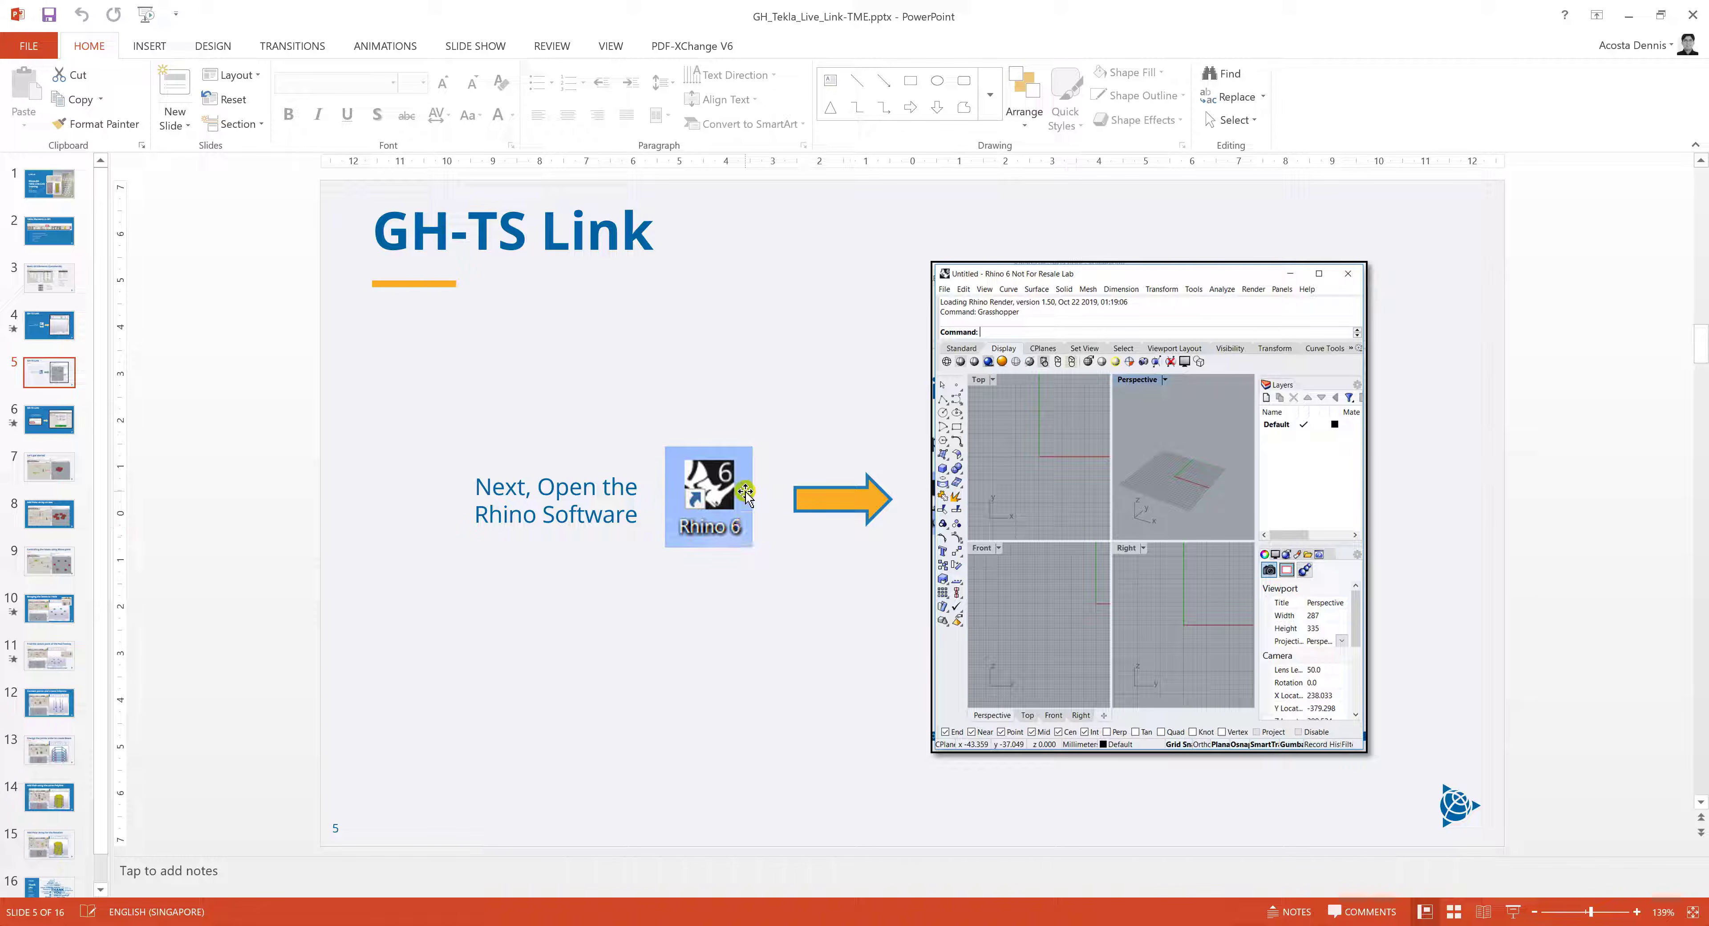
Read slide 6 about starting Grasshopper, and switch from the presentation to Rhino 7
left_click(59, 427)
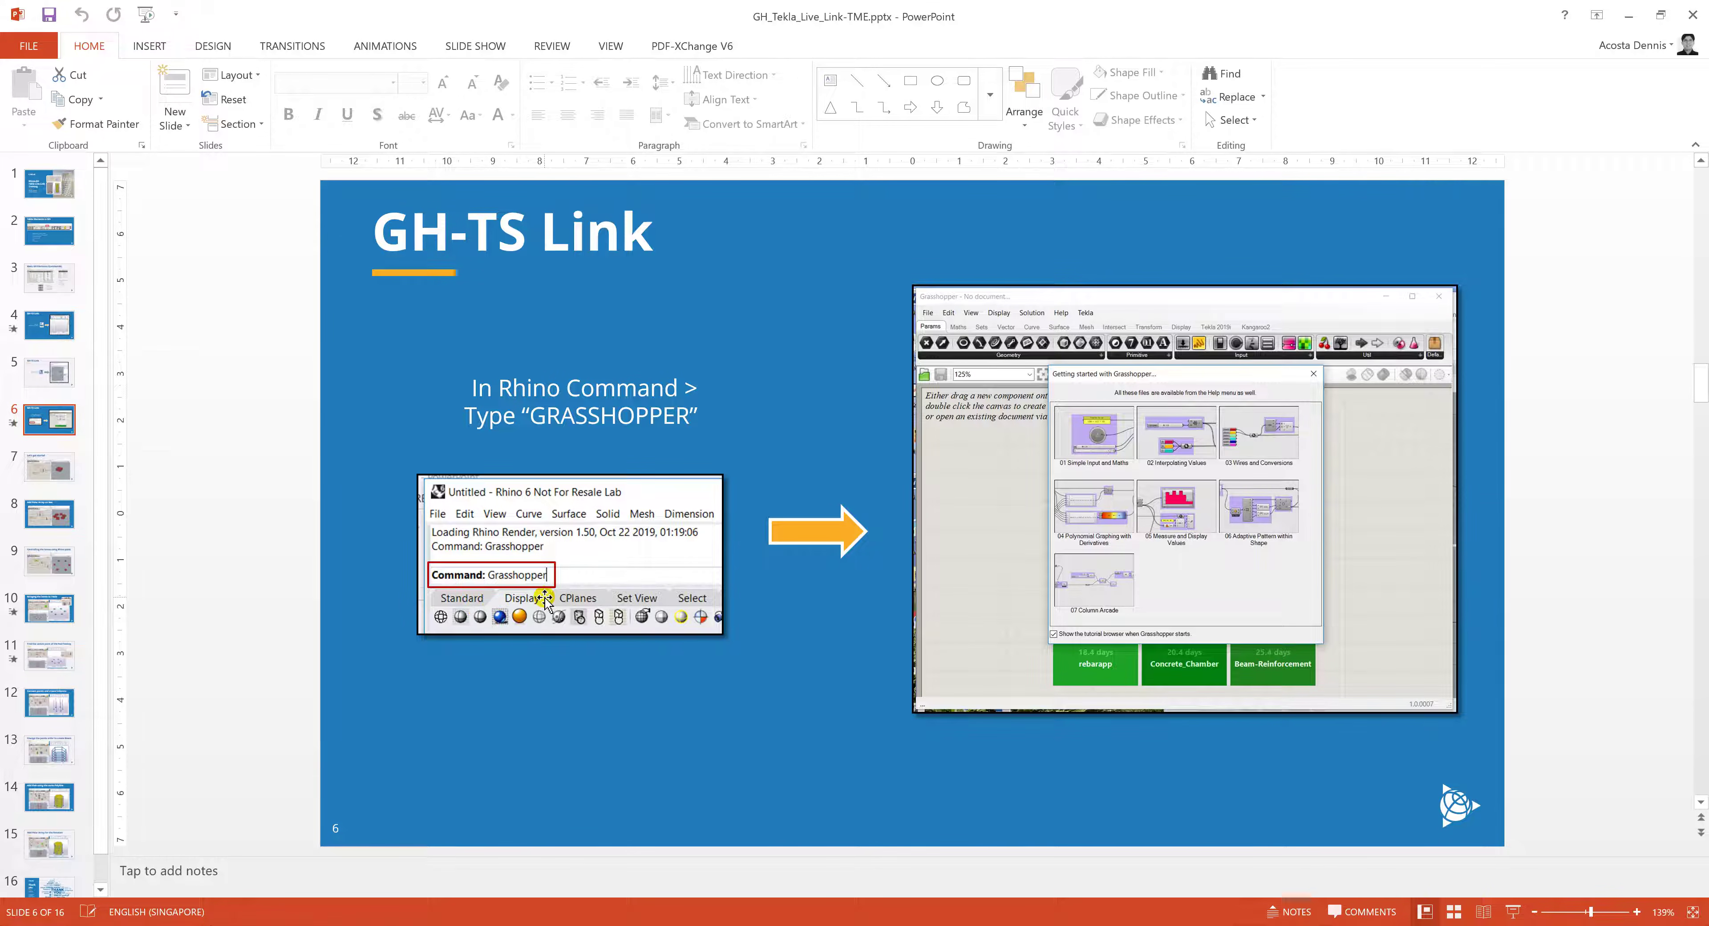
left_click(553, 647)
left_click(1632, 15)
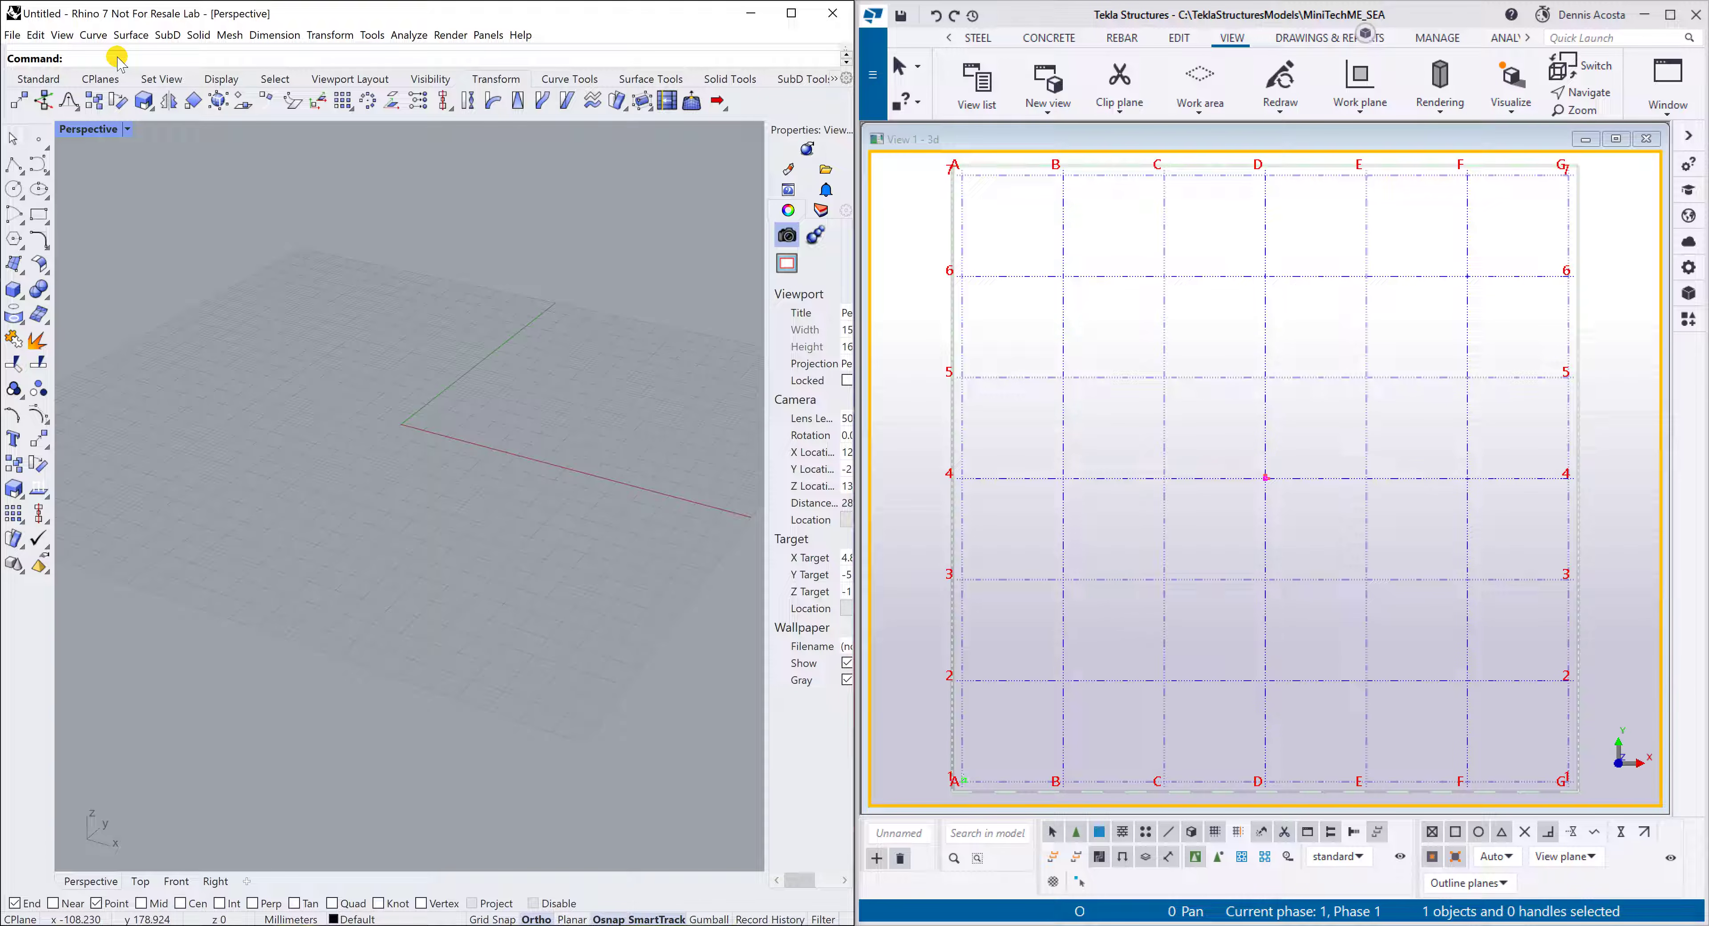
Launch Grasshopper from Rhino and close its getting-started tutorial browser
type("Grasshopper")
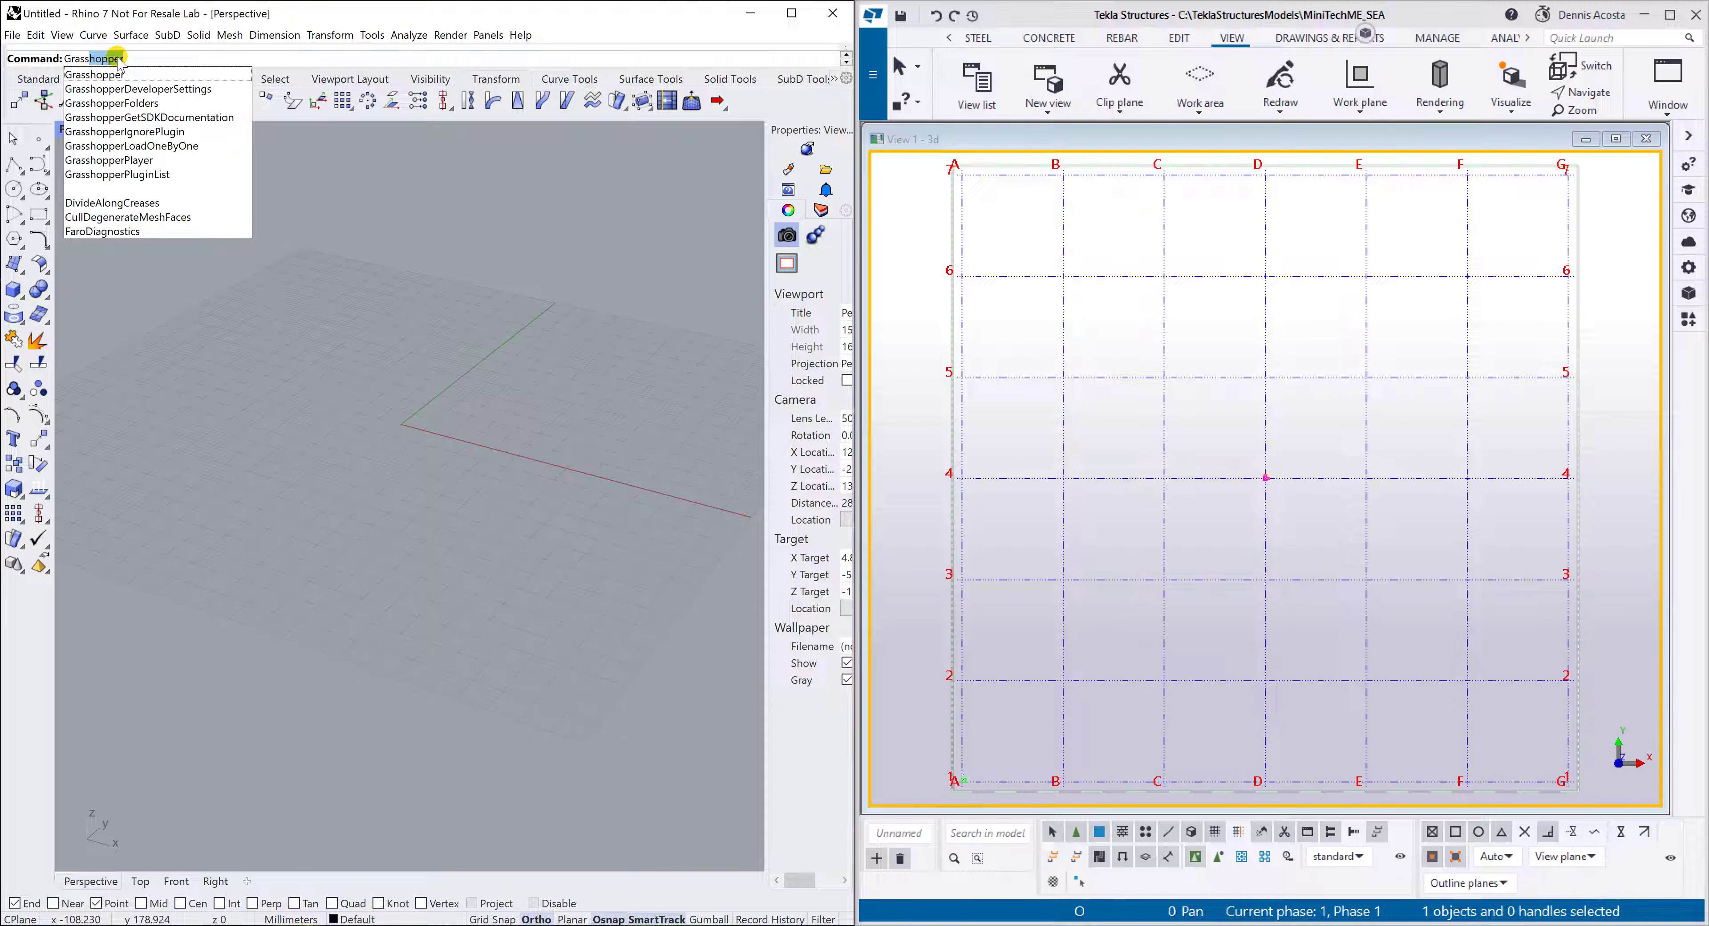
left_click(89, 74)
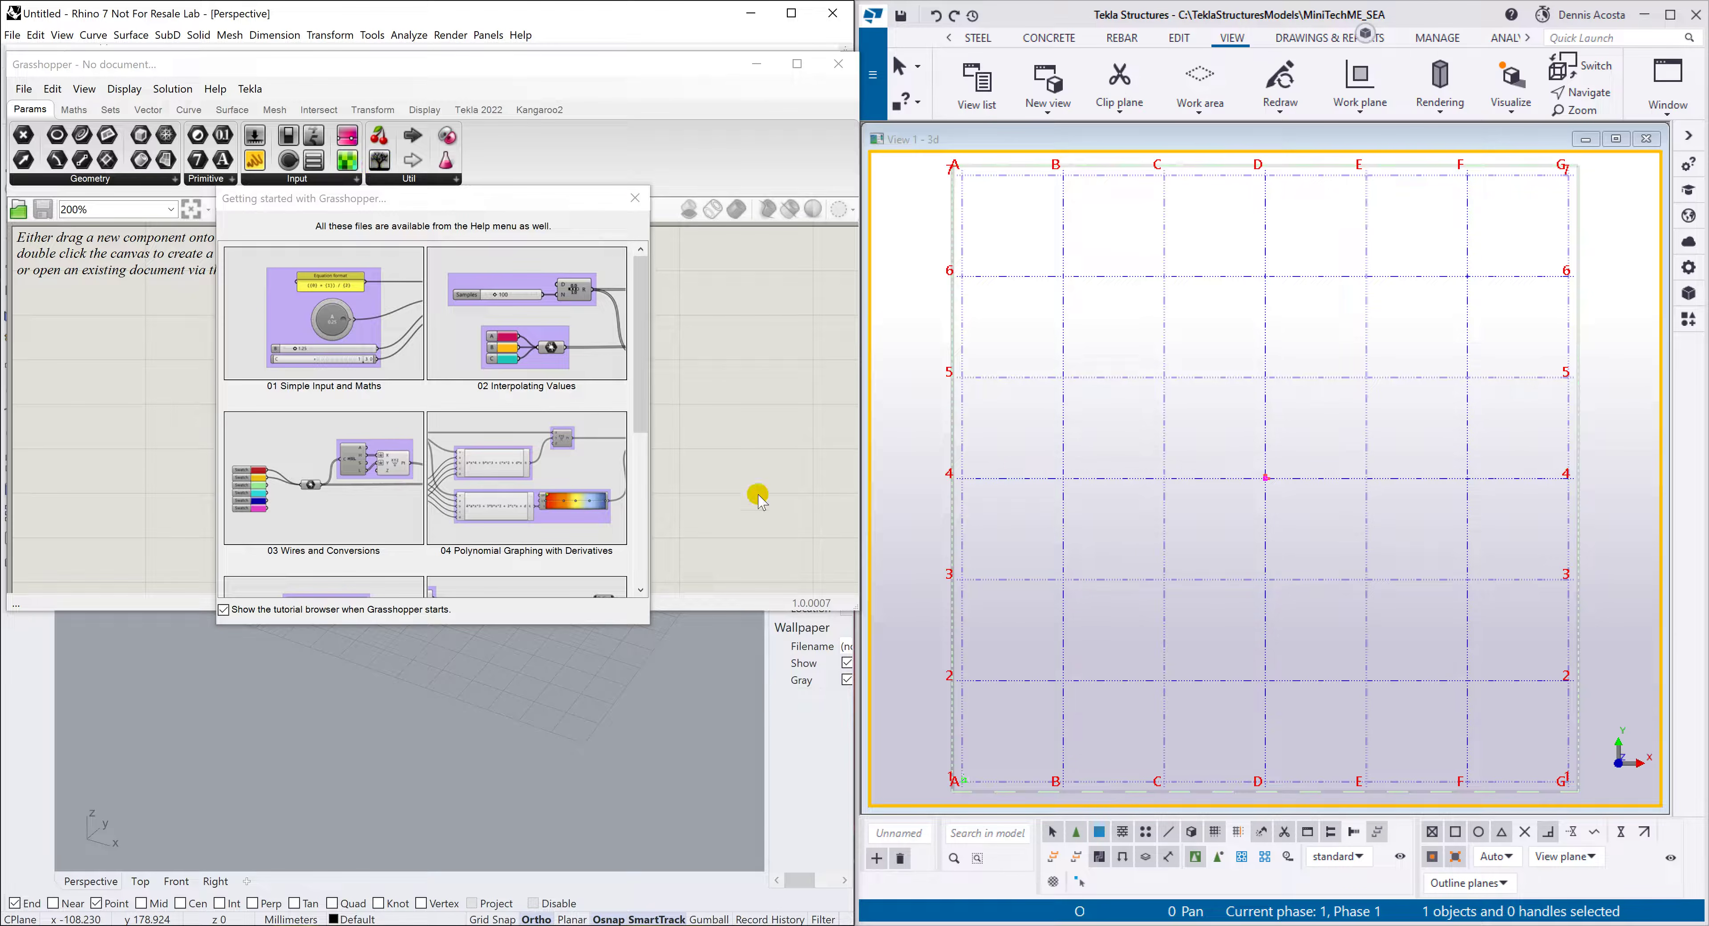
left_click(635, 198)
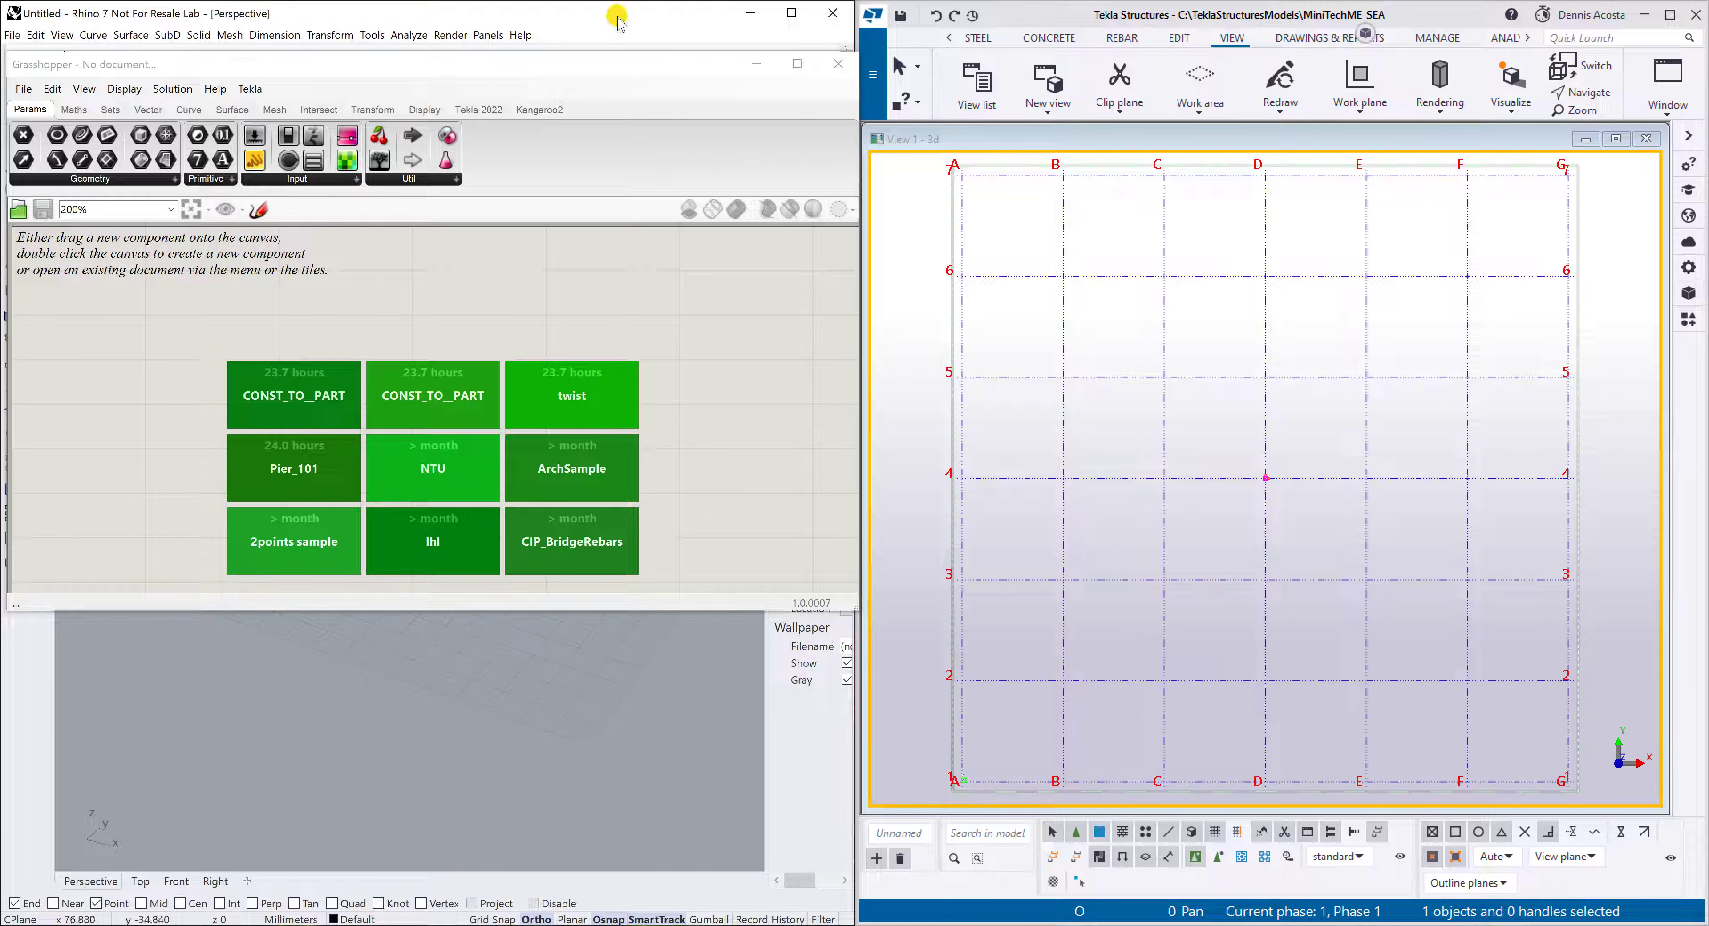
Arrange the Grasshopper window above the Rhino window, both aligned beside Tekla Structures
left_click_drag(626, 16, 630, 528)
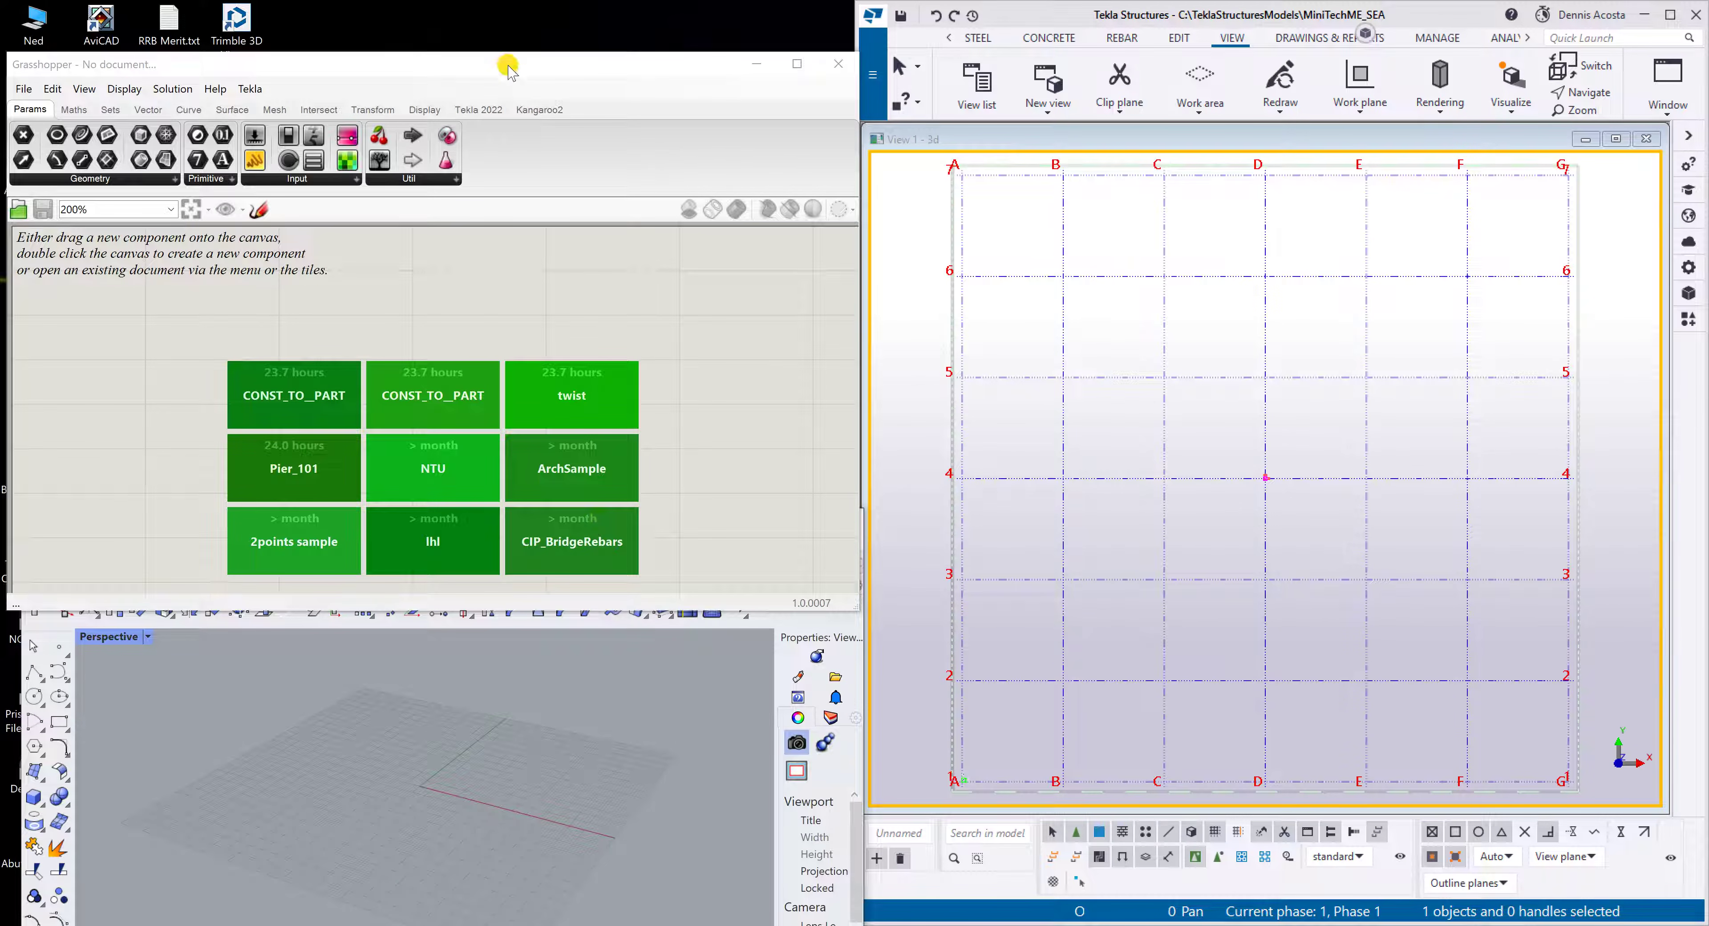
left_click_drag(507, 66, 511, 20)
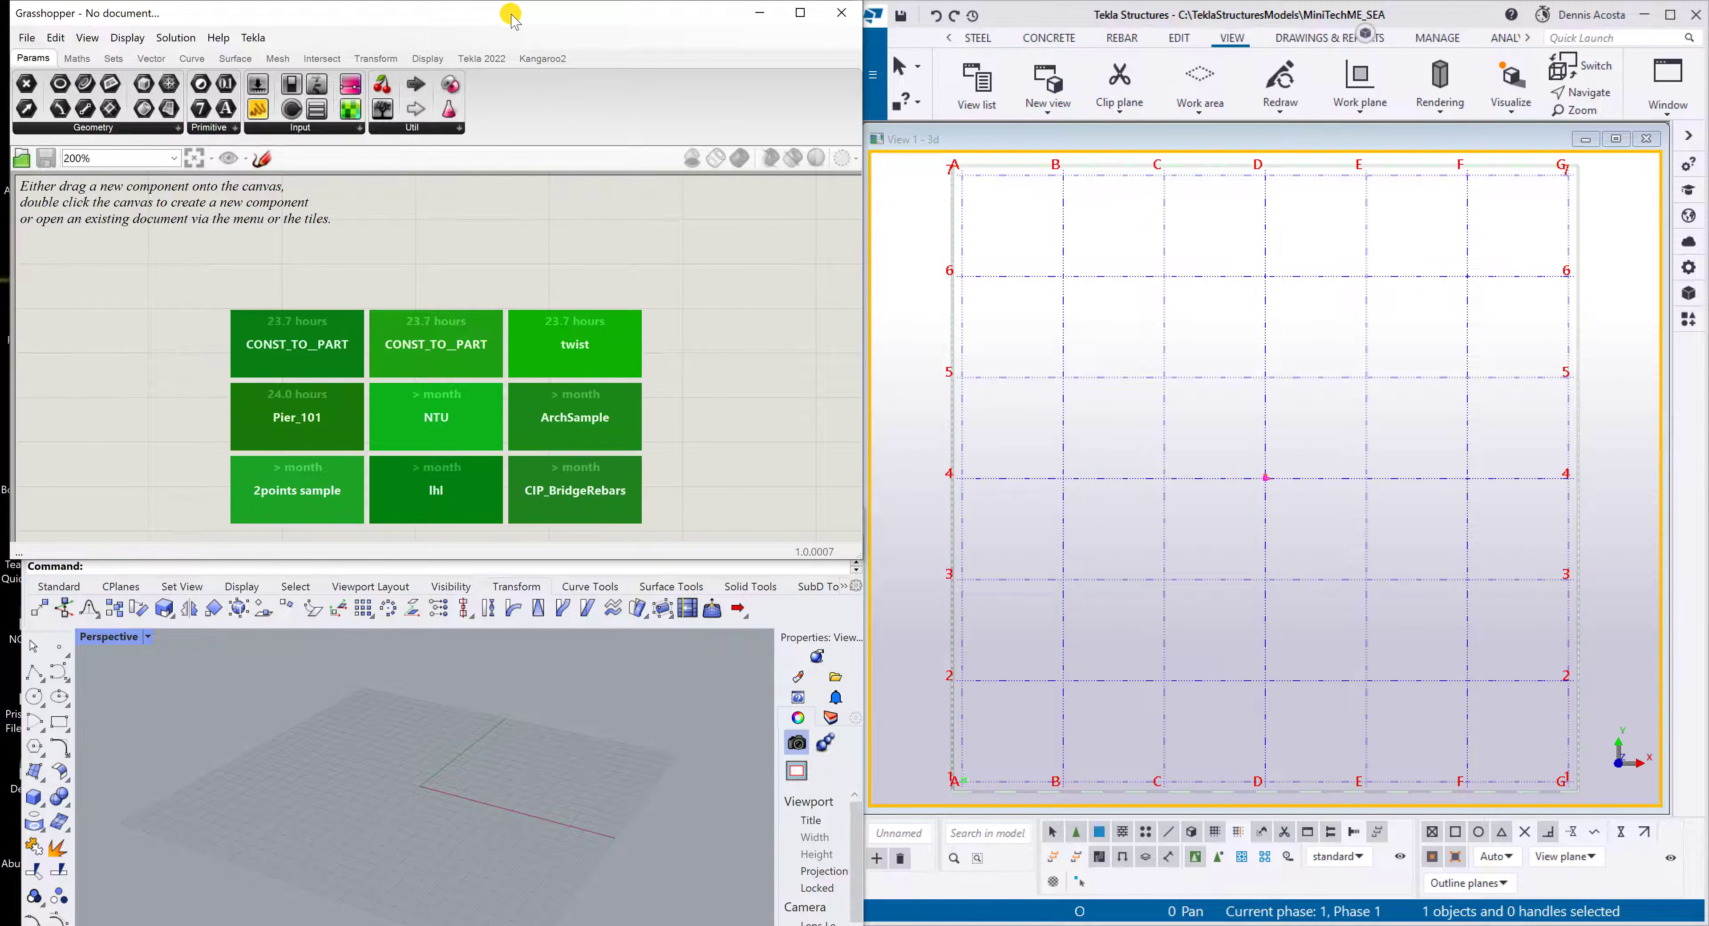
left_click(392, 746)
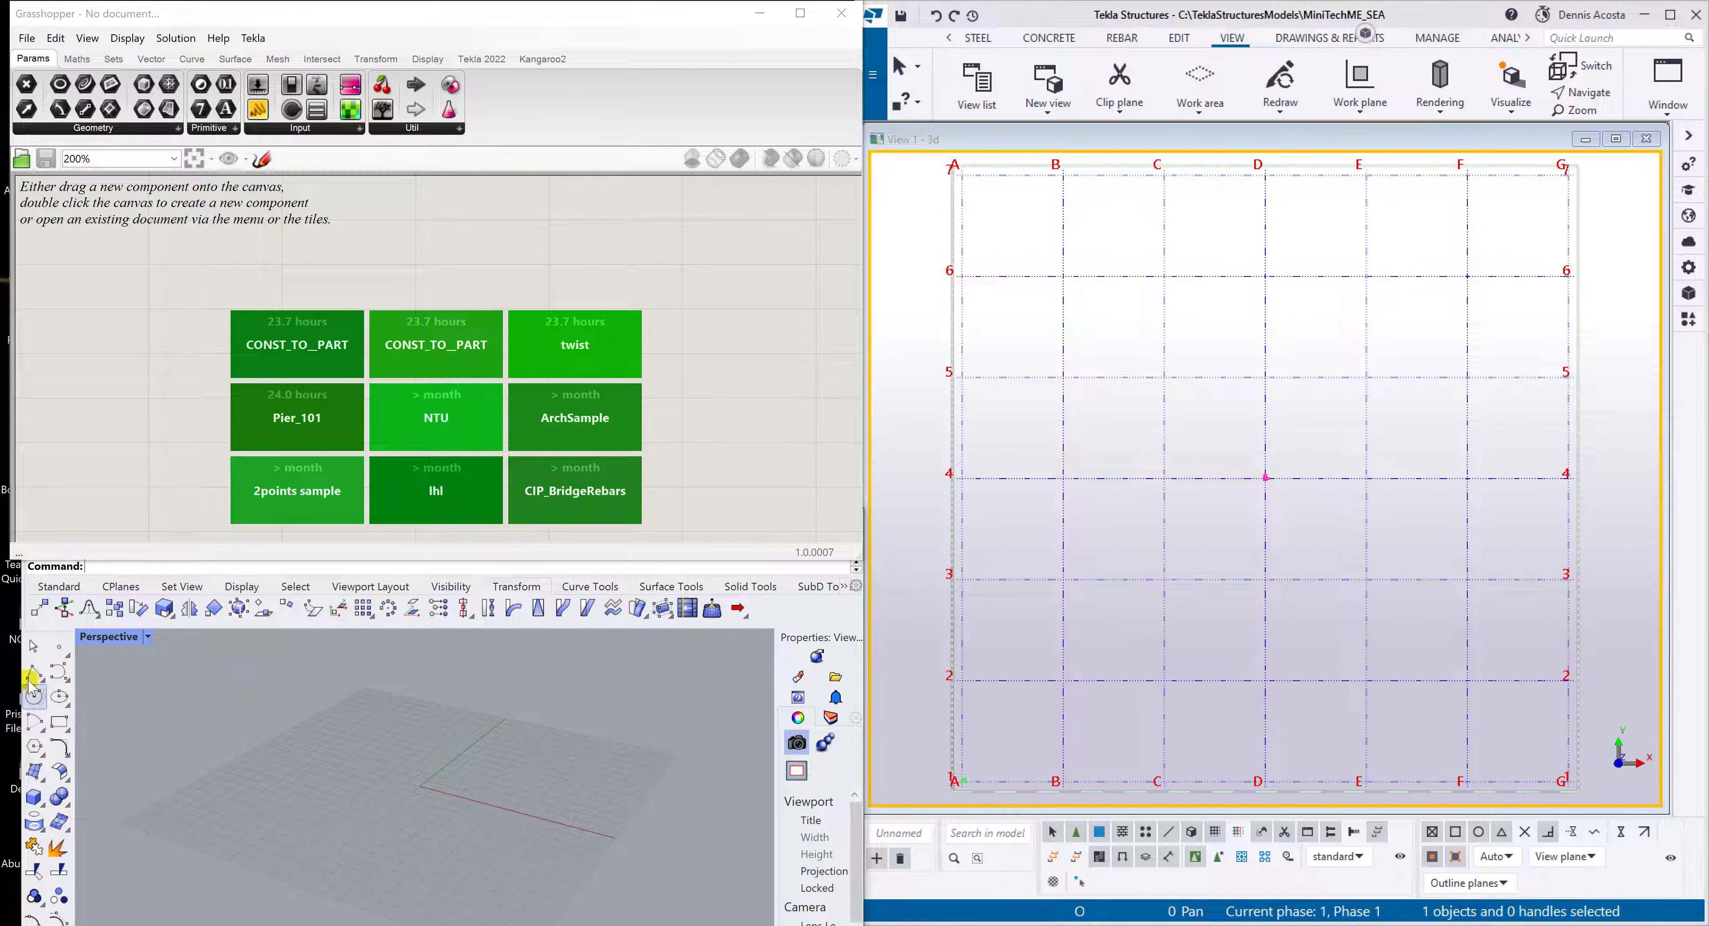
left_click_drag(20, 648, 4, 637)
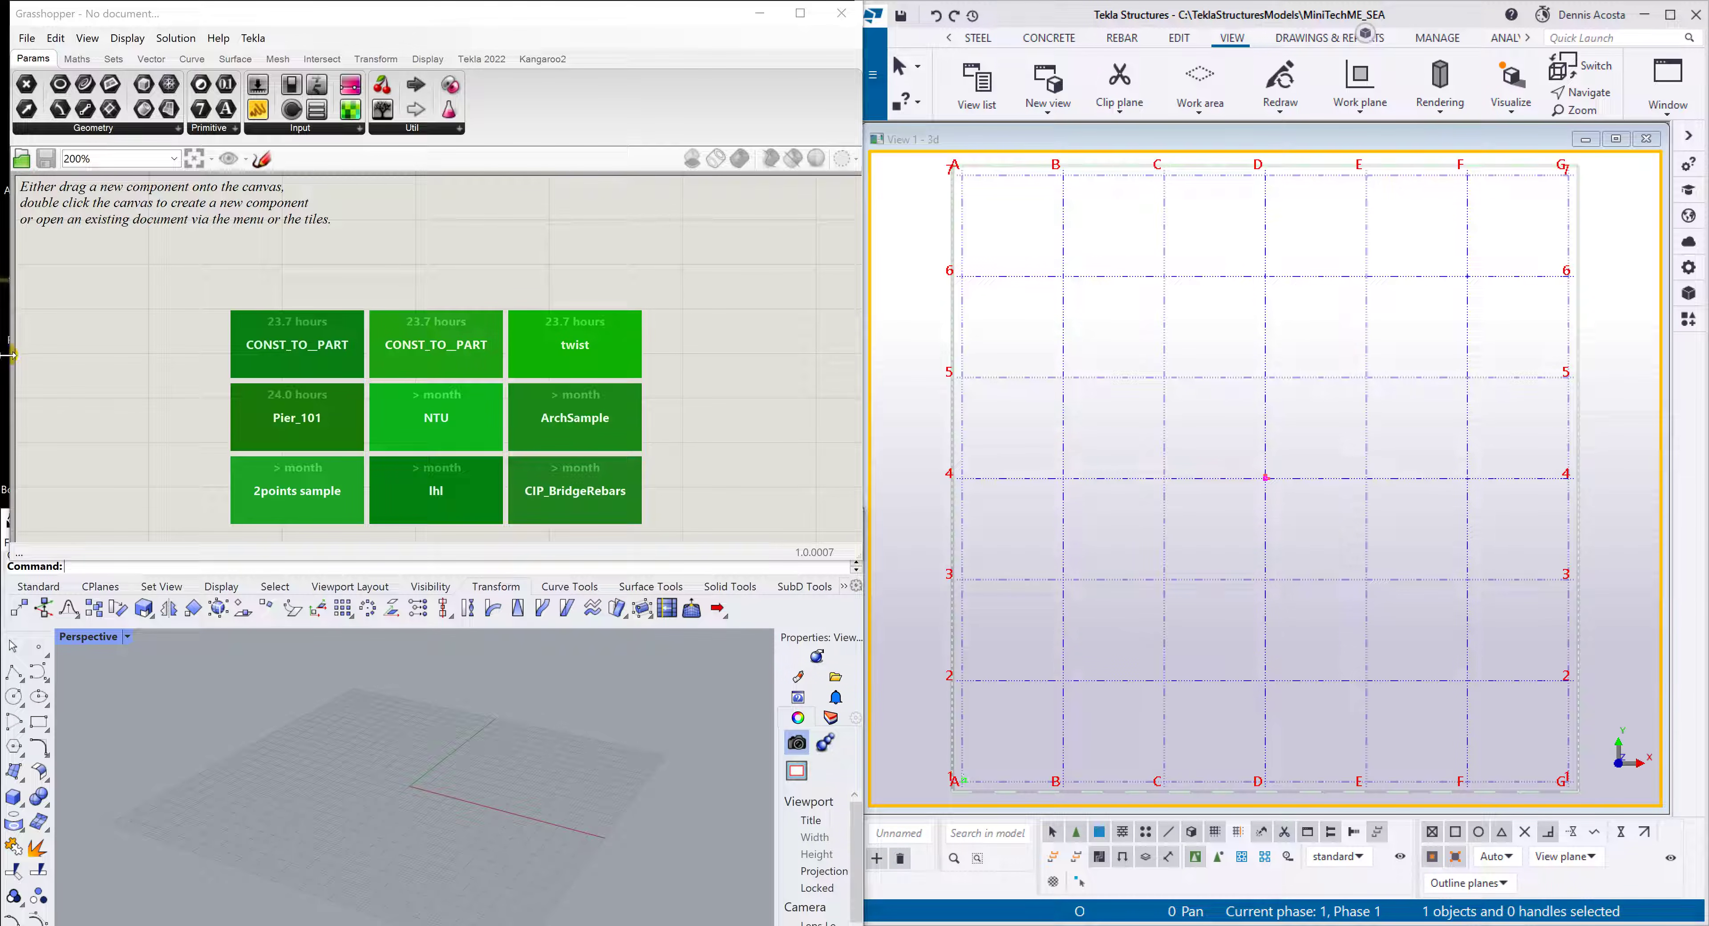
left_click_drag(9, 355, 4, 353)
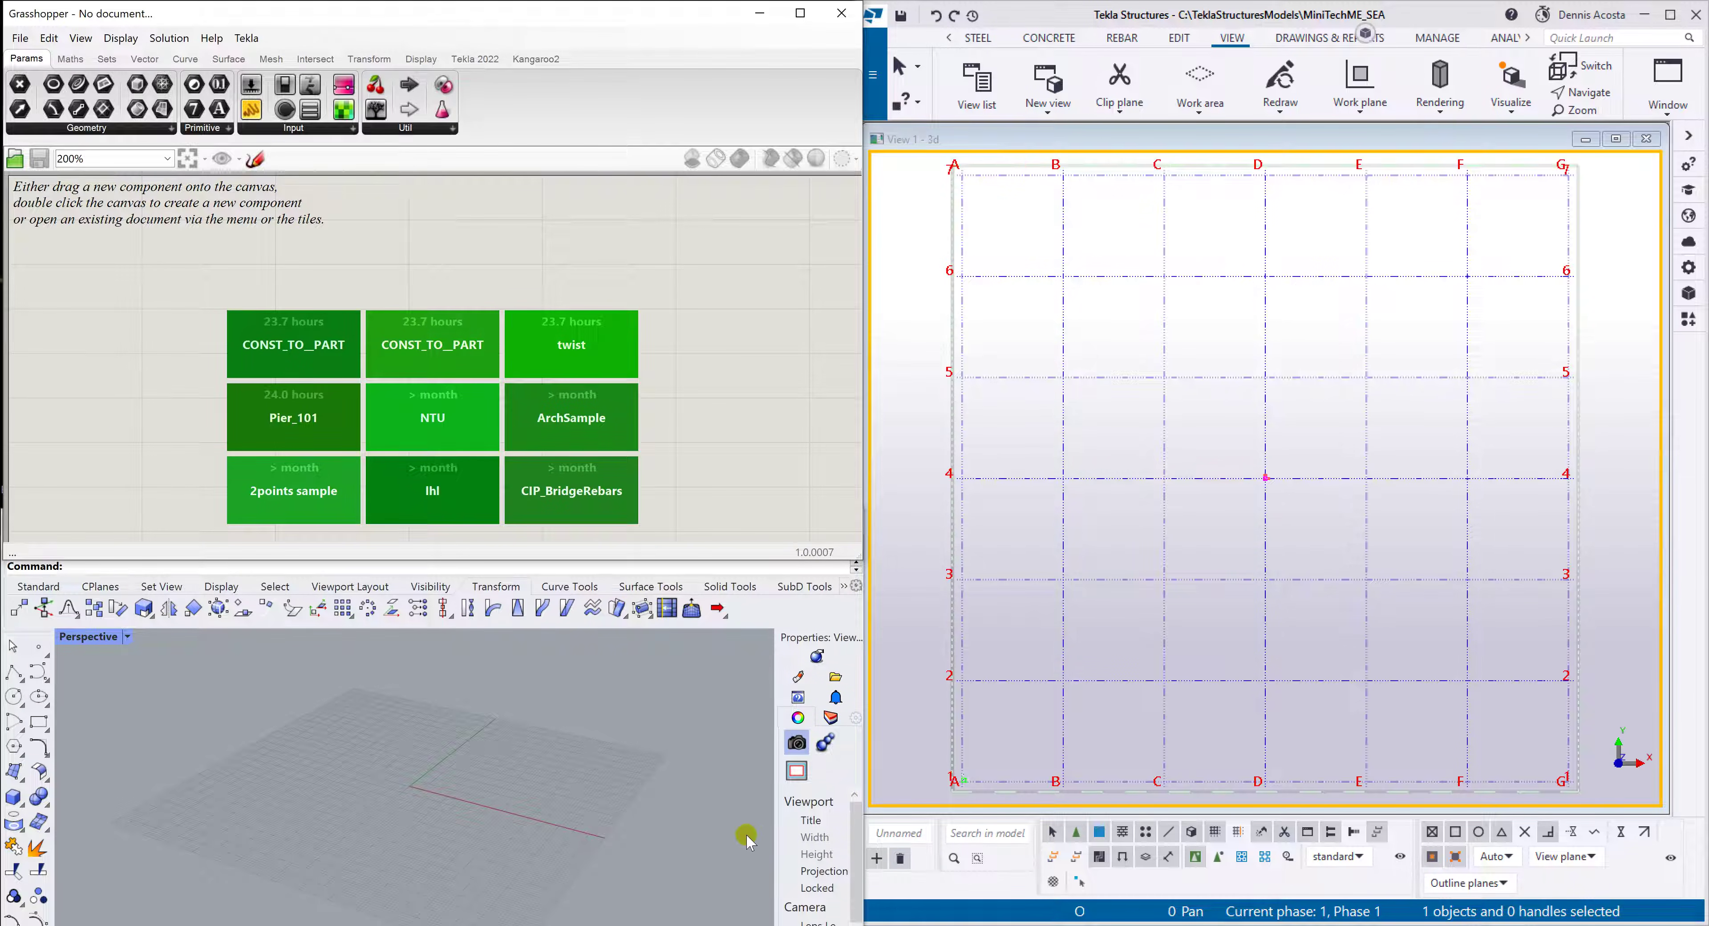
Examine the construction grid in Rhino's Perspective viewport from farther away
scroll(543, 855, "down", 3)
right_click_drag(543, 857, 572, 883)
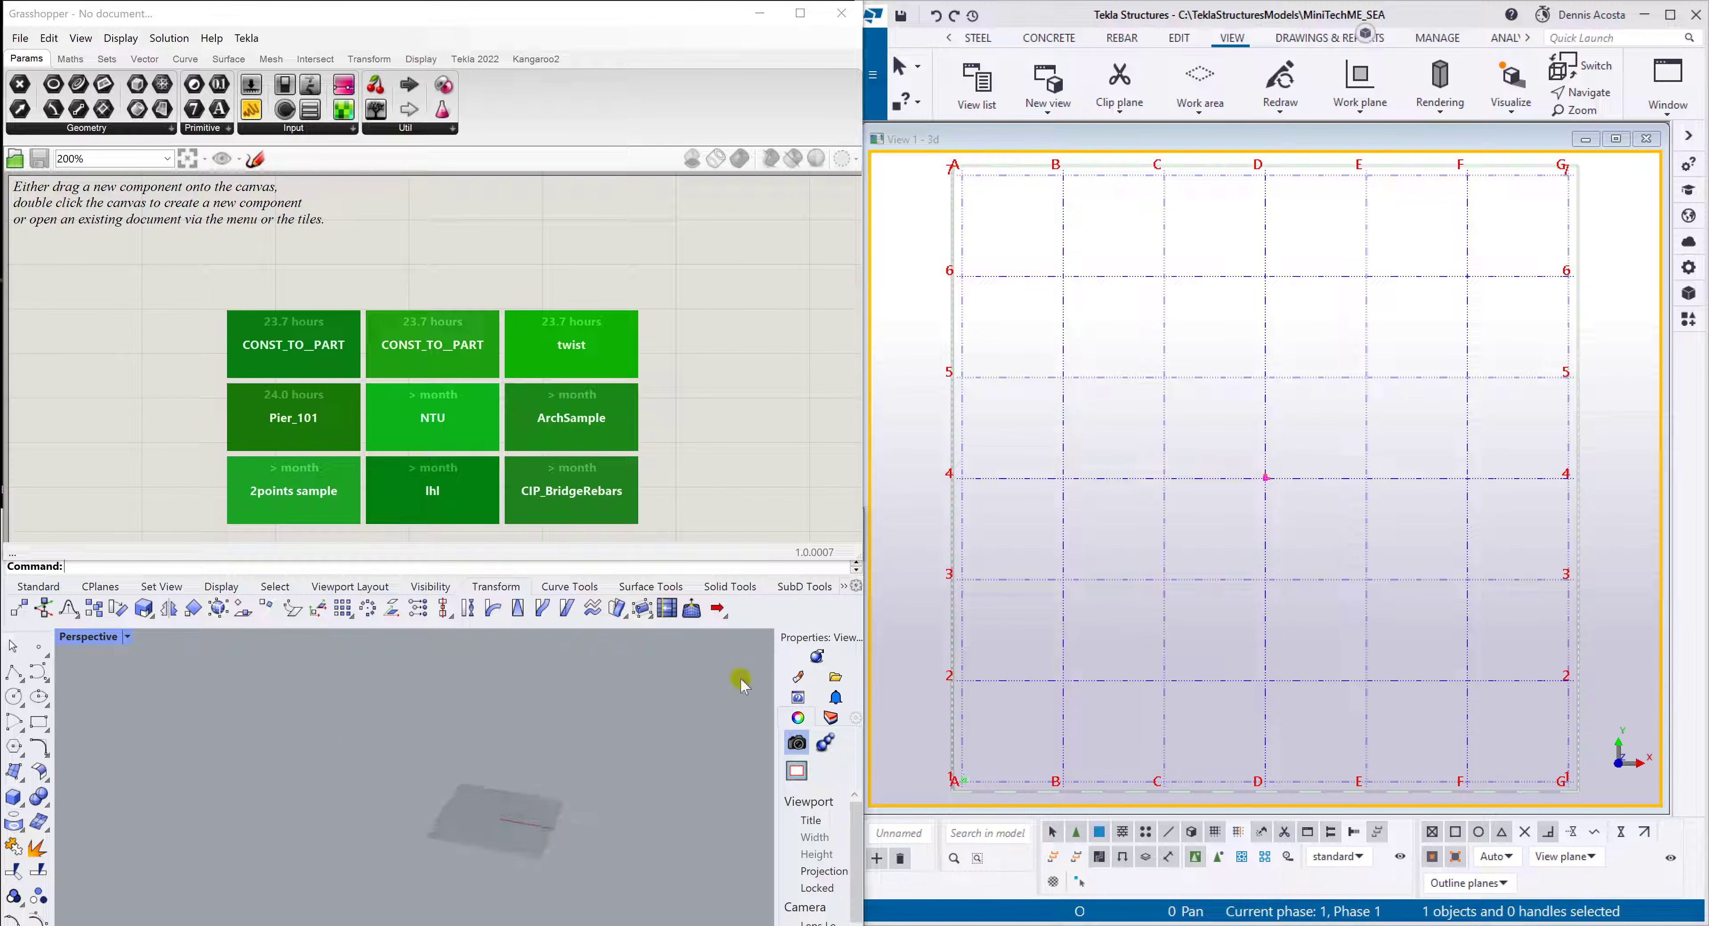
left_click_drag(862, 878, 861, 874)
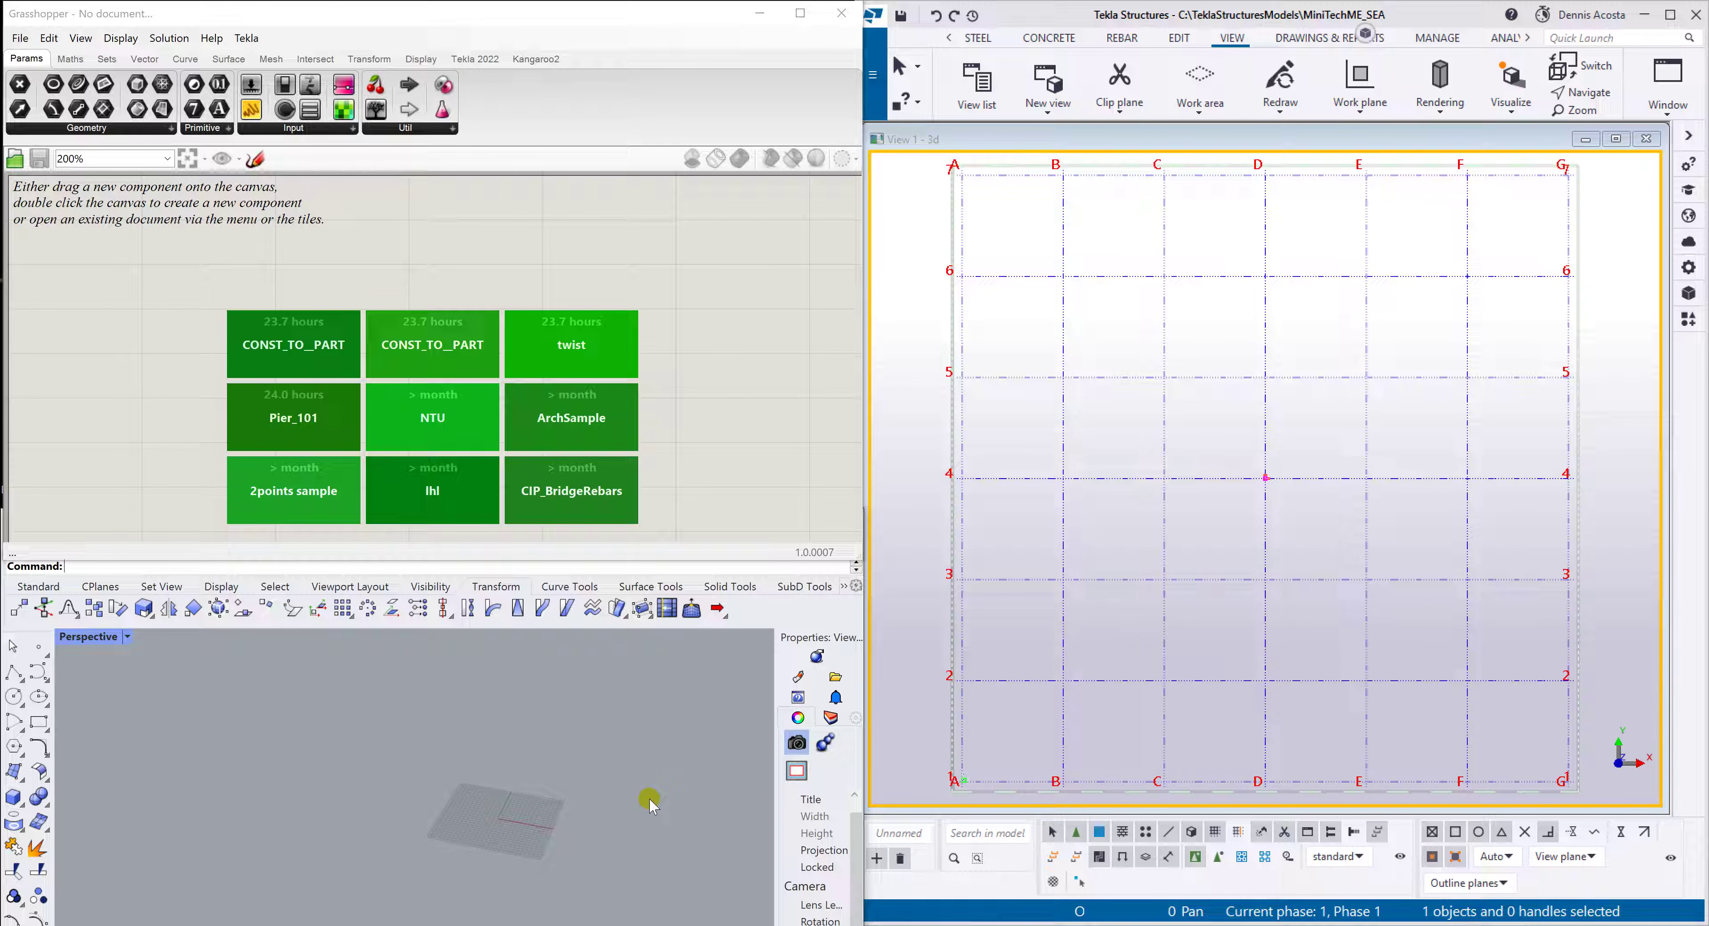
scroll(549, 802, "down", 11)
scroll(630, 828, "up", 6)
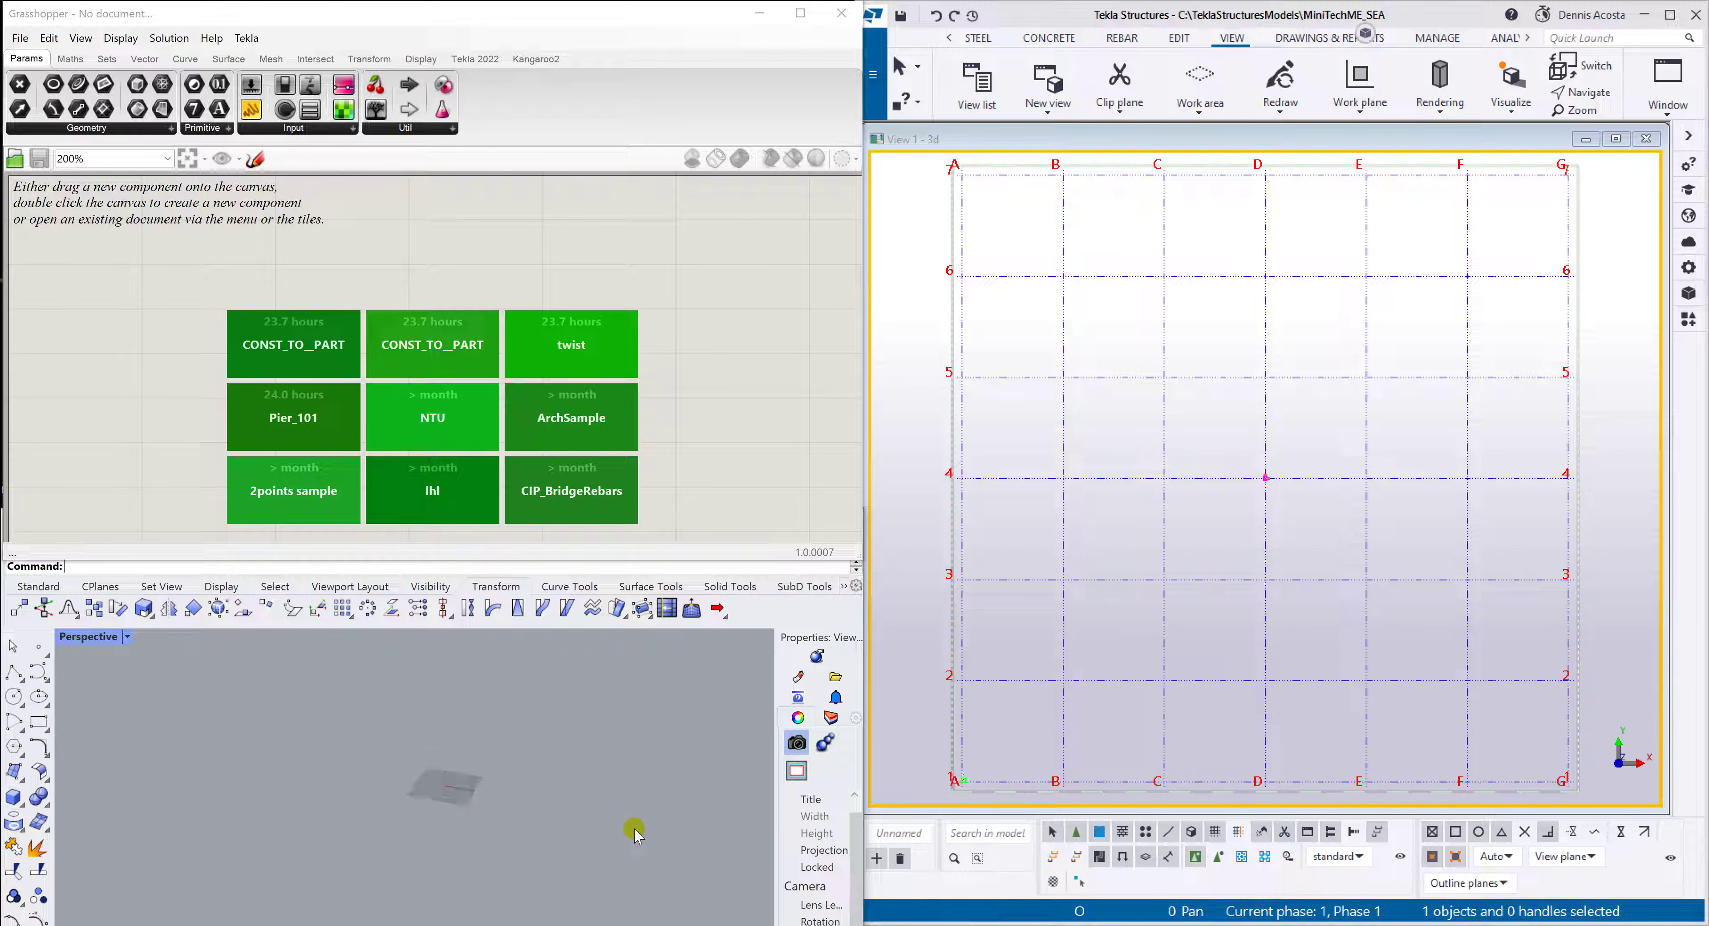
scroll(599, 821, "down", 2)
scroll(599, 815, "up", 2)
scroll(466, 787, "up", 2)
scroll(436, 773, "up", 2)
scroll(438, 780, "down", 2)
right_click_drag(439, 781, 440, 793)
Review the "Let's get started" slide showing the box definition, and return to the Grasshopper and Rhino windows
left_click(285, 924)
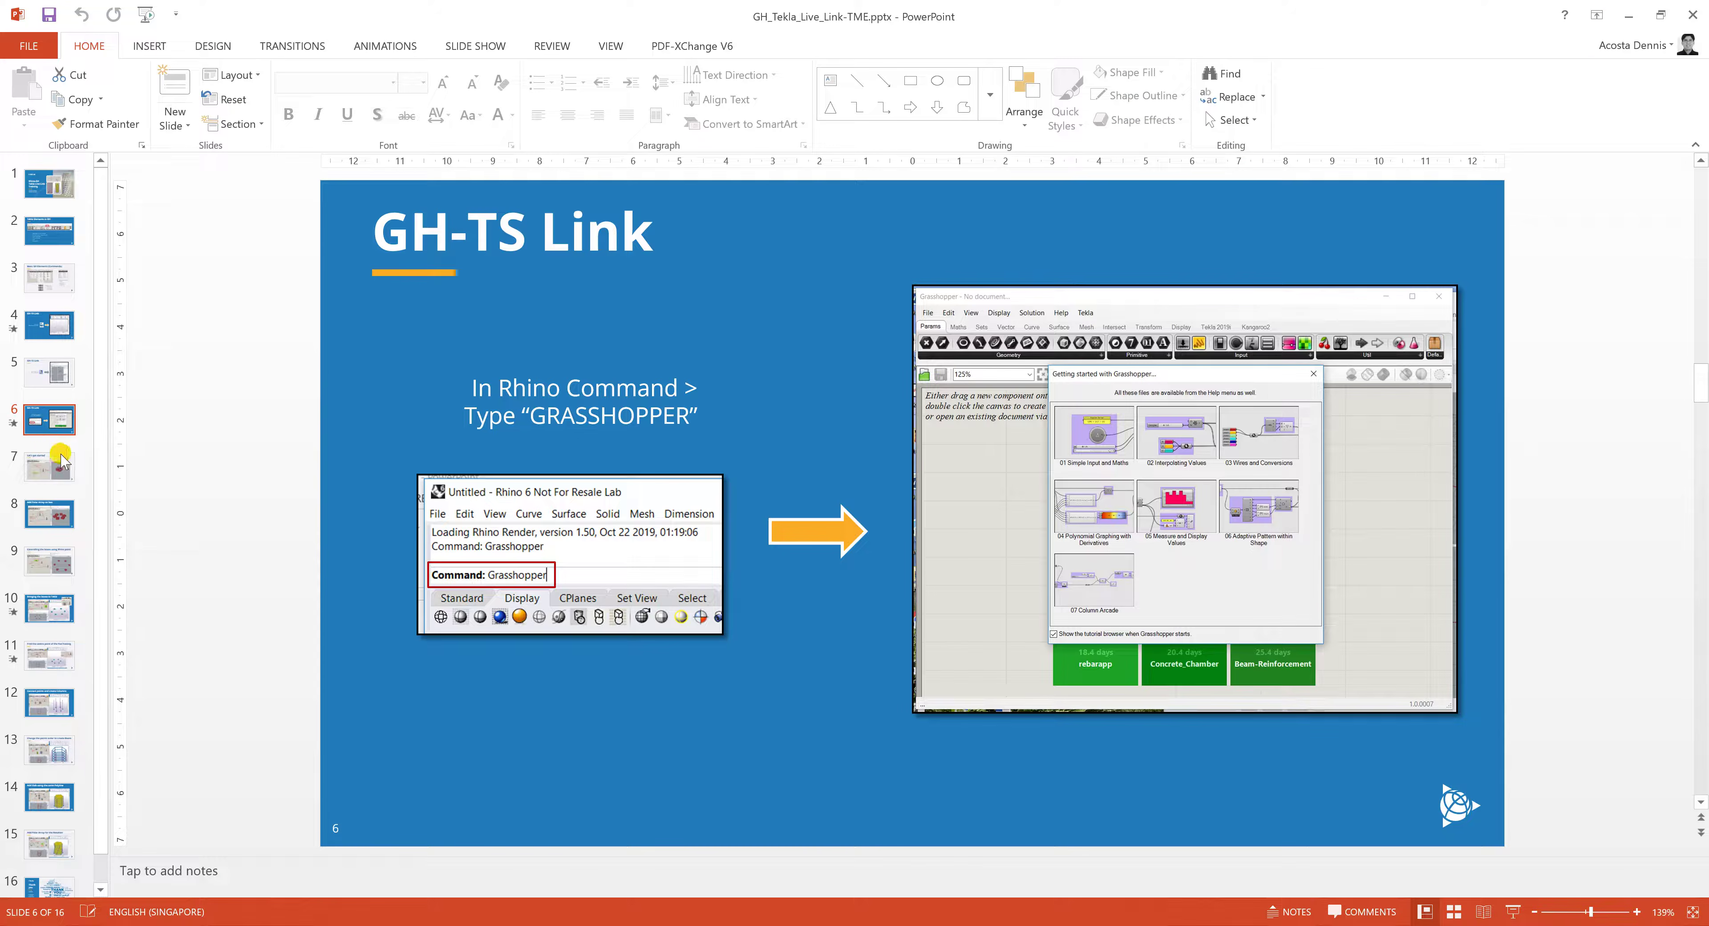
left_click(43, 474)
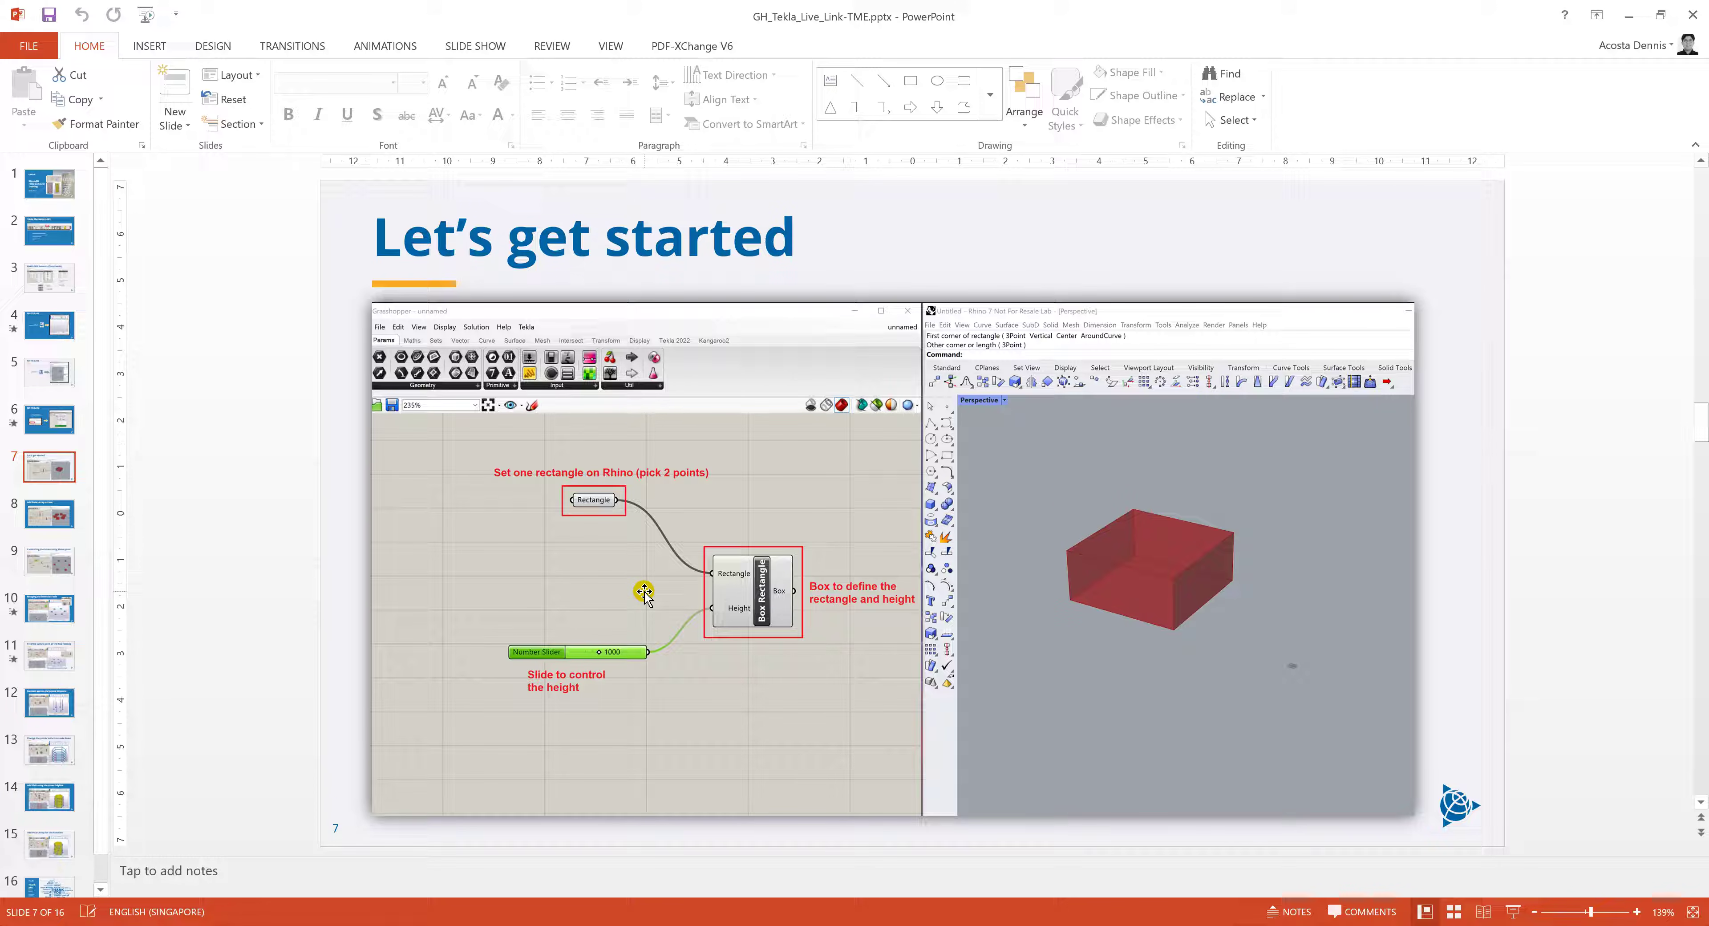
left_click(1629, 18)
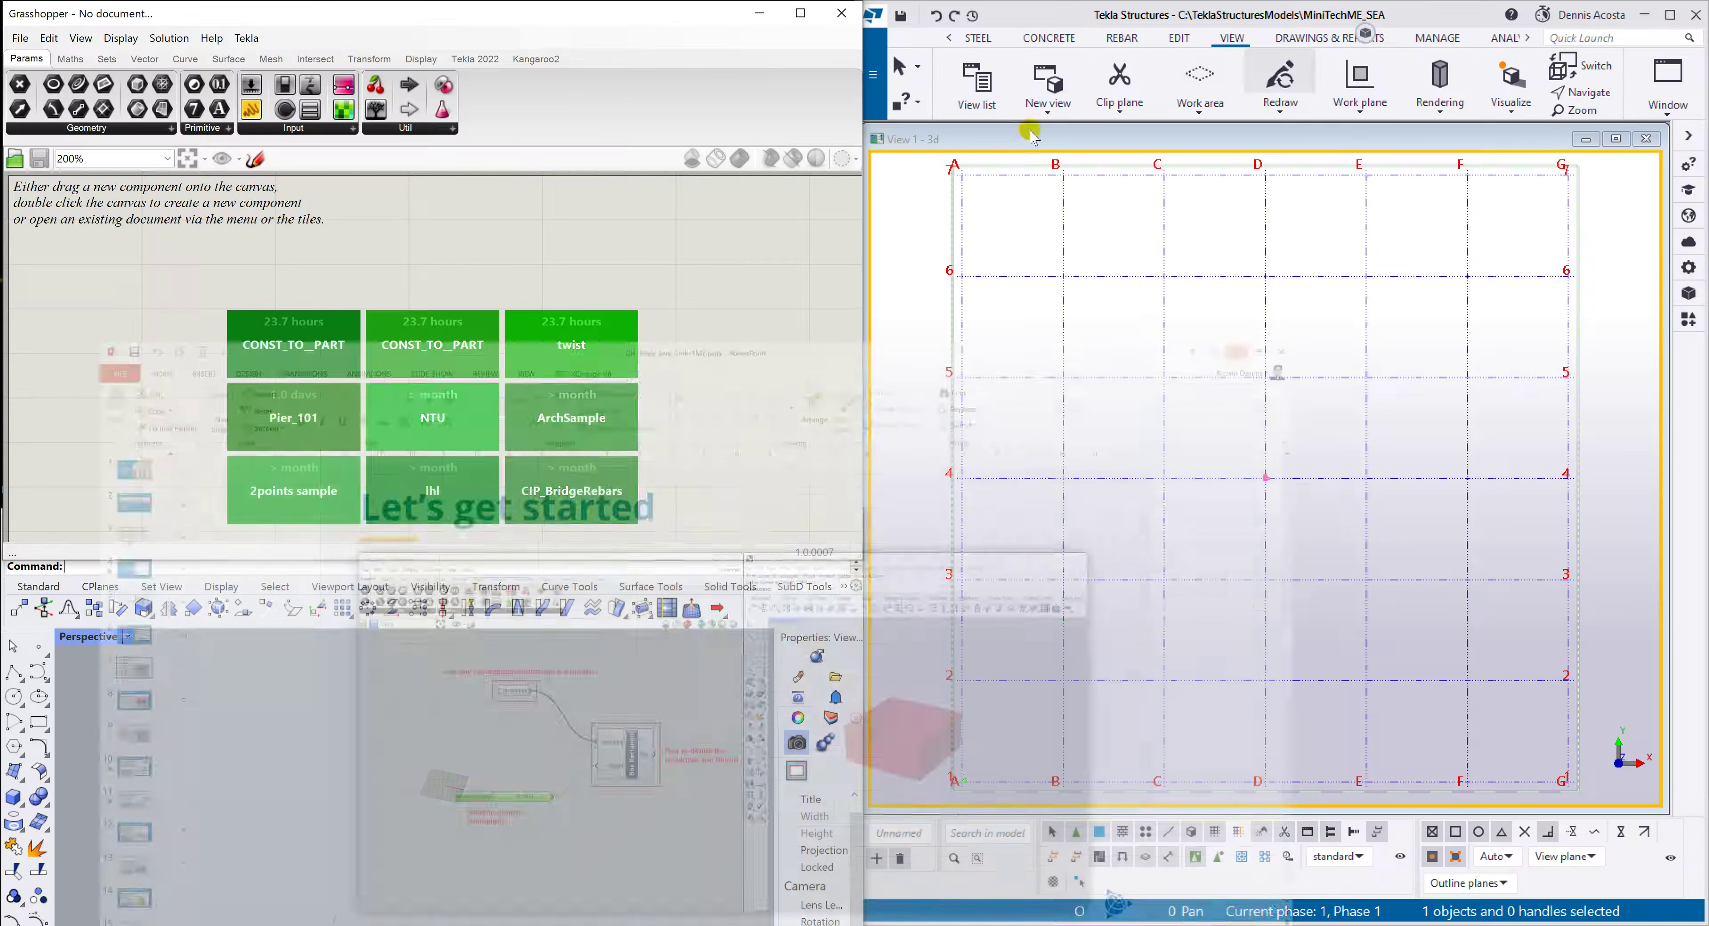
Add a Rectangle geometry parameter to the empty Grasshopper canvas and place it near the canvas's upper area
double_click(182, 294)
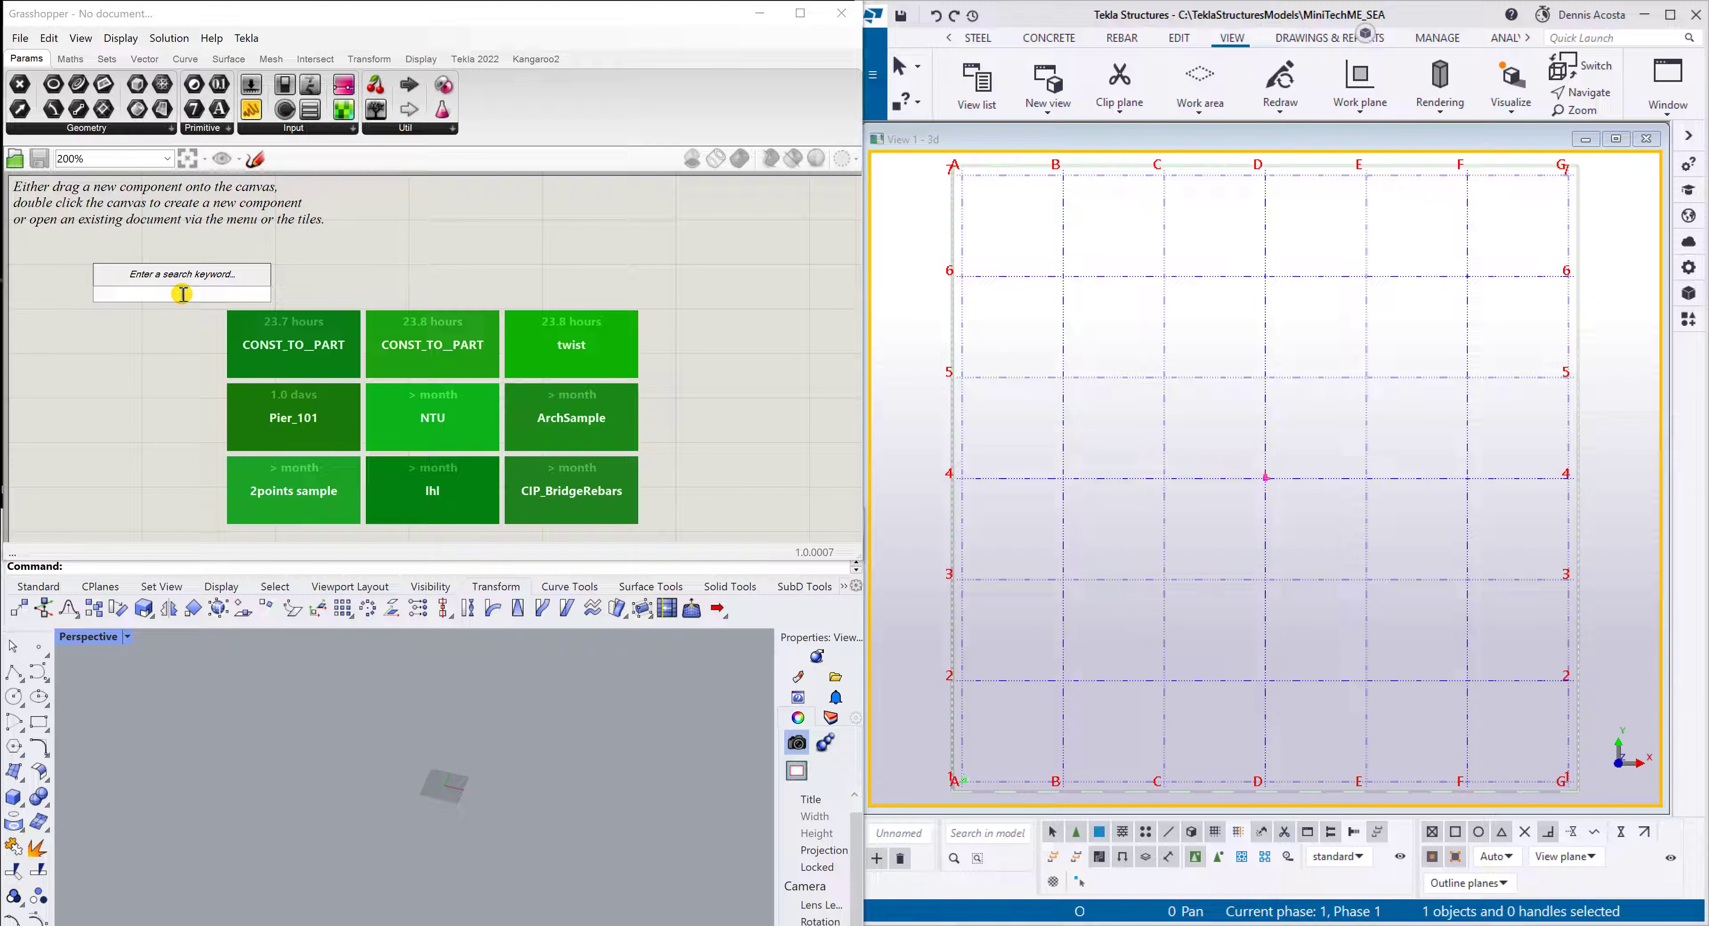
type("rectangl")
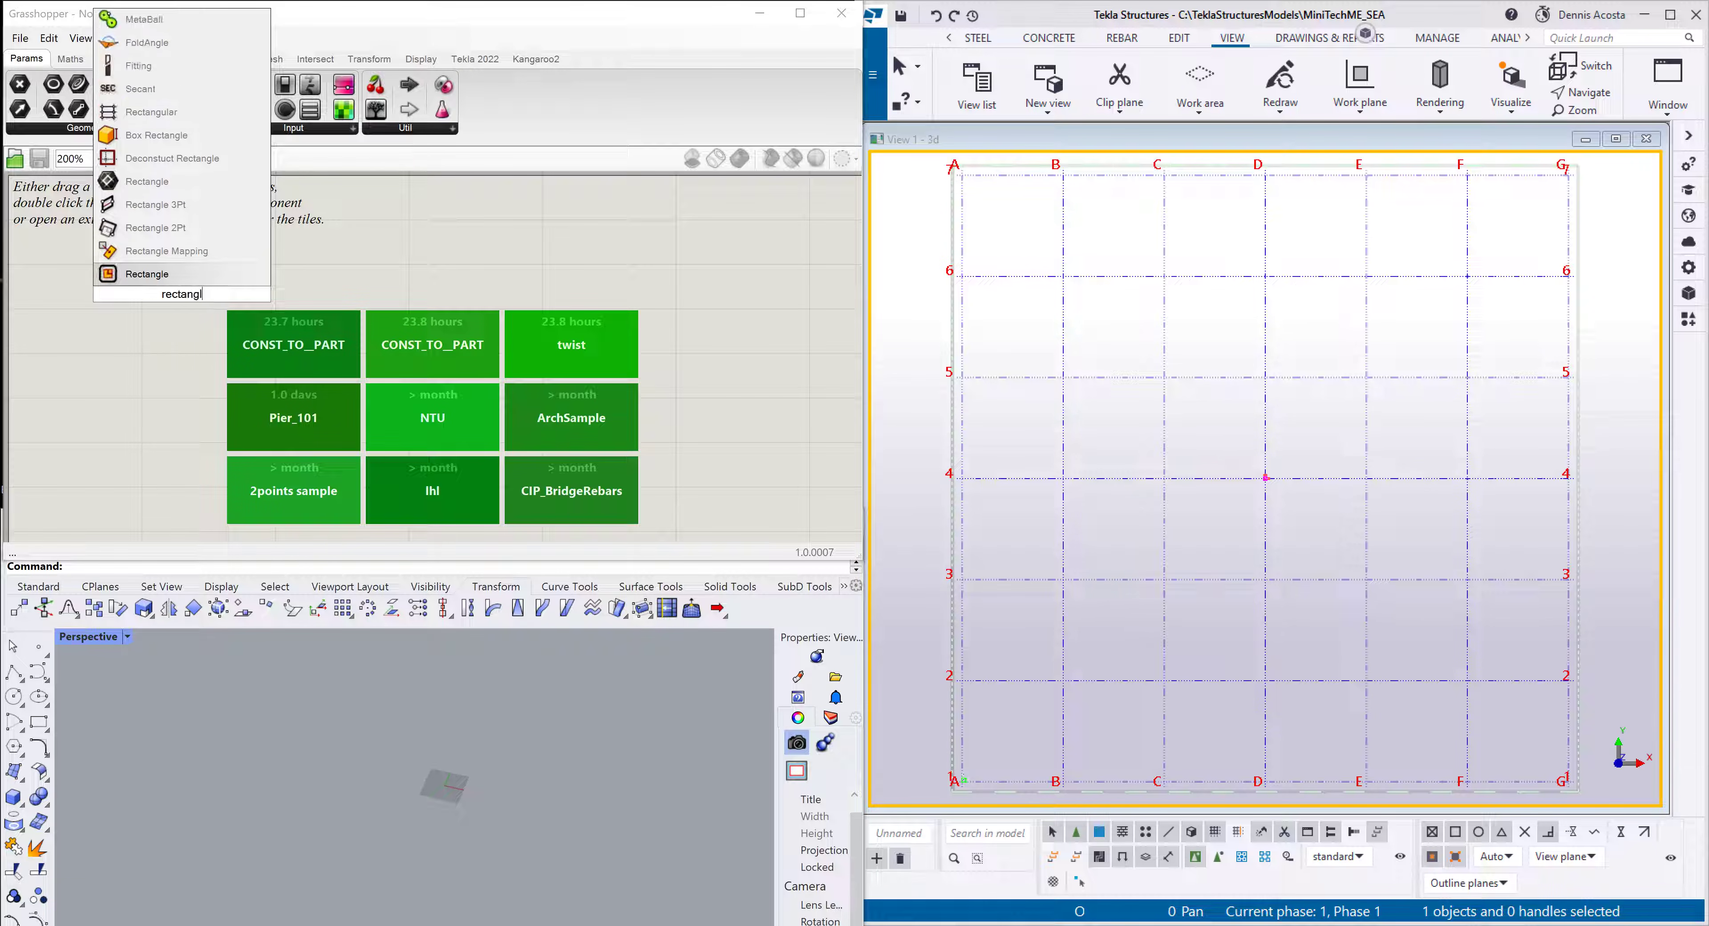
type("e")
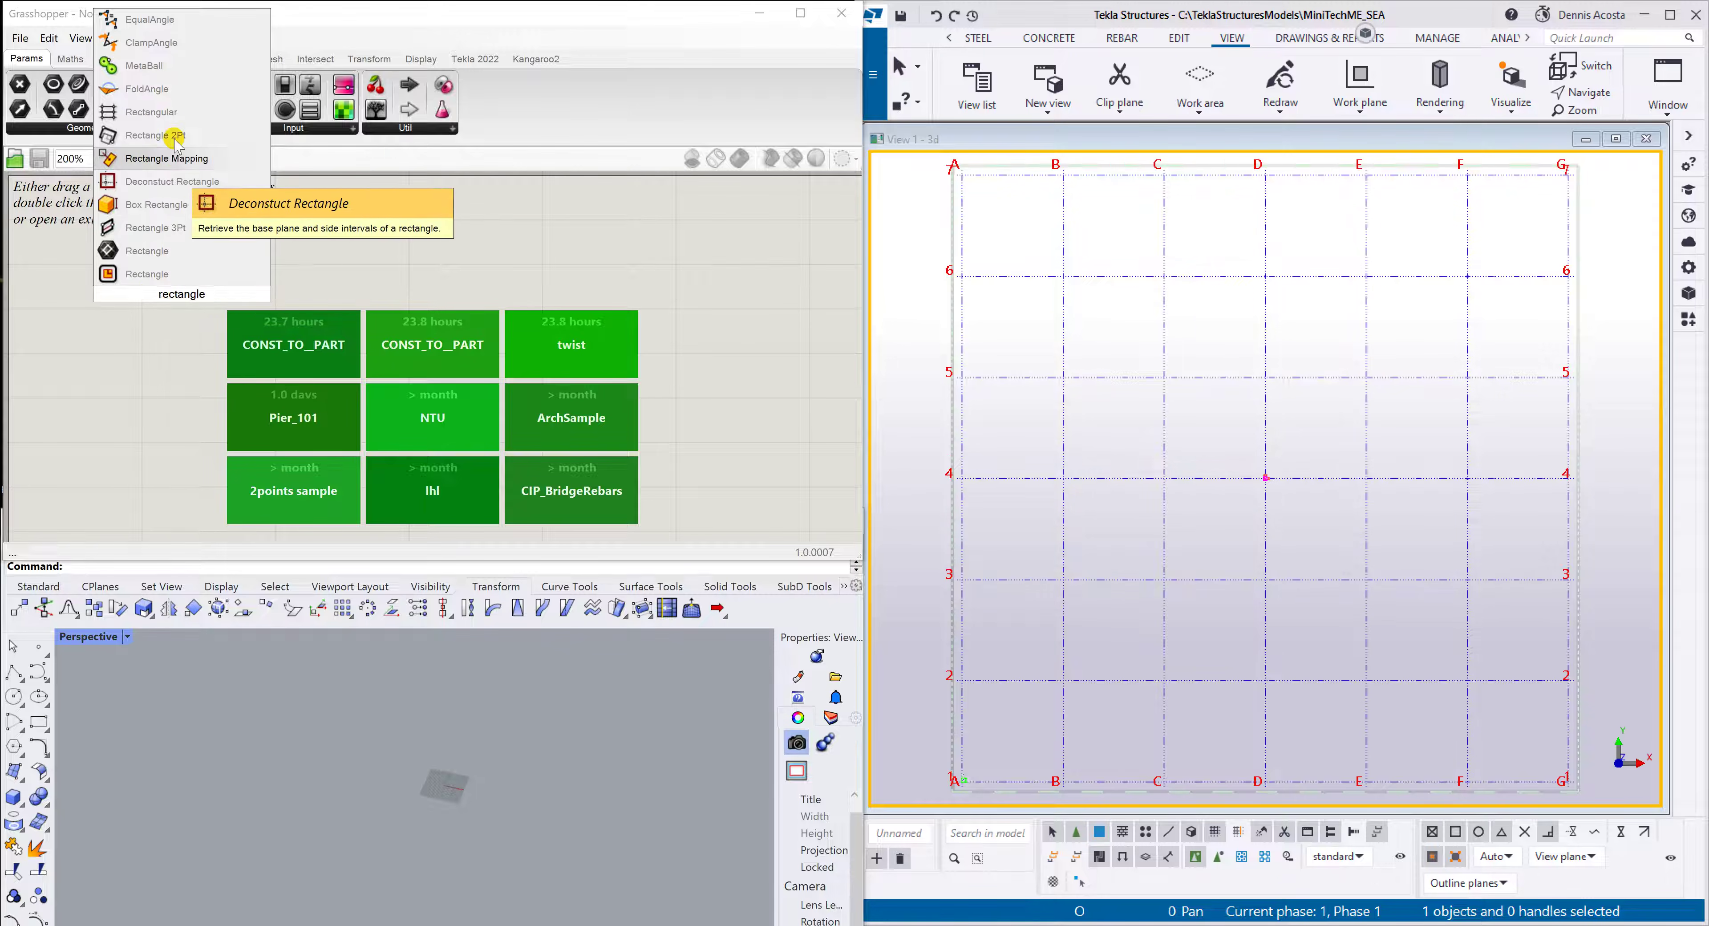
left_click(137, 254)
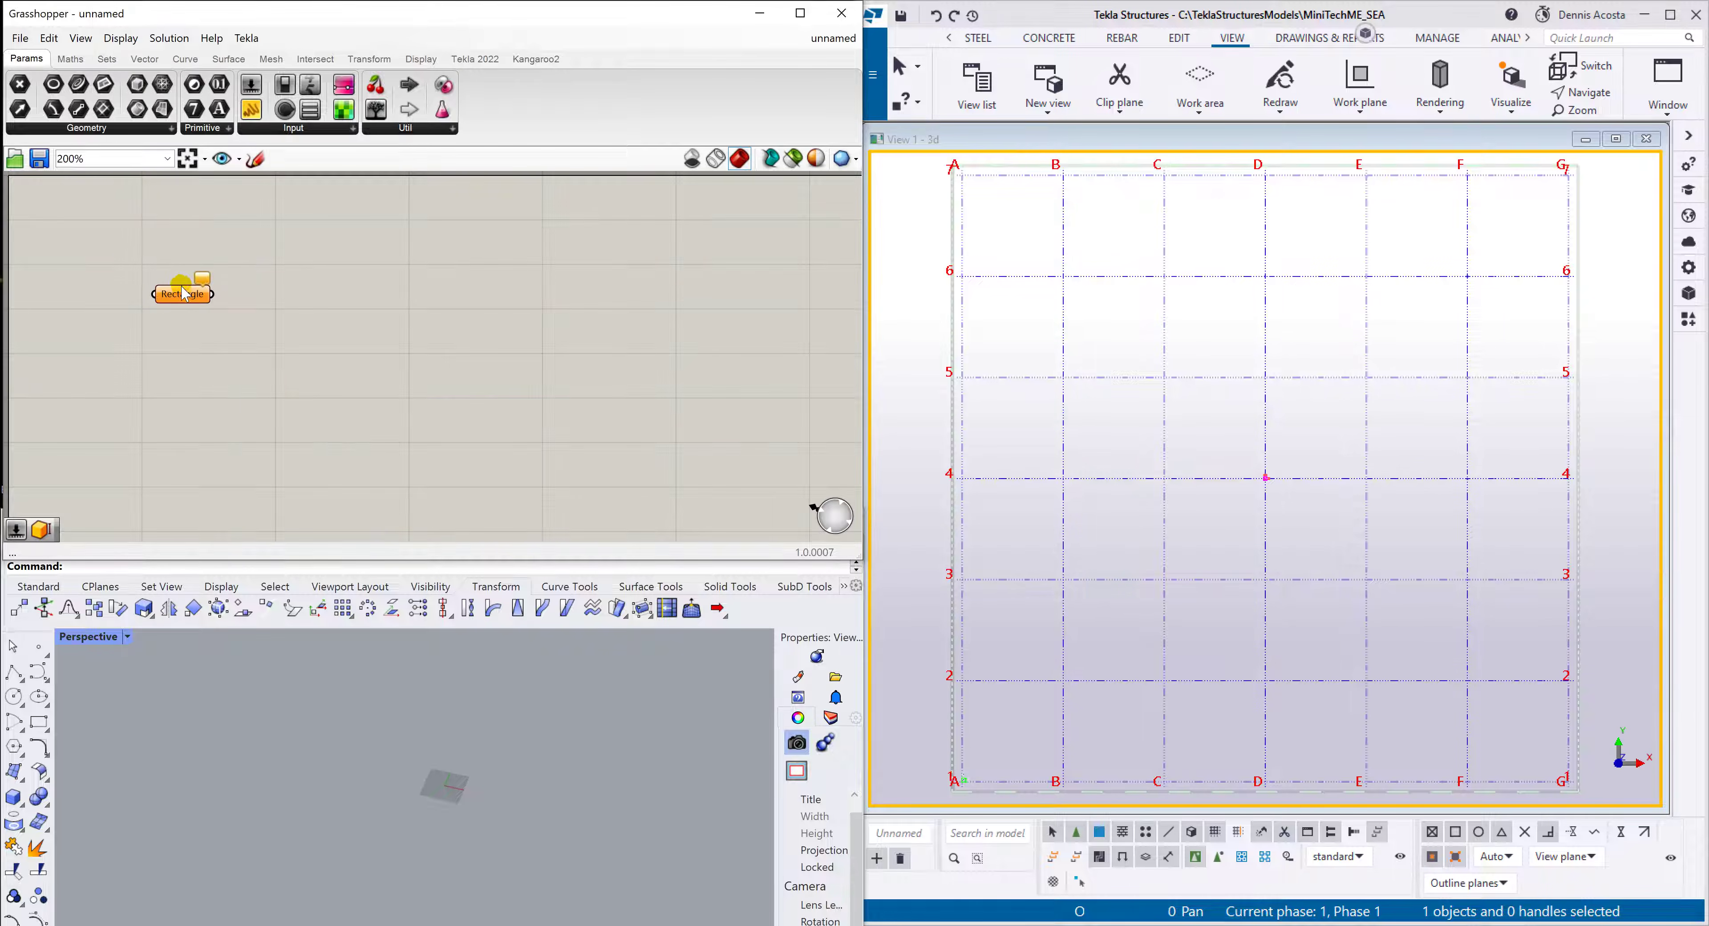
left_click_drag(189, 307, 273, 271)
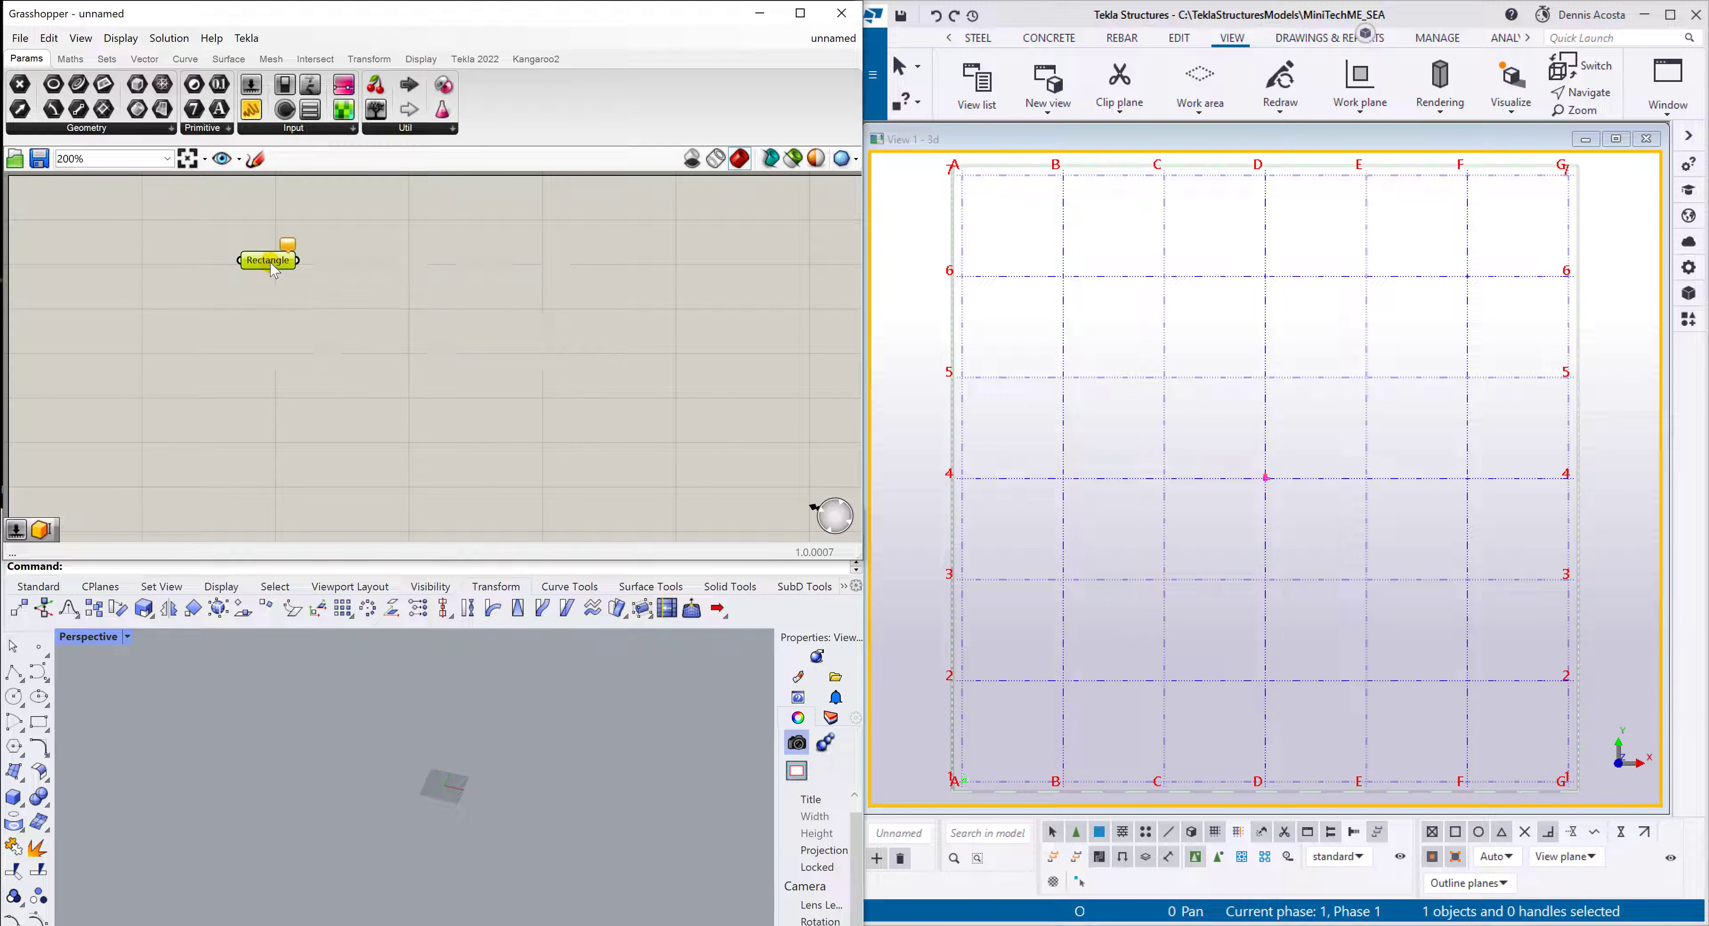
Set one rectangle for the Rectangle parameter by picking two opposite corners beside the grid in Rhino's Perspective viewport
right_click(272, 262)
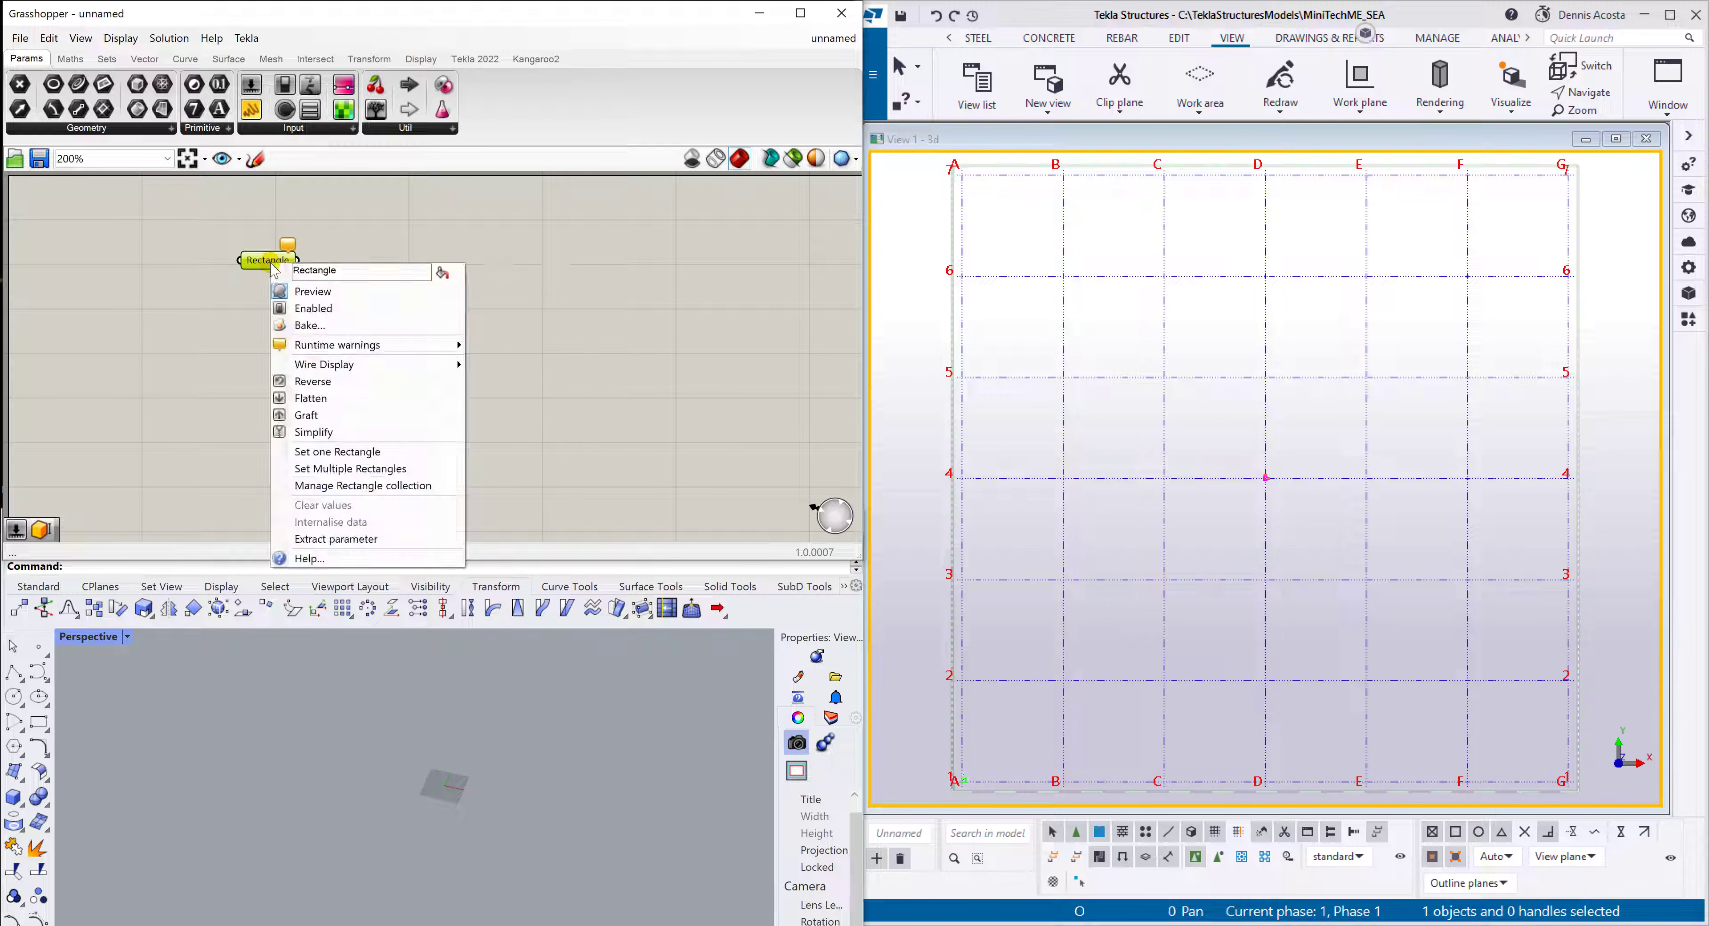
left_click(340, 452)
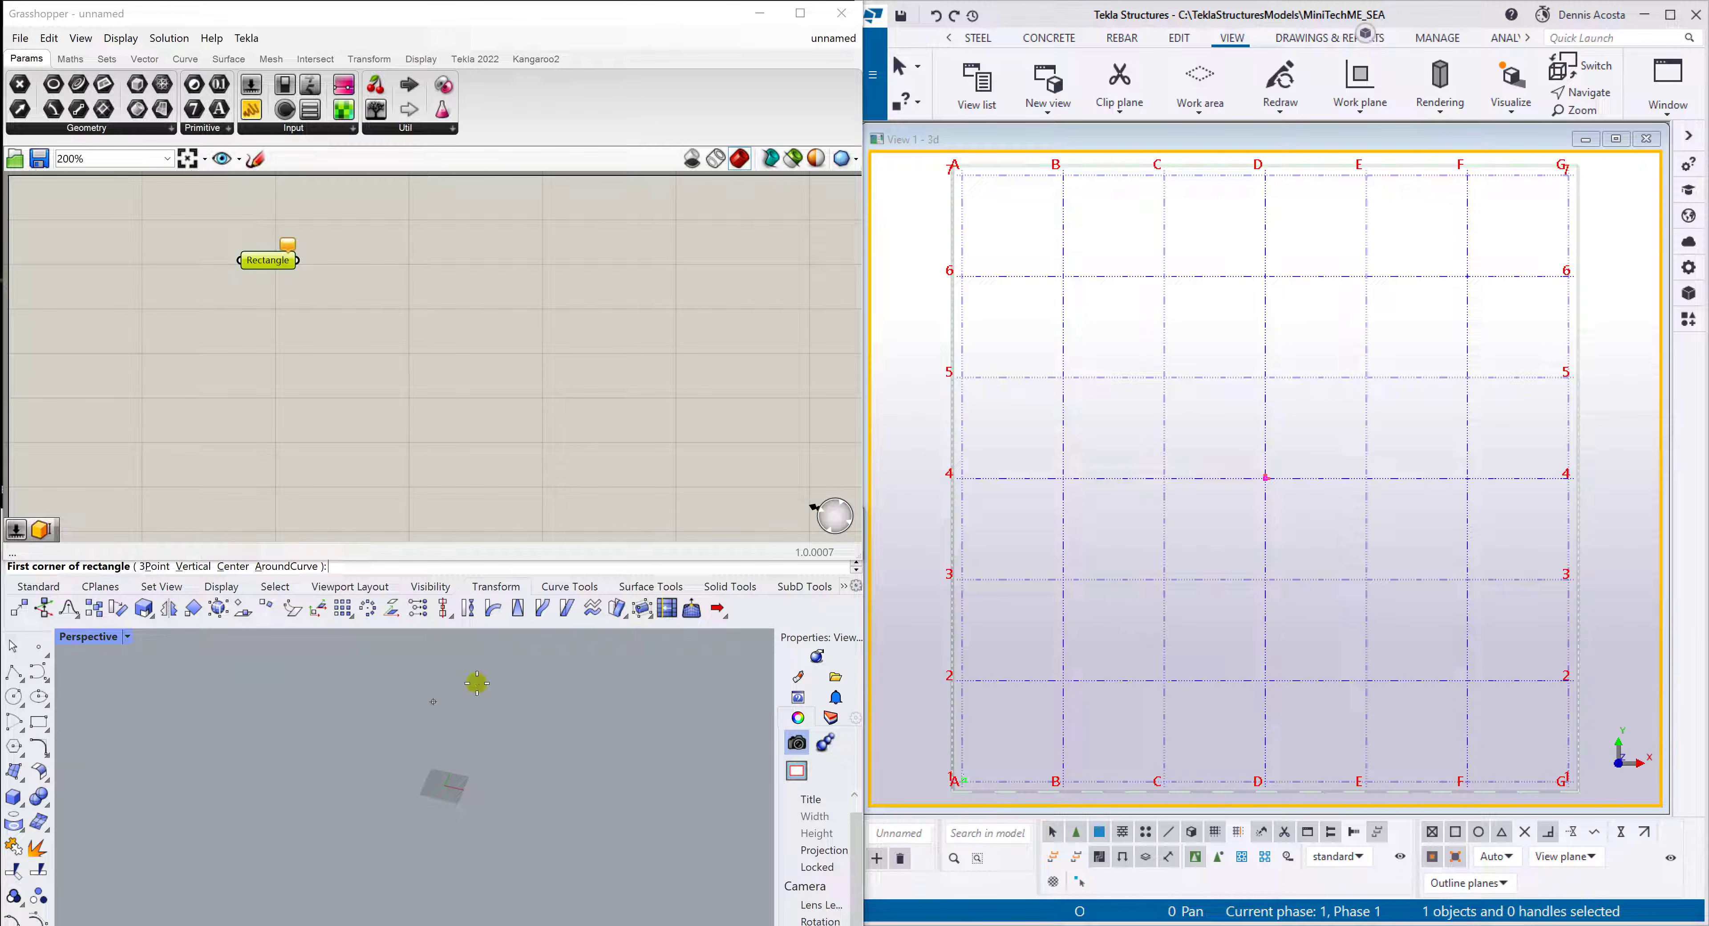
left_click(234, 661)
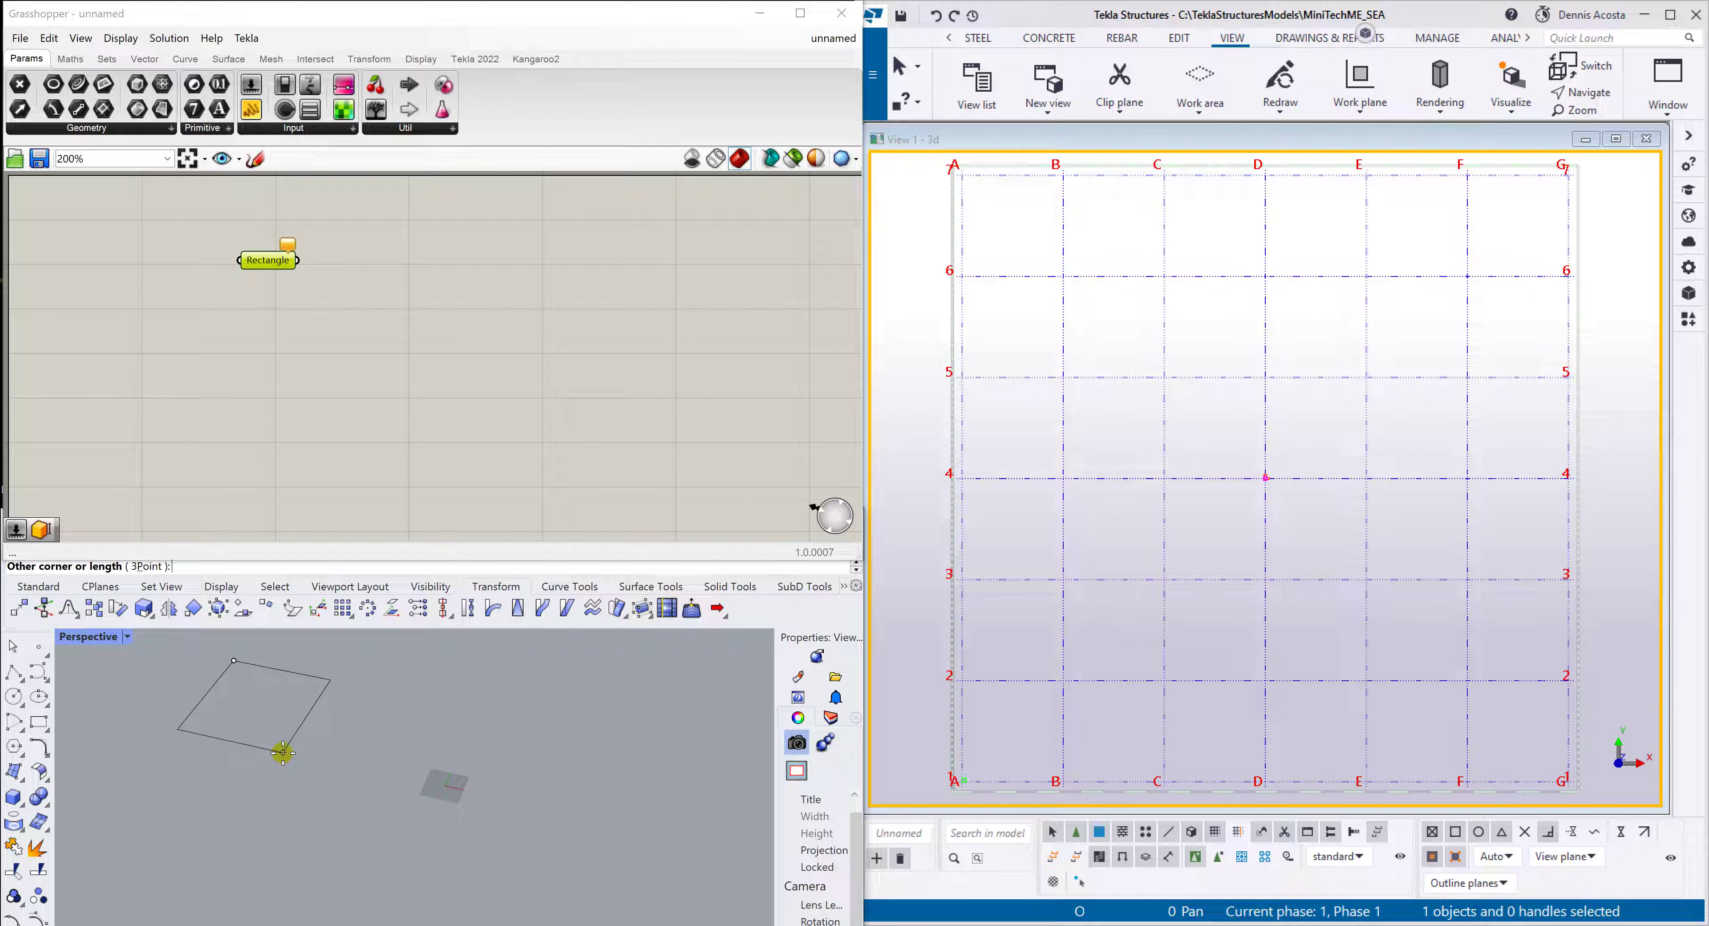
left_click(290, 762)
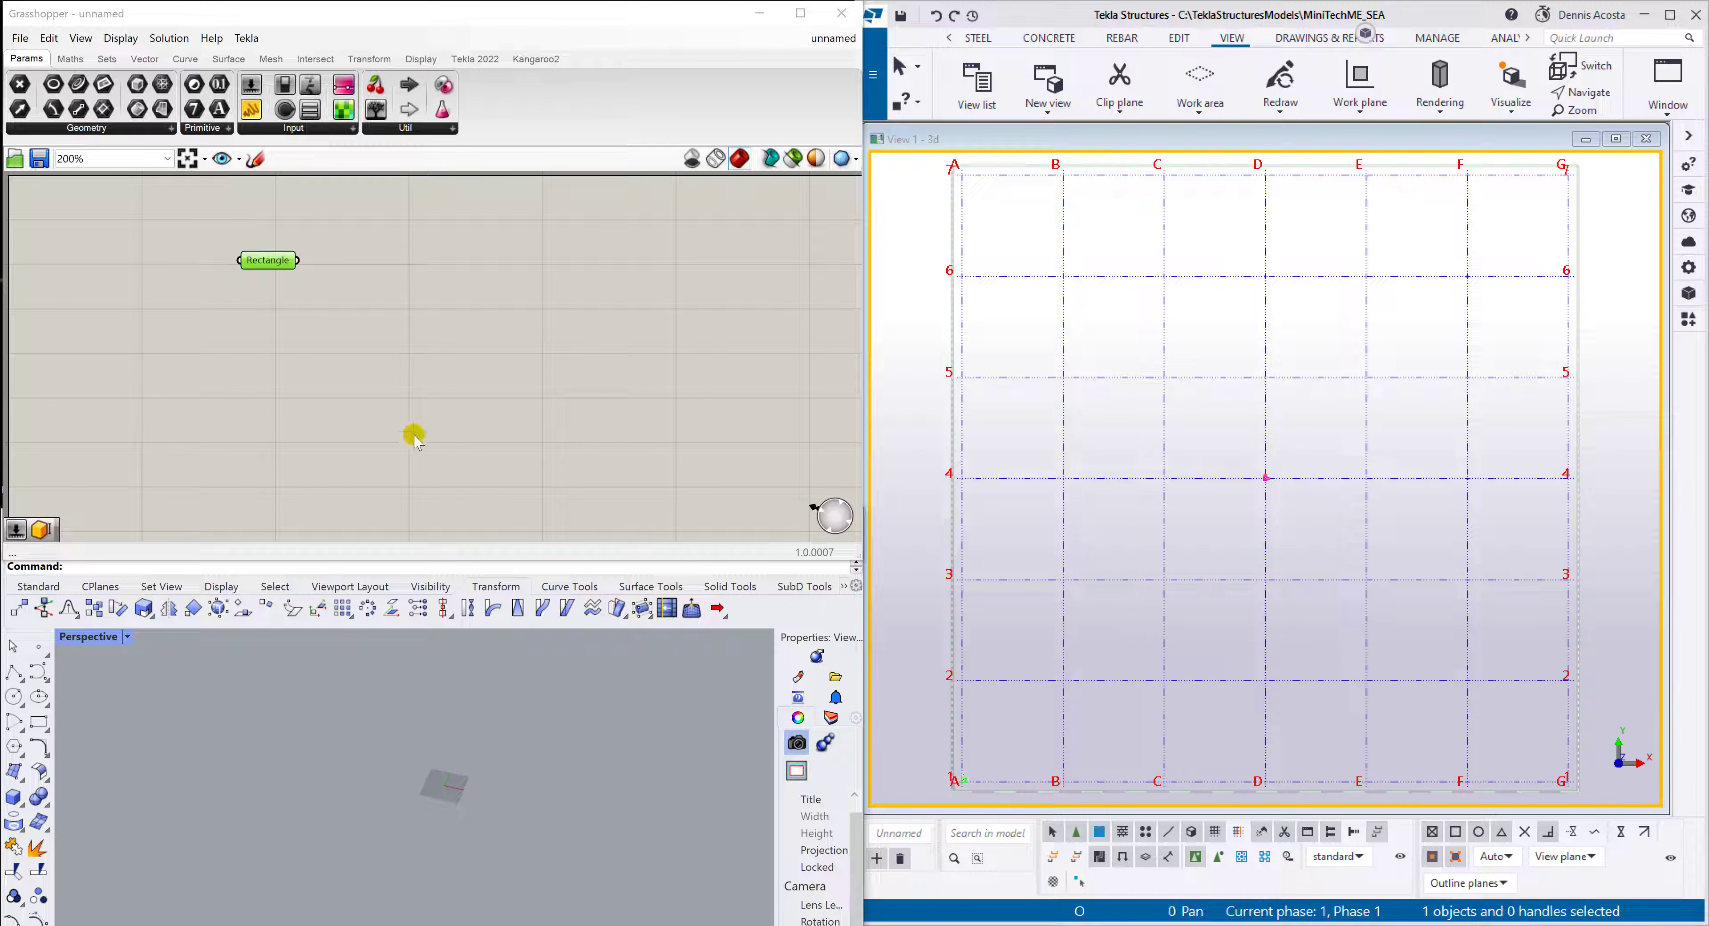
scroll(288, 729, "down", 2)
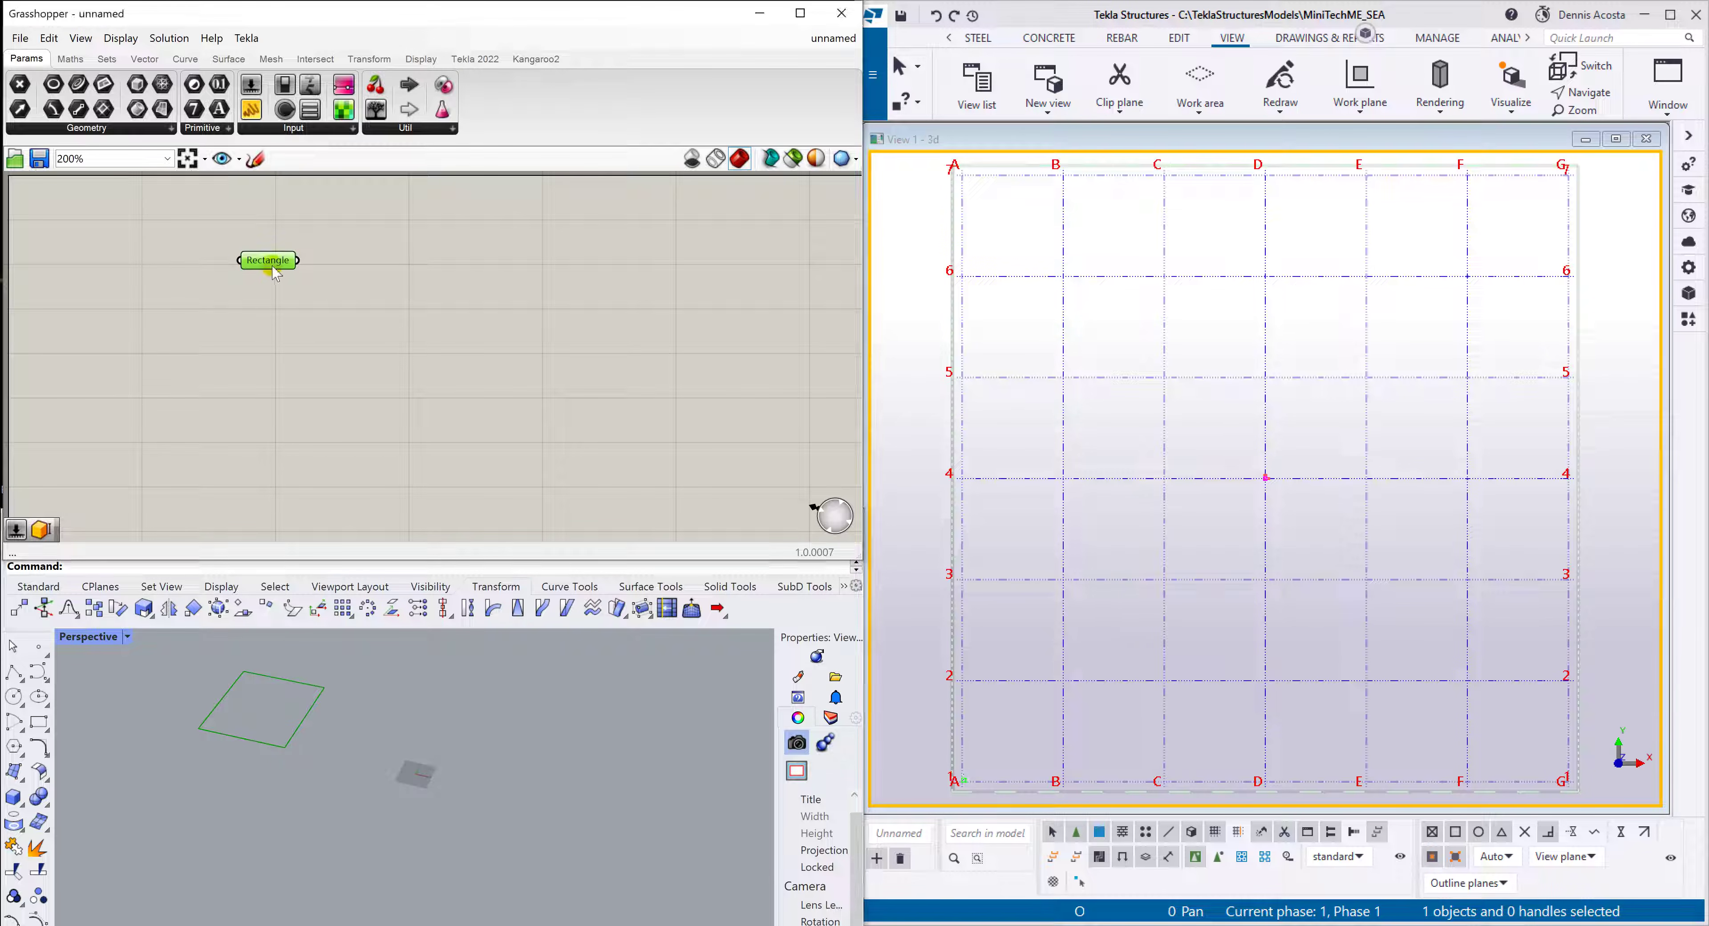
mouse_move(275, 271)
scroll(326, 789, "down", 6)
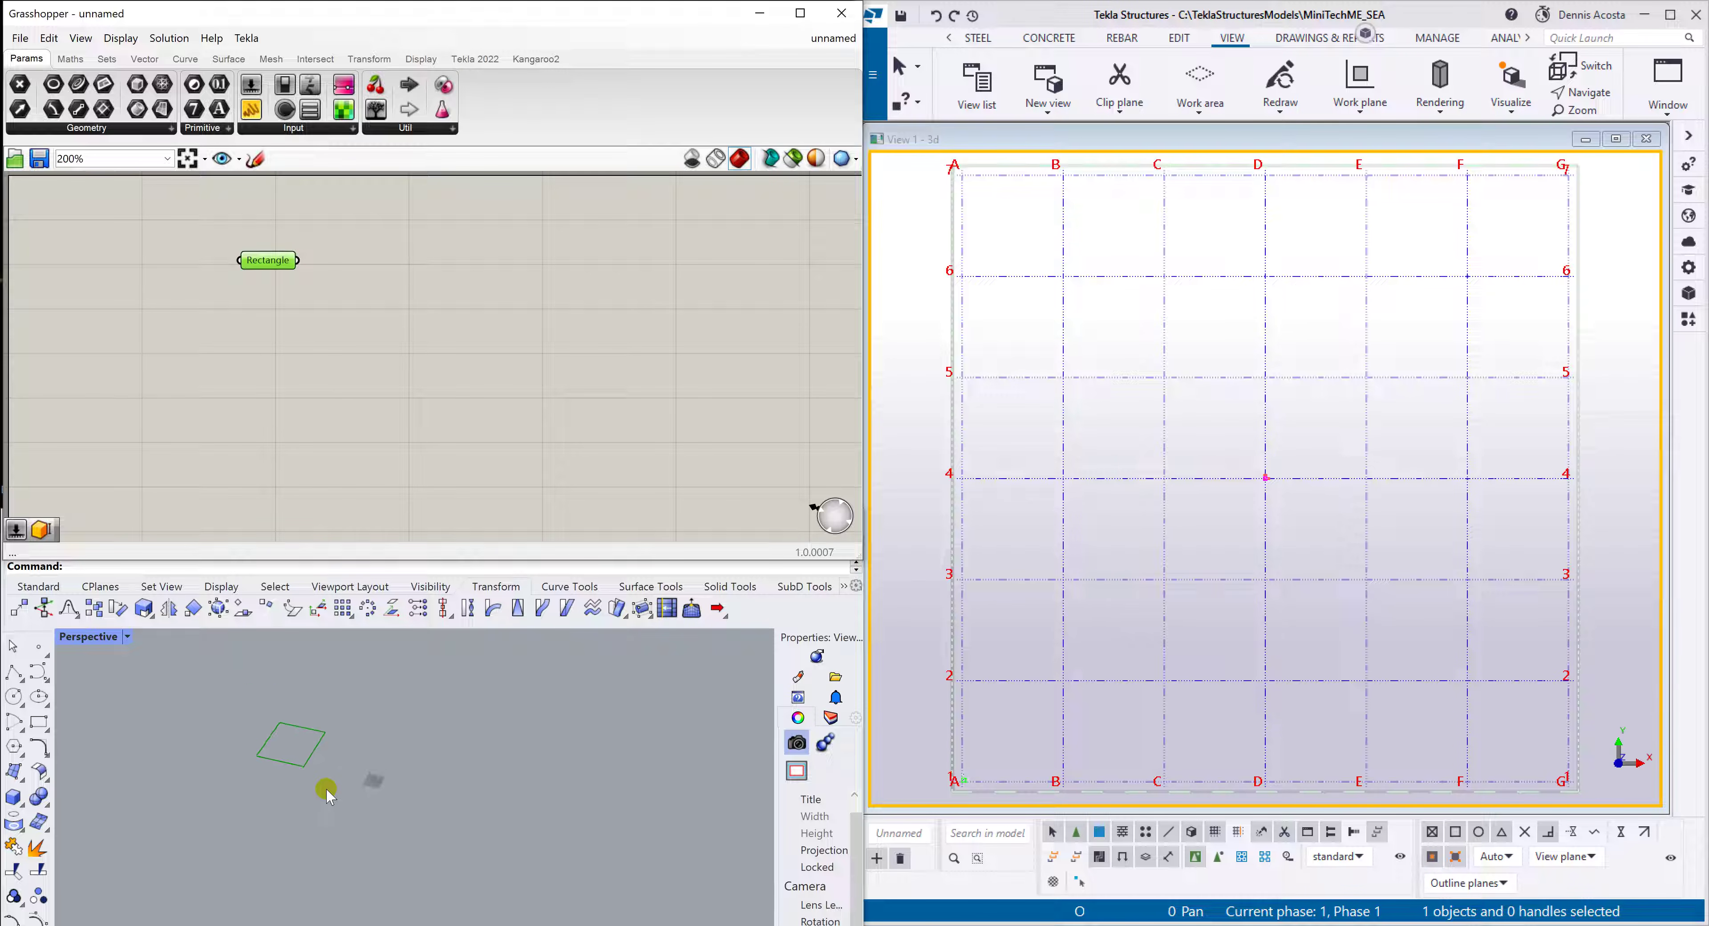
scroll(323, 851, "up", 2)
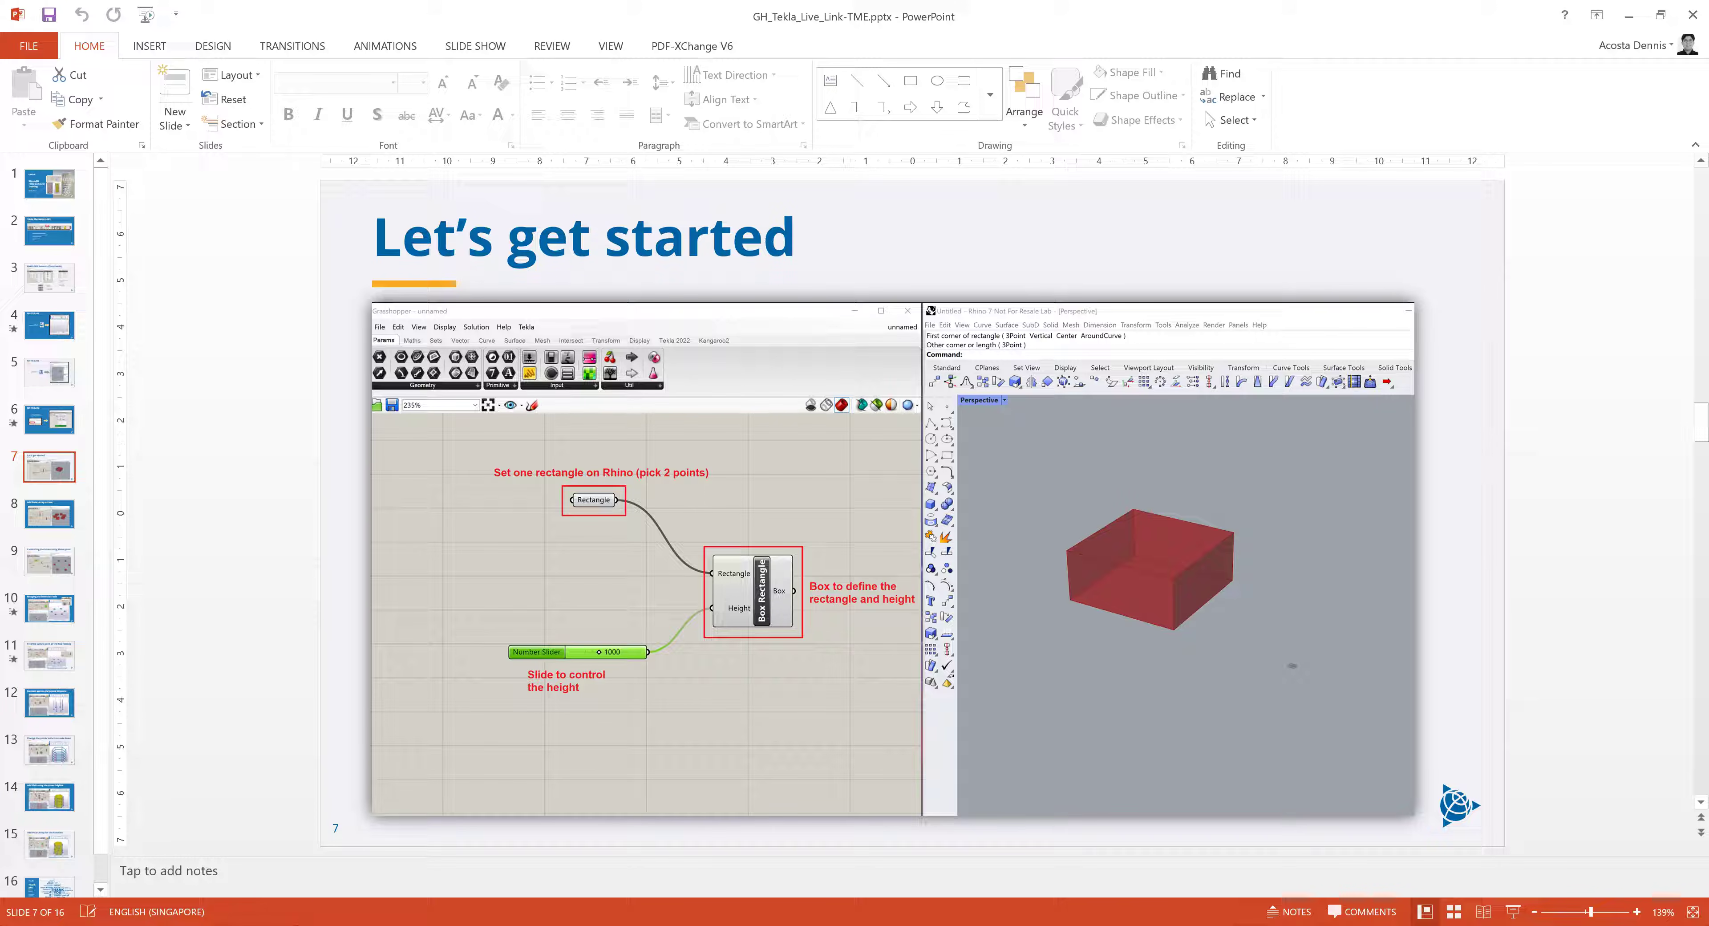
Add a Box Rectangle component to the Grasshopper canvas and place it to the lower right of the Rectangle parameter
left_click(284, 925)
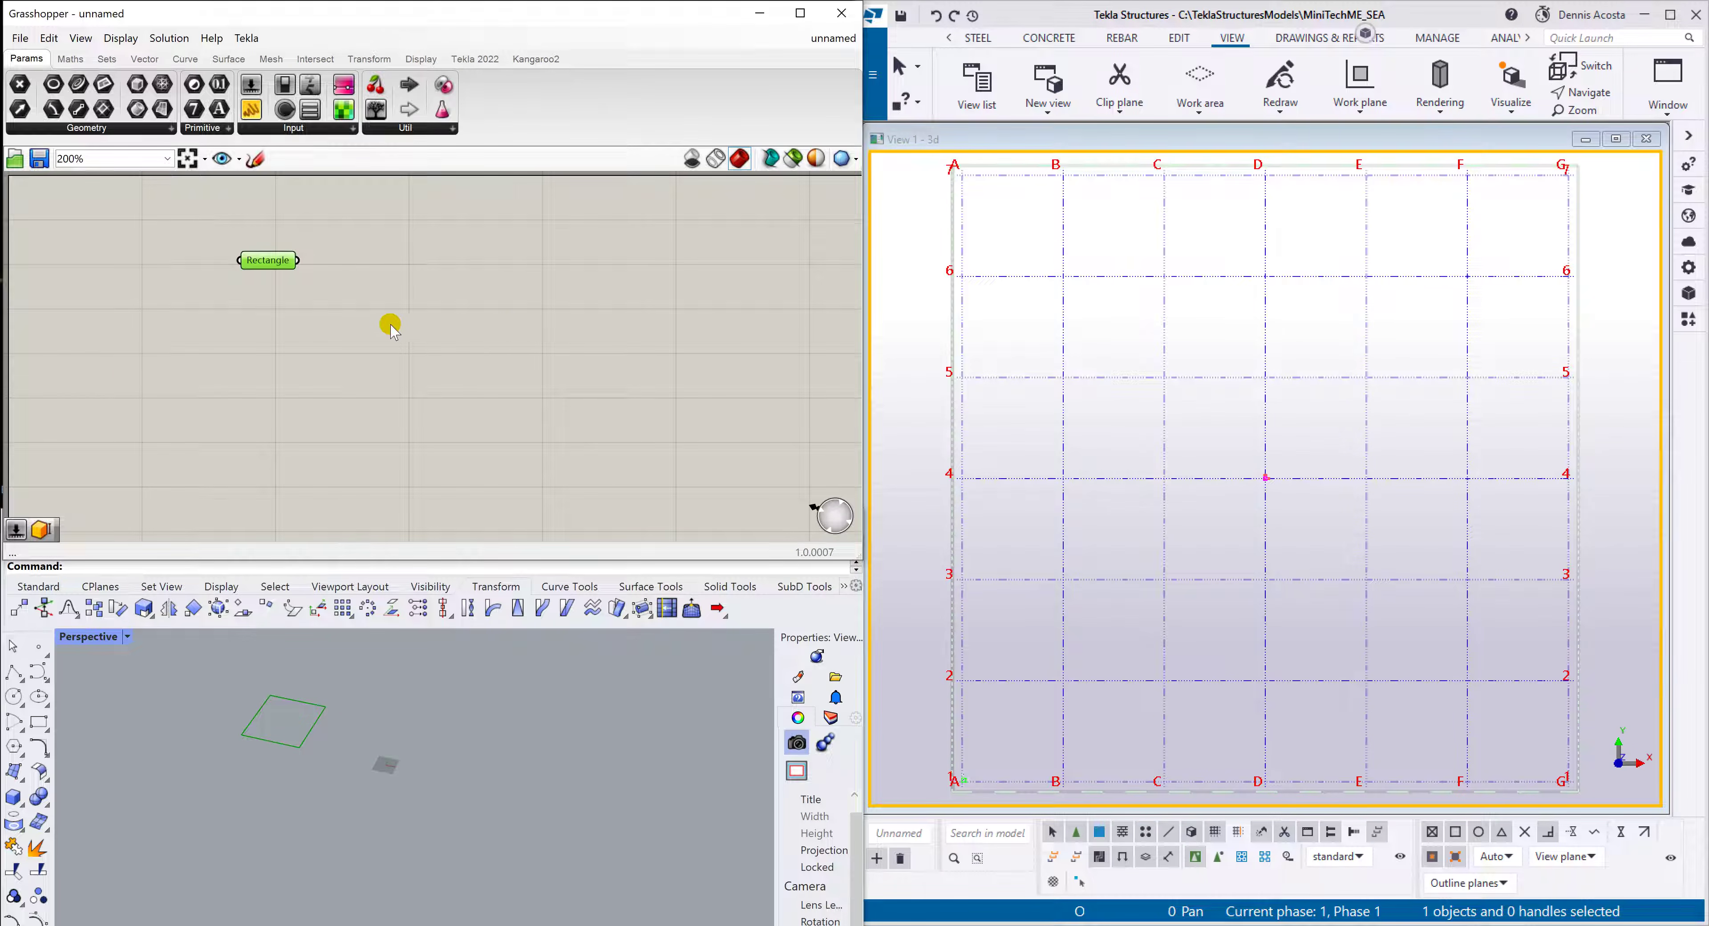
scroll(481, 335, "down", 4)
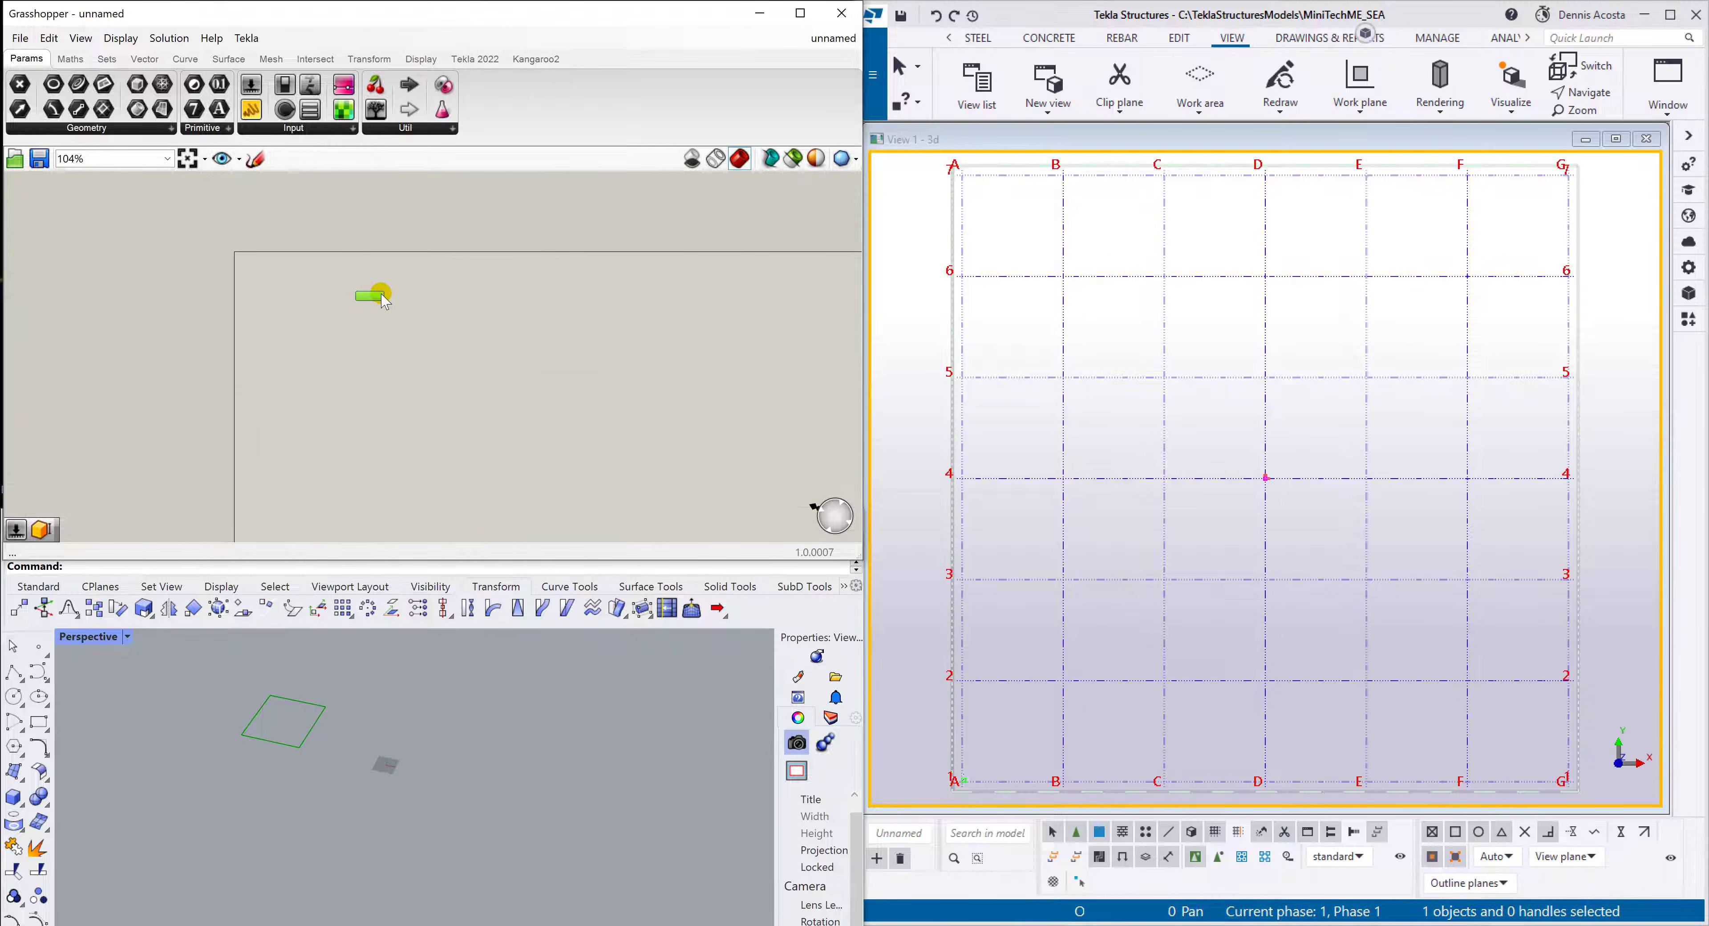
left_click_drag(383, 298, 332, 372)
scroll(410, 471, "up", 3)
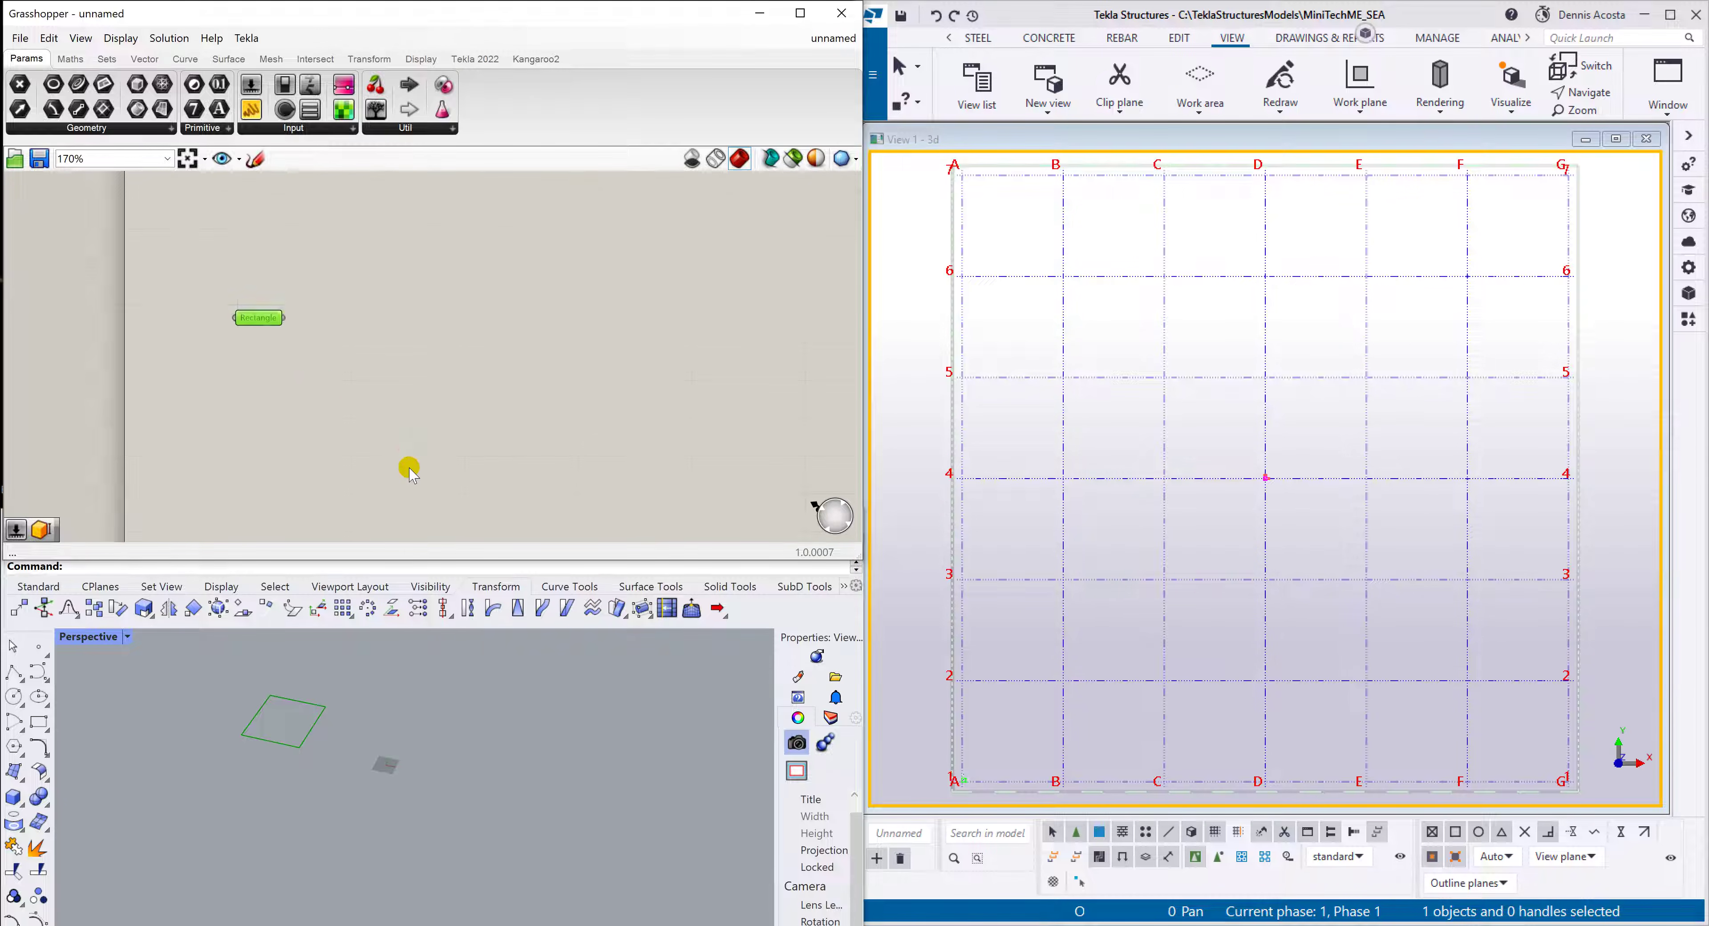
right_click_drag(438, 438, 444, 392)
double_click(448, 370)
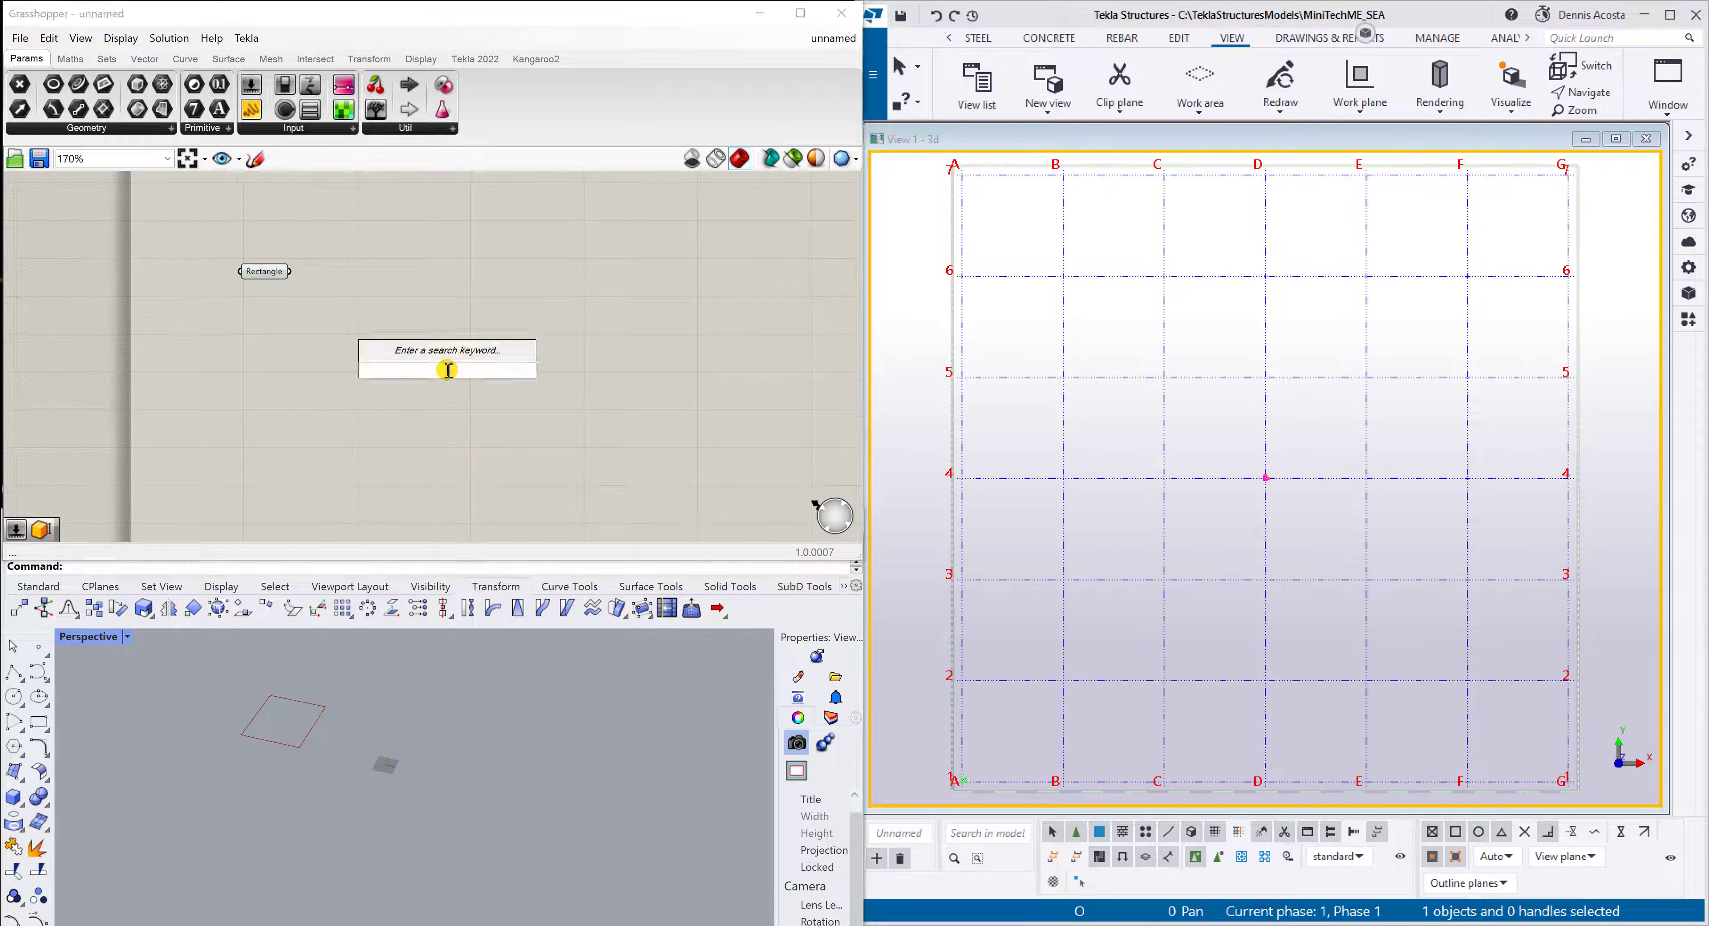
type("box rec")
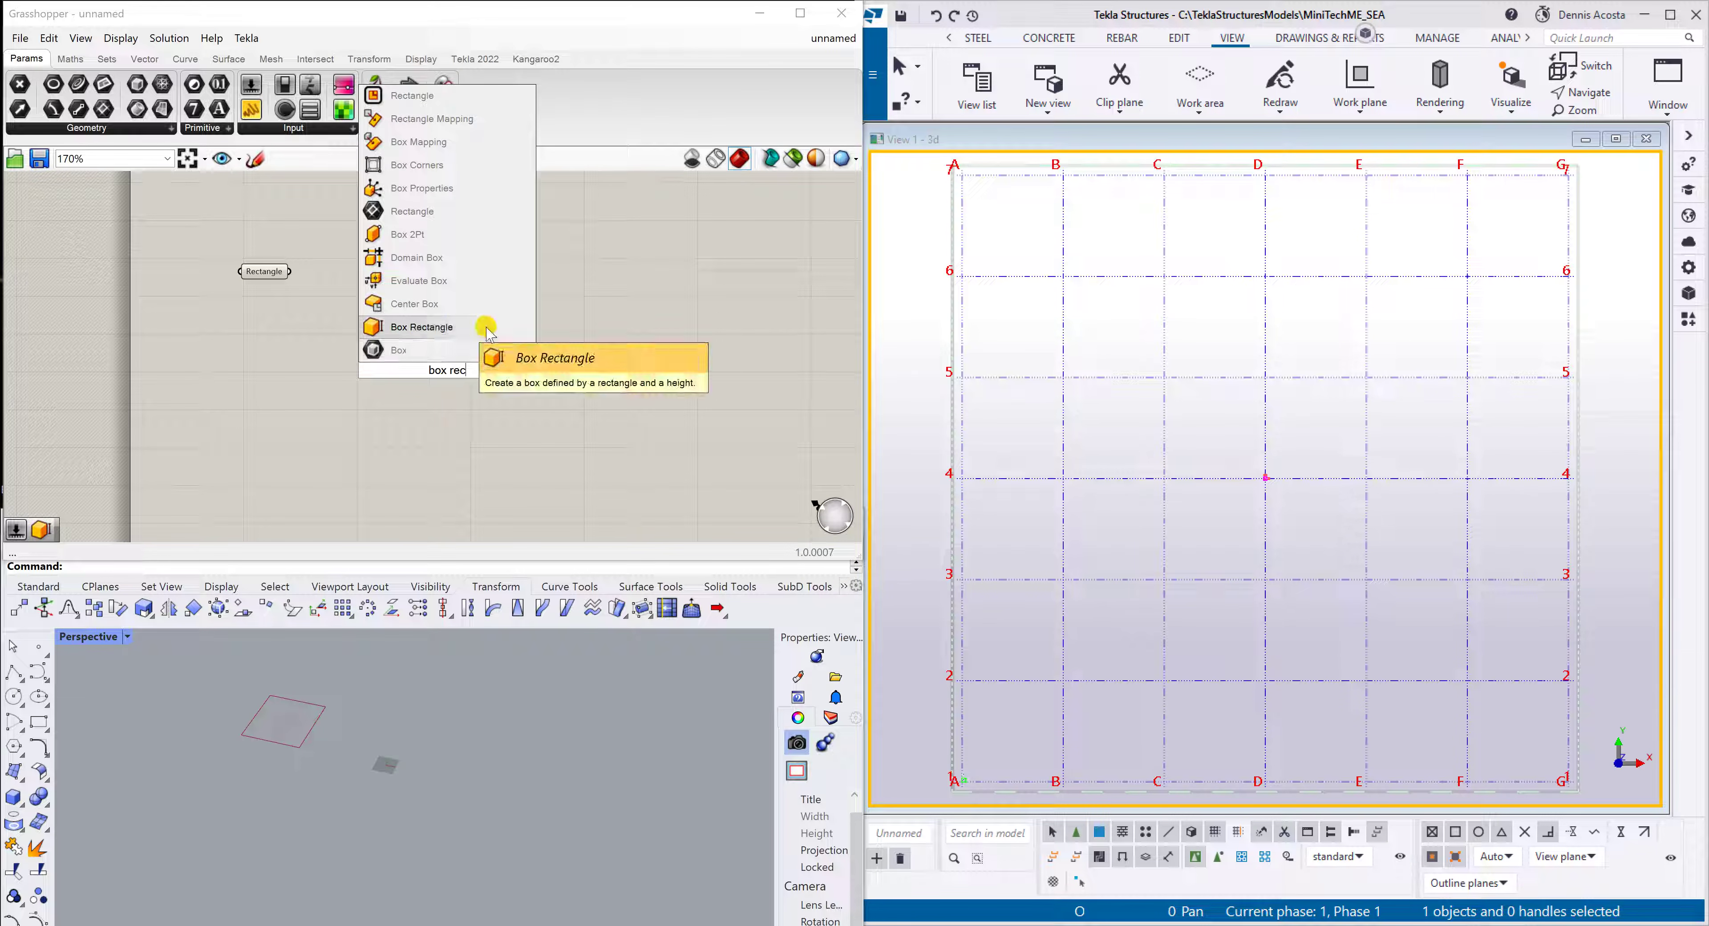
left_click(400, 327)
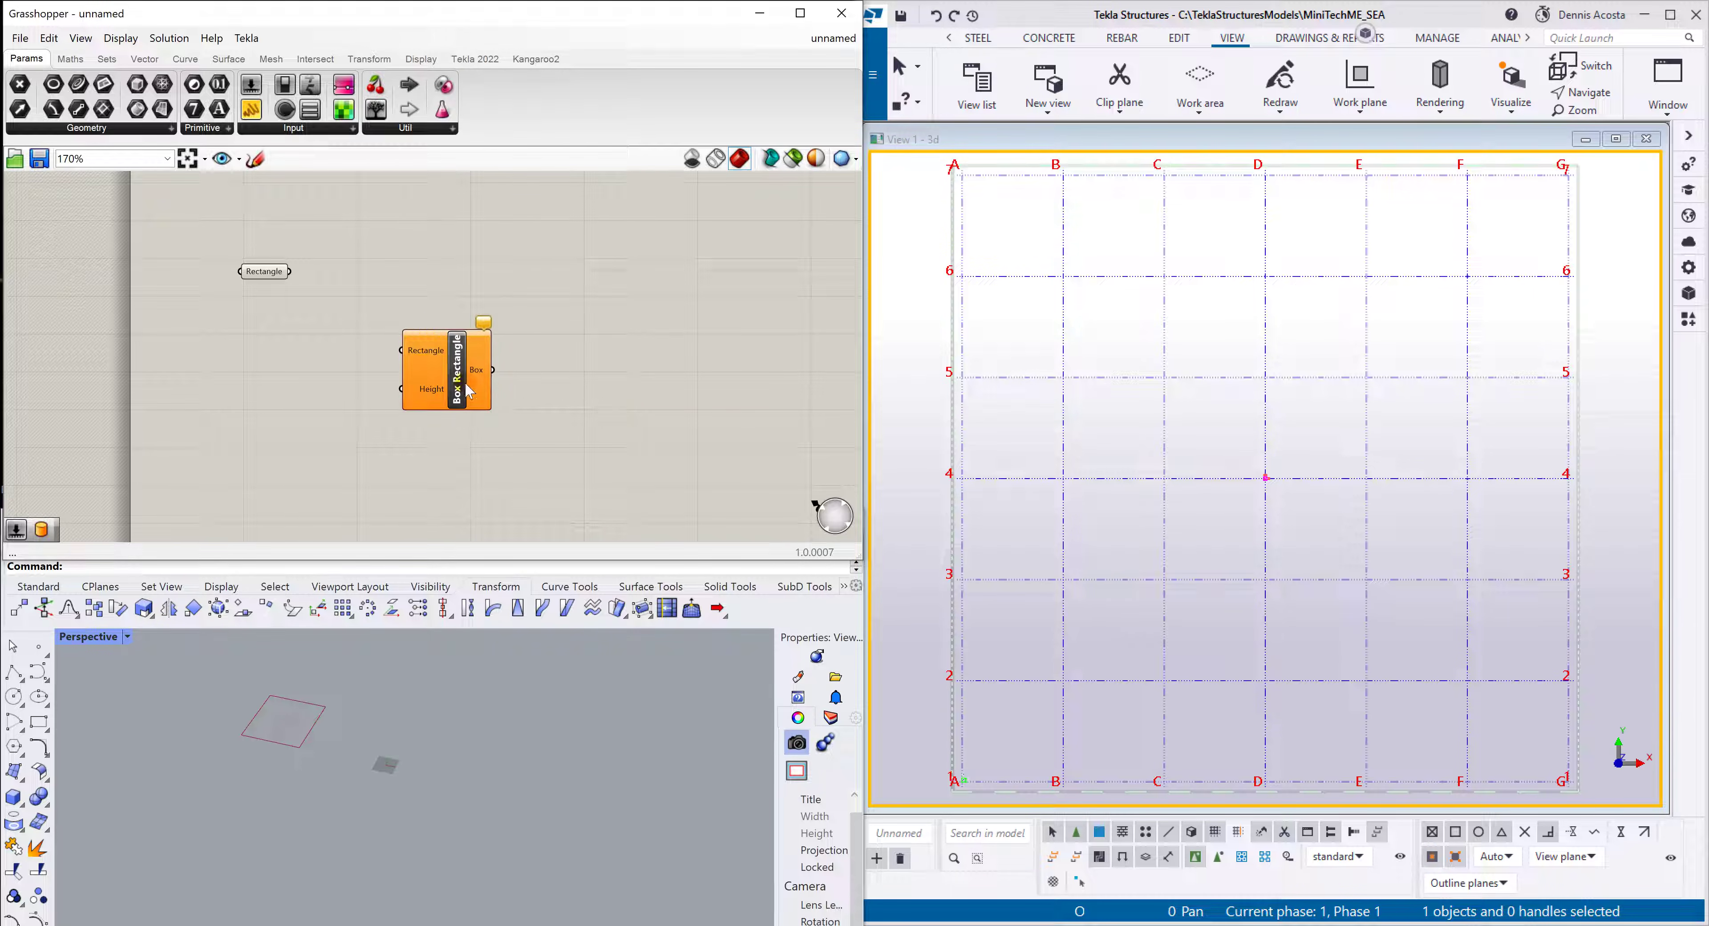
left_click_drag(458, 377, 522, 379)
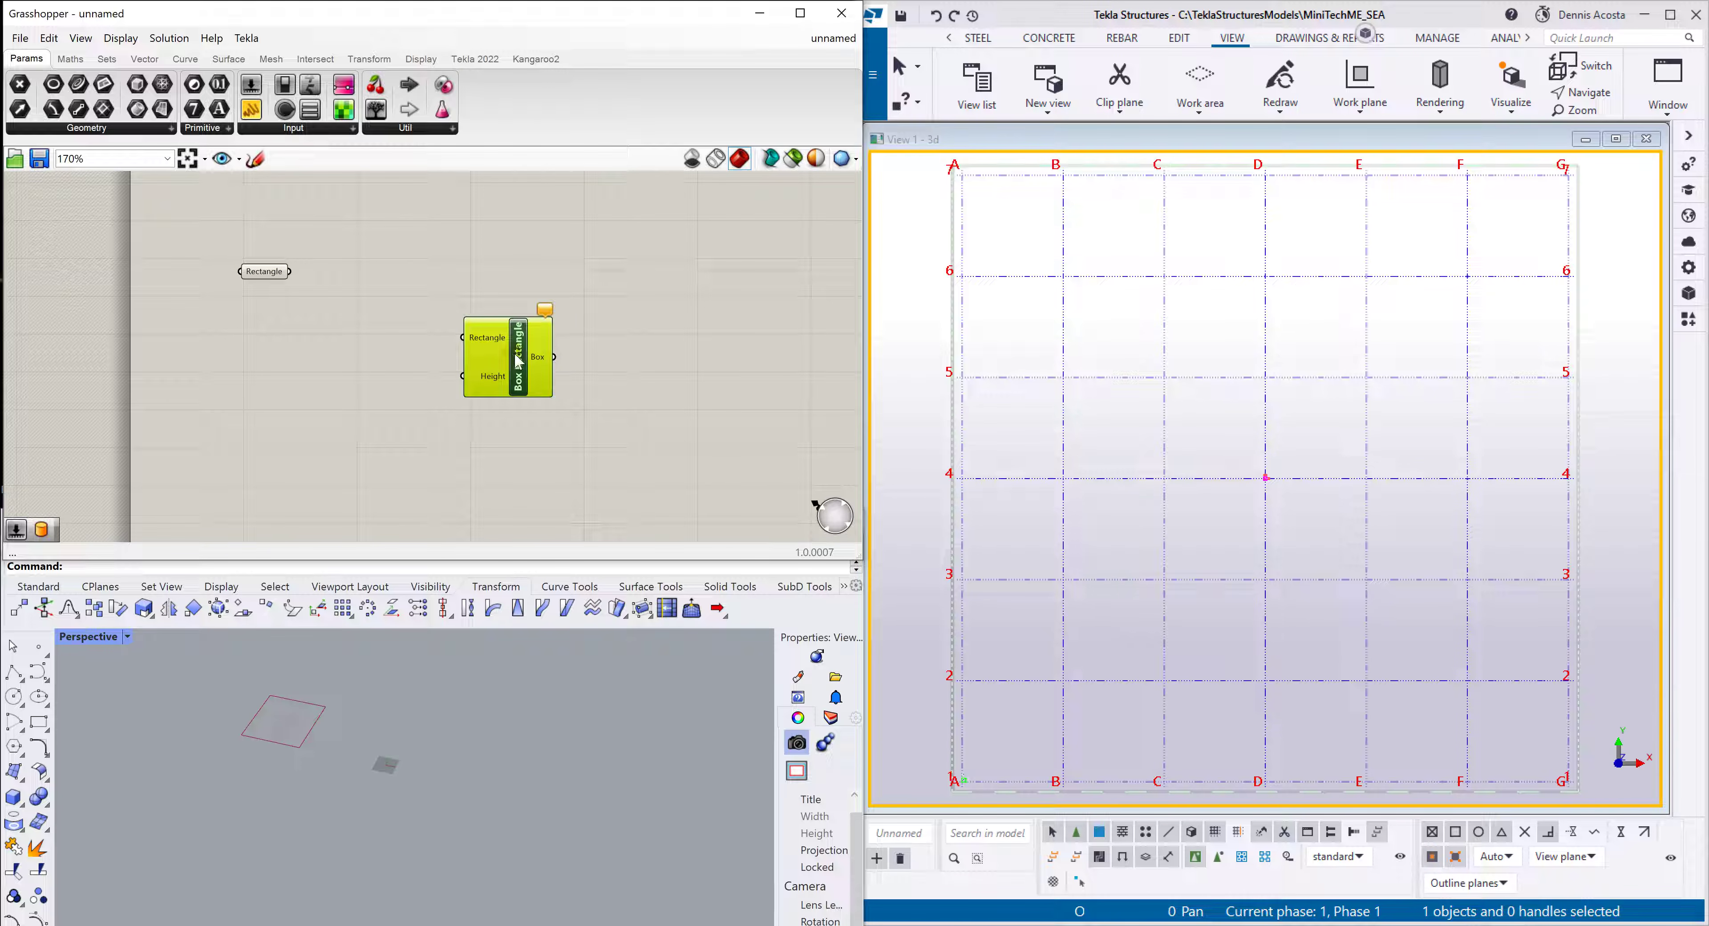
Reposition the Box Rectangle component slightly and connect the Rectangle parameter's output to its Rectangle input
mouse_move(513, 359)
left_mouse_down()
mouse_move(581, 352)
mouse_move(505, 349)
left_mouse_up()
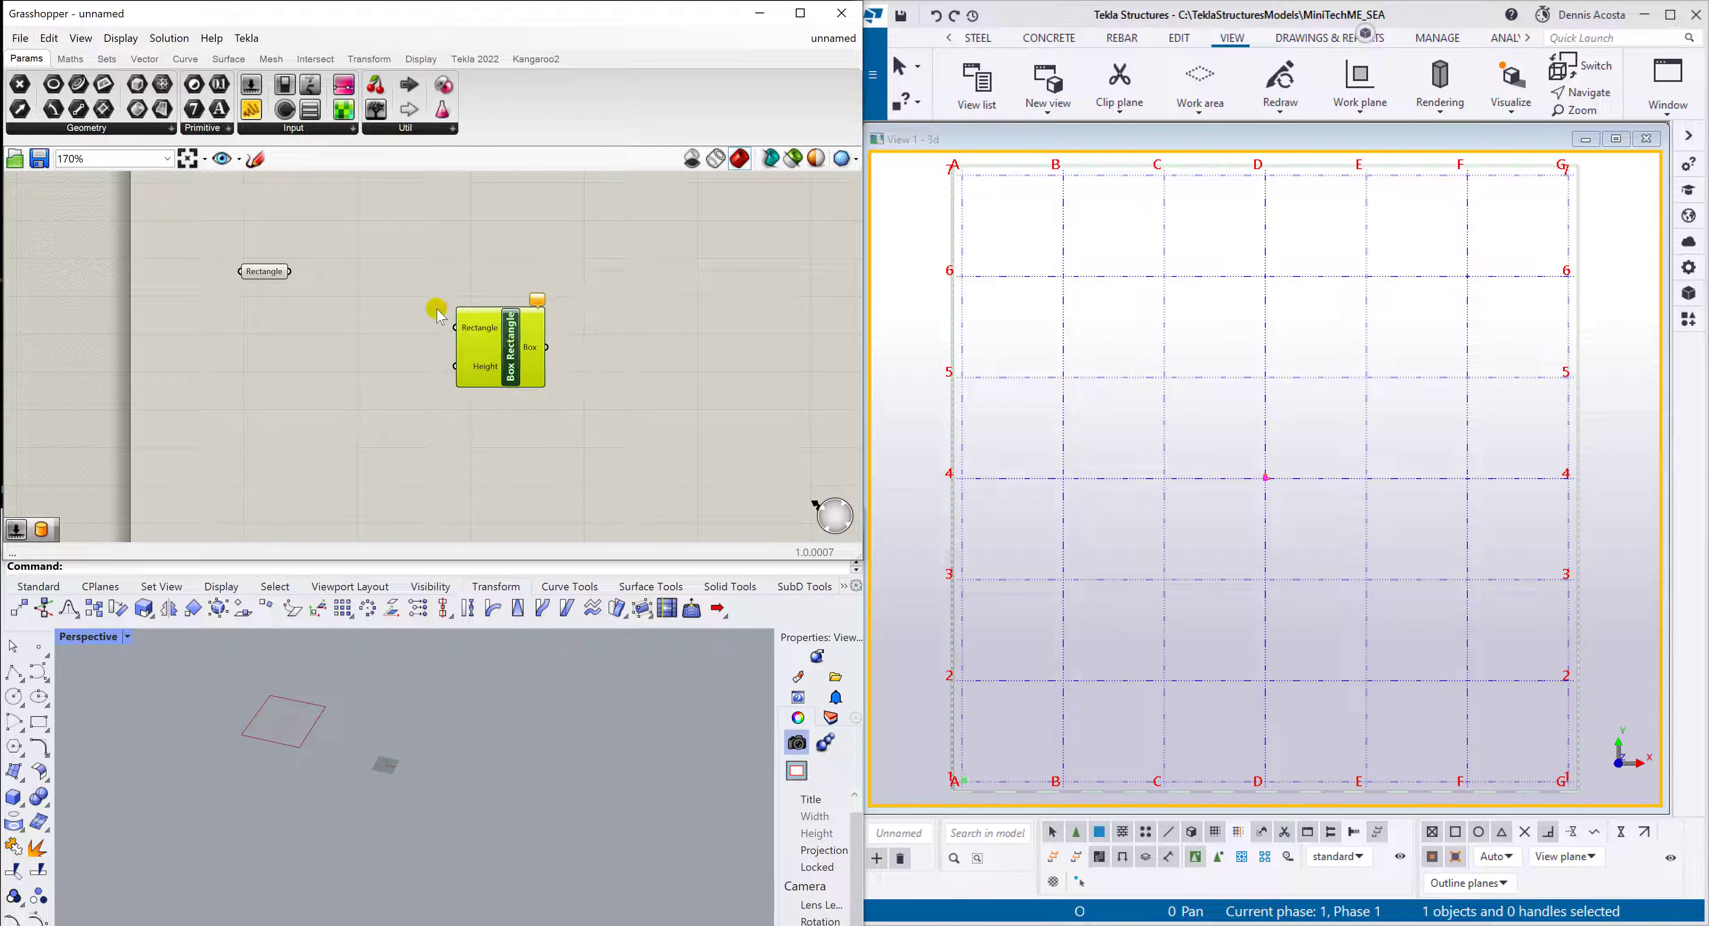
left_click(287, 270)
left_click_drag(288, 272, 451, 329)
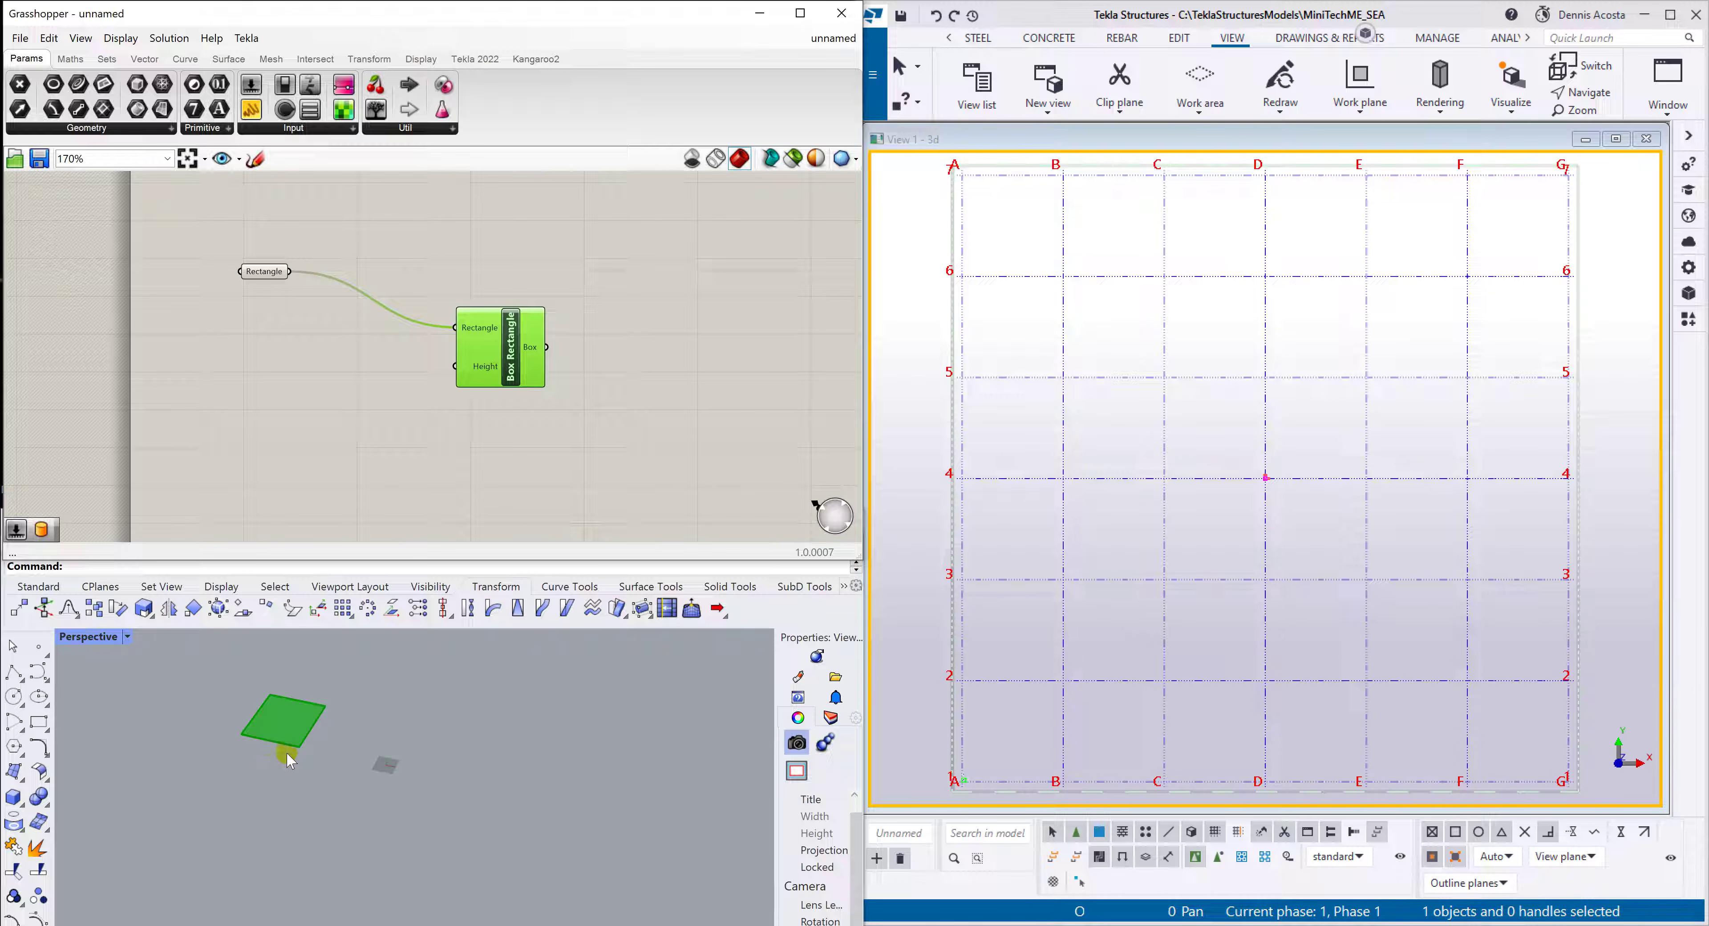
scroll(254, 729, "up", 3)
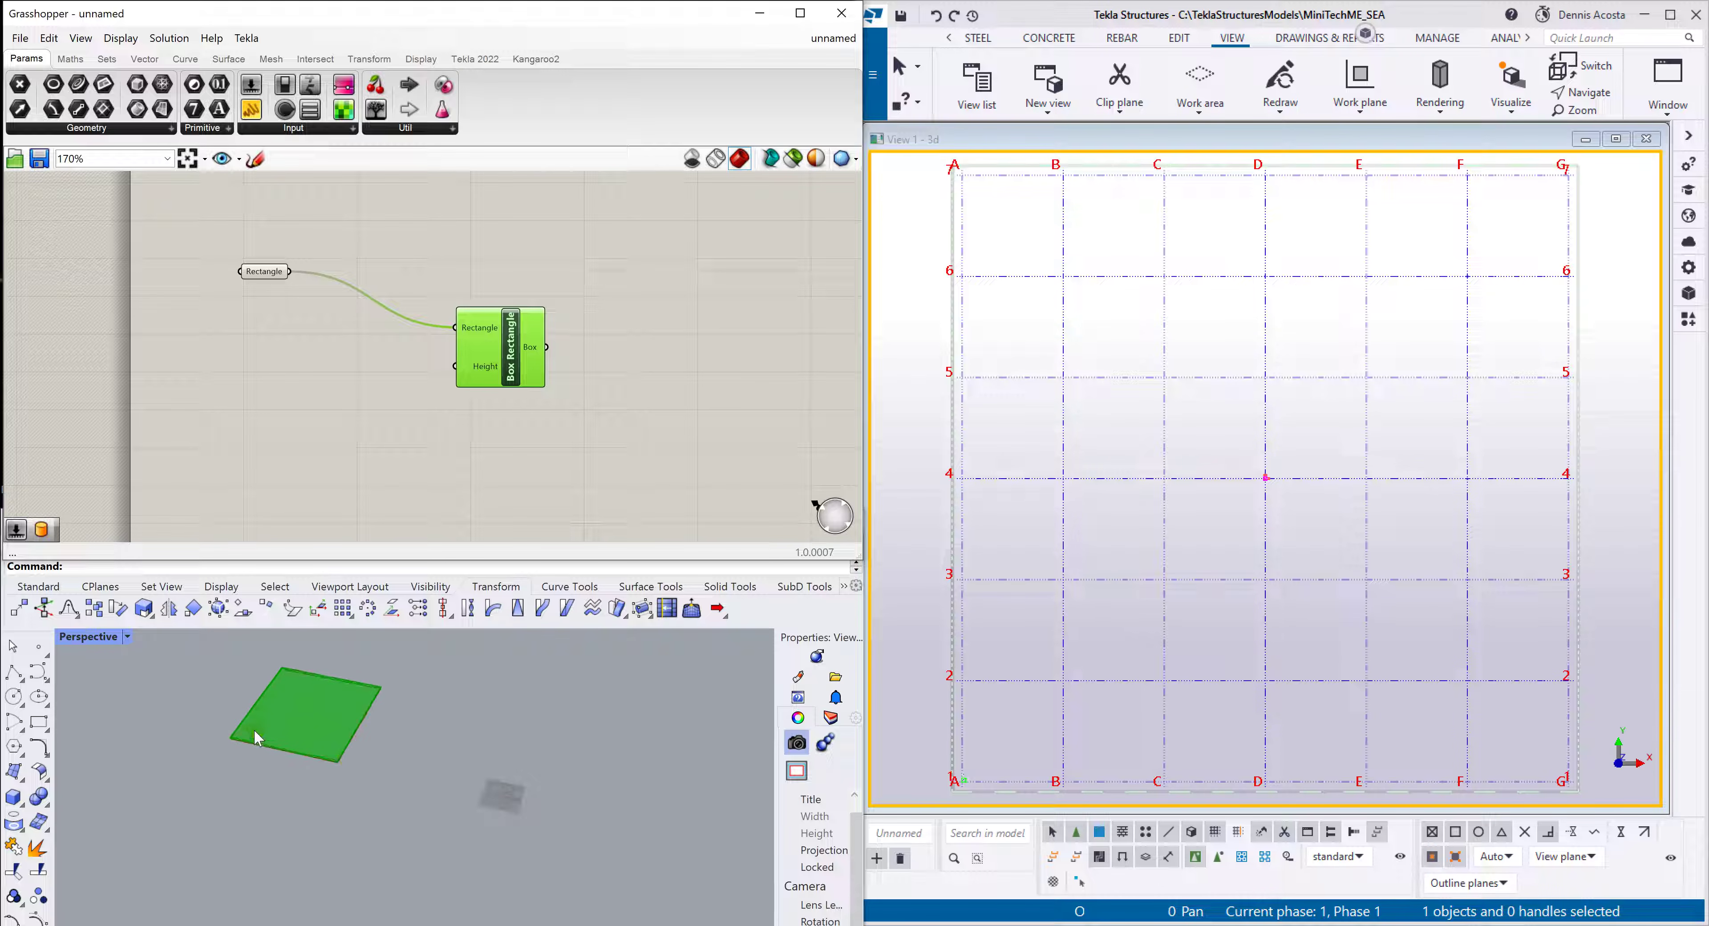
scroll(253, 729, "down", 2)
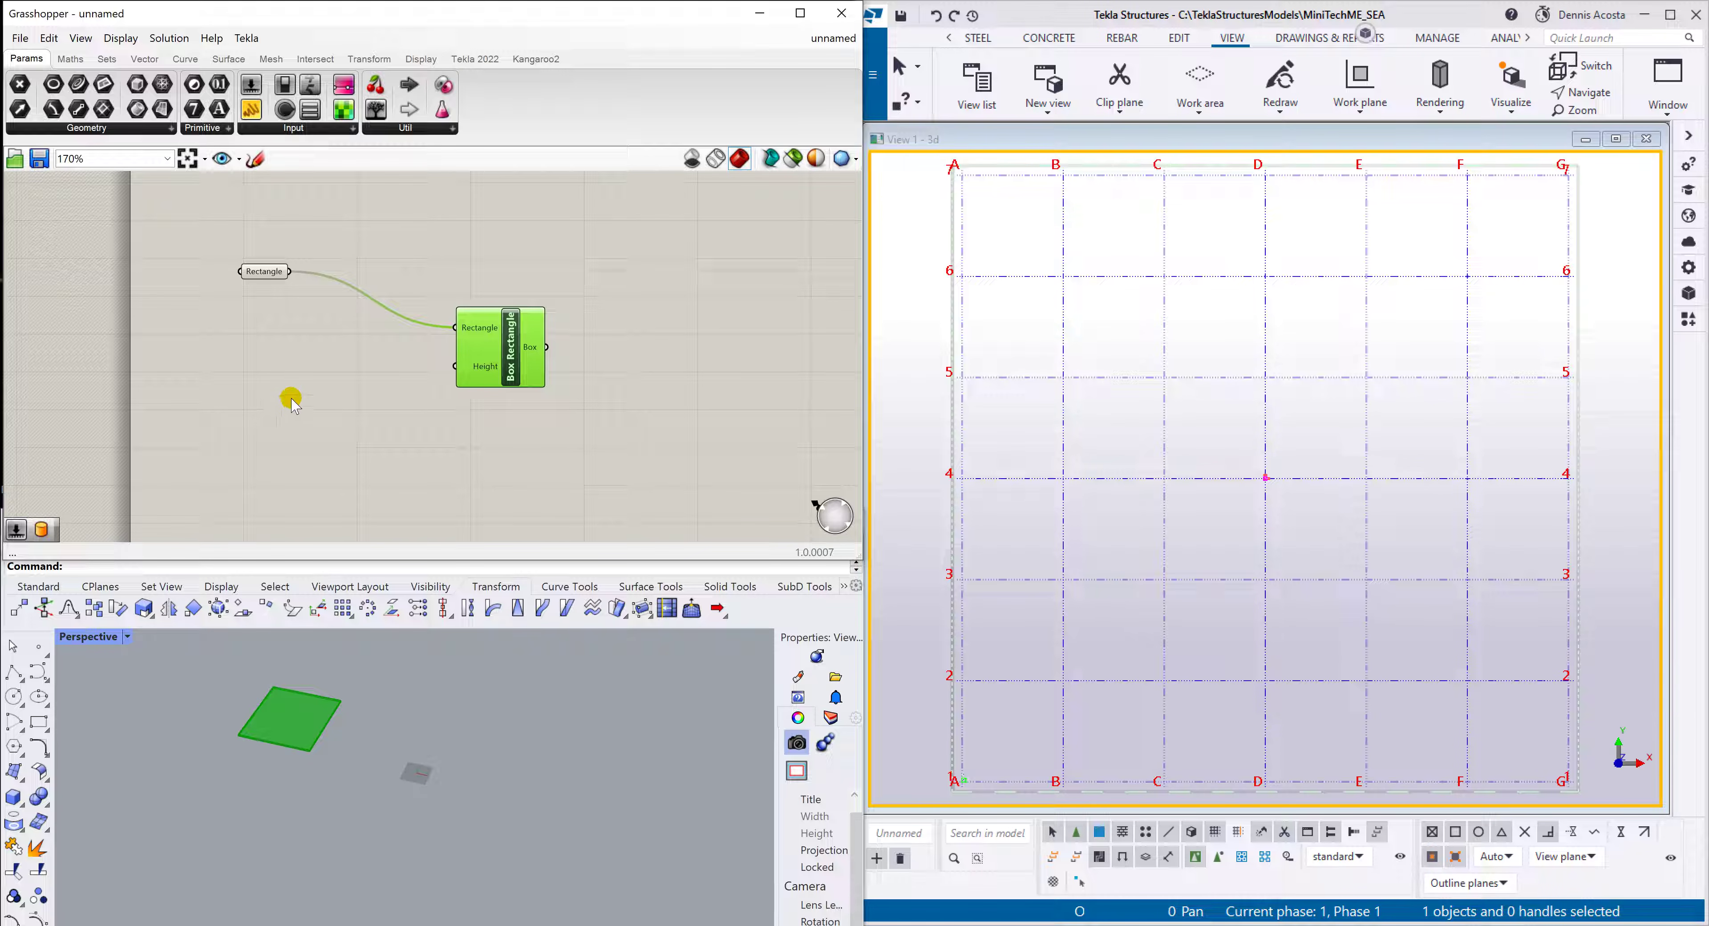
double_click(274, 424)
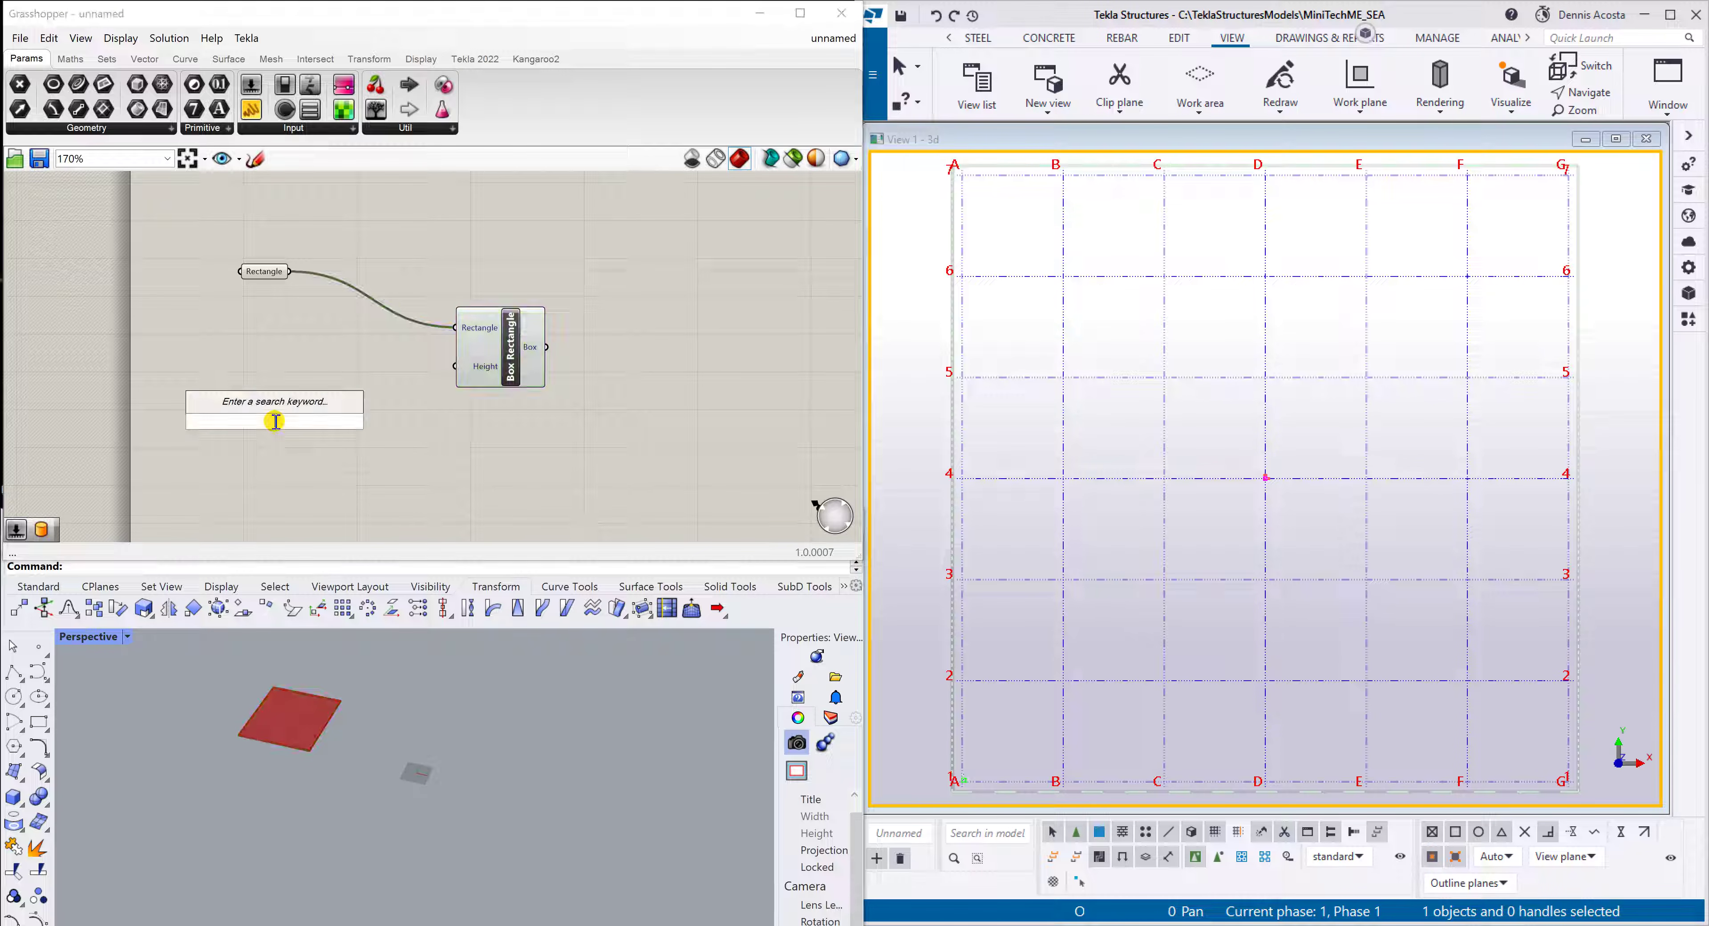
type("slider")
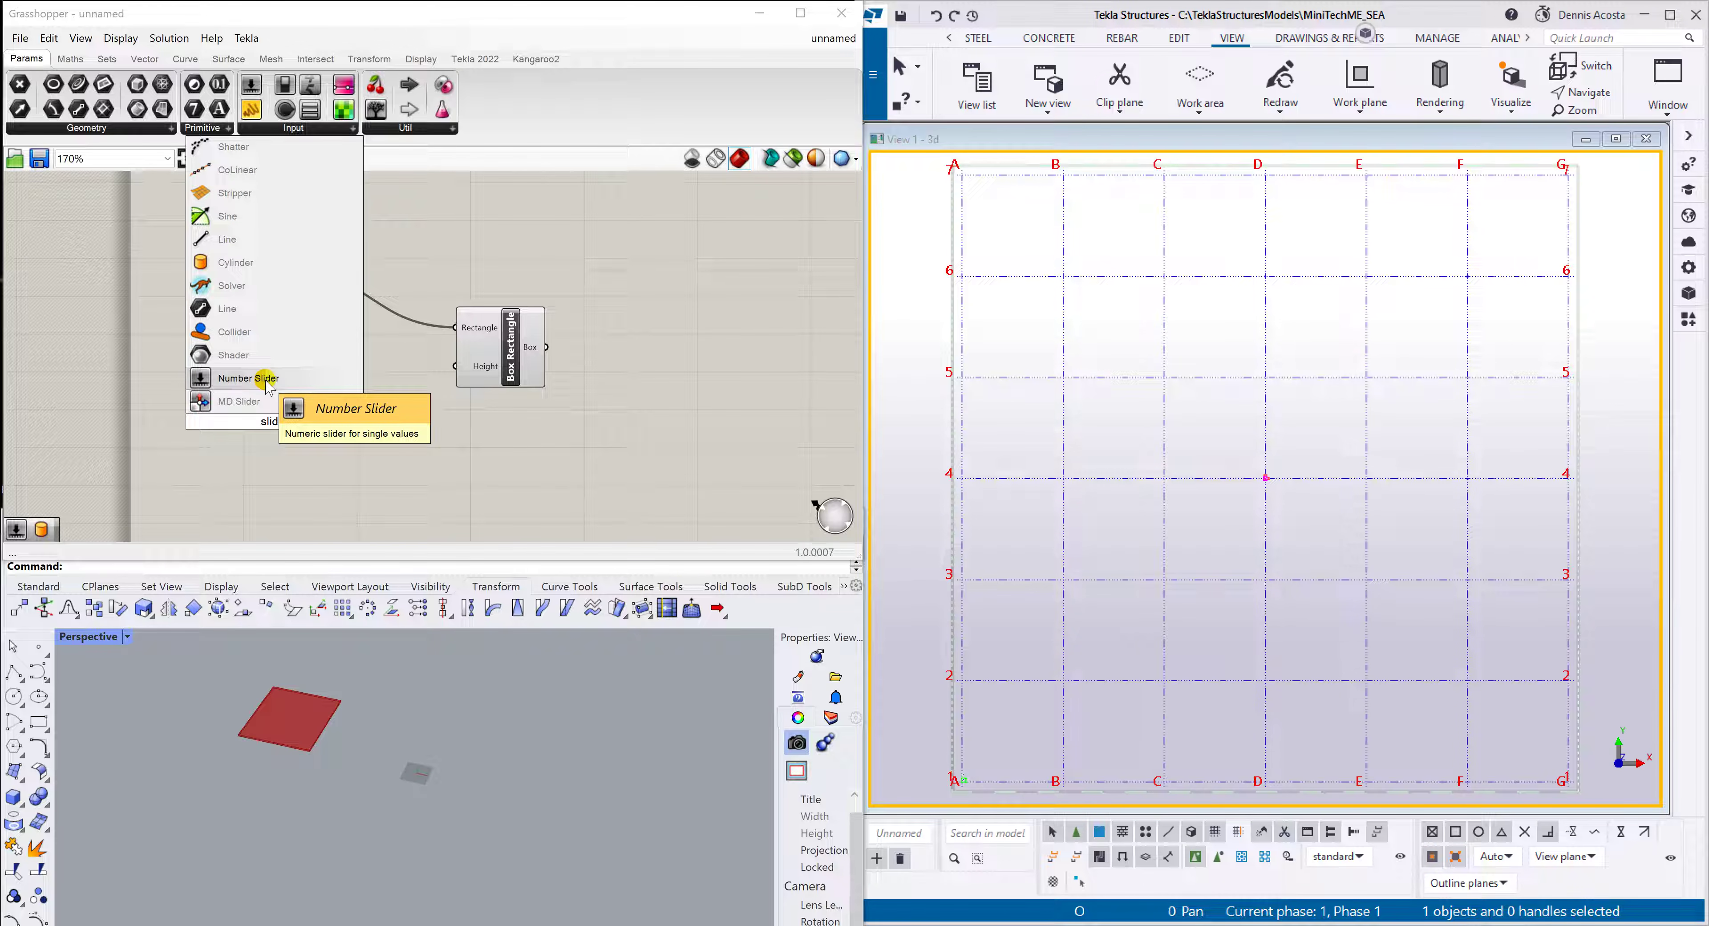
left_click(420, 427)
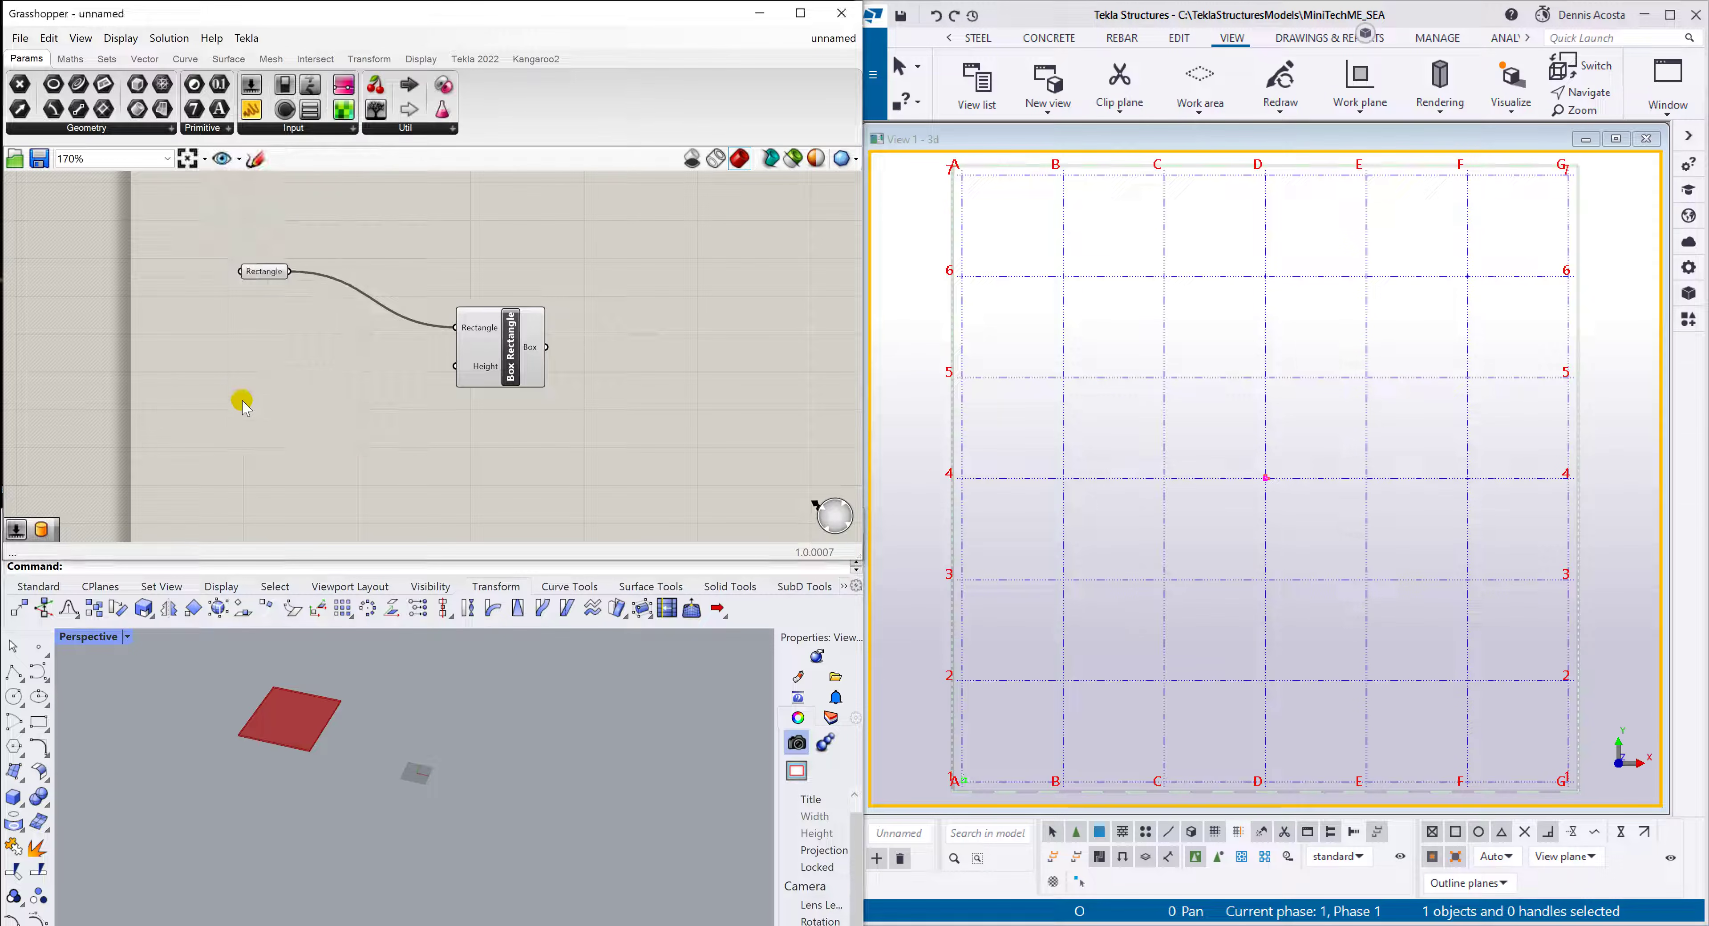
Add a number slider ranging from 1000 to 5000 below the Rectangle parameter on the Grasshopper canvas
double_click(267, 425)
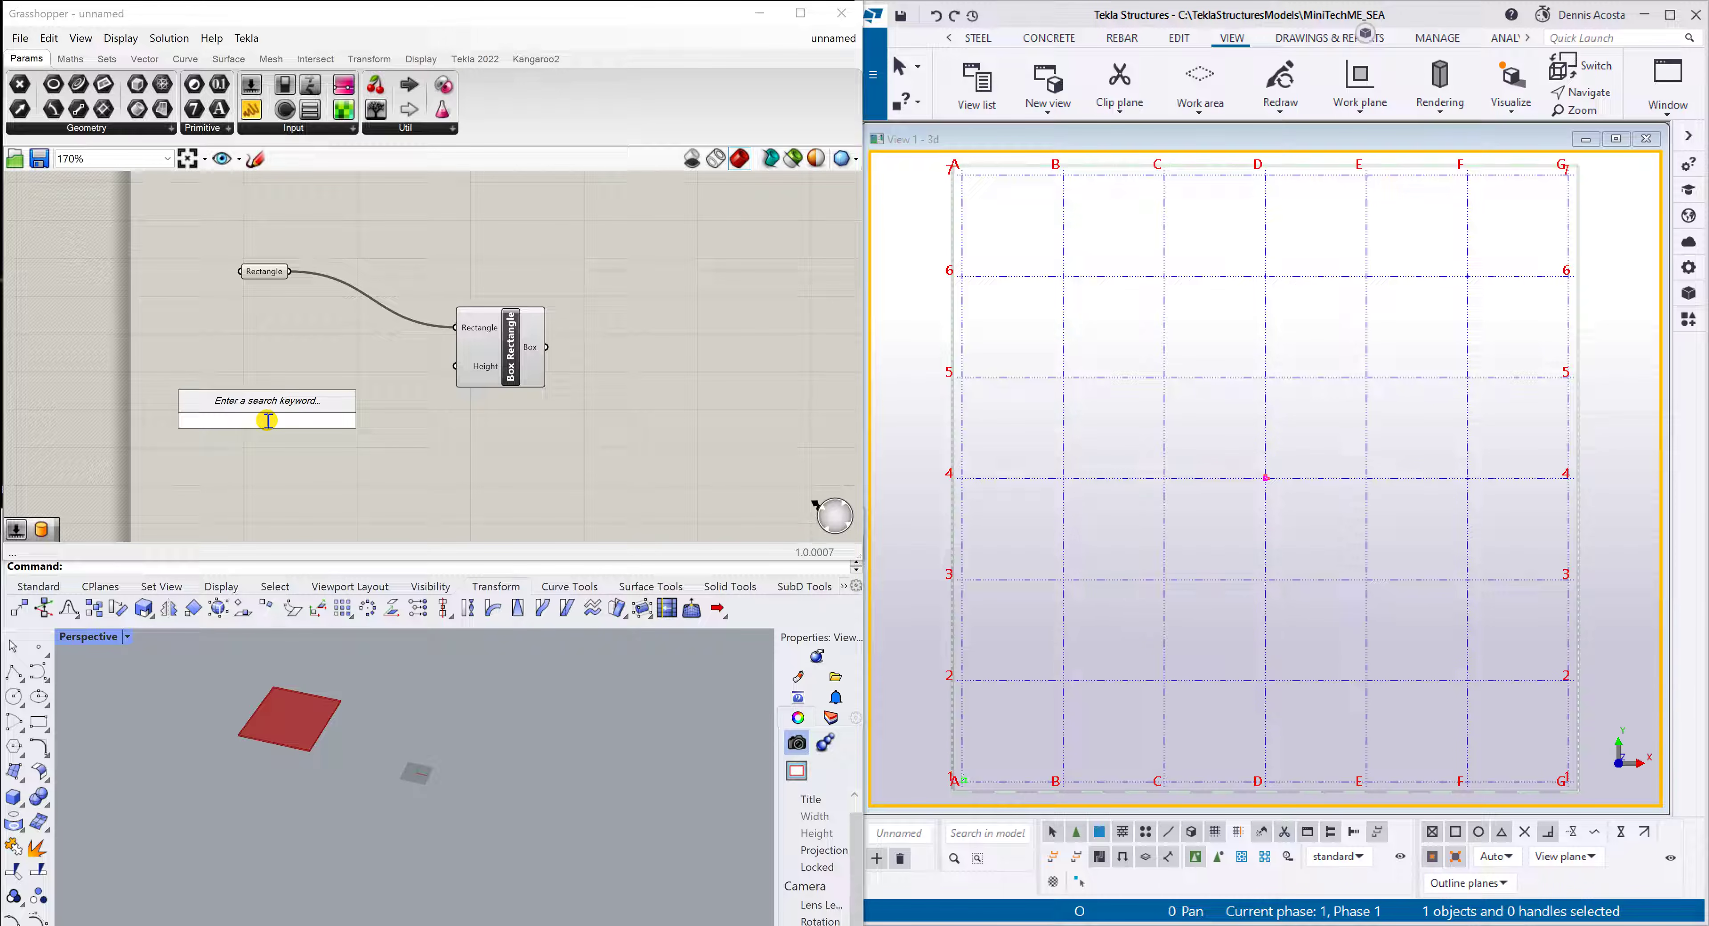
type("1000..")
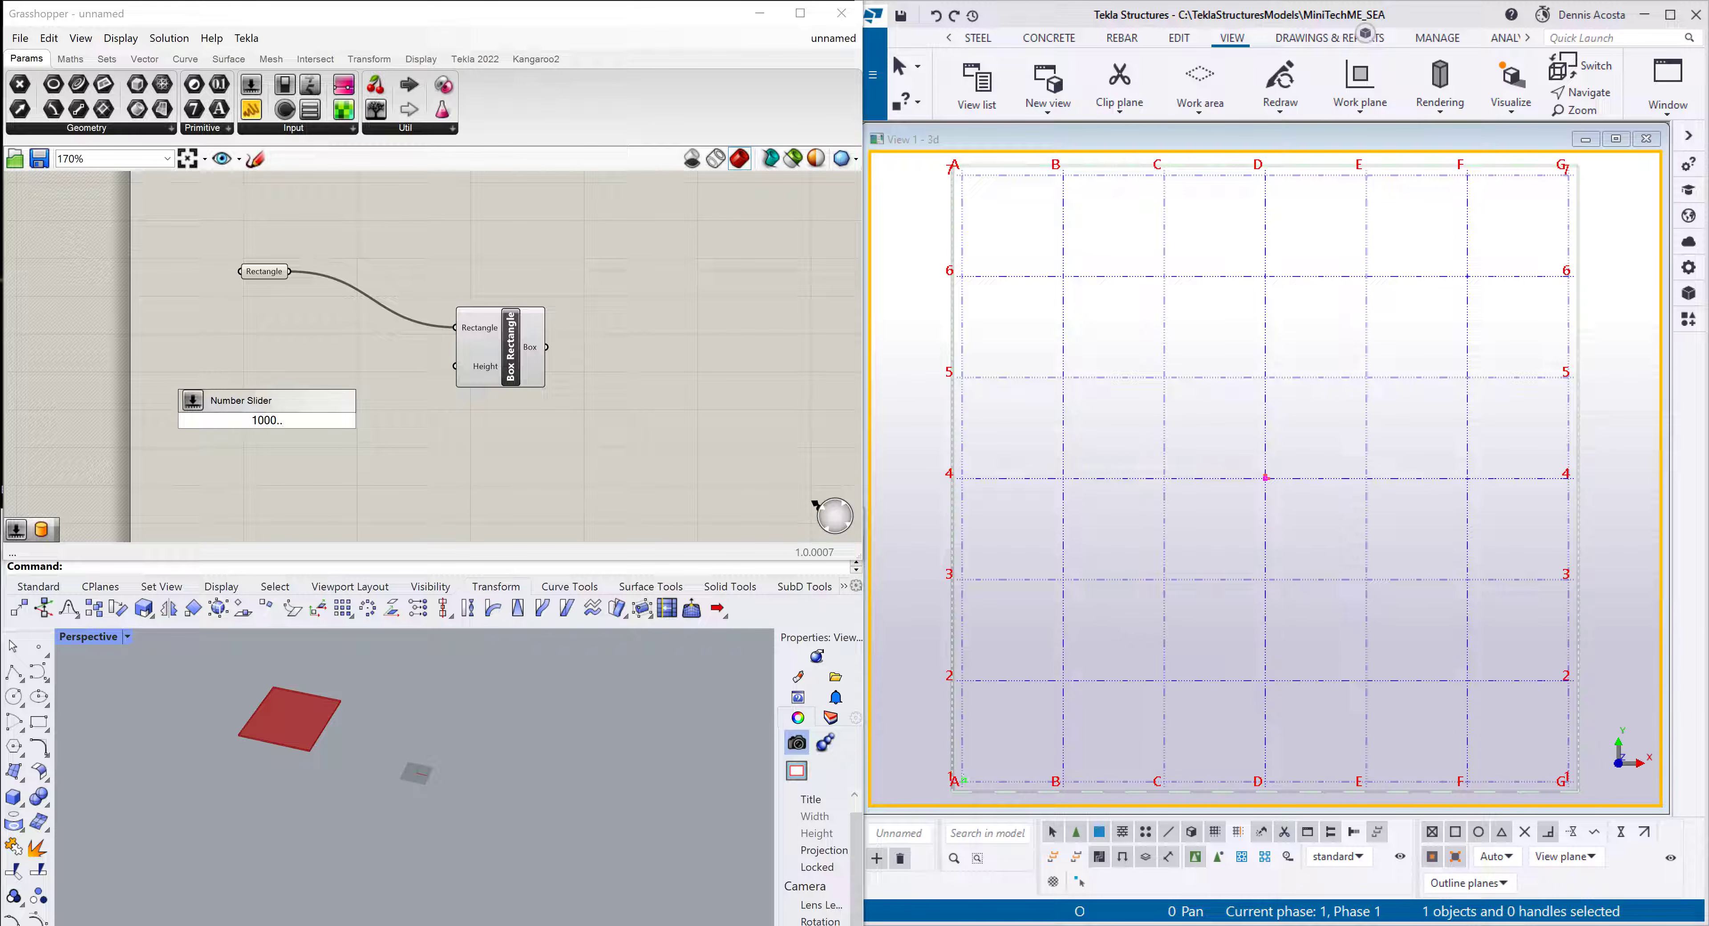
type("5000")
key("Return")
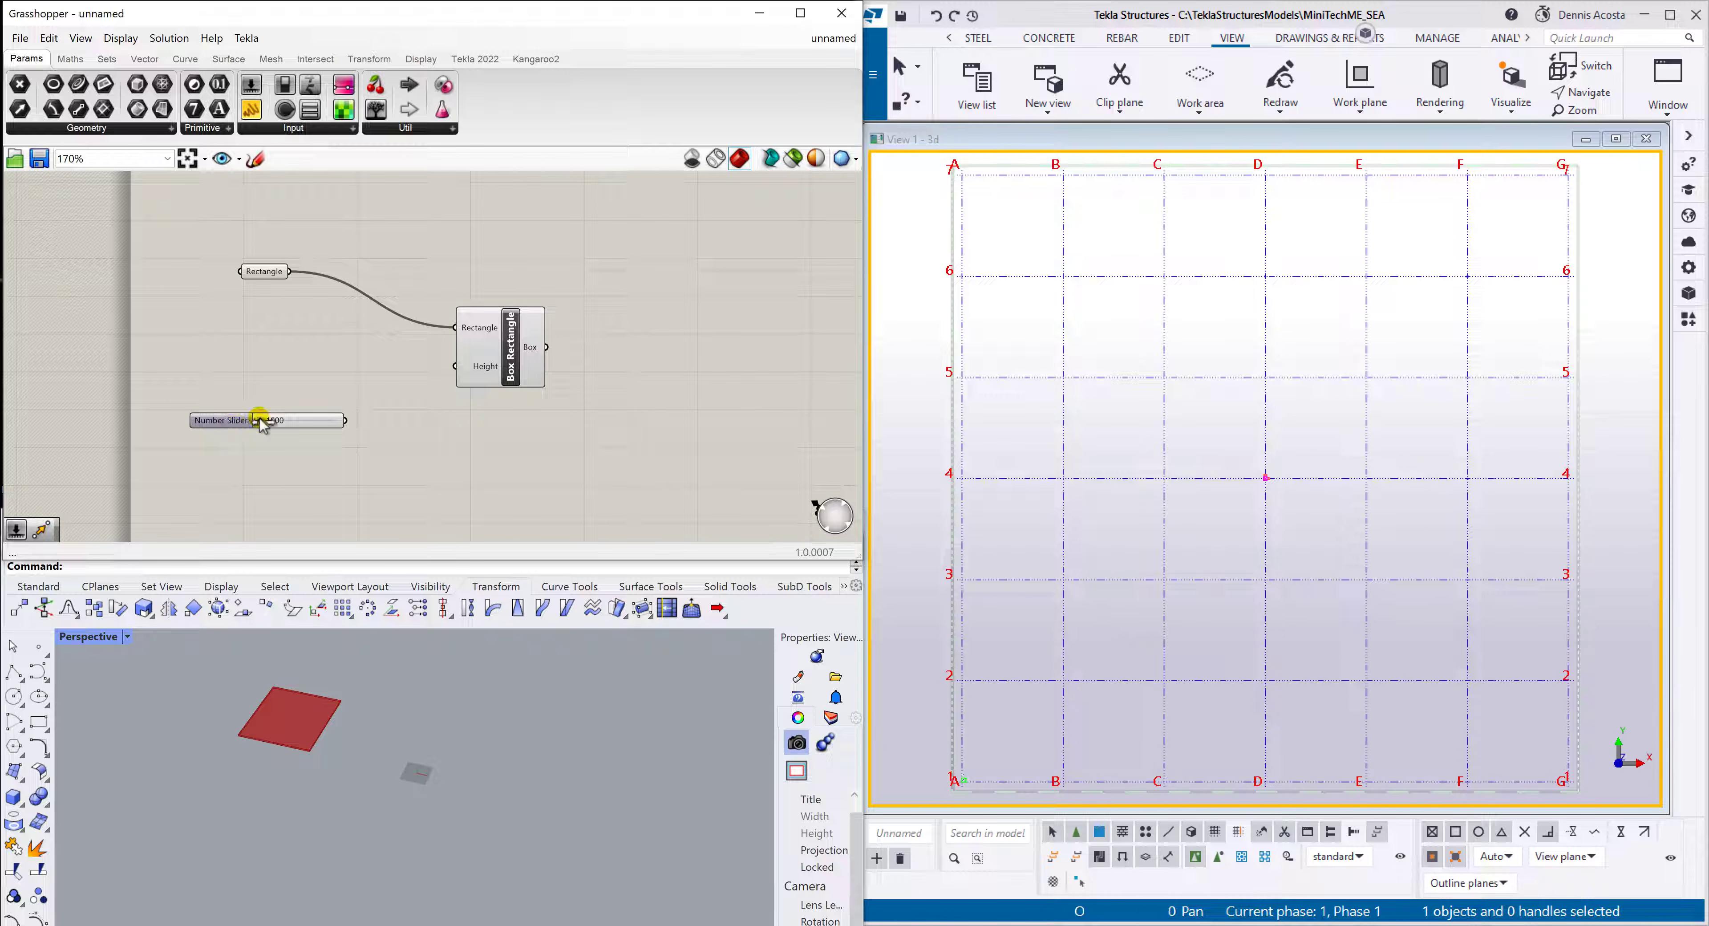
left_click_drag(261, 422, 218, 438)
Connect the number slider to the Box Rectangle's Height input and inspect the box in Rhino's Perspective viewport
left_click_drag(345, 421, 456, 366)
scroll(296, 772, "down", 8)
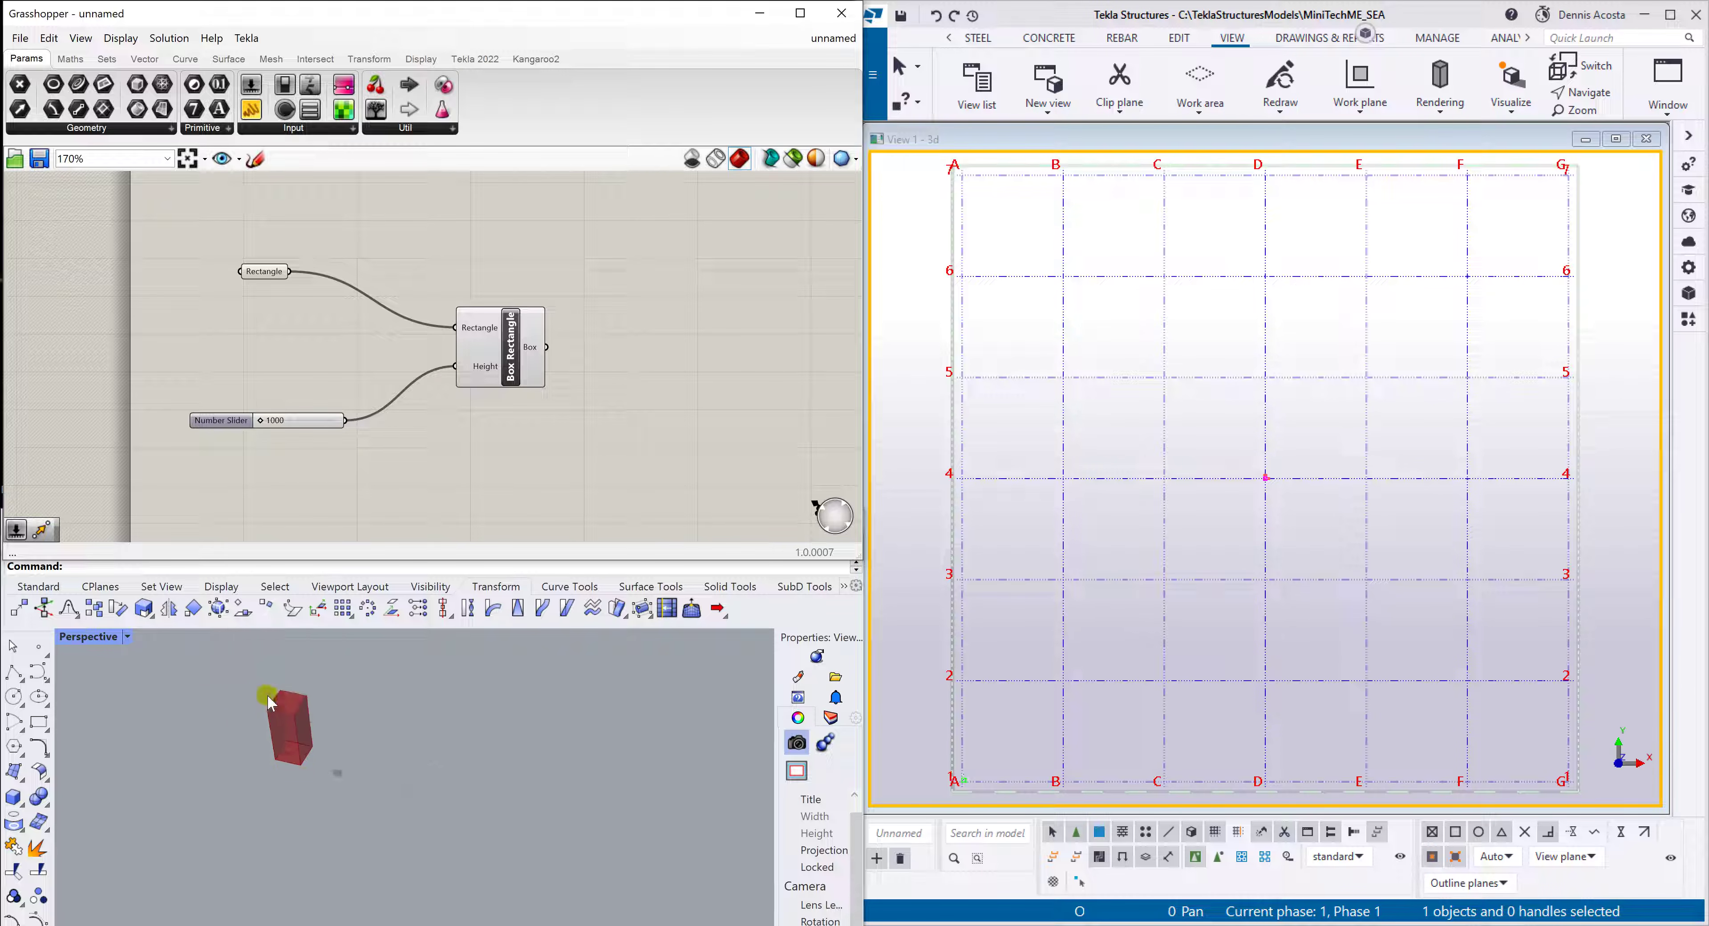
scroll(266, 699, "up", 6)
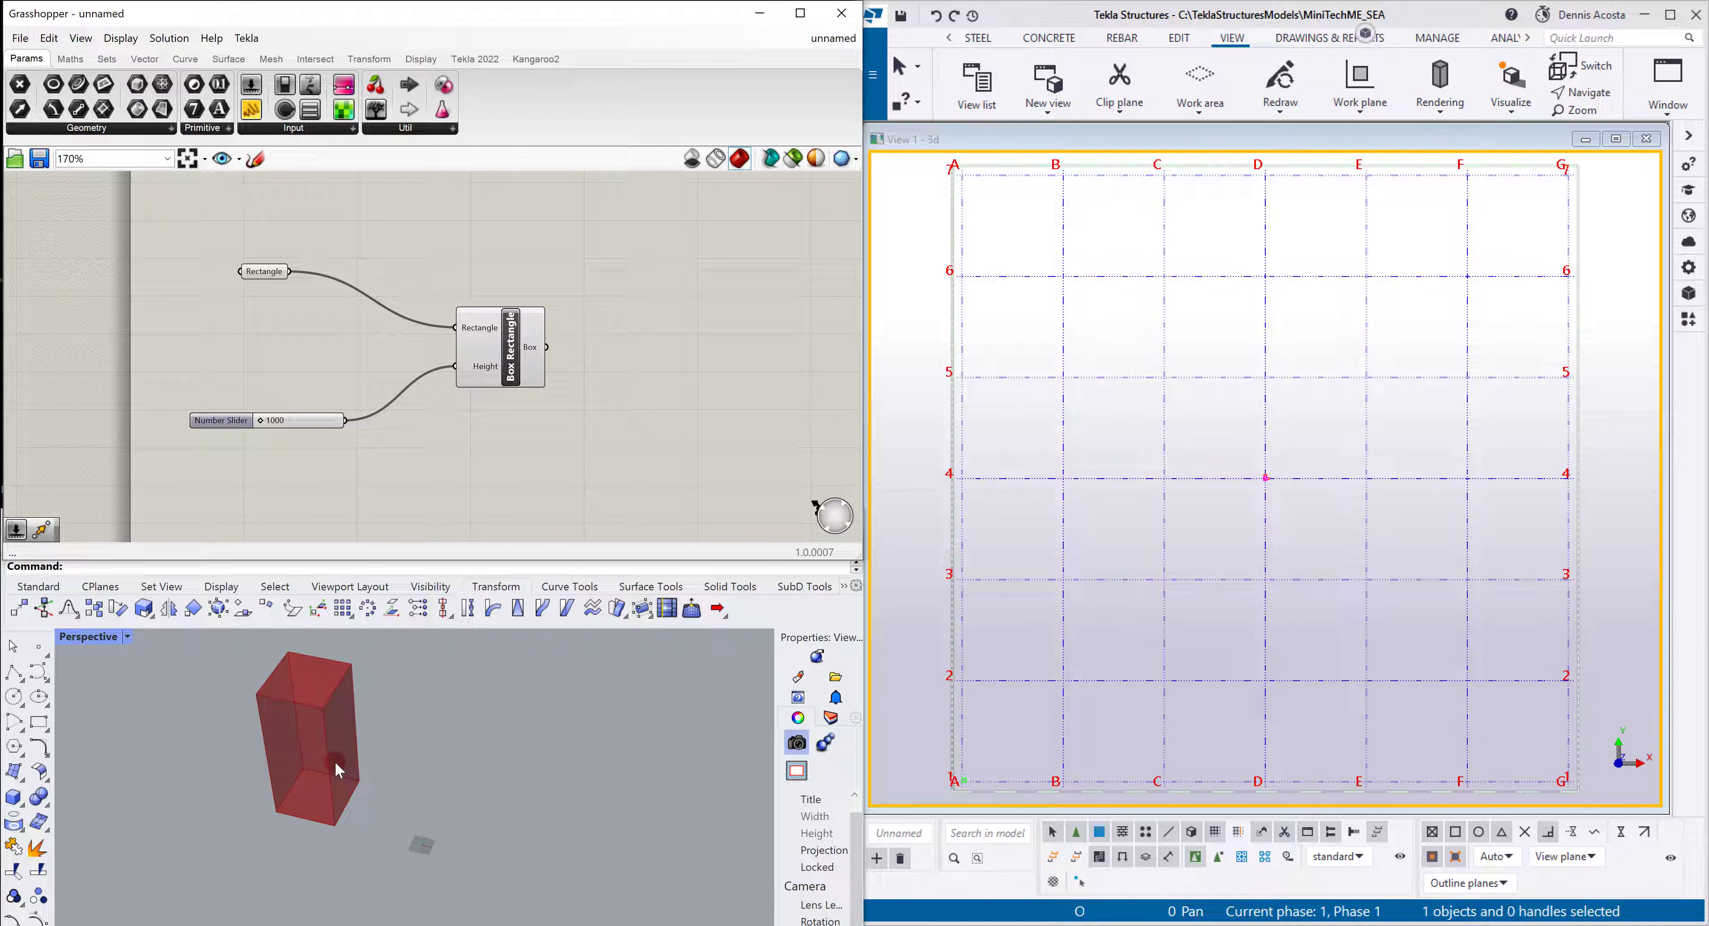
scroll(336, 769, "down", 5)
scroll(337, 773, "up", 3)
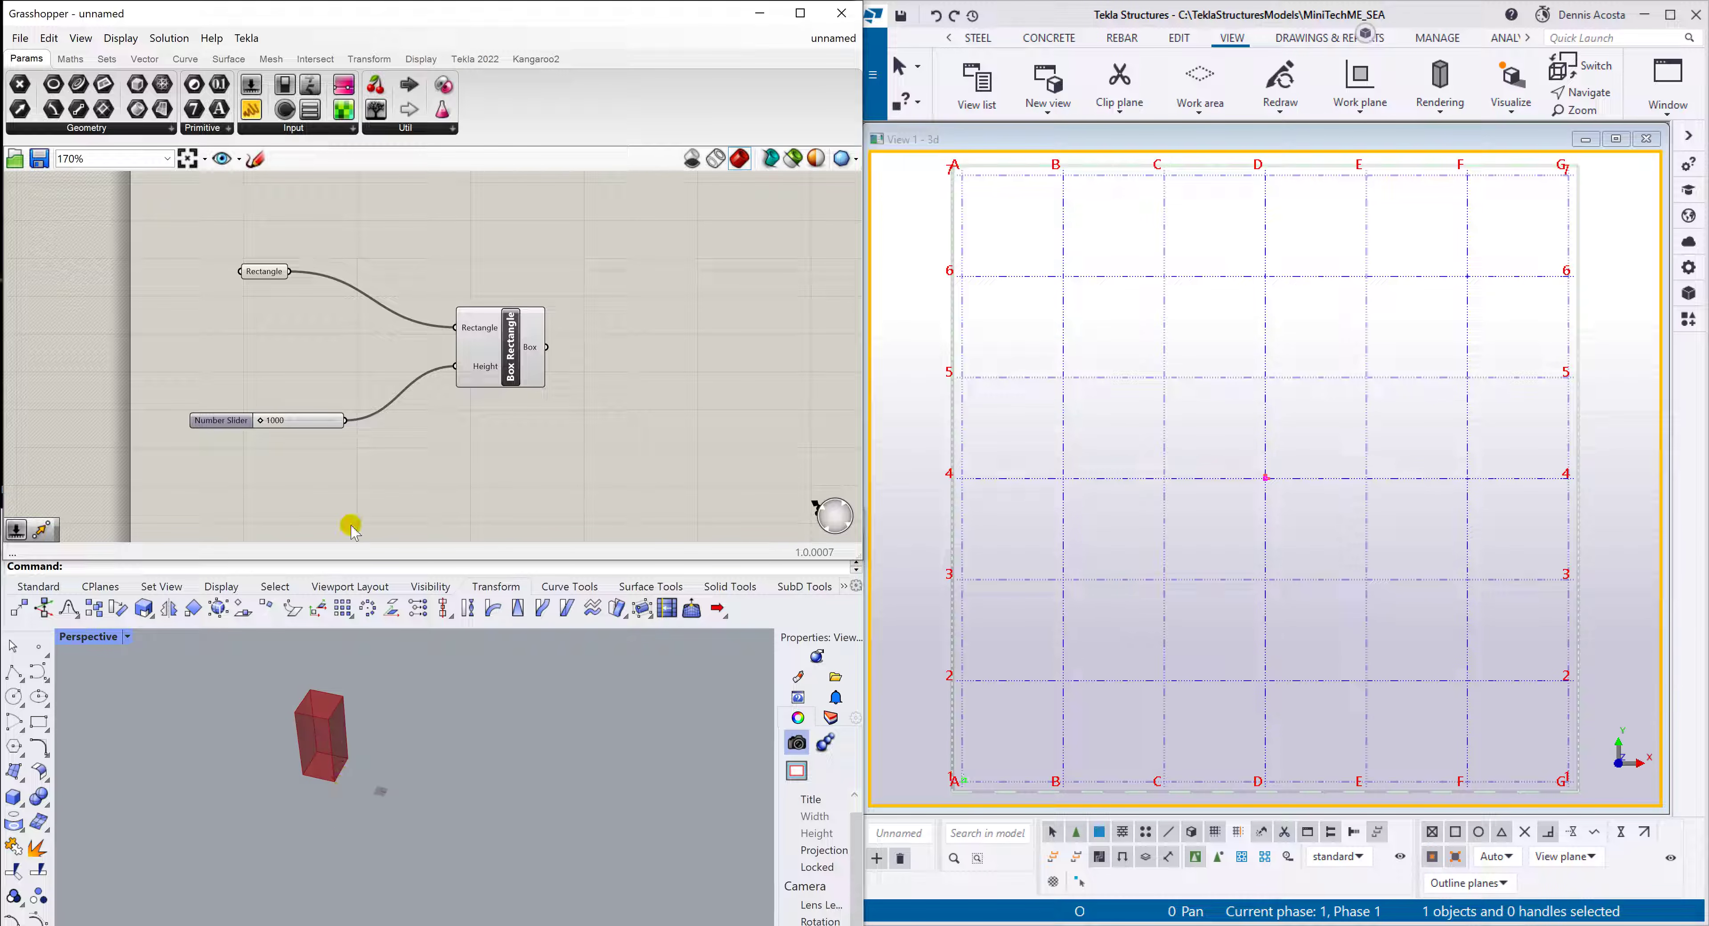
Clear the stored values of the Rectangle parameter
left_click(270, 415)
left_click(264, 273)
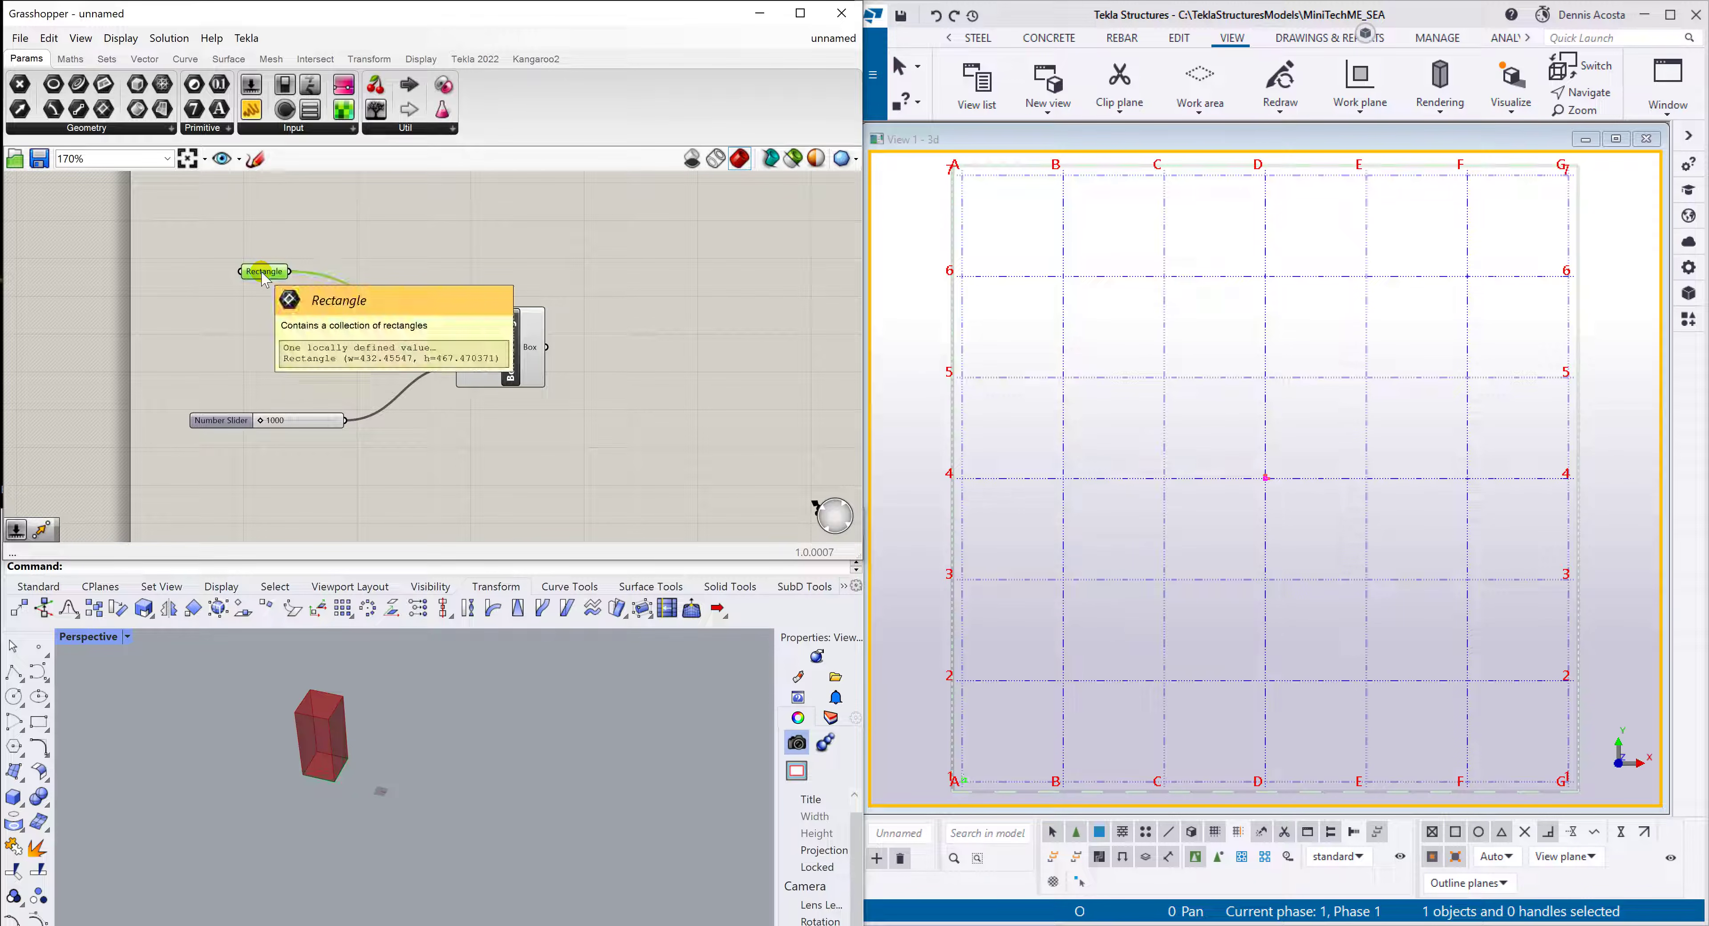
right_click(263, 273)
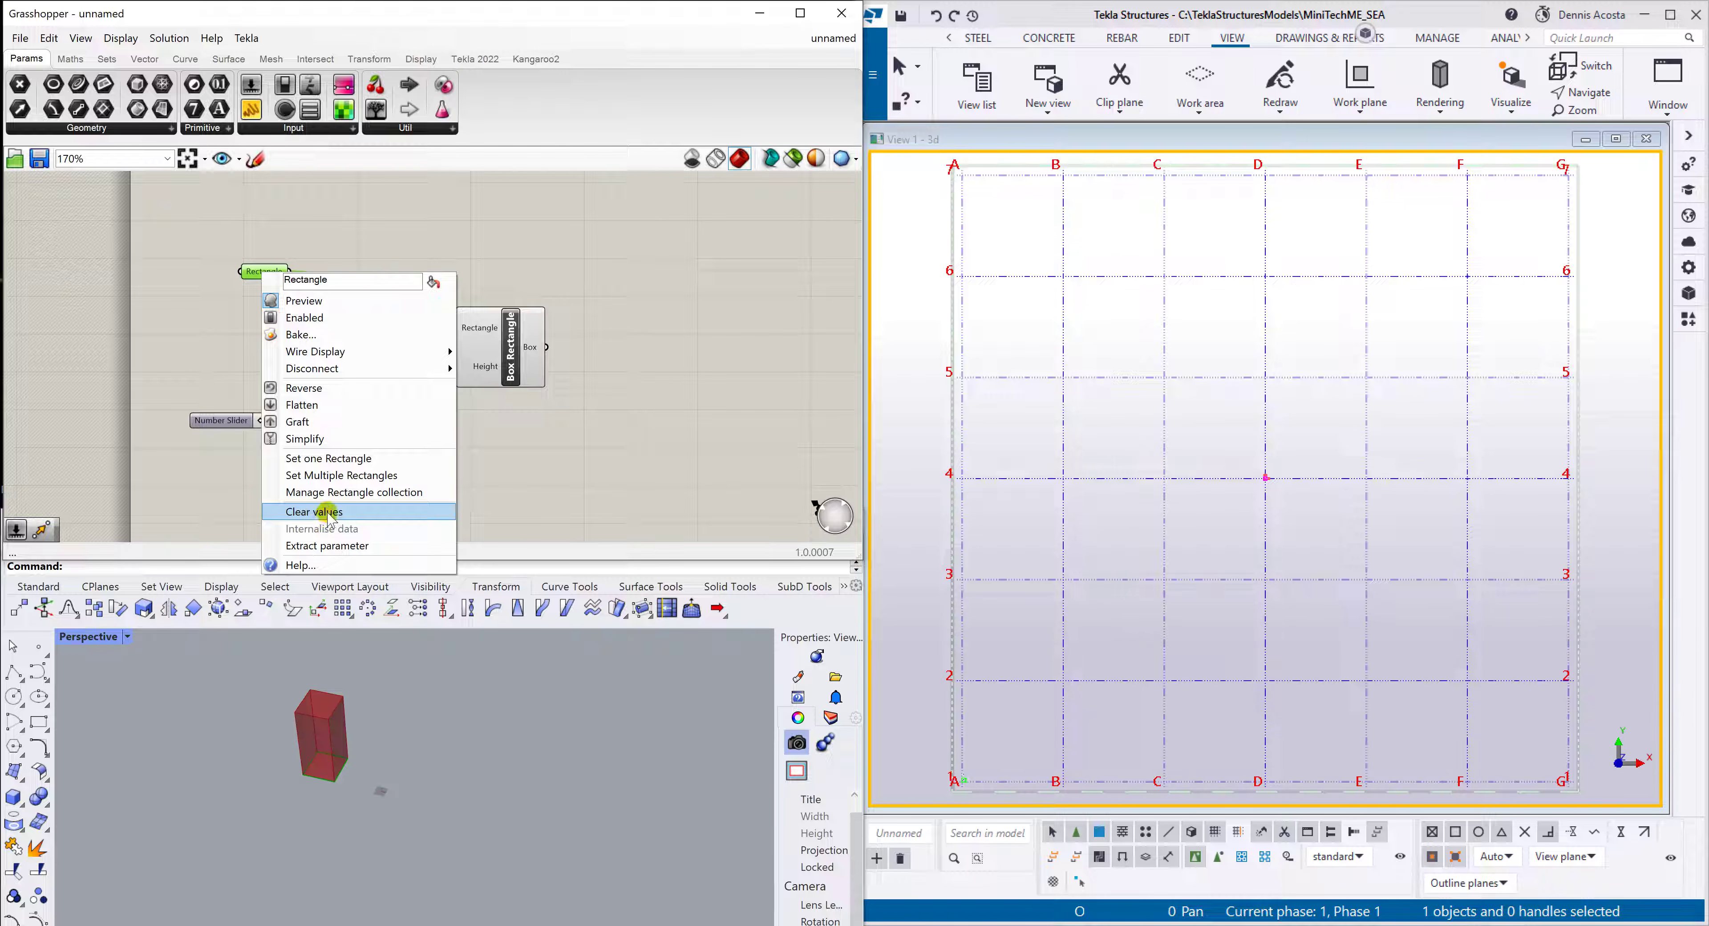
left_click(314, 511)
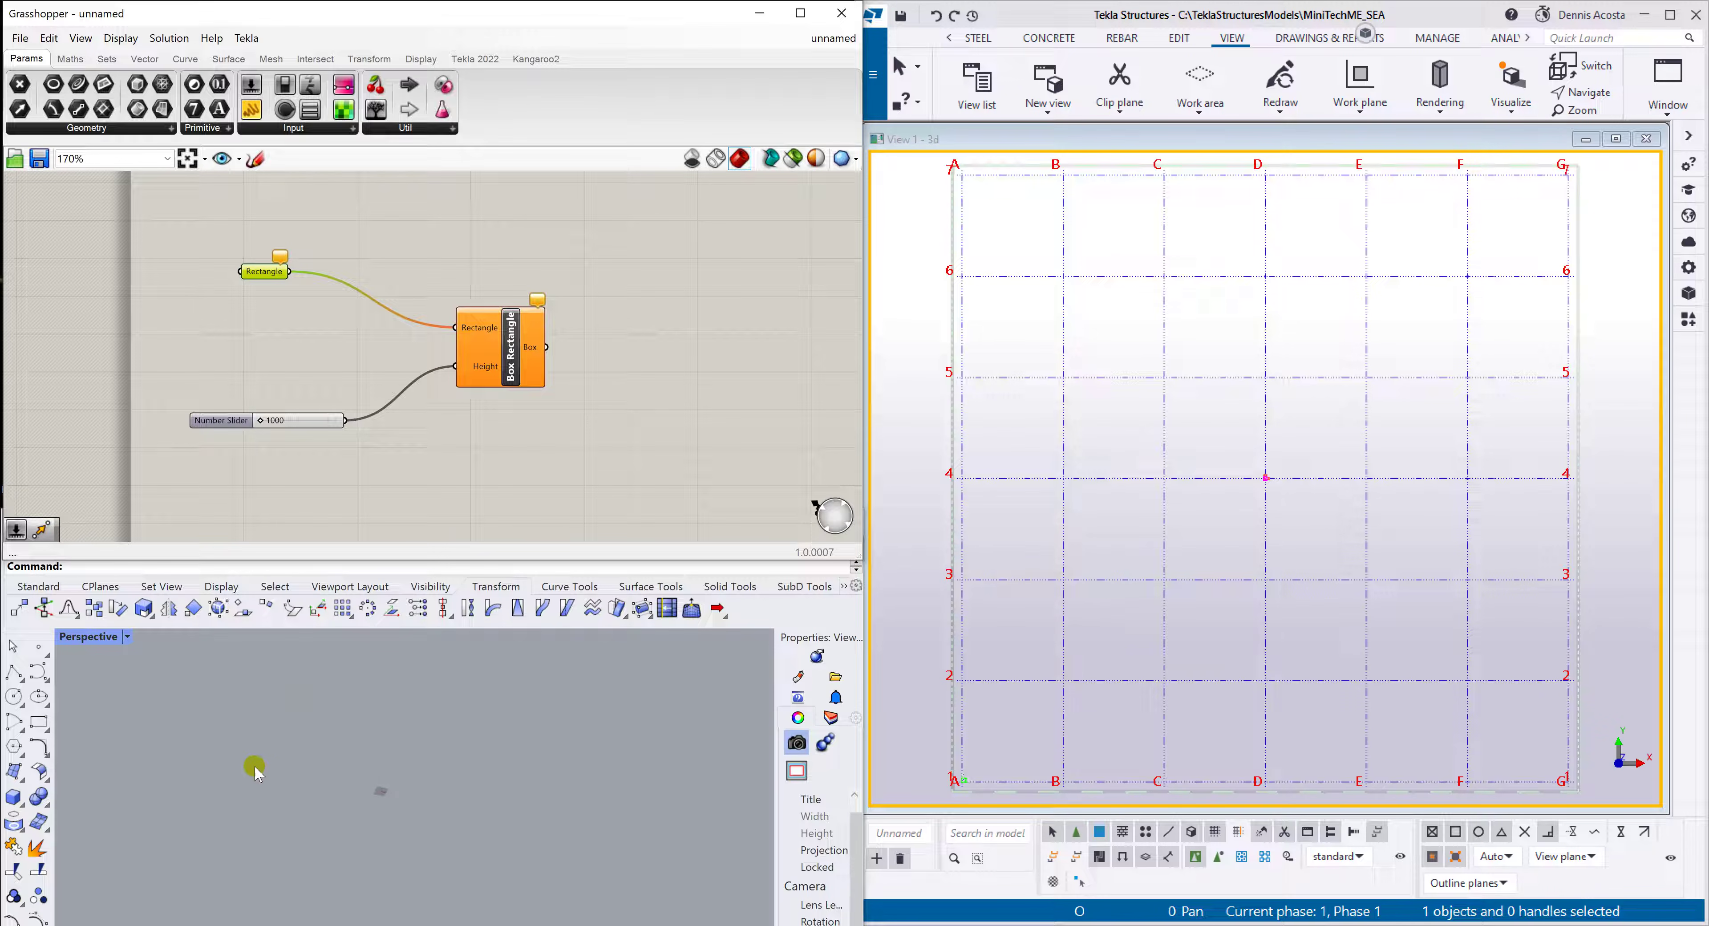
Set one new, larger rectangle for the Rectangle parameter by picking two opposite corners in Rhino's Perspective viewport
right_click(263, 281)
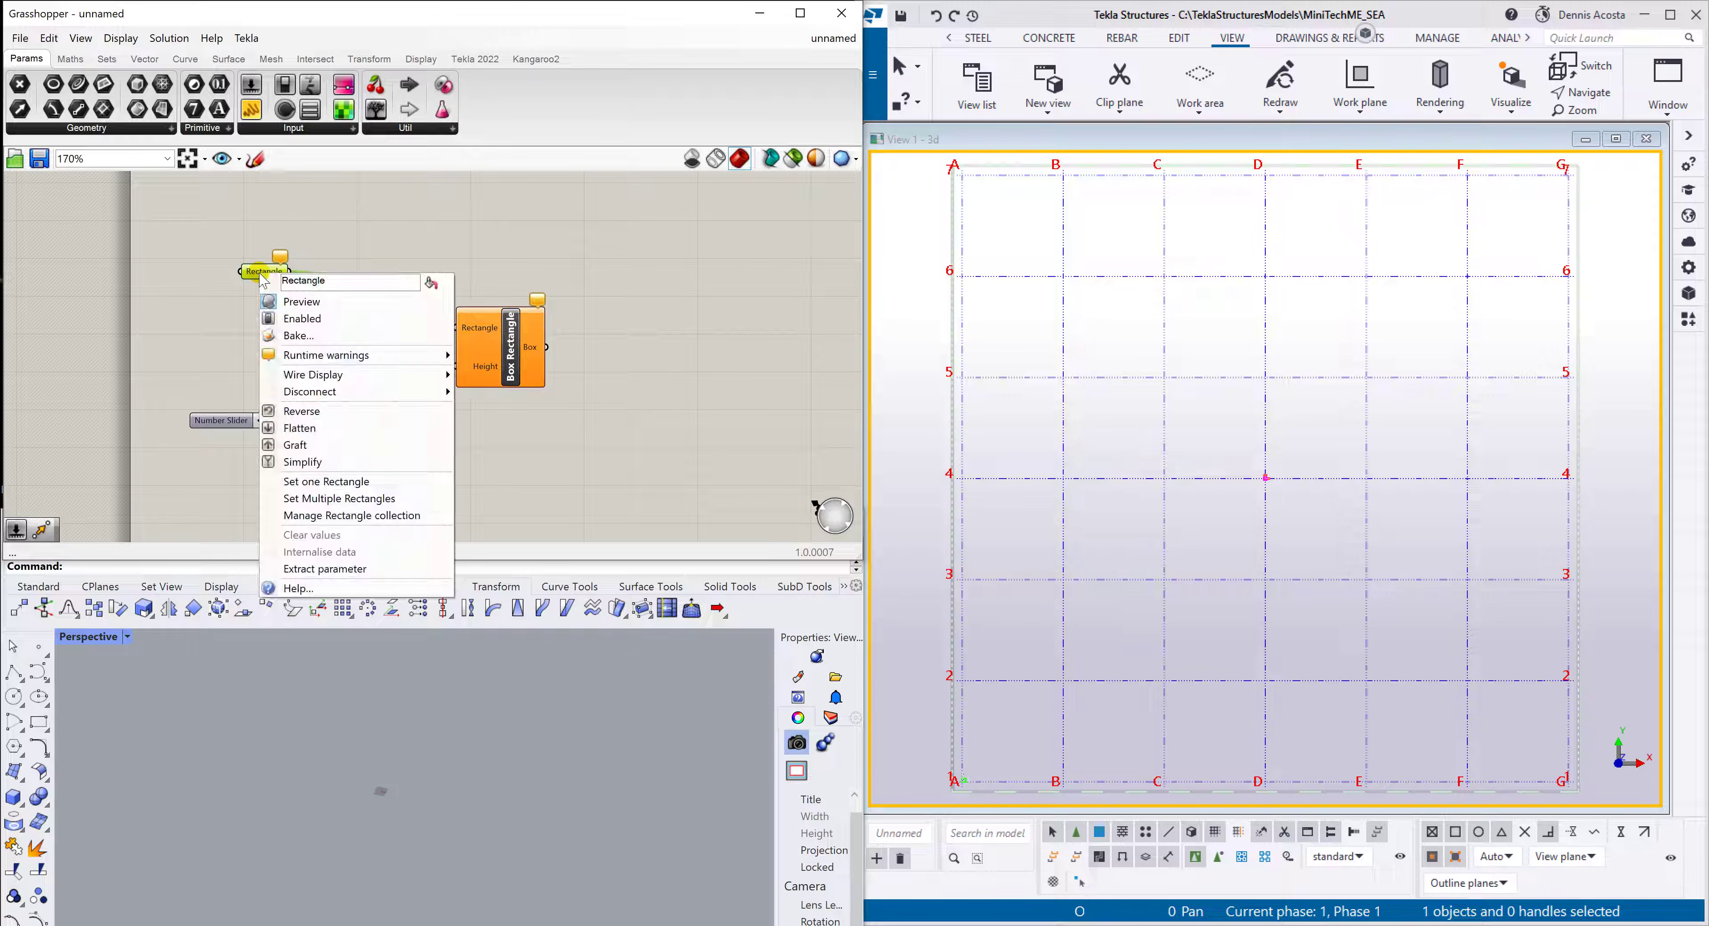
left_click(338, 481)
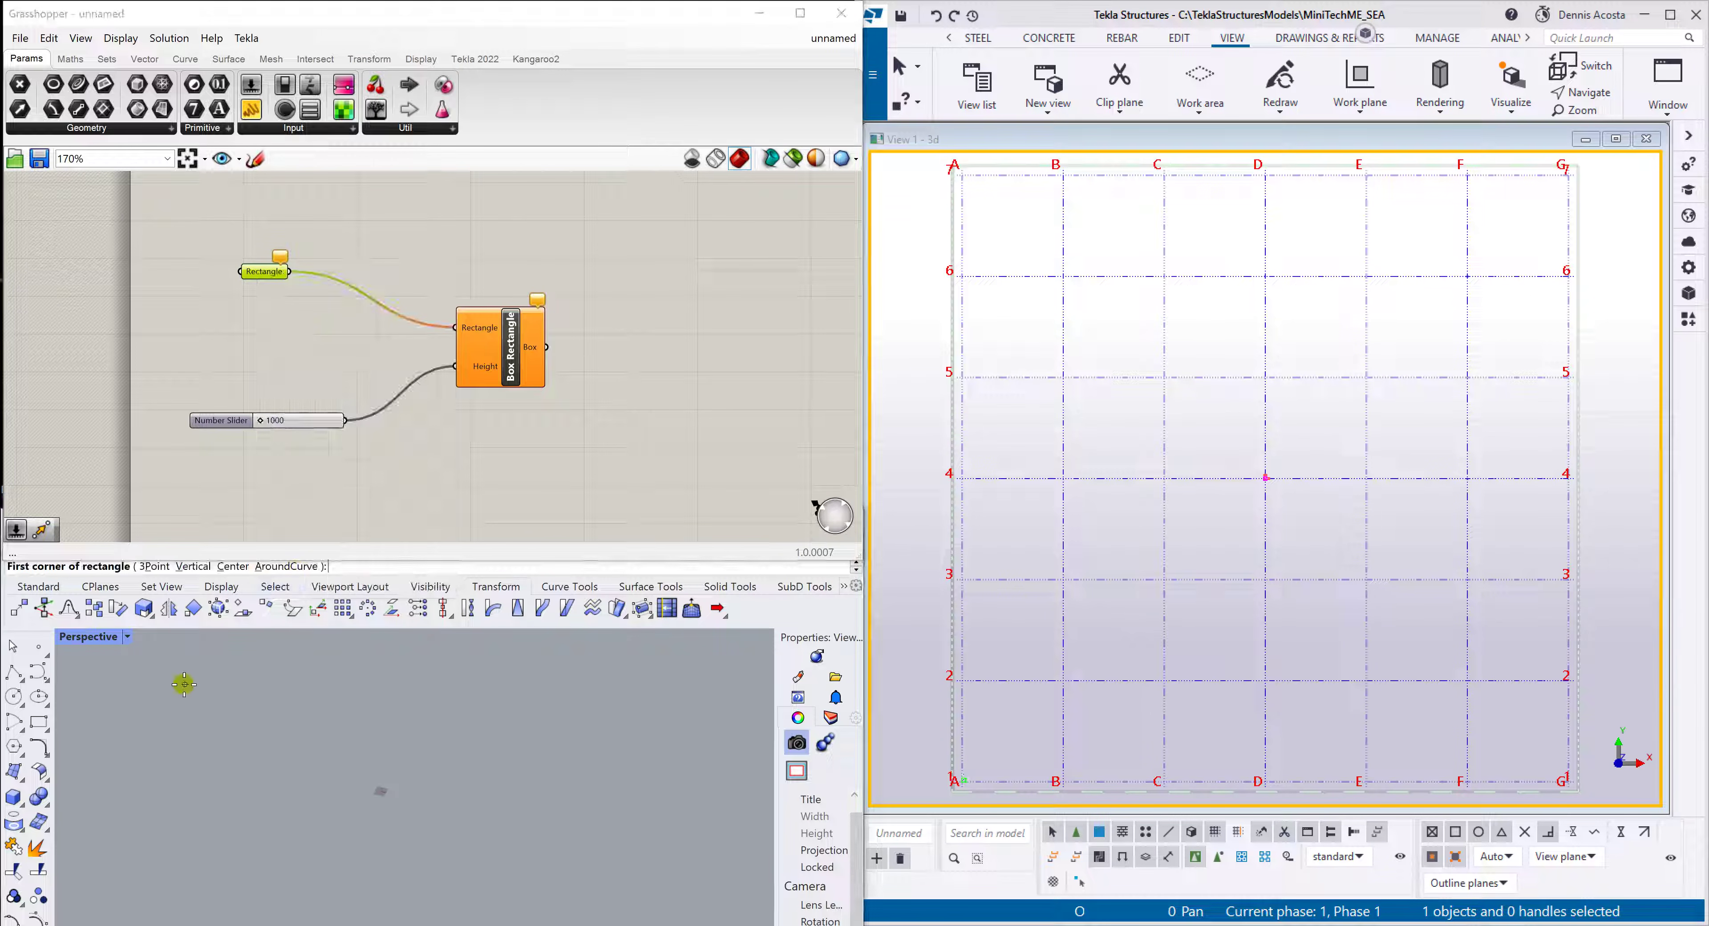
left_click(169, 669)
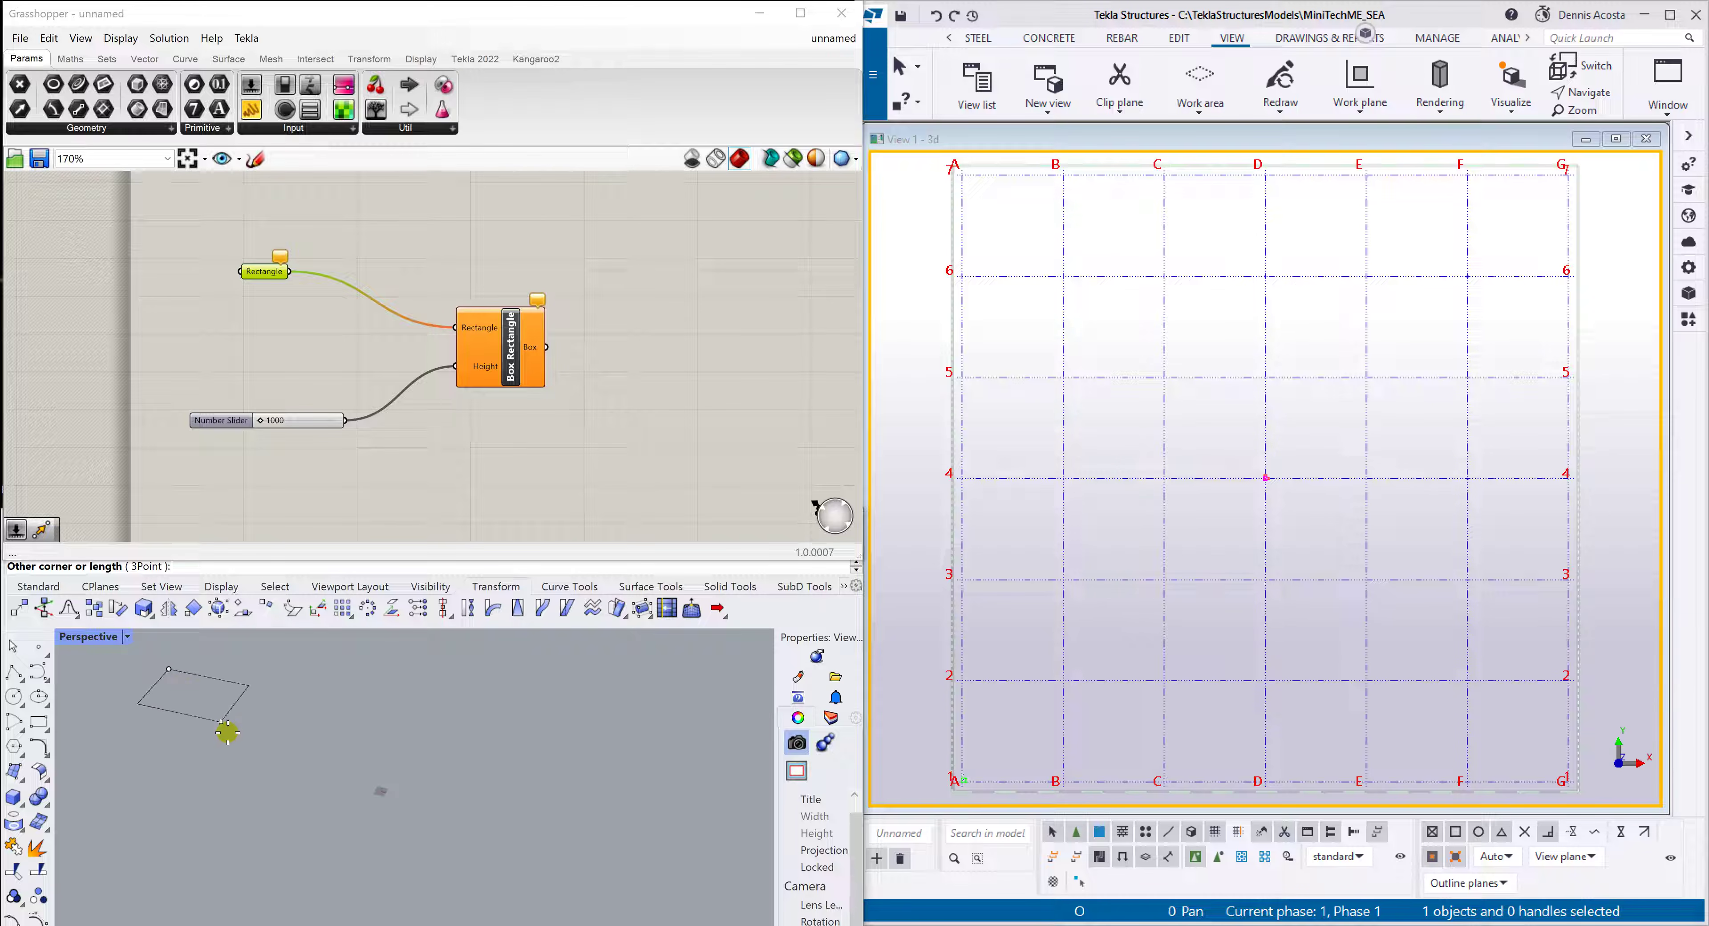
left_click(209, 761)
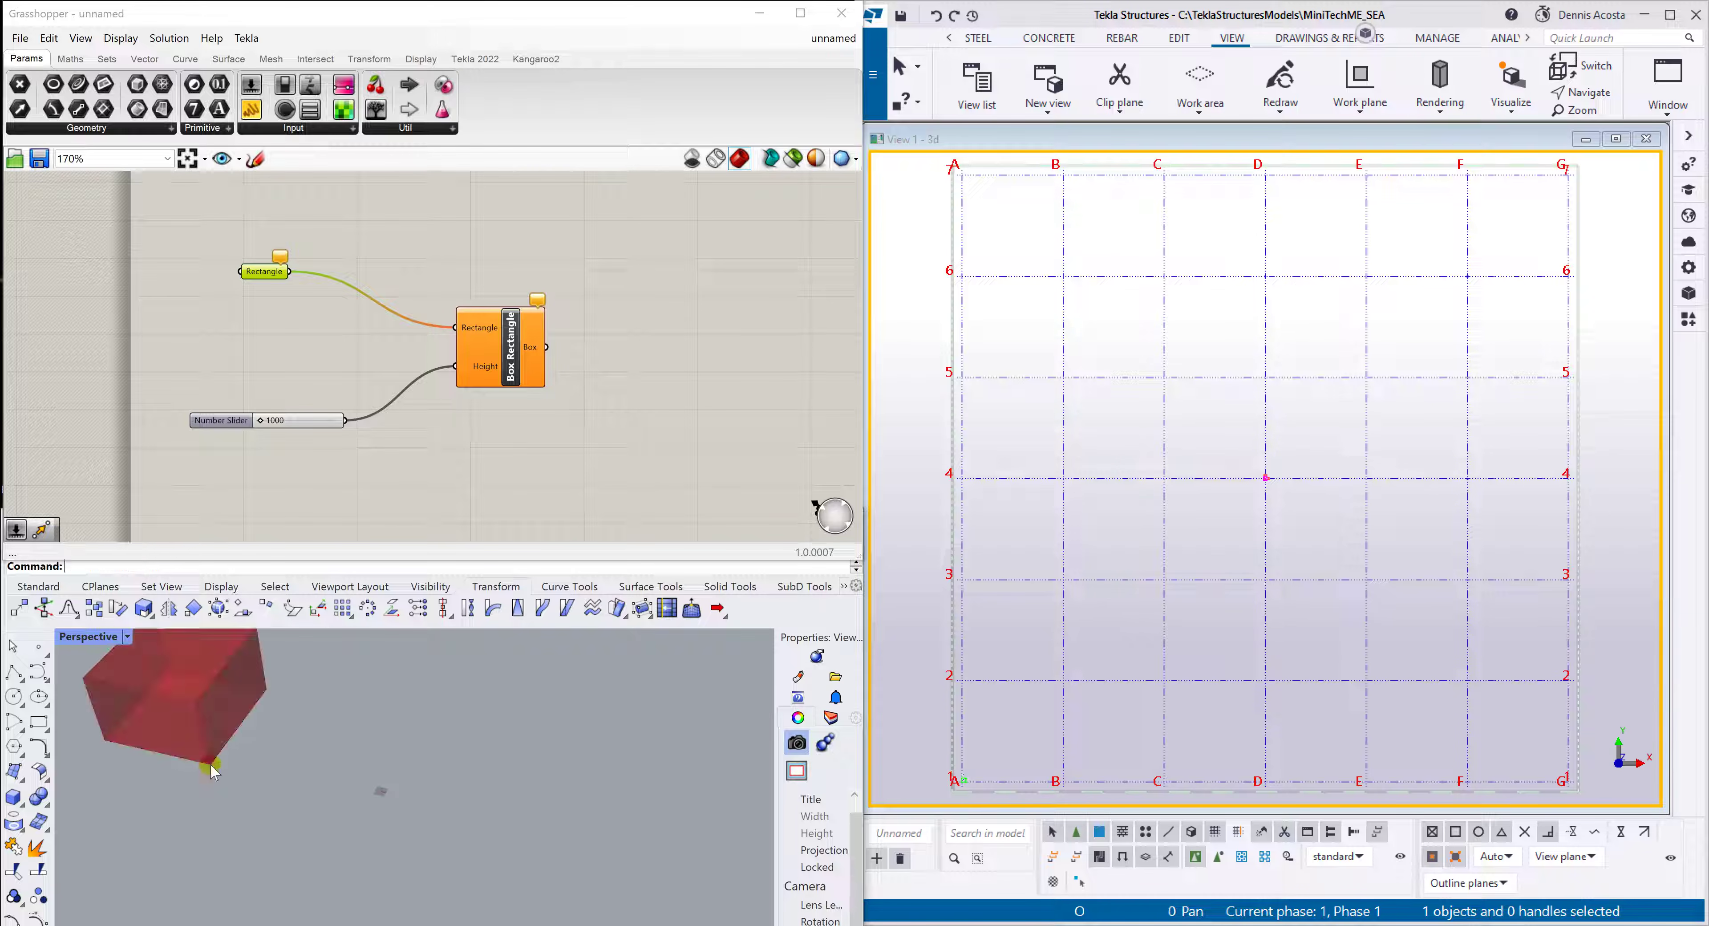
mouse_move(266, 783)
right_mouse_down()
mouse_move(228, 838)
mouse_move(199, 790)
mouse_move(275, 766)
mouse_move(287, 788)
right_mouse_up()
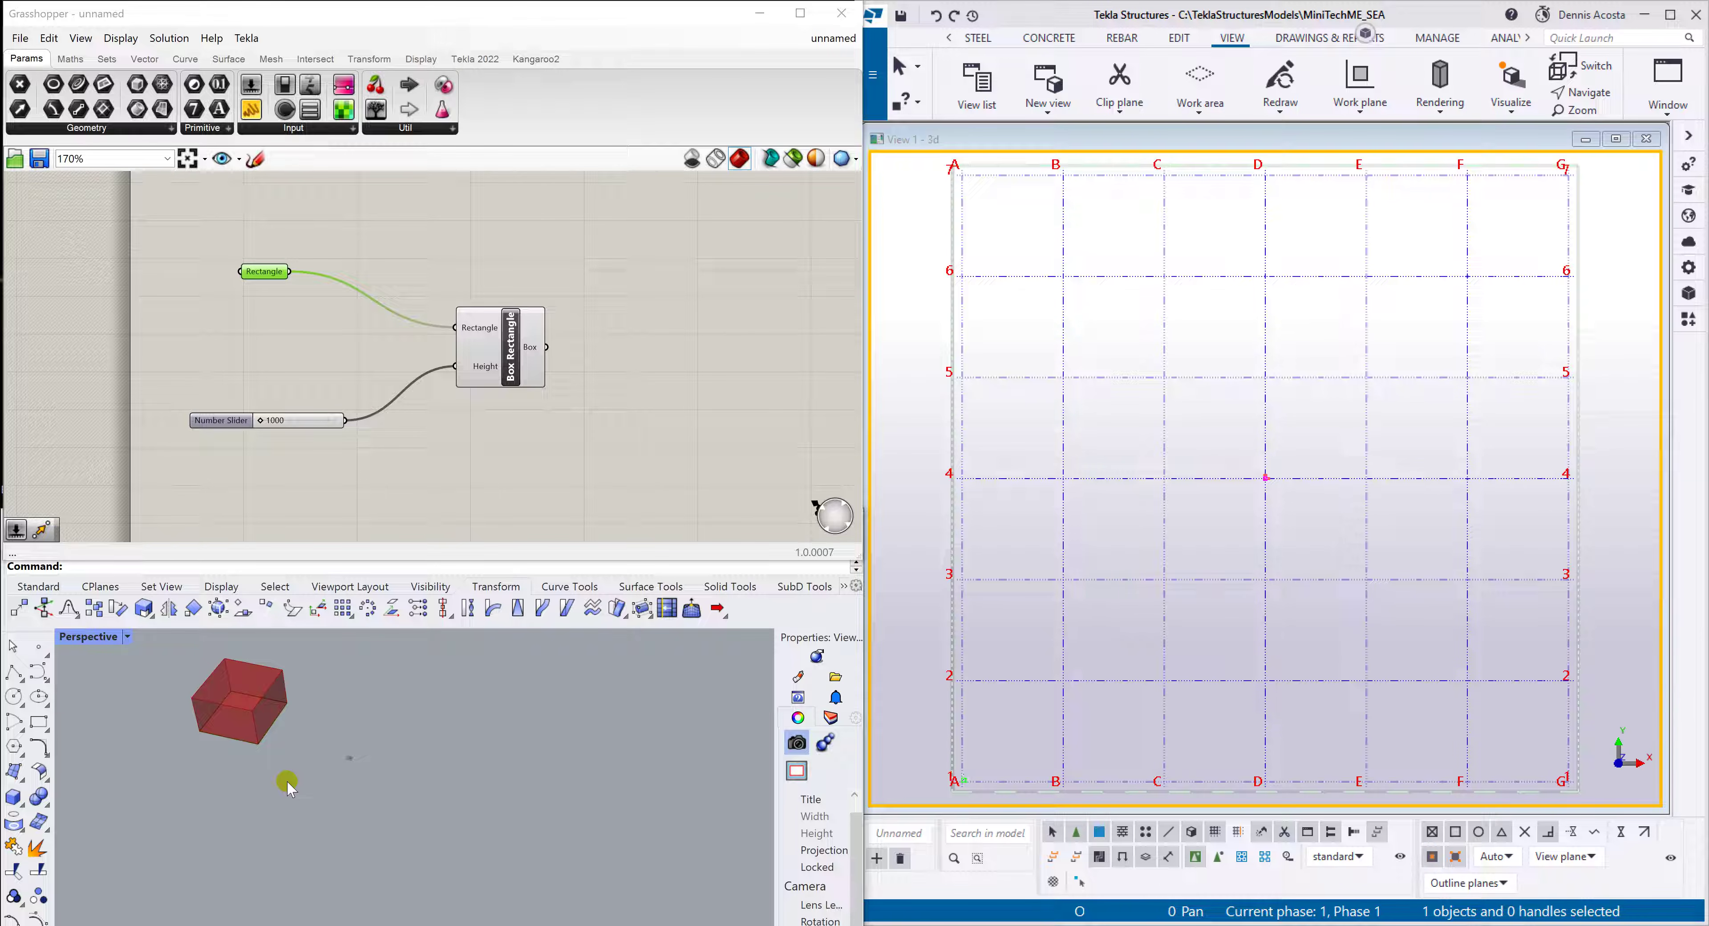
left_click(393, 332)
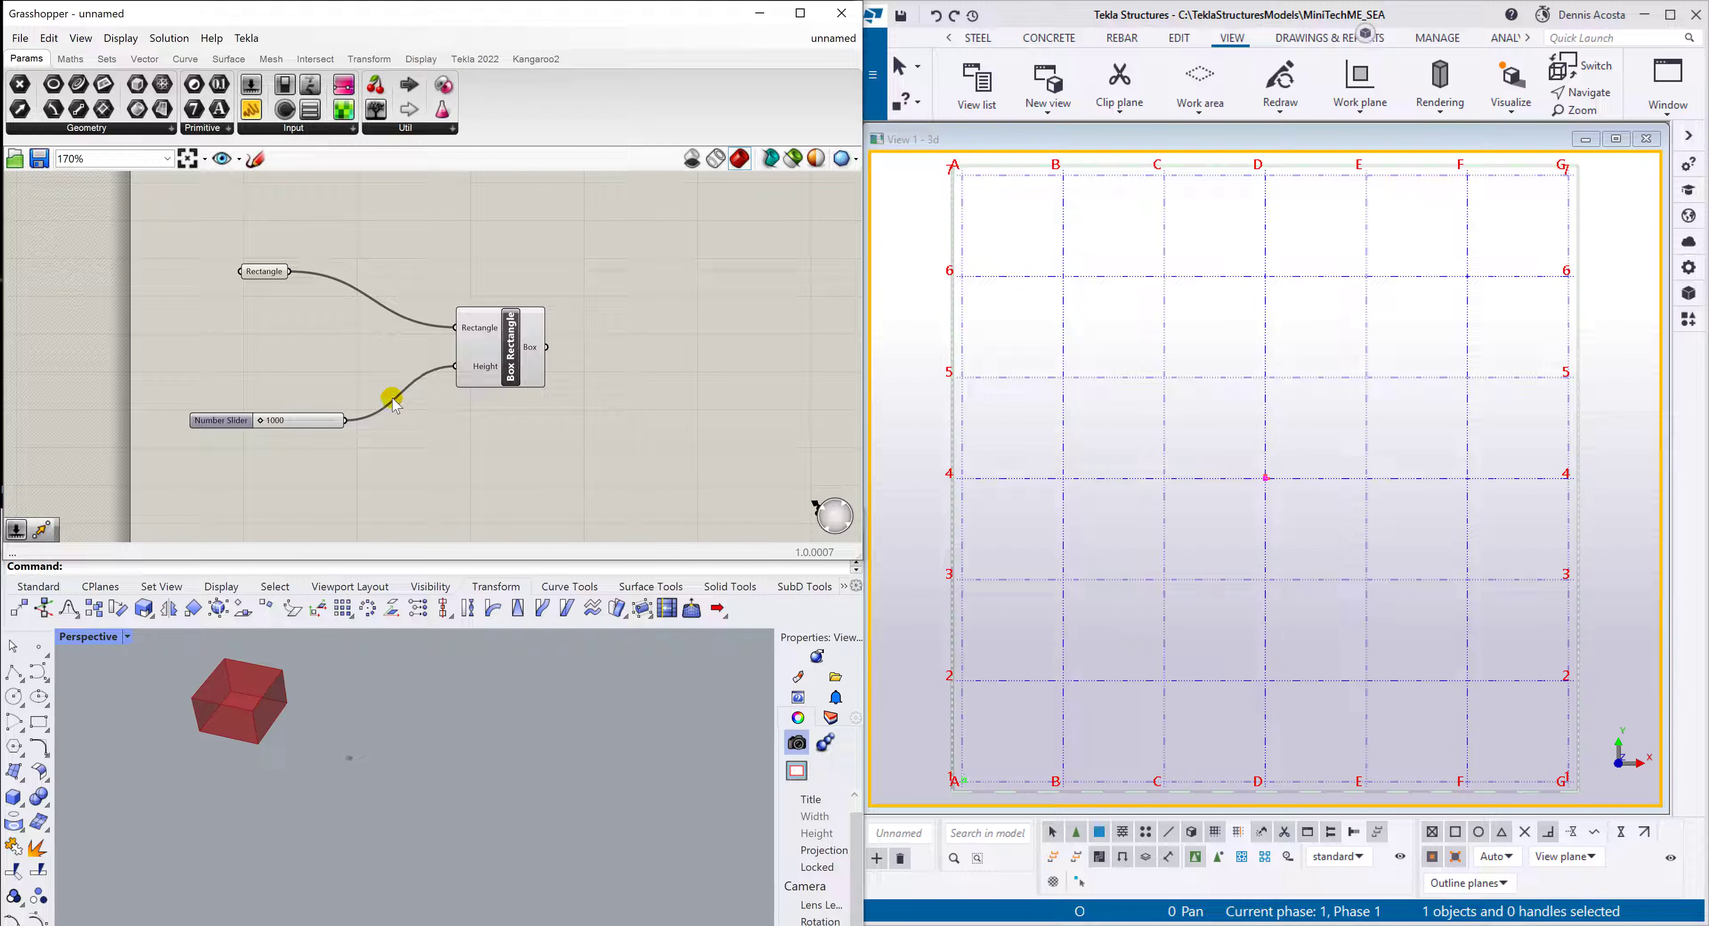
left_click(269, 273)
right_click(269, 273)
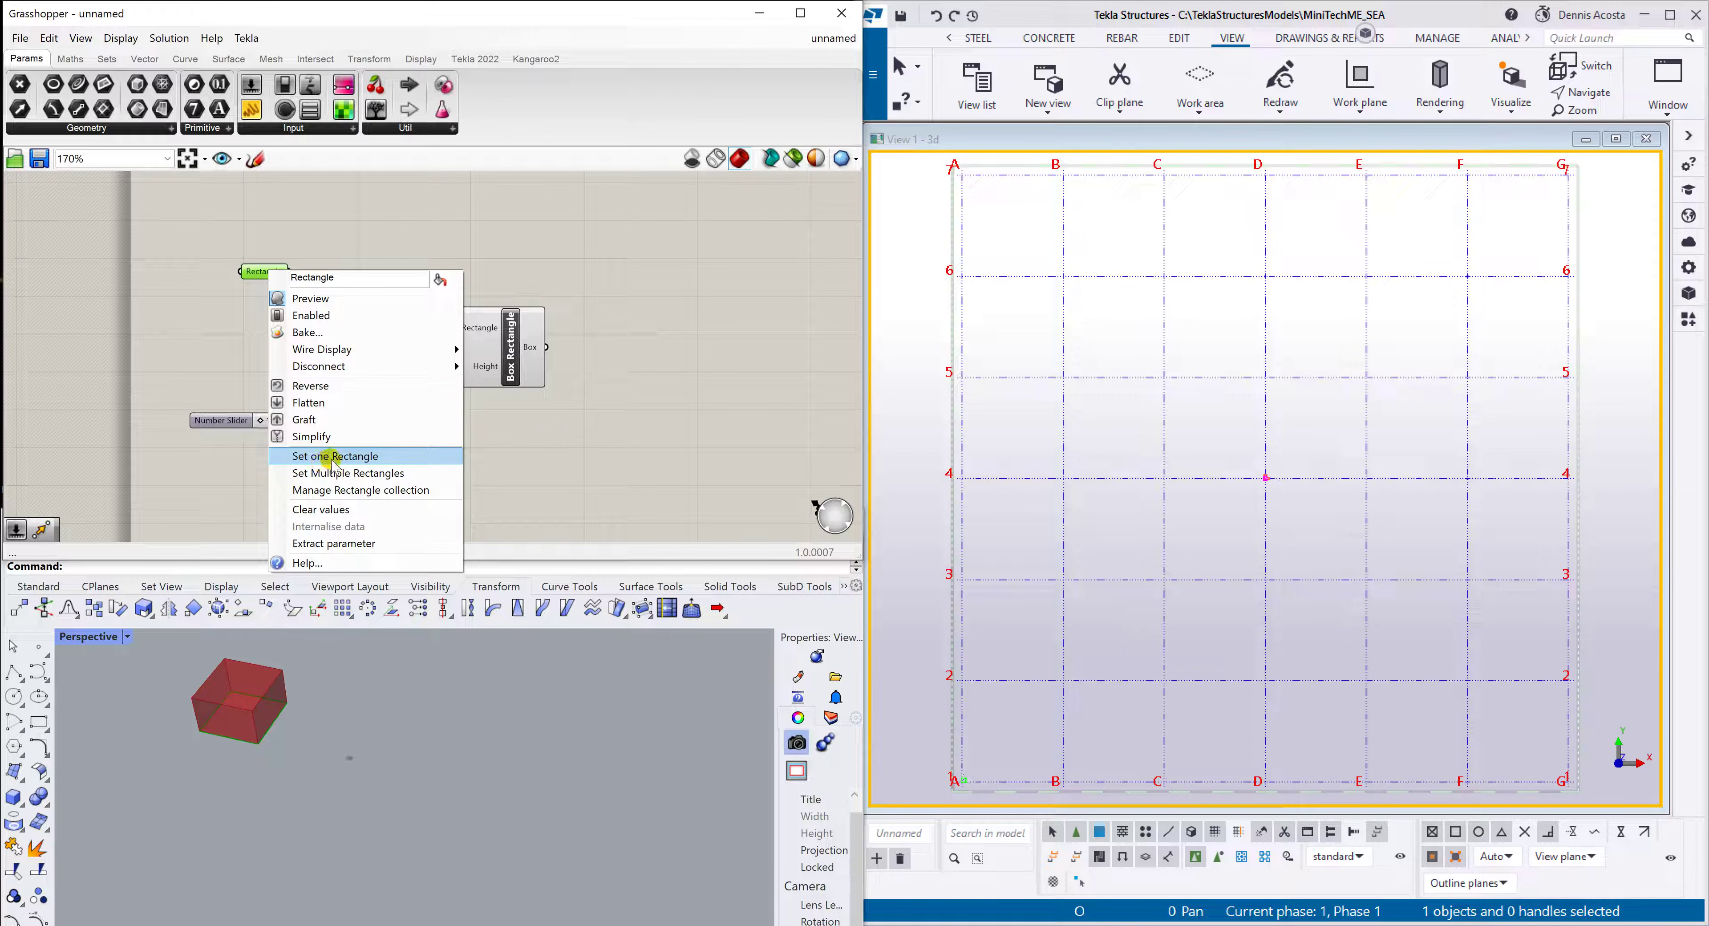
left_click(581, 447)
Move the Box Rectangle component farther from the Rectangle parameter and slider, and check the box in Rhino's Perspective viewport
left_click_drag(472, 361, 527, 359)
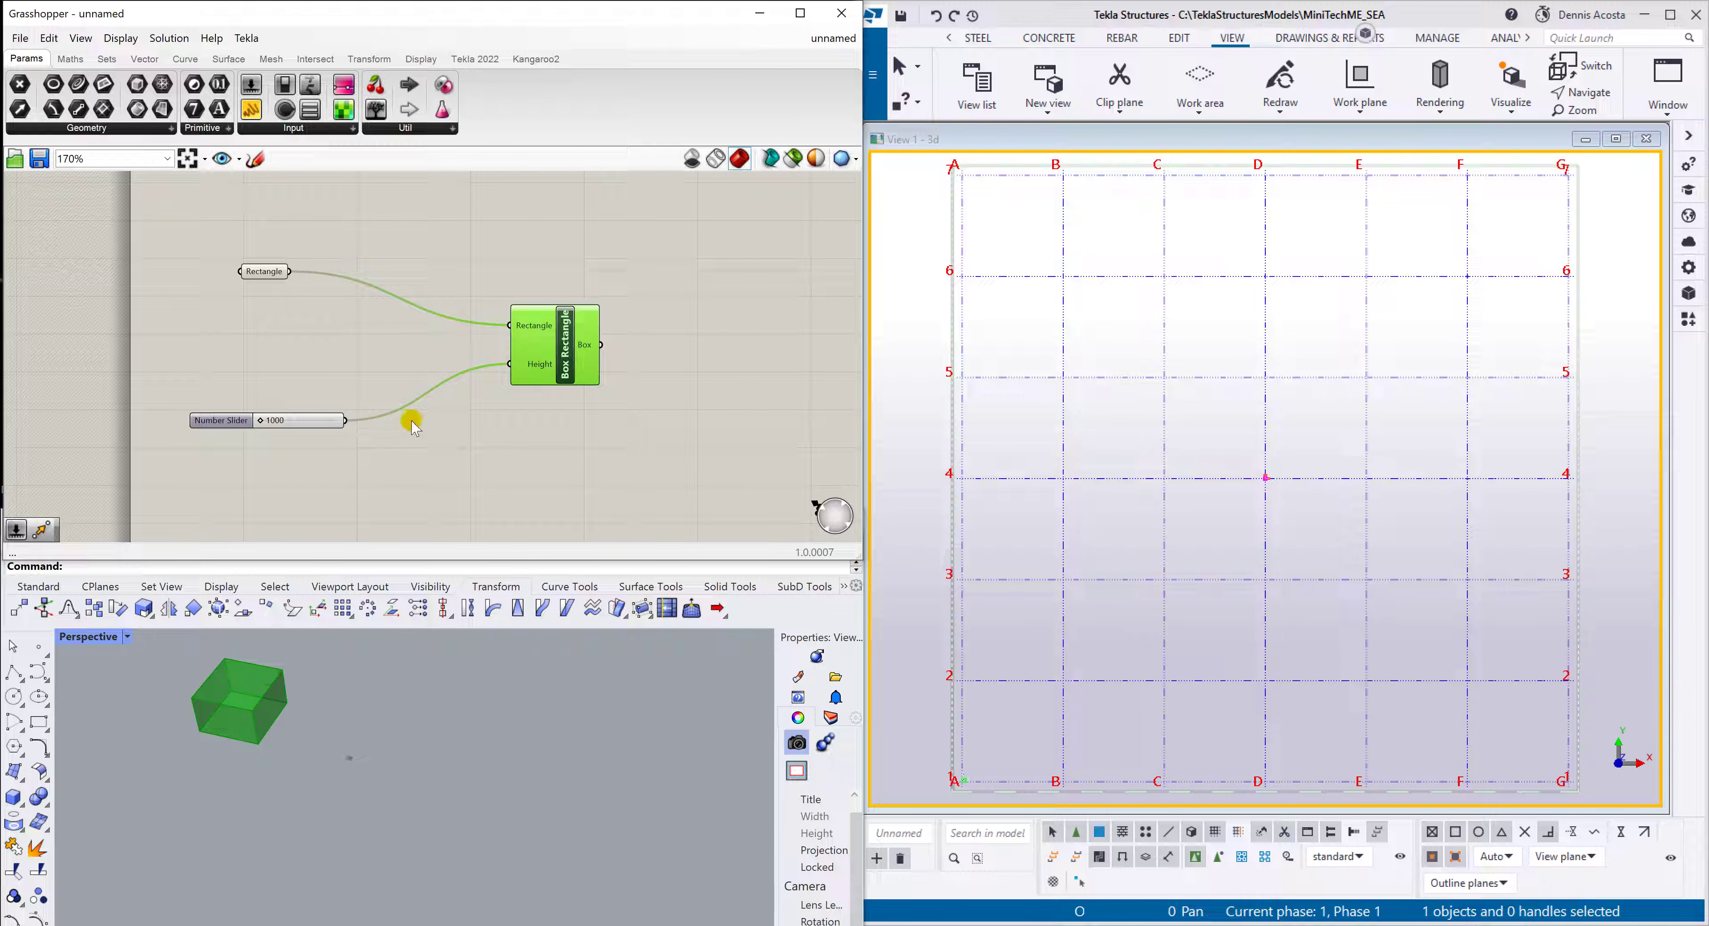
scroll(293, 753, "down", 4)
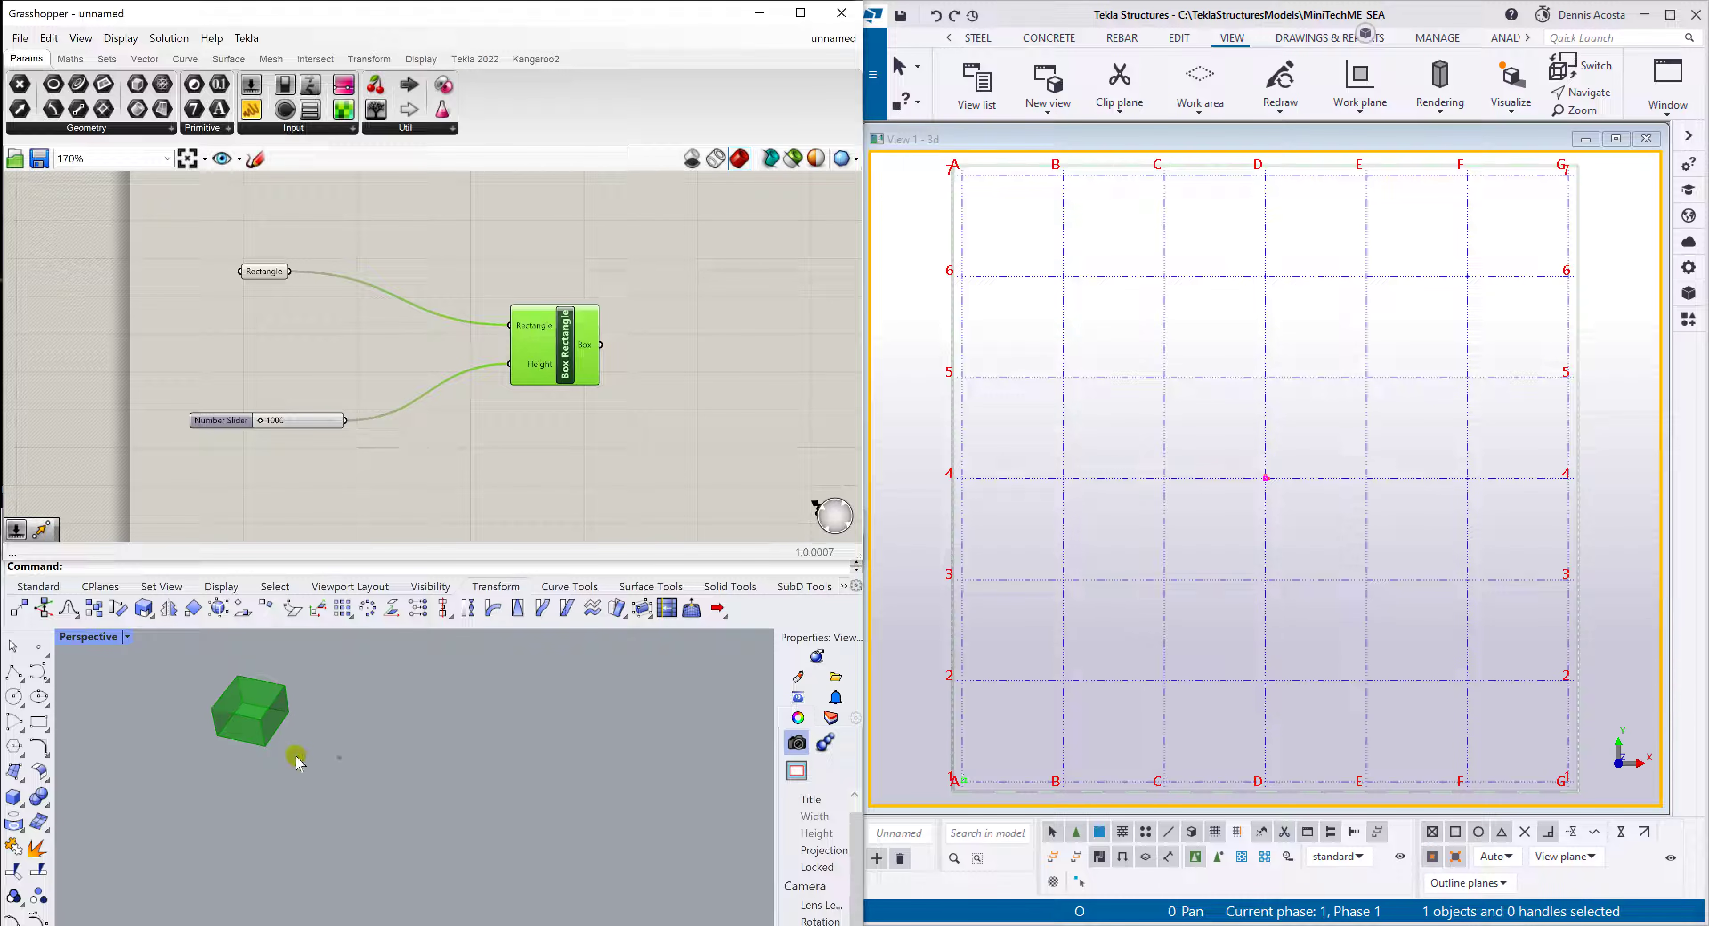
scroll(228, 713, "up", 8)
scroll(229, 712, "down", 2)
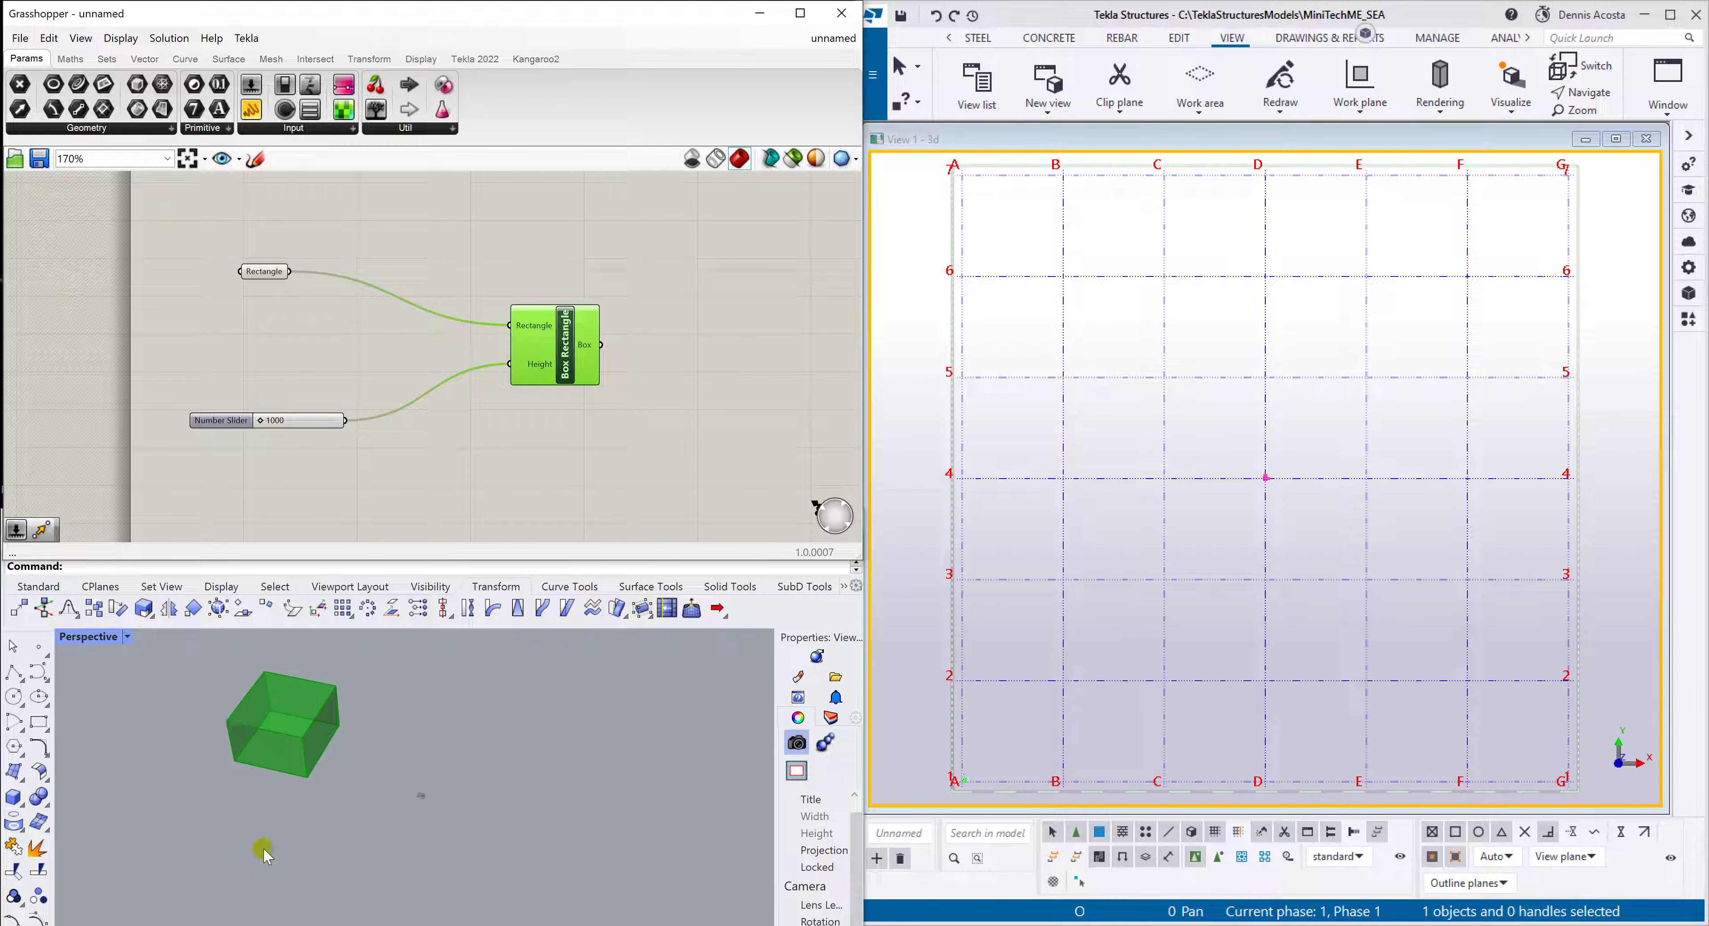
Switch to the GH_Tekla_Live_Link-TME.pptx presentation in PowerPoint and view slide 8
mouse_move(283, 925)
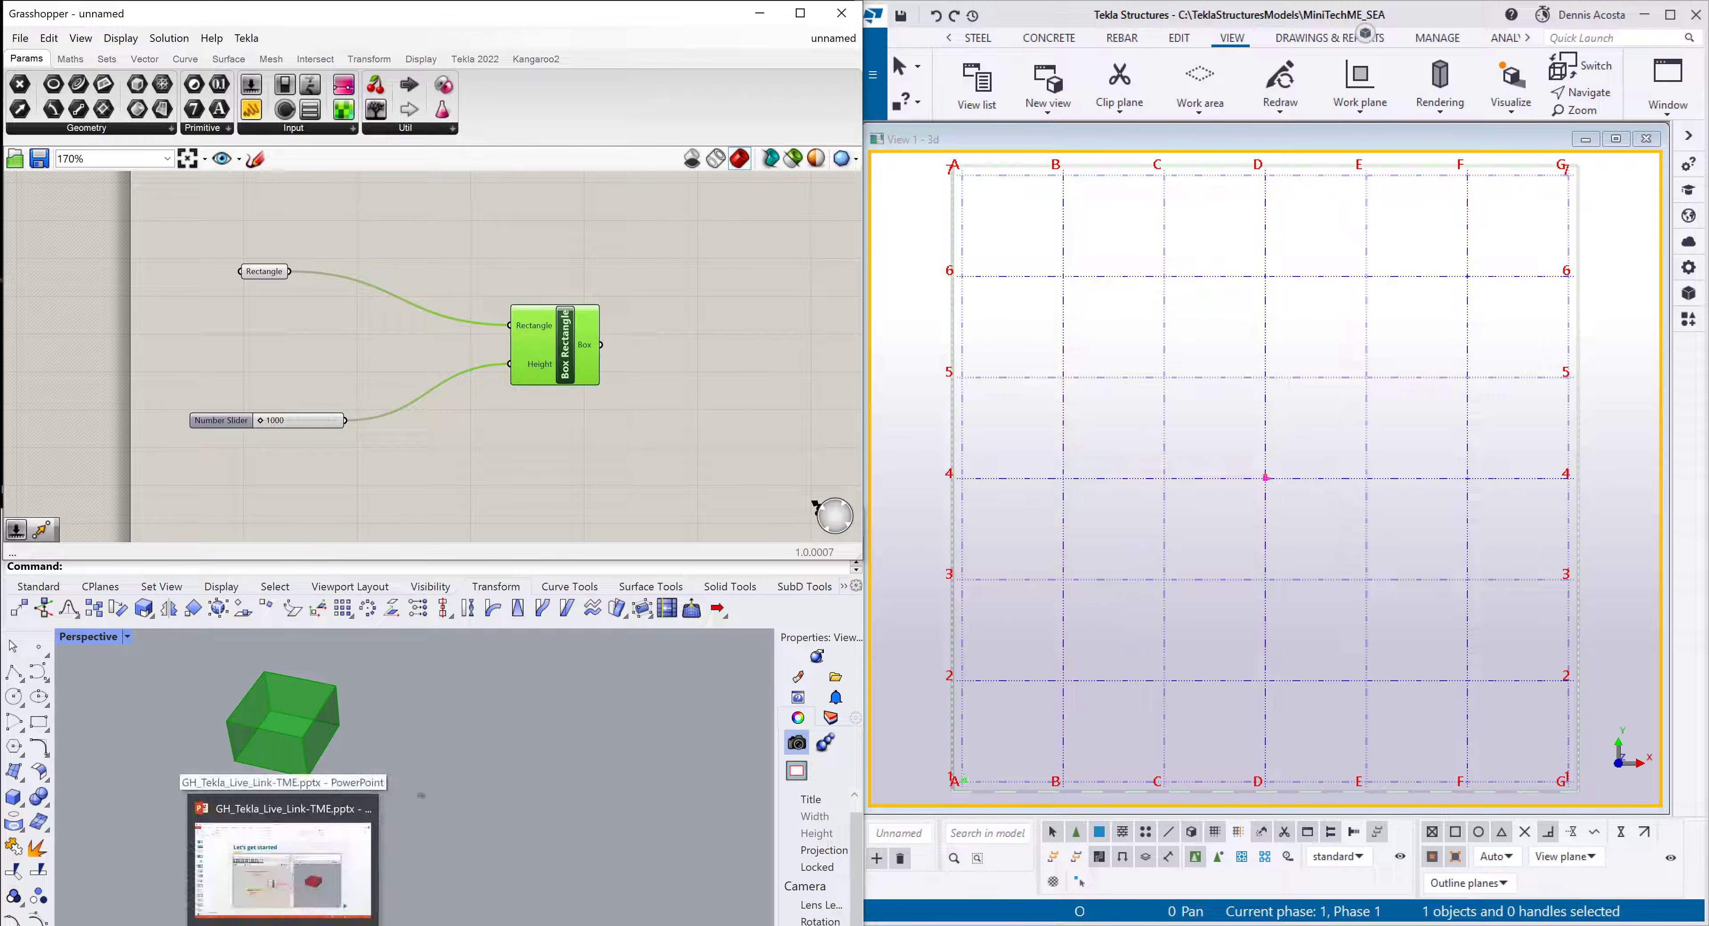
left_click(284, 924)
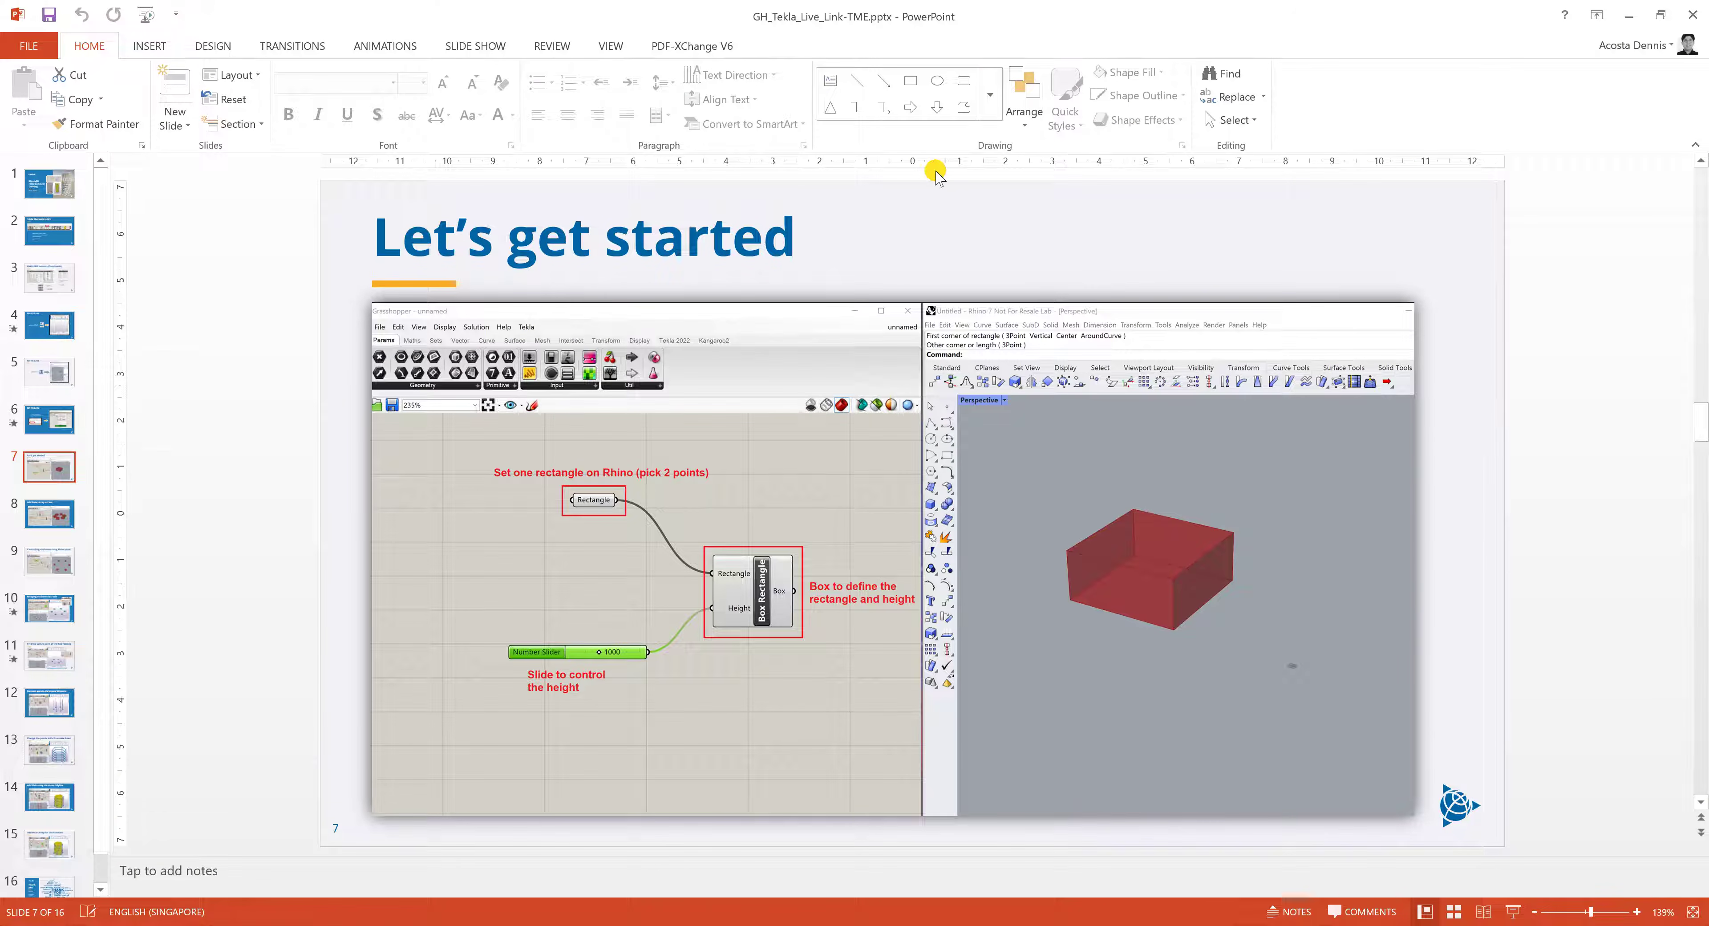
left_click(48, 517)
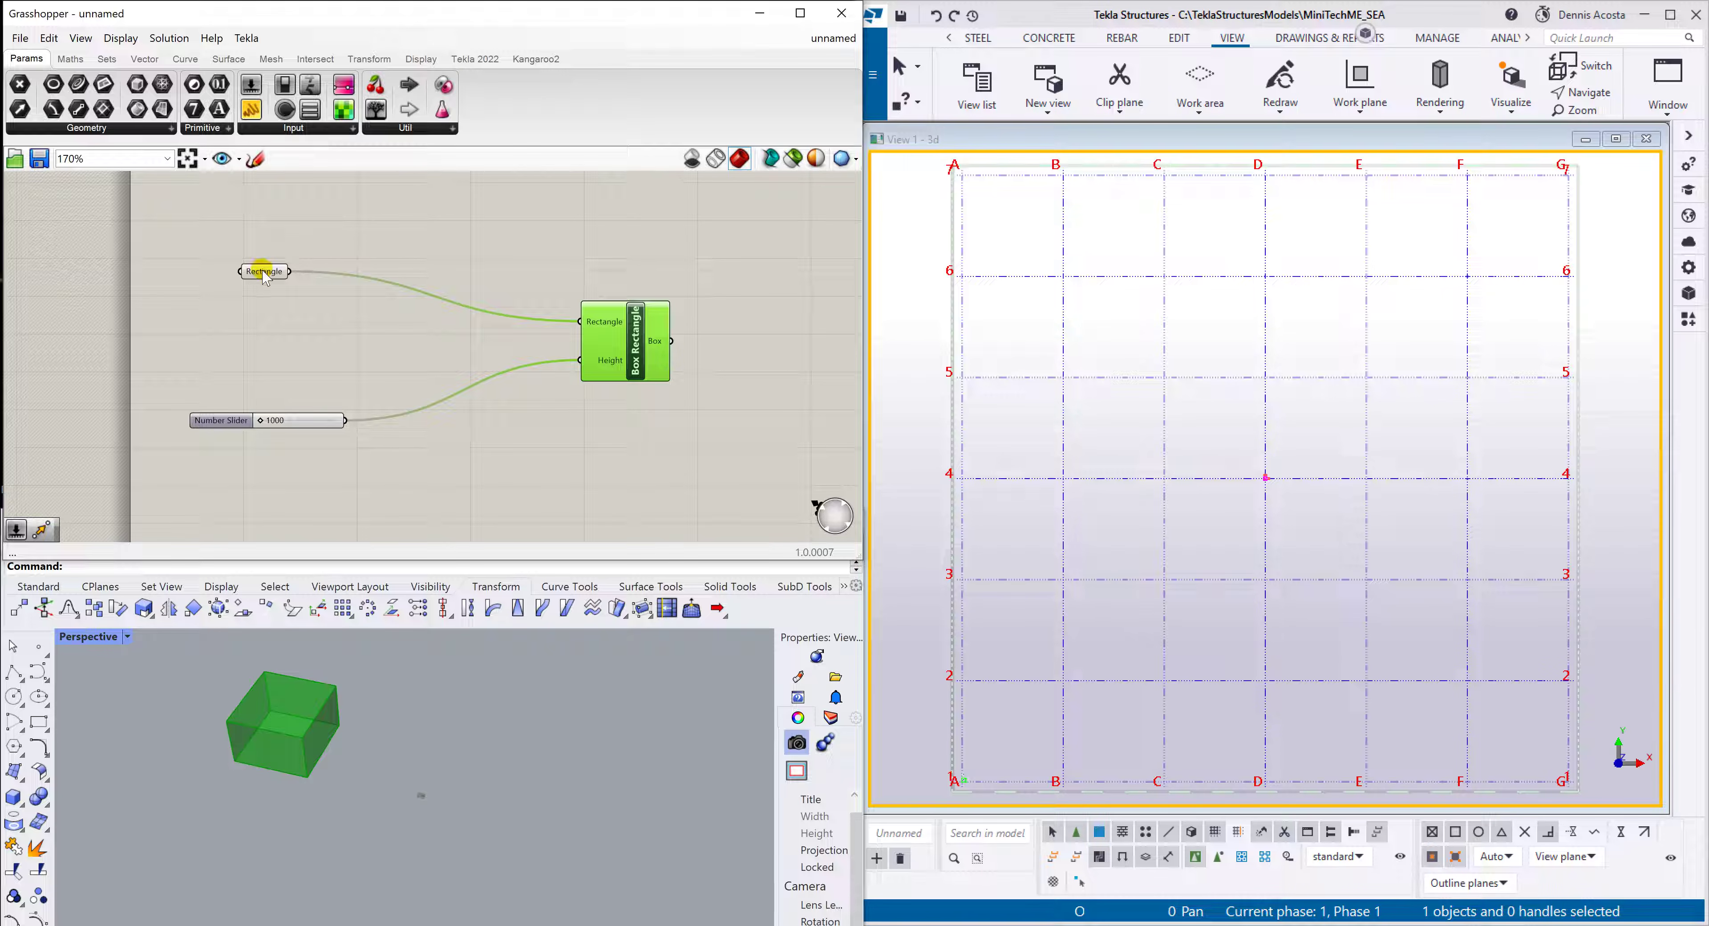
Add a Polar Array component and place it between the Rectangle parameter and the Box Rectangle component, shifting the parameter to make room
left_click_drag(257, 270, 246, 242)
double_click(370, 305)
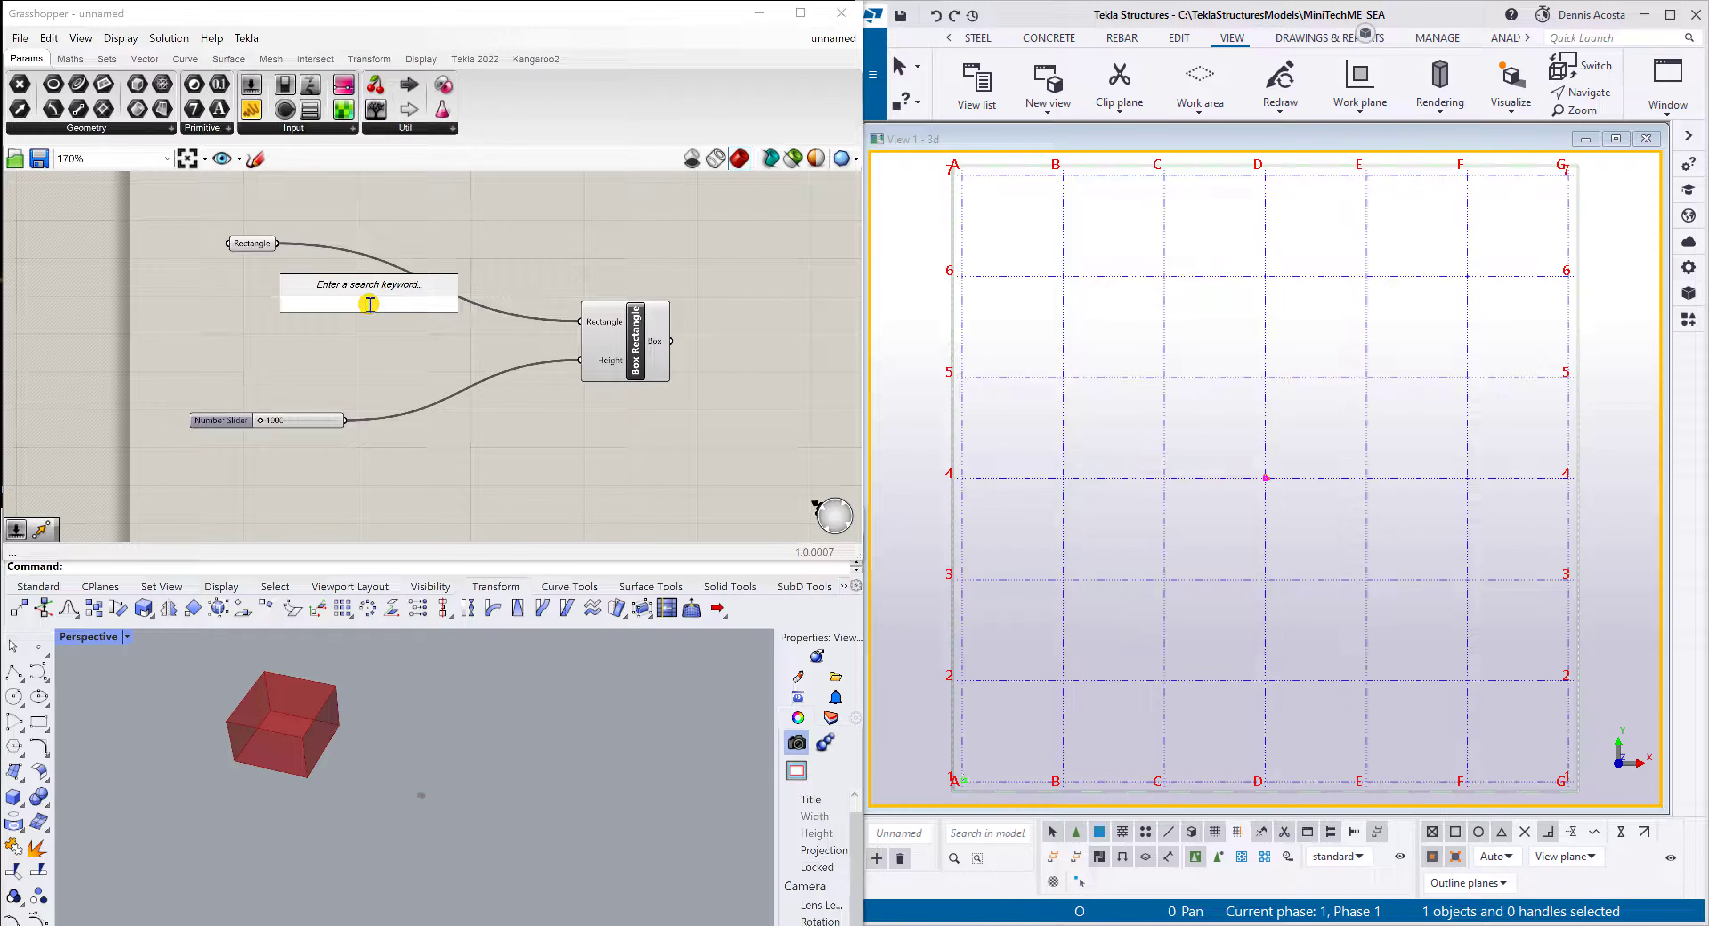
type("pole")
key("BackSpace")
type("a")
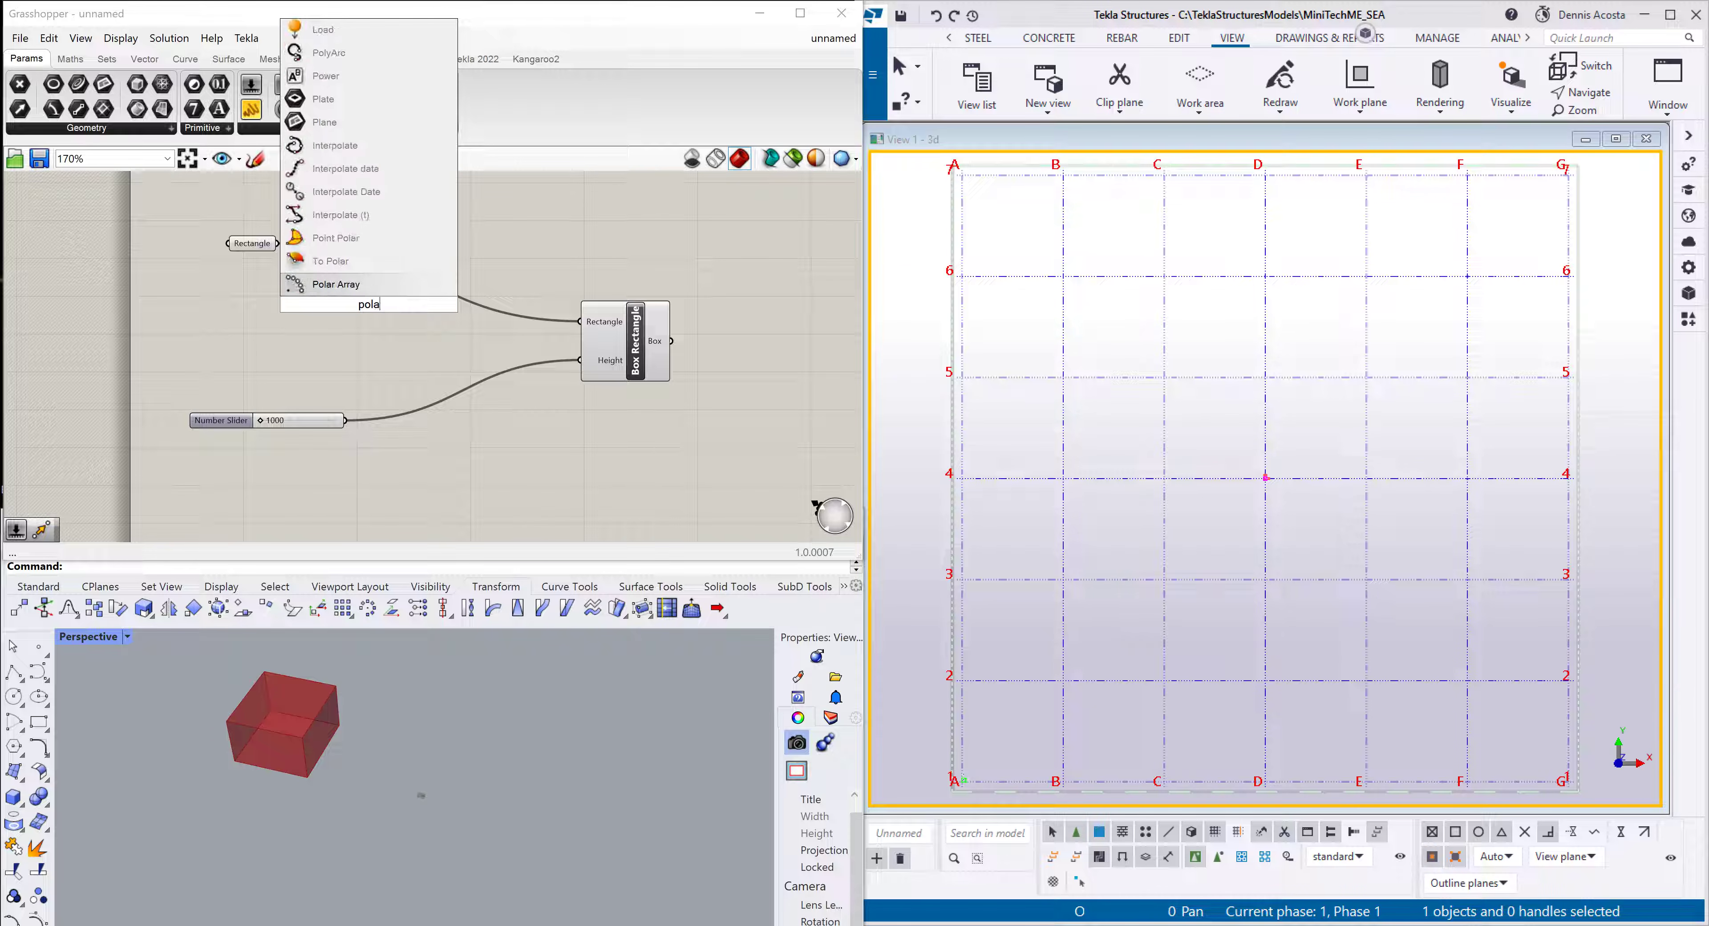
left_click(336, 284)
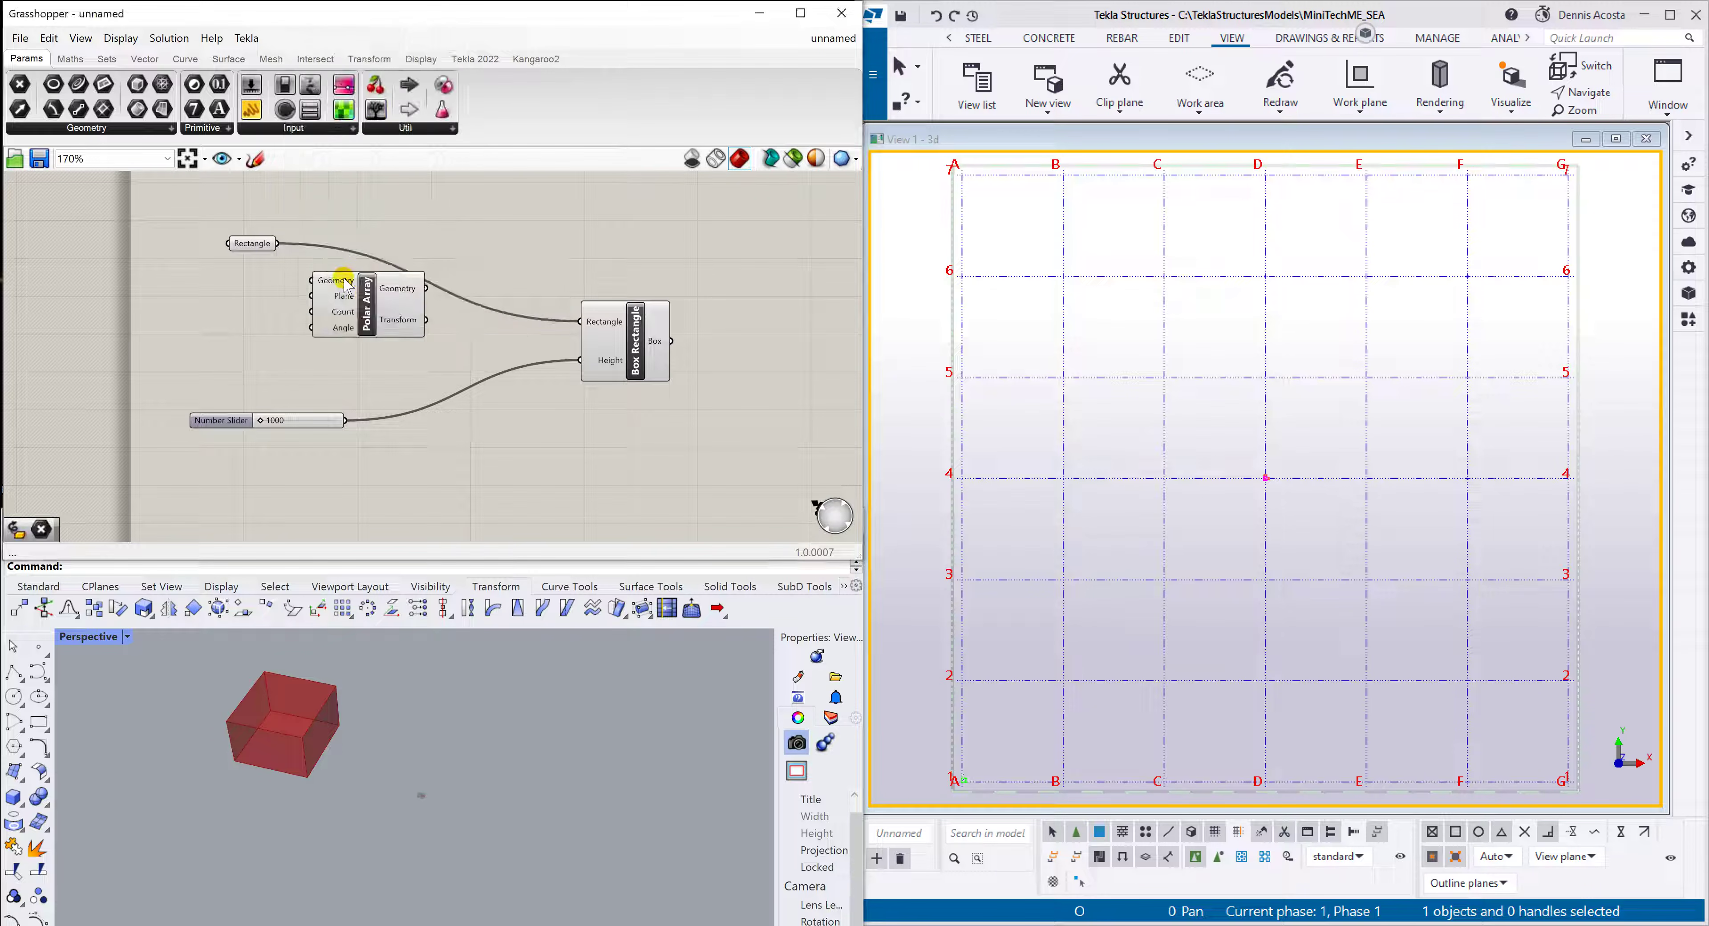
left_click_drag(368, 311, 419, 274)
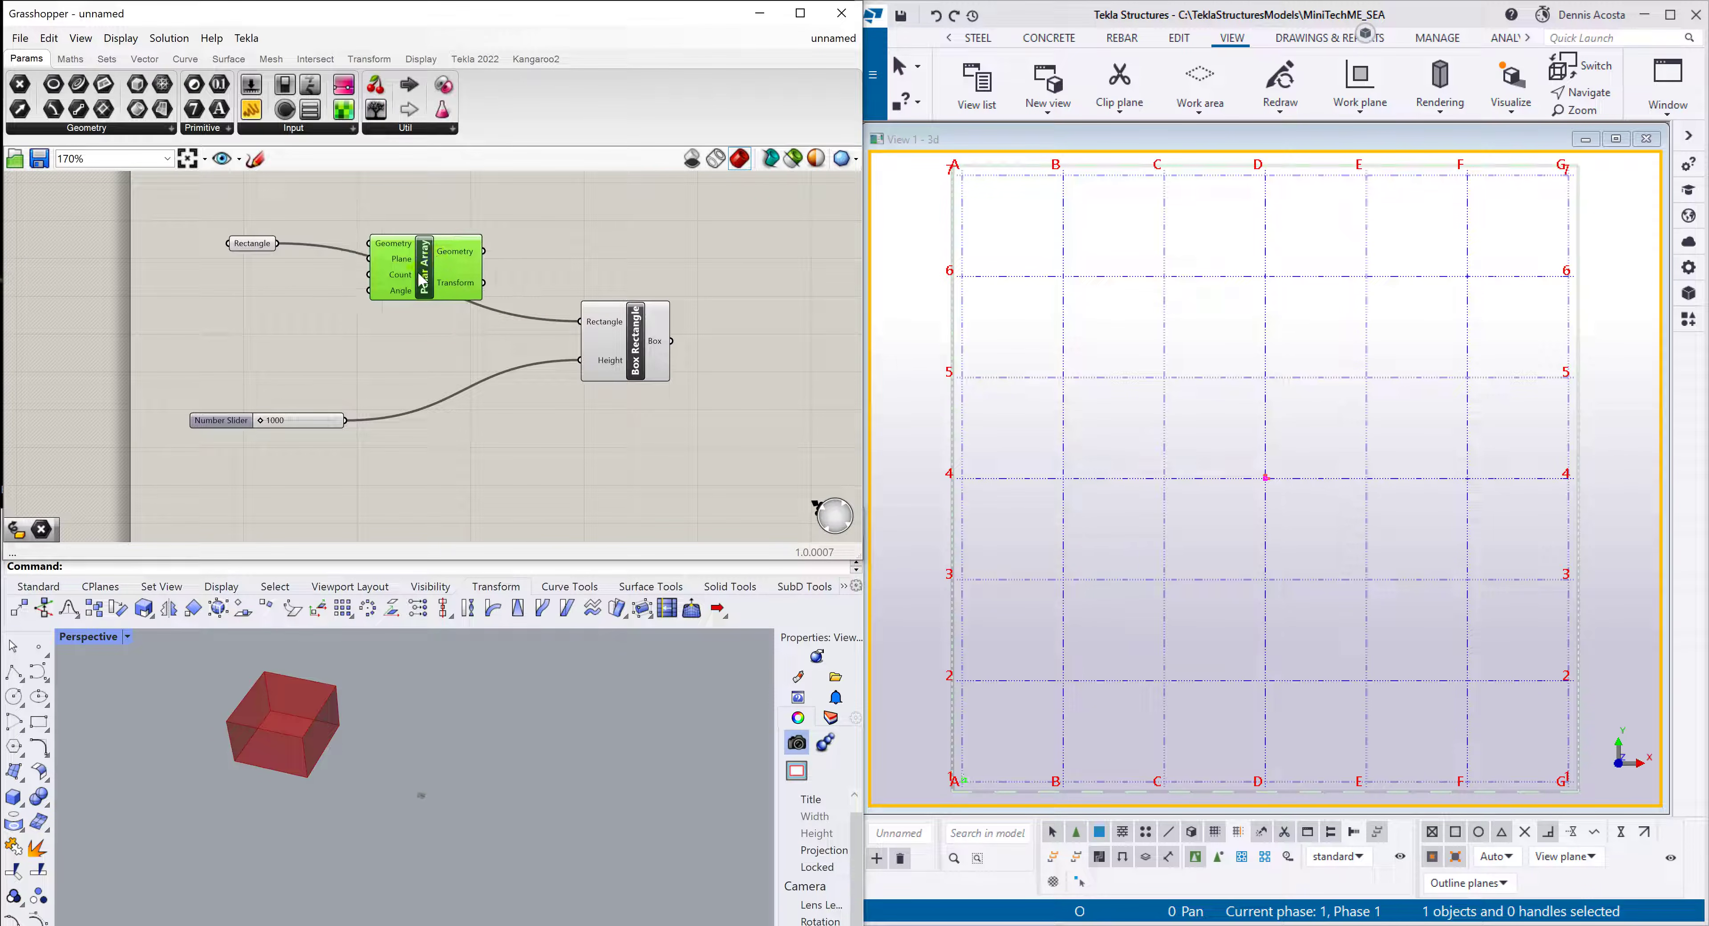
Space the Rectangle parameter and the Box Rectangle component farther away from the Polar Array on either side
left_click(256, 246)
left_click_drag(259, 252, 240, 251)
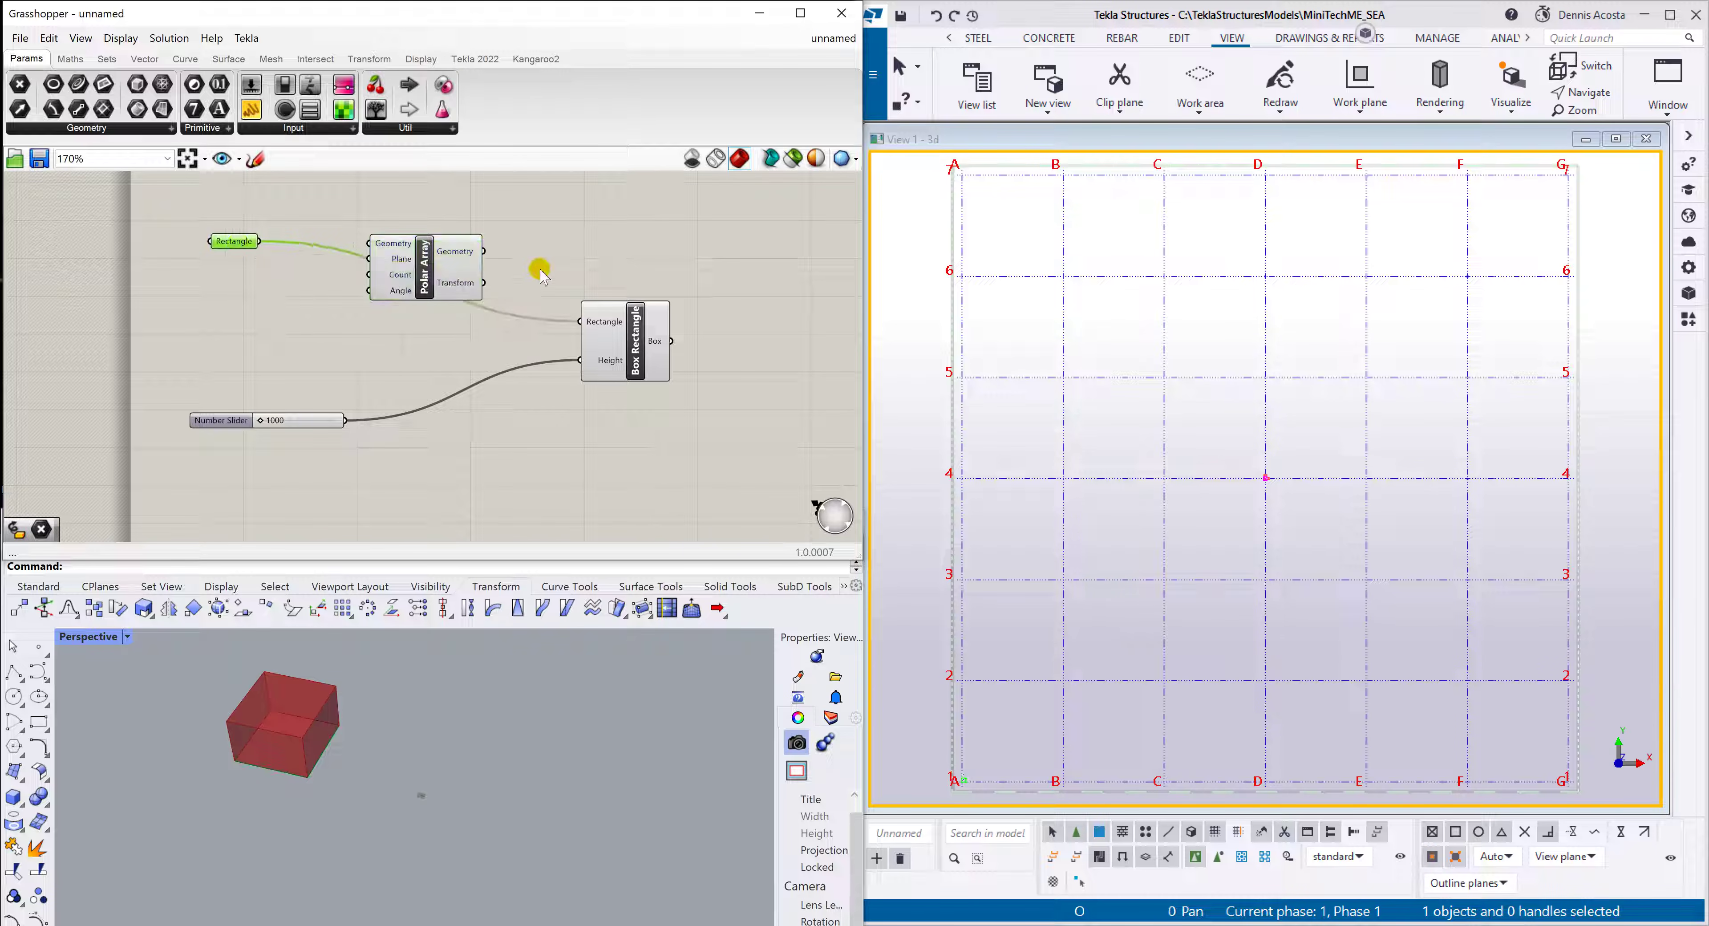
left_click_drag(649, 349, 672, 345)
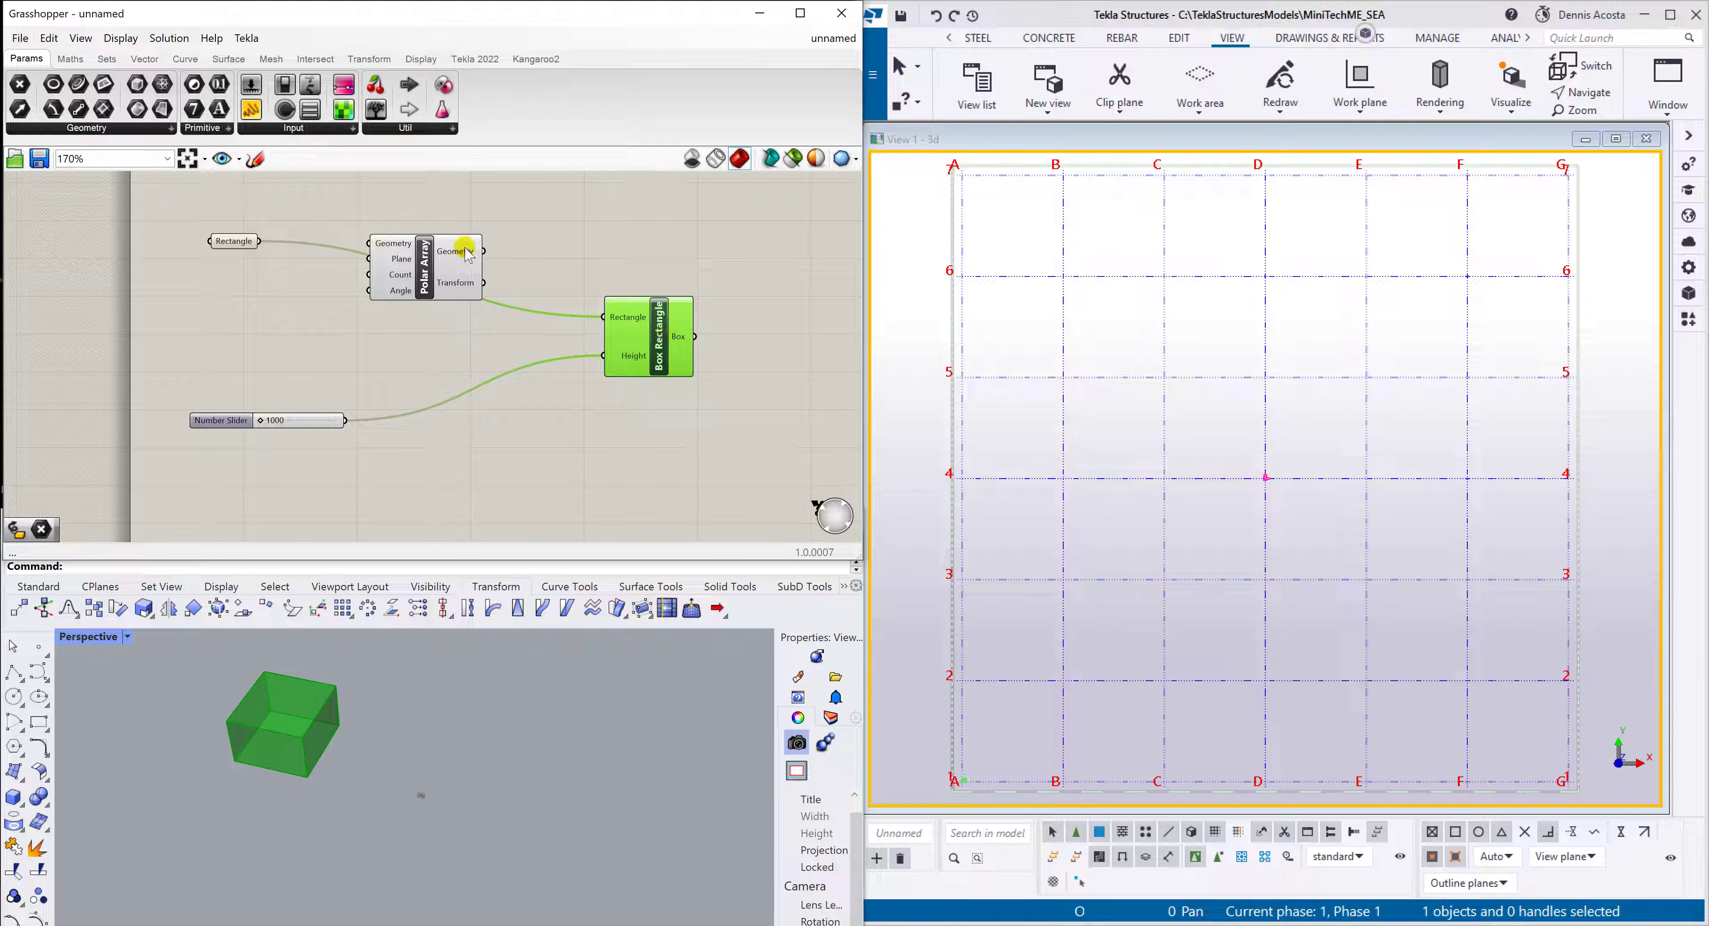
Wire the Rectangle parameter into the Polar Array's Geometry input and its Geometry output into the Box Rectangle's Rectangle input
mouse_move(429, 274)
left_mouse_down()
mouse_move(428, 260)
mouse_move(424, 273)
left_mouse_up()
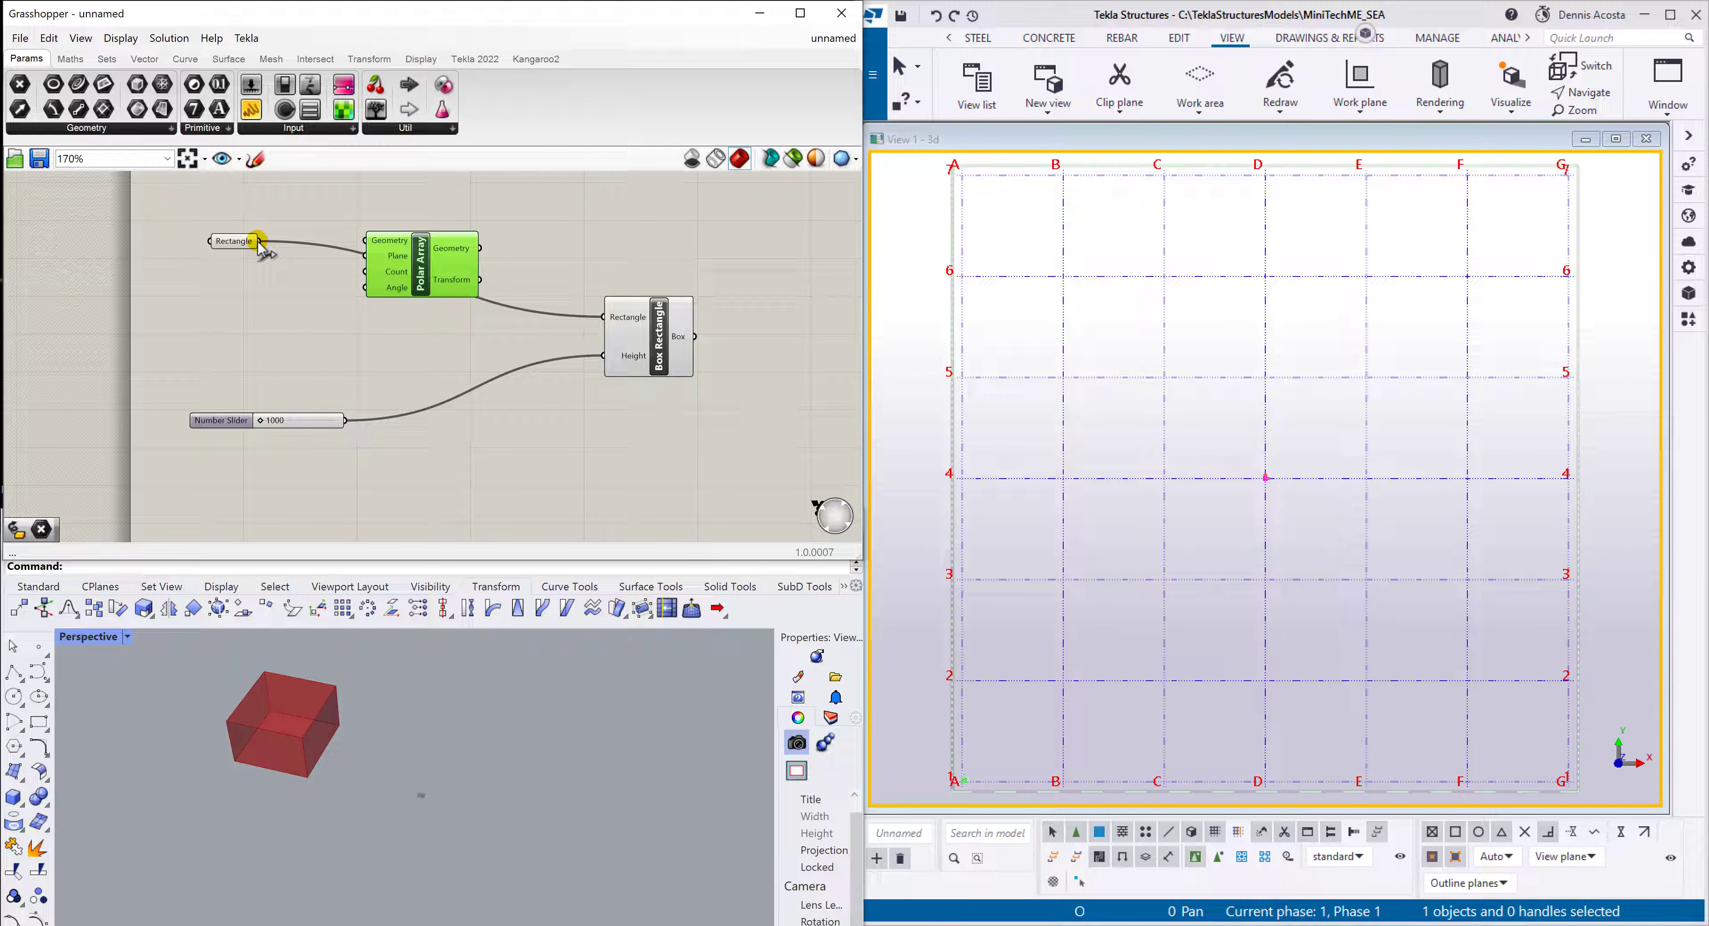
left_click_drag(260, 242, 366, 241)
left_click_drag(482, 247, 604, 318)
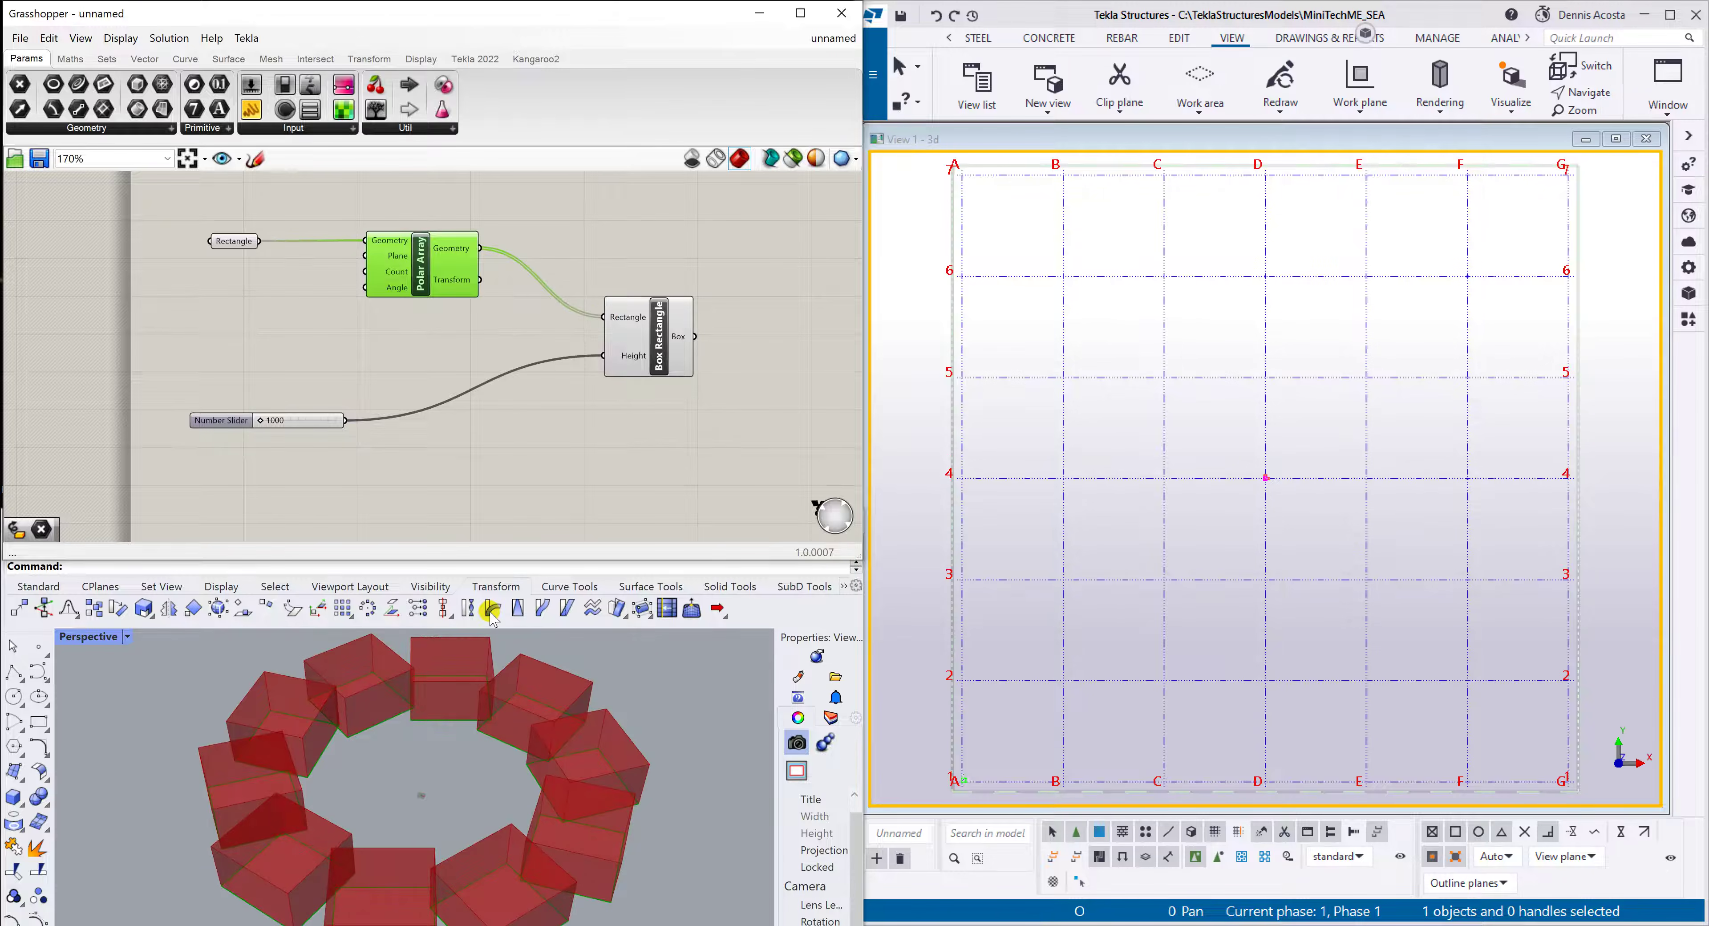
scroll(420, 781, "down", 3)
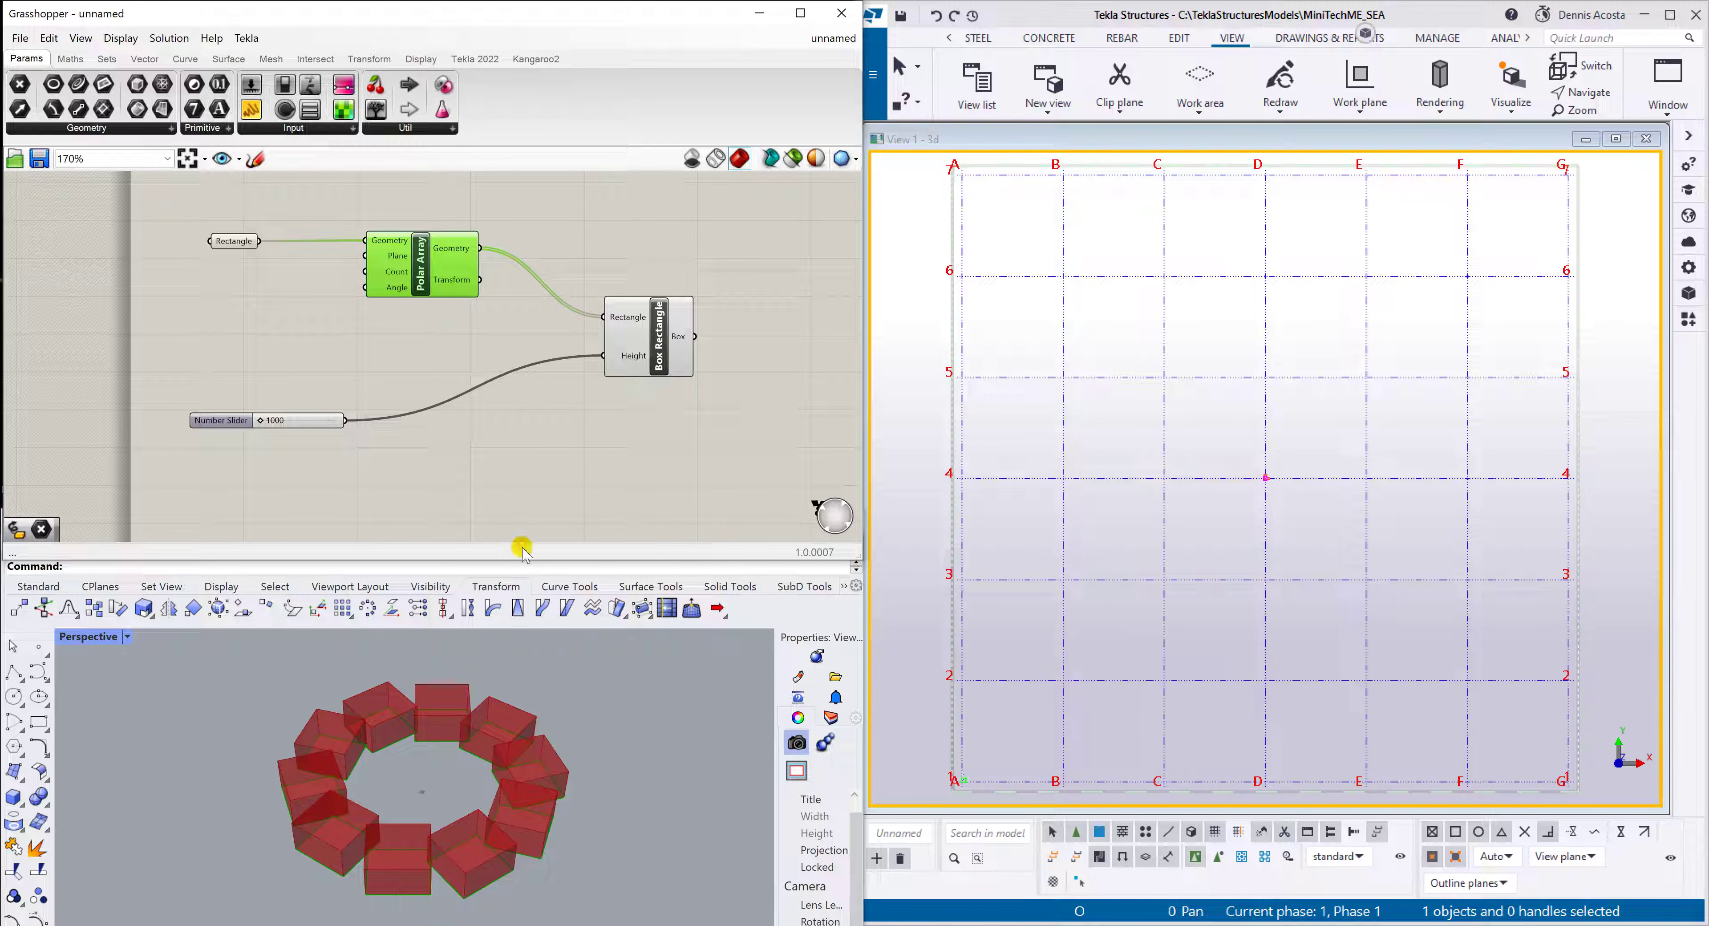
left_click_drag(417, 274, 417, 278)
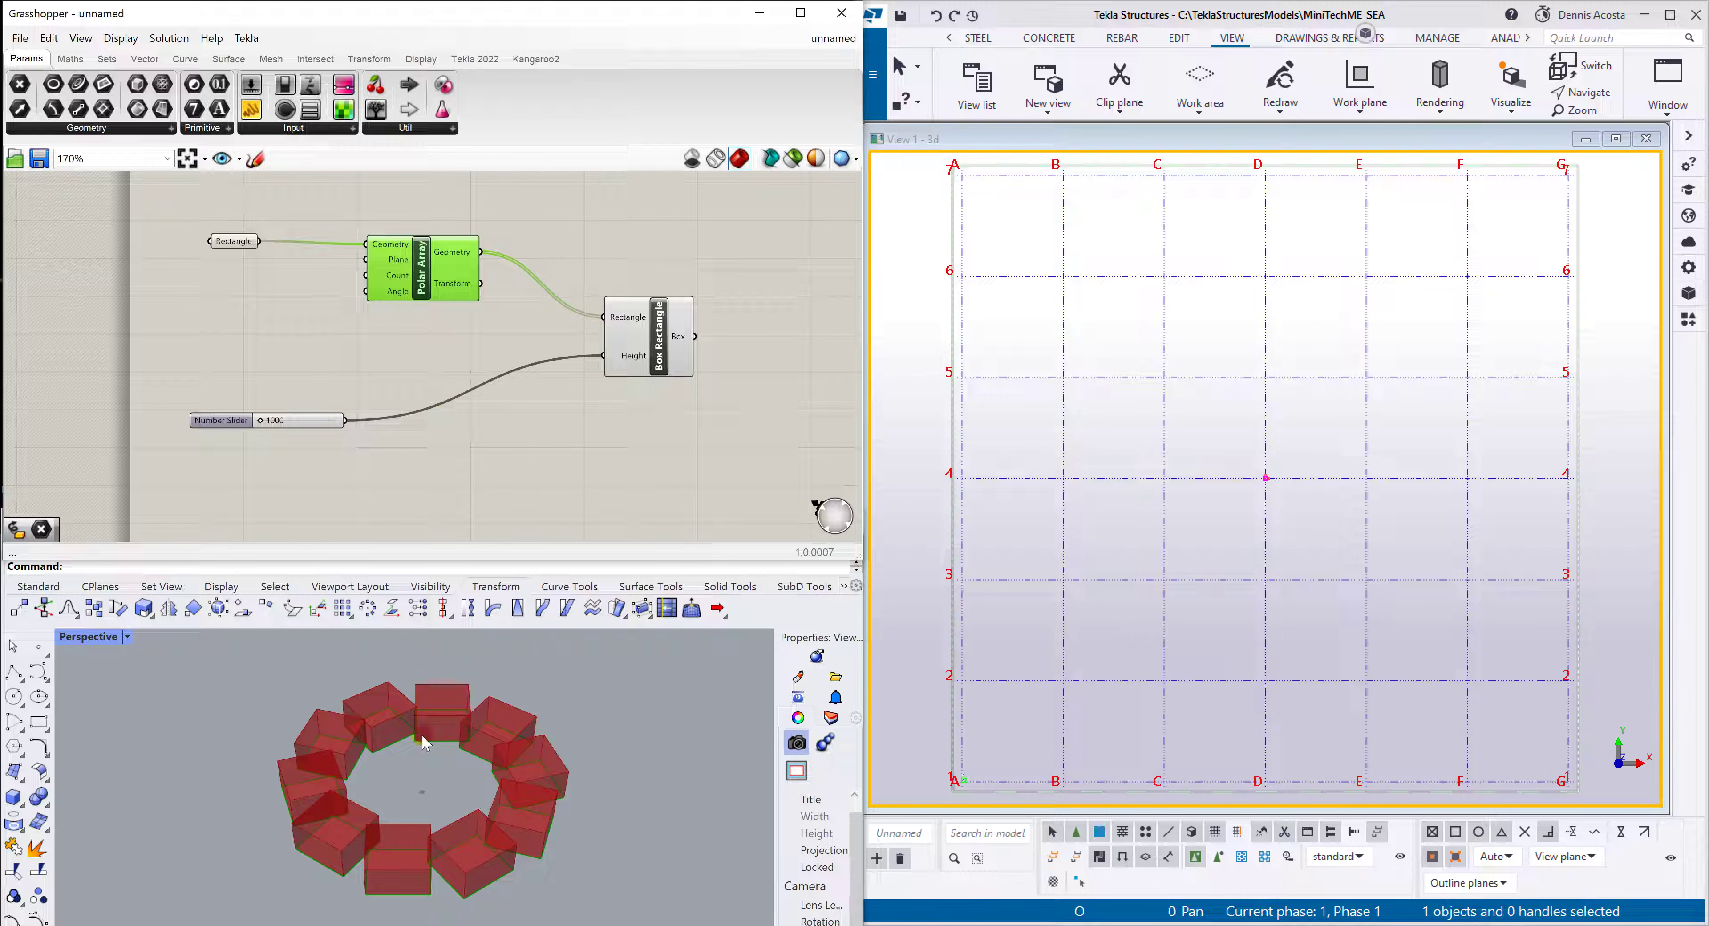
Add a number slider ranging from 4 to 10, connect it to the Polar Array's Count input and set it to 6
double_click(210, 338)
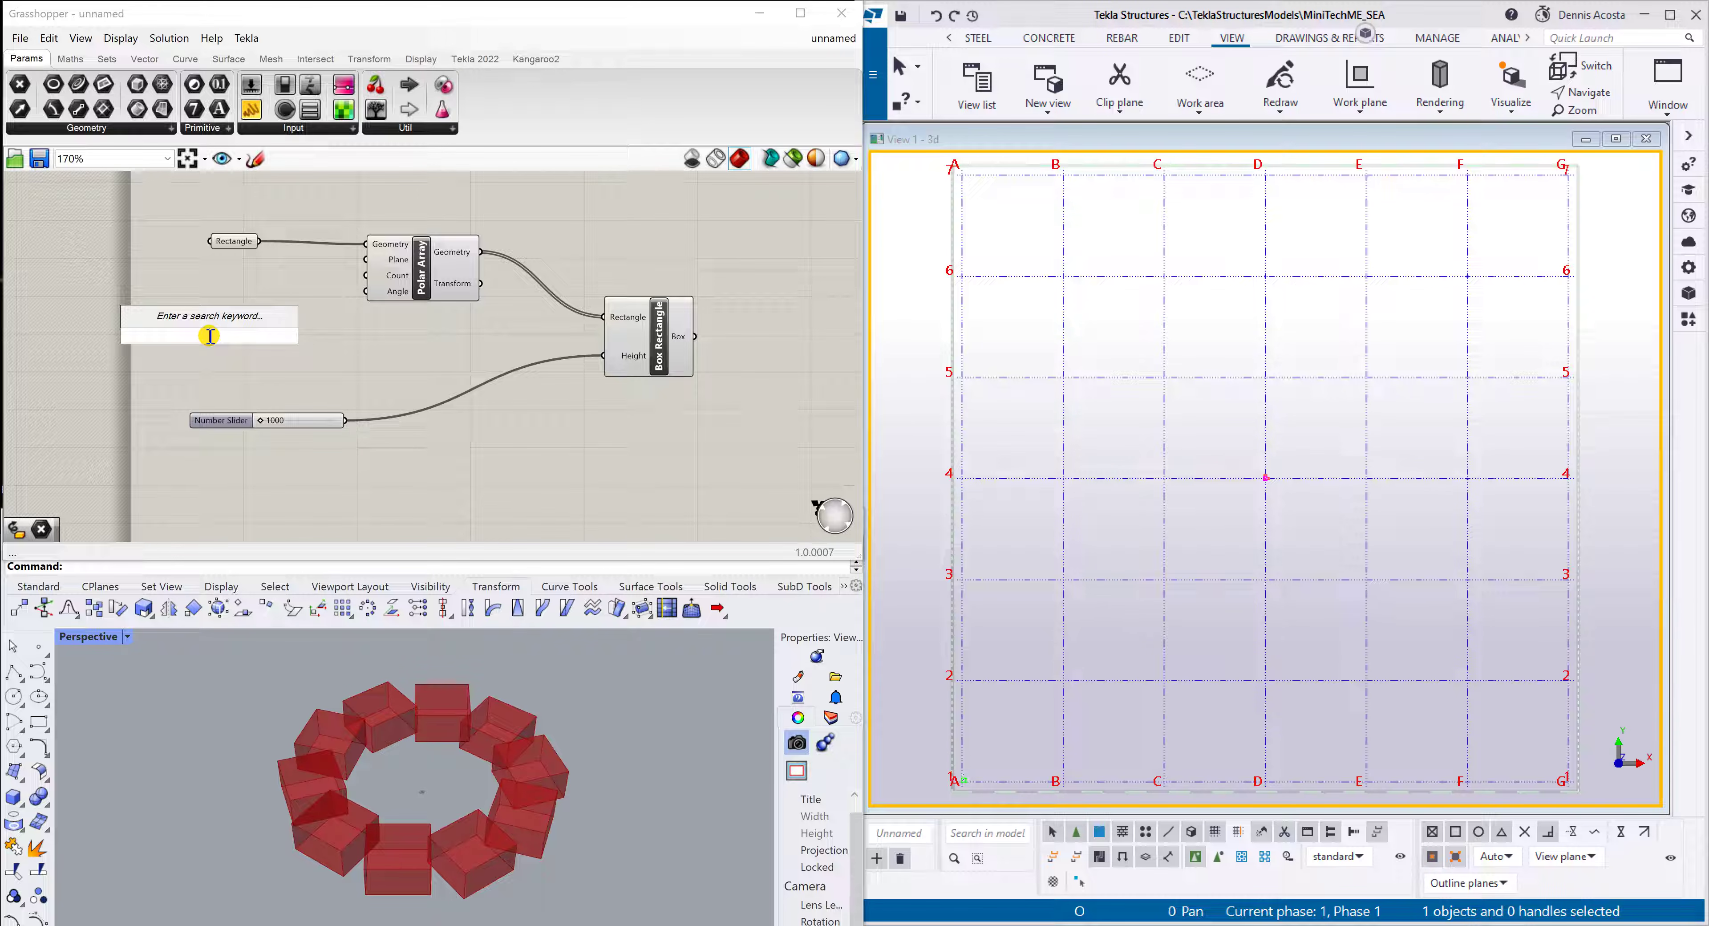
type("4..10")
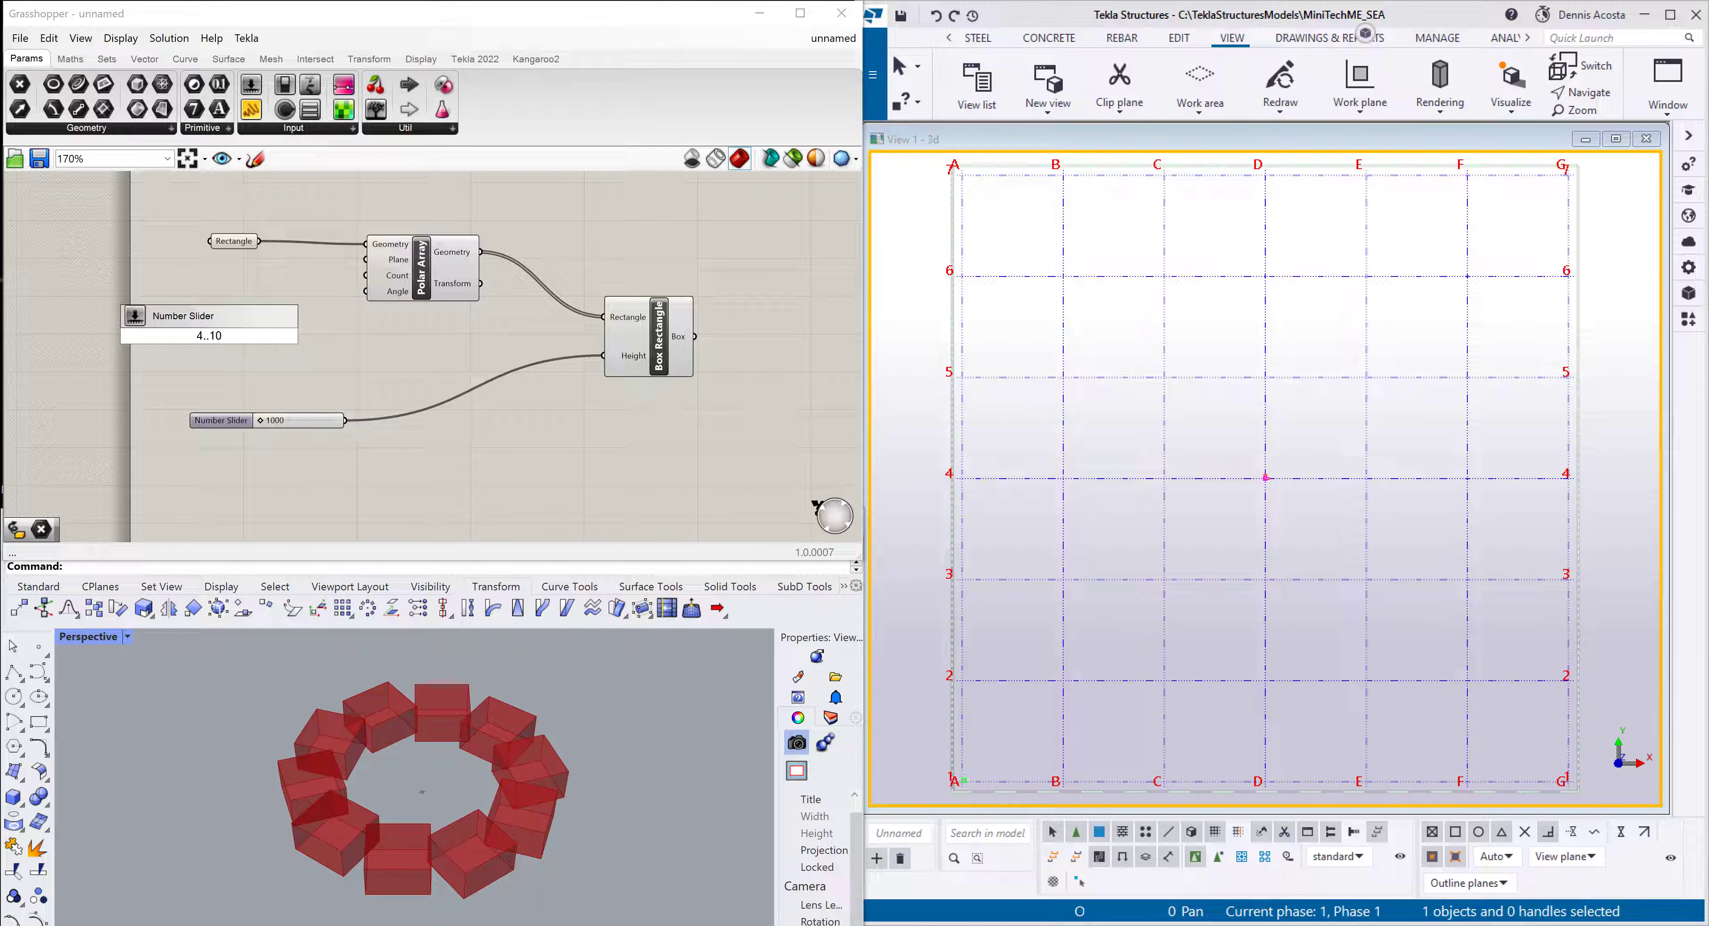
key("Return")
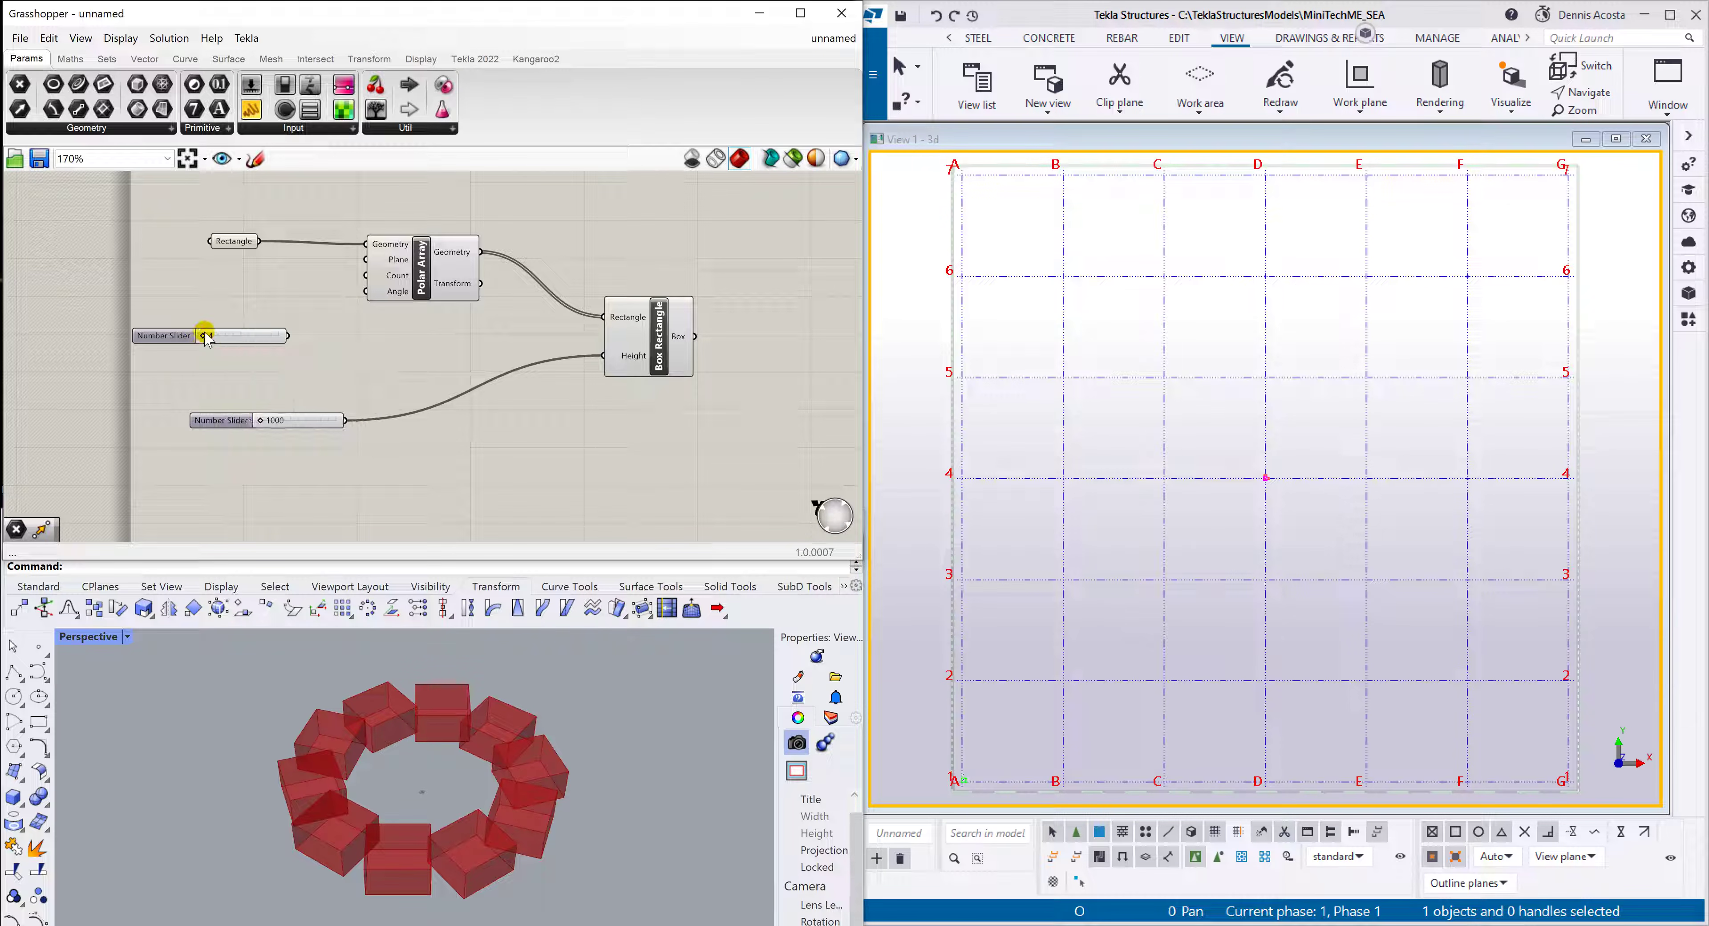
mouse_move(202, 336)
left_mouse_down()
mouse_move(322, 312)
mouse_move(341, 277)
mouse_move(445, 274)
mouse_move(187, 335)
mouse_move(216, 333)
left_mouse_up()
left_click_drag(230, 424, 200, 420)
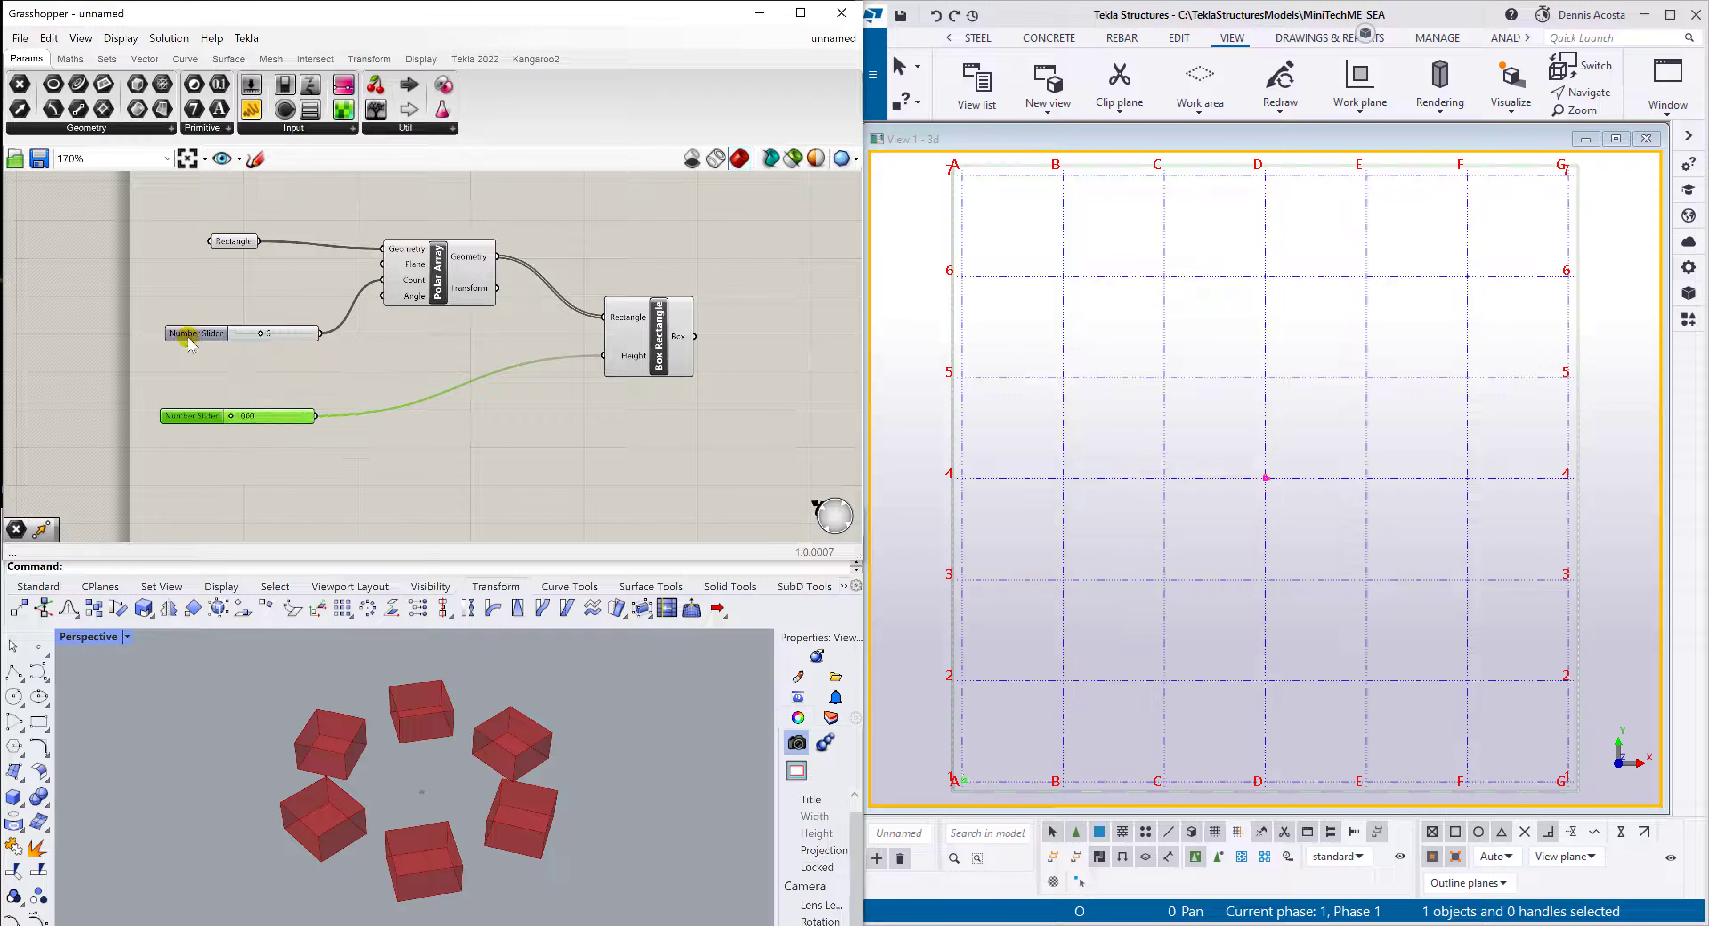
Rename the slider that drives the Polar Array's Count to "Number of footing"
left_click(192, 334)
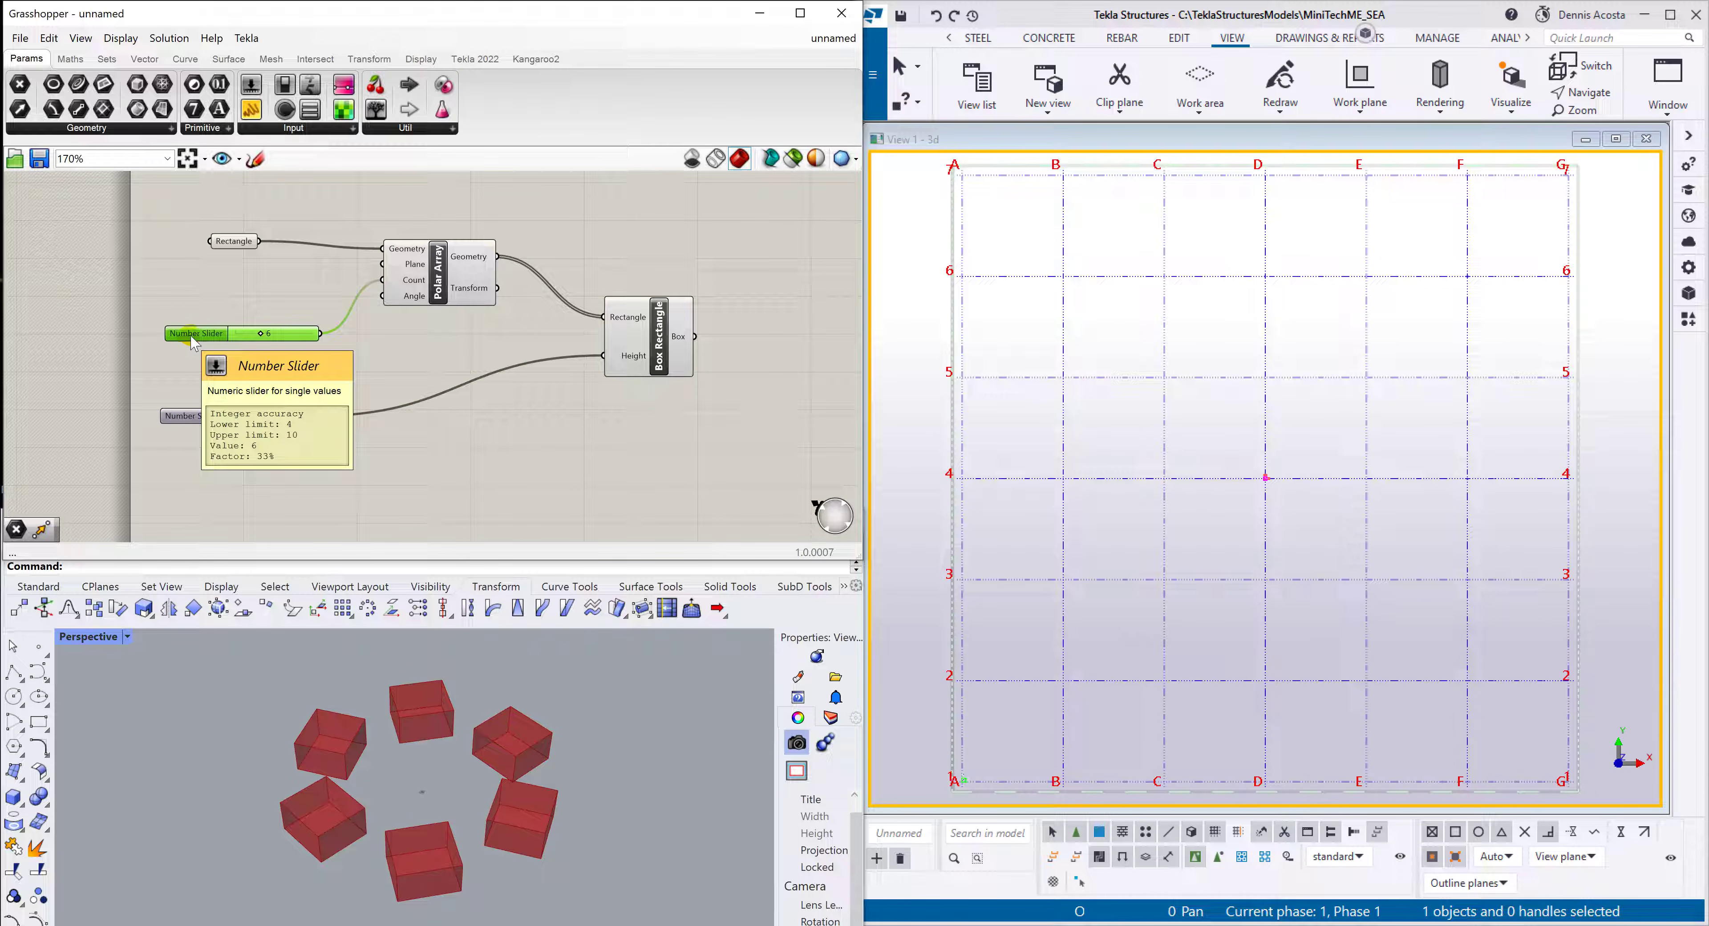
right_click(193, 335)
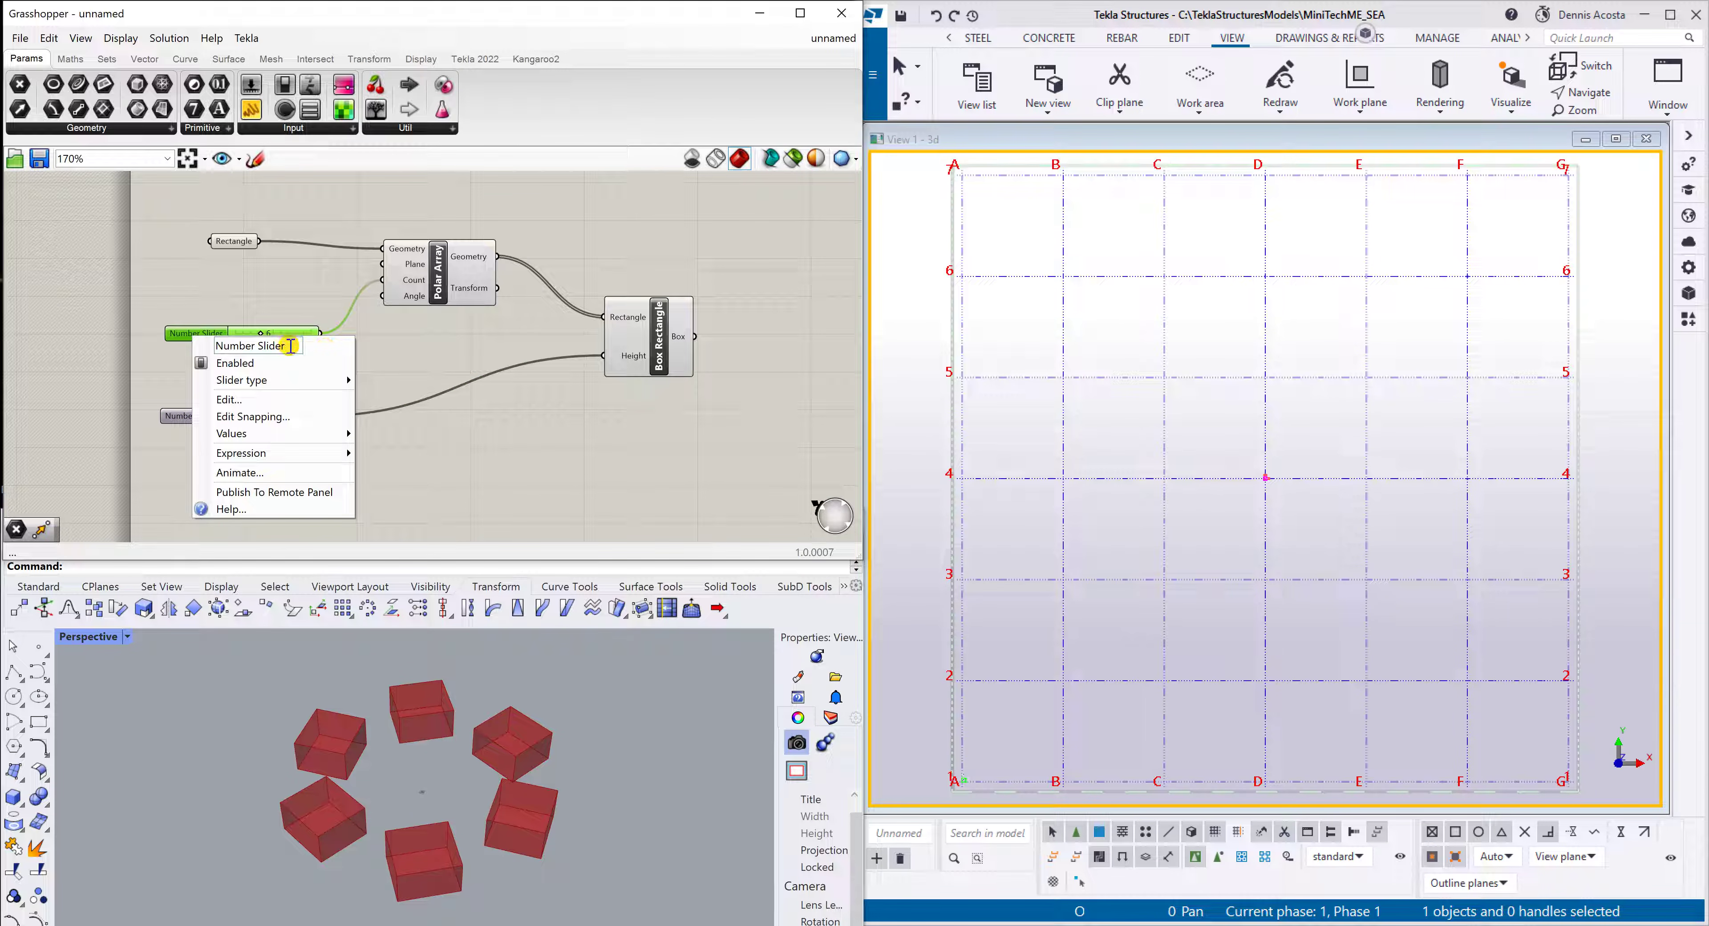
left_click_drag(291, 345, 179, 366)
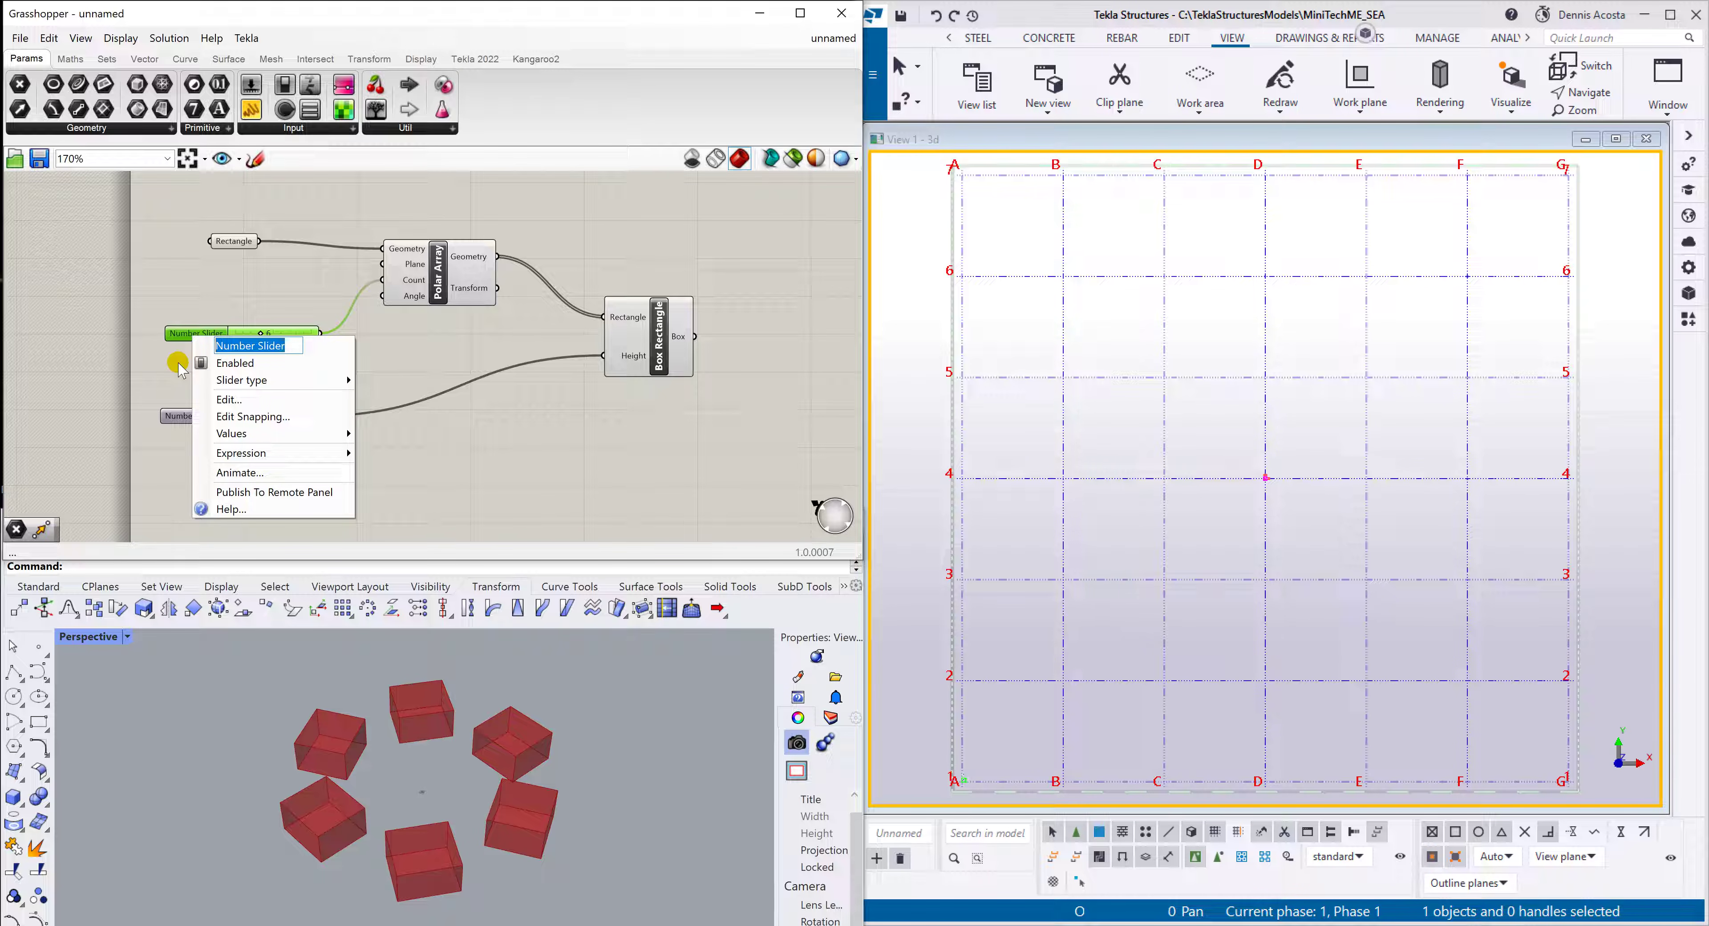
type("Number of")
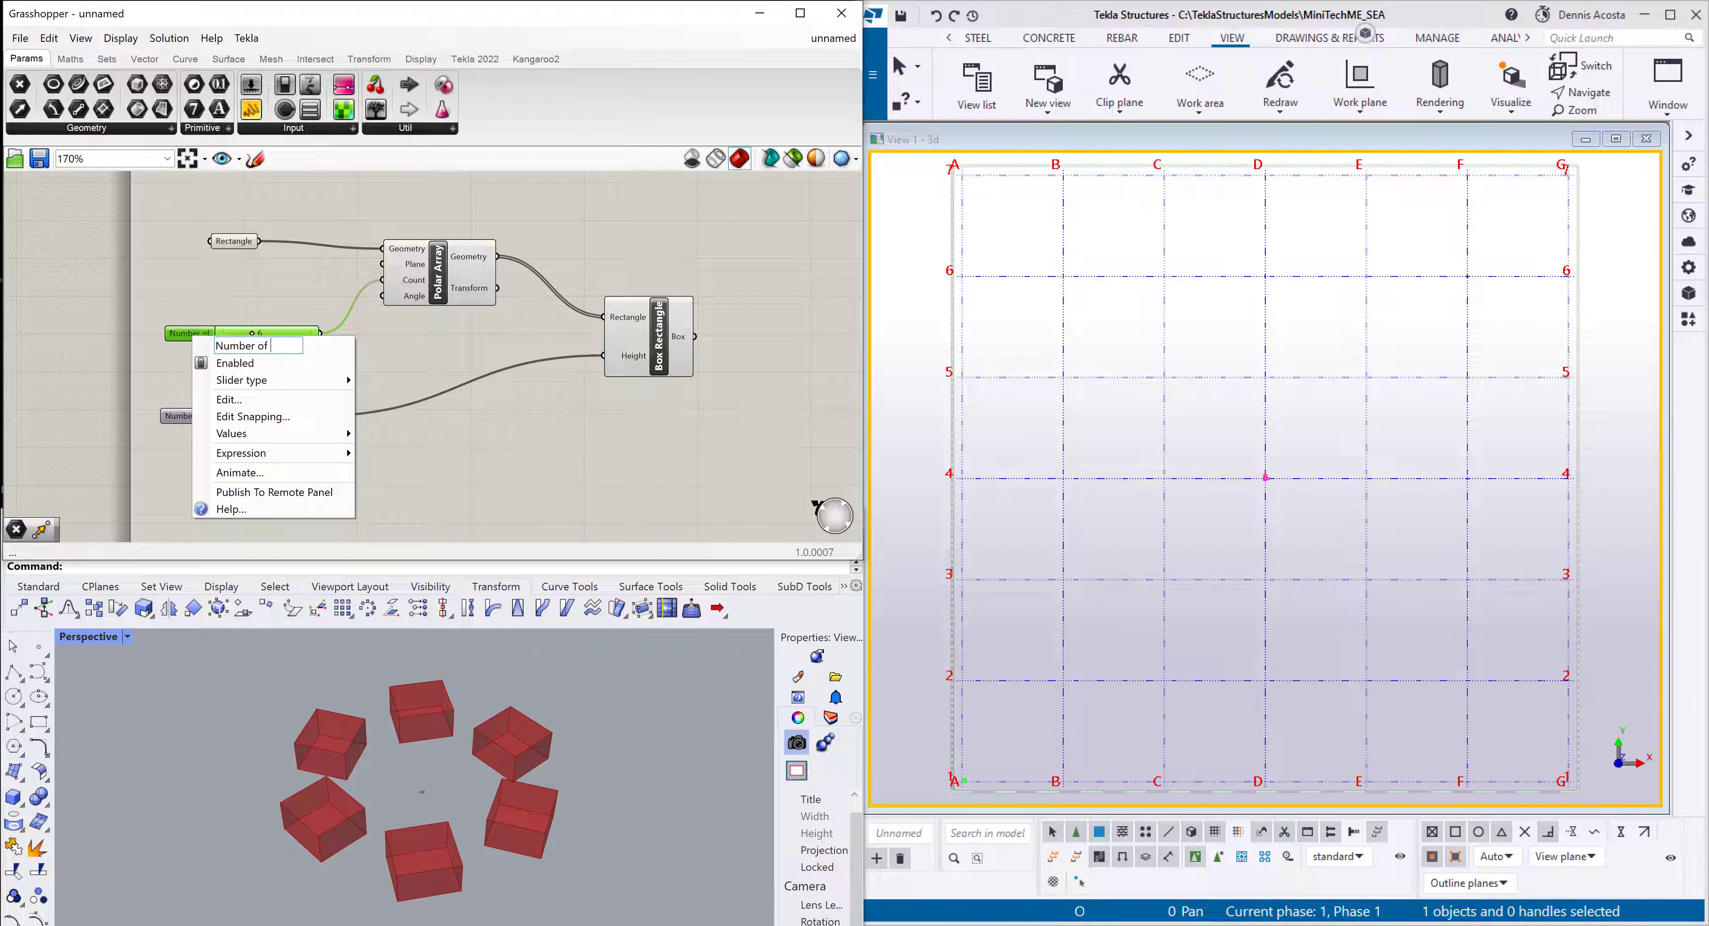
type("footing")
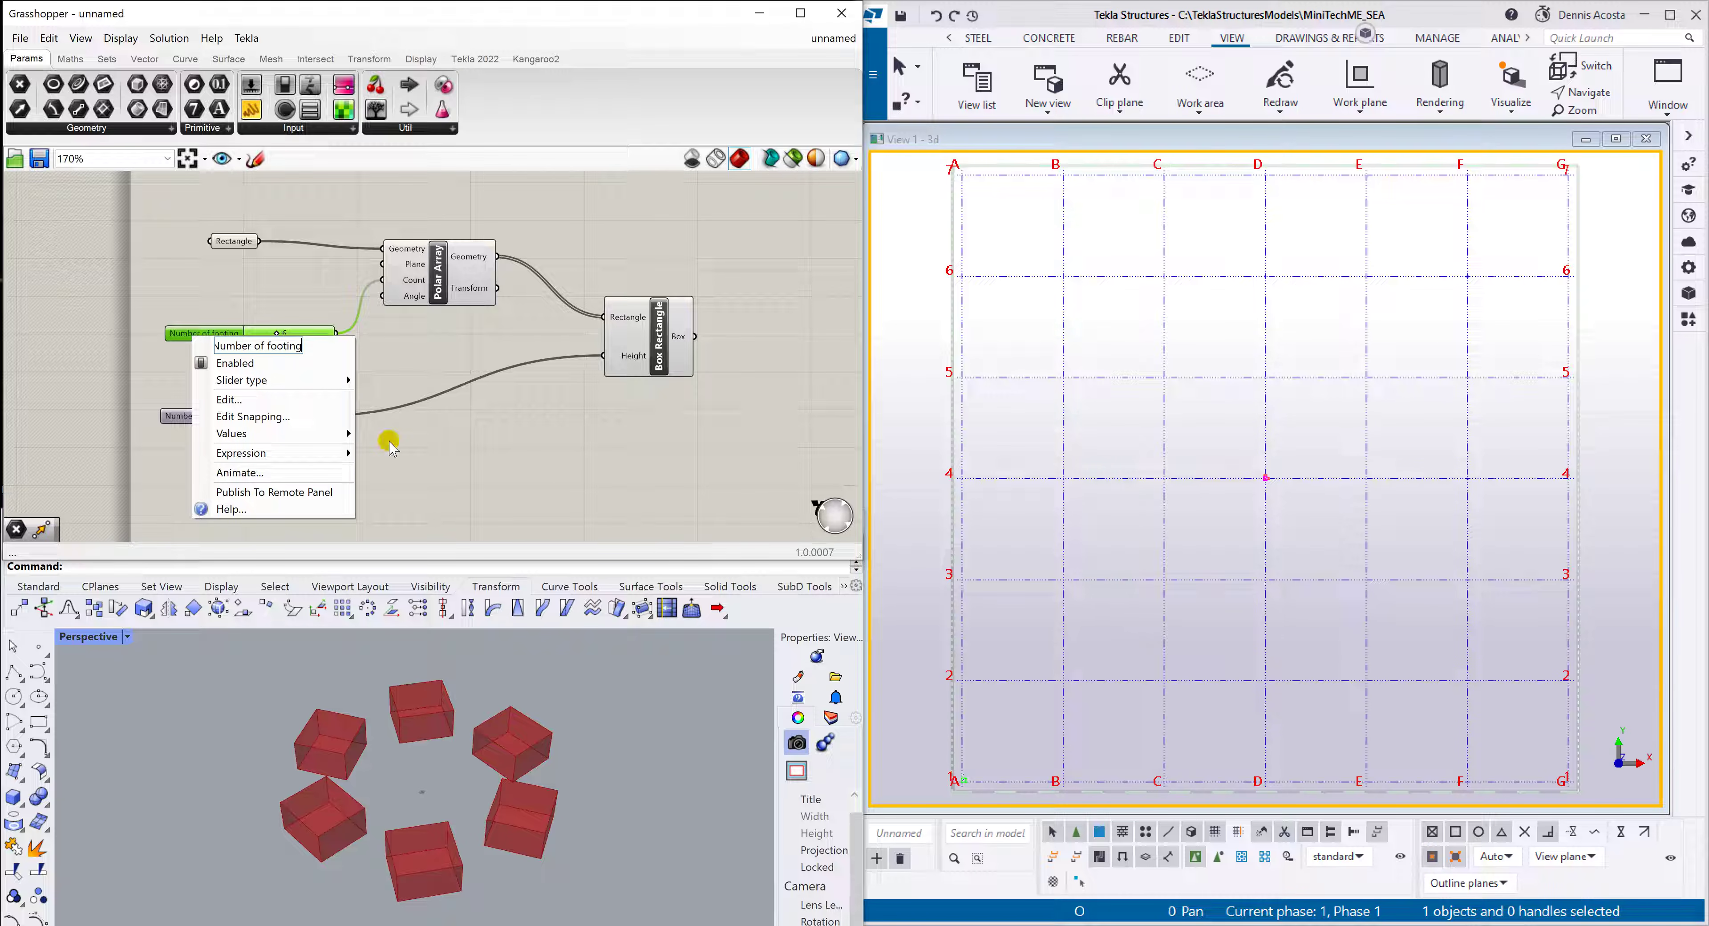
left_click(417, 451)
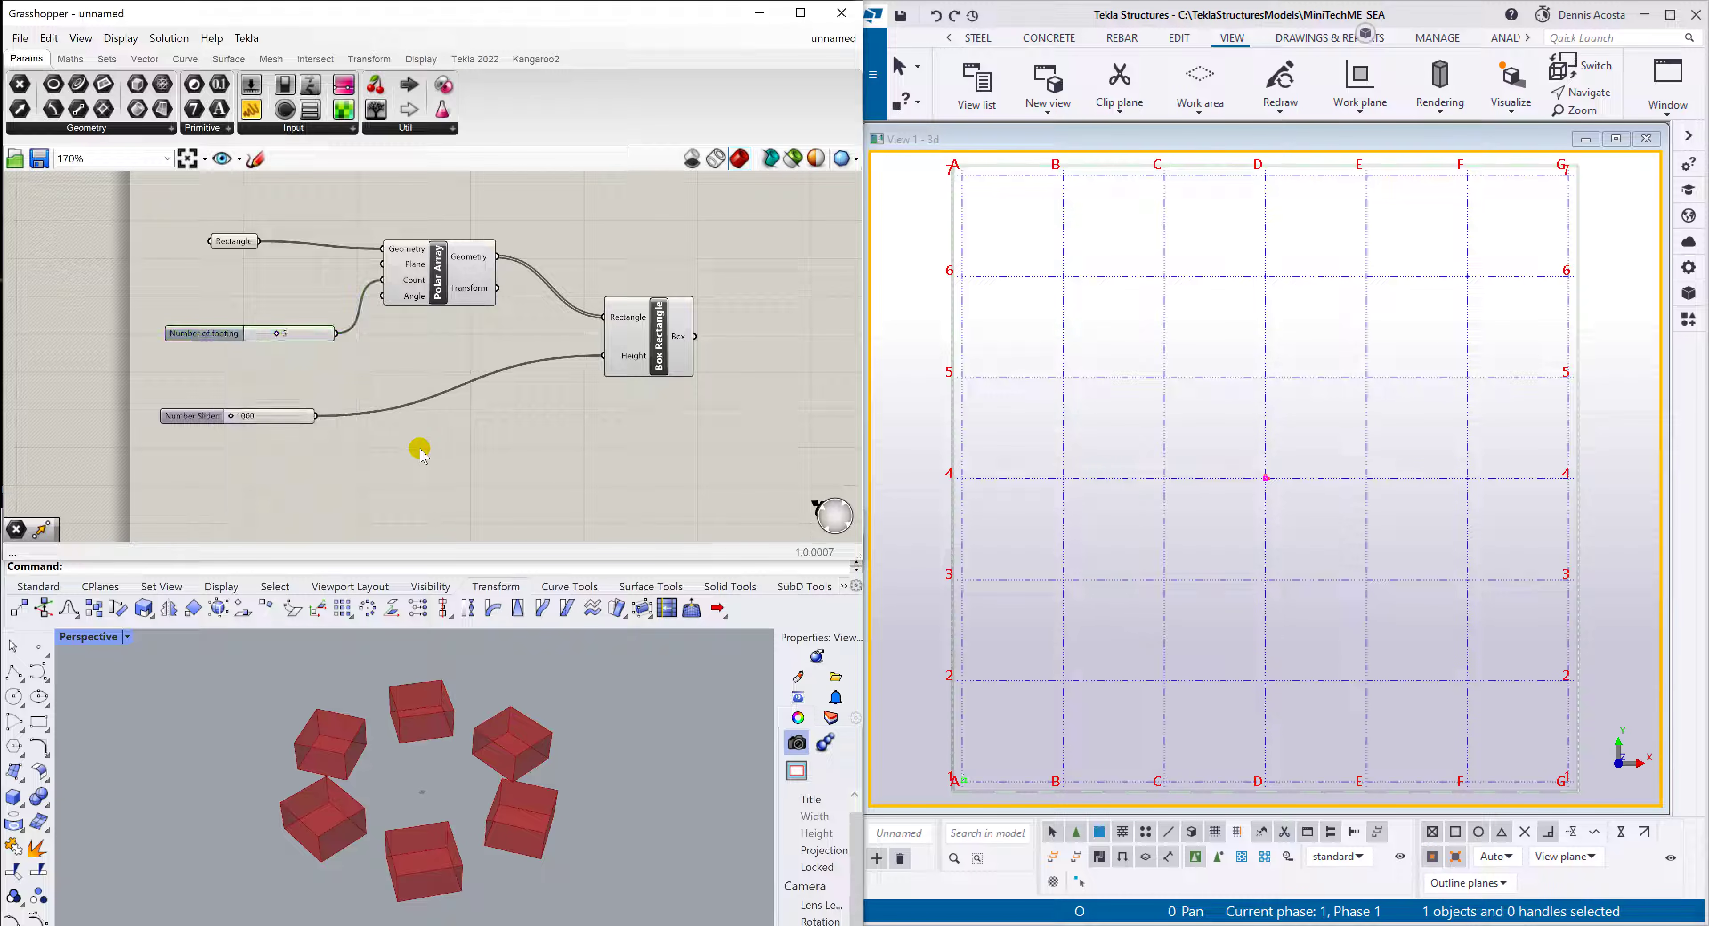
Rename the slider that drives the Box Rectangle's Height to "height of footing"
right_click(199, 420)
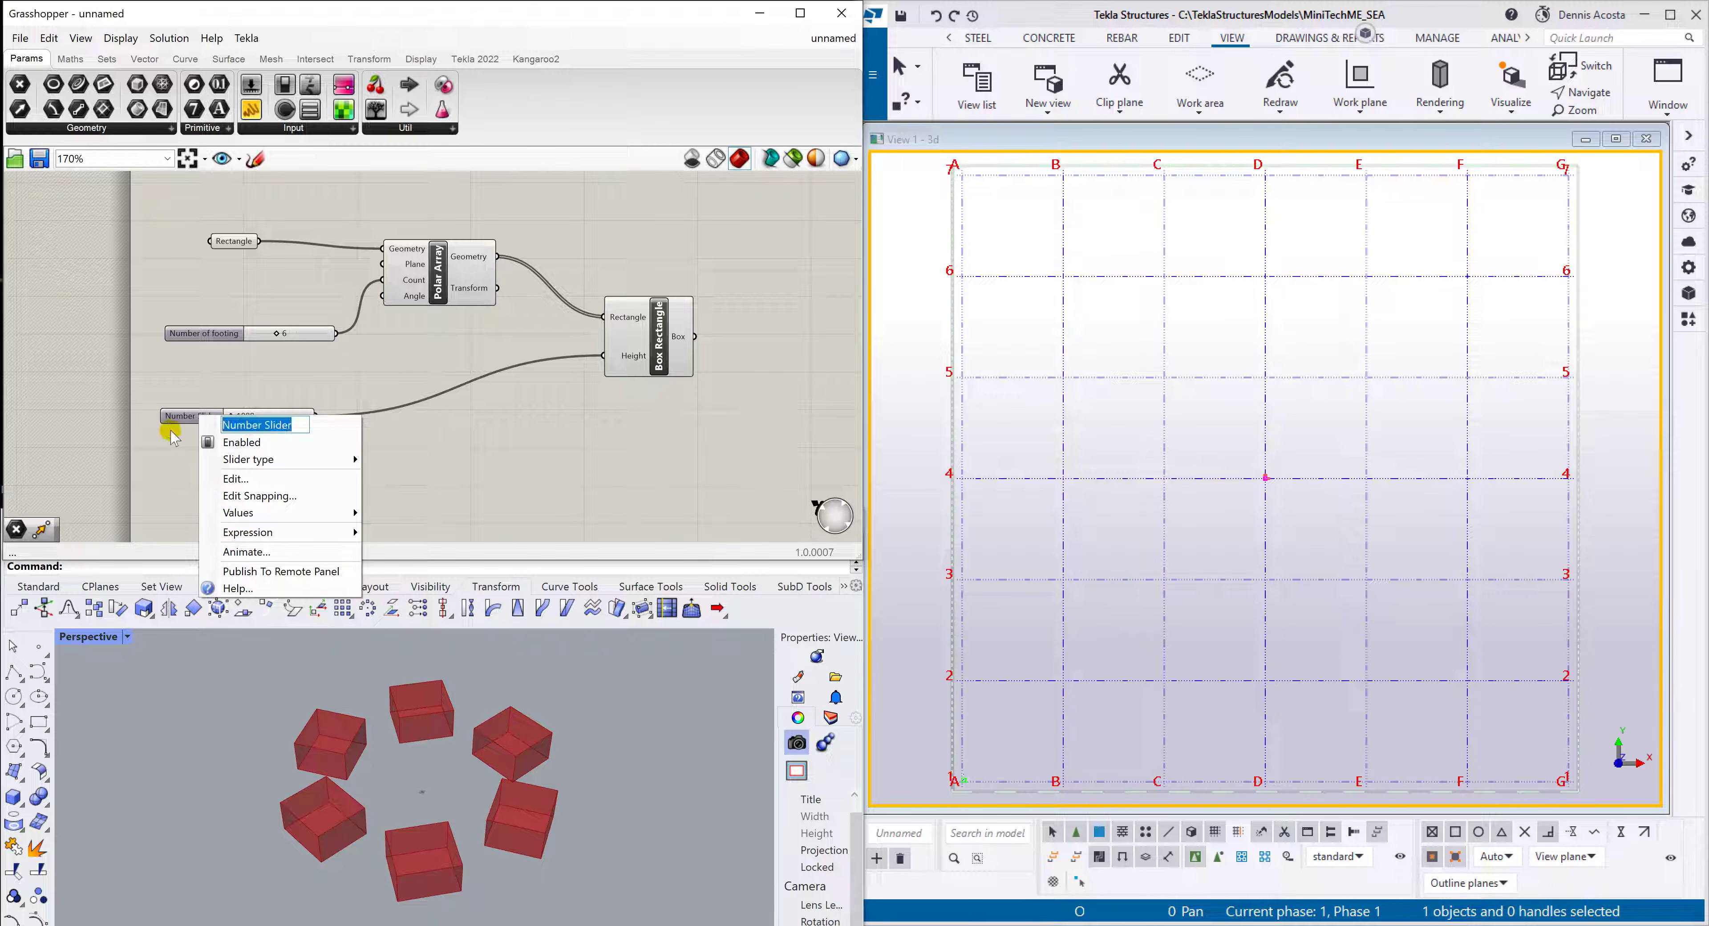
type("height of f")
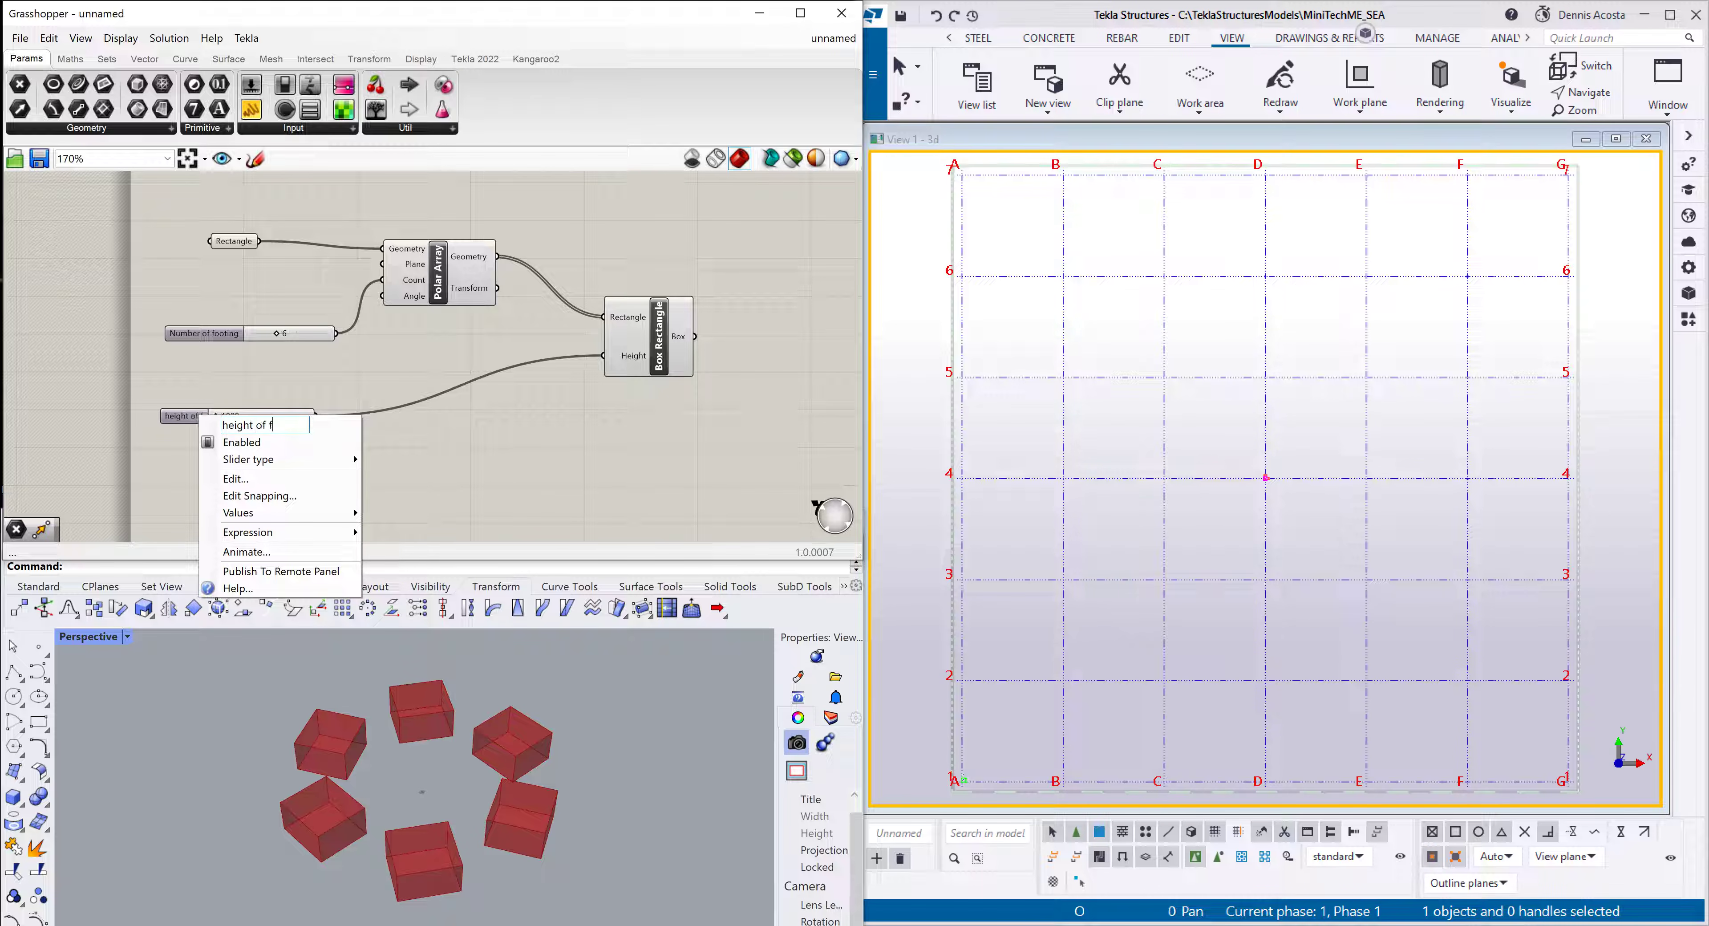
type("ooting")
left_click(171, 432)
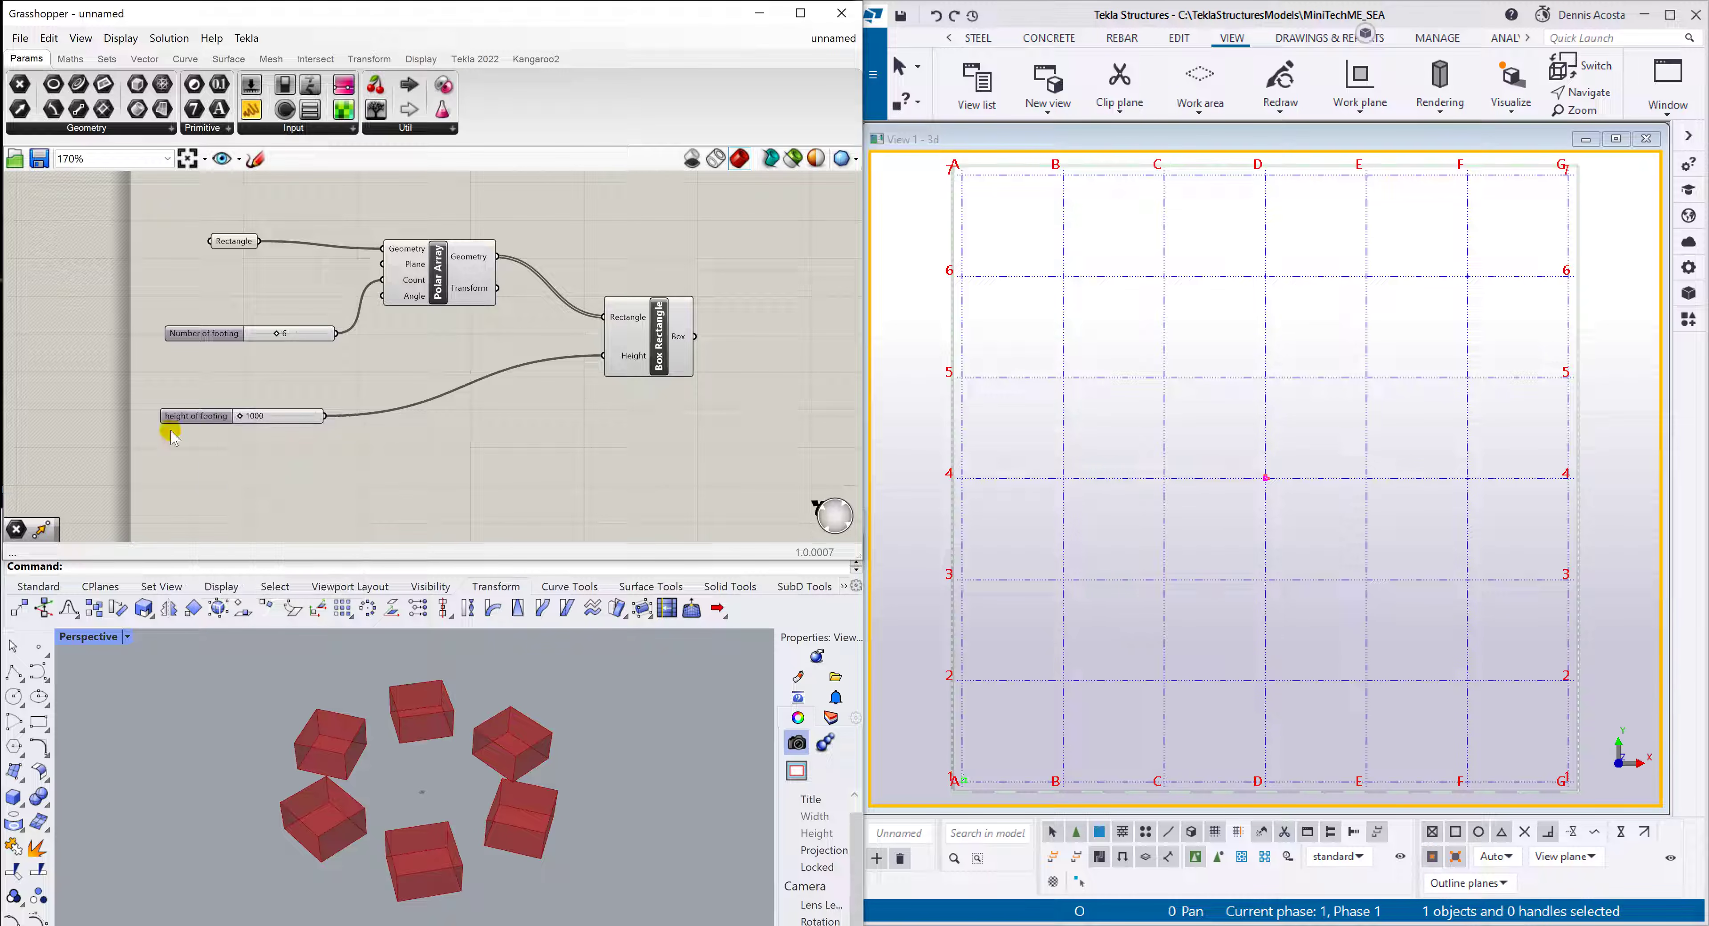
Tidy the canvas by placing the two sliders closer together and spacing the Polar Array and Box Rectangle components farther from them
left_click_drag(198, 336, 189, 369)
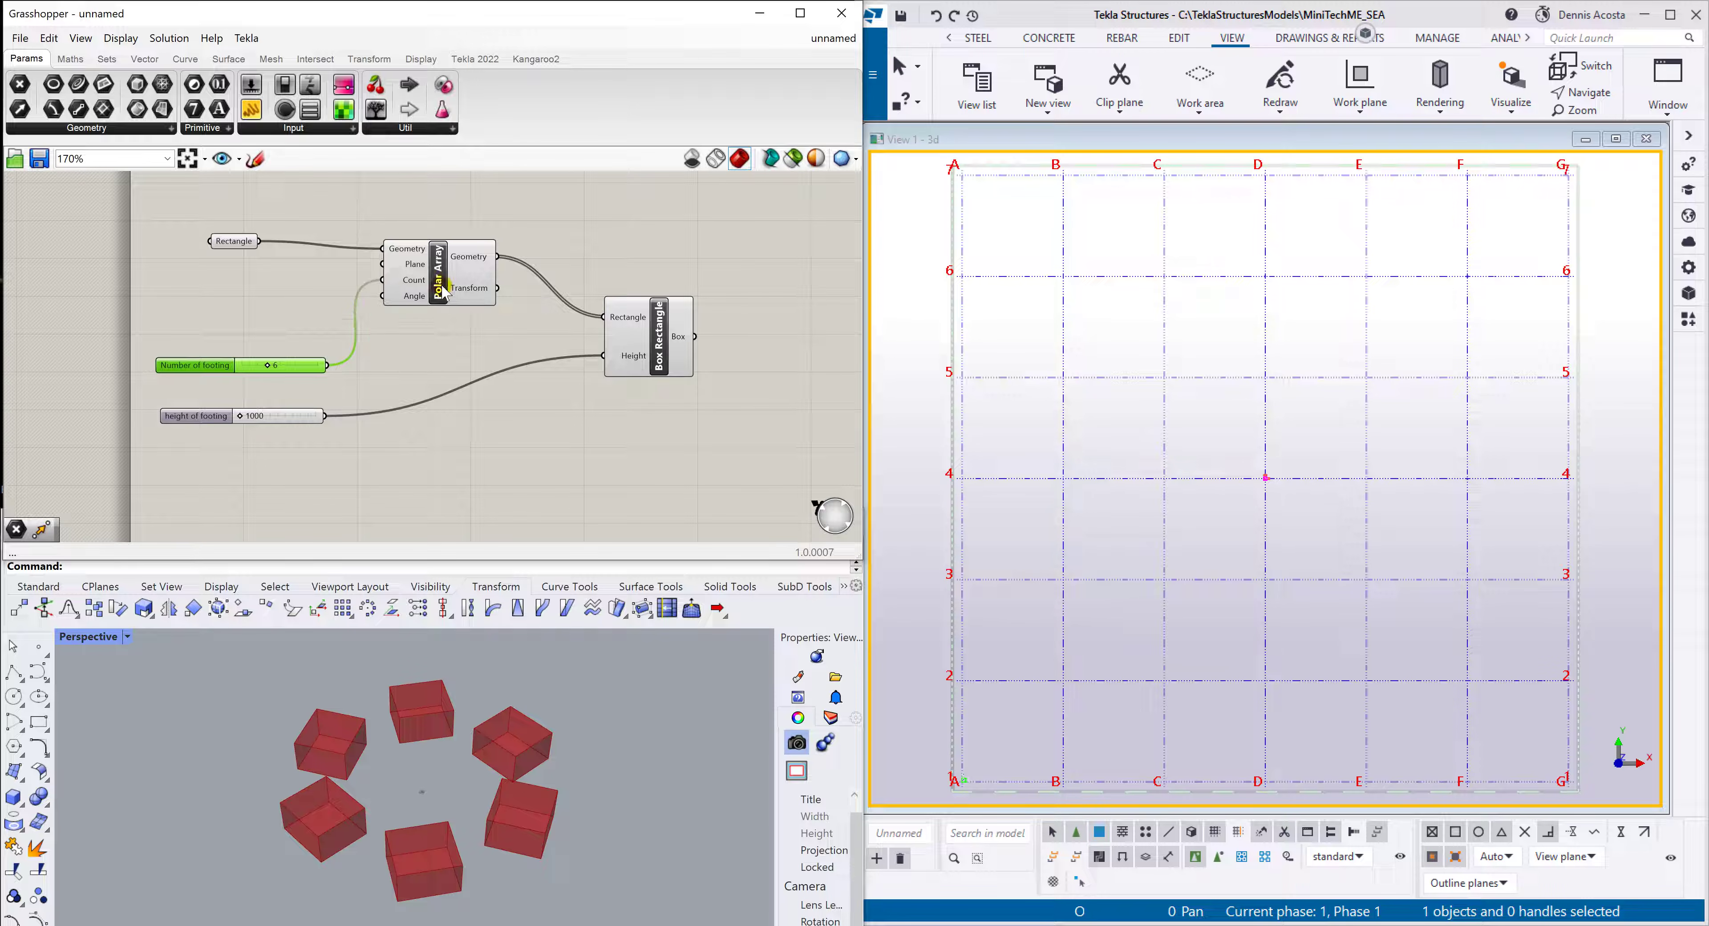
left_click_drag(444, 293, 471, 288)
left_click_drag(659, 320, 687, 325)
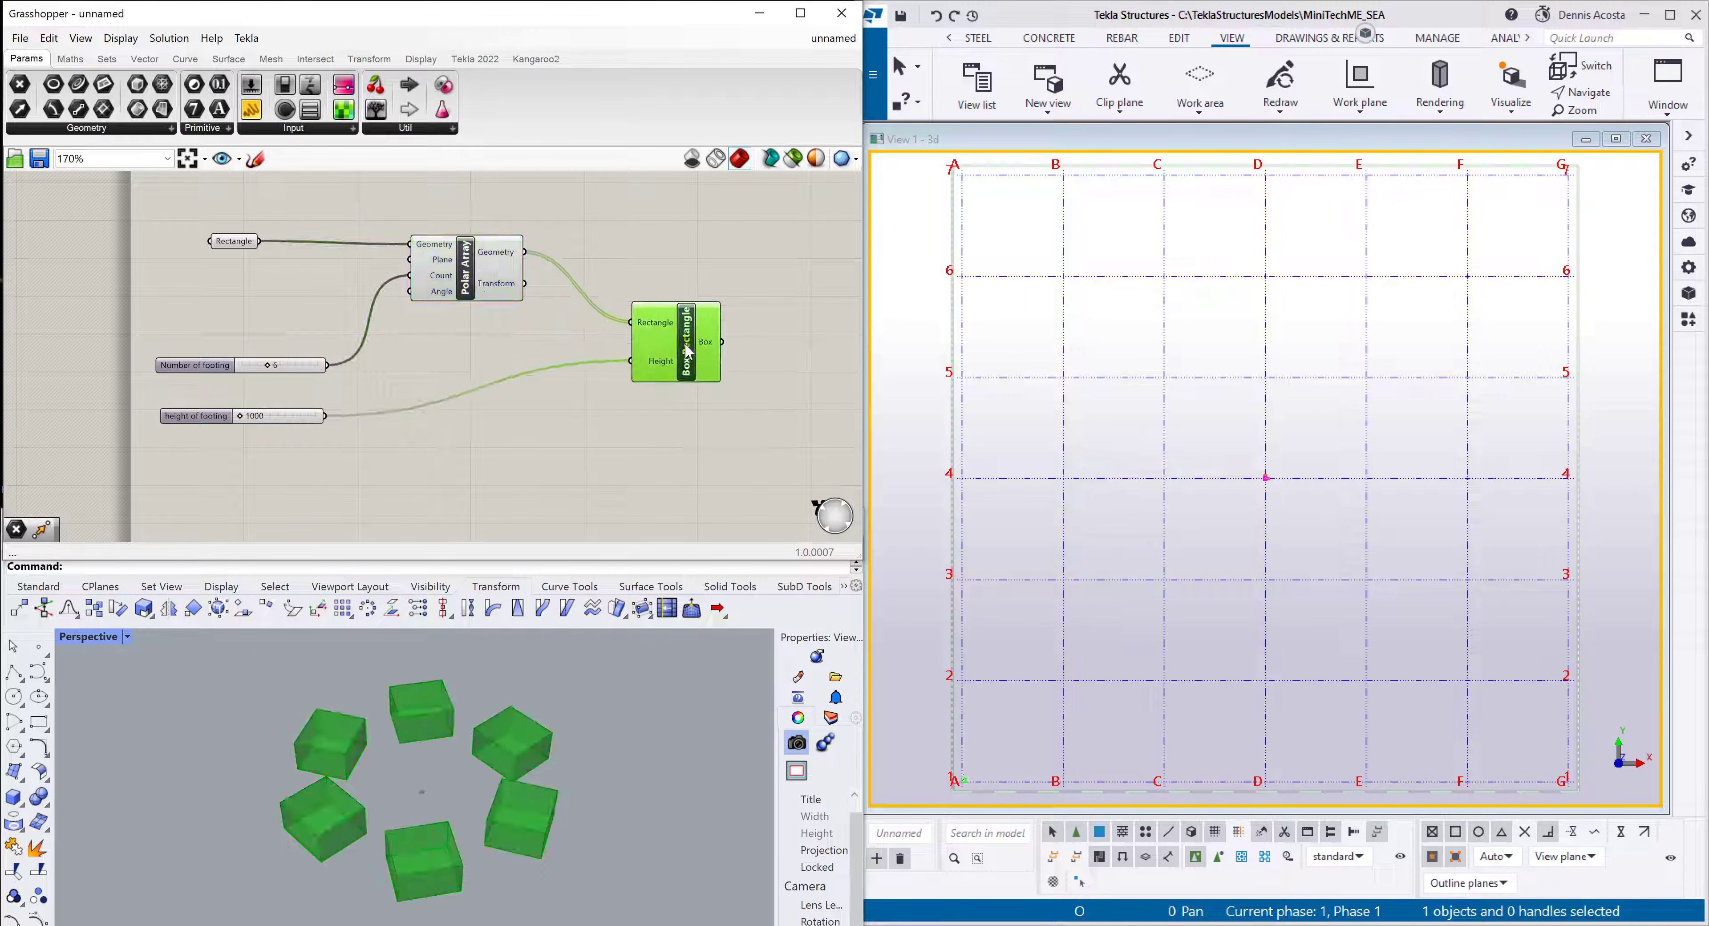
left_click_drag(178, 423, 196, 357)
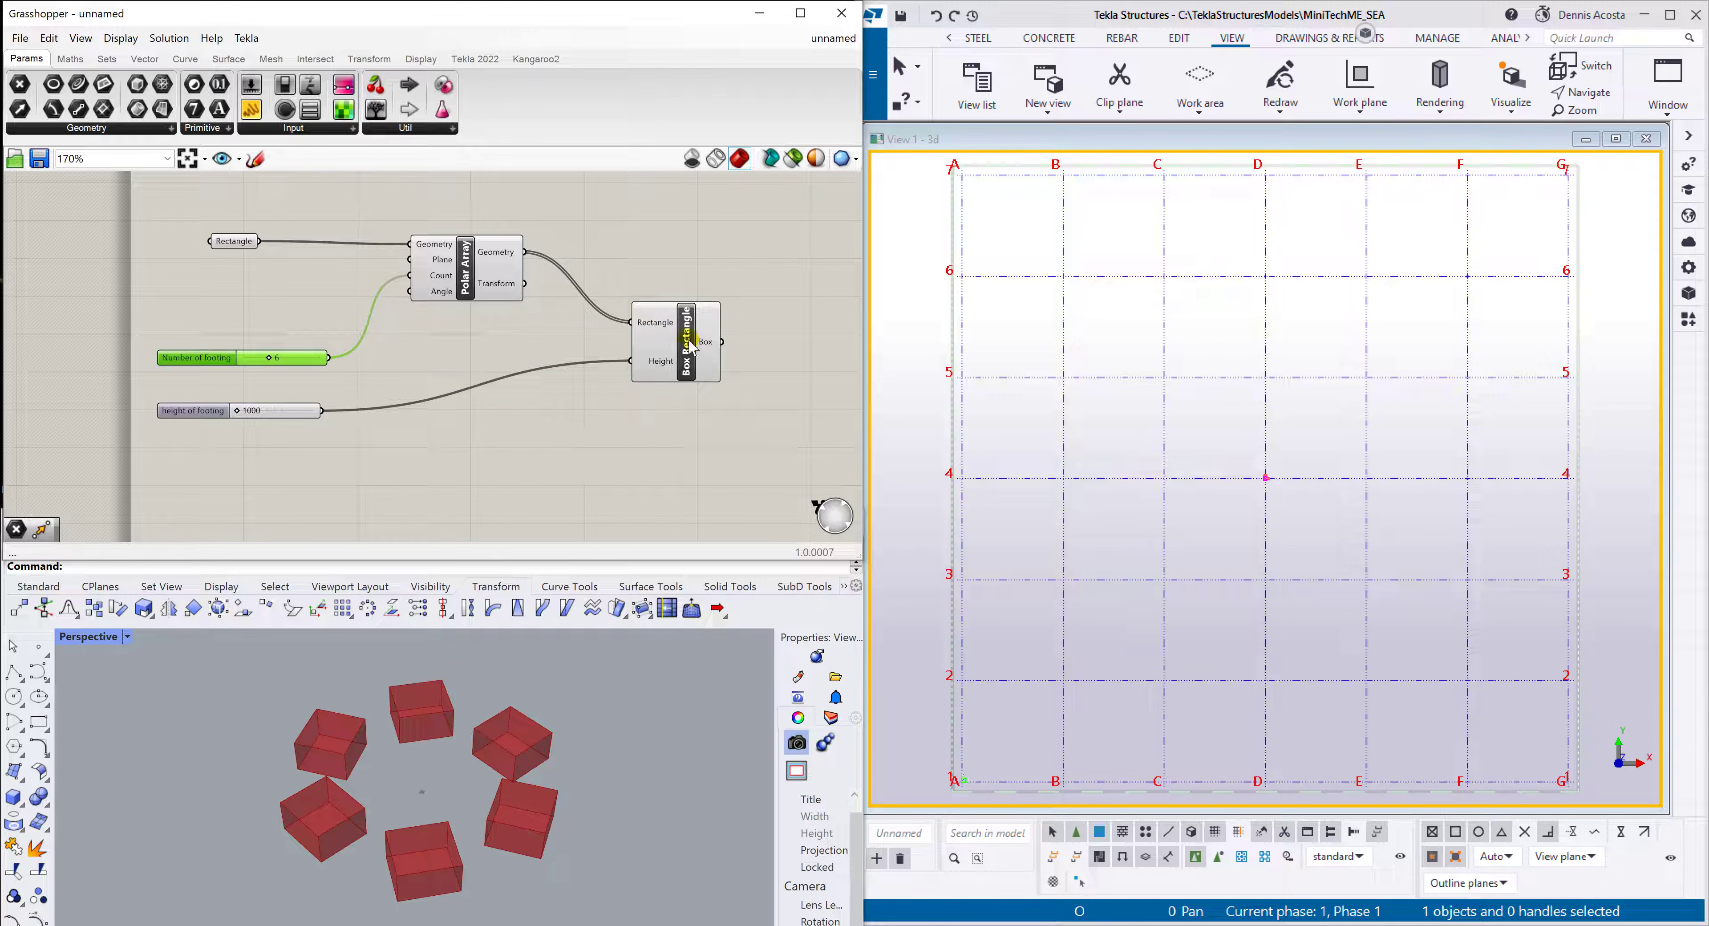
mouse_move(700, 350)
left_mouse_down()
mouse_move(688, 341)
mouse_move(713, 353)
left_mouse_up()
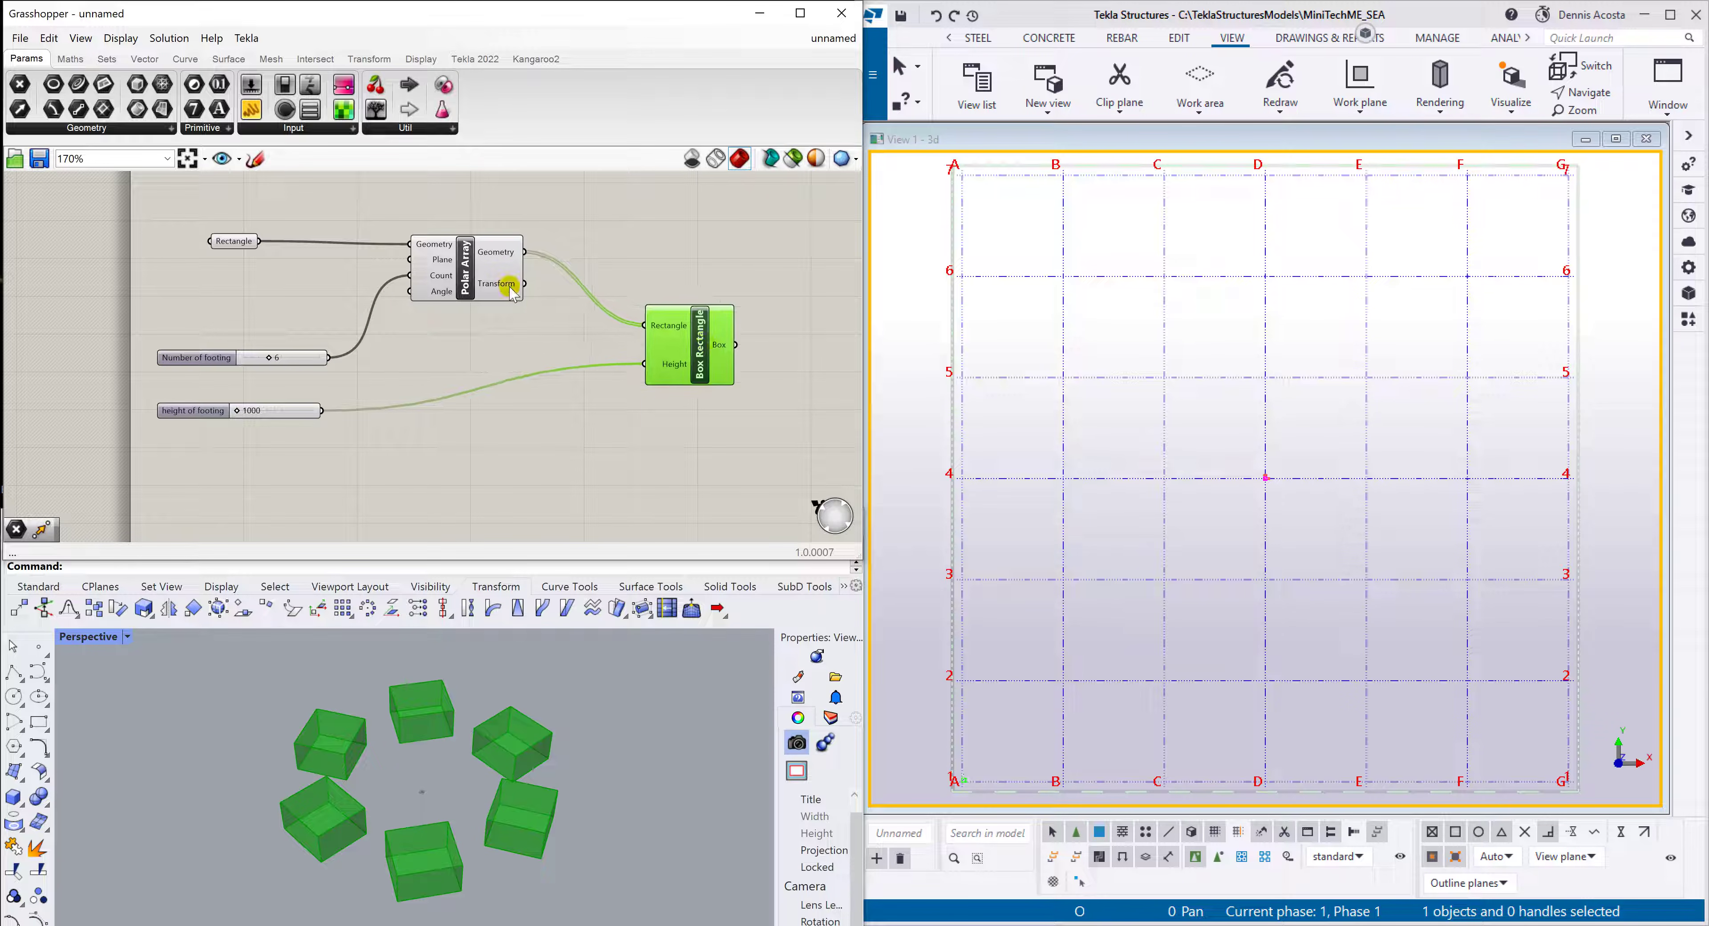
left_click_drag(479, 281, 487, 264)
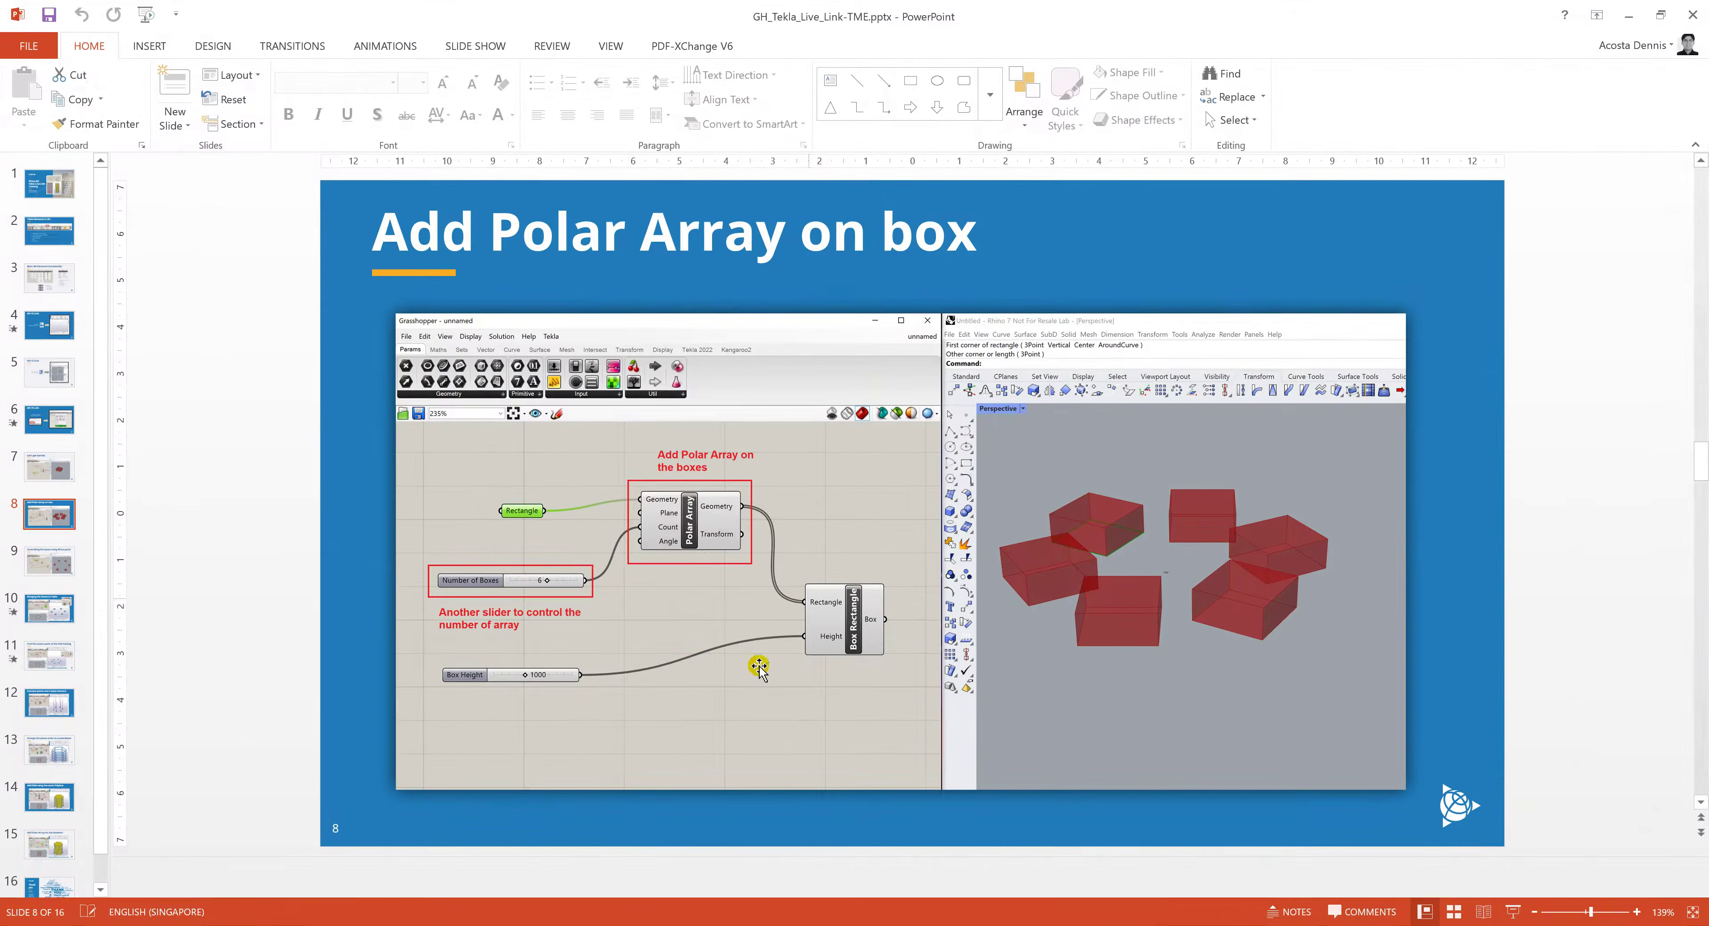
Switch to the GH_Tekla_Live_Link-TME.pptx presentation in PowerPoint and view slide 9
left_click(84, 561)
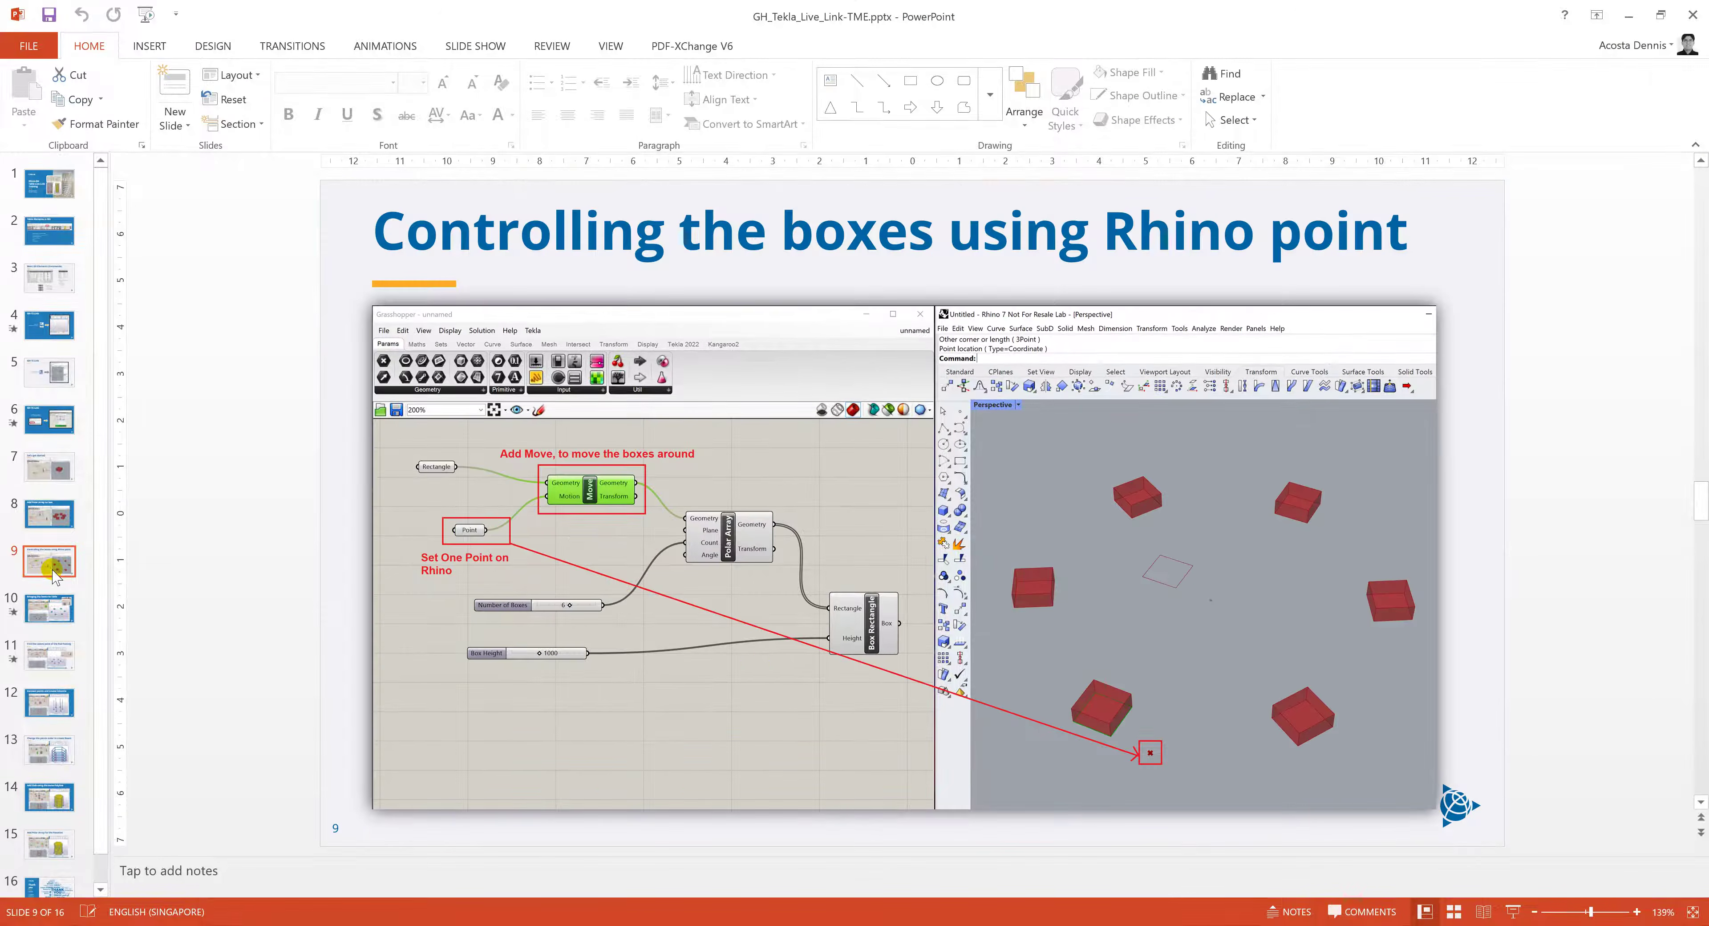
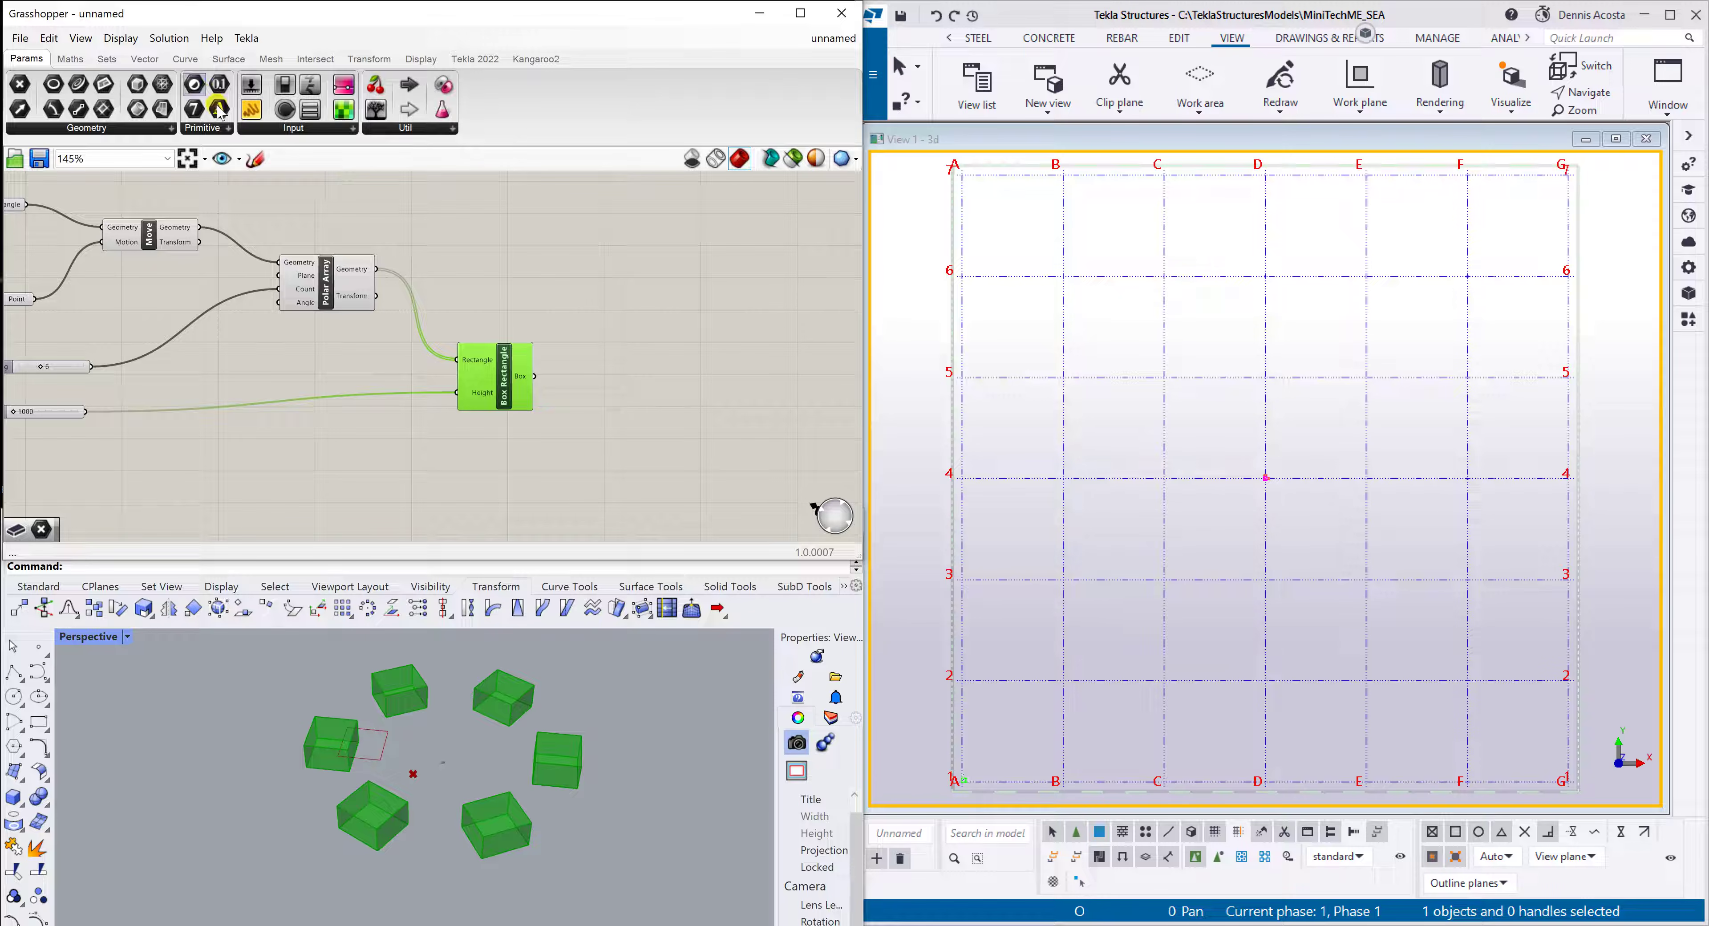
Add a Tekla Slab component in Grasshopper, feeding its Profile from the footing height slider and its Boundary from the Polar Array's Geometry output
left_click(470, 61)
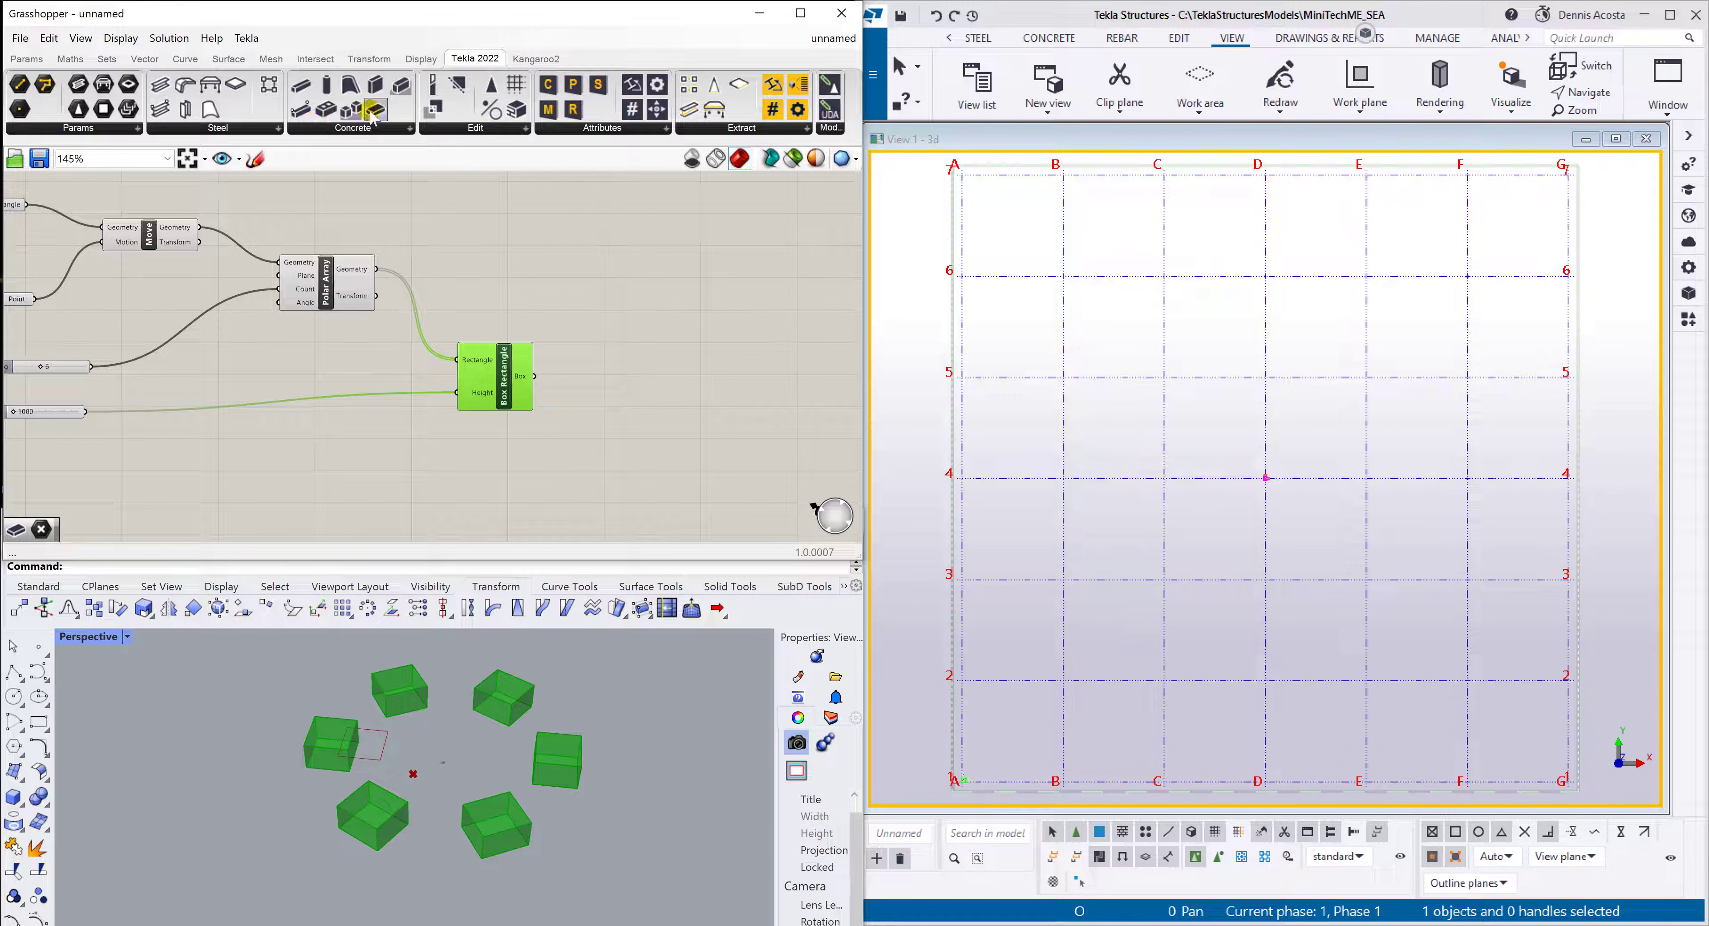
left_click_drag(372, 118, 721, 308)
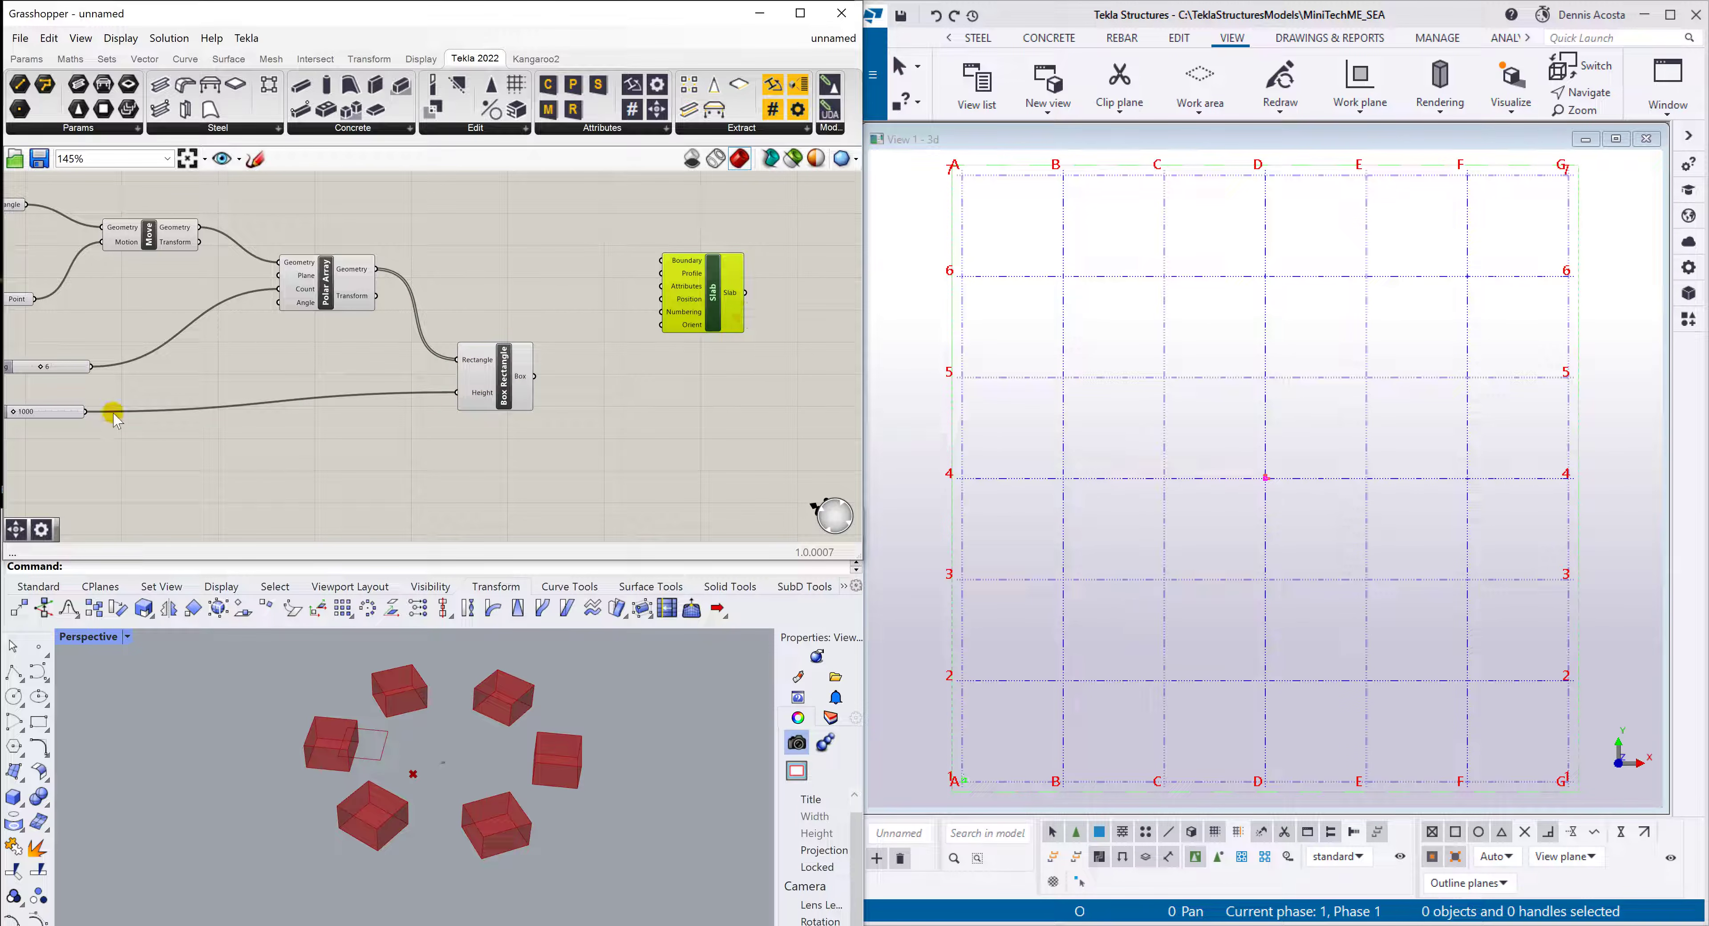
left_click_drag(113, 417, 661, 274)
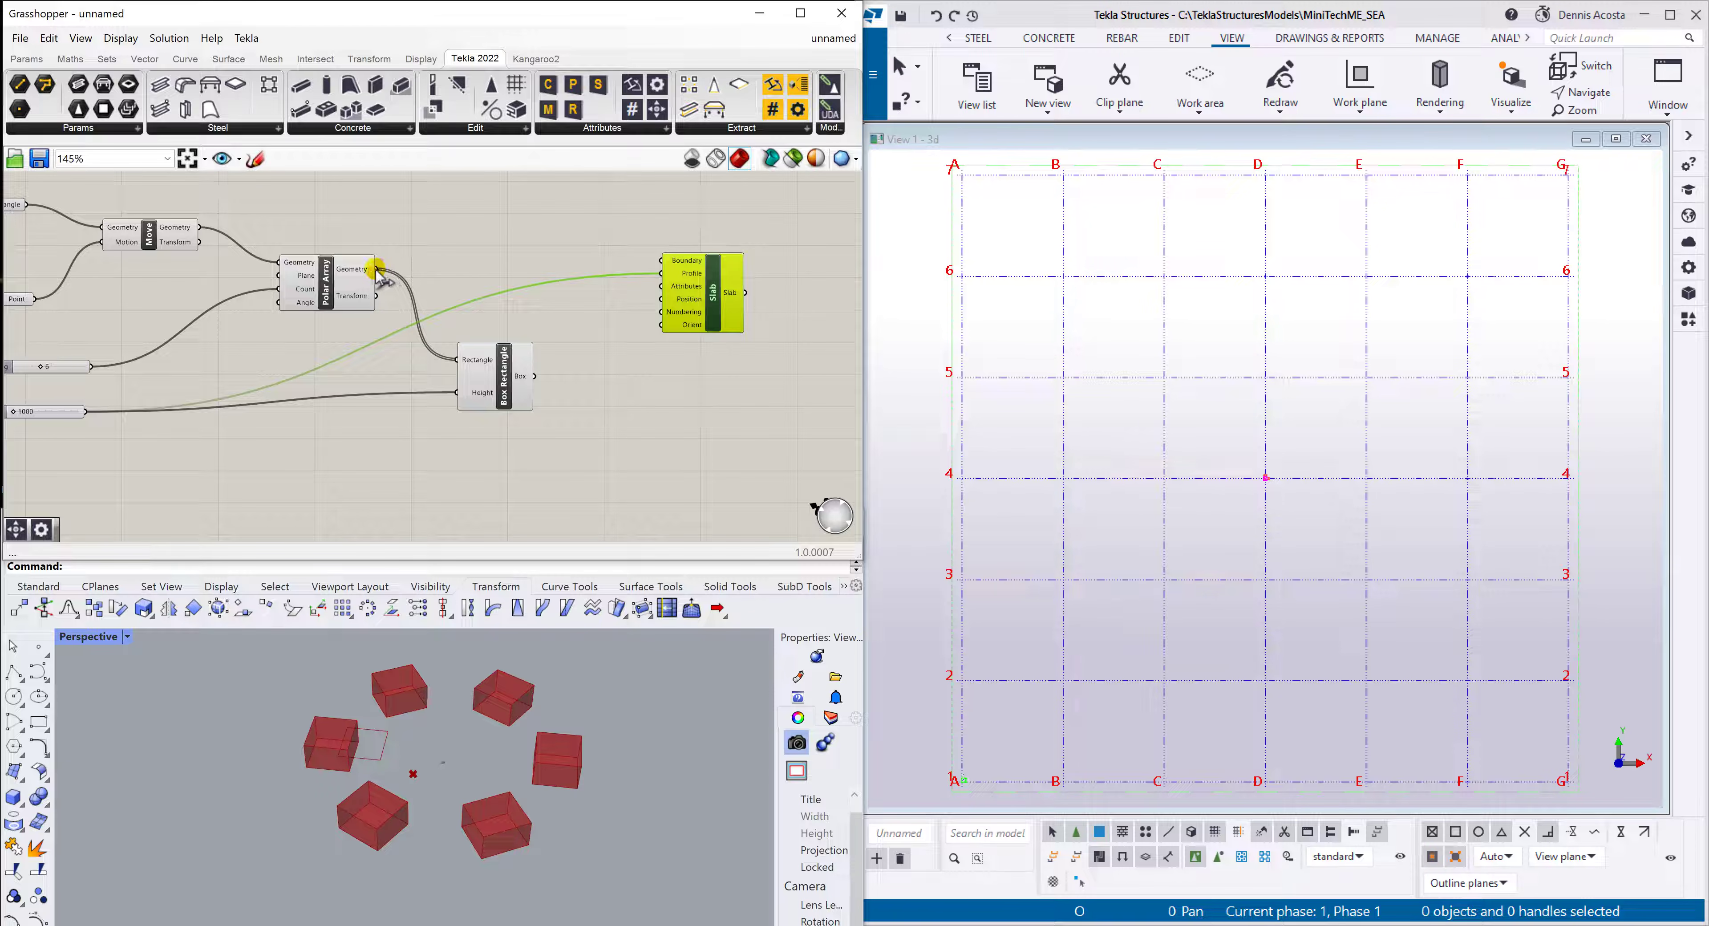
left_click_drag(380, 274, 657, 261)
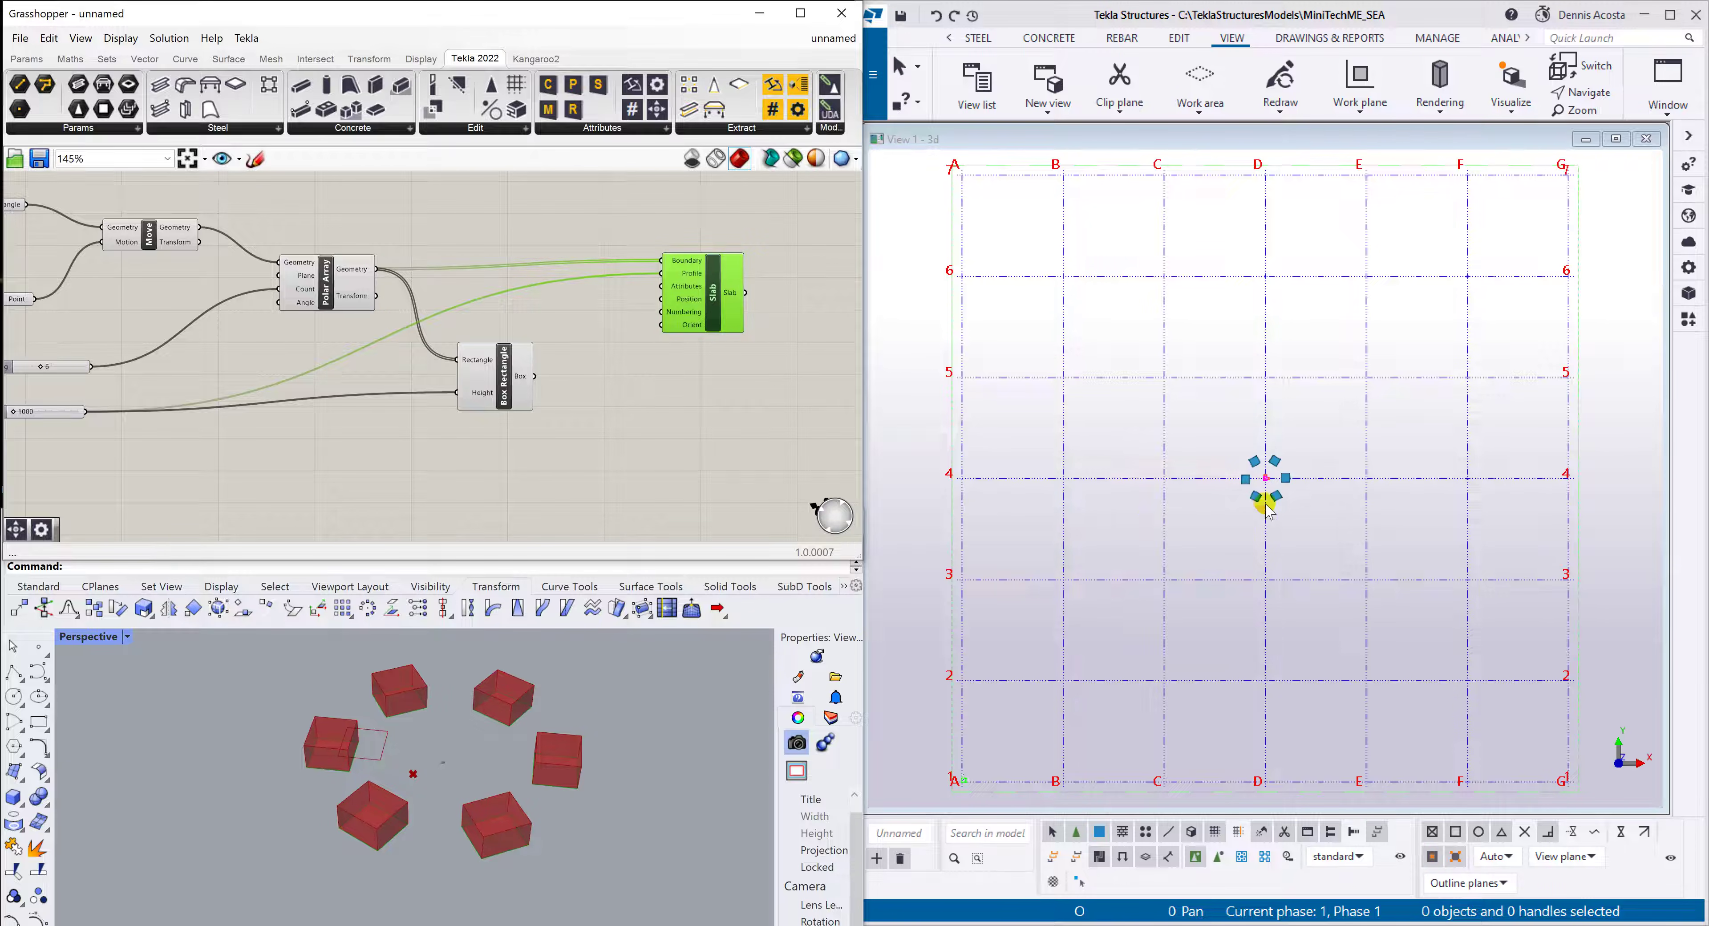
Examine the slabs around grid intersection D-4 in the Tekla Structures 3D view, close up and from an oblique angle
scroll(1267, 491, "up", 10)
scroll(1280, 472, "down", 8)
middle_click_drag(1229, 614, 1286, 351, "ctrl")
scroll(1209, 501, "up", 3)
scroll(1205, 503, "down", 1)
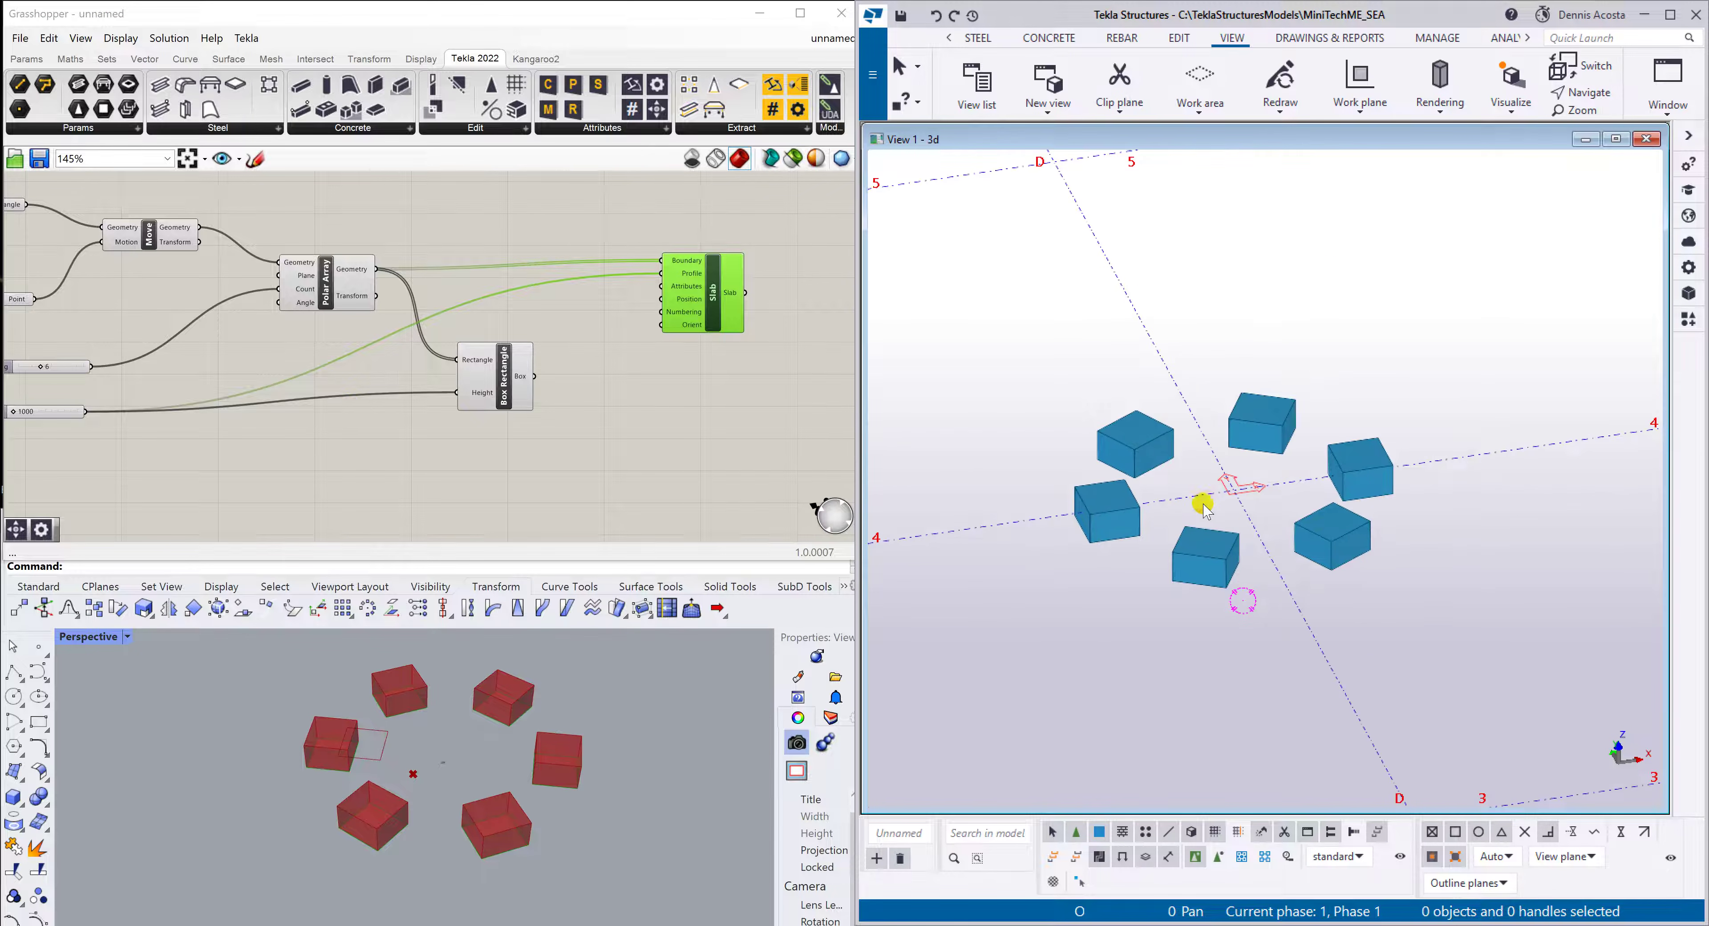
scroll(351, 411, "down", 2)
scroll(100, 384, "up", 2)
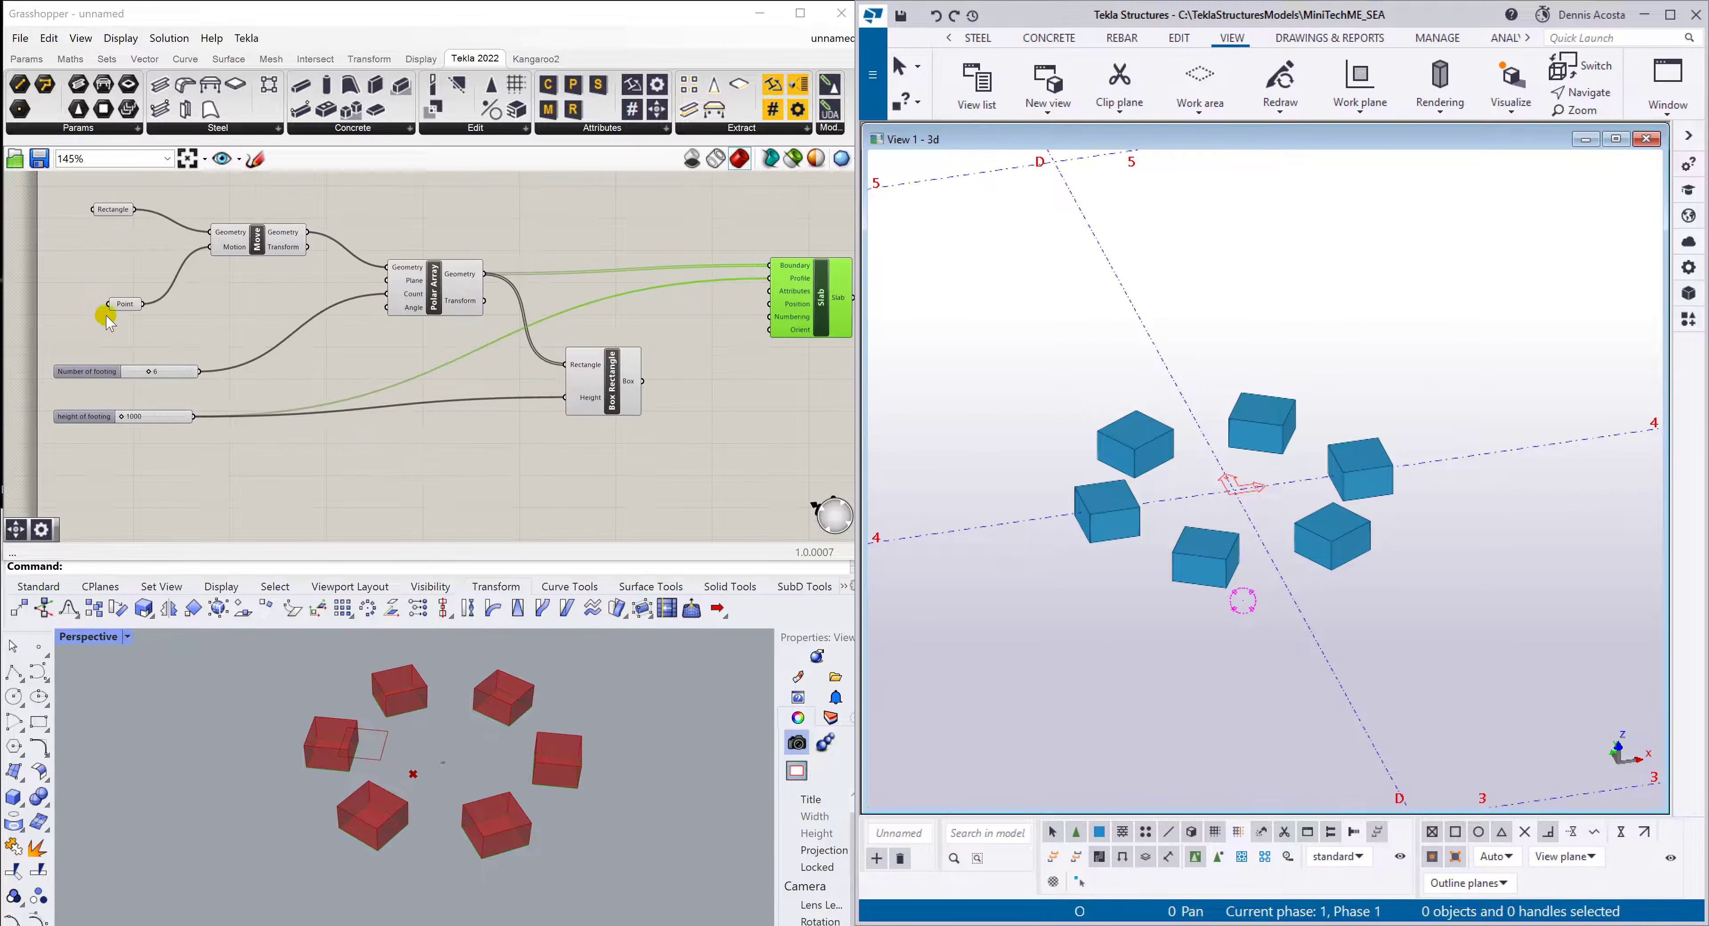
Move the Rhino point referenced by the Point parameter along the negative X axis to spread the boxes and Tekla slabs apart
left_click(123, 305)
left_click(423, 781)
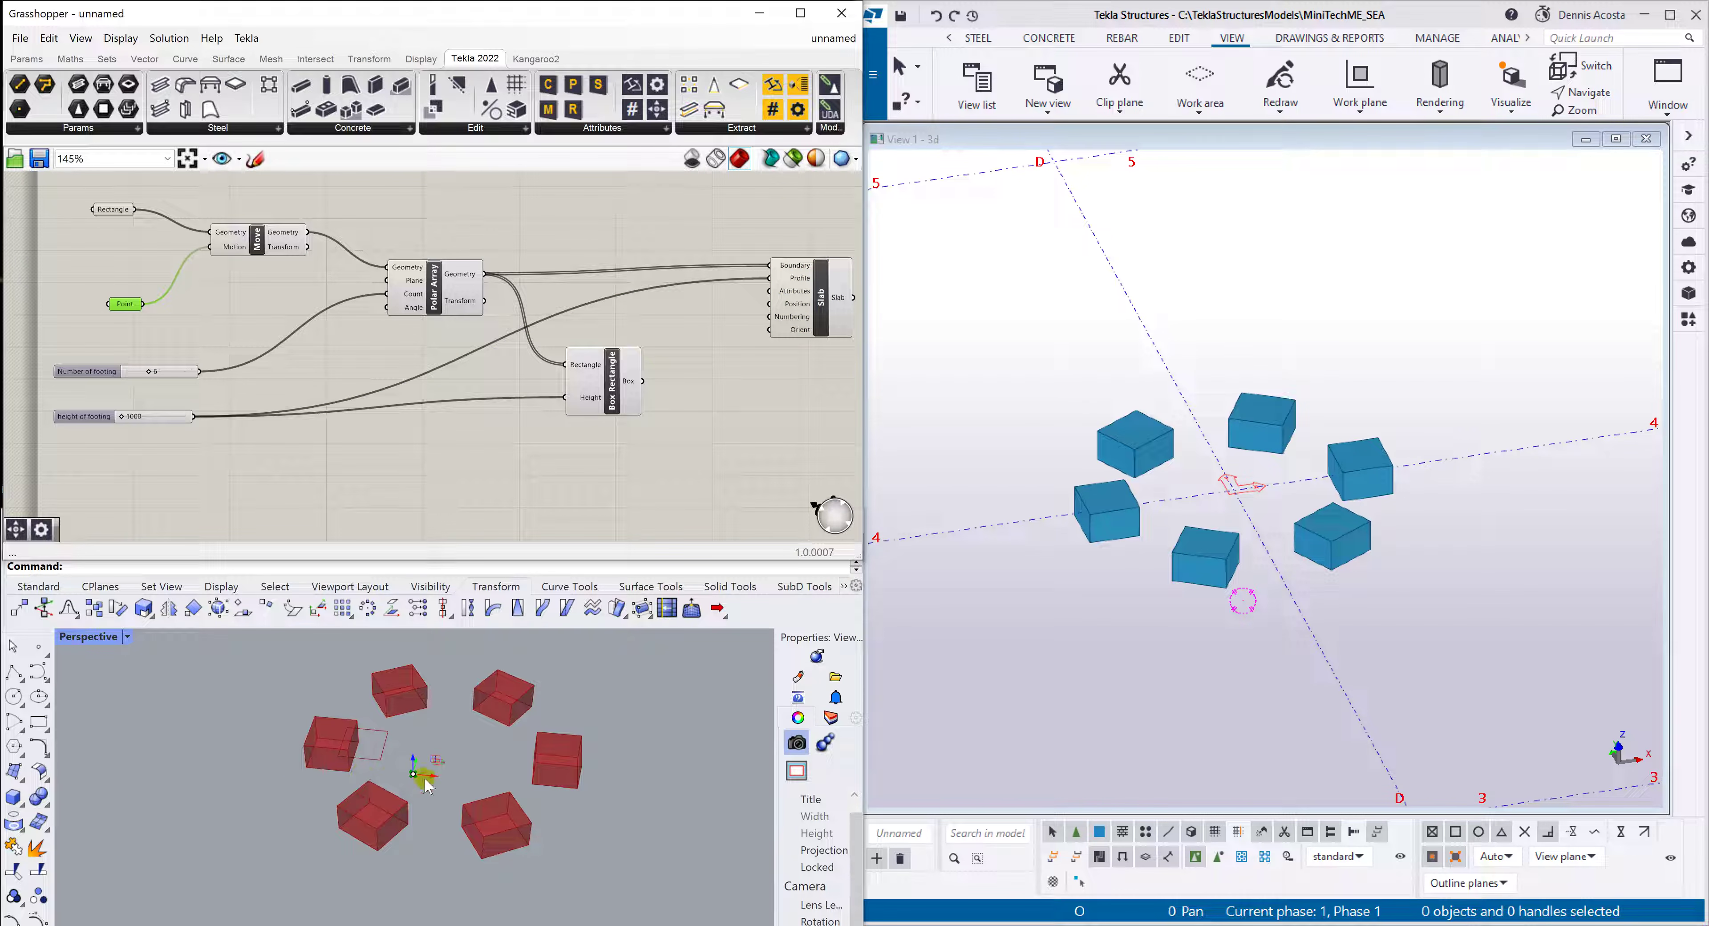
left_click_drag(413, 781, 323, 783)
Check the thickness of one of the slabs in its Tekla Structures properties, and return to the Grasshopper definition
left_click(1042, 414)
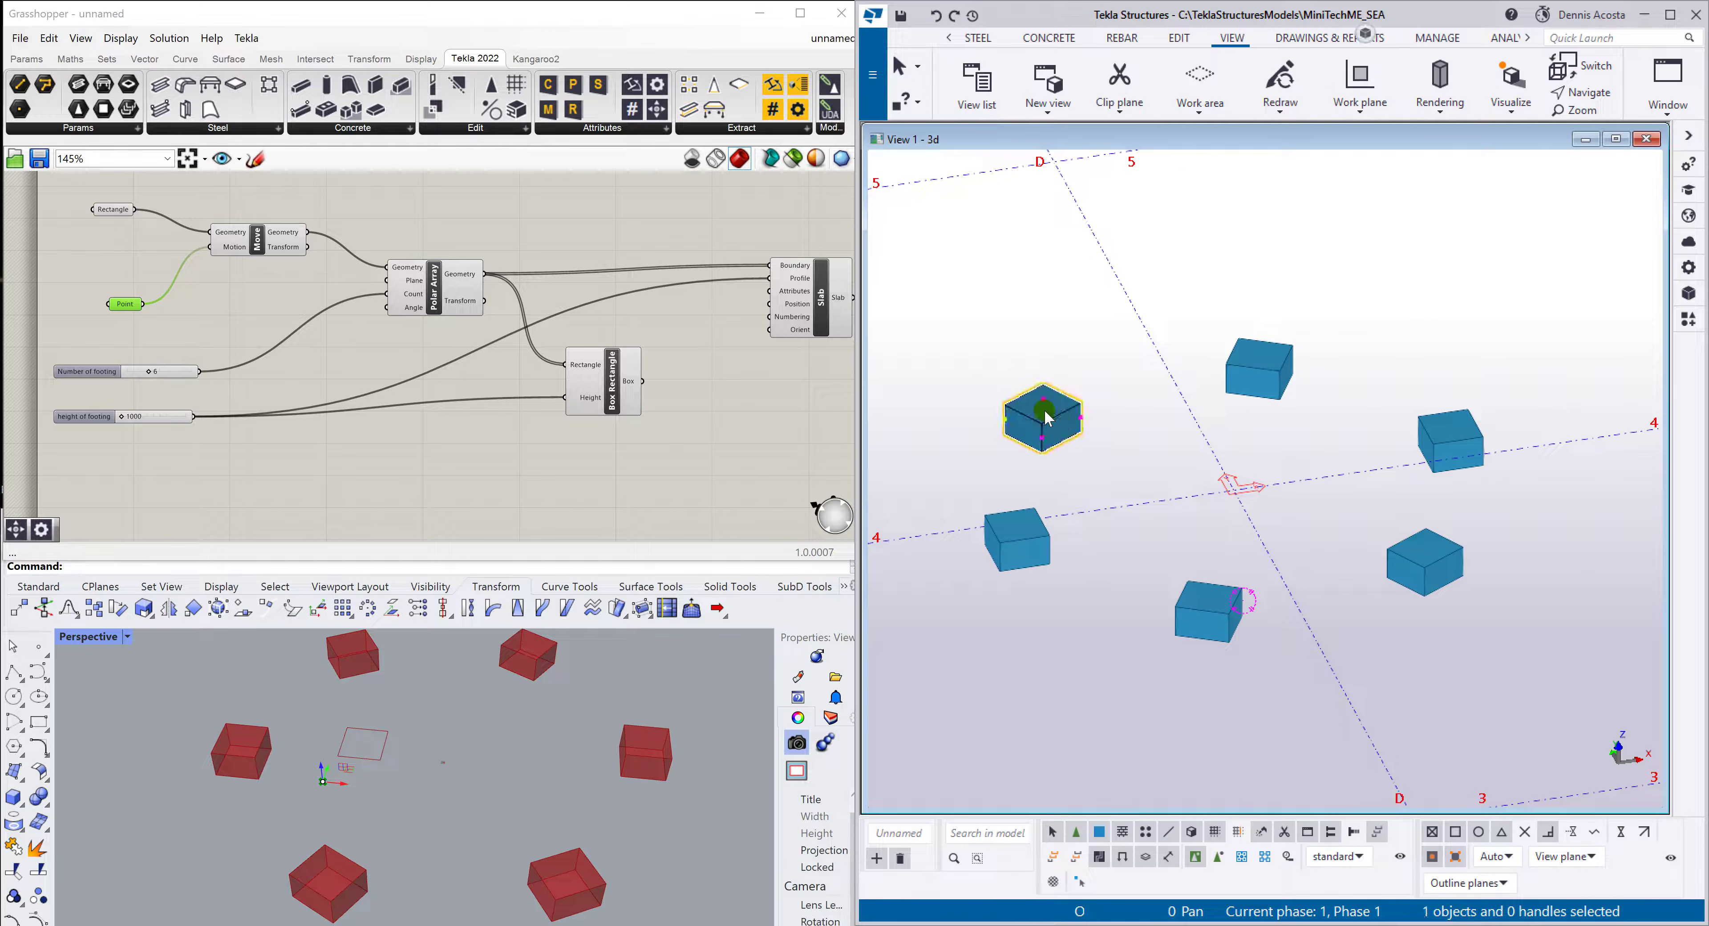
double_click(1060, 426)
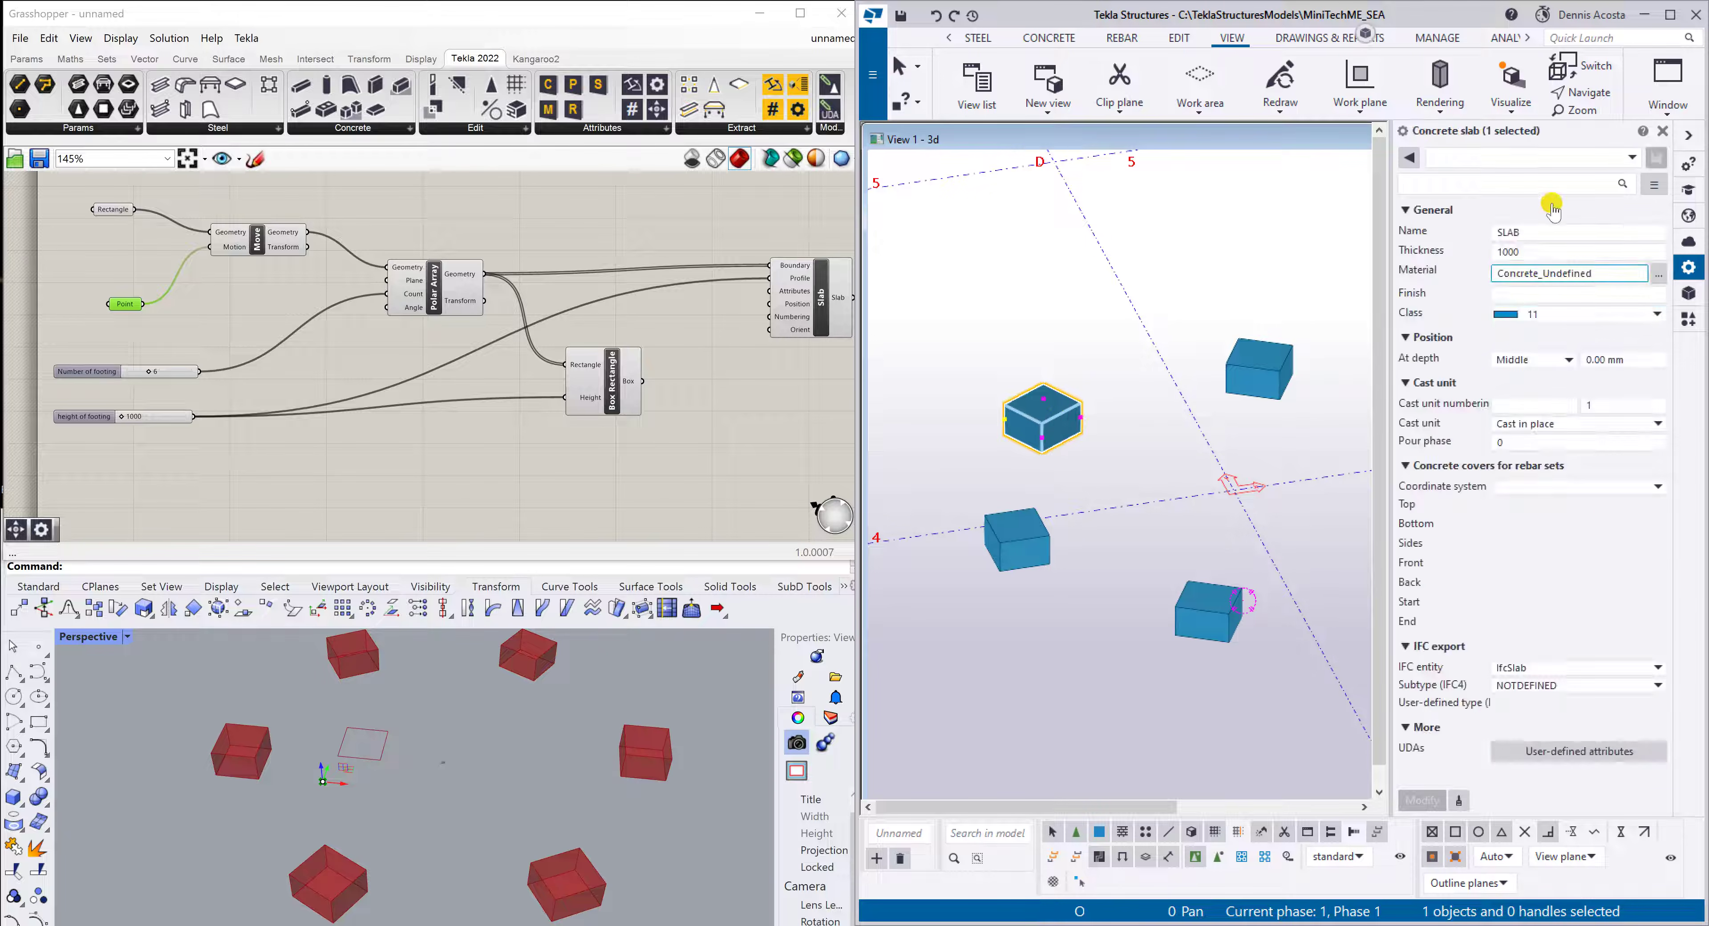
left_click(1536, 249)
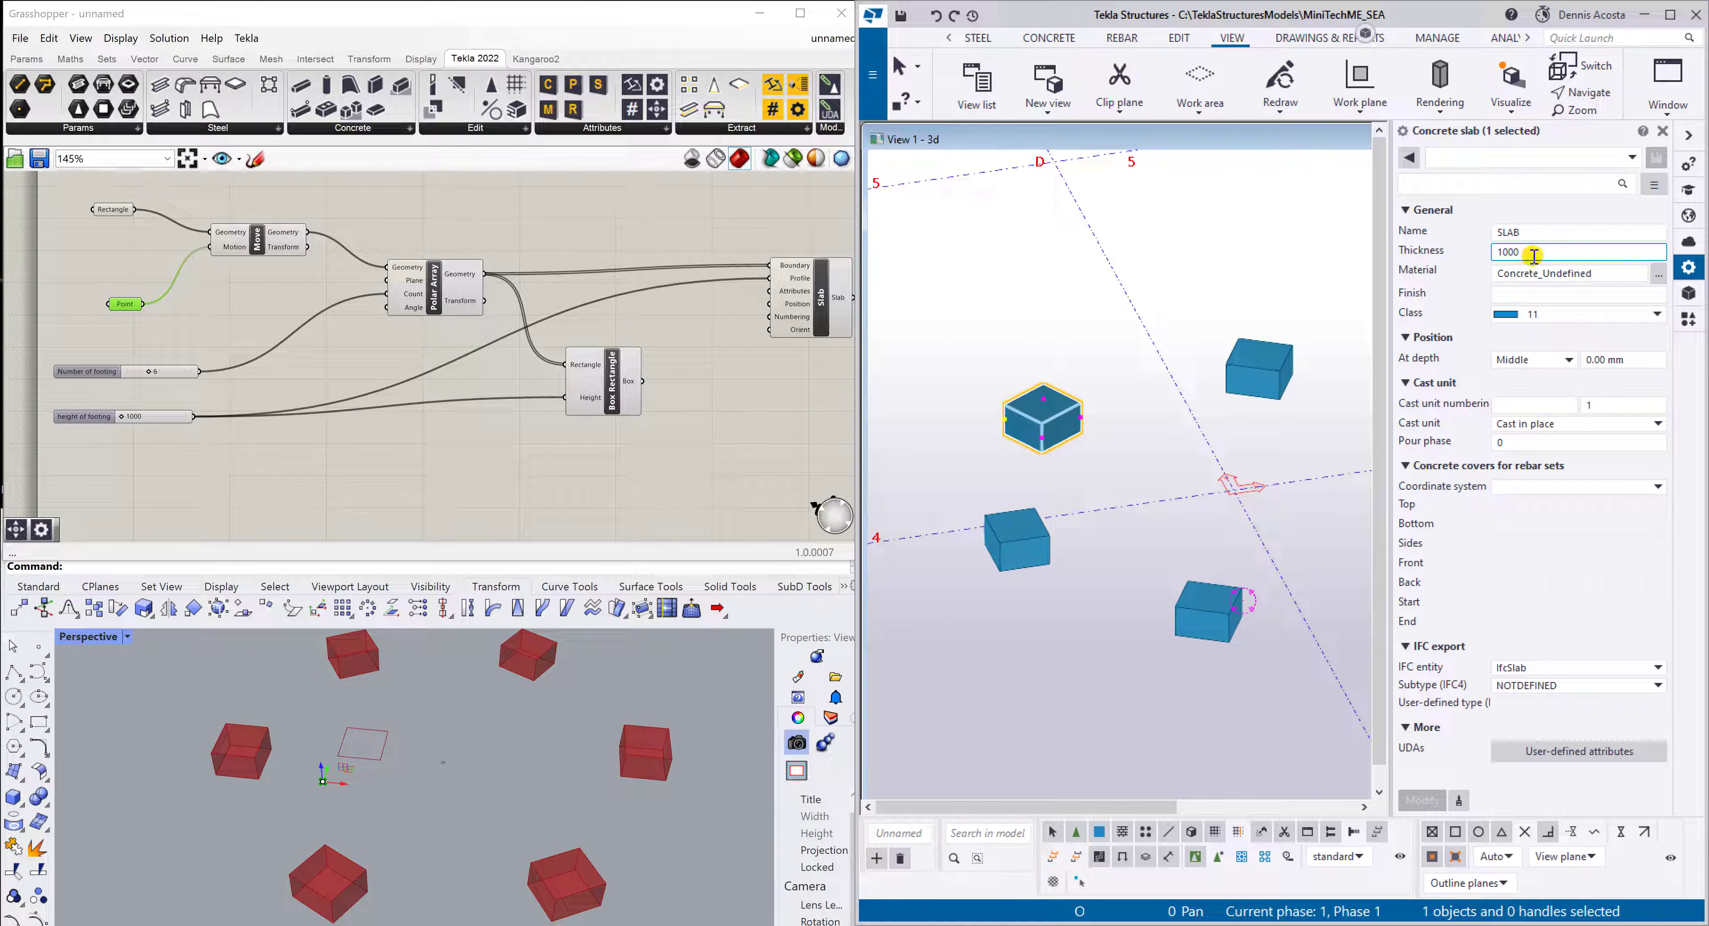
left_click(1663, 130)
scroll(528, 406, "down", 2)
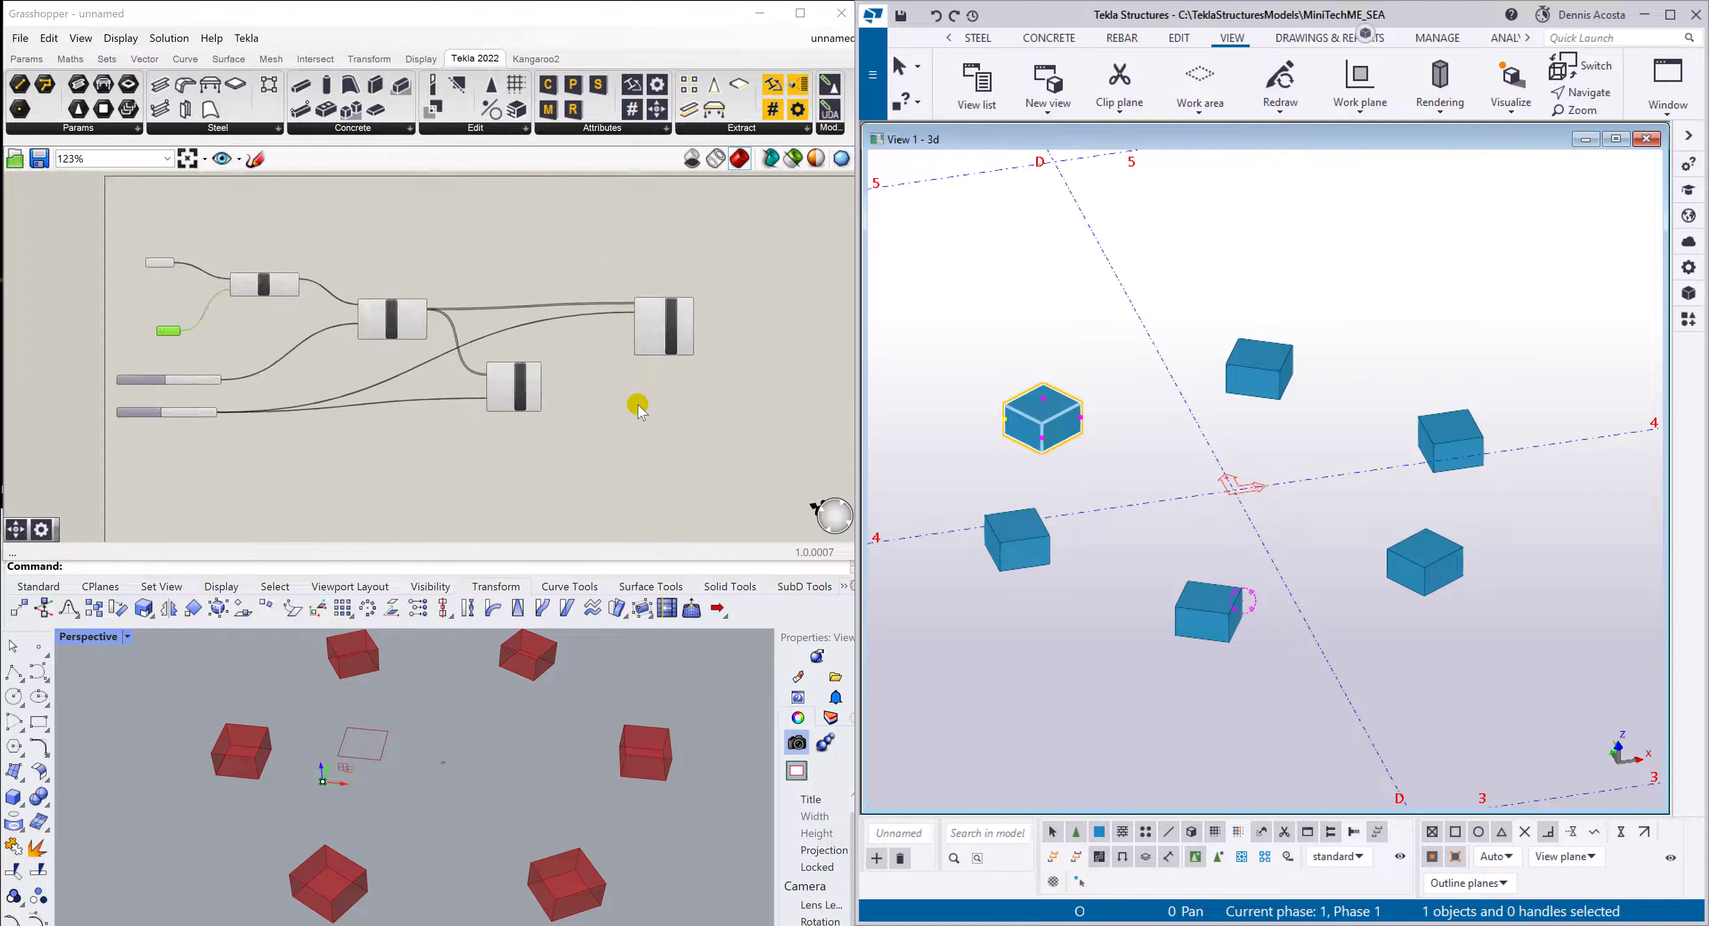
Review the "Bringing the boxes to Tekla" slide in PowerPoint, and return to the Grasshopper definition
mouse_move(363, 329)
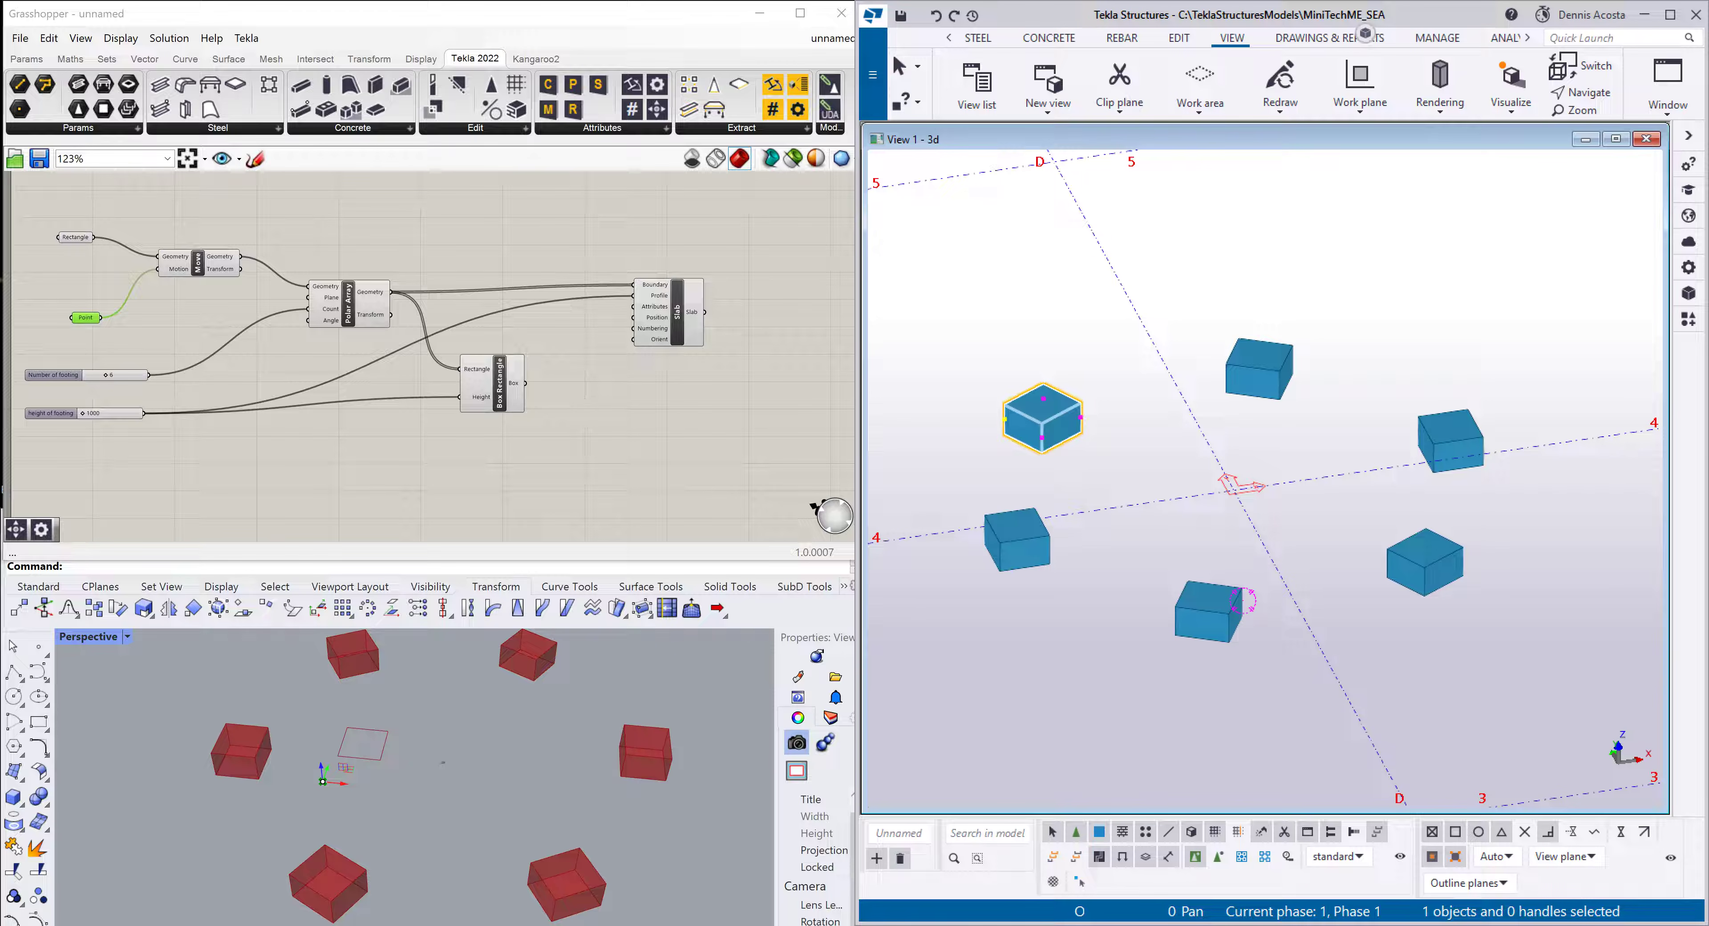
mouse_move(283, 925)
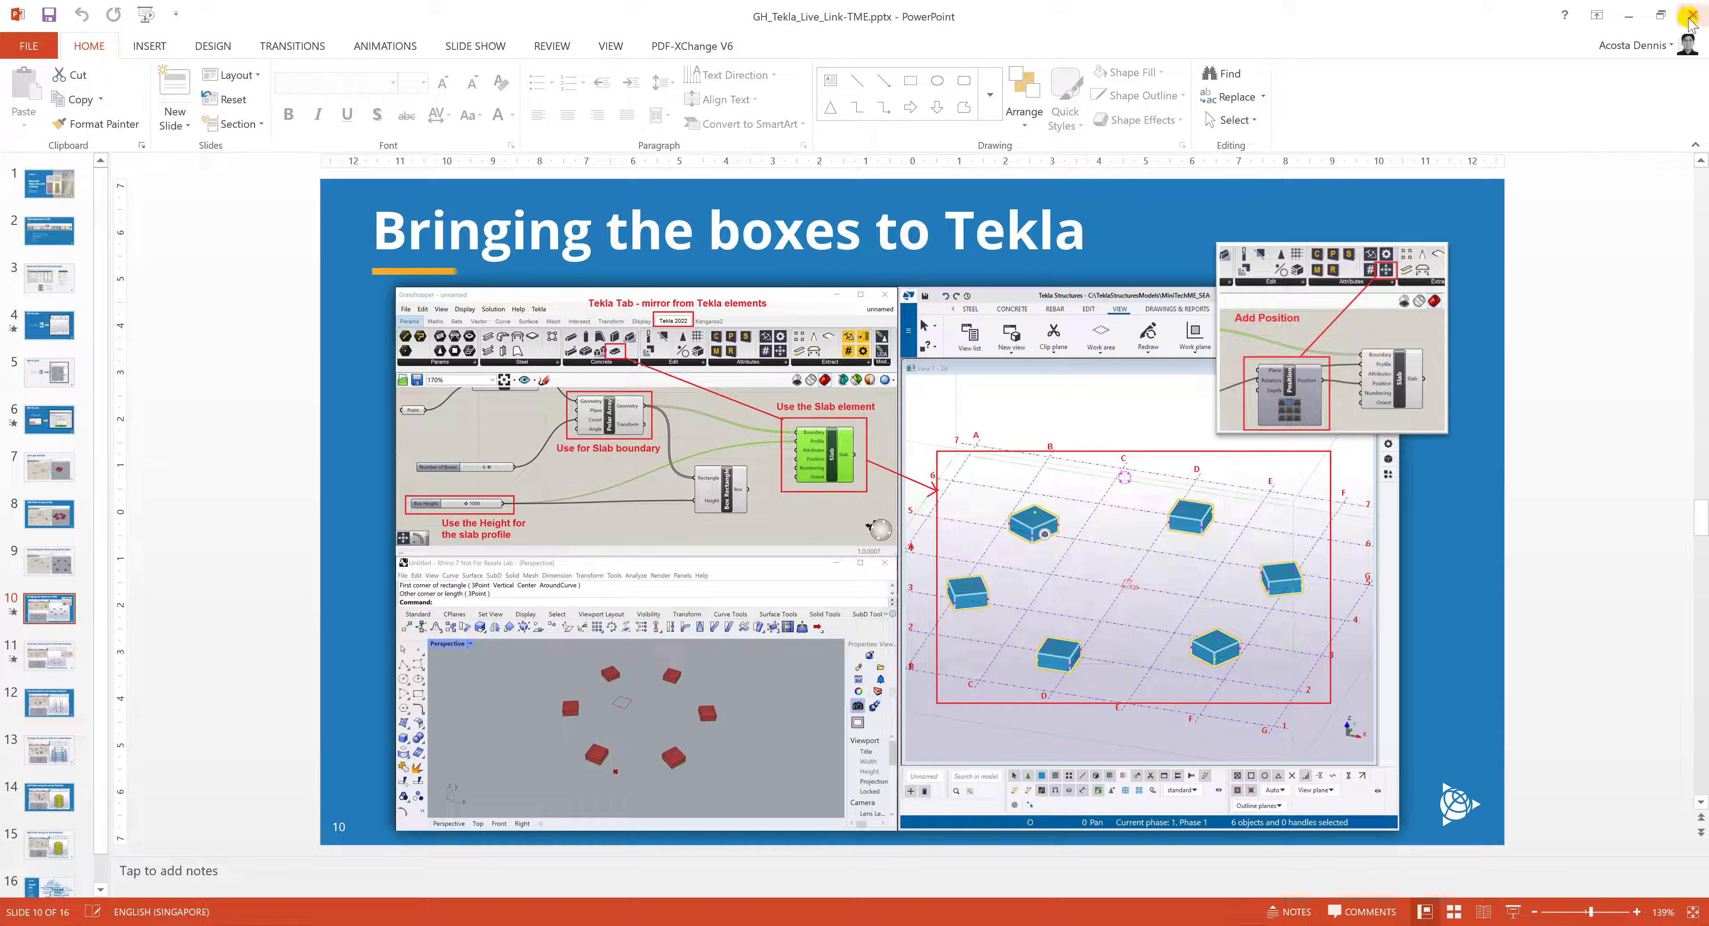
left_click(1631, 15)
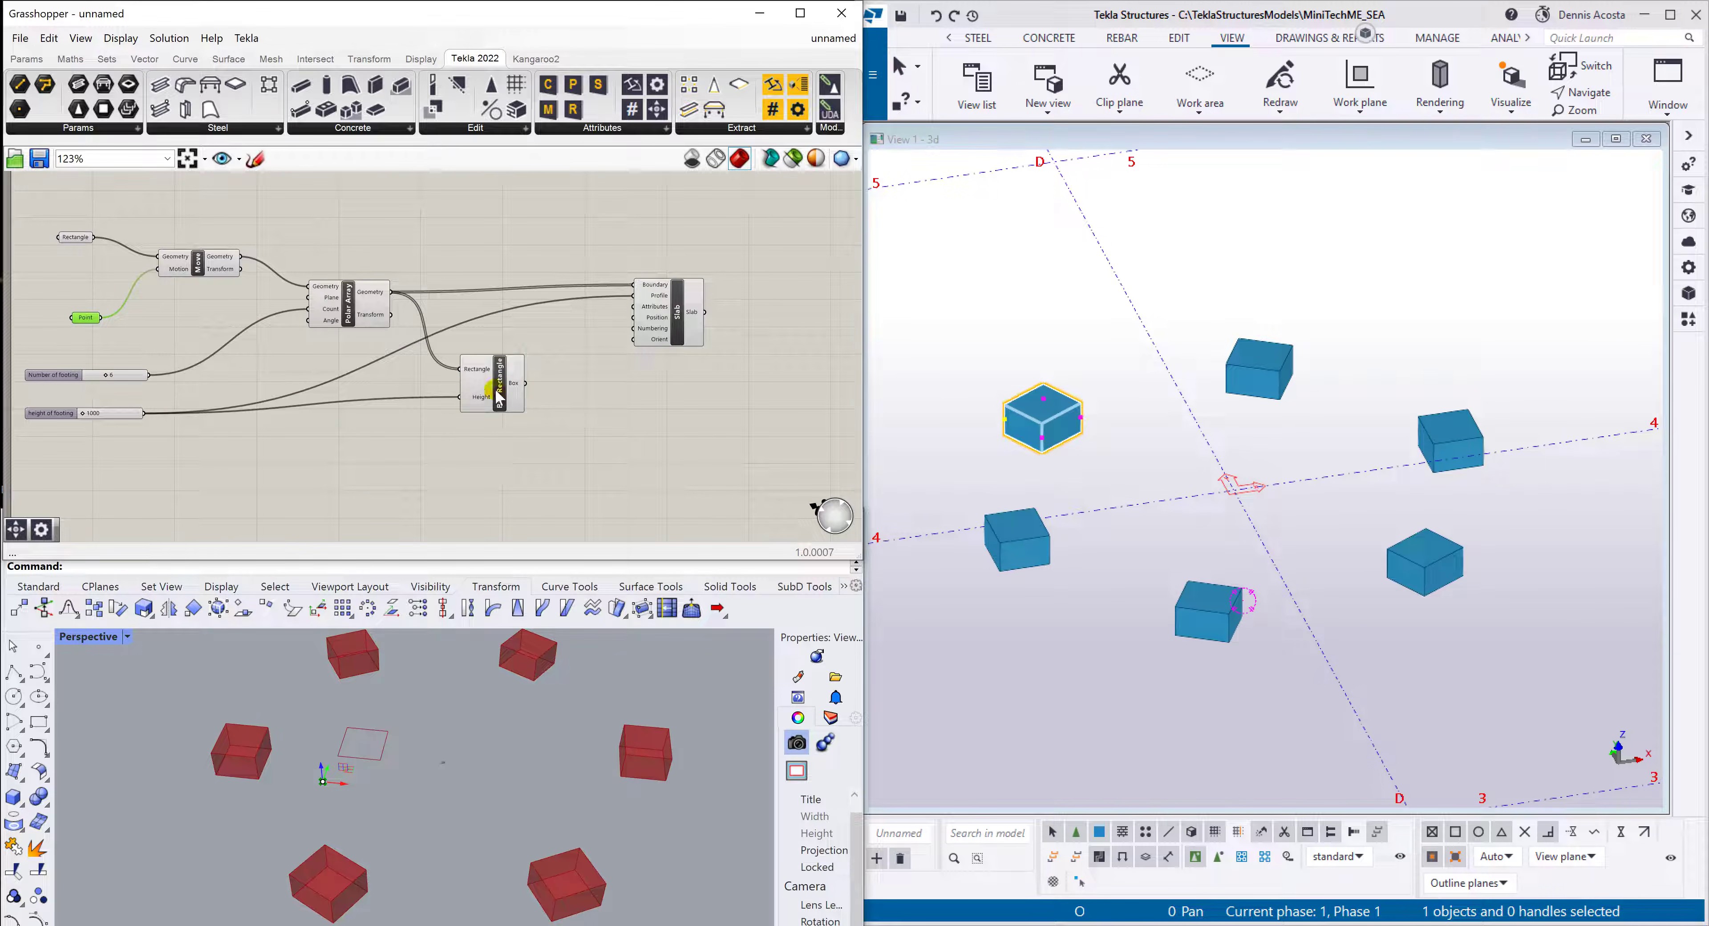
Move the Box Rectangle component down and add a Tekla Position component connected to the Slab's Position input
left_click_drag(499, 388, 510, 449)
mouse_move(670, 325)
left_mouse_down()
mouse_move(651, 301)
mouse_move(670, 326)
left_mouse_up()
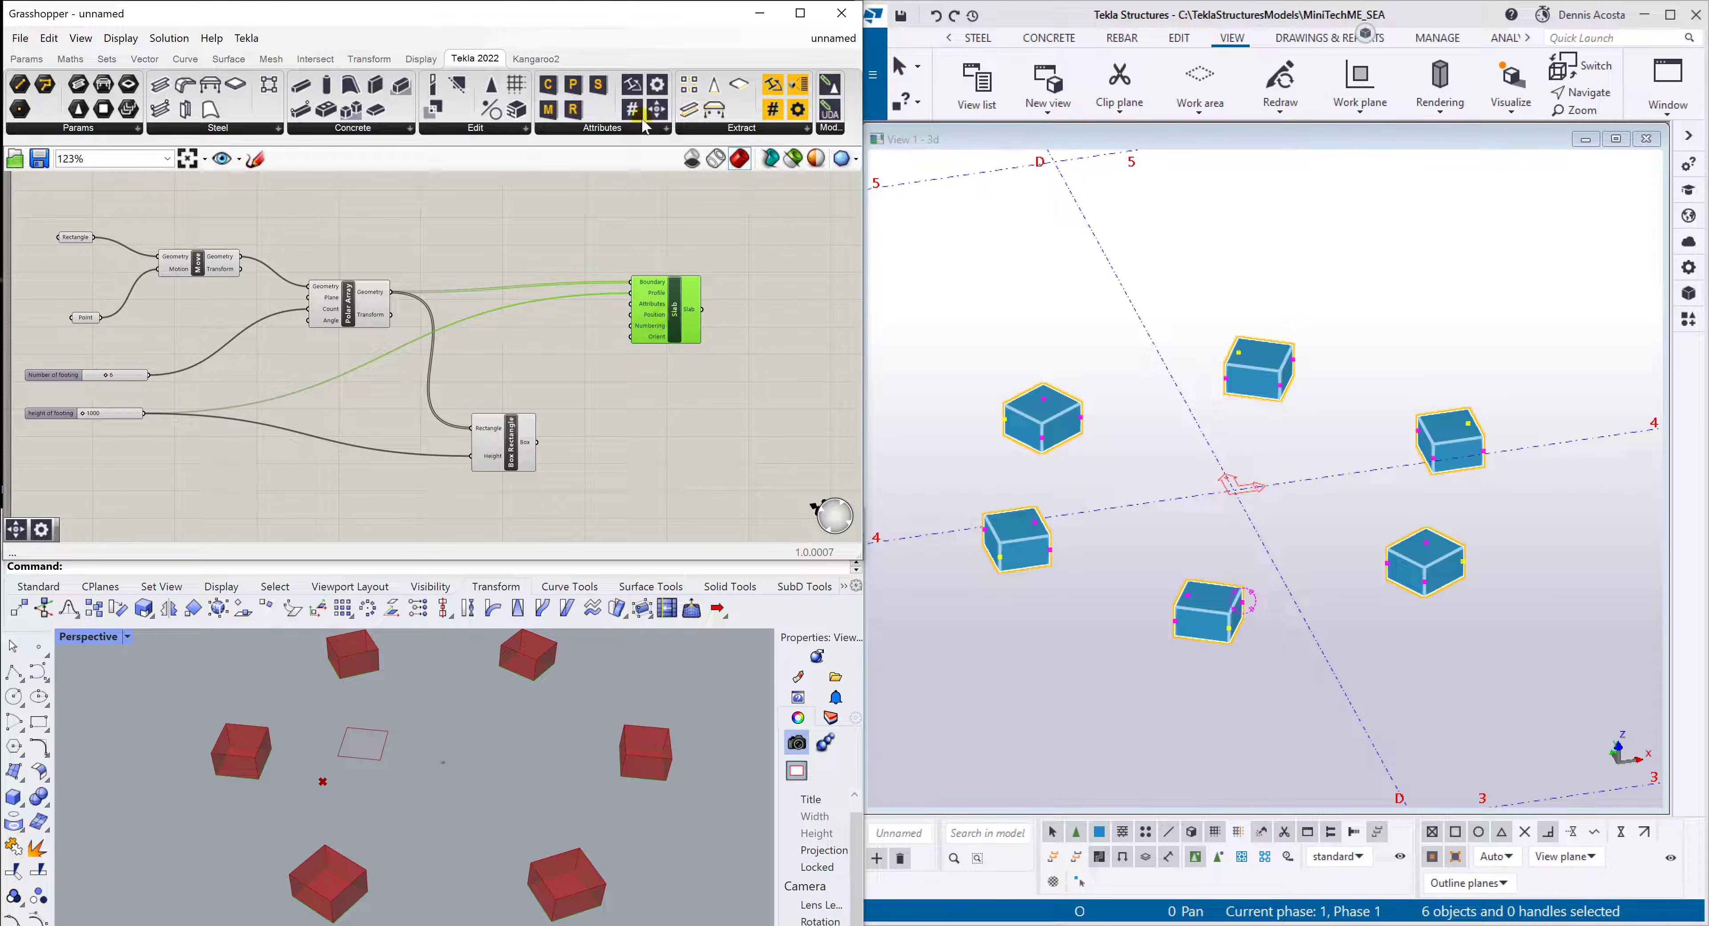
left_click_drag(657, 111, 619, 320)
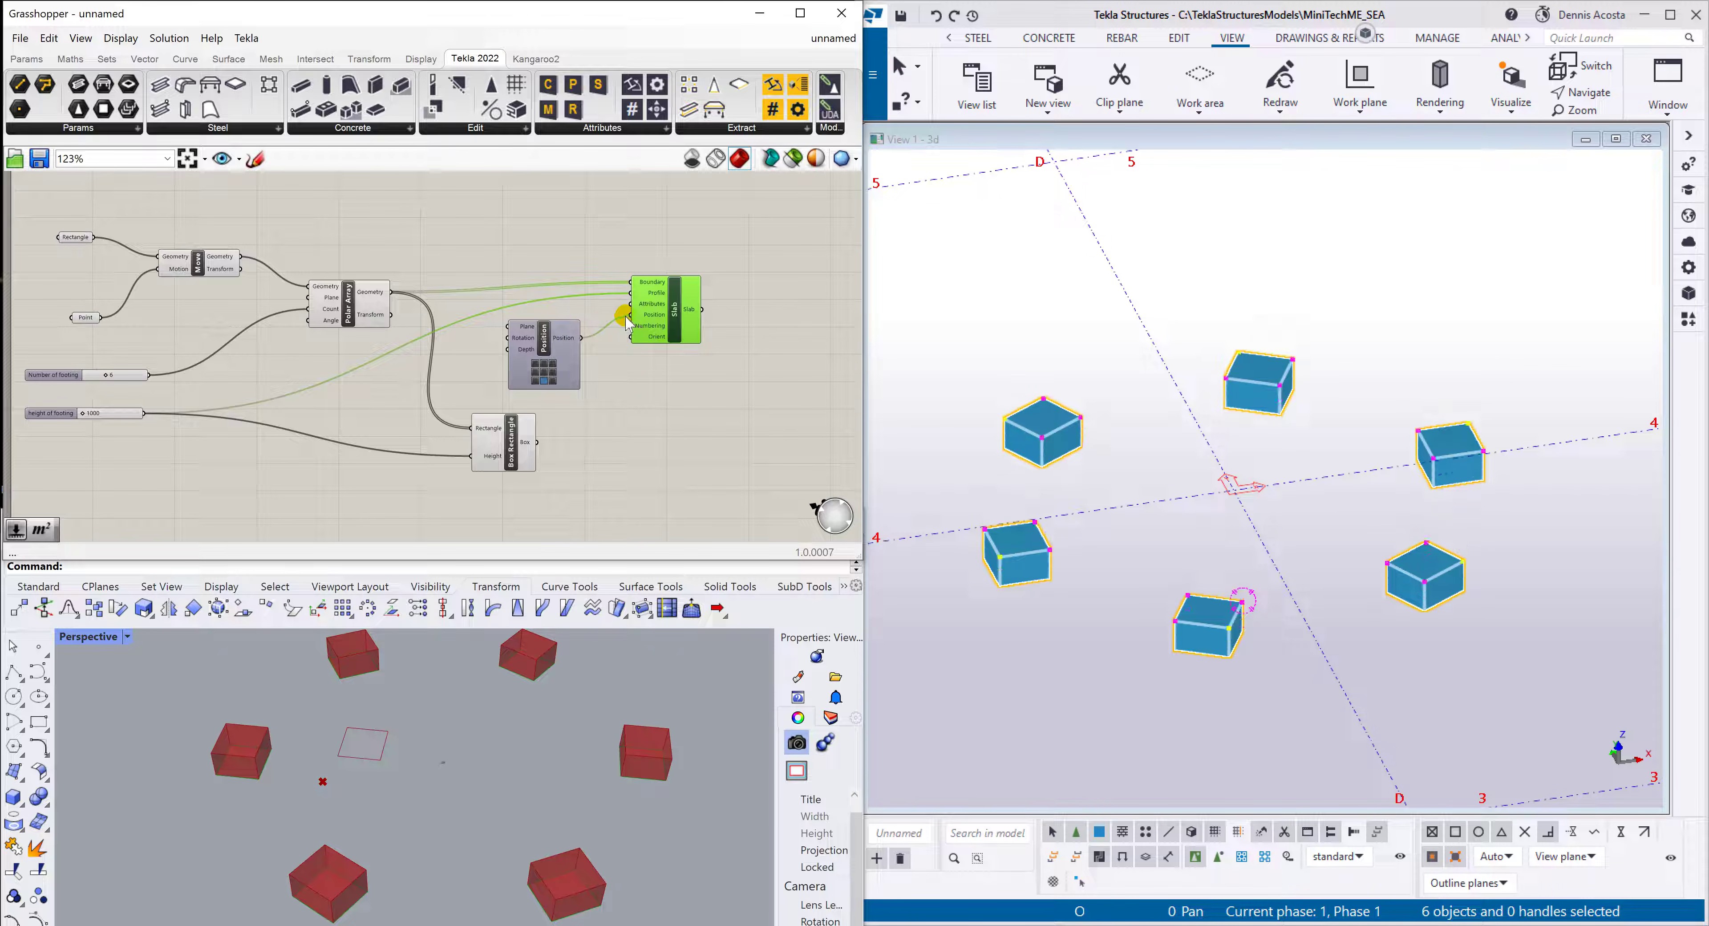
Try the top and middle cells of the Position component's placement grid, and return it to the bottom-centre cell
left_click(547, 369)
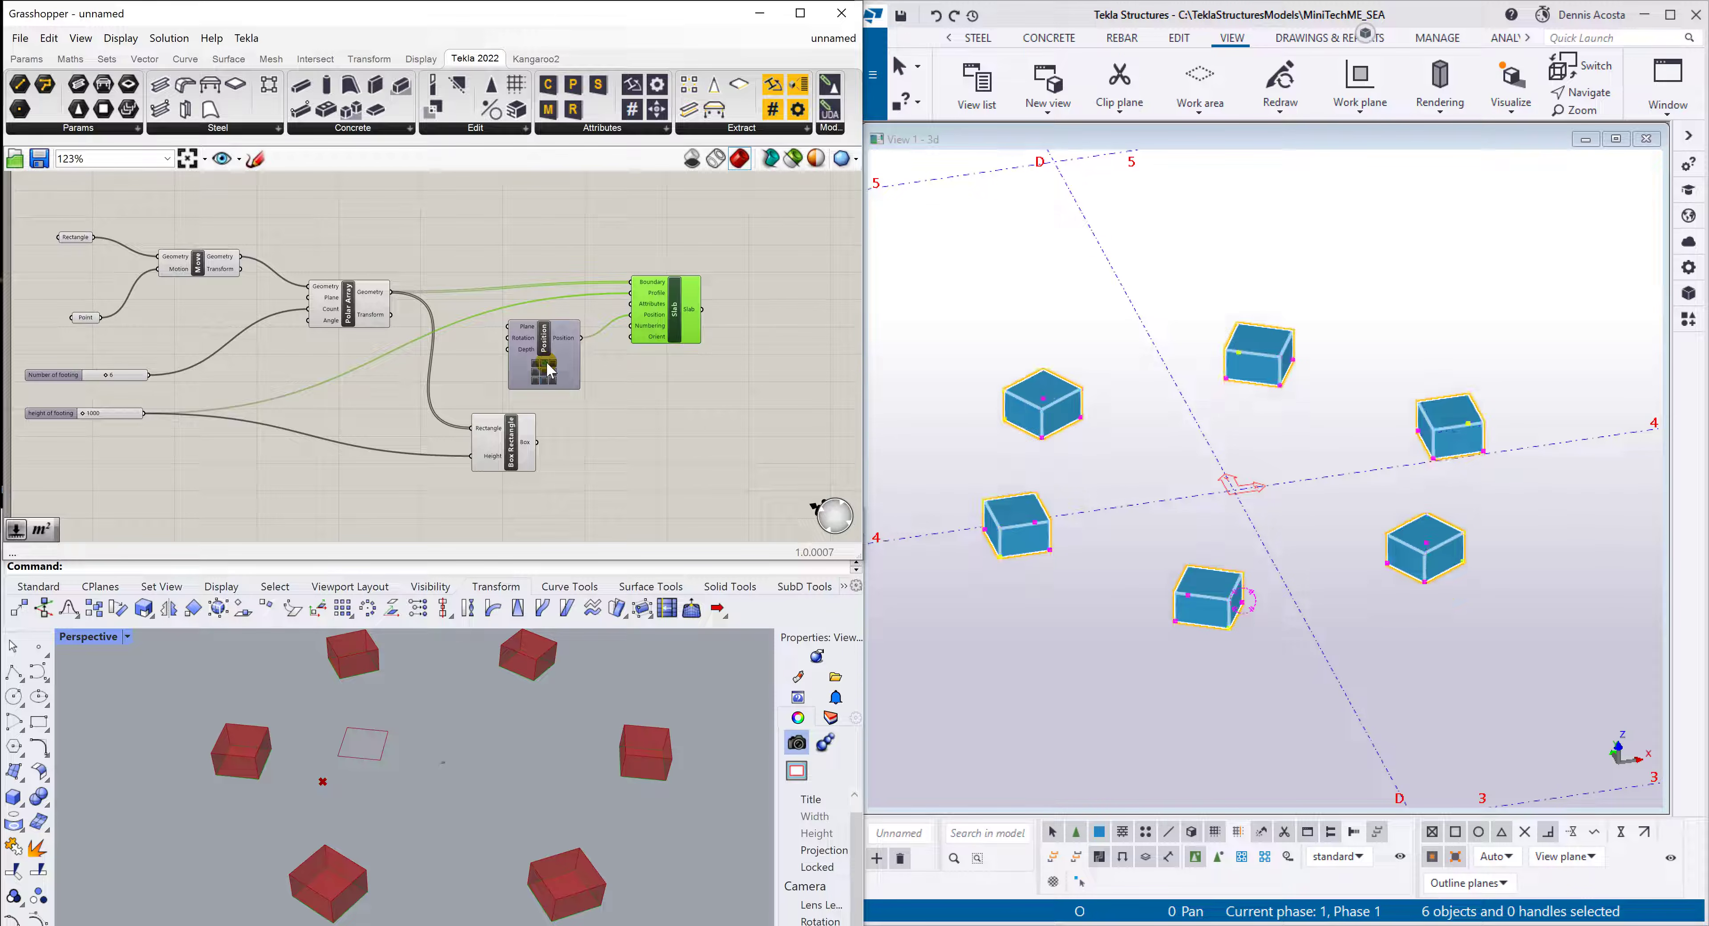
left_click(547, 375)
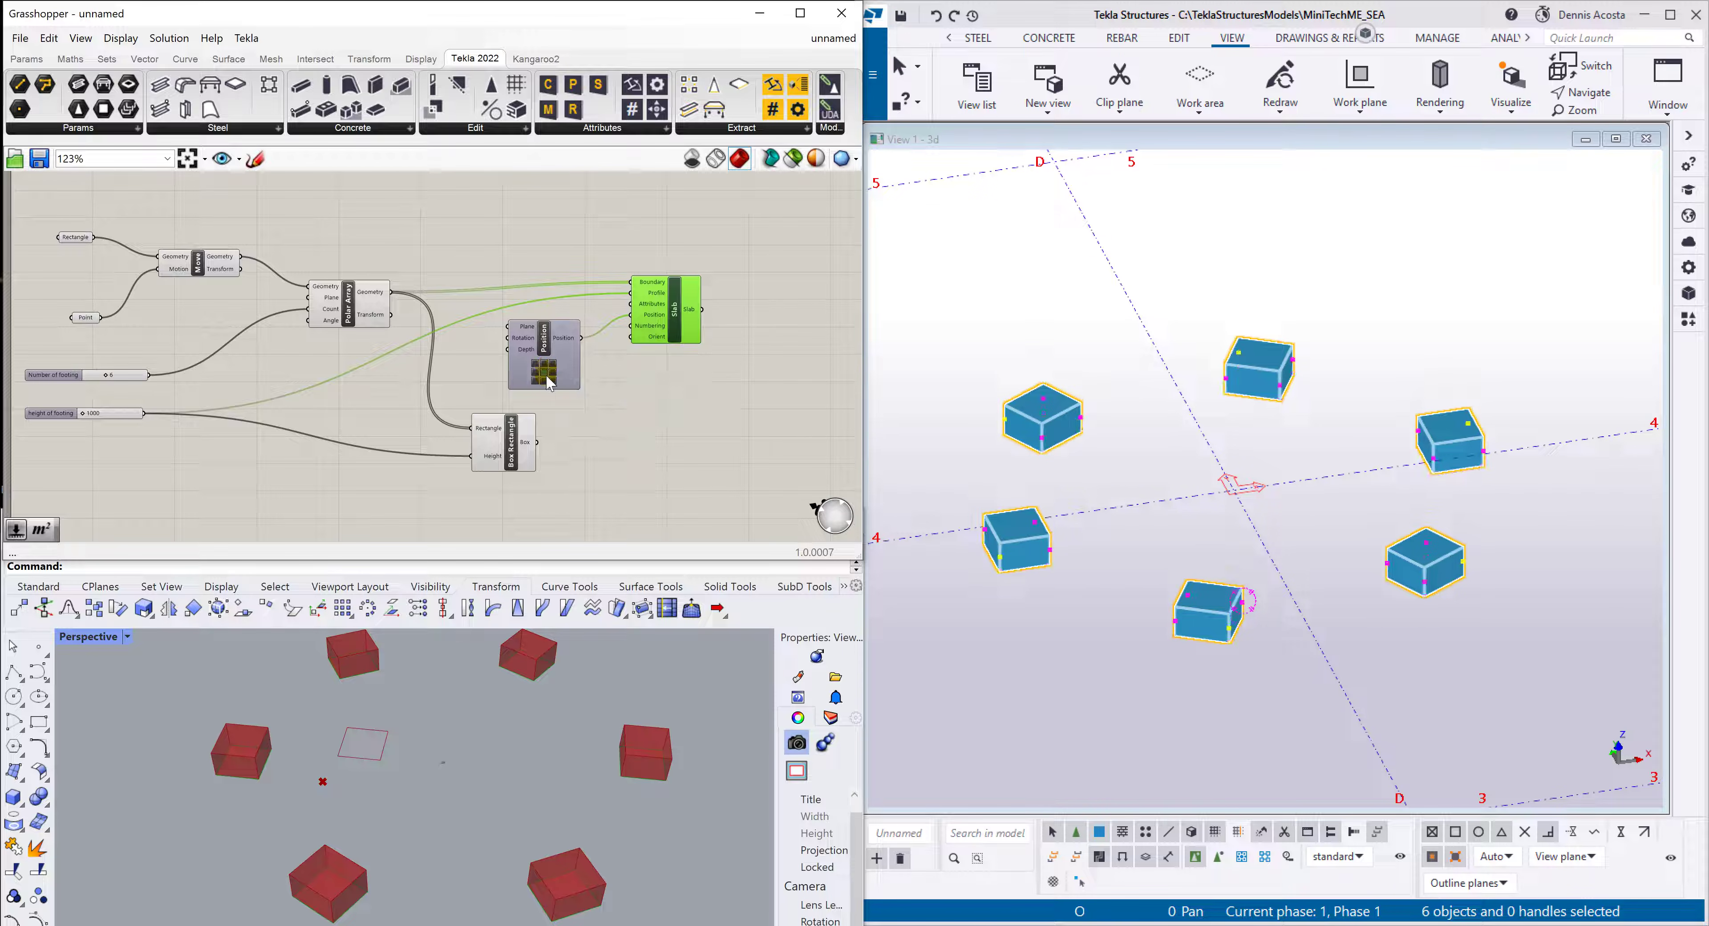
left_click(541, 376)
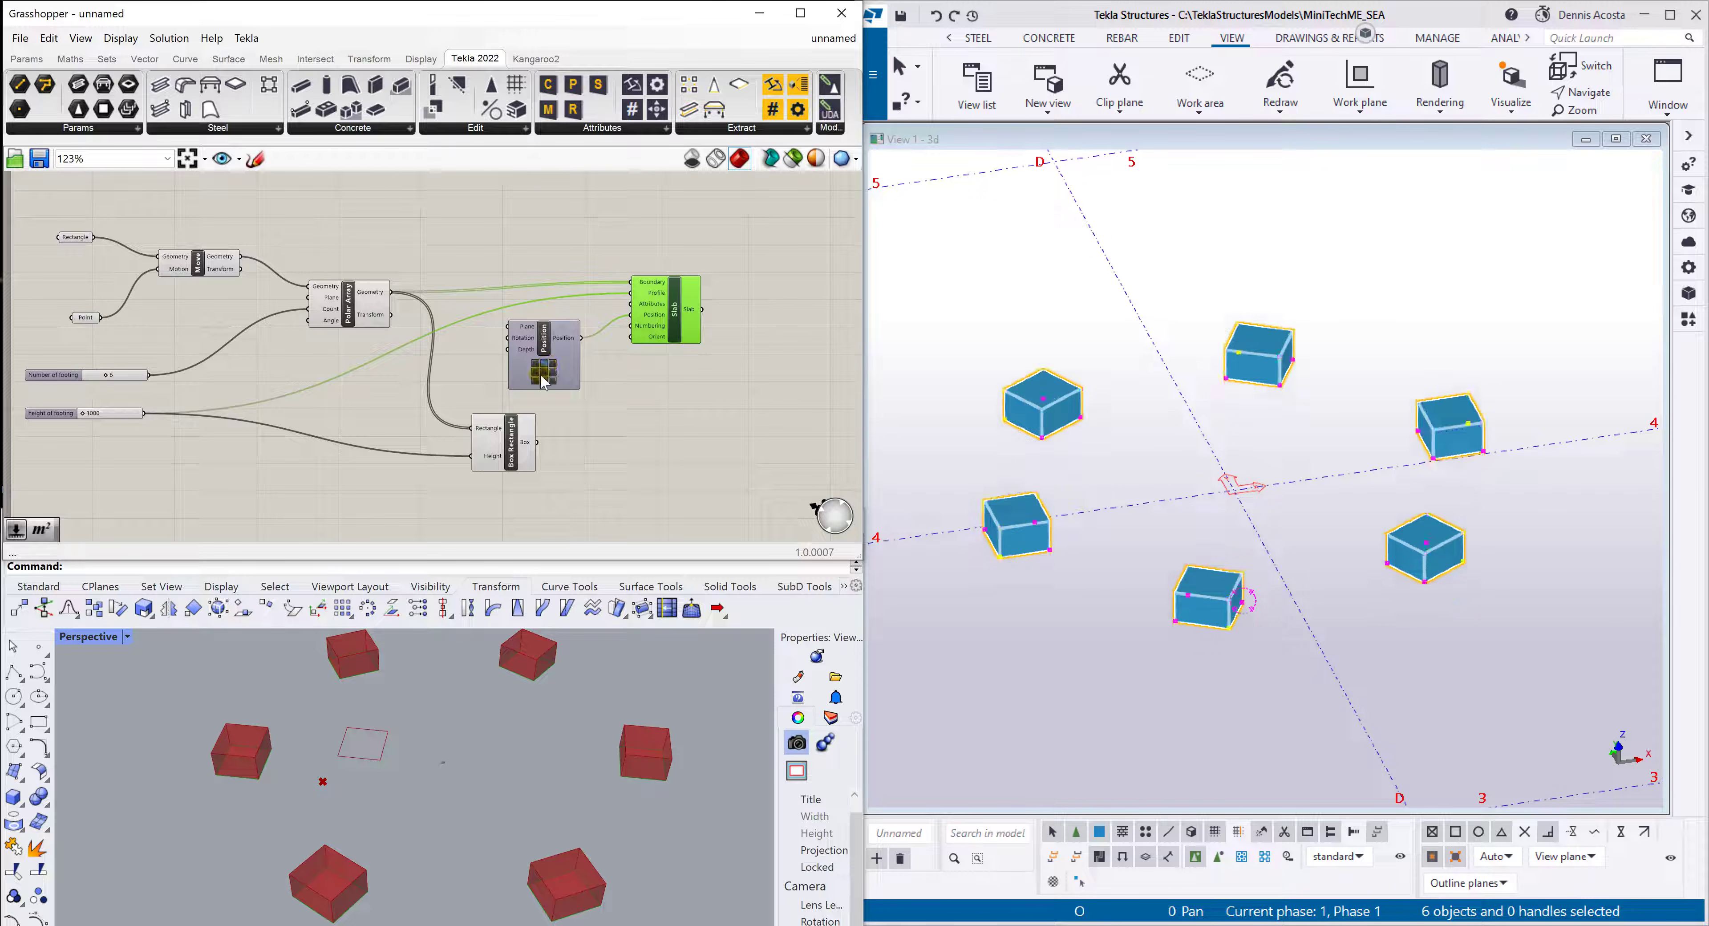
left_click(544, 379)
Rearrange the Box Rectangle and Position components so that they sit farther apart below the Slab wires
left_click(555, 341)
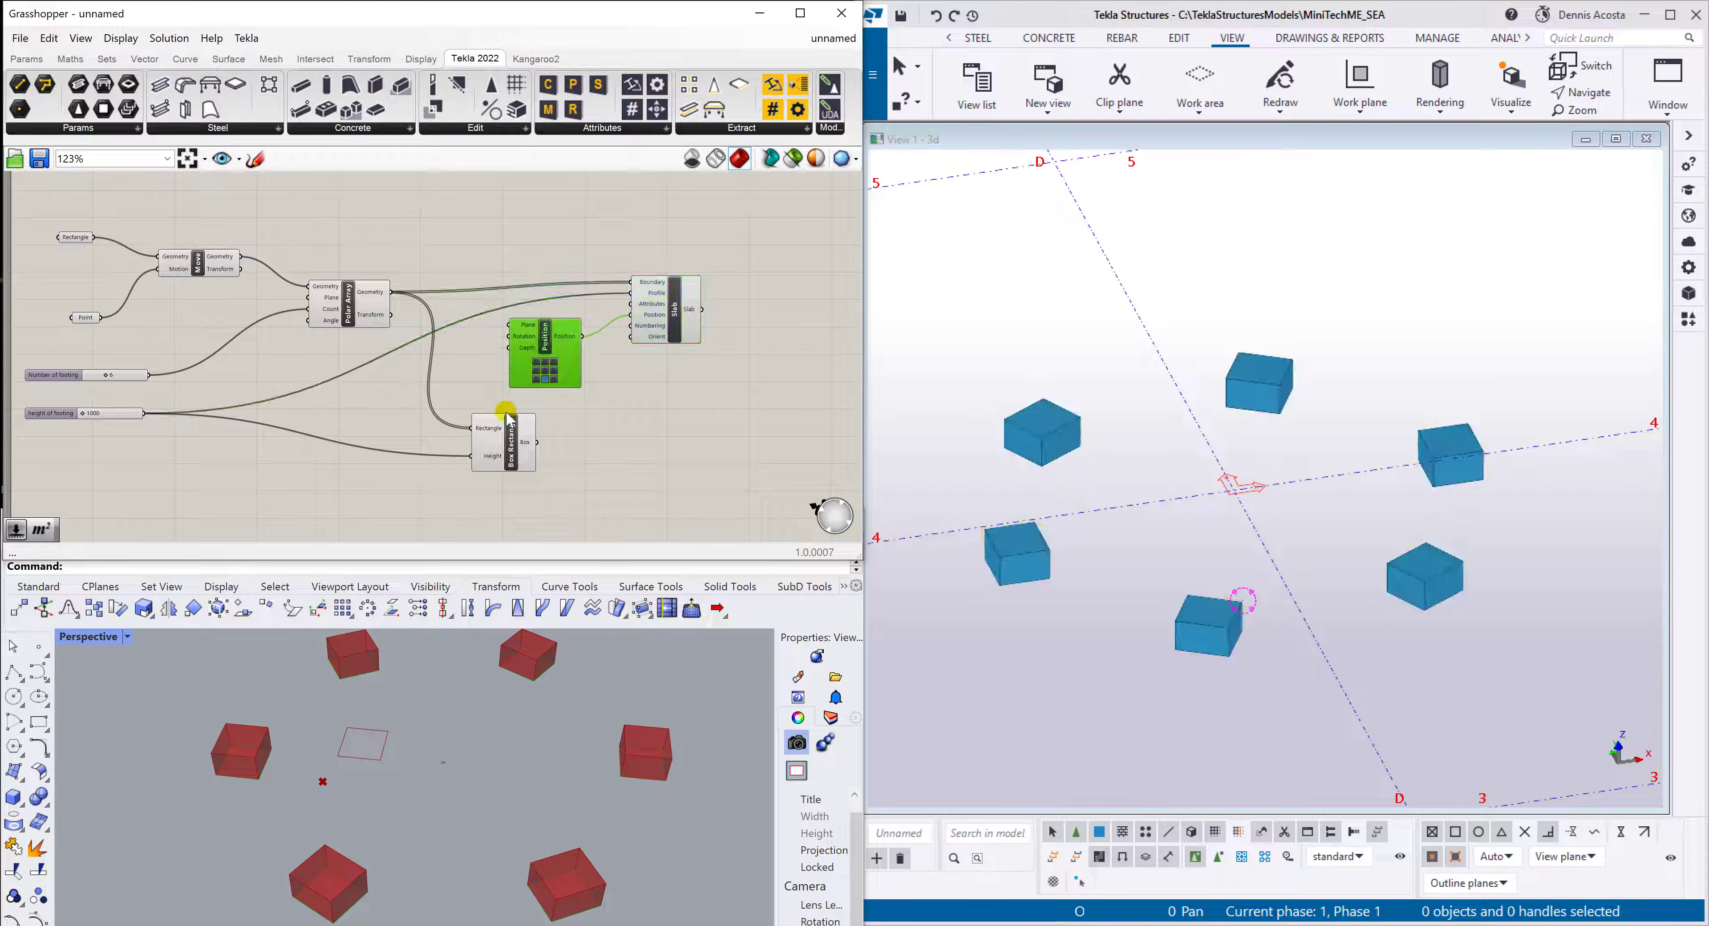
left_click_drag(508, 419, 526, 438)
left_click_drag(549, 344, 547, 343)
Review the "Find the centre point of the Pad Footing" slide in PowerPoint, and return to Grasshopper
scroll(477, 763, "down", 2)
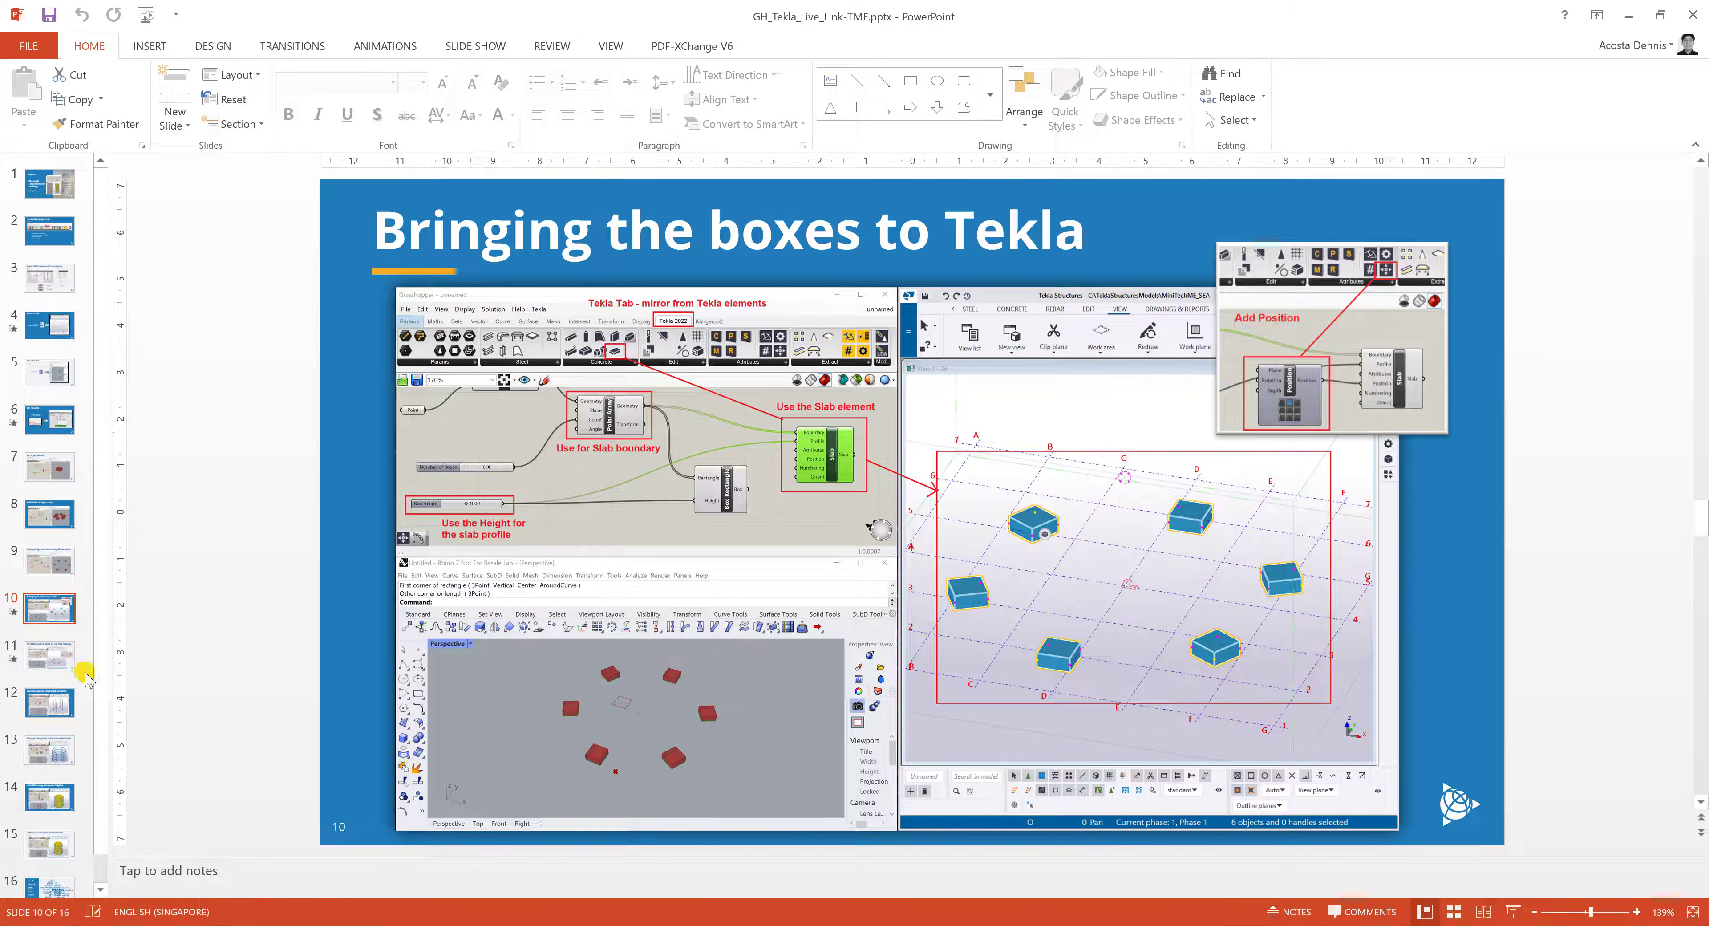
left_click(50, 665)
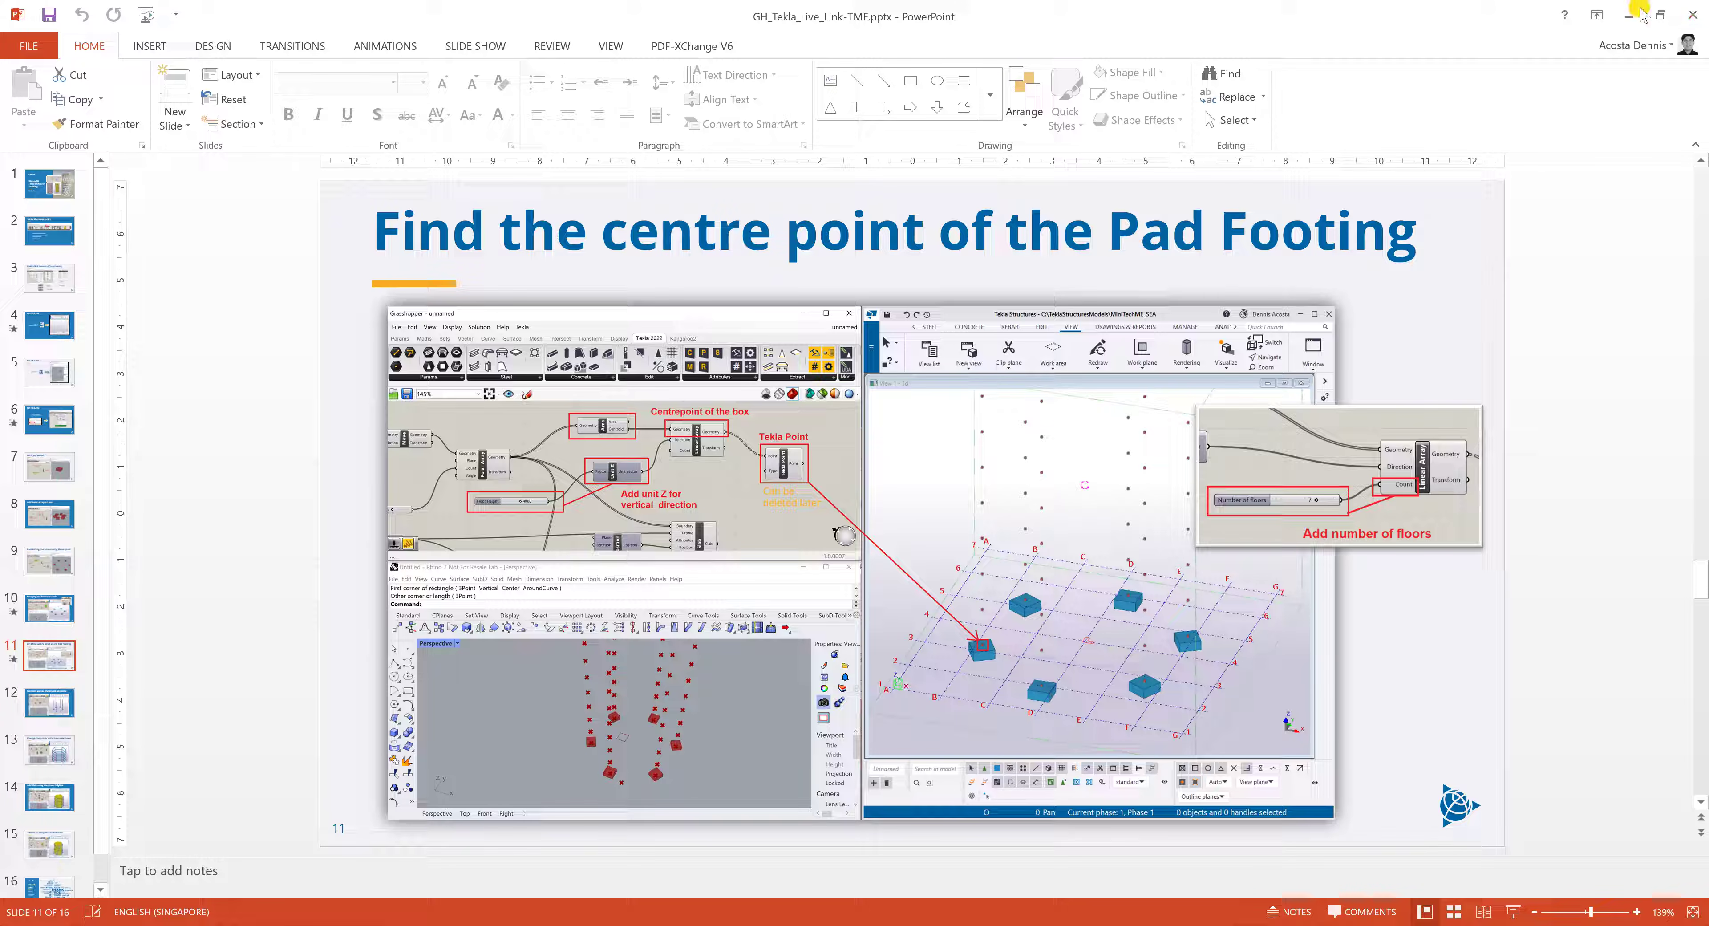
left_click(1629, 17)
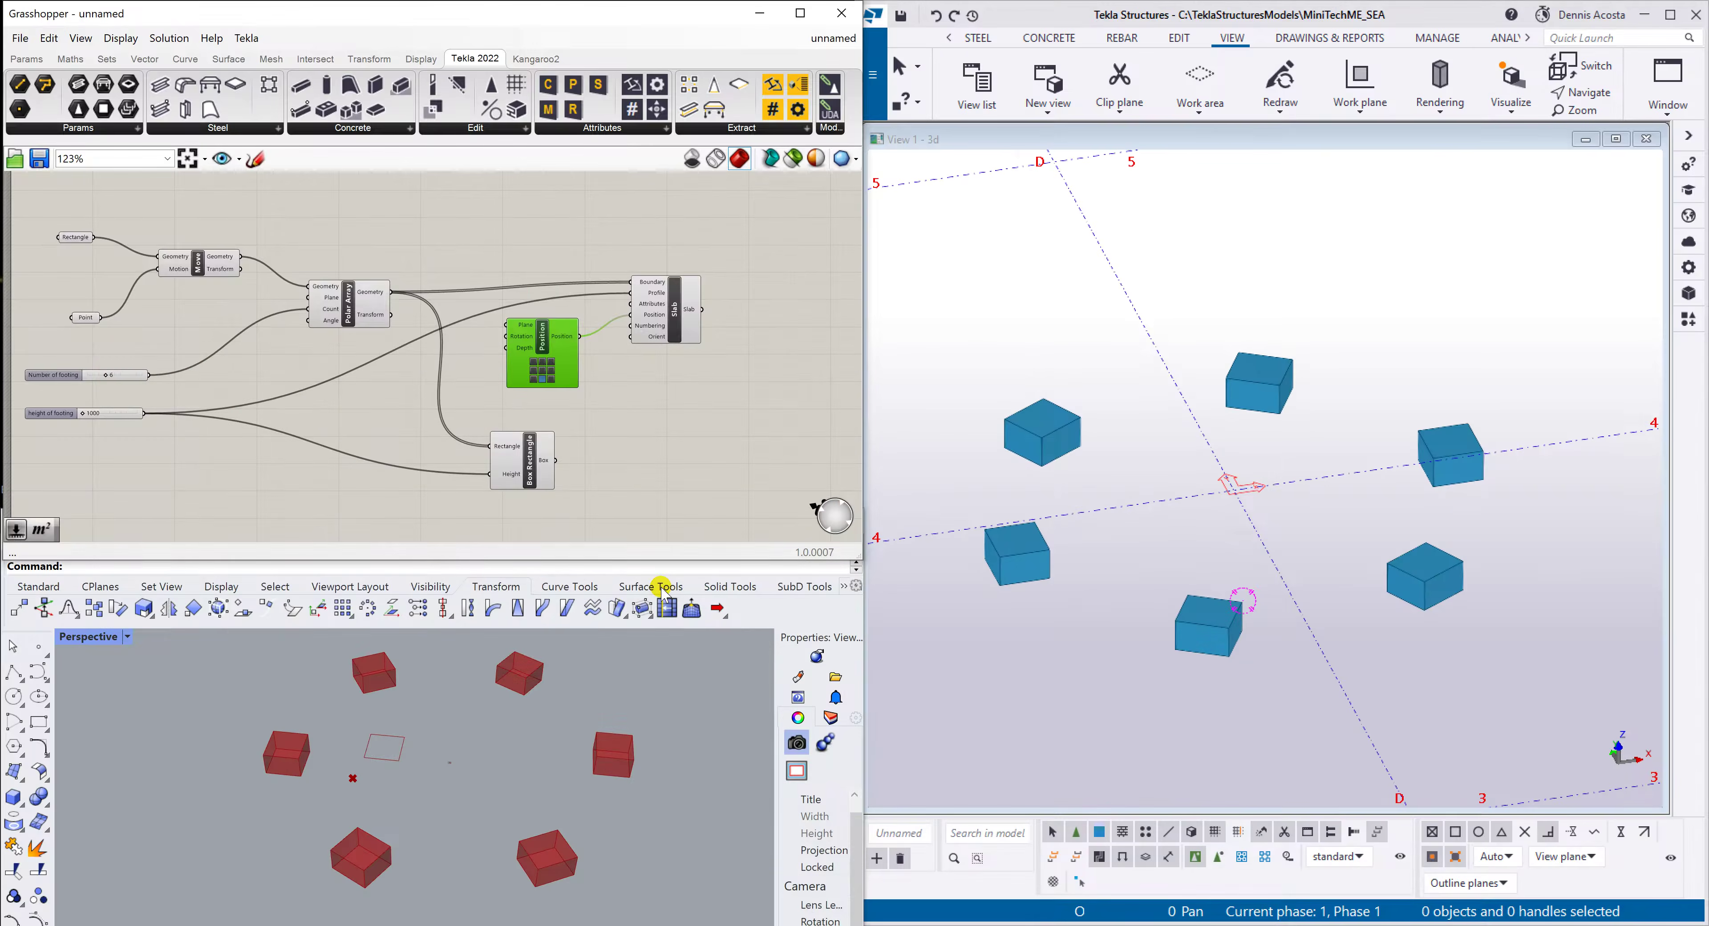
Move the whole Grasshopper definition down the canvas to free space above the Slab component
scroll(597, 424, "down", 2)
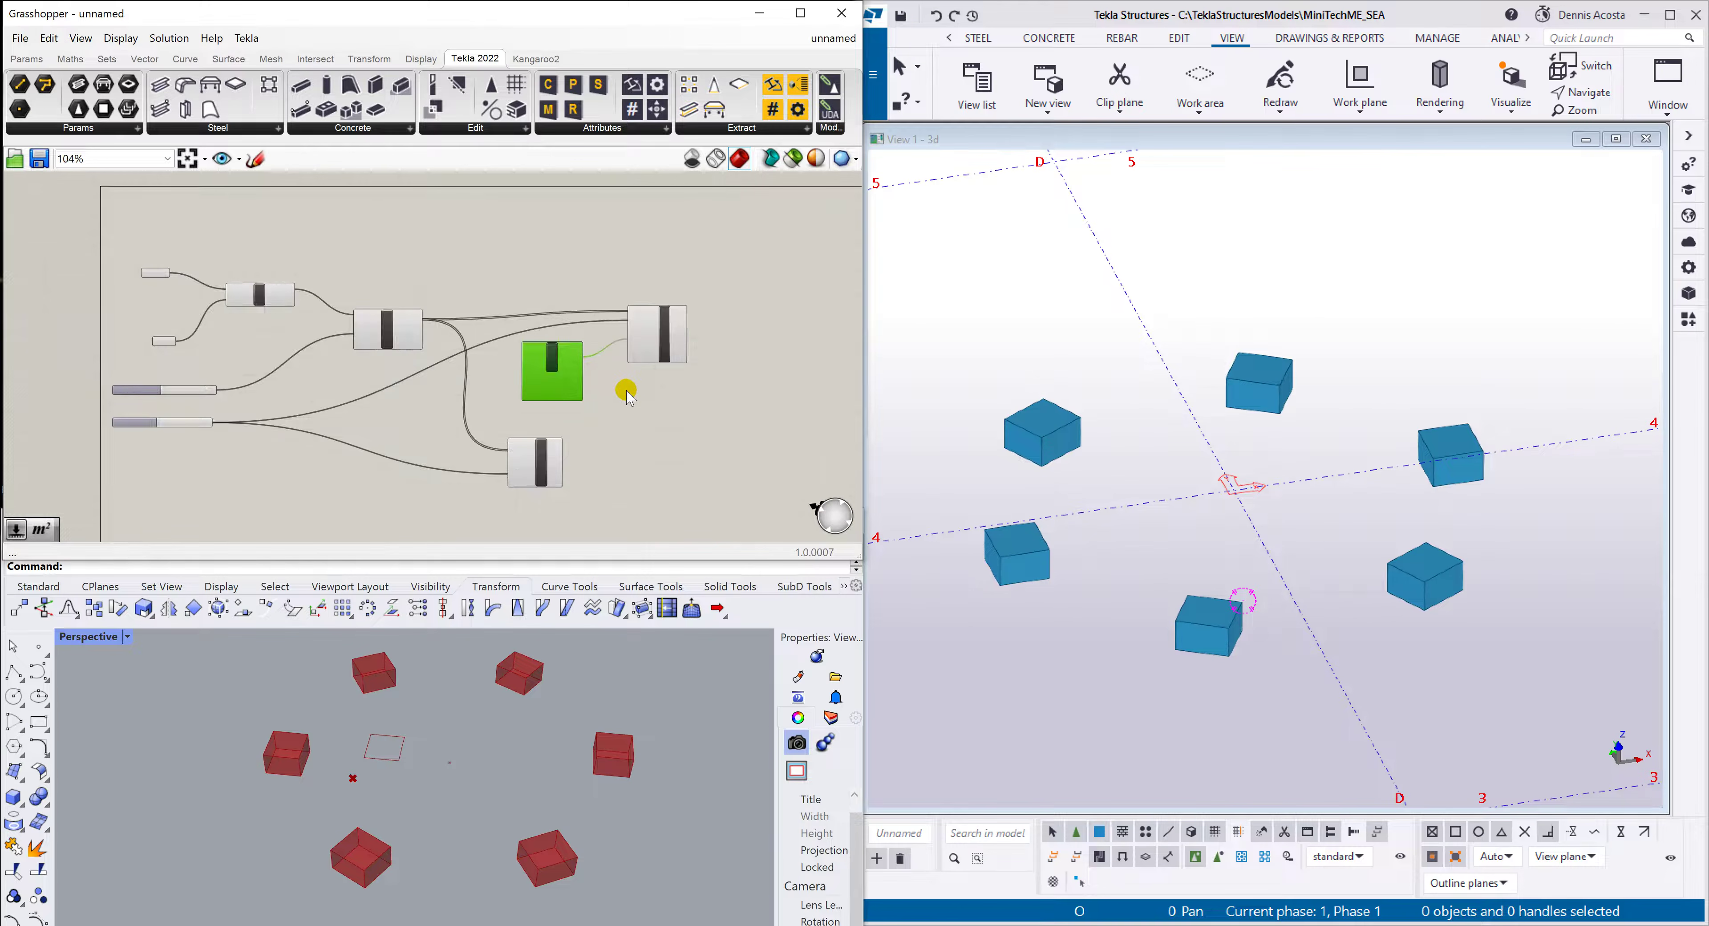
left_click_drag(748, 211, 31, 507)
left_click_drag(561, 367, 564, 491)
left_click(672, 370)
right_click_drag(598, 472, 536, 320)
scroll(419, 229, "up", 2)
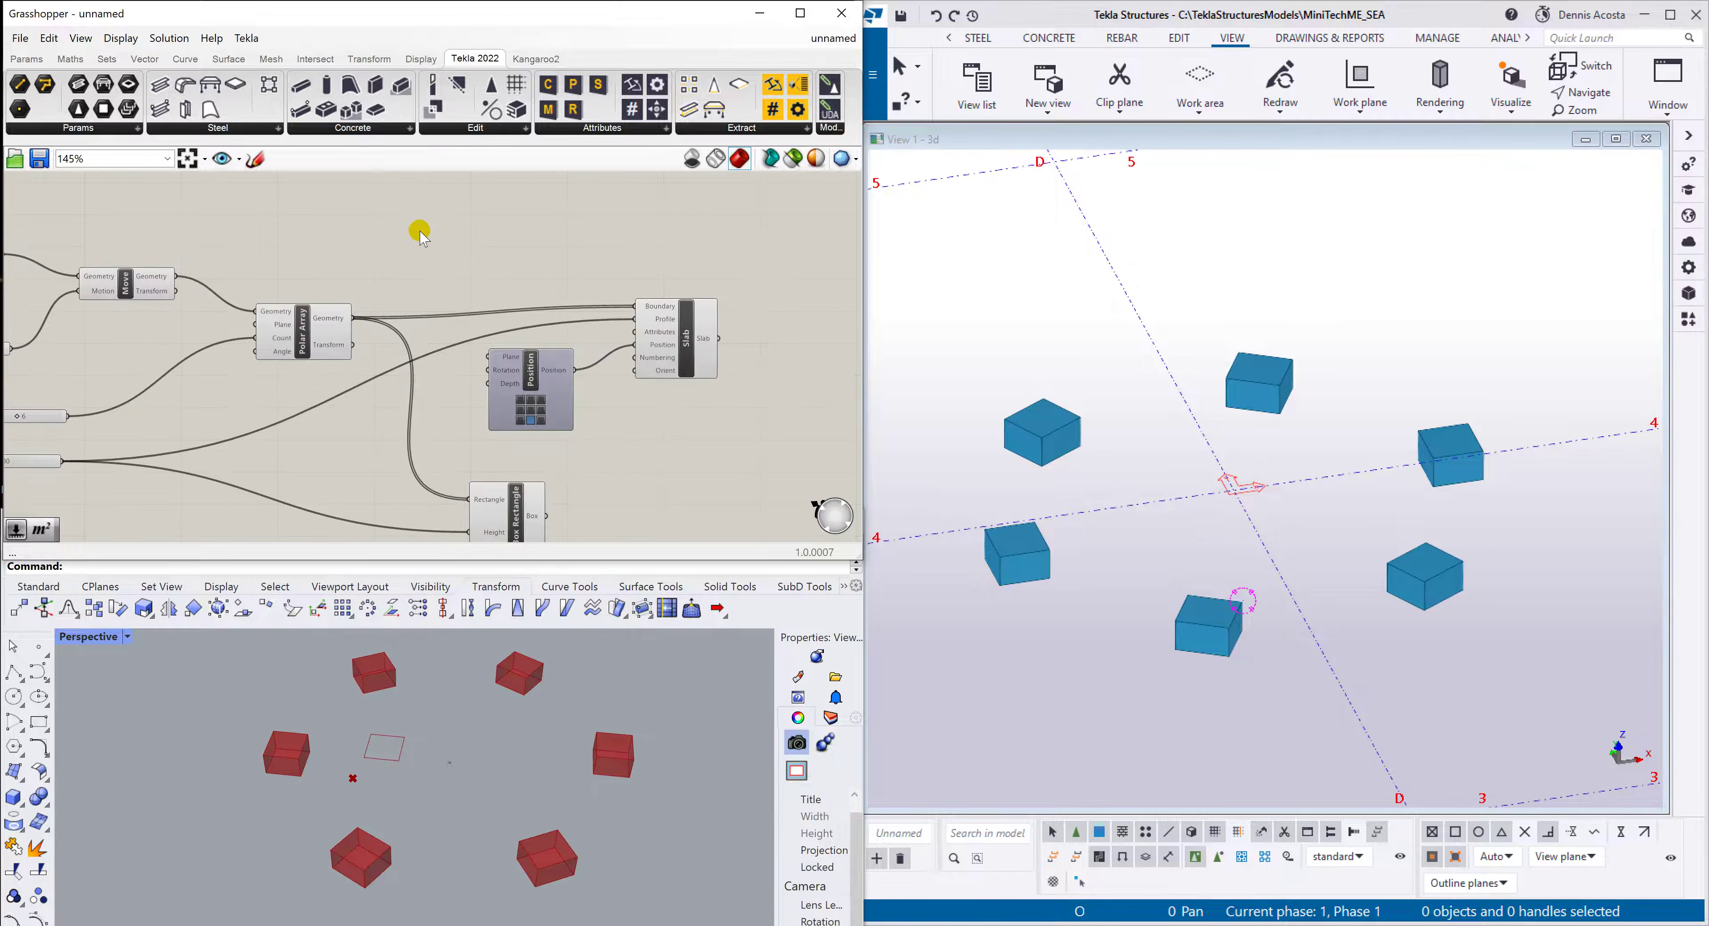
Add an Area component and a Linear Array component side by side above the Slab component
double_click(521, 227)
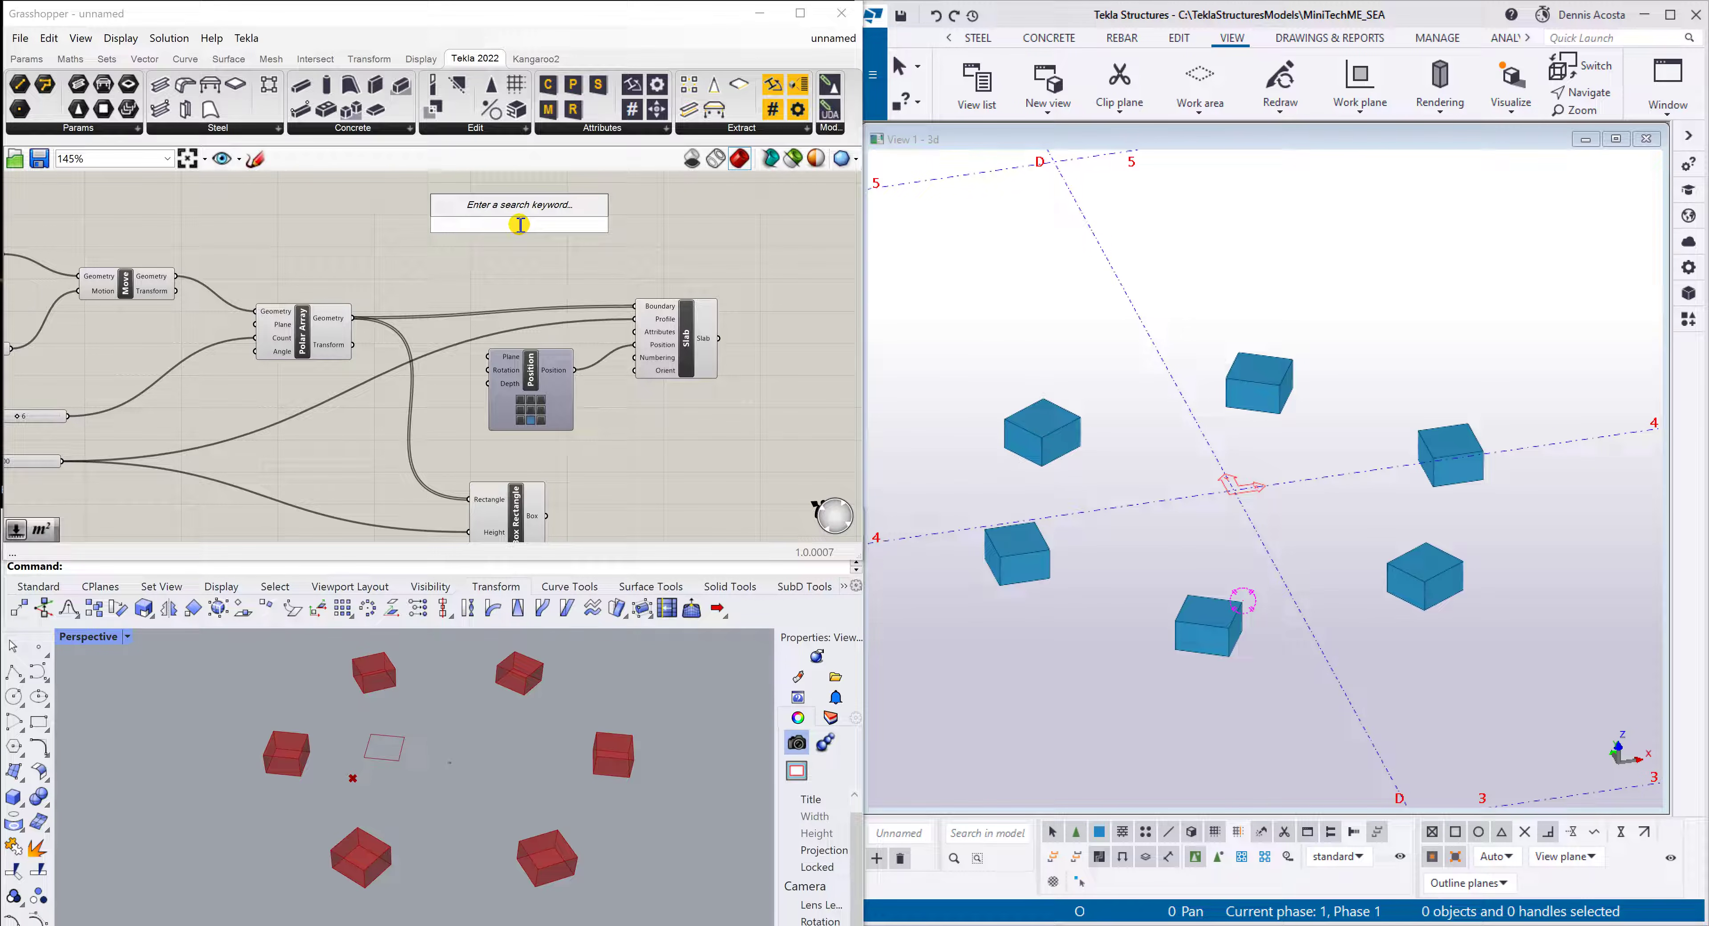
type("area")
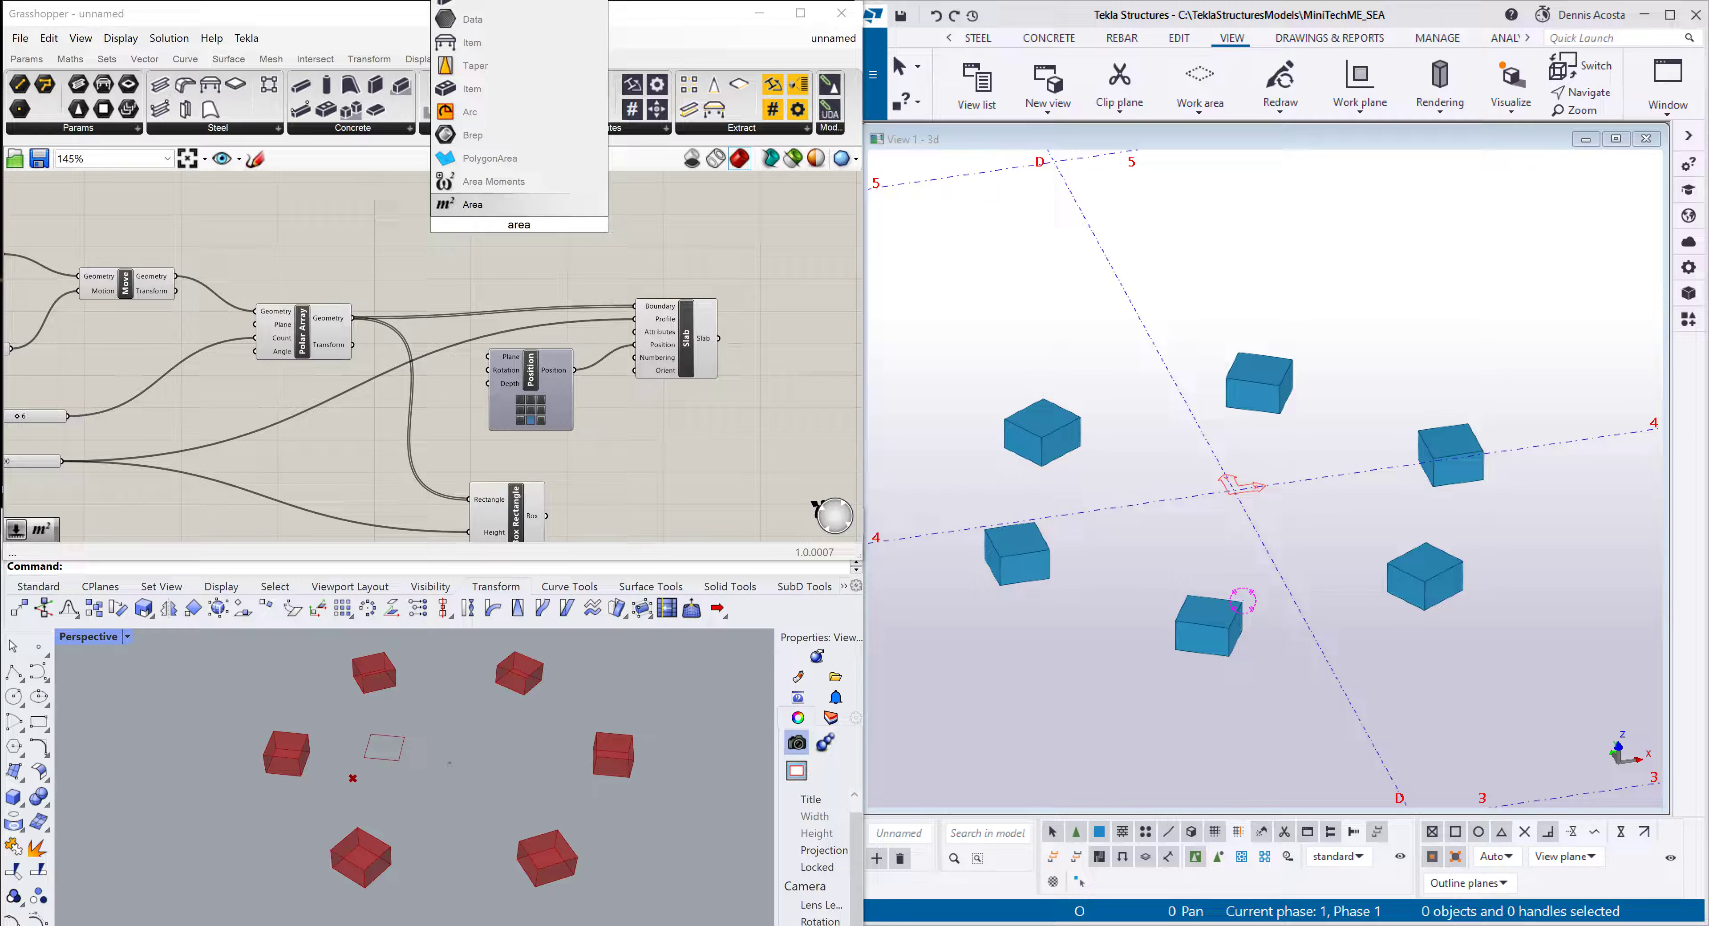
left_click(483, 205)
left_click_drag(519, 237, 503, 236)
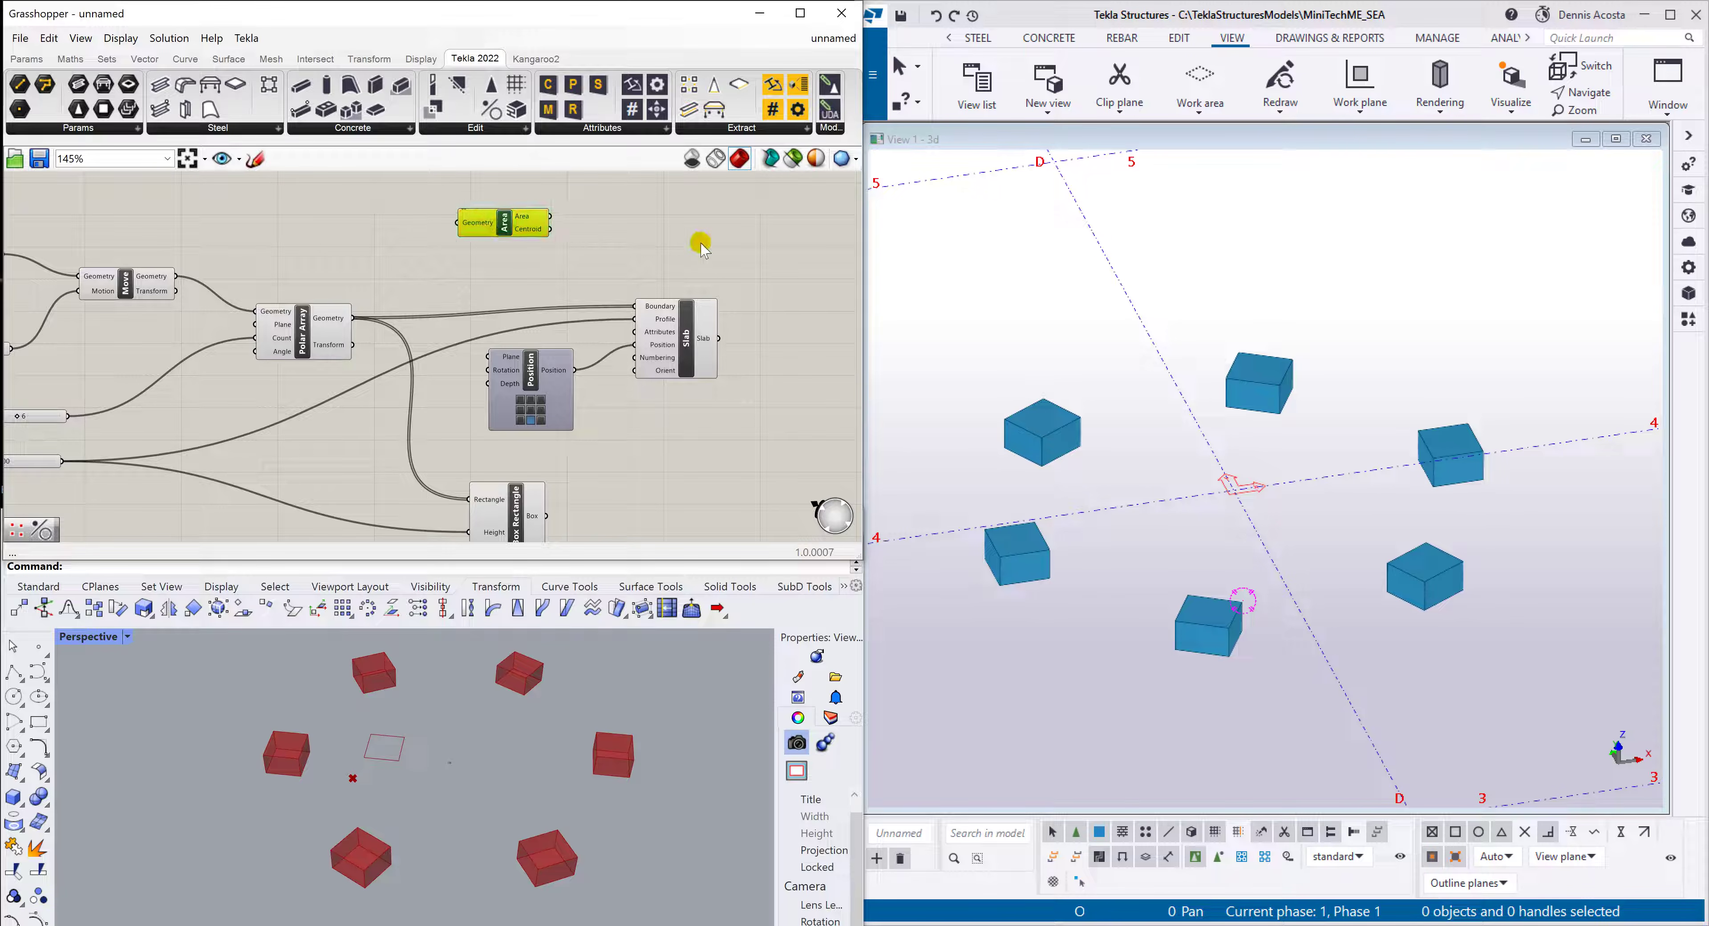
double_click(732, 238)
type("linear")
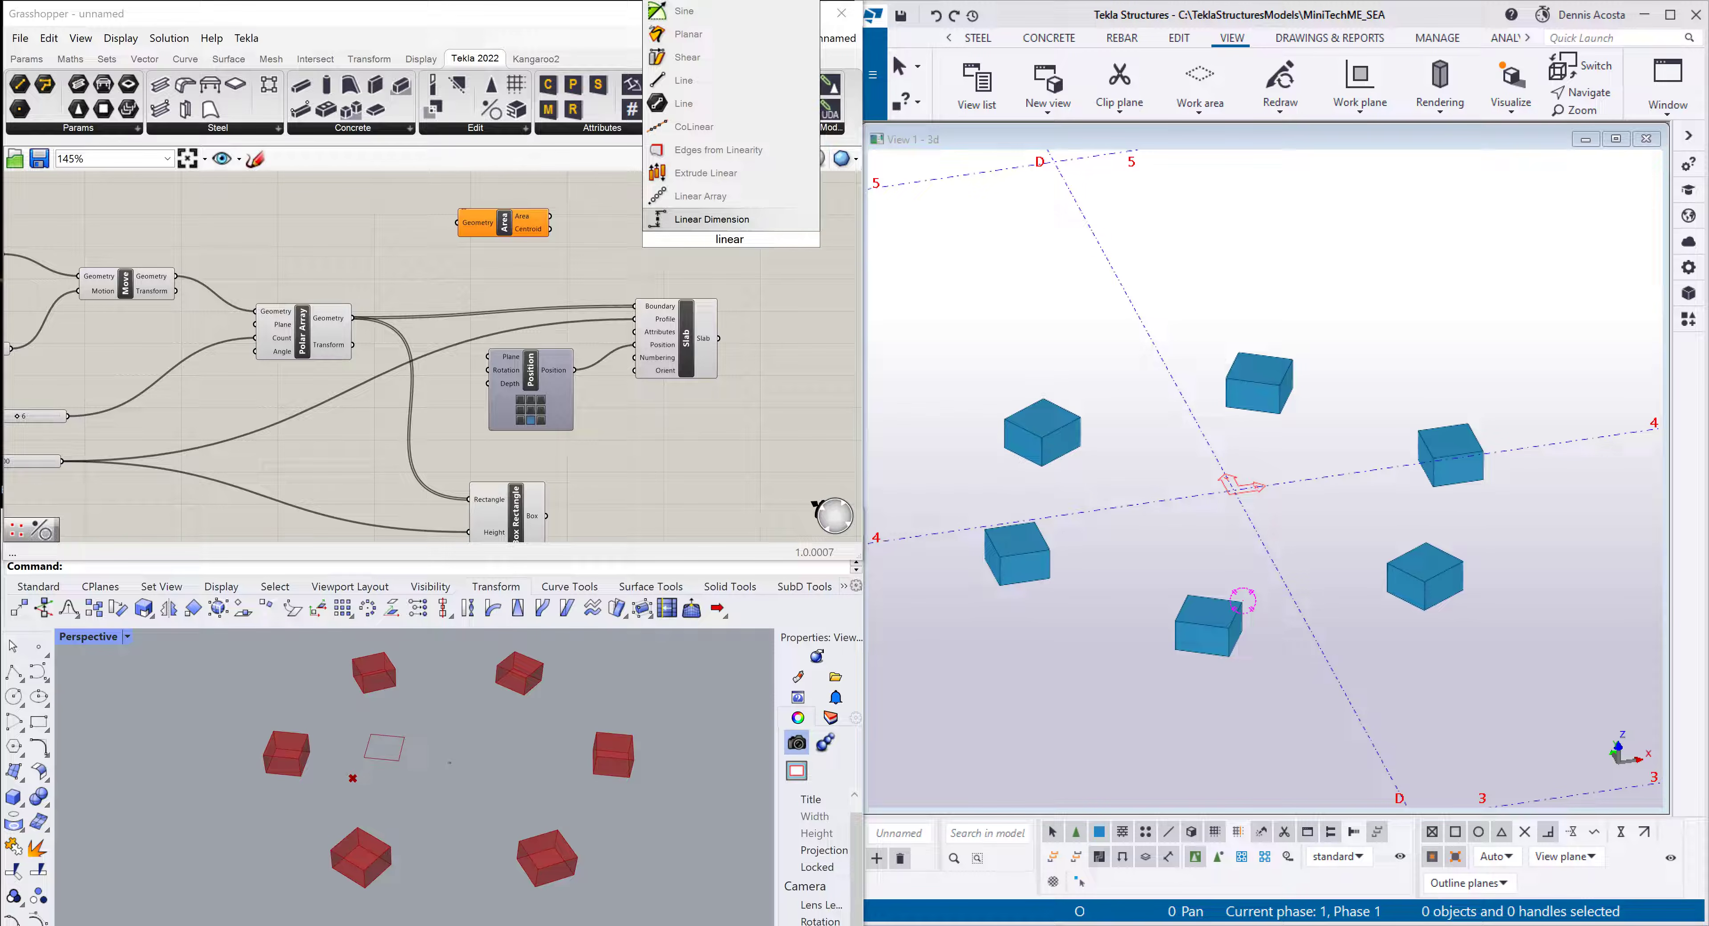
left_click(706, 195)
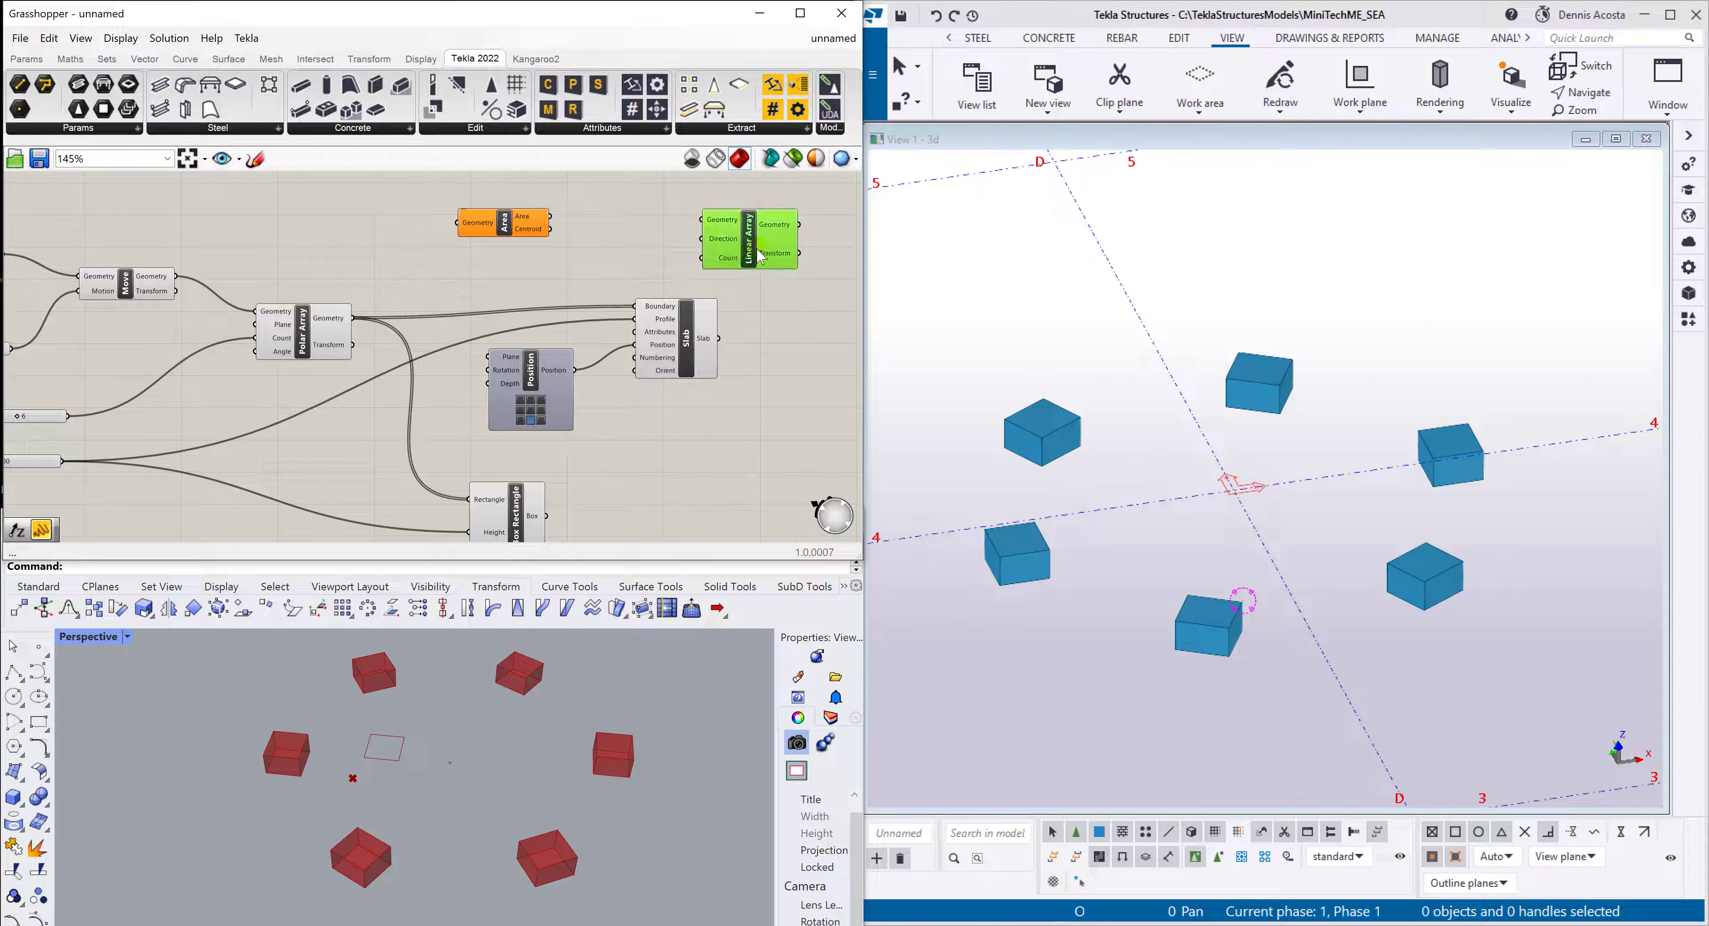
left_click_drag(760, 258, 757, 249)
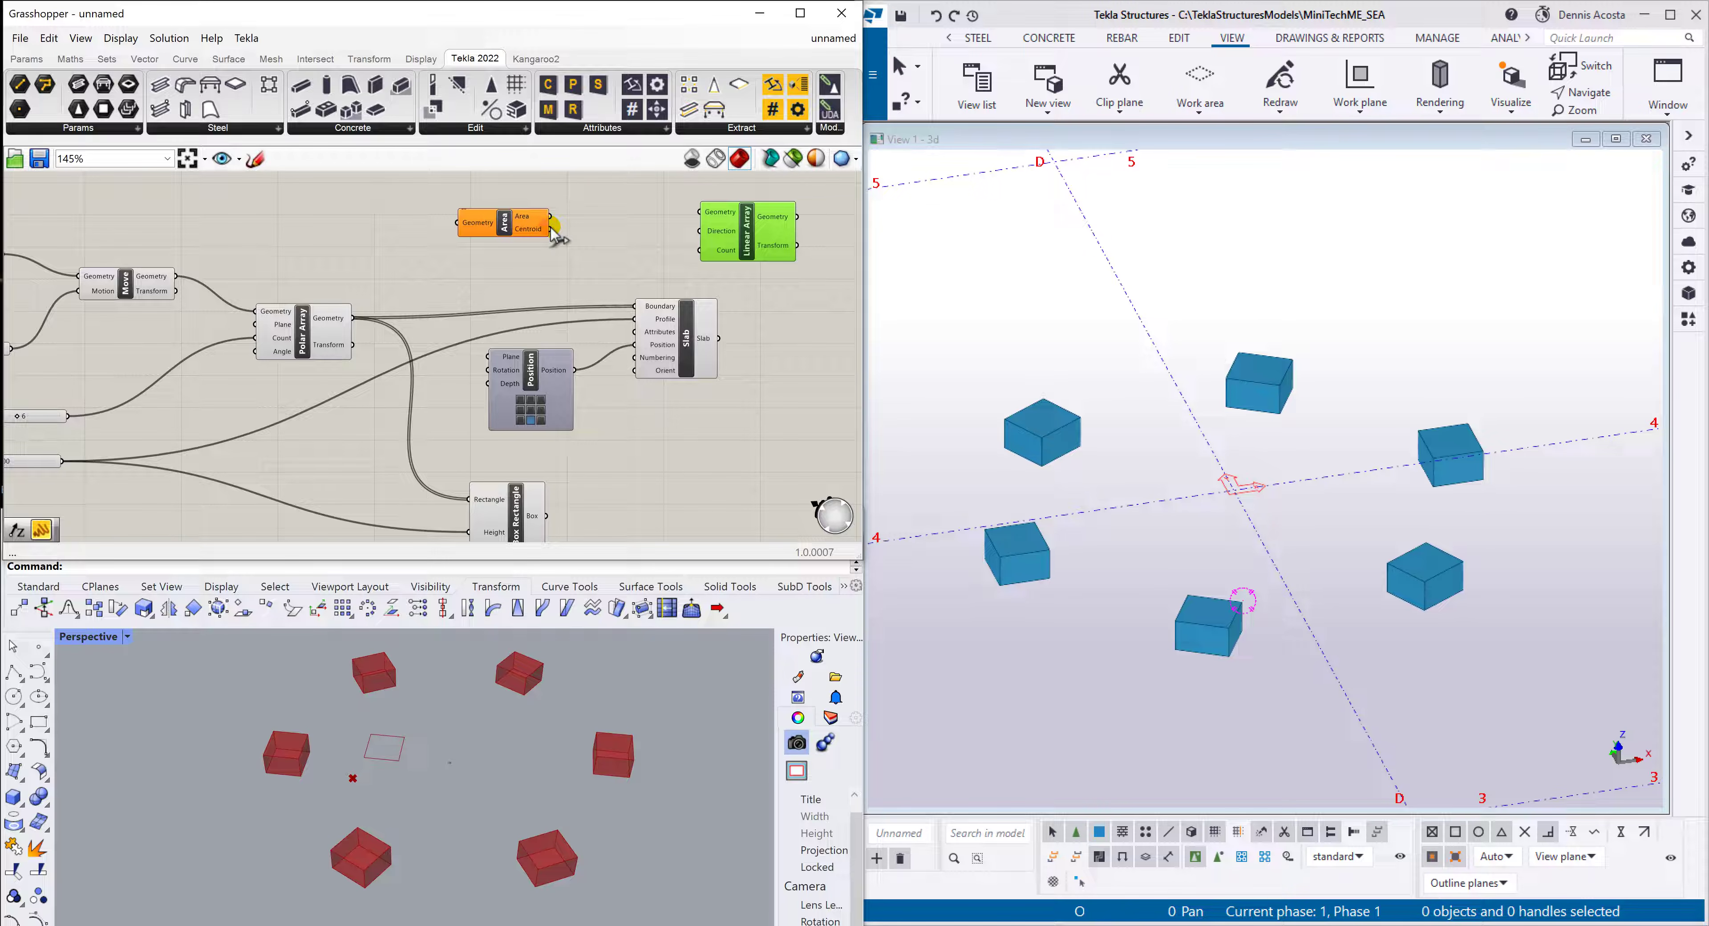
Connect Polar Array's Geometry output to Area and Area's Centroid to Linear Array's Geometry input, aligning the two components
left_click_drag(551, 229, 699, 213)
left_click_drag(500, 224, 495, 228)
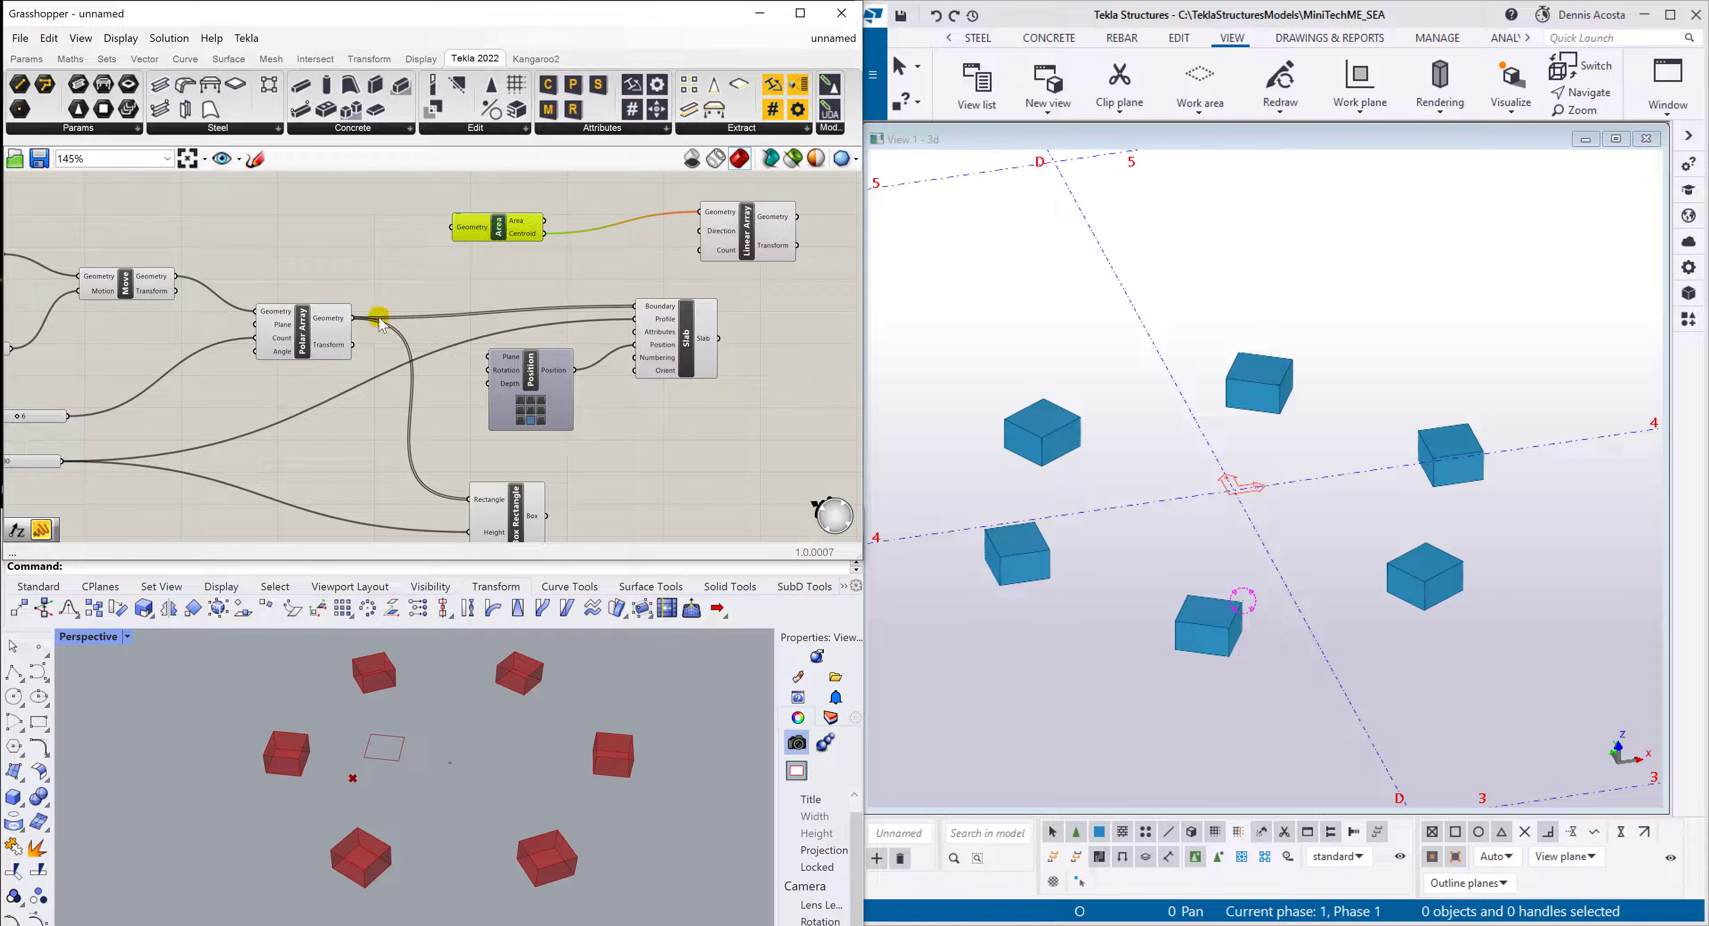
left_click_drag(353, 323, 453, 227)
left_click_drag(749, 237, 728, 226)
left_click_drag(497, 222, 508, 207)
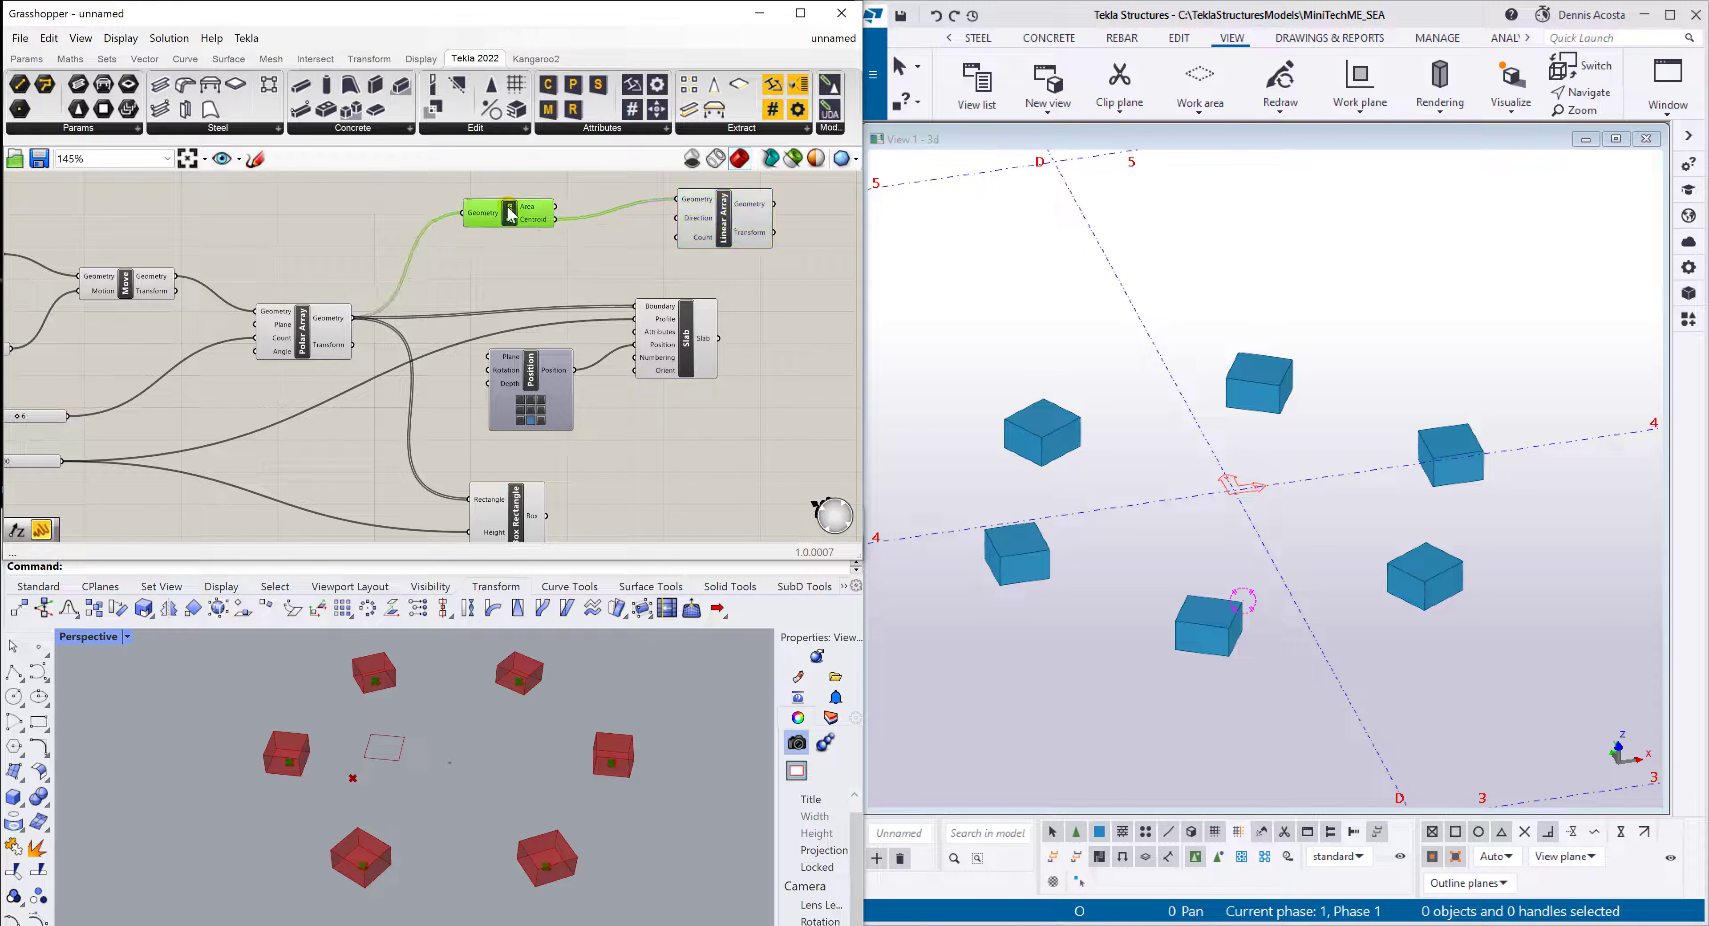
left_click_drag(728, 214, 732, 216)
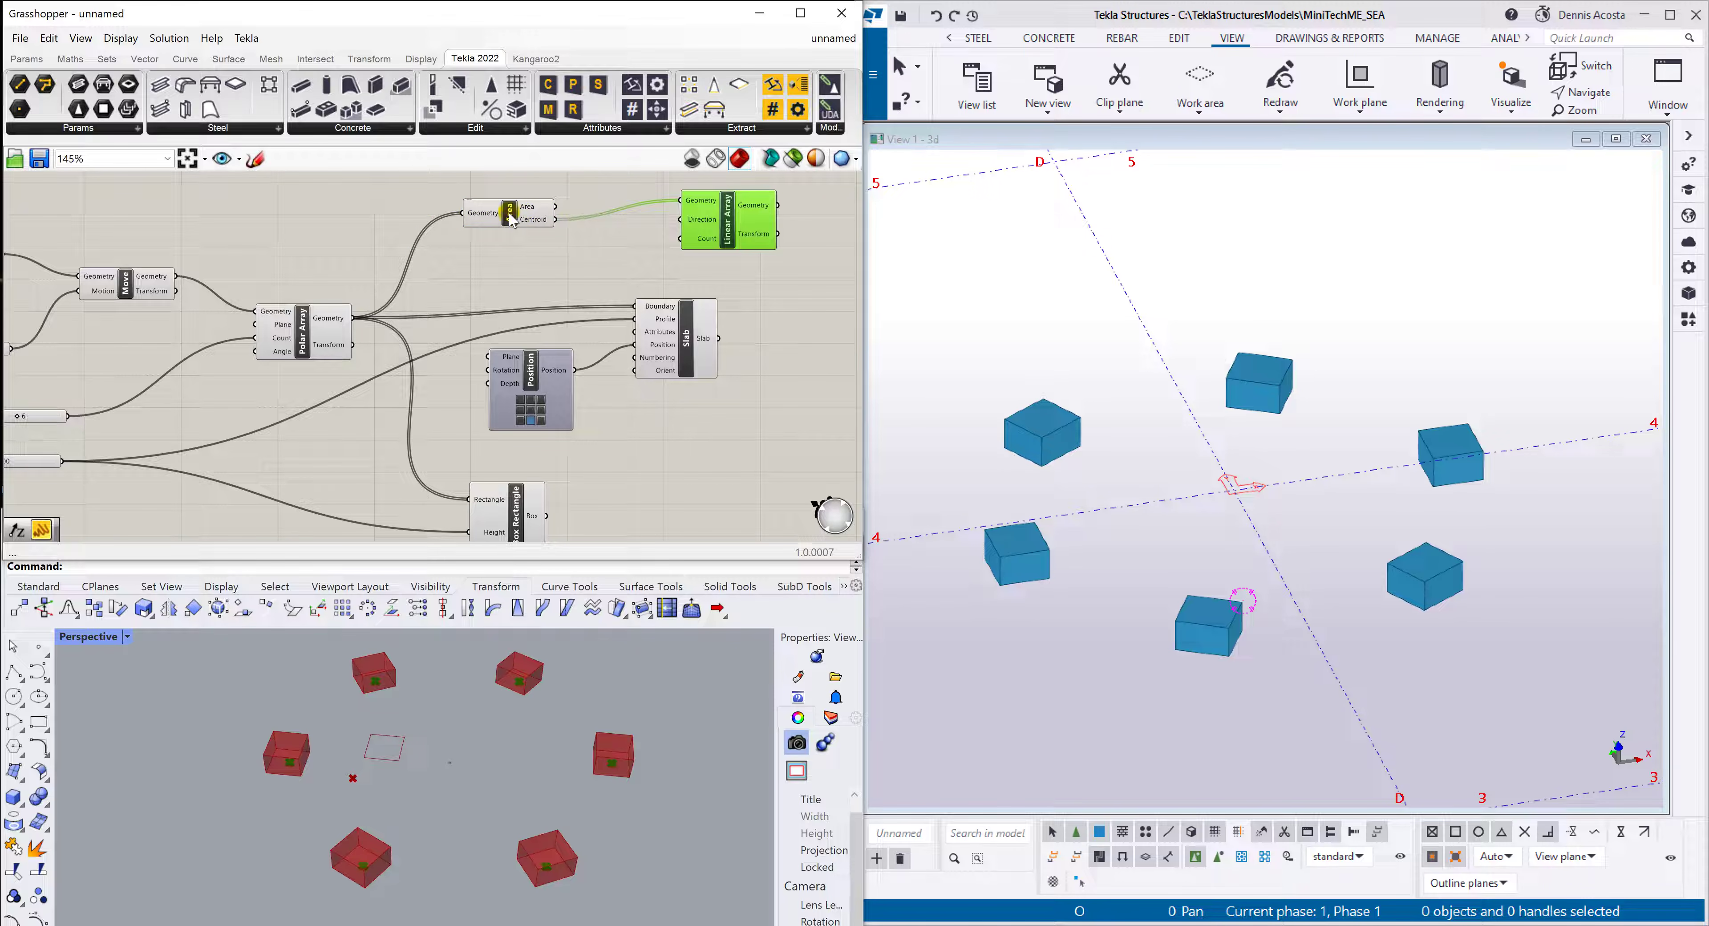
left_click_drag(512, 221, 532, 221)
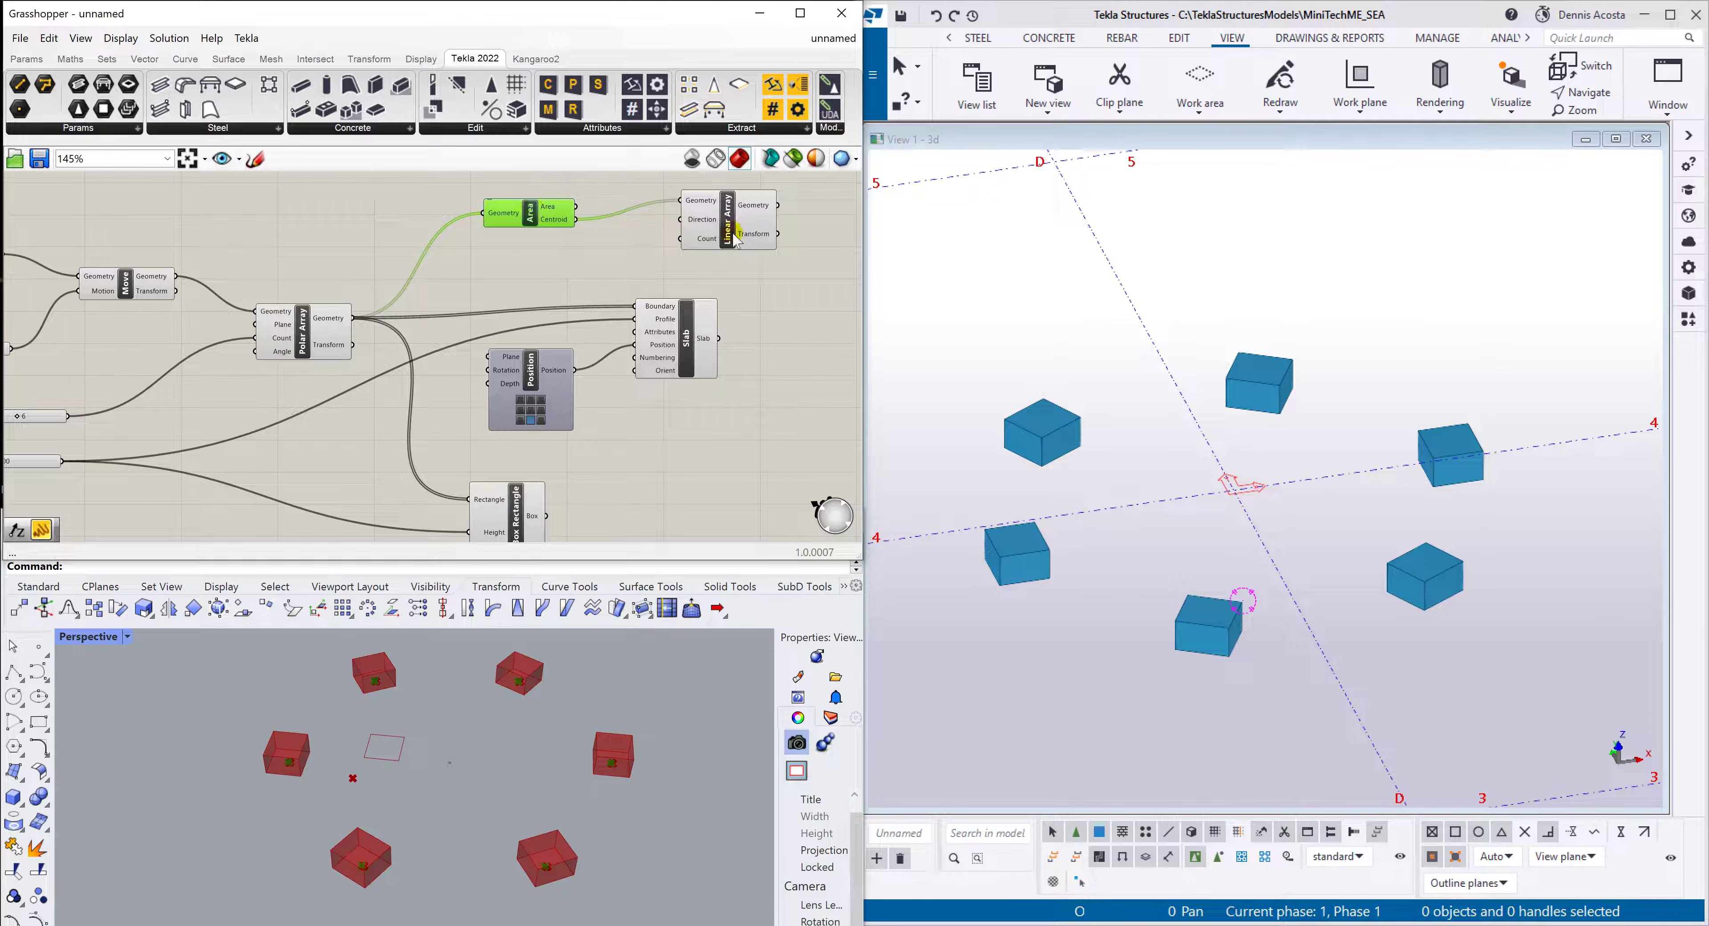
left_click_drag(734, 237, 738, 237)
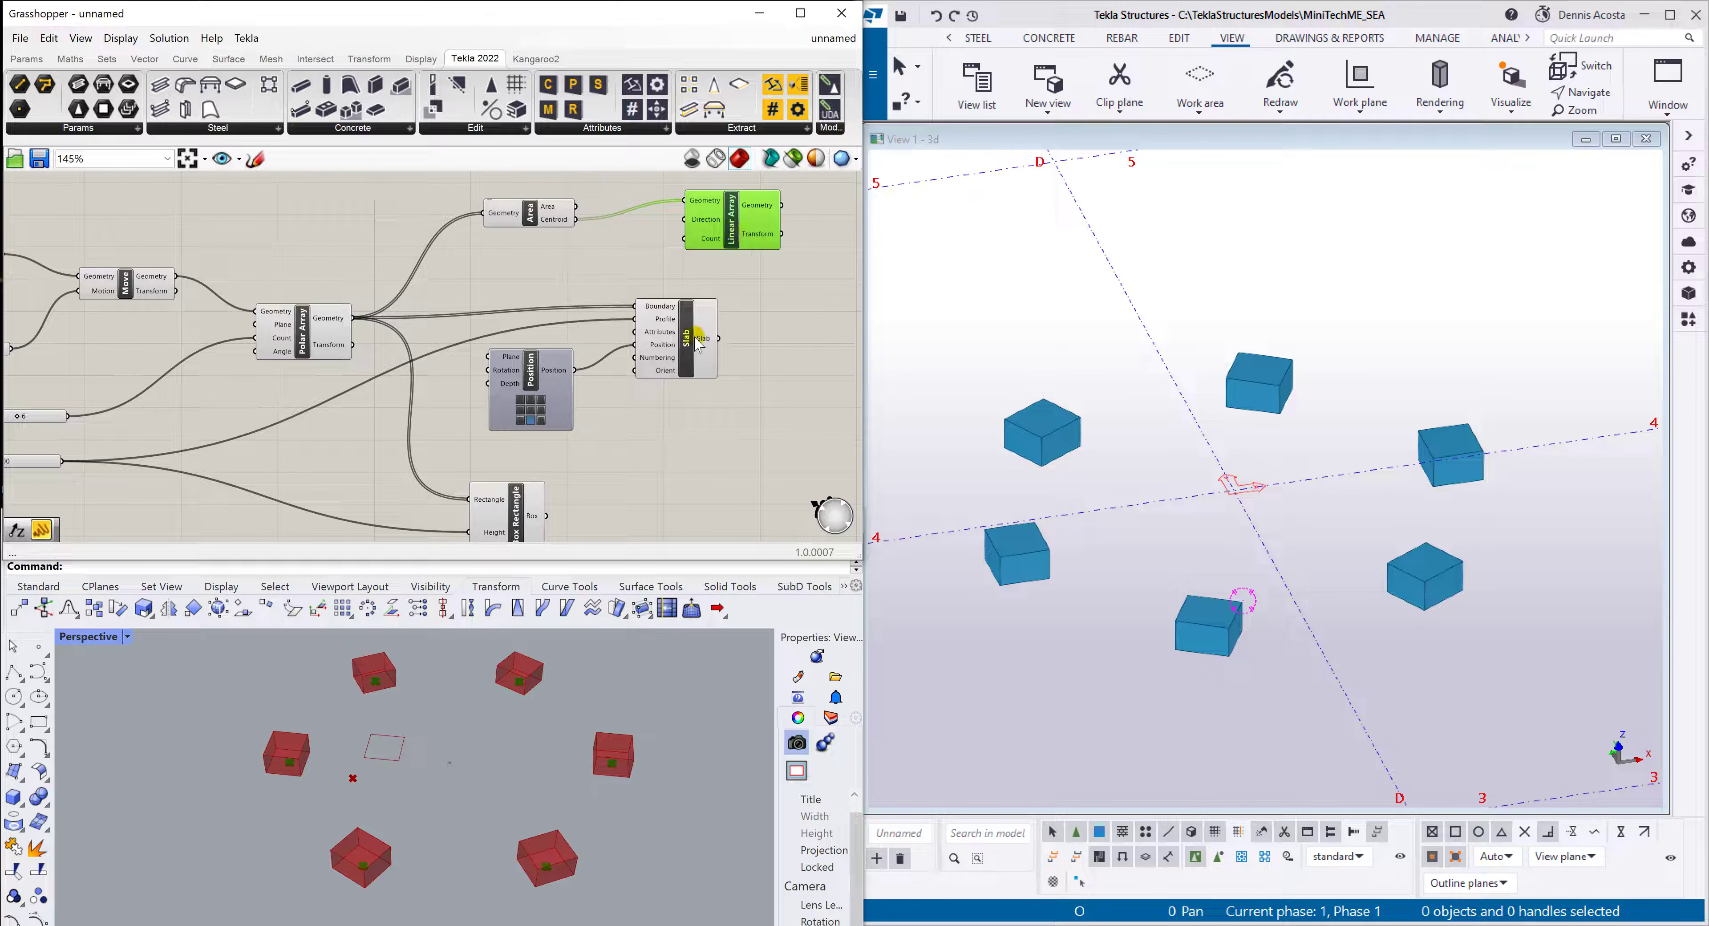
Move the Slab, Position and Box Rectangle components lower to clear space beneath the Area and Linear Array components
left_click_drag(748, 309, 491, 434)
left_click_drag(650, 342, 667, 392)
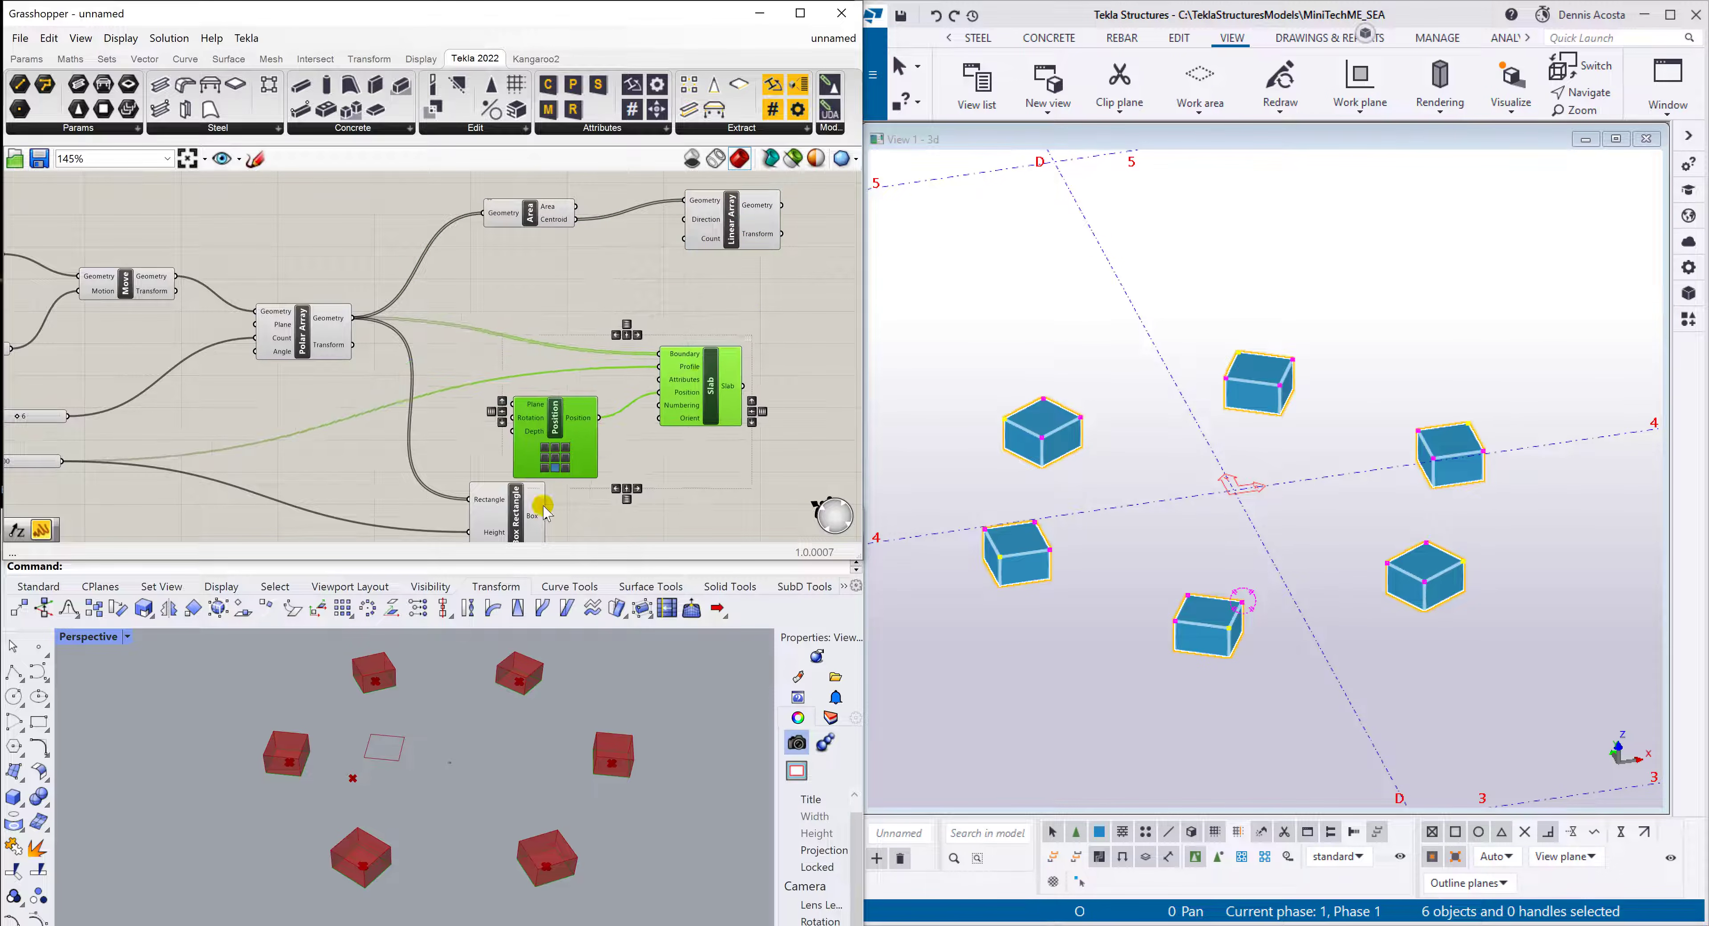
scroll(537, 503, "down", 3)
left_click(521, 534)
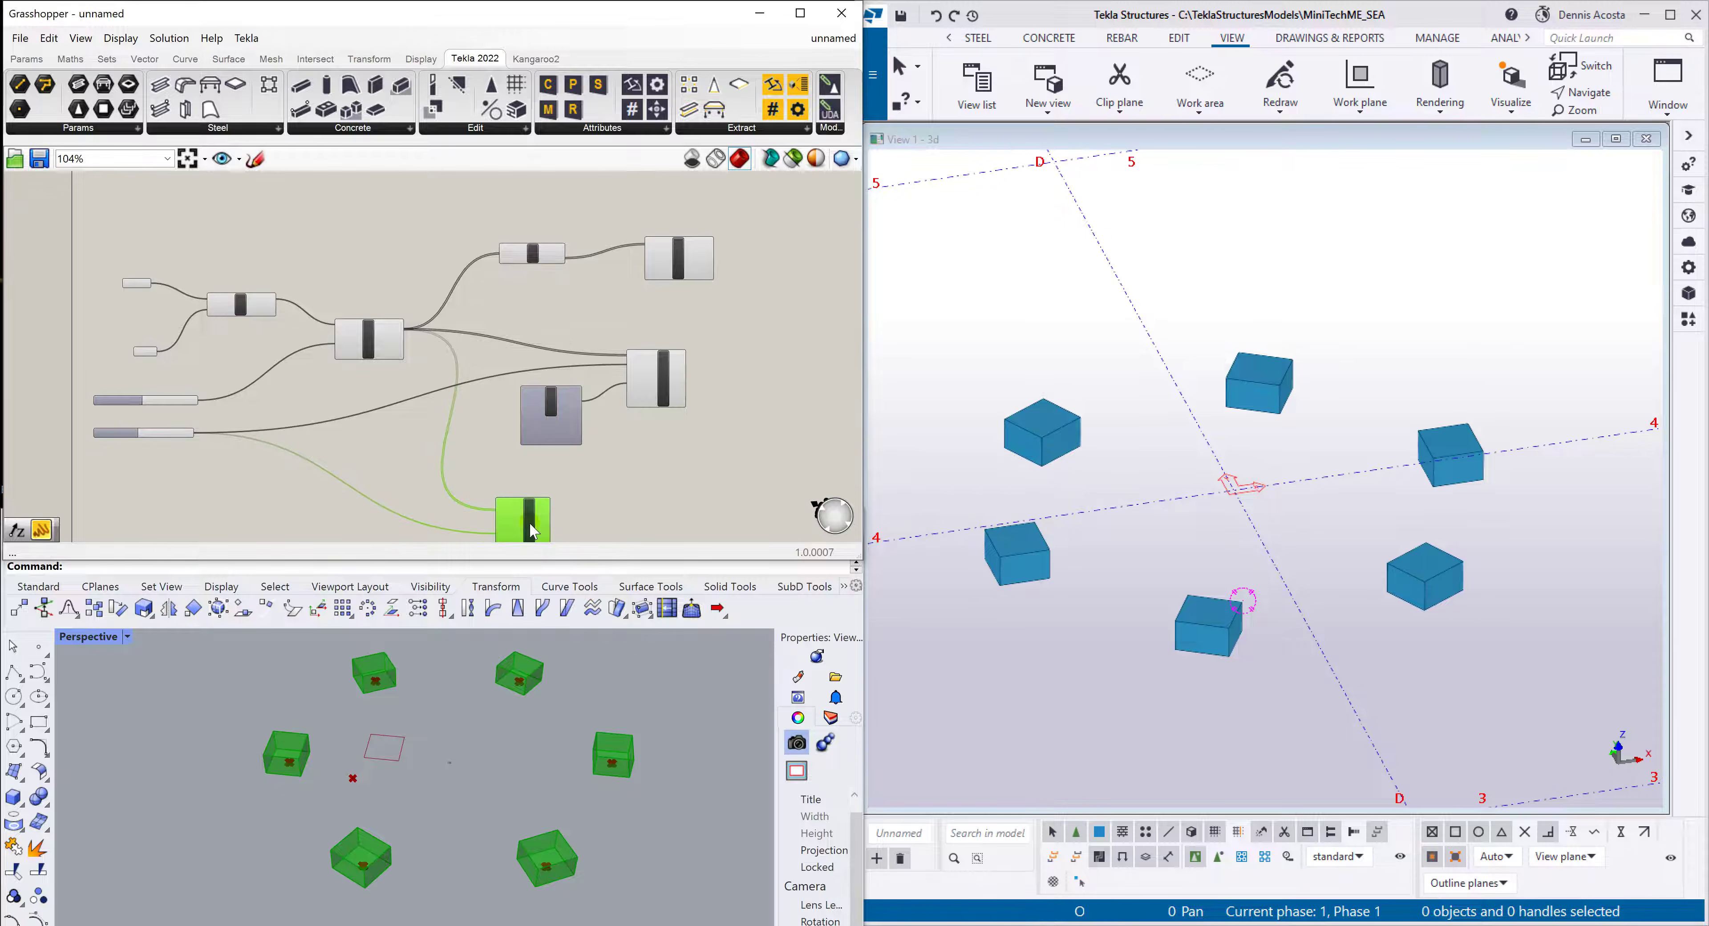
scroll(610, 306, "up", 3)
left_click(610, 306)
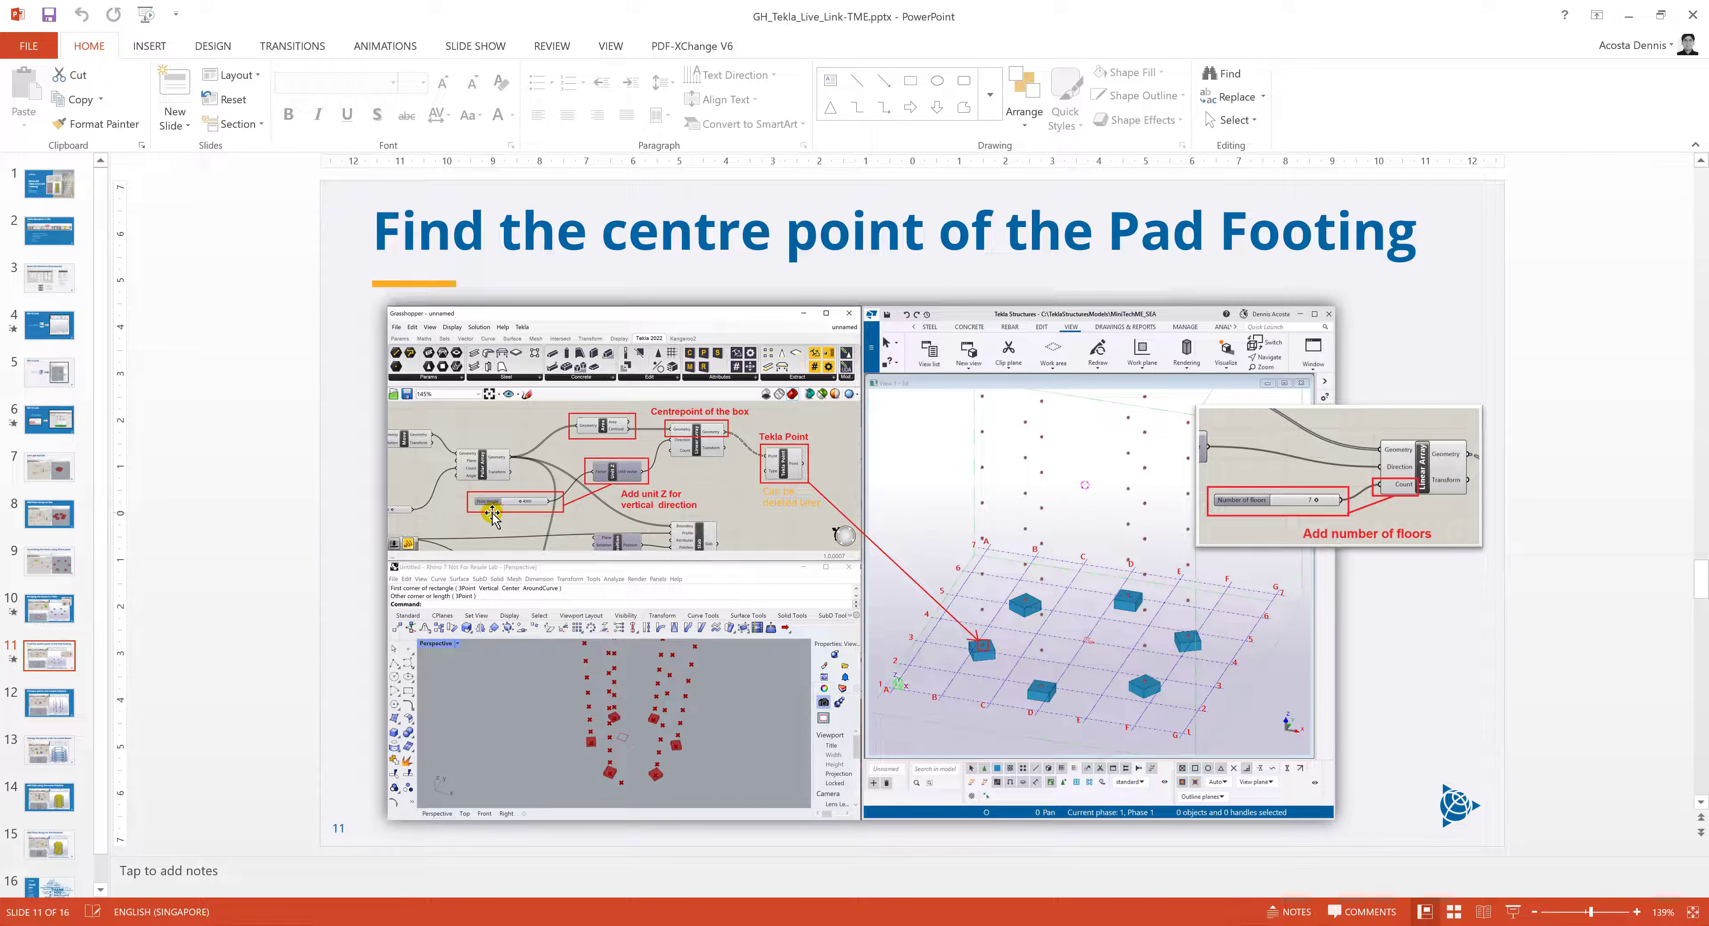
Add a Unit Z component below Area and connect its Unit vector output to the Linear Array's Direction input
left_click(1630, 16)
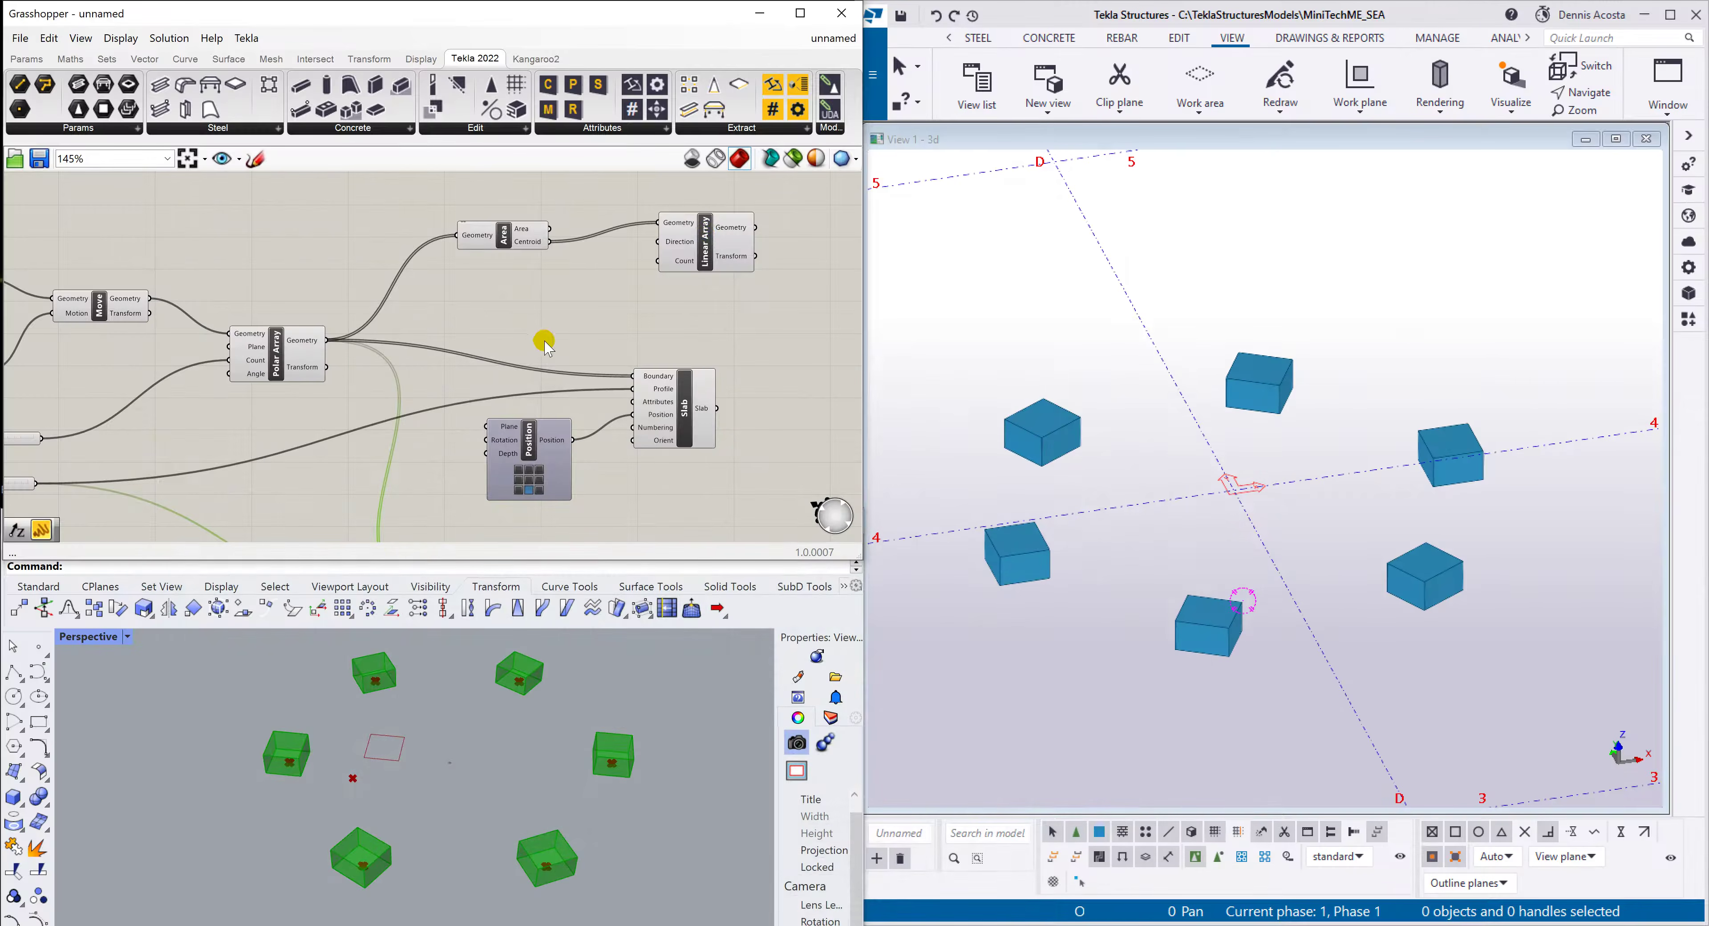
double_click(522, 312)
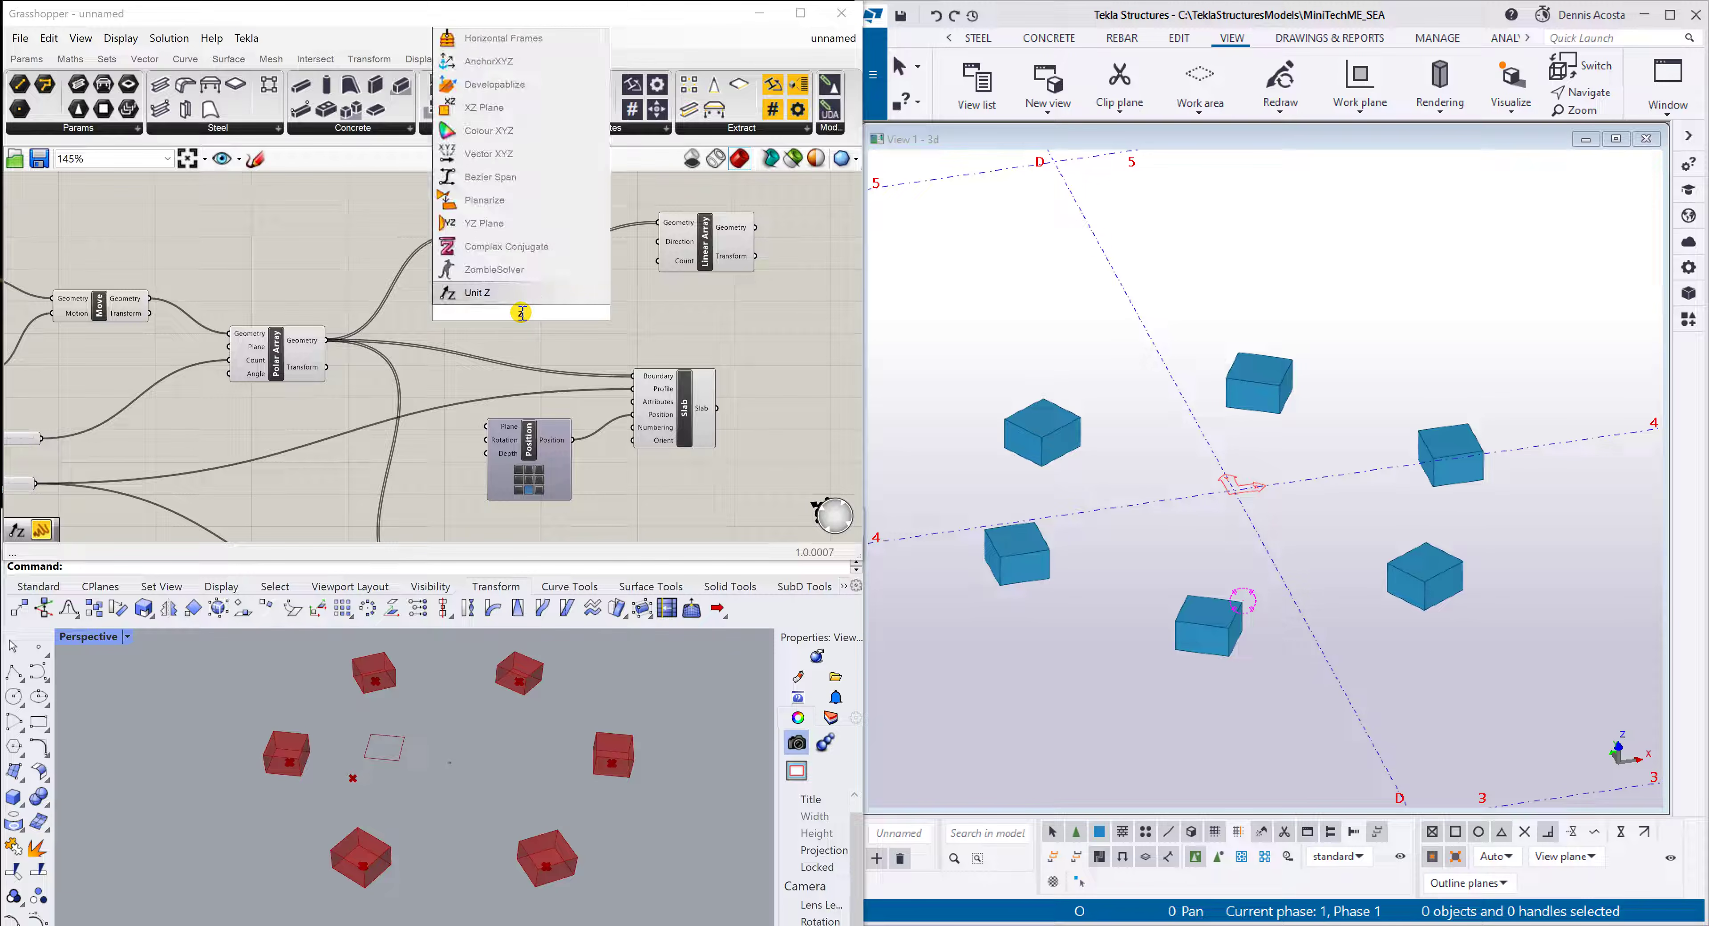
left_click(494, 292)
left_click_drag(526, 325, 657, 243)
left_click_drag(554, 313, 548, 306)
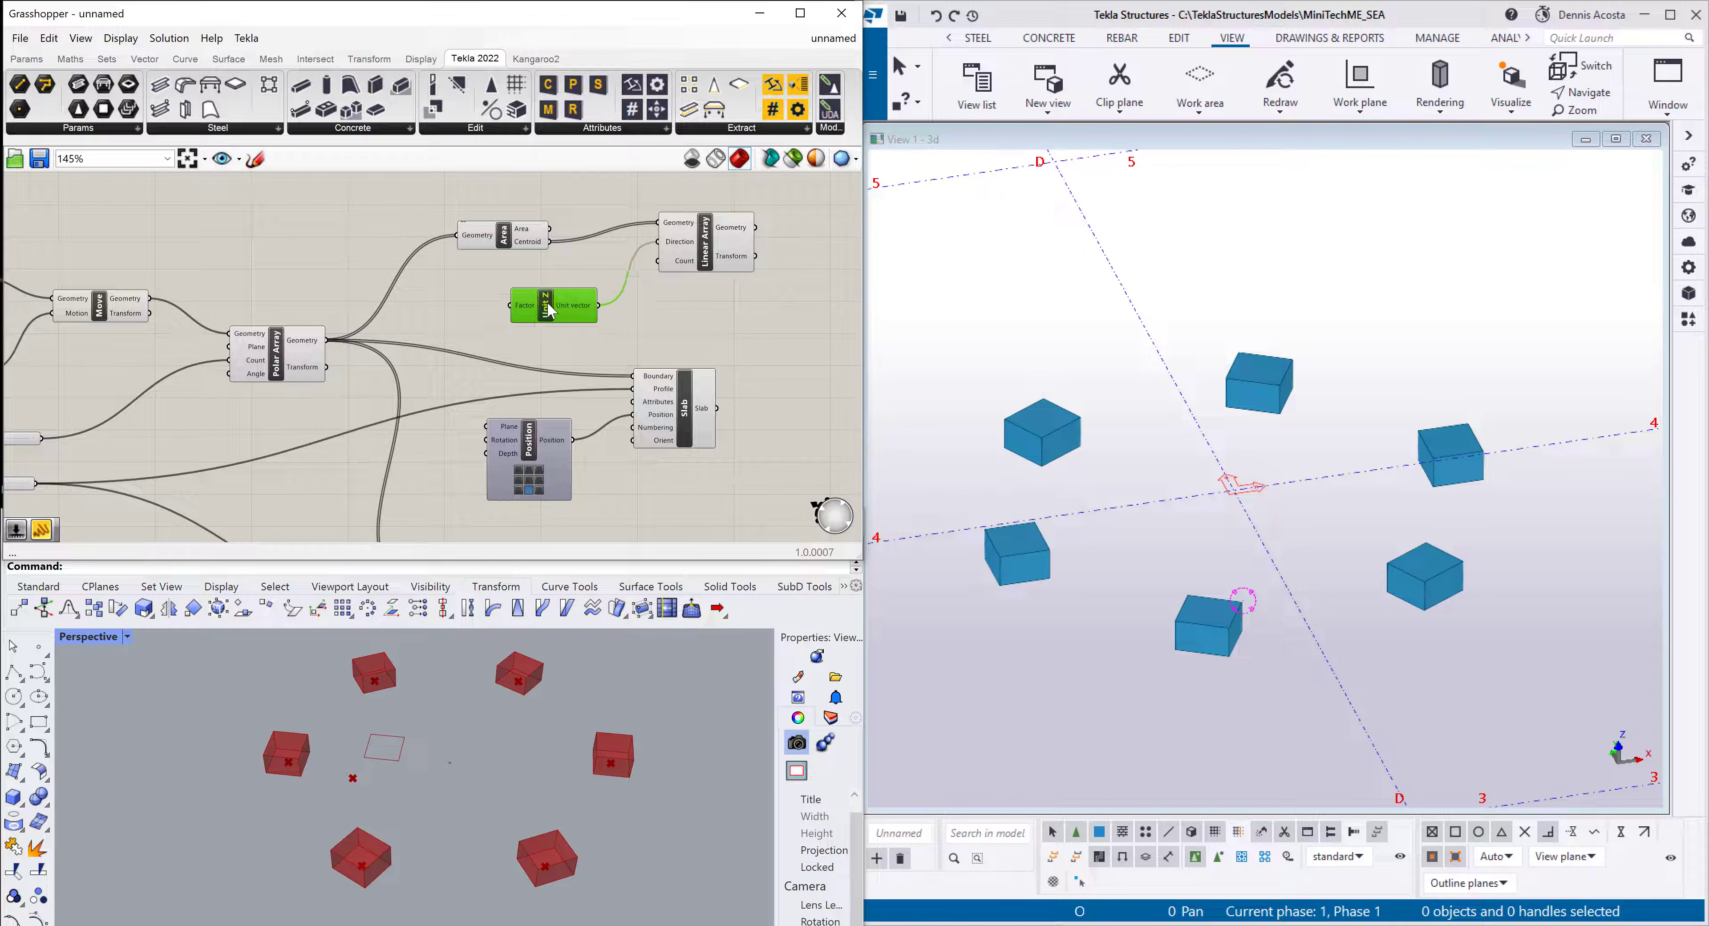
Create a number slider from 3000 to 10000 and connect it to the Unit Z component's Factor input
double_click(273, 430)
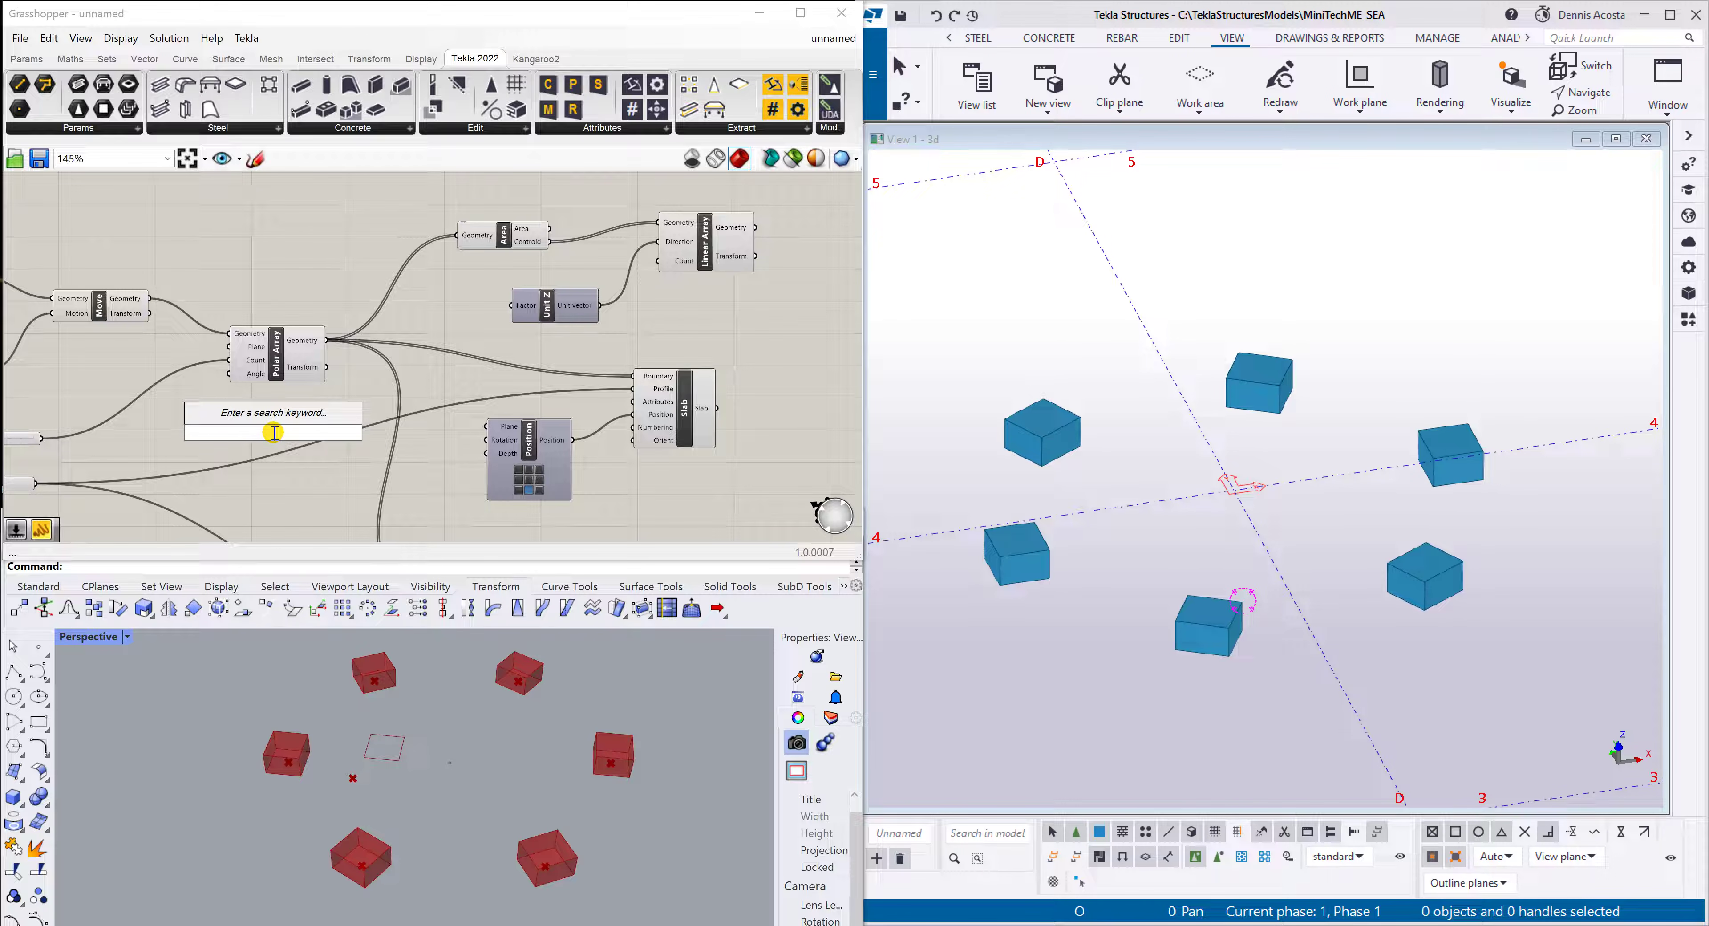
type("3000..1")
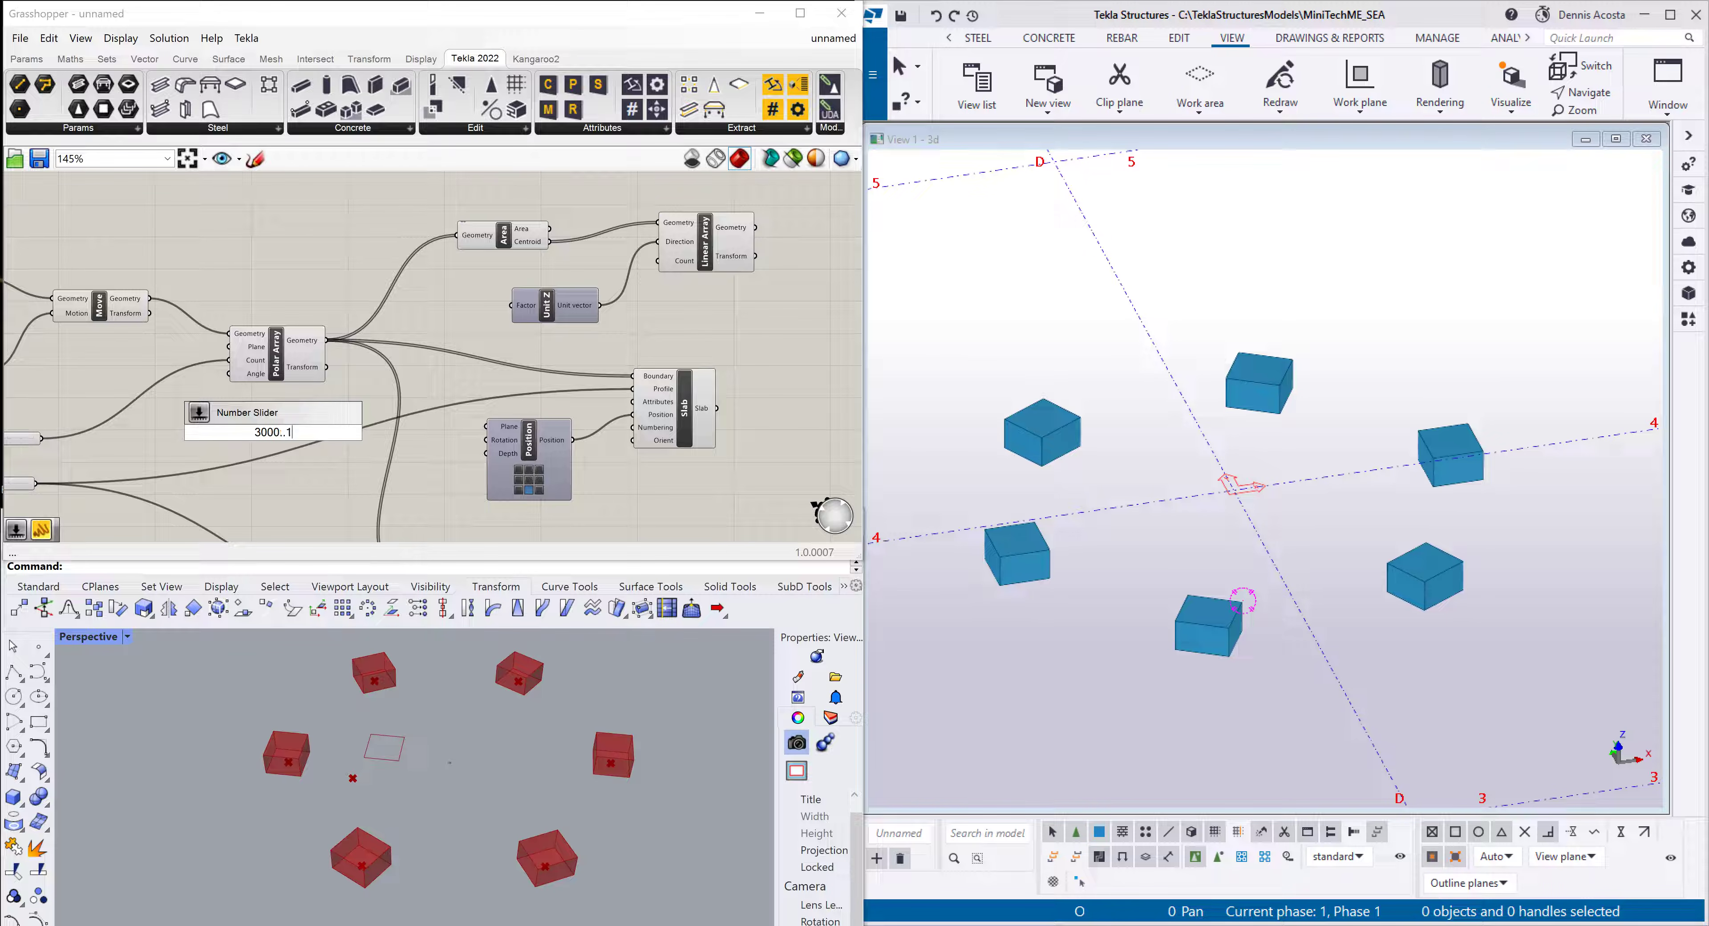
type("0000")
key("Return")
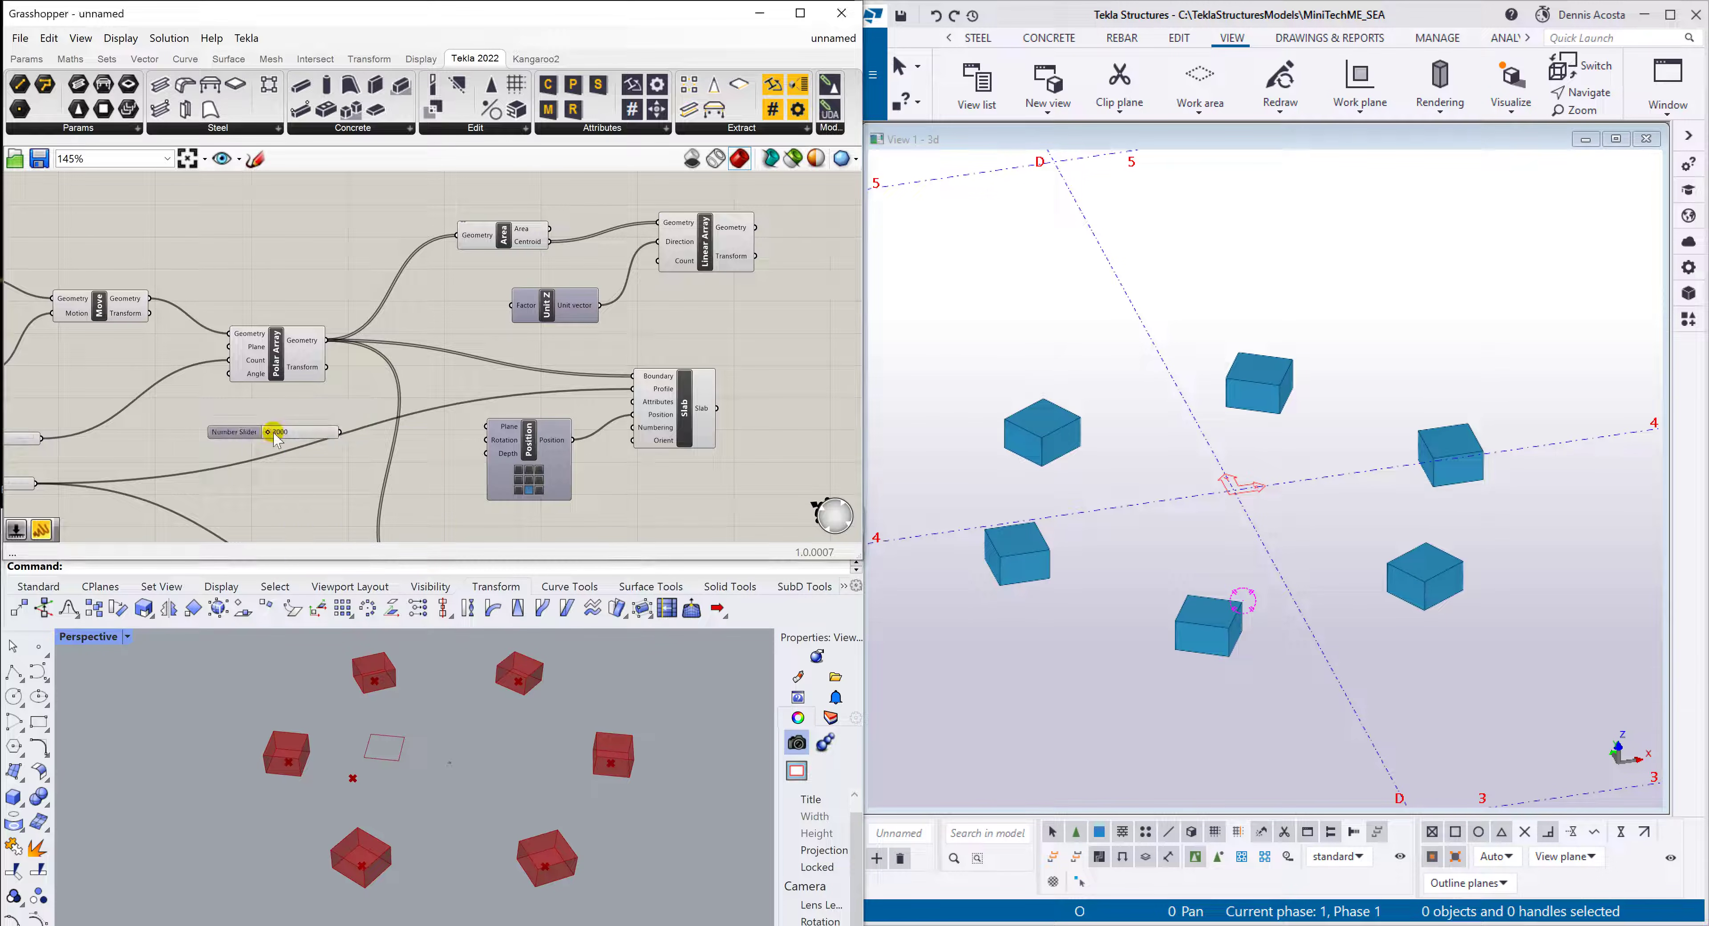
left_click_drag(339, 432, 511, 306)
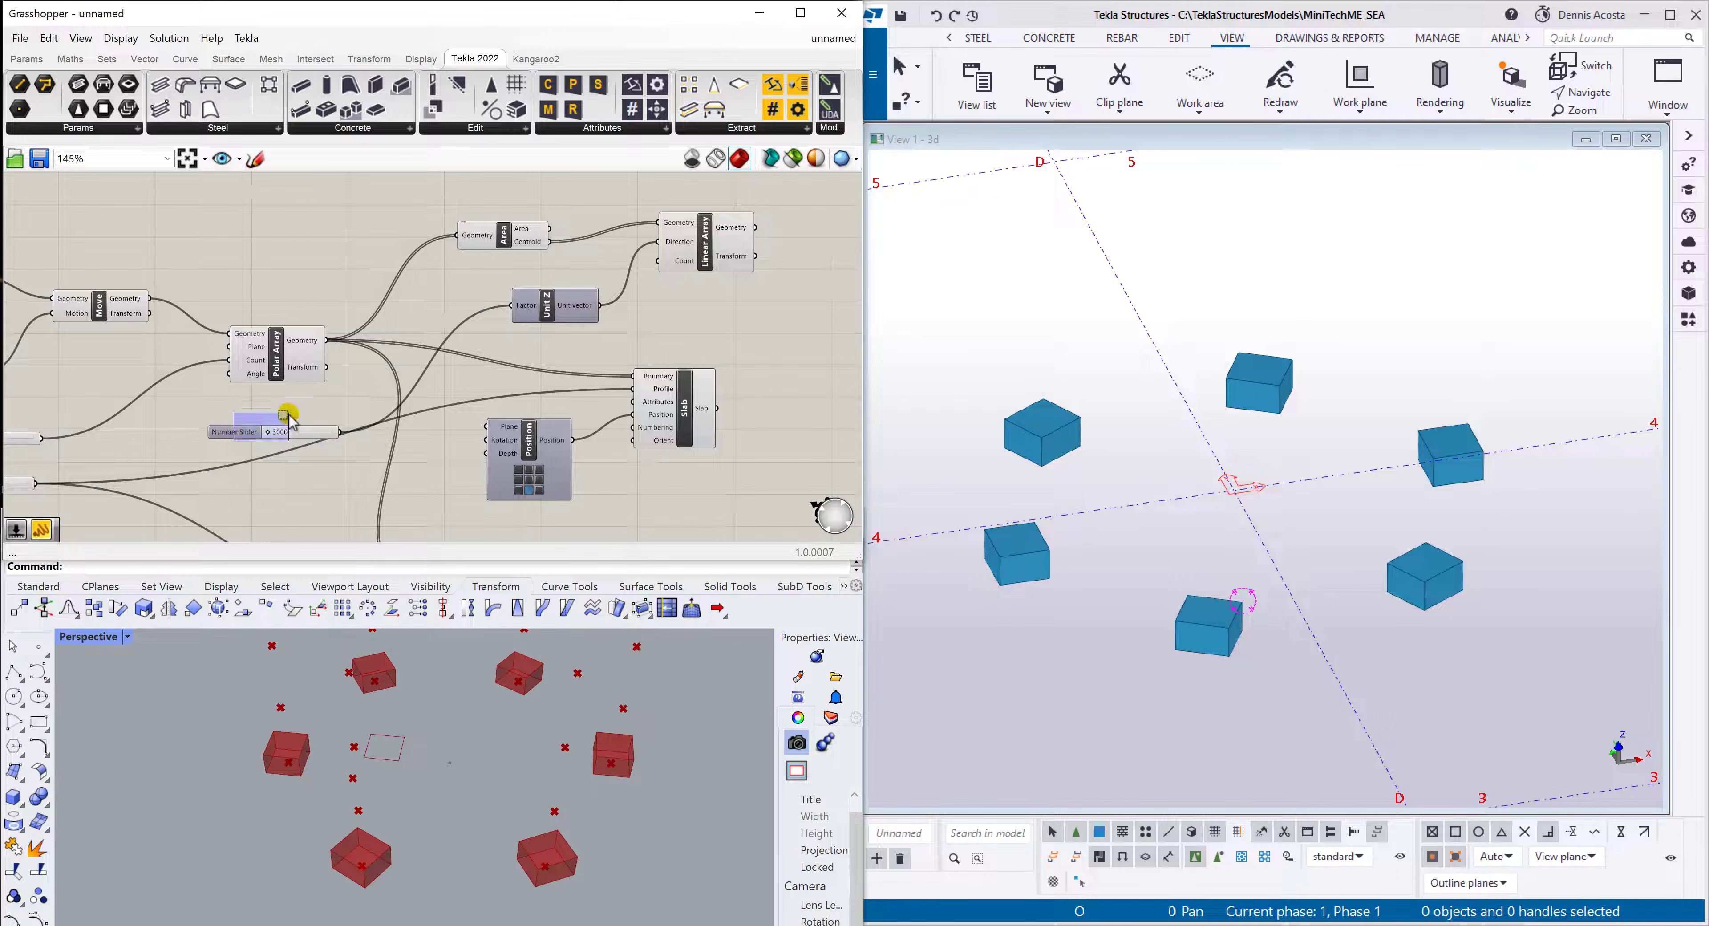
Reposition the 3000 spacing slider and the Linear Array component, and inspect the vertically arrayed centre points in the Rhino viewport
left_click_drag(245, 438, 276, 425)
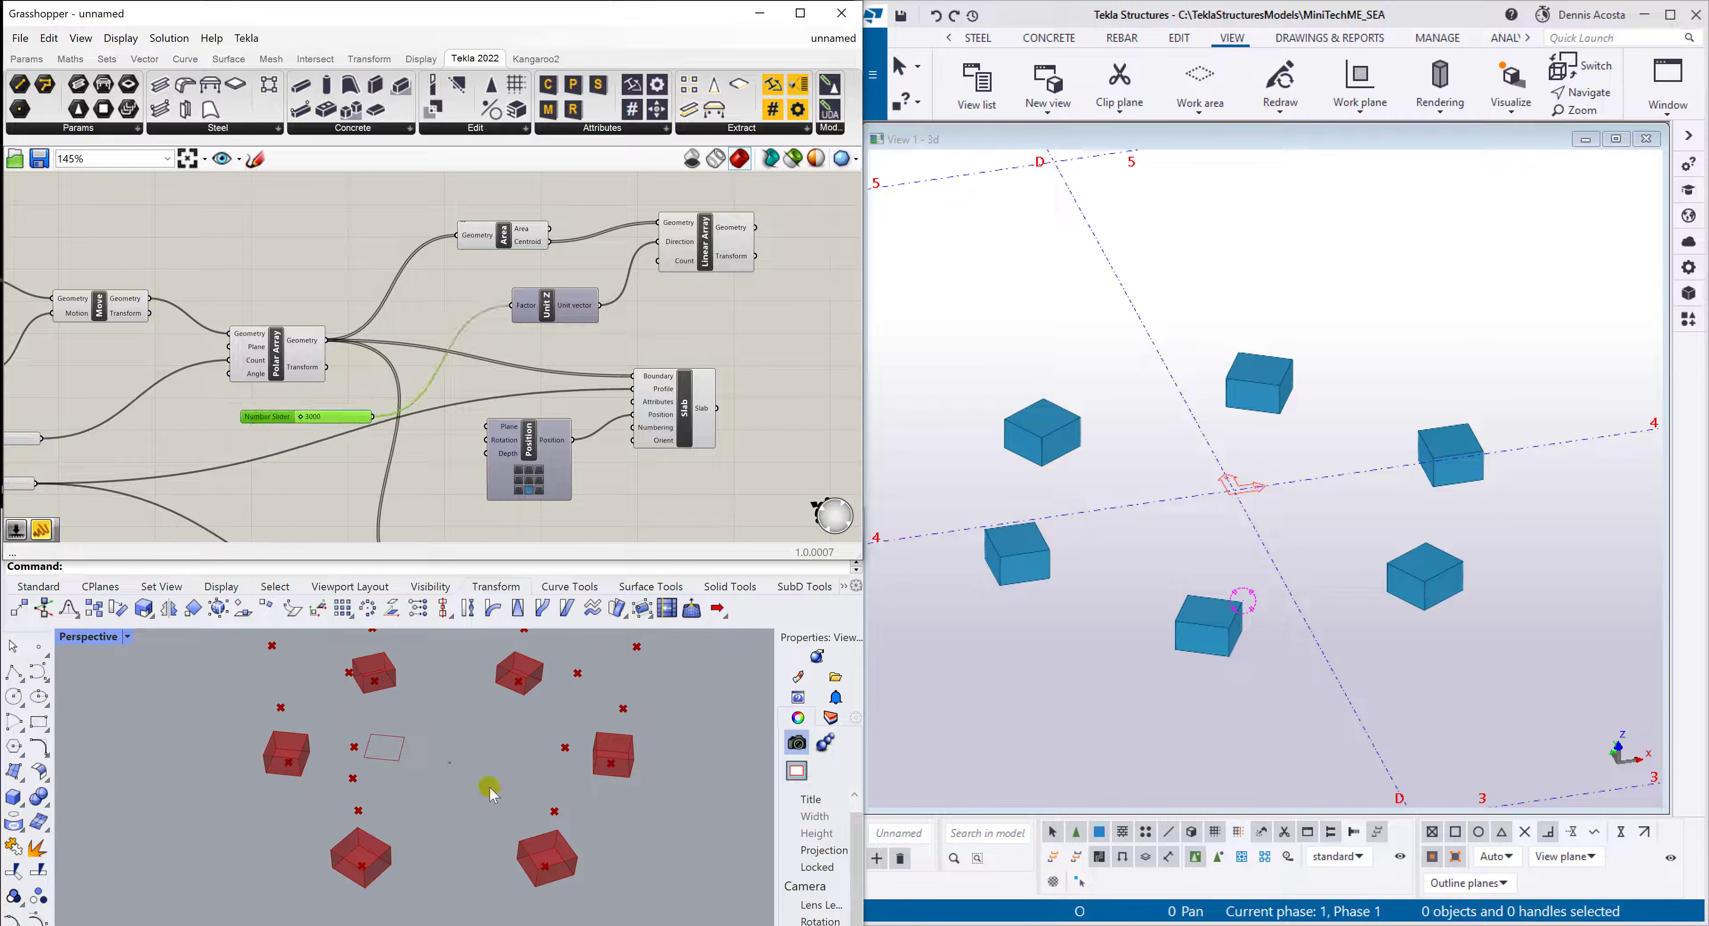
right_click_drag(489, 789, 464, 688)
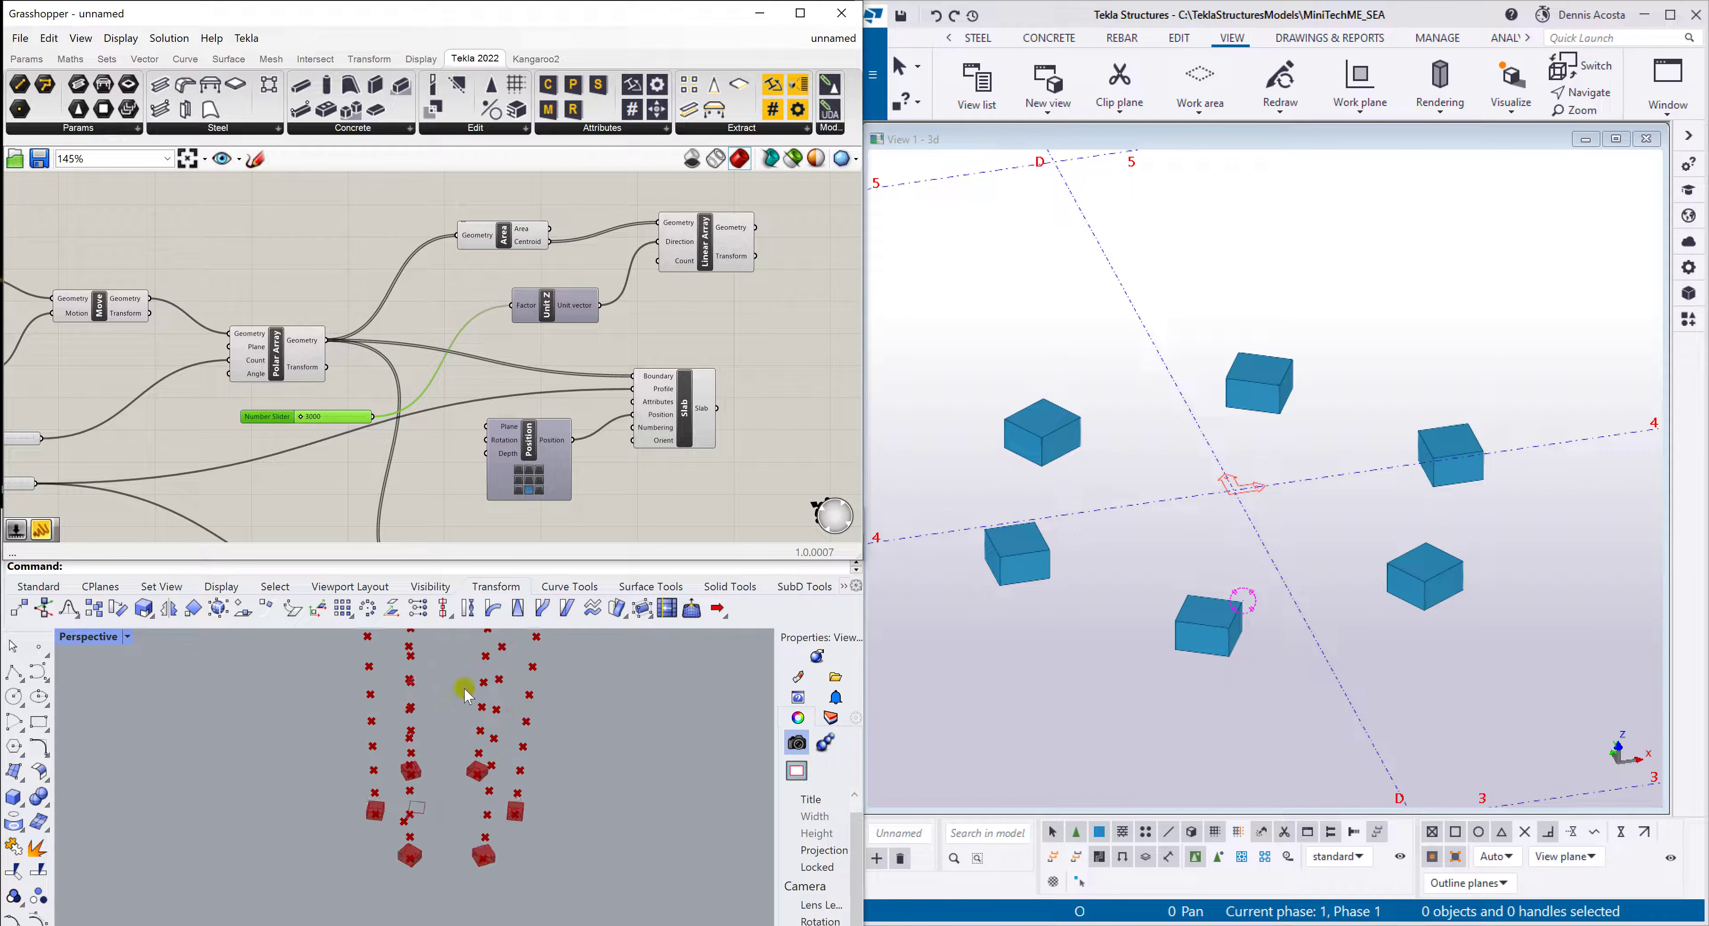
right_click_drag(530, 736, 488, 761)
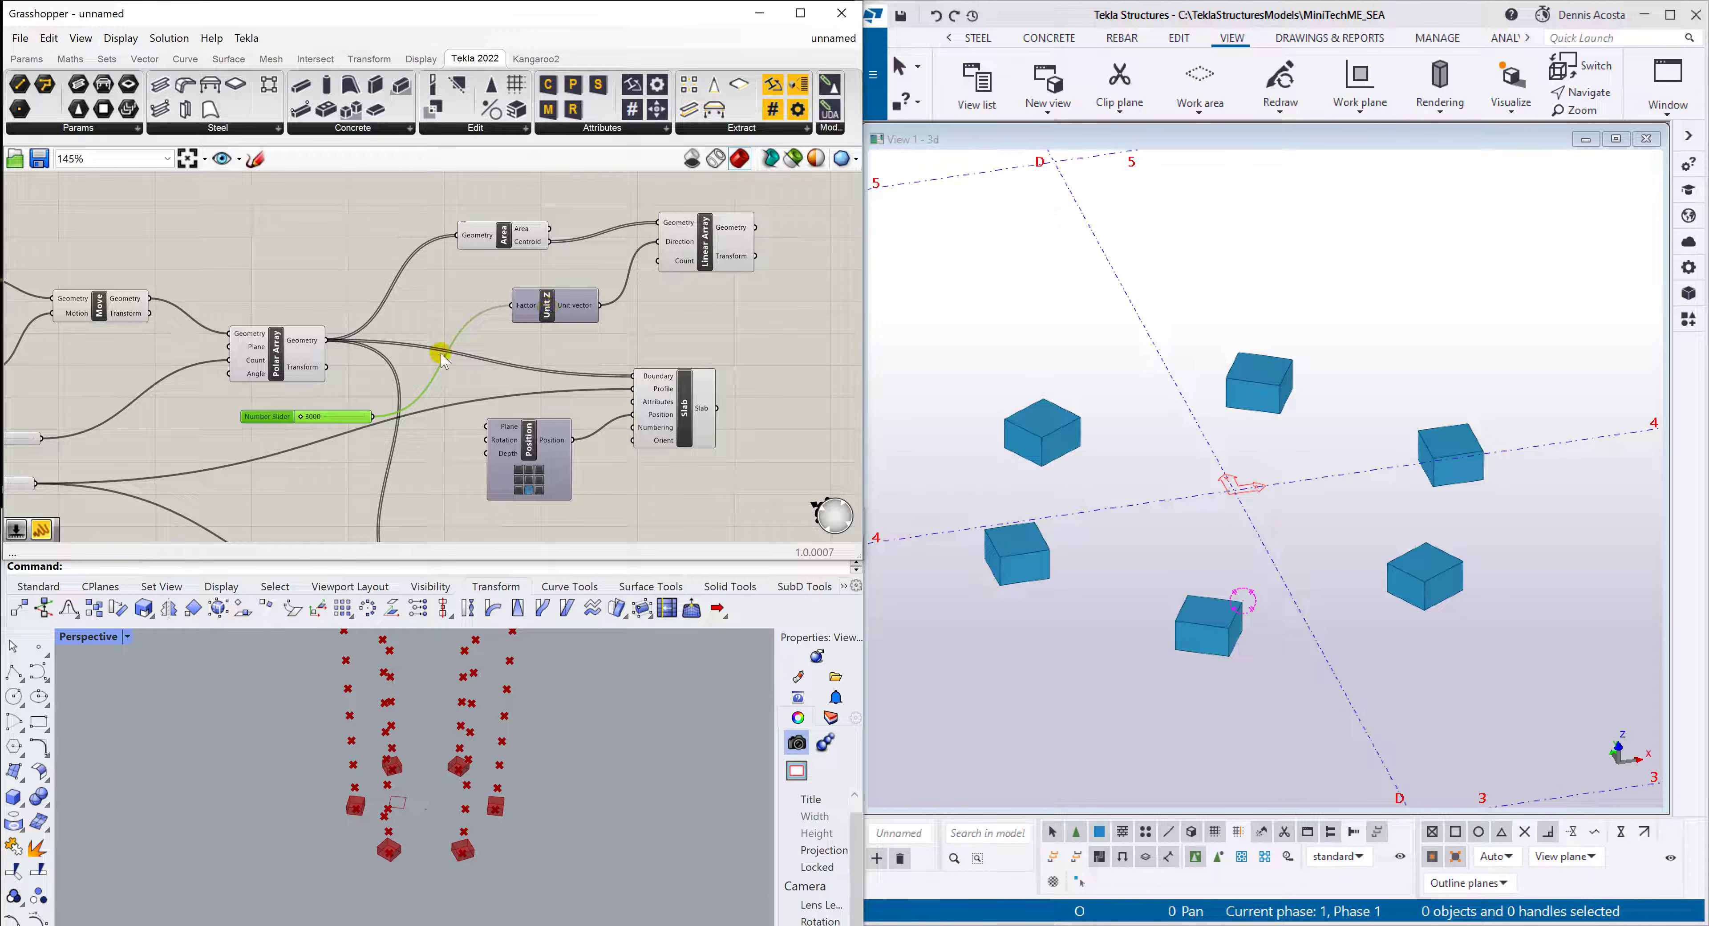
left_click_drag(707, 248, 717, 249)
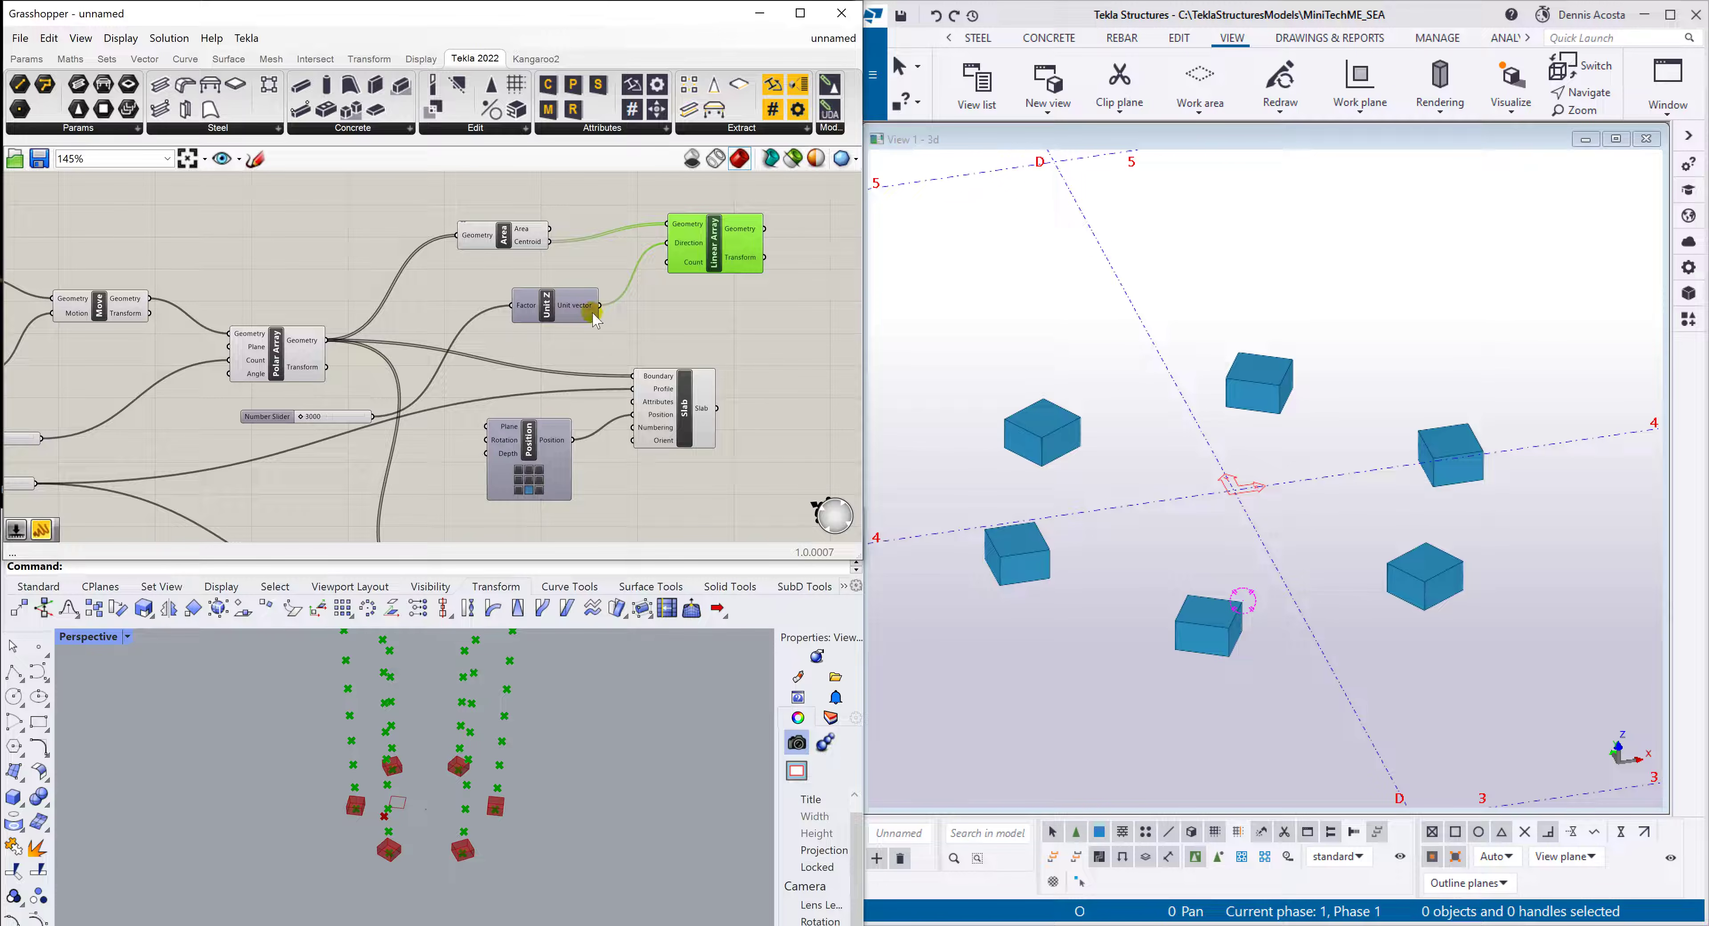
Add a Tekla Point component and connect the Linear Array's Geometry output to its Point input, checking the points in the Tekla model
scroll(425, 342, "down", 2)
scroll(736, 328, "up", 3)
double_click(763, 313)
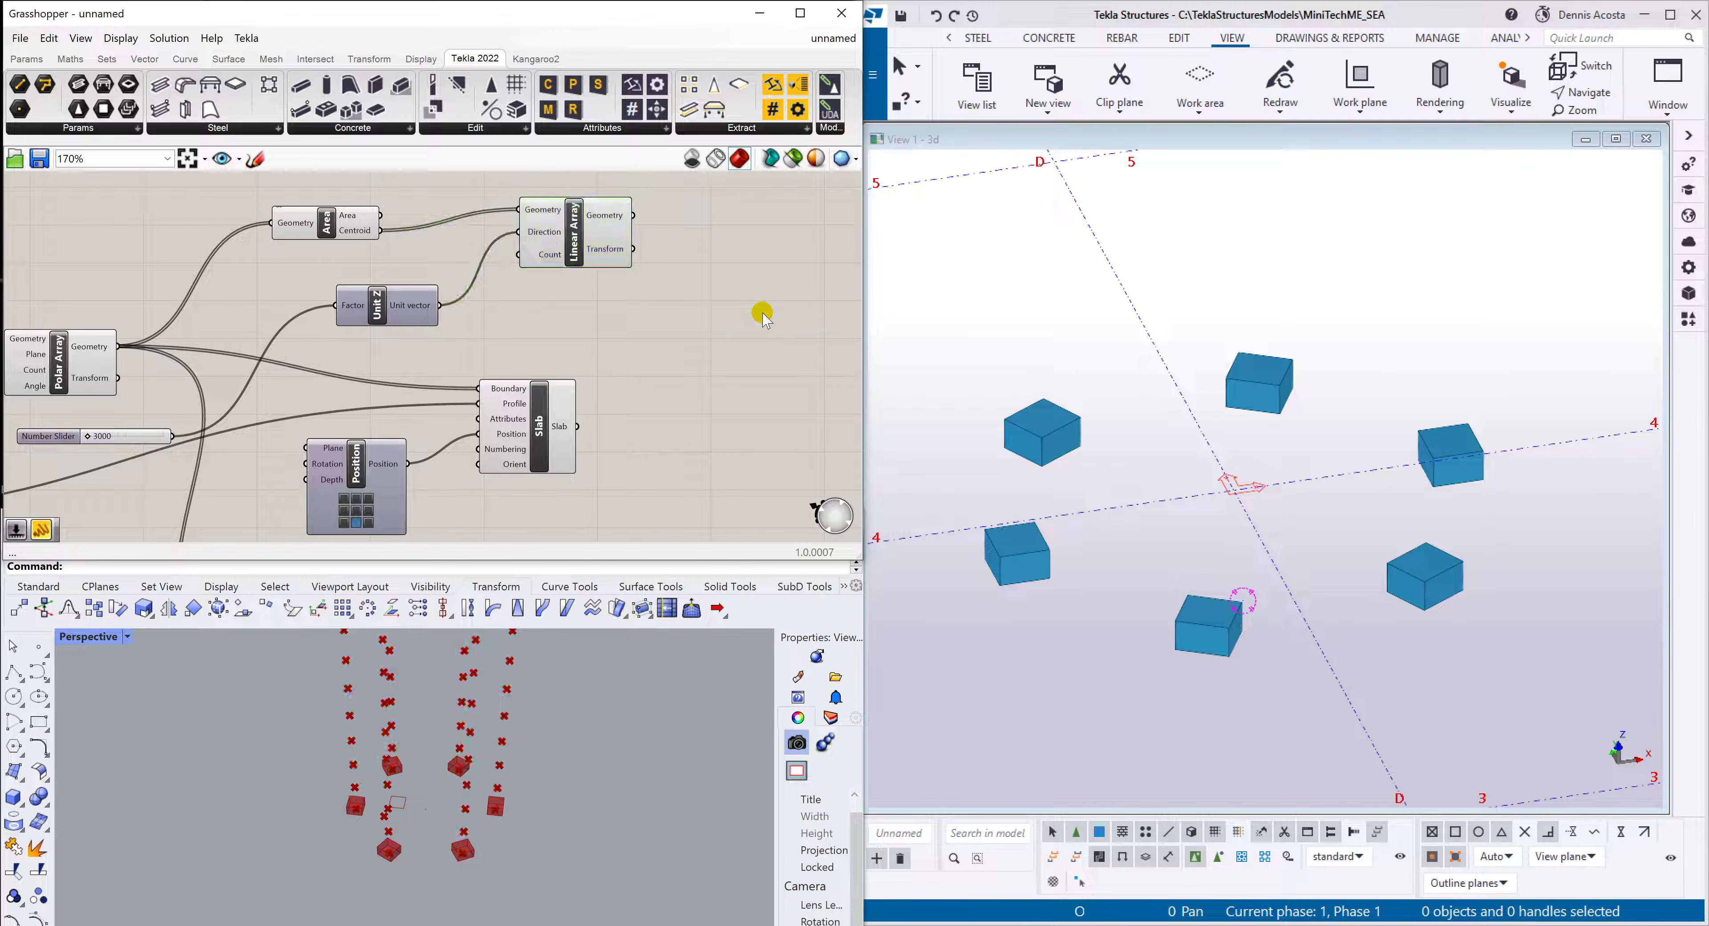
type("tekla")
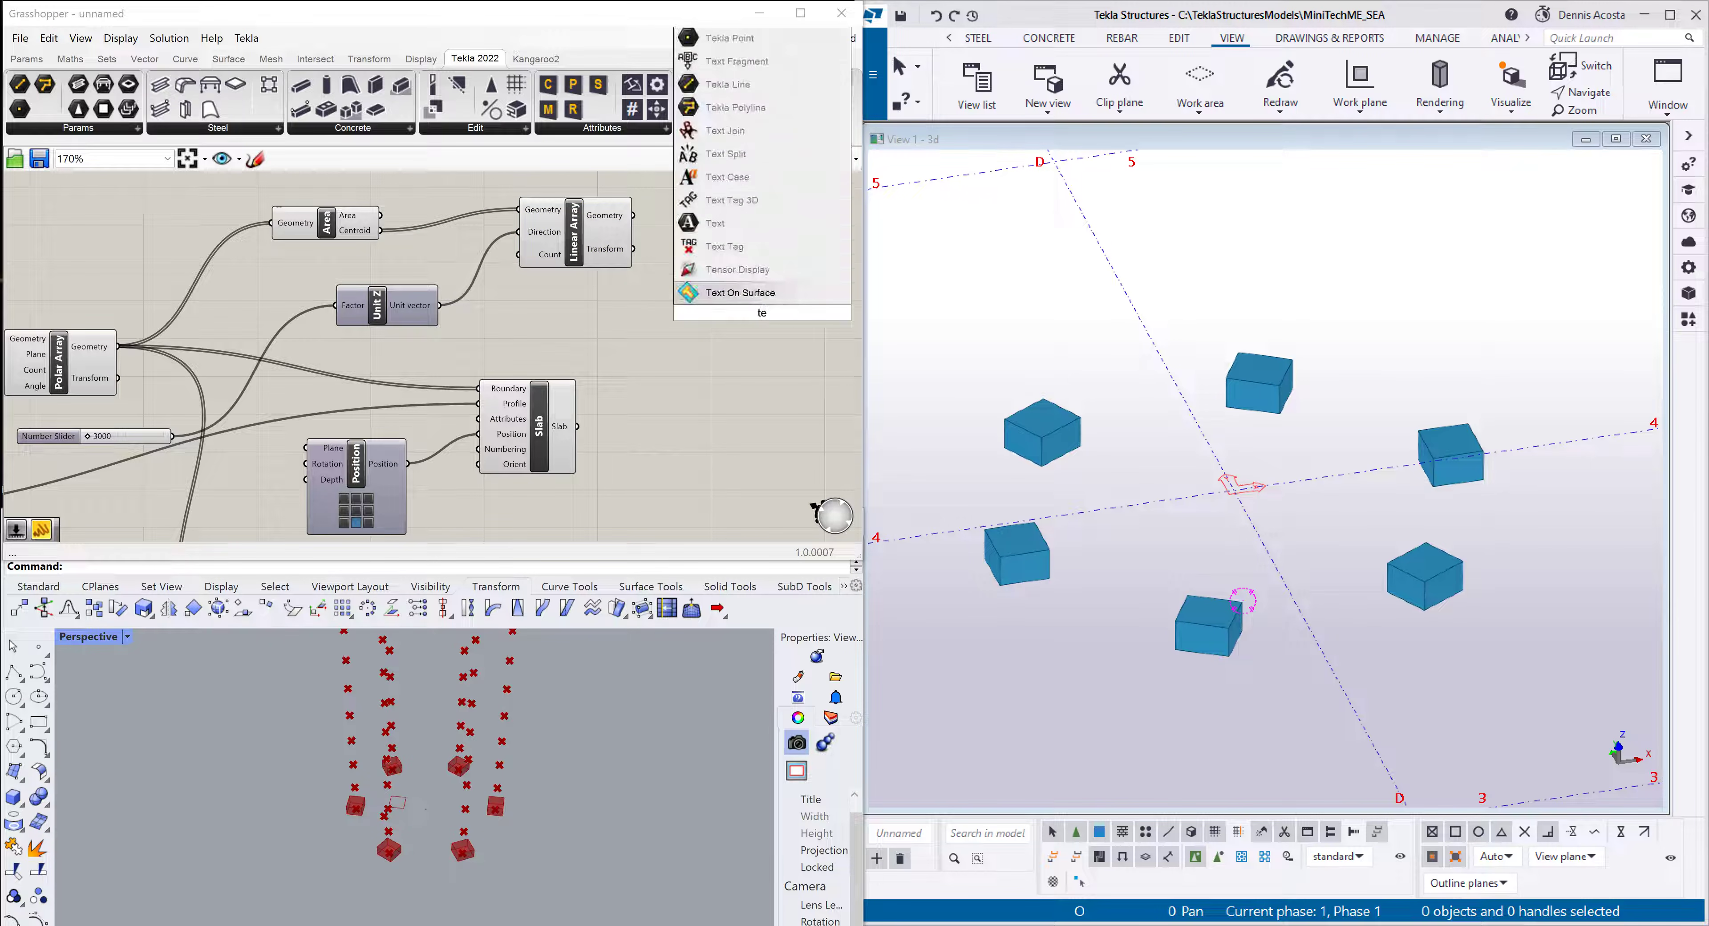
key("Up")
key("Up")
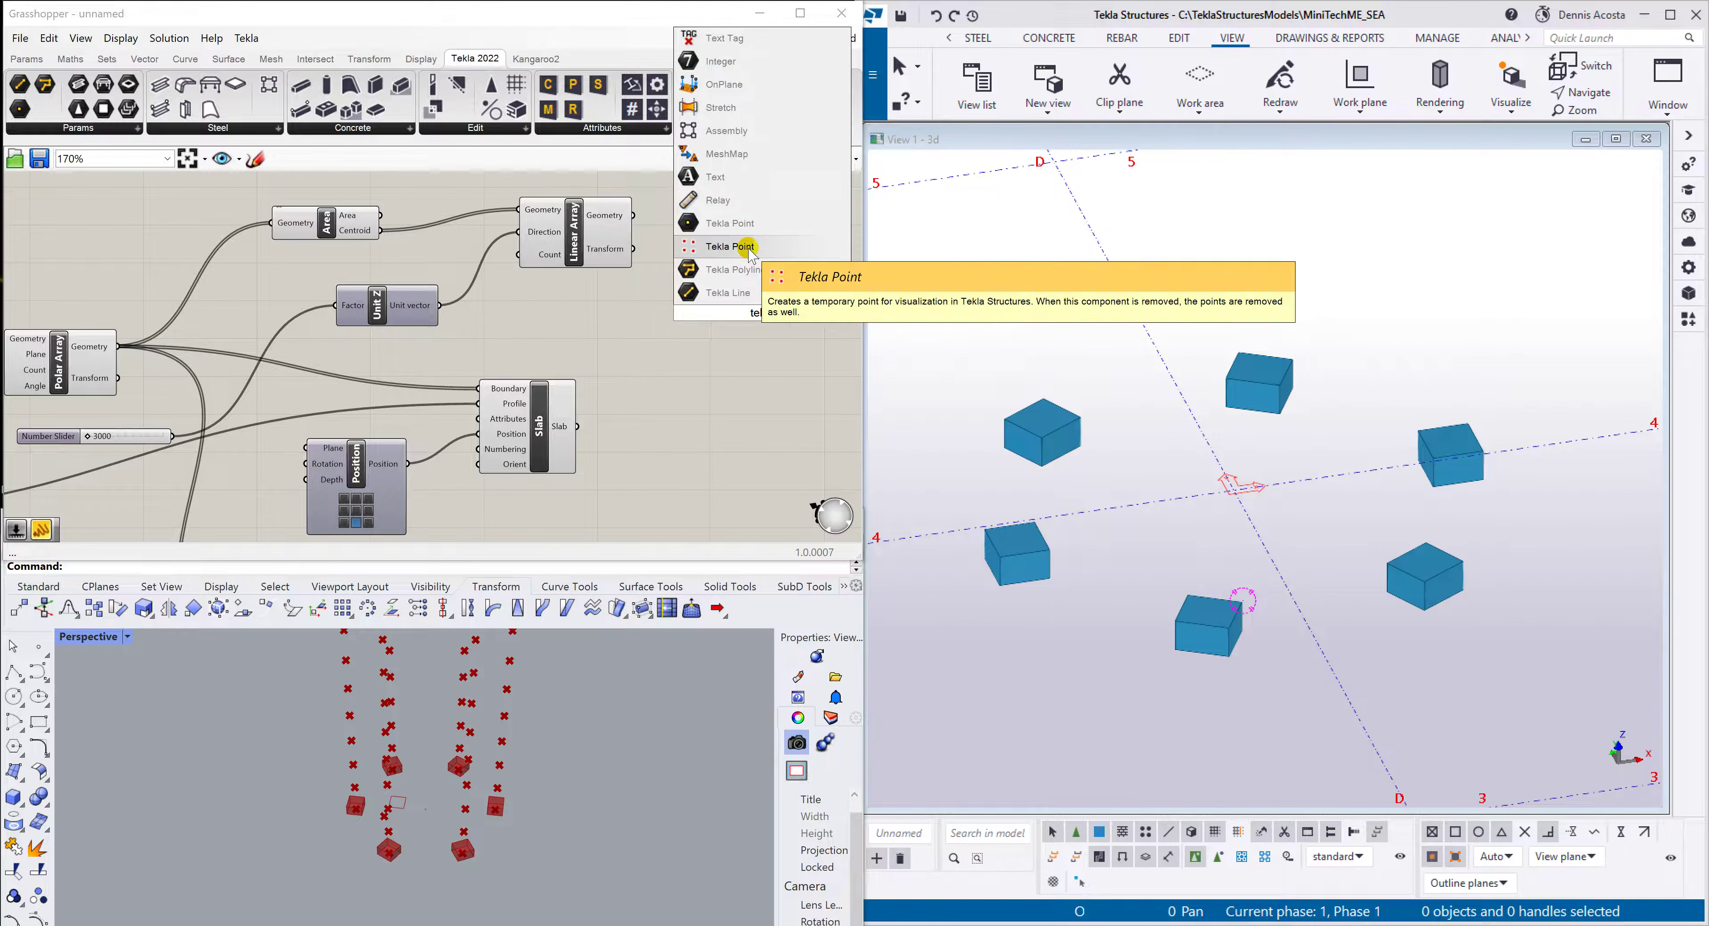
key("Return")
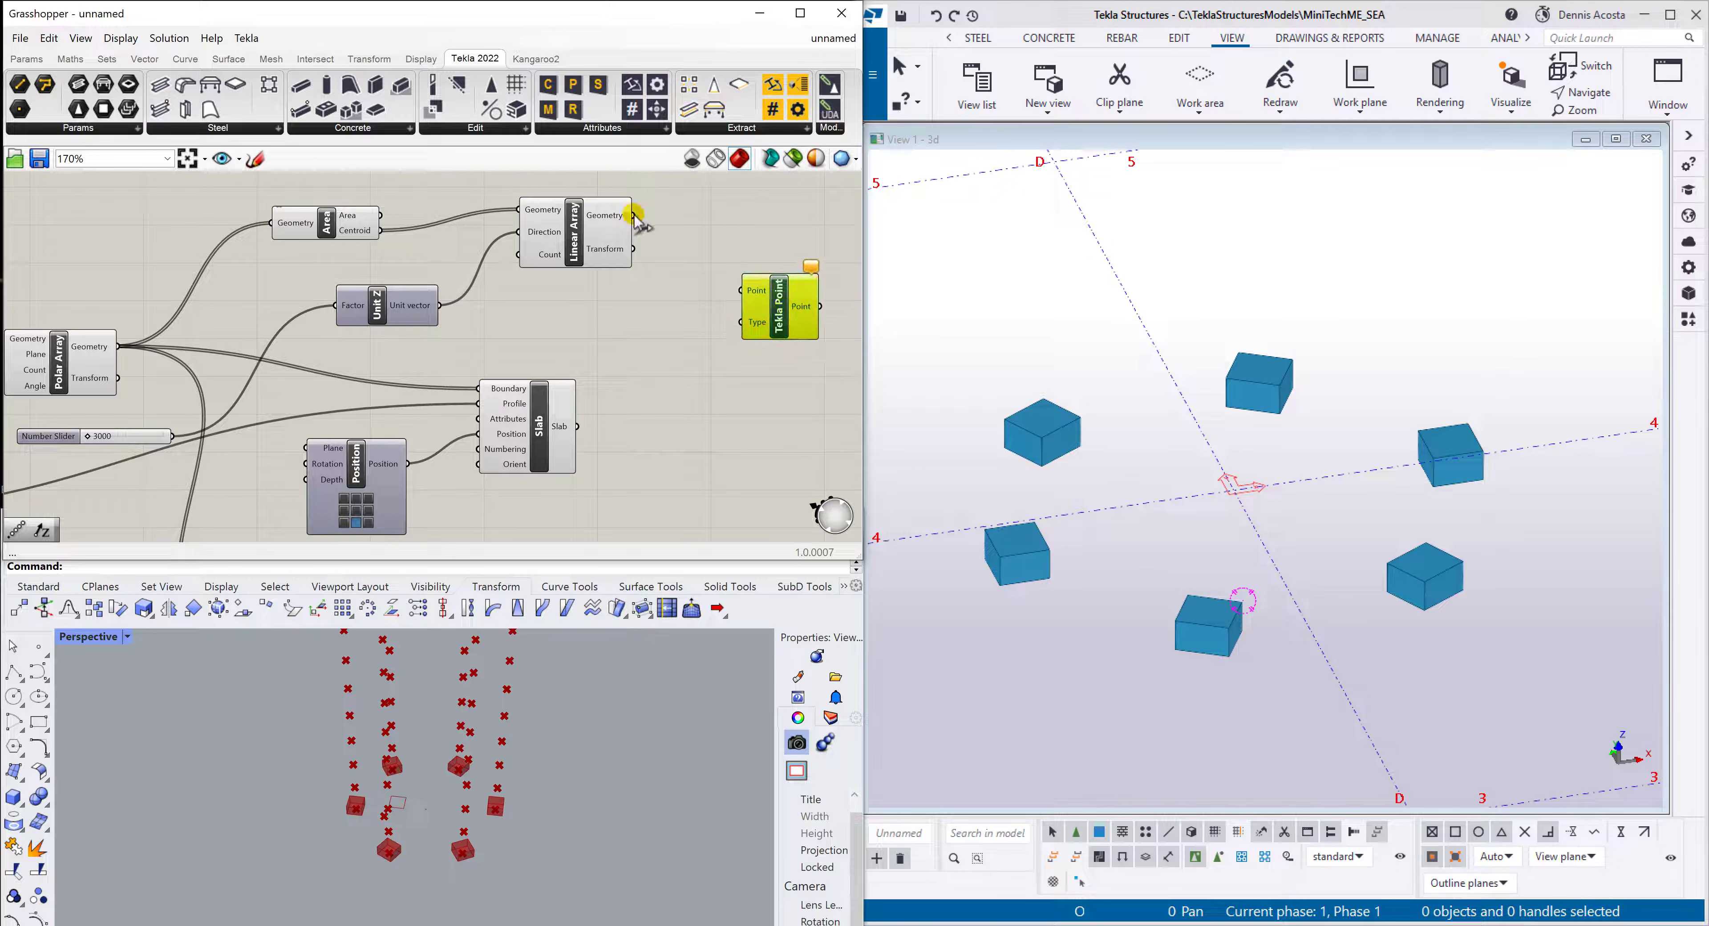
left_click_drag(636, 219, 740, 292)
scroll(1187, 517, "down", 5)
scroll(1225, 495, "up", 3)
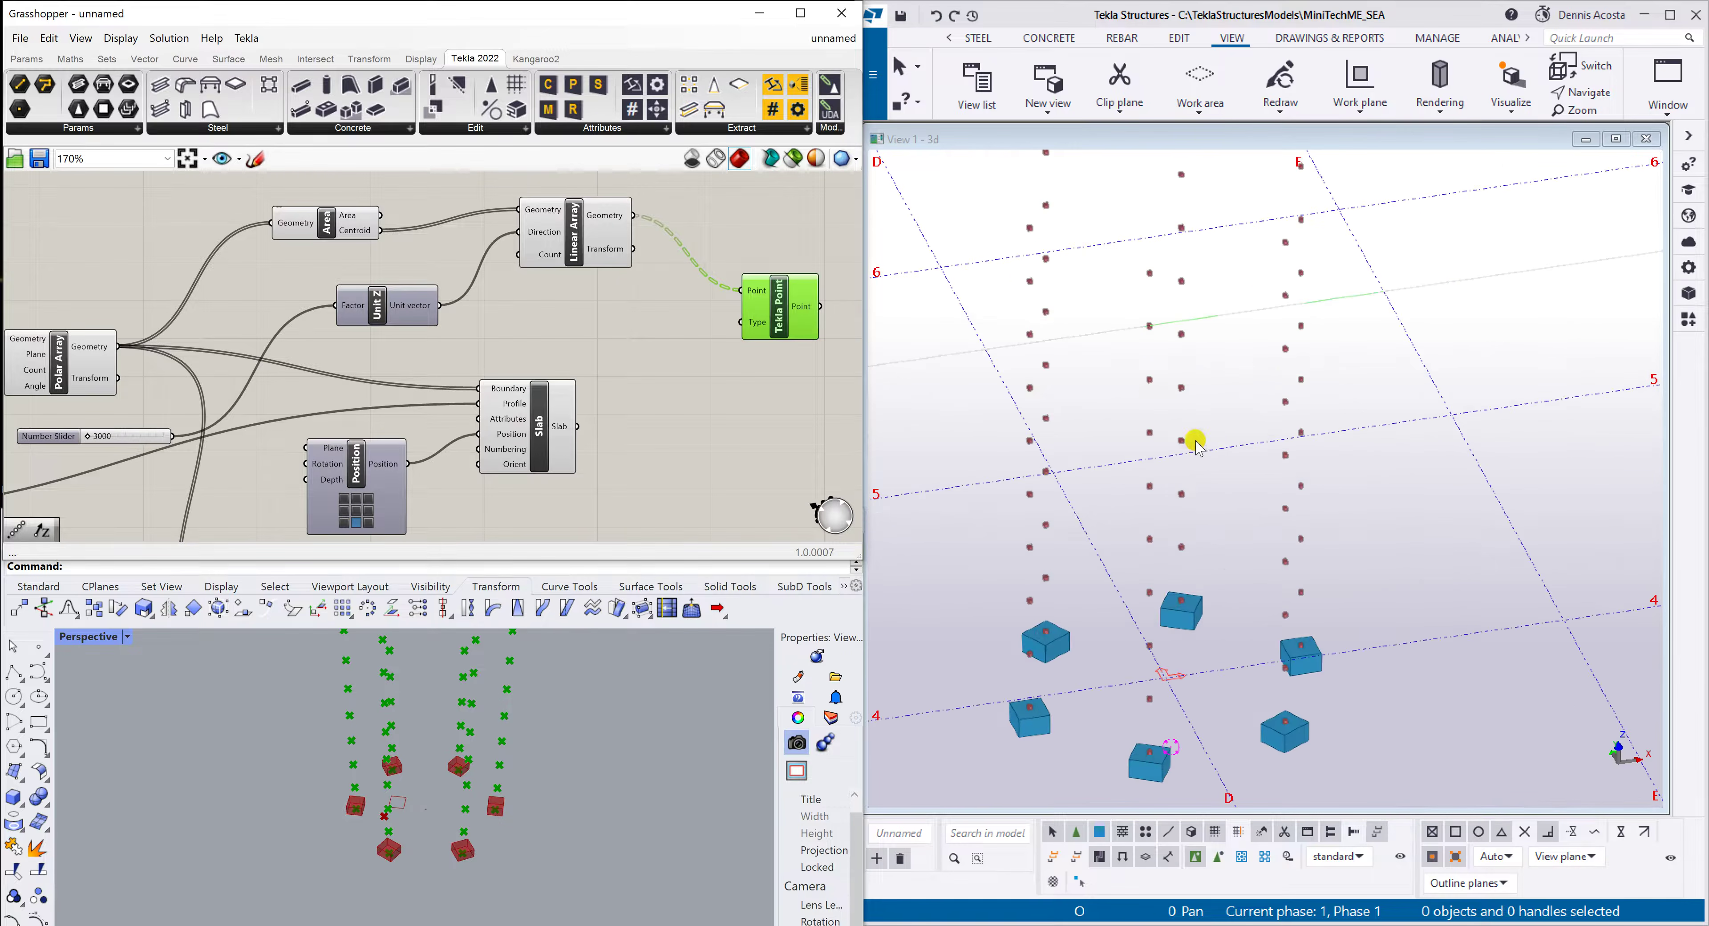
scroll(1198, 446, "up", 4)
scroll(1202, 343, "down", 4)
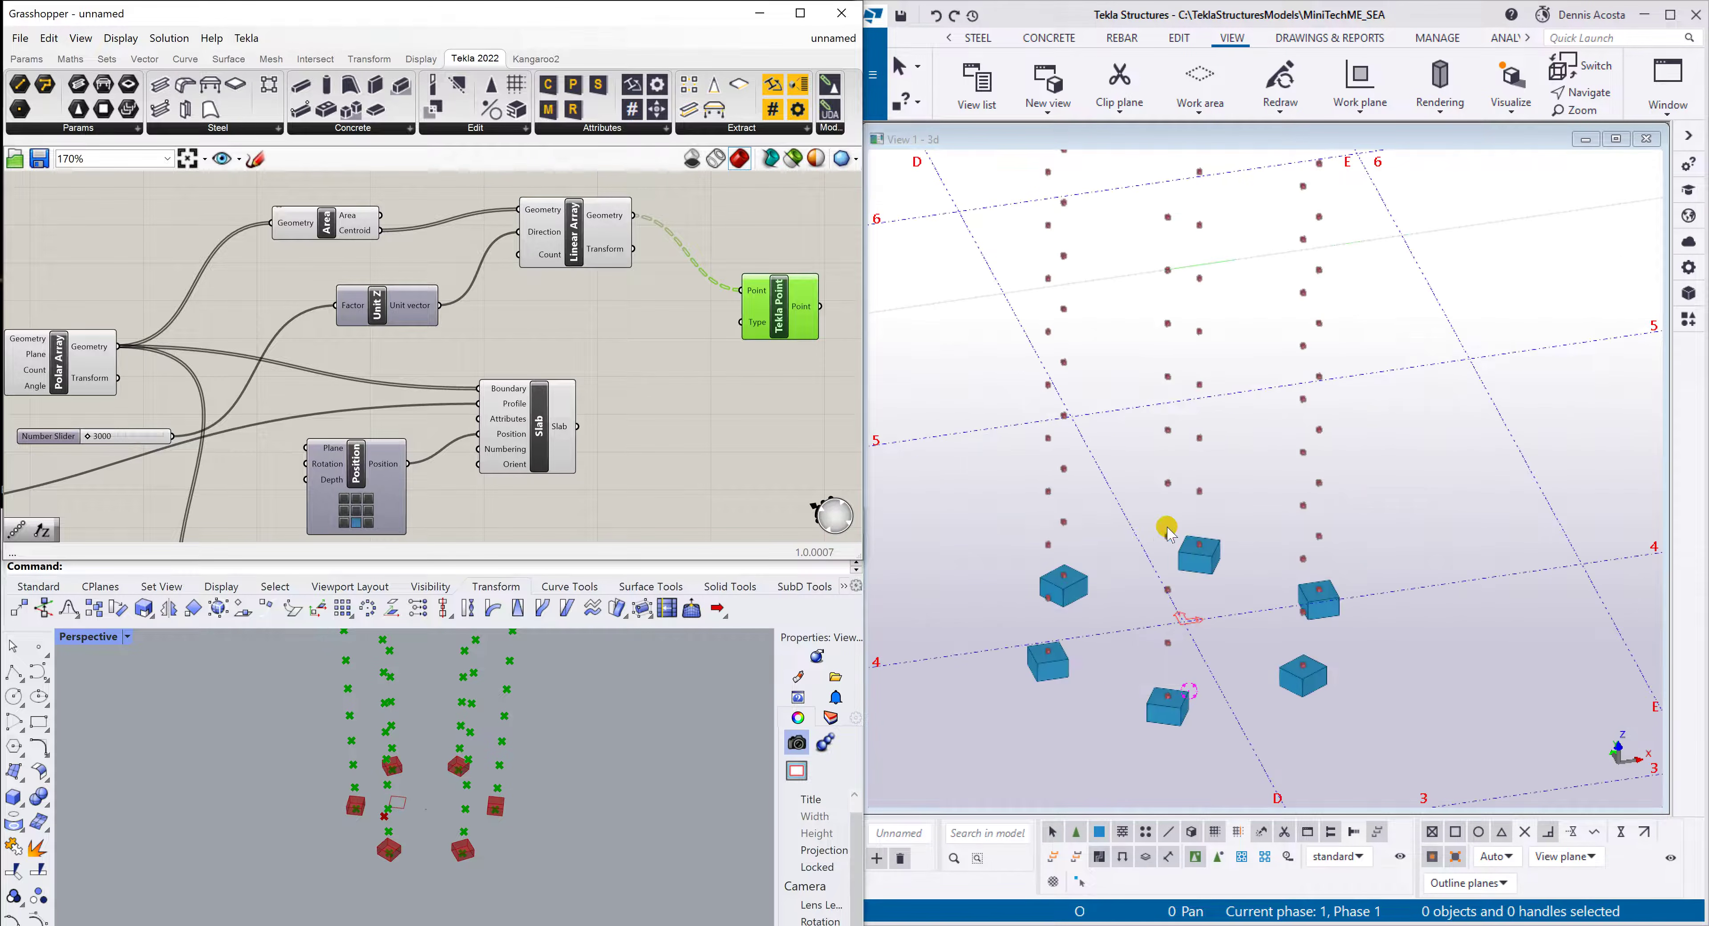
Shift the Slab, Tekla Point and Linear Array components slightly to tidy the layout, and view the points in the Tekla model
left_click_drag(538, 426, 558, 426)
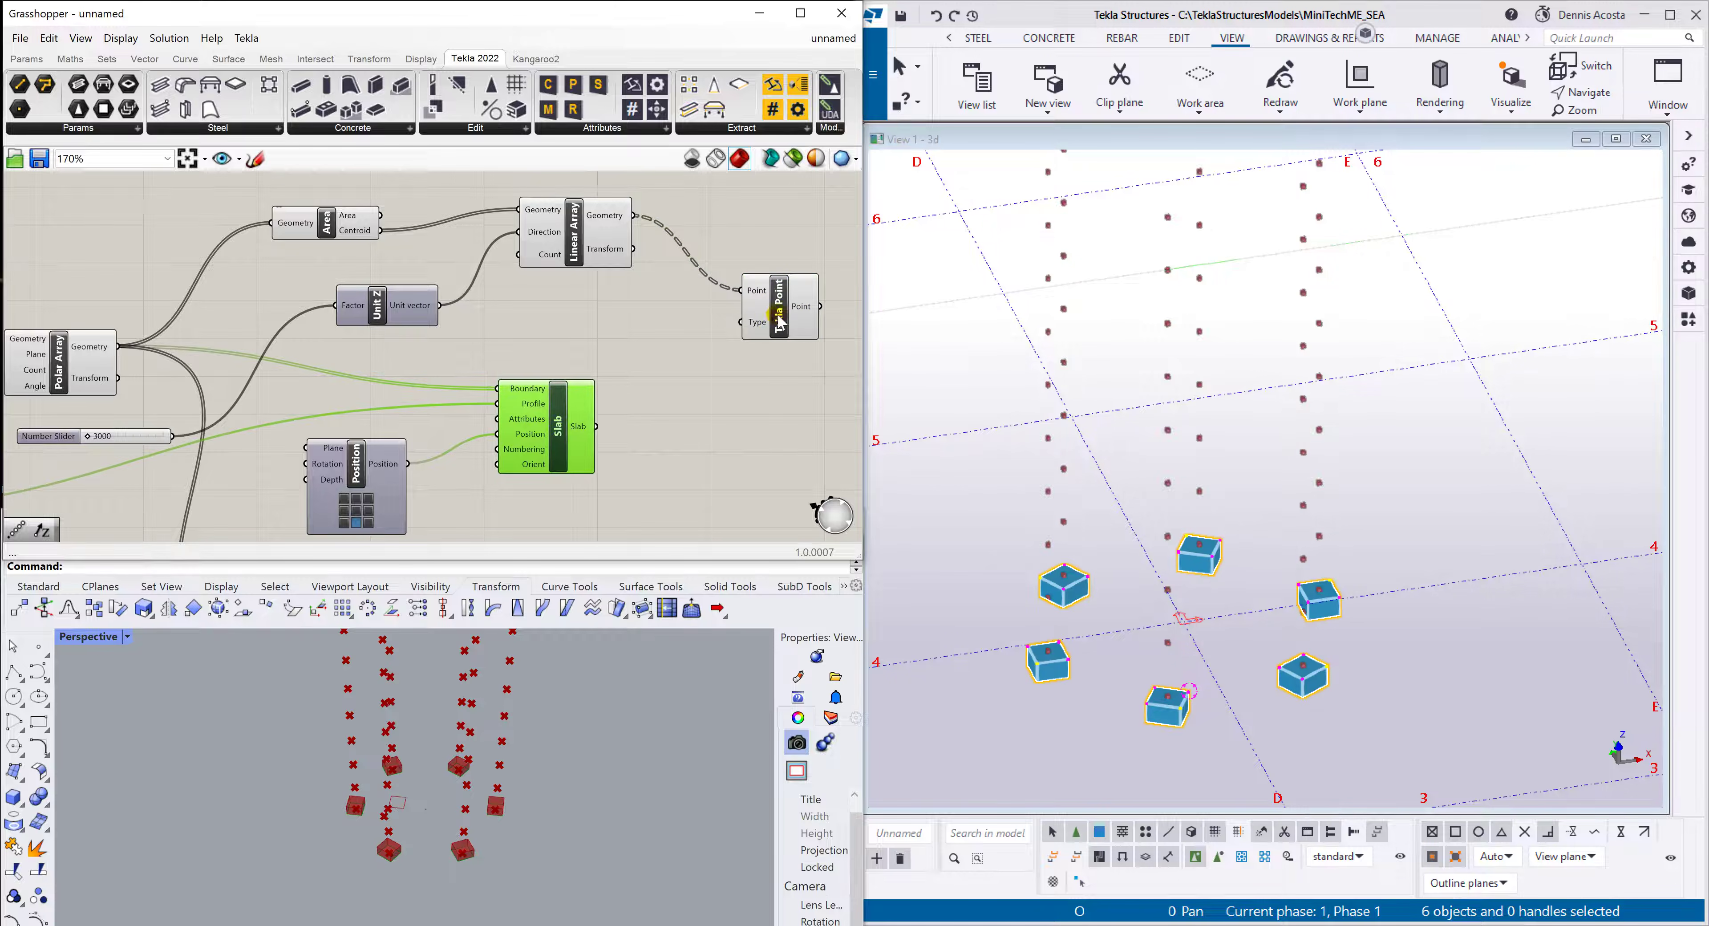
left_click_drag(780, 313, 773, 311)
left_click_drag(576, 220, 576, 235)
scroll(1221, 486, "down", 2)
scroll(1205, 491, "up", 2)
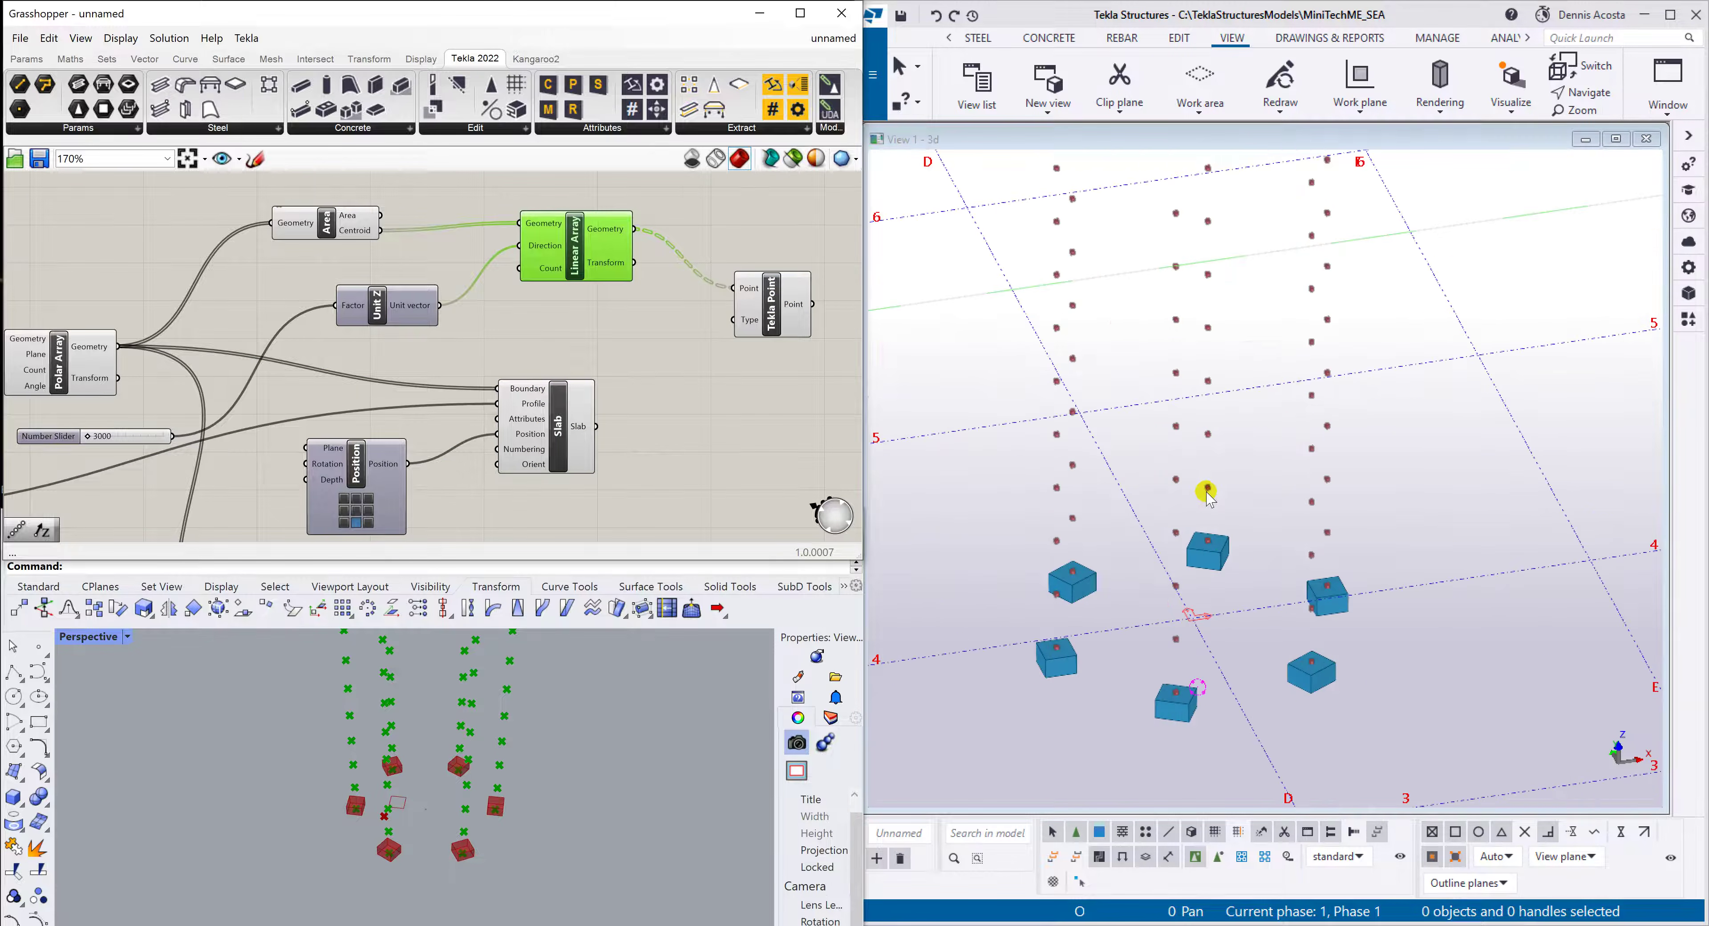
left_click(1251, 466)
scroll(1221, 446, "down", 2)
scroll(1144, 449, "up", 2)
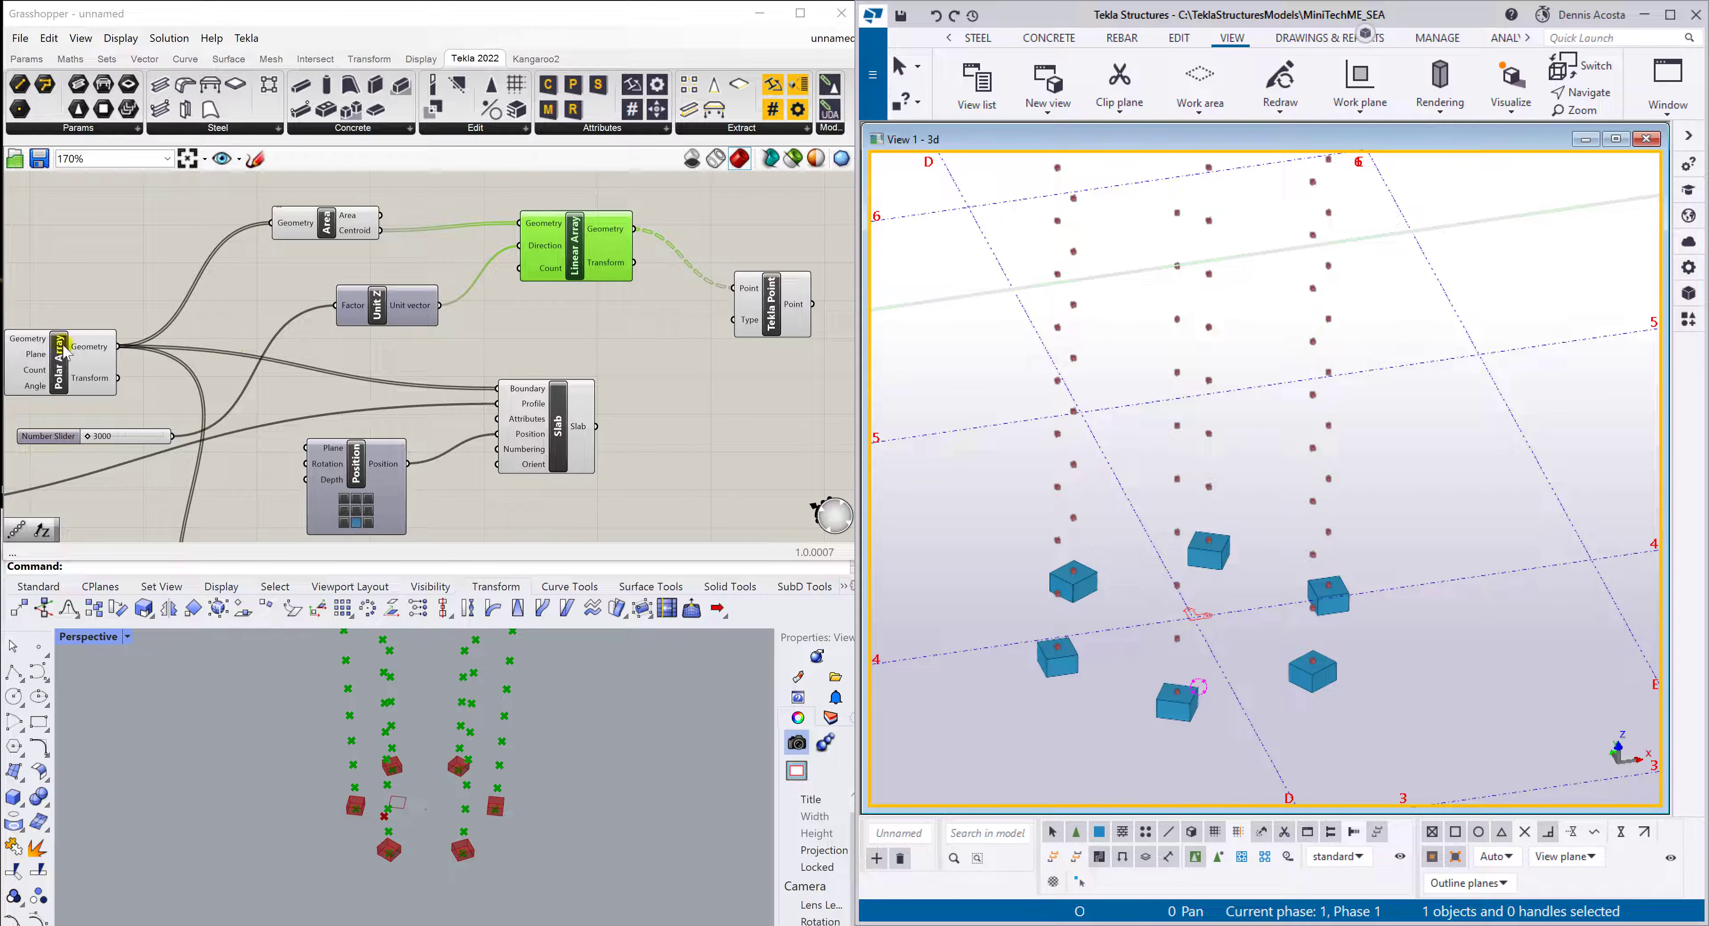
Rearrange the Polar Array, Area and Unit Z components and the spacing slider to free space below the Linear Array's inputs
left_click_drag(58, 379, 58, 364)
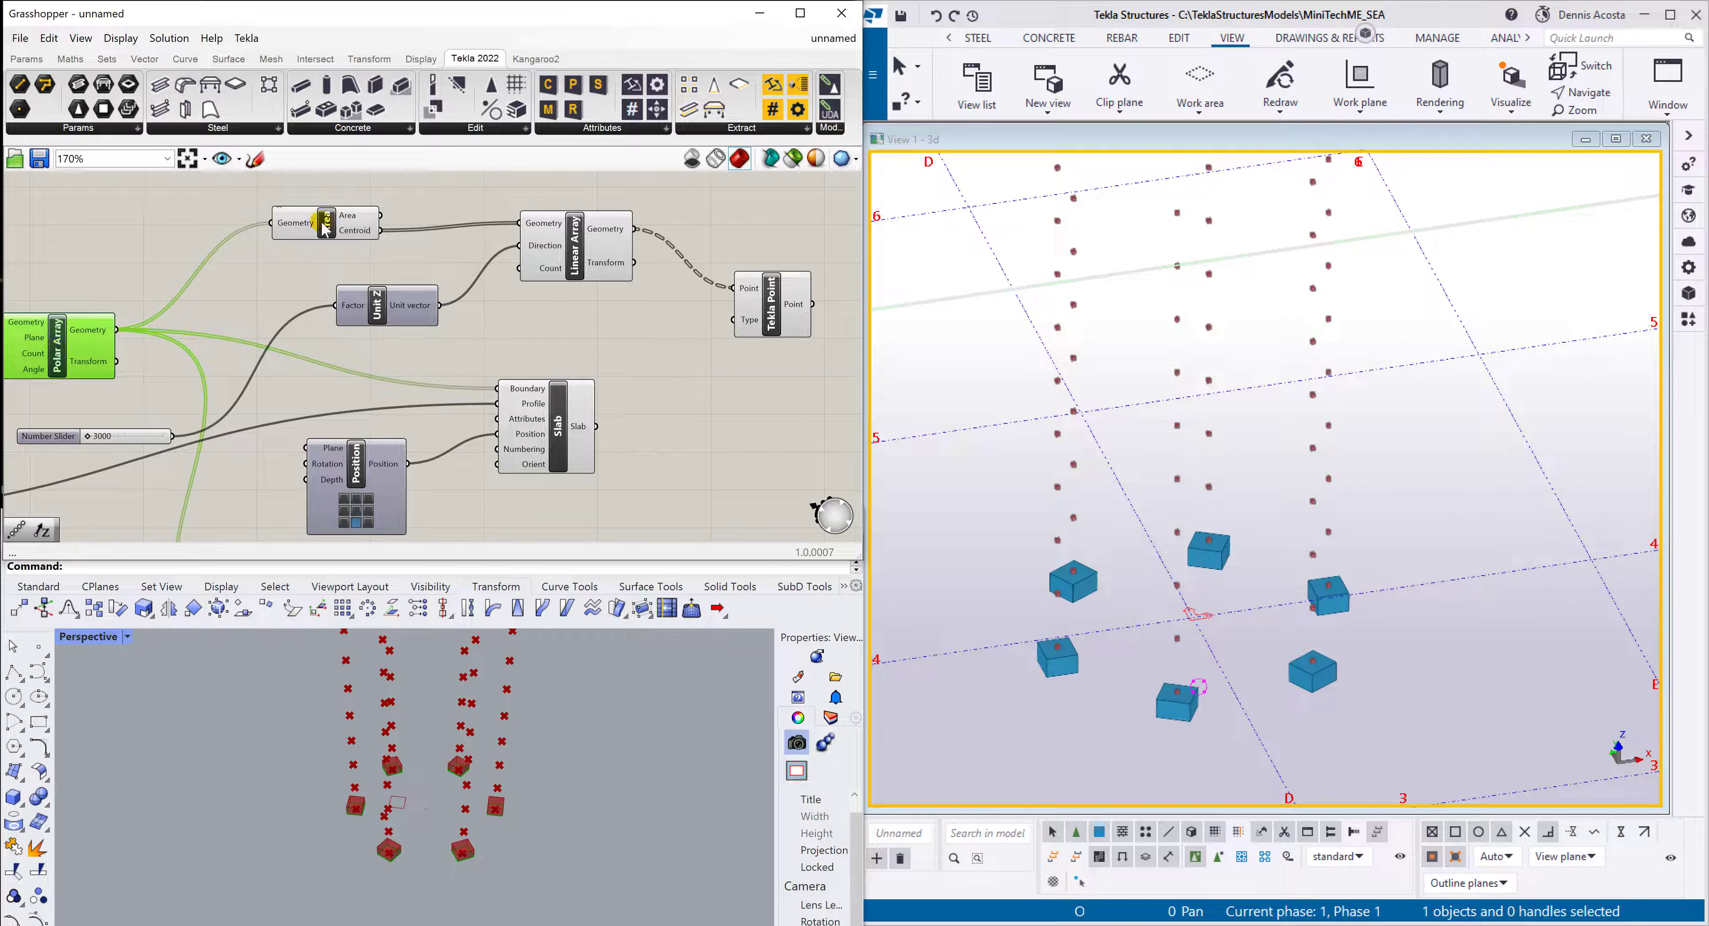
left_click_drag(327, 221, 312, 219)
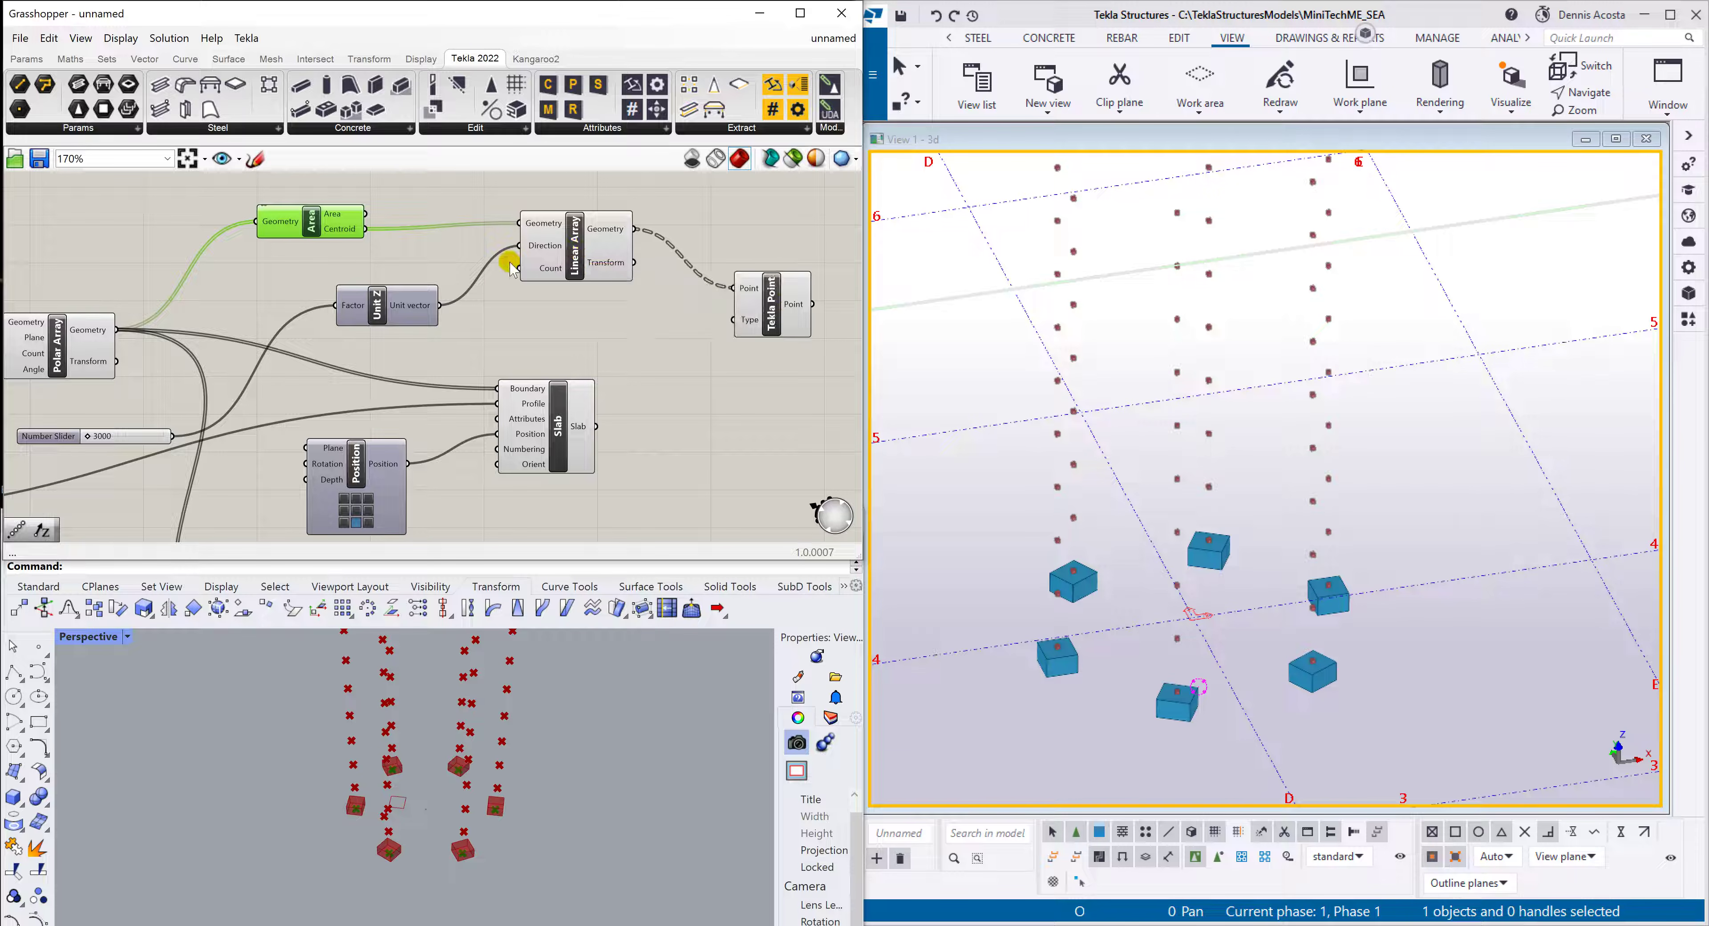
left_click(379, 295)
left_click_drag(379, 301, 375, 288)
left_click_drag(53, 444, 182, 370)
left_click_drag(376, 297, 396, 287)
left_click_drag(189, 364, 201, 342)
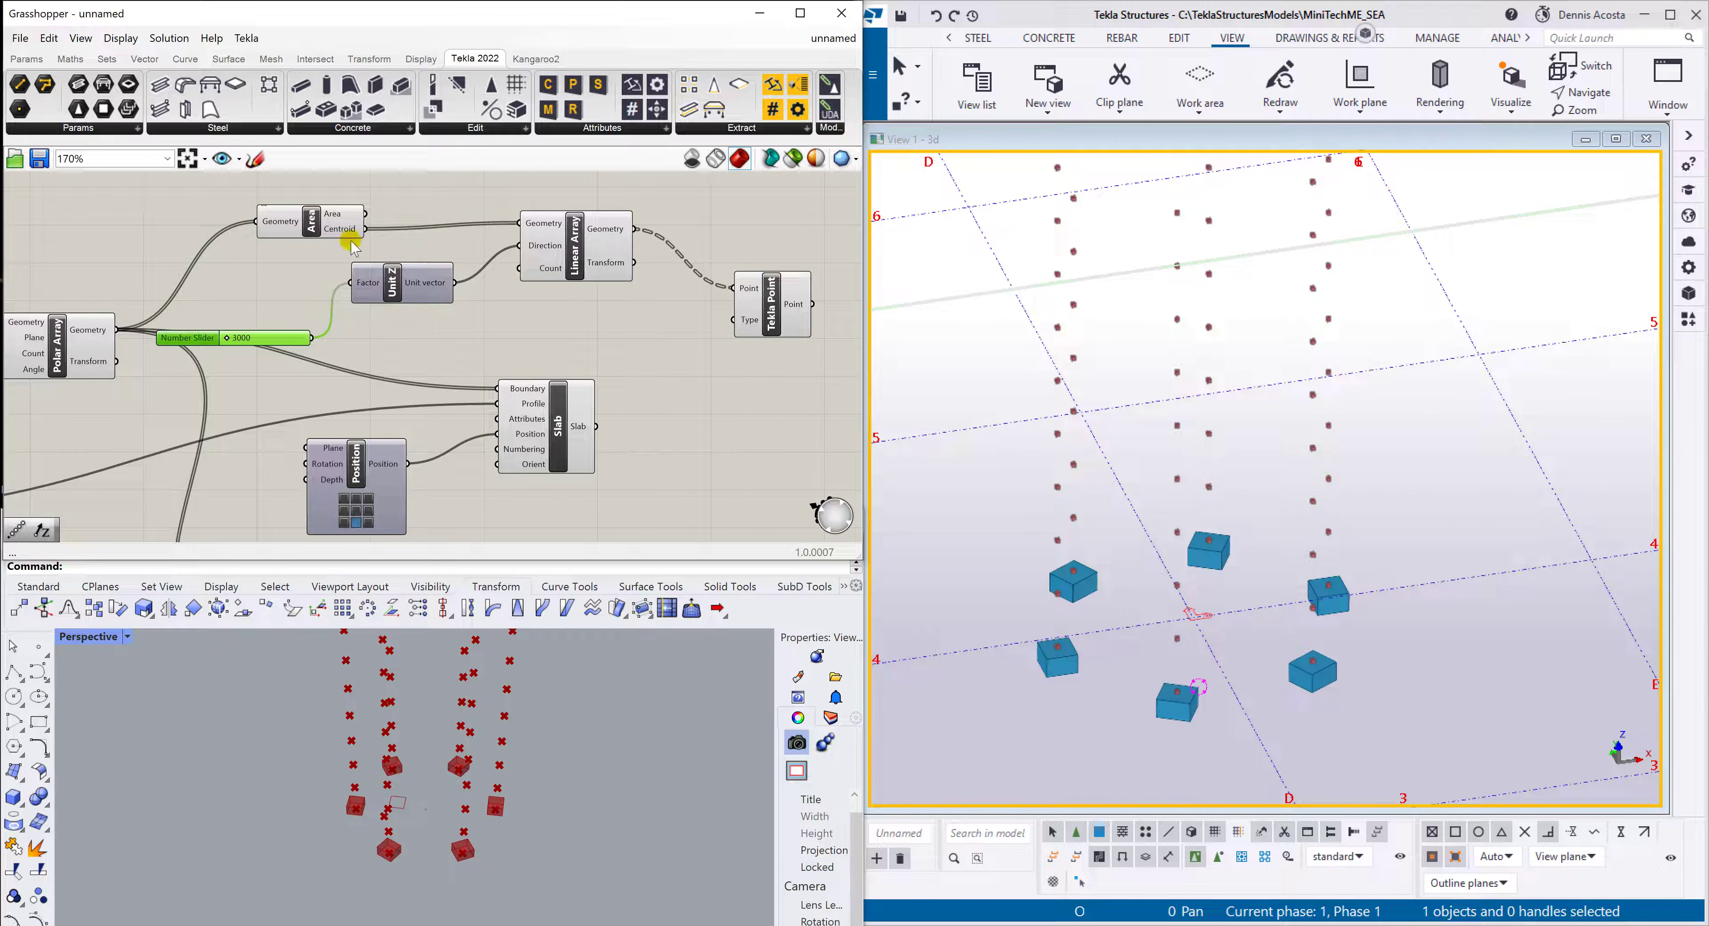
left_click_drag(310, 218, 279, 203)
left_click(400, 281)
left_click_drag(401, 282, 406, 263)
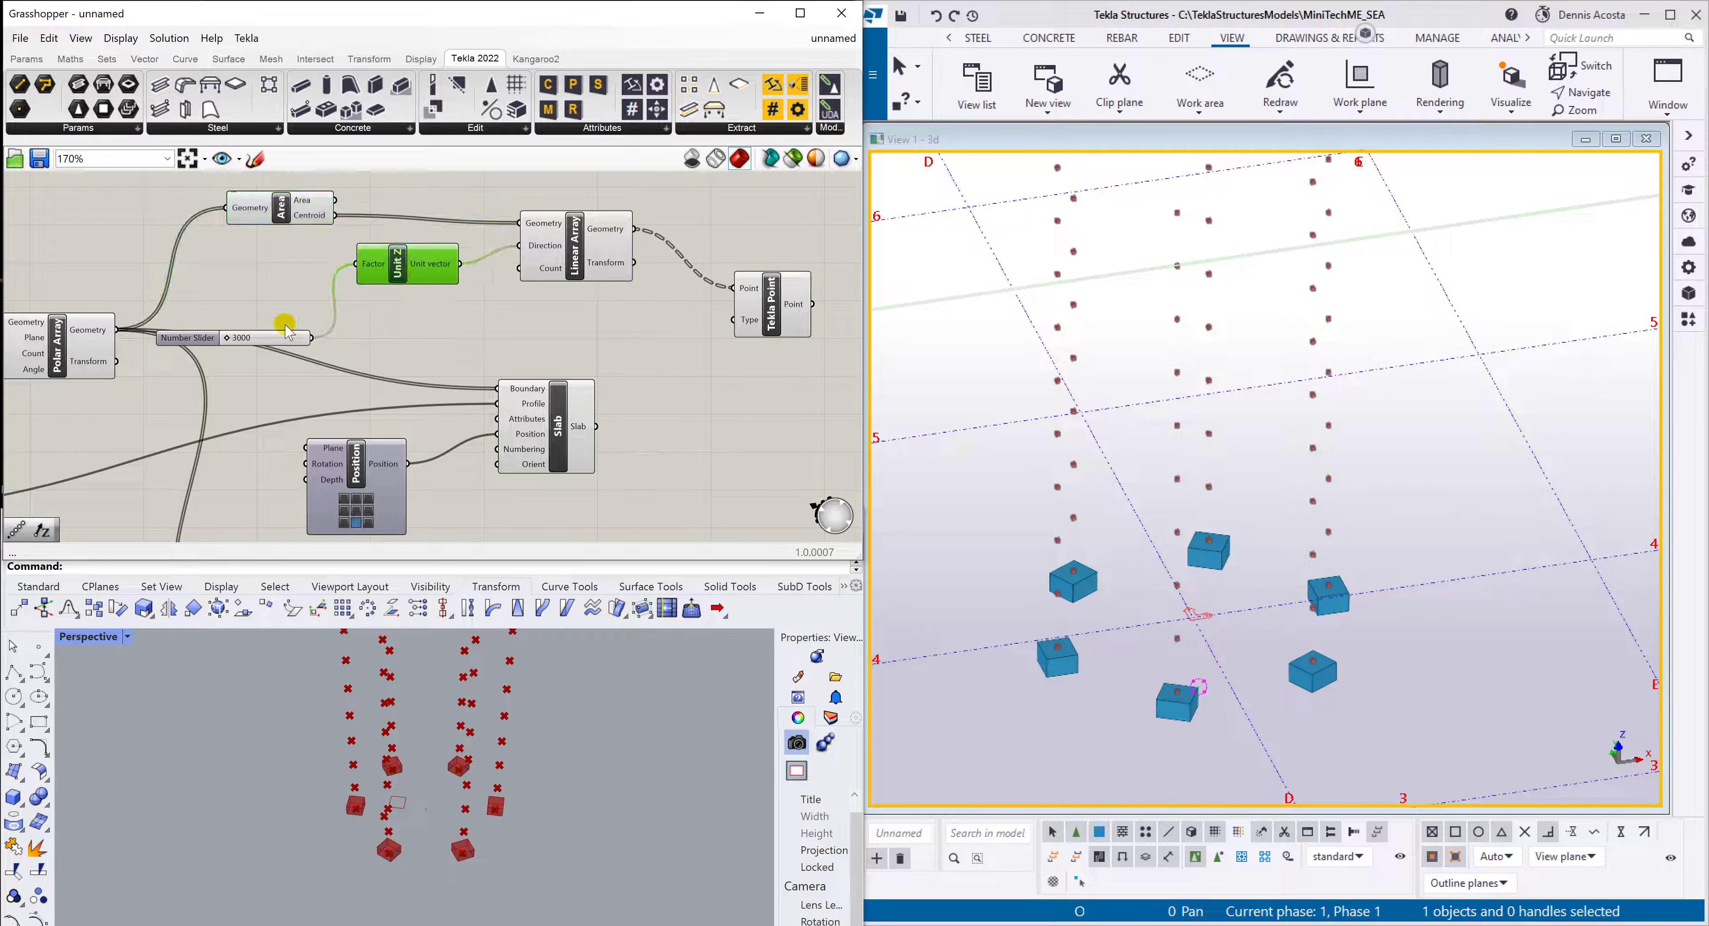
left_click_drag(189, 338, 201, 295)
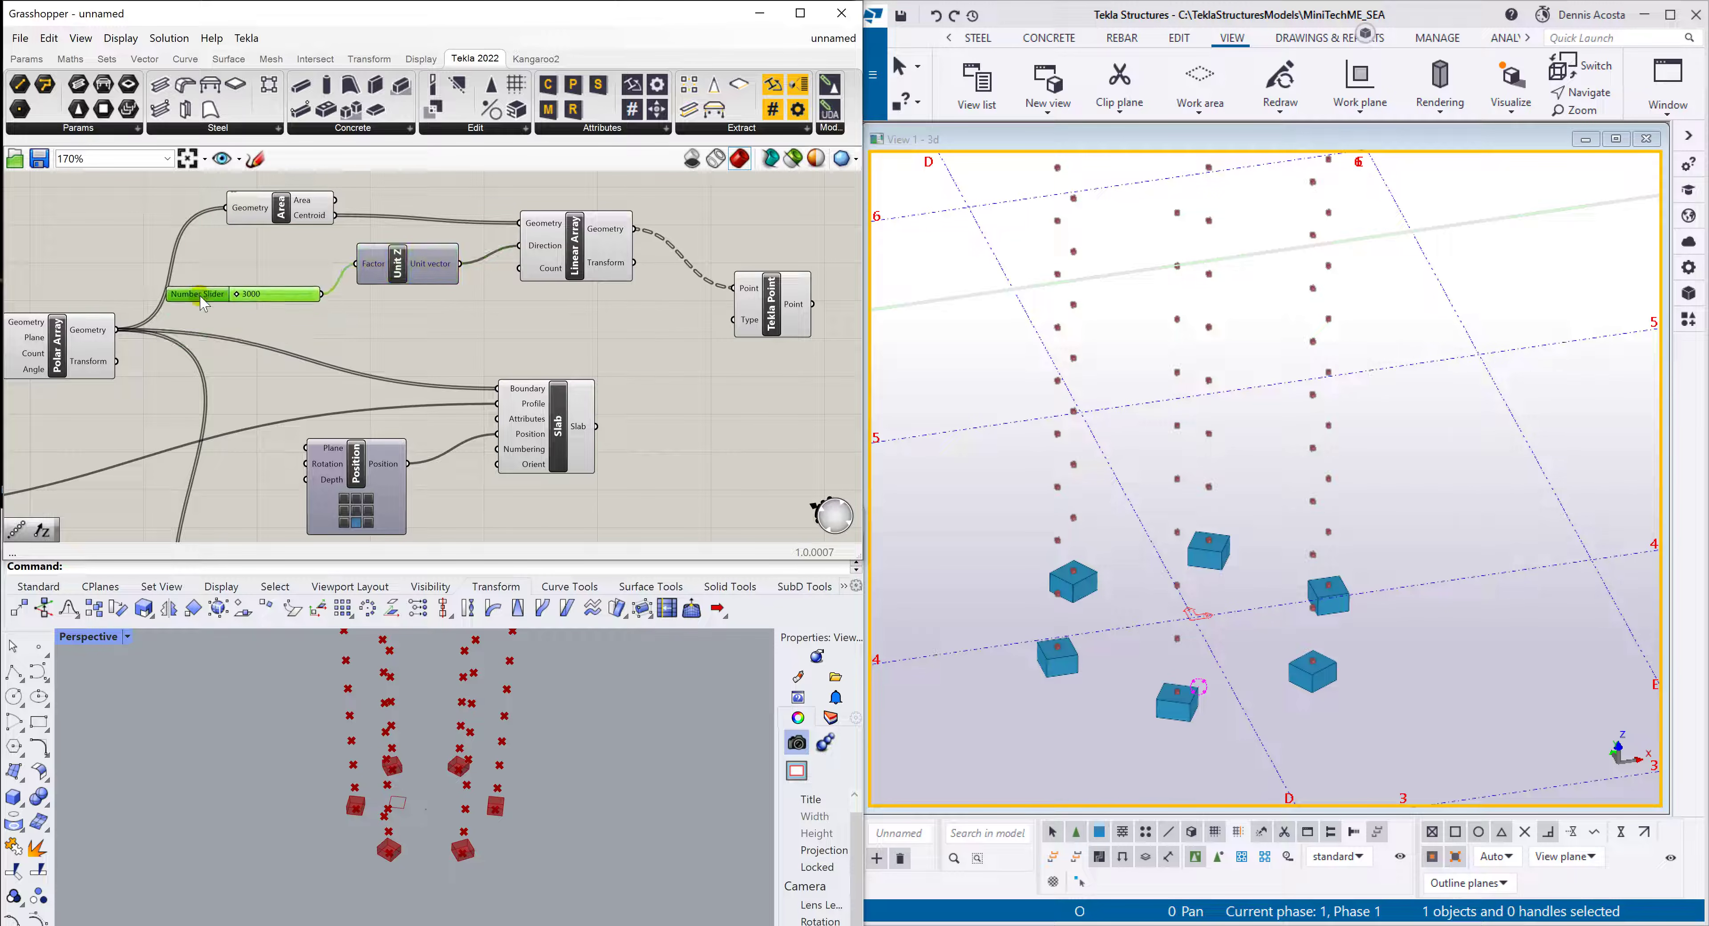
Create a number slider from 5 to 15, connect it to the Linear Array's Count input and set it to 7
double_click(386, 333)
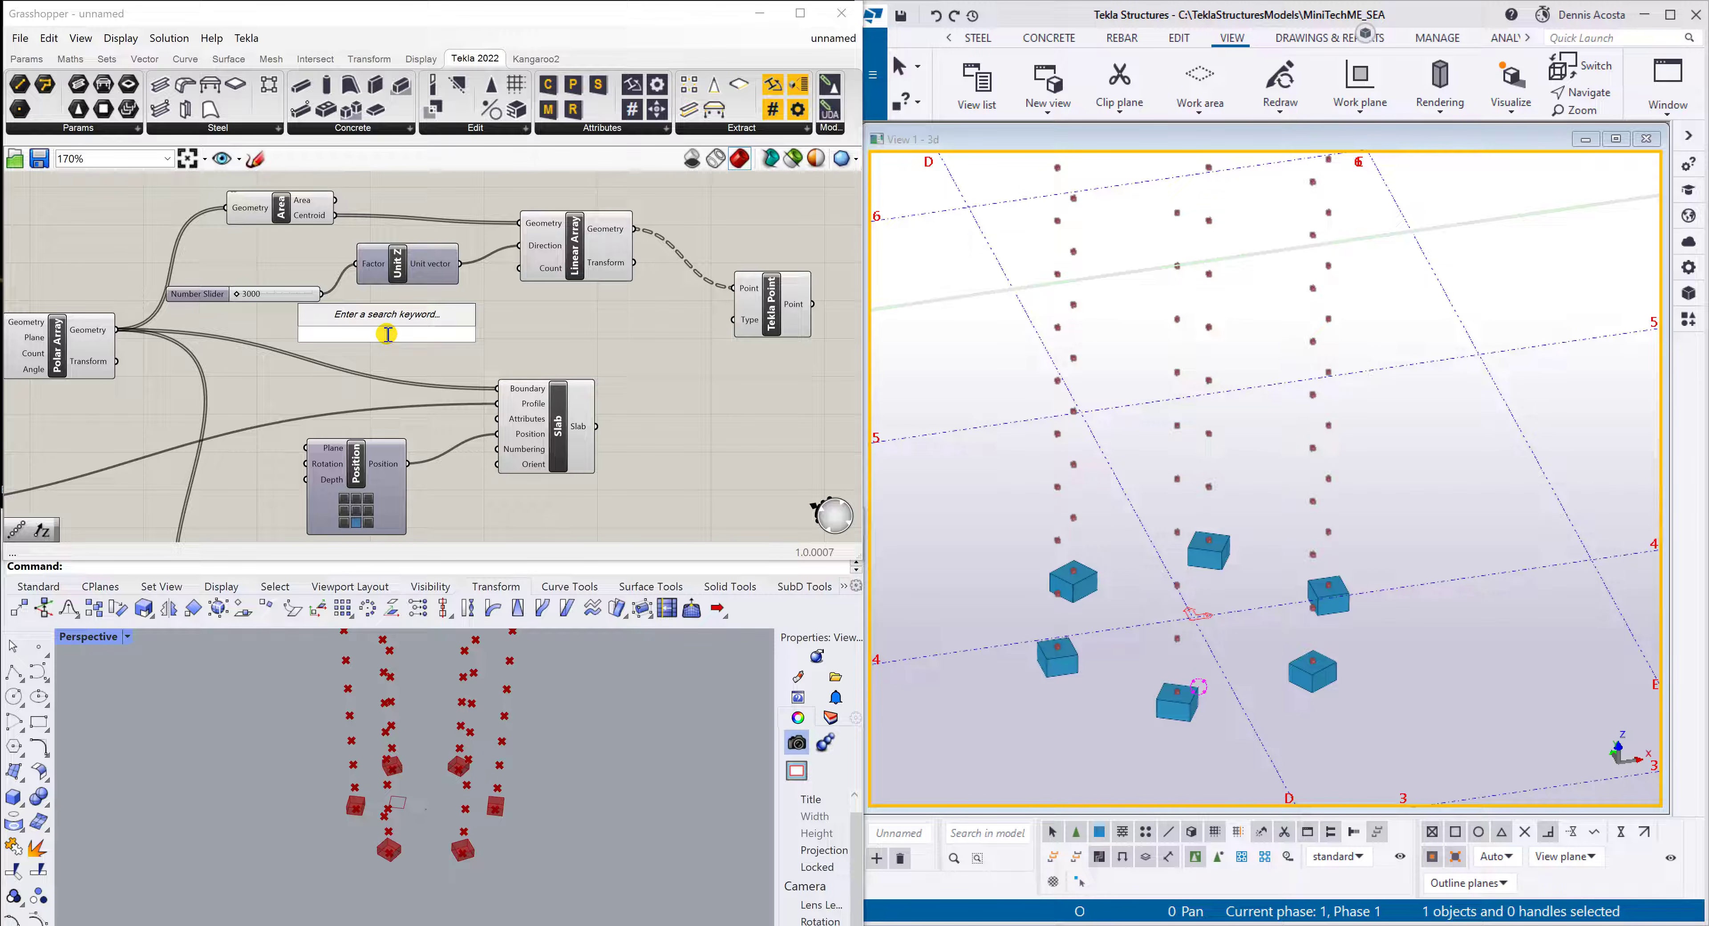
type("5")
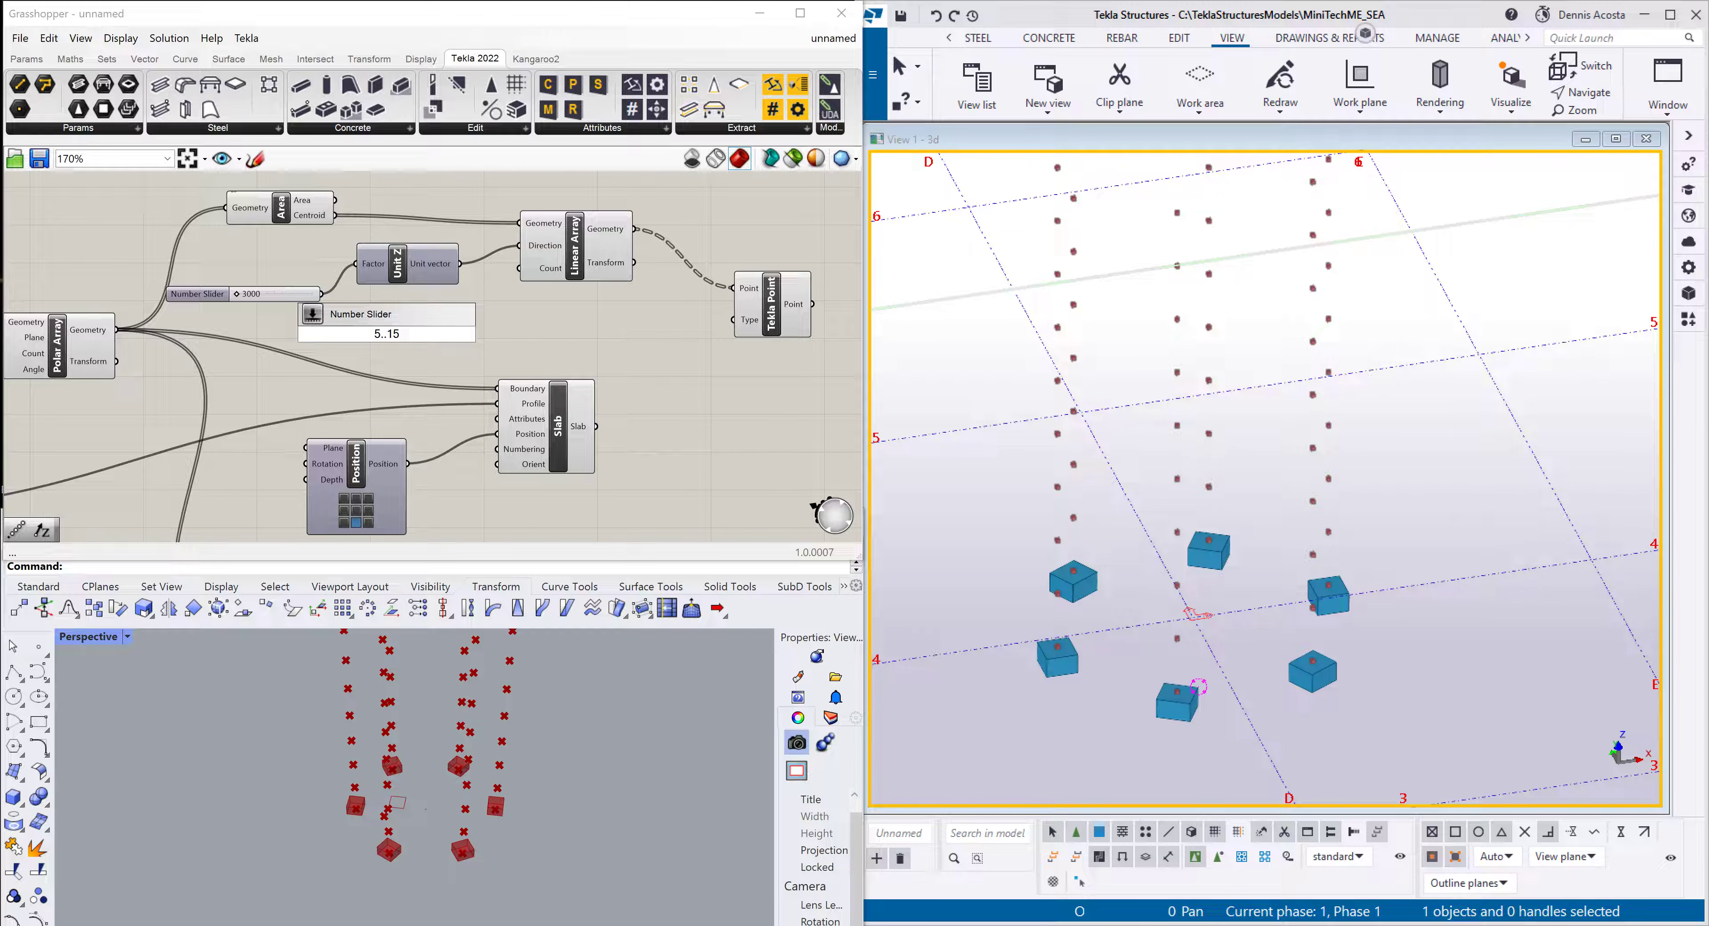
type("..15")
key("Return")
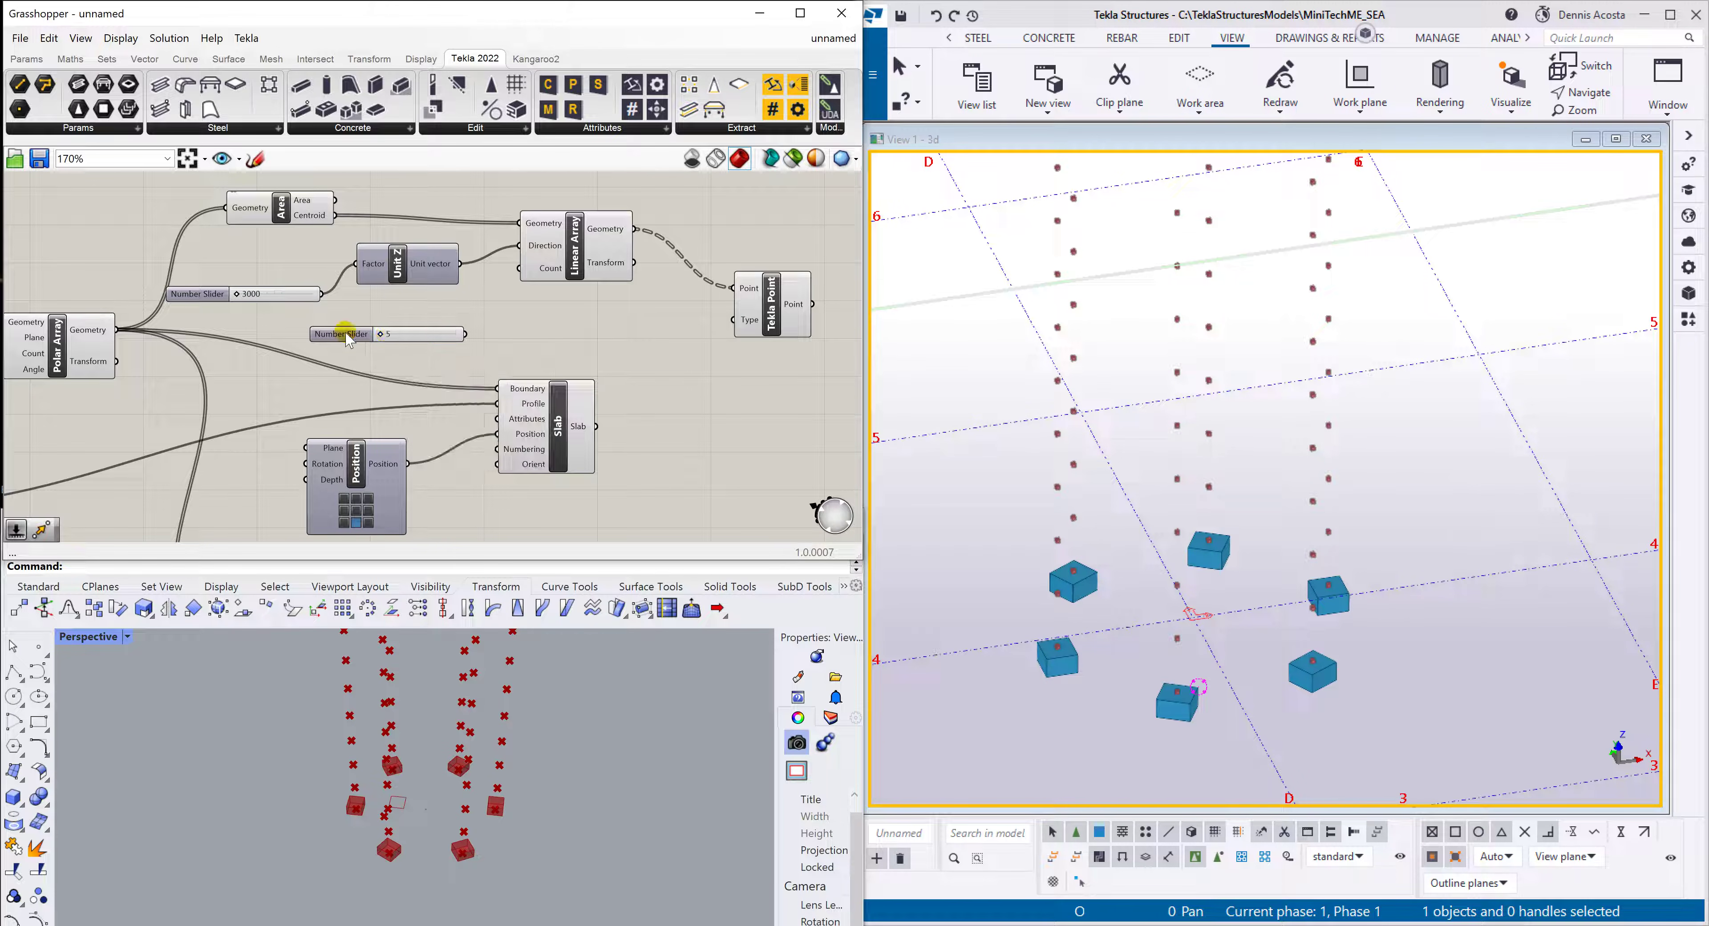
left_click_drag(356, 339, 305, 343)
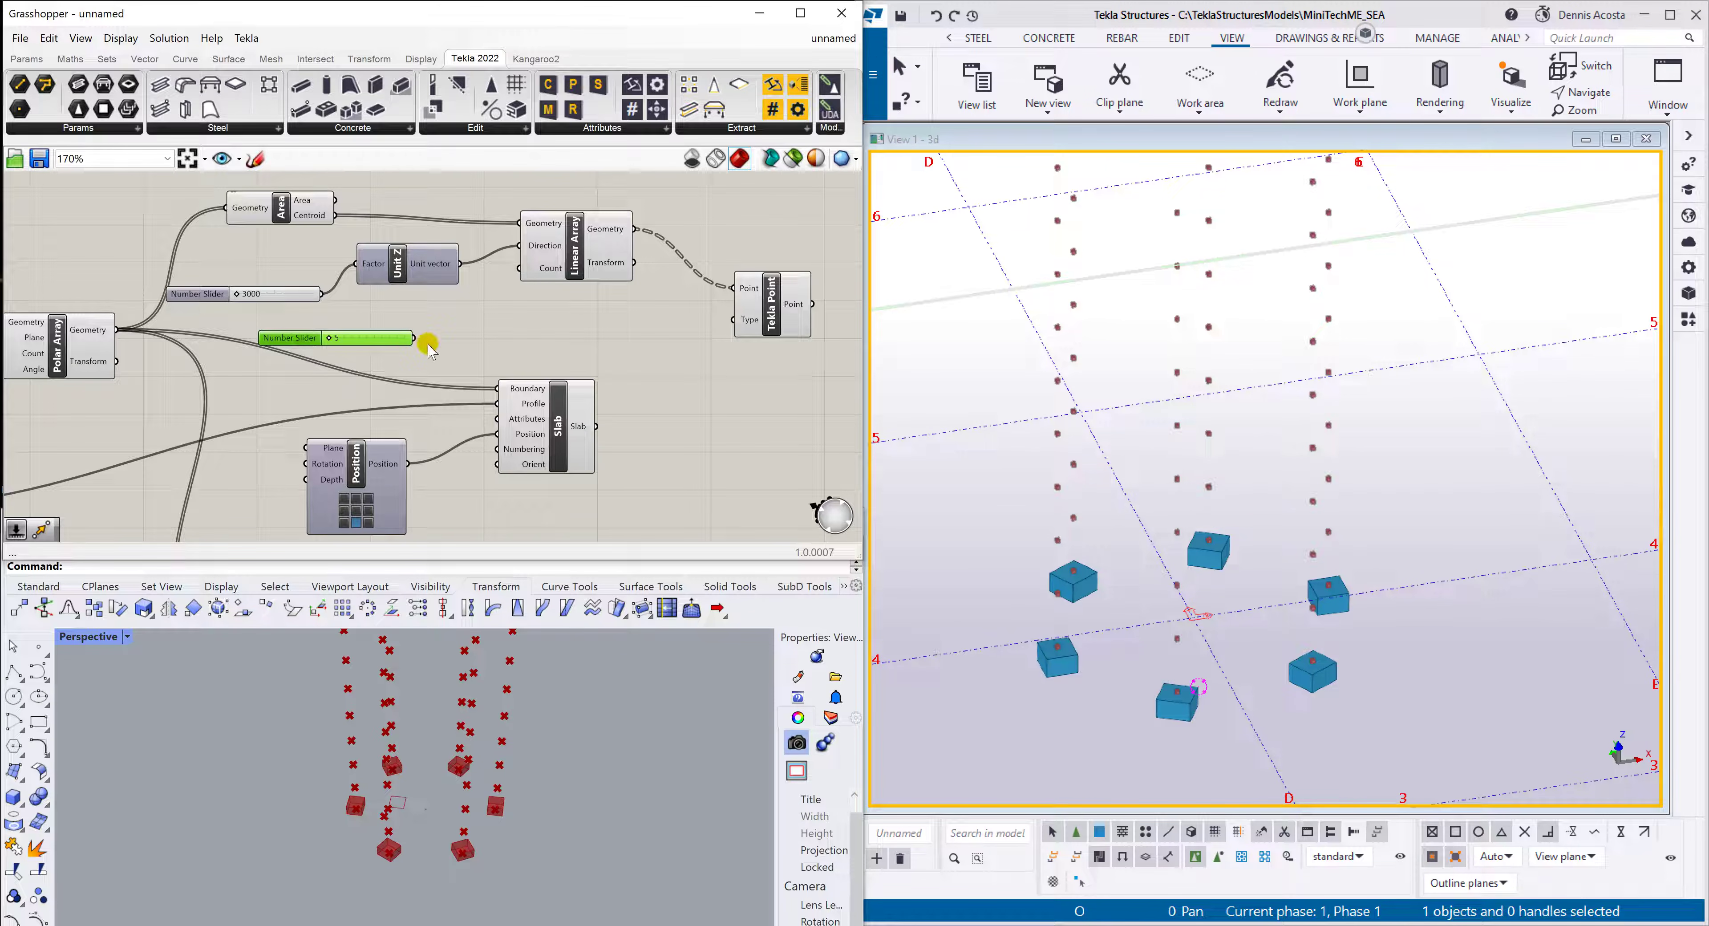
left_click_drag(415, 338, 519, 268)
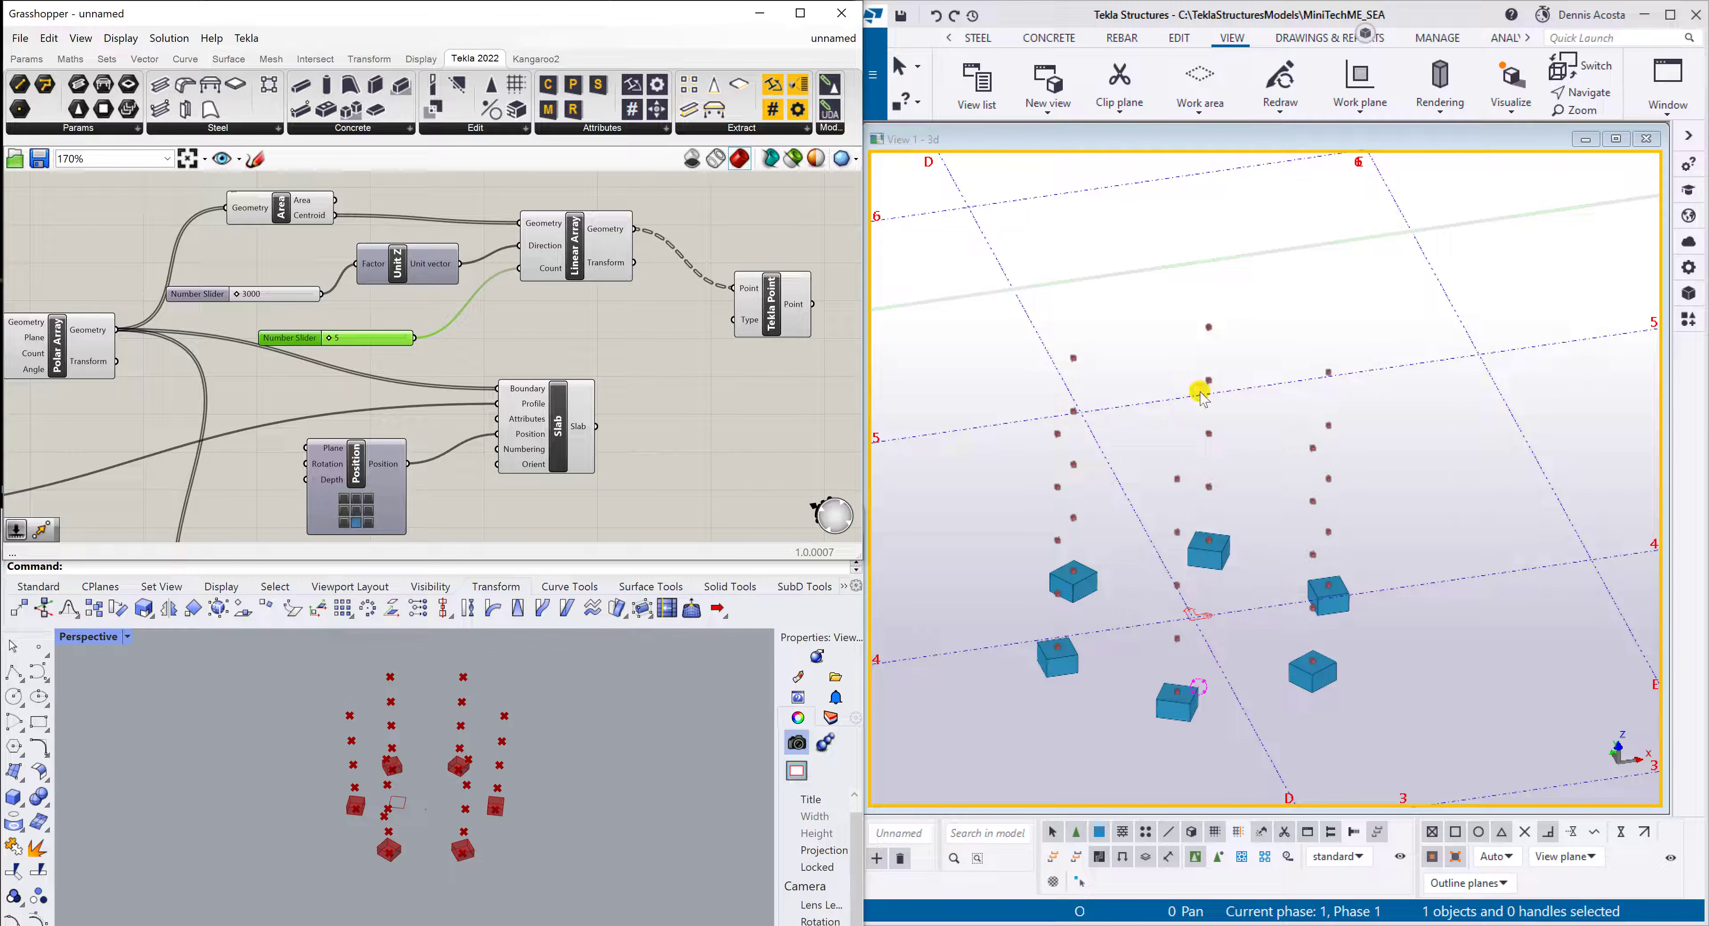
left_click_drag(329, 338, 293, 332)
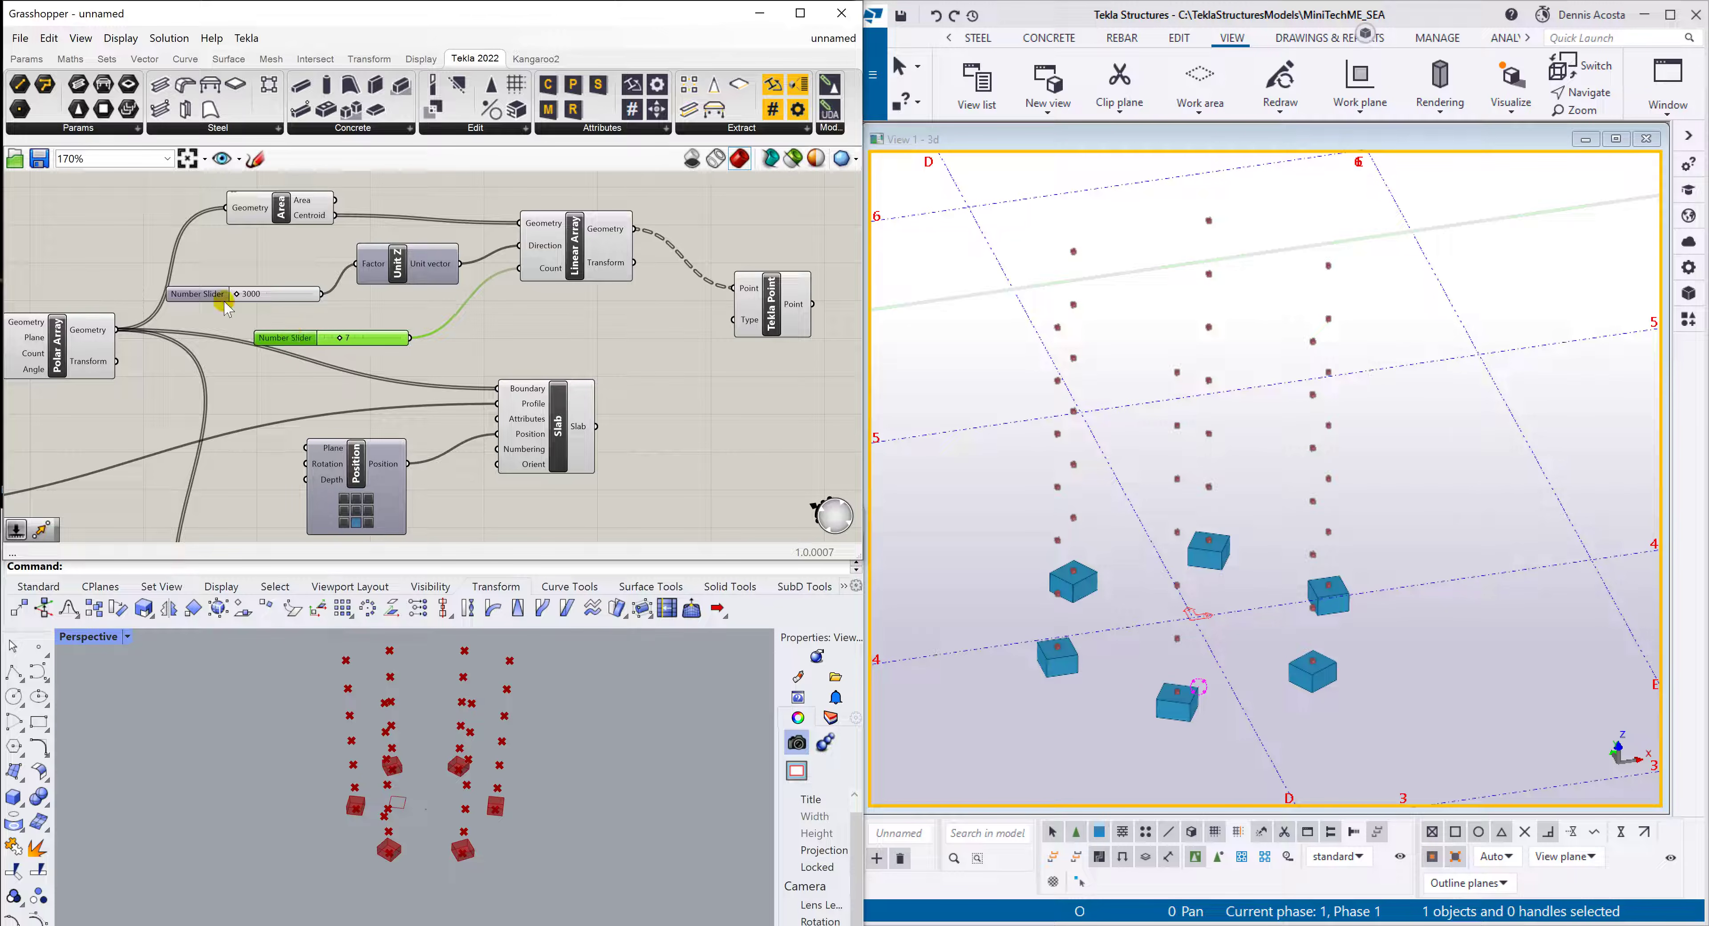
Move the spacing slider closer to the Unit Z component and rename it Floor Ht
left_click_drag(206, 294, 213, 276)
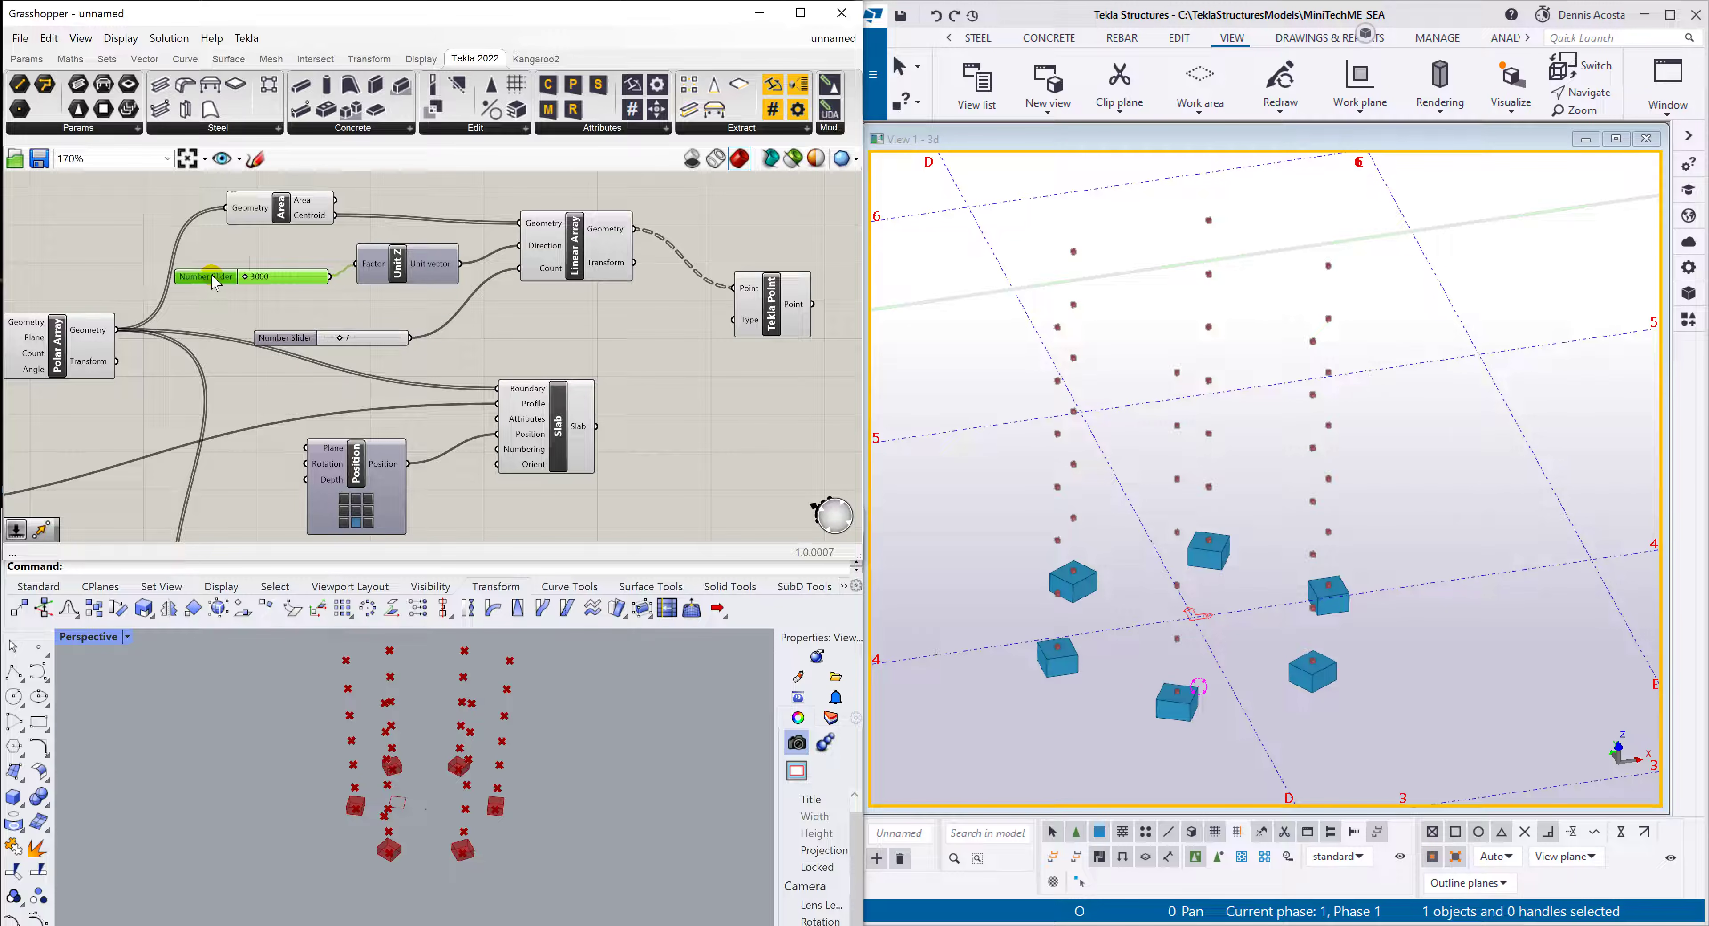
right_click(212, 276)
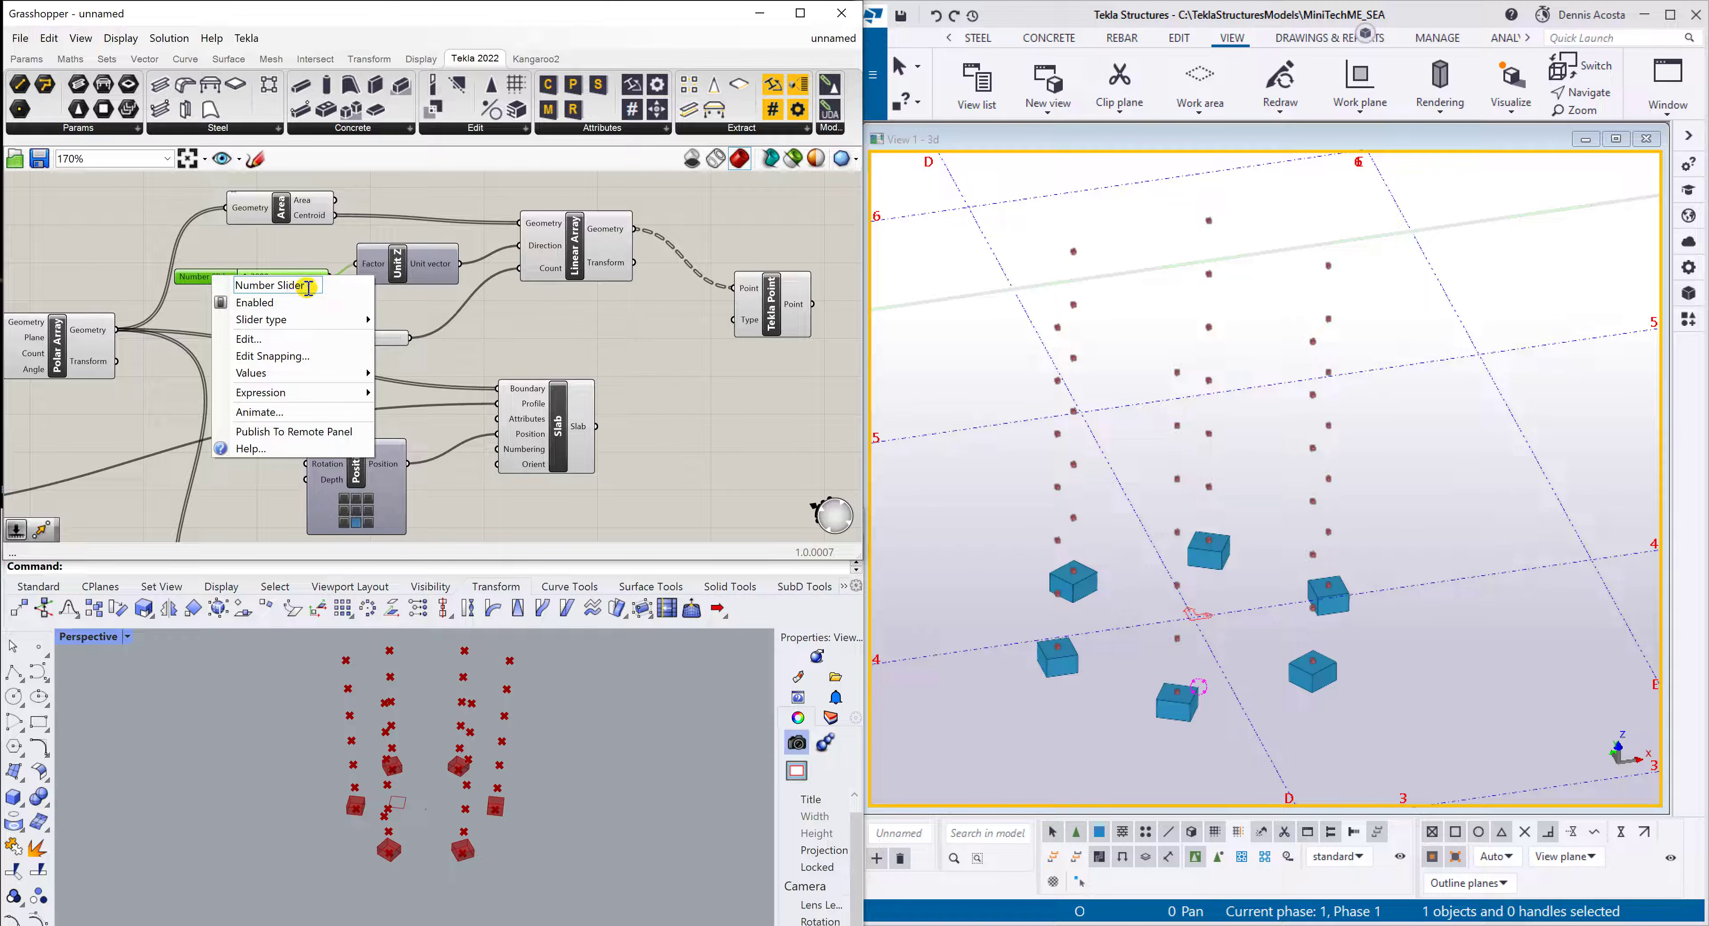
left_click_drag(309, 288, 214, 296)
type("Floor Ht")
left_click(482, 334)
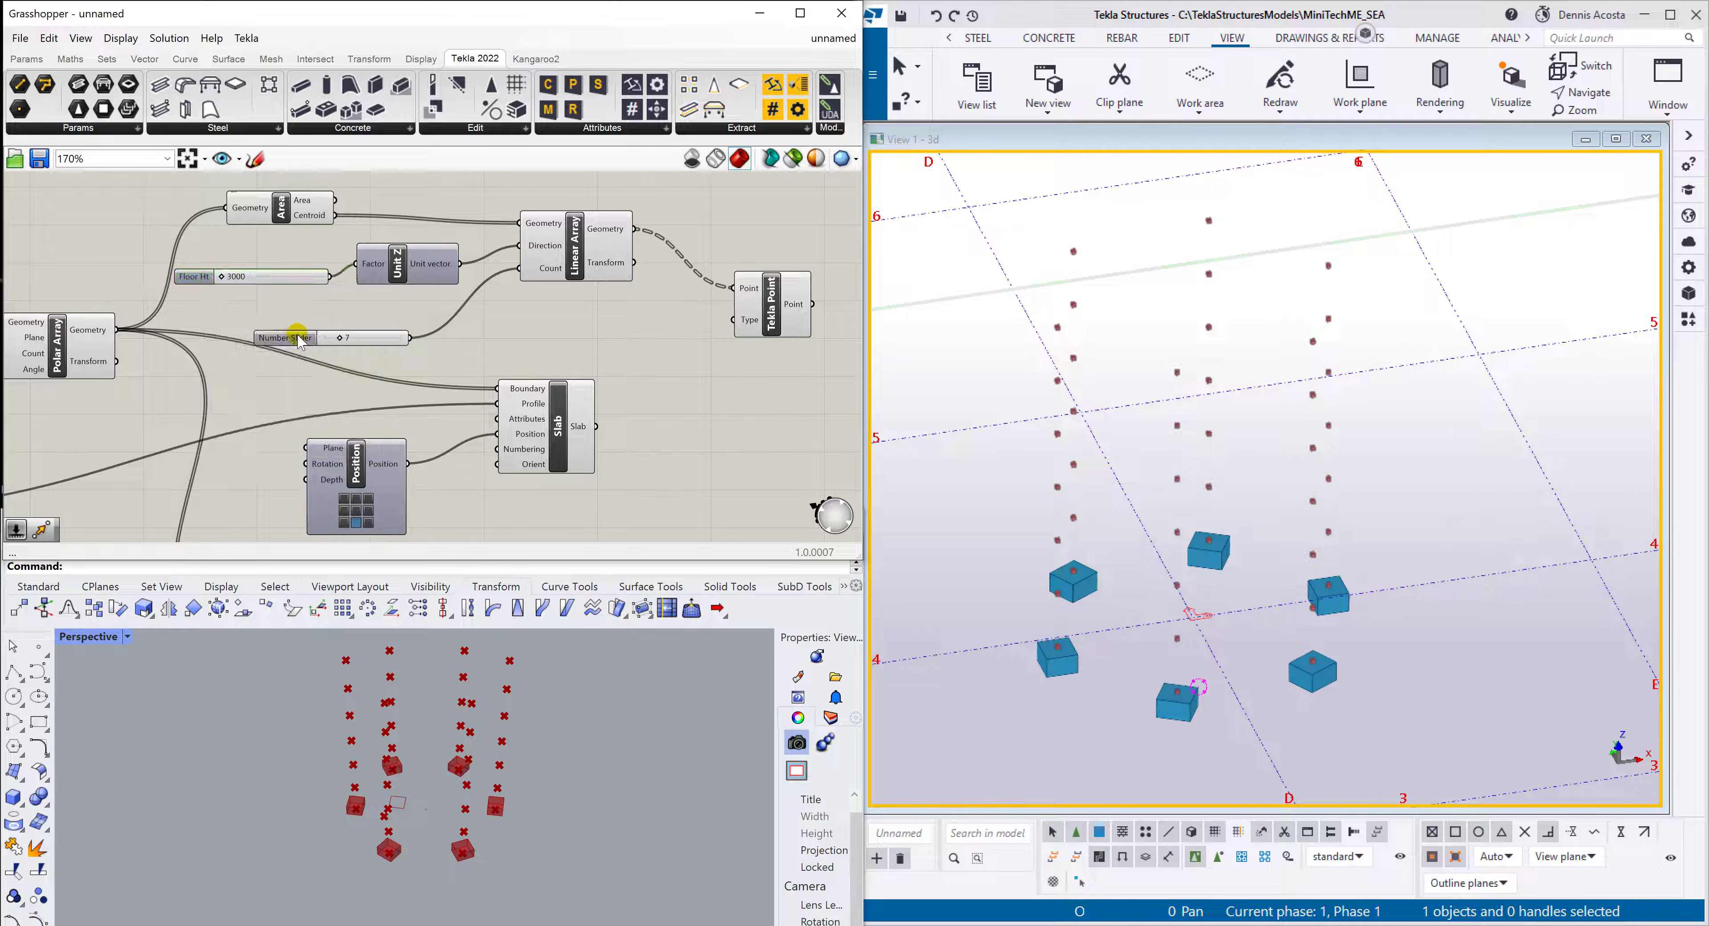
Rename the Count slider Number of Floors and place it directly beneath the Floor Ht slider
right_click(290, 342)
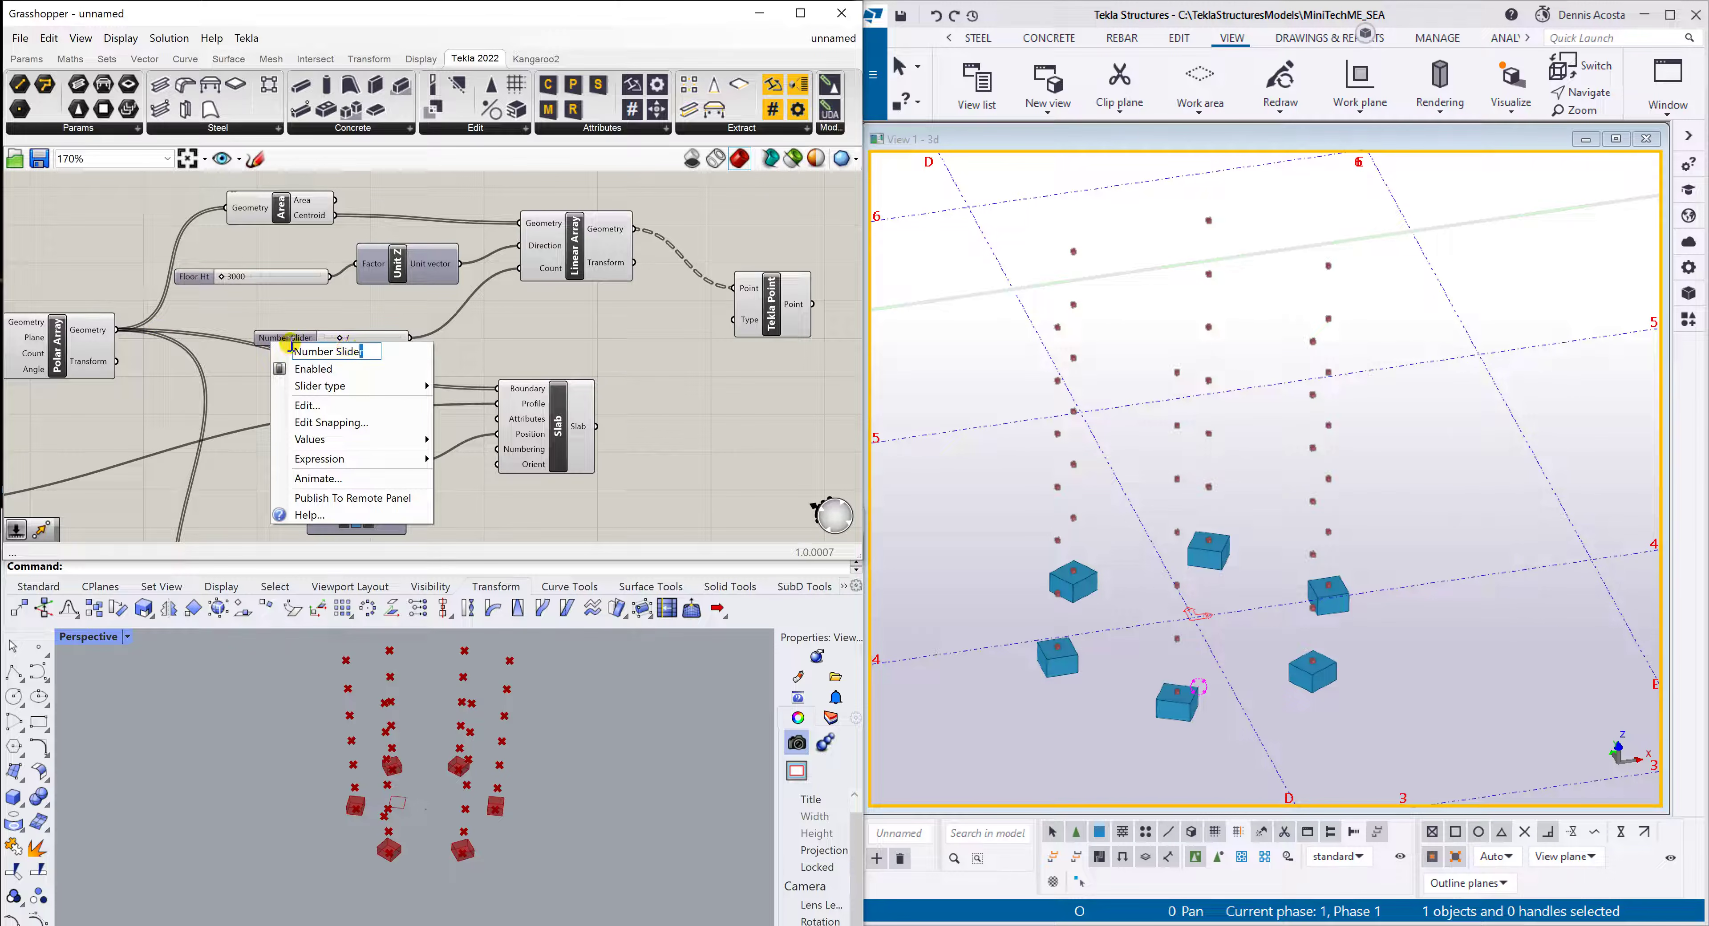
left_click_drag(371, 352, 159, 338)
type("M")
type("umber of Floors")
key("Return")
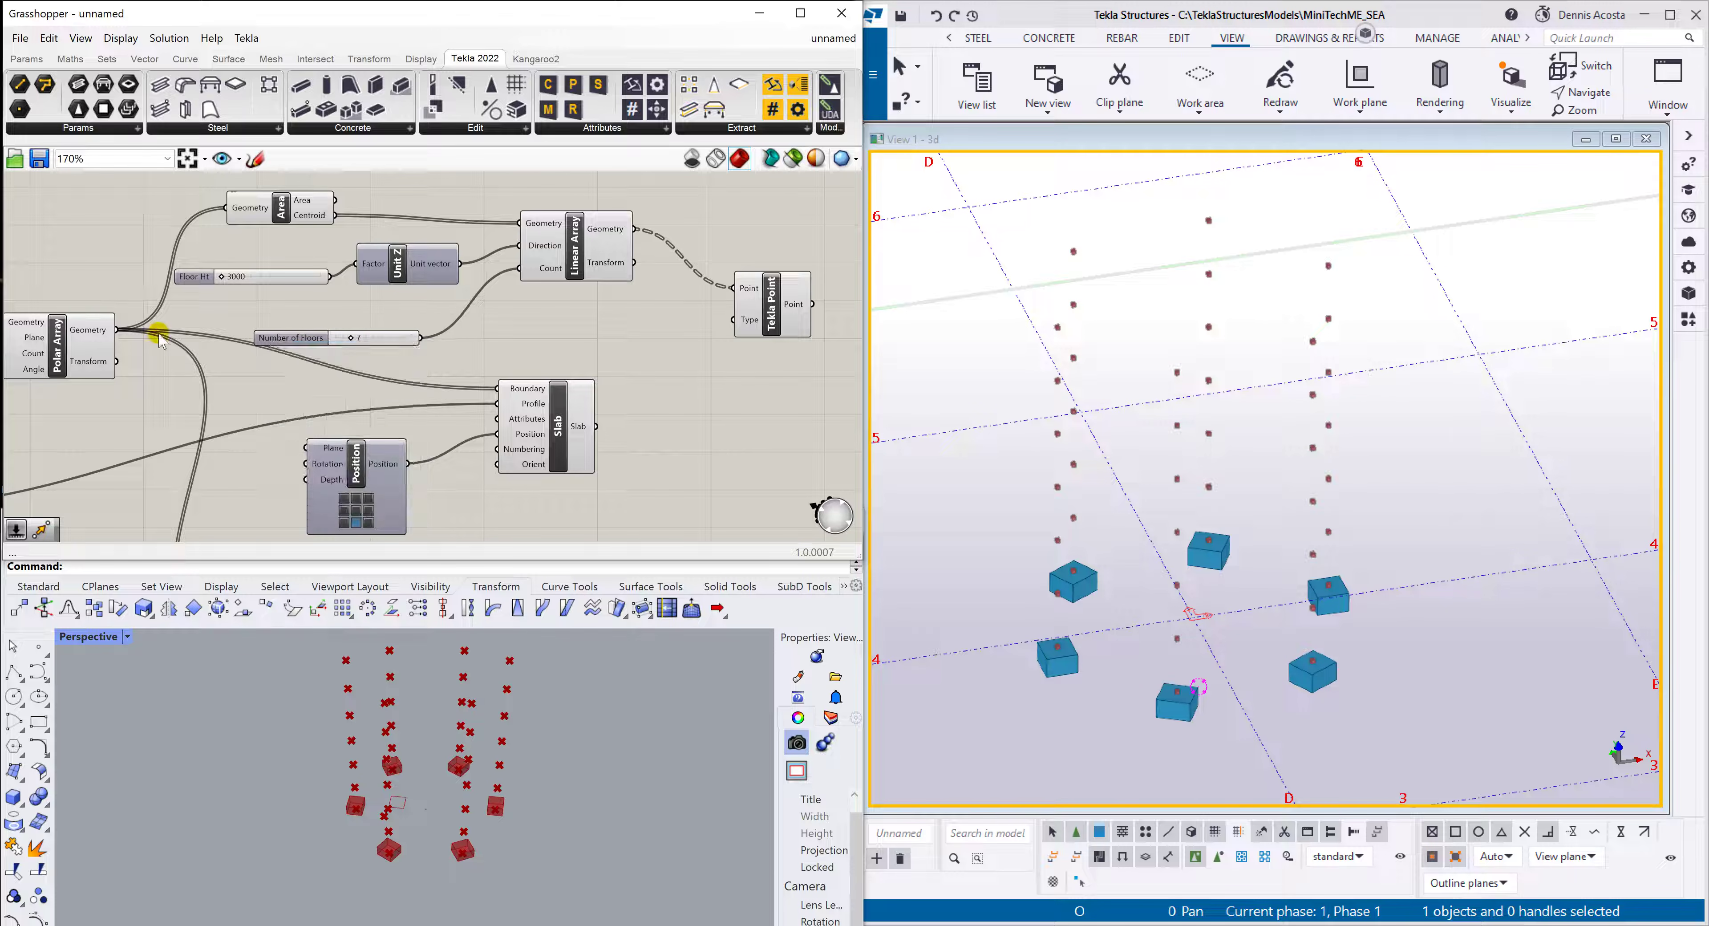
left_click_drag(301, 341, 222, 321)
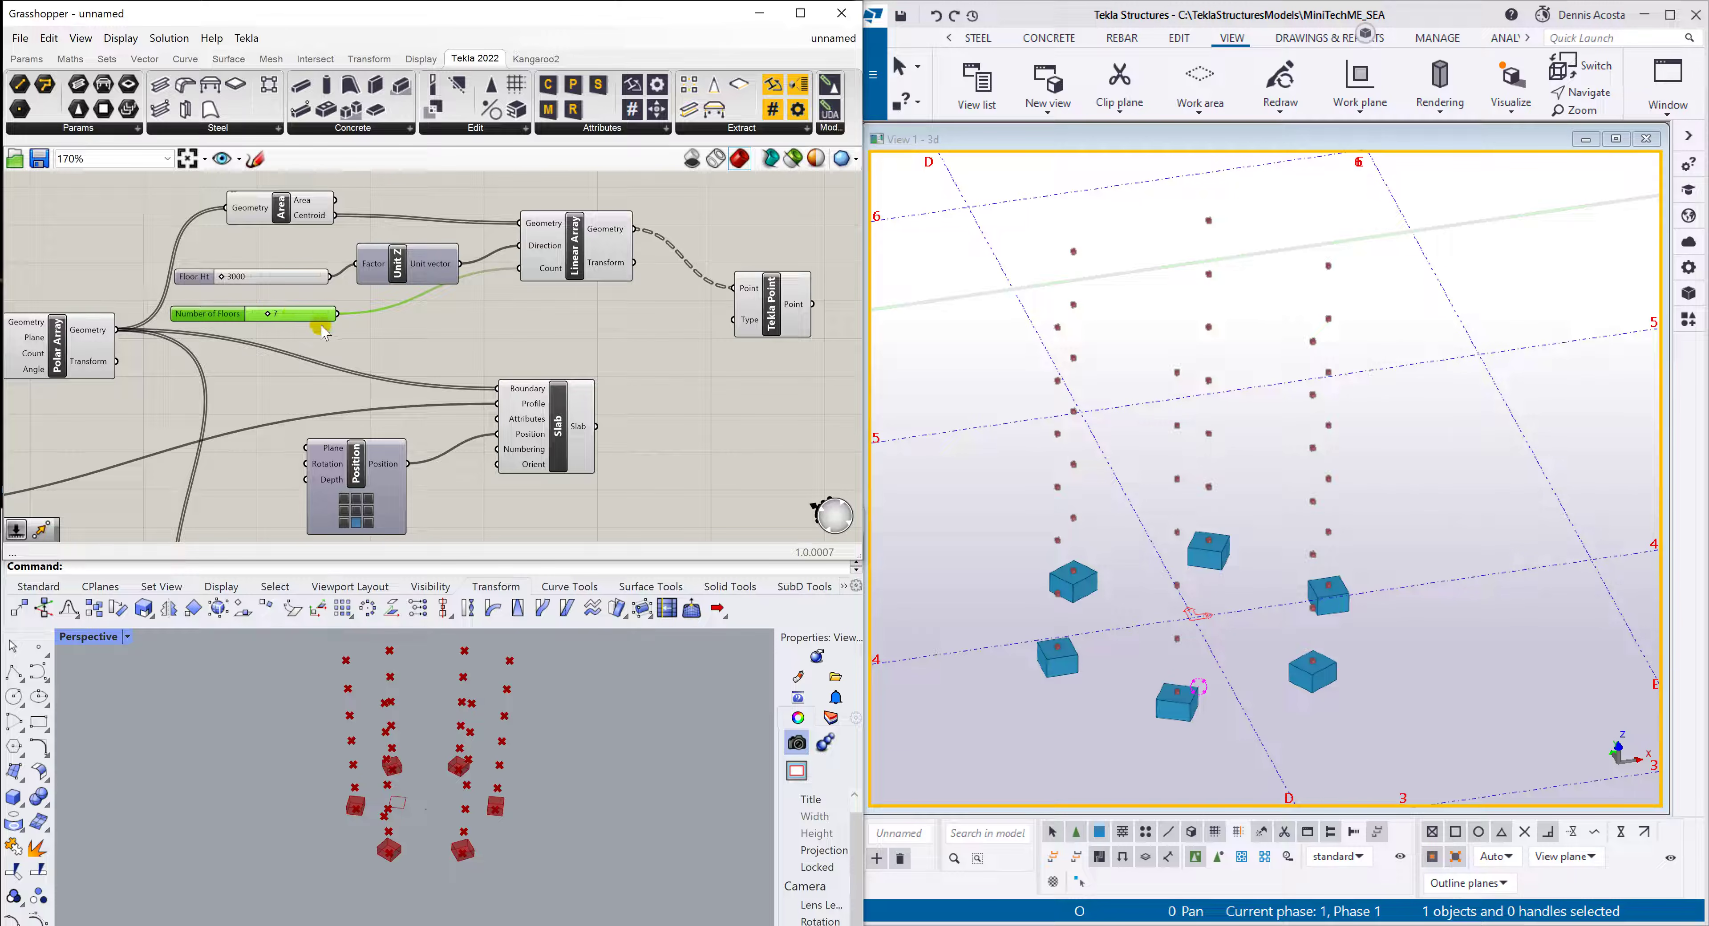
Review the Number of Floors slider's settings without changing them, and look over the arrayed points in the Tekla model
double_click(231, 315)
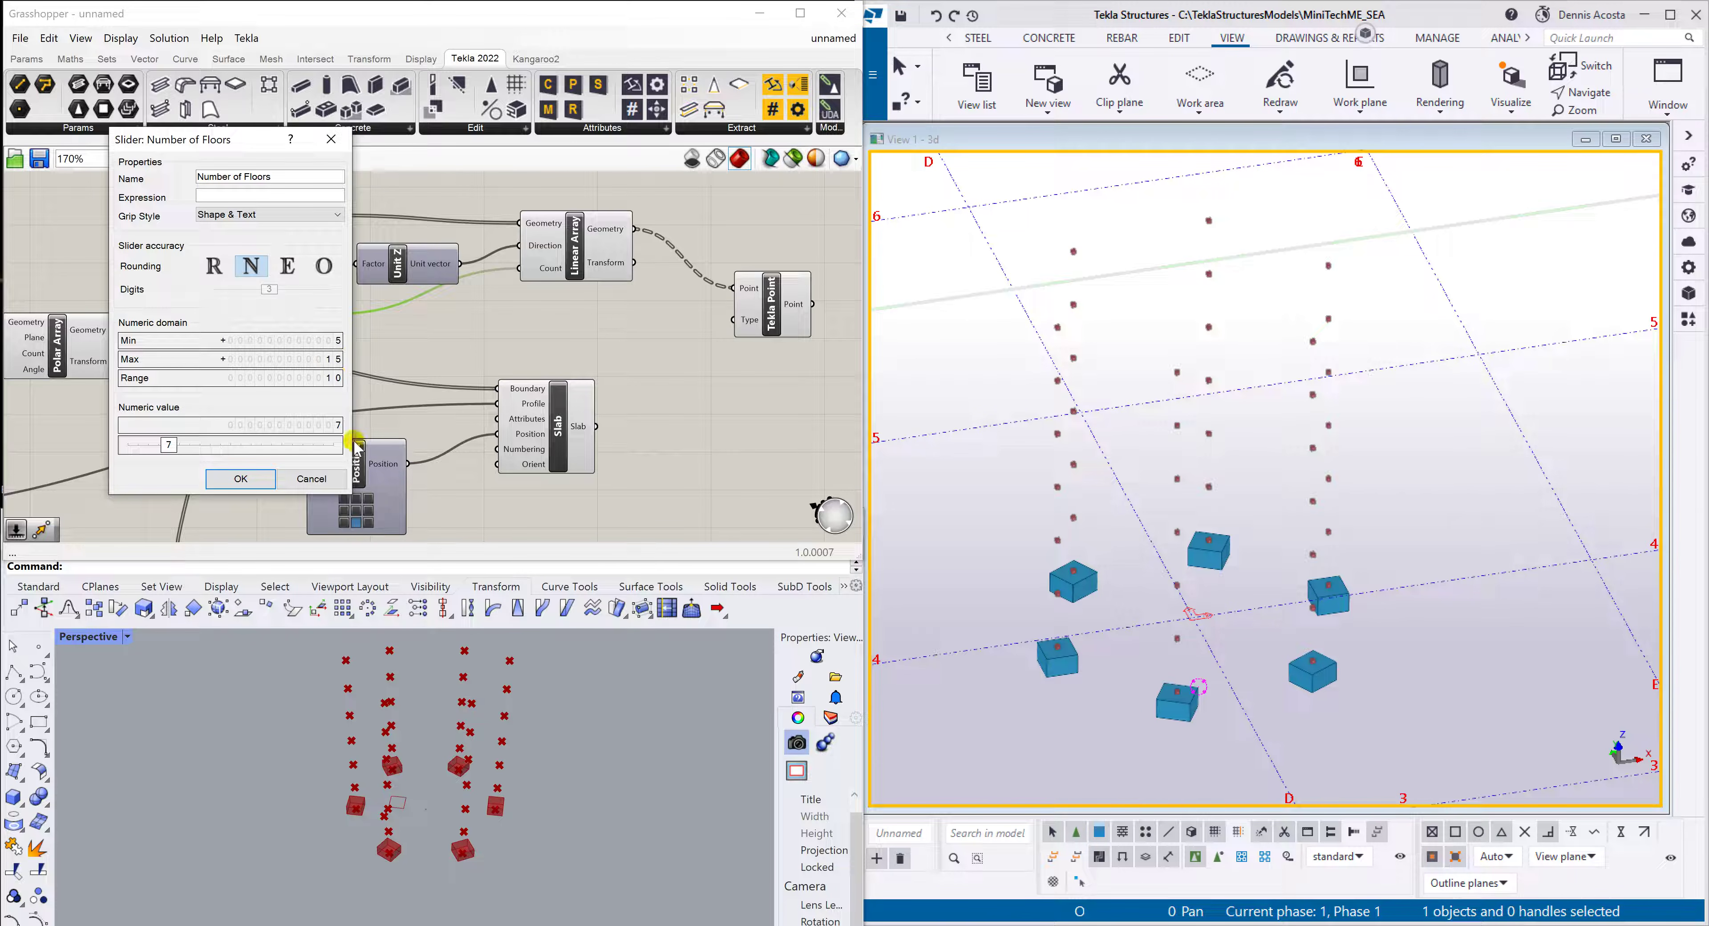
left_click(312, 478)
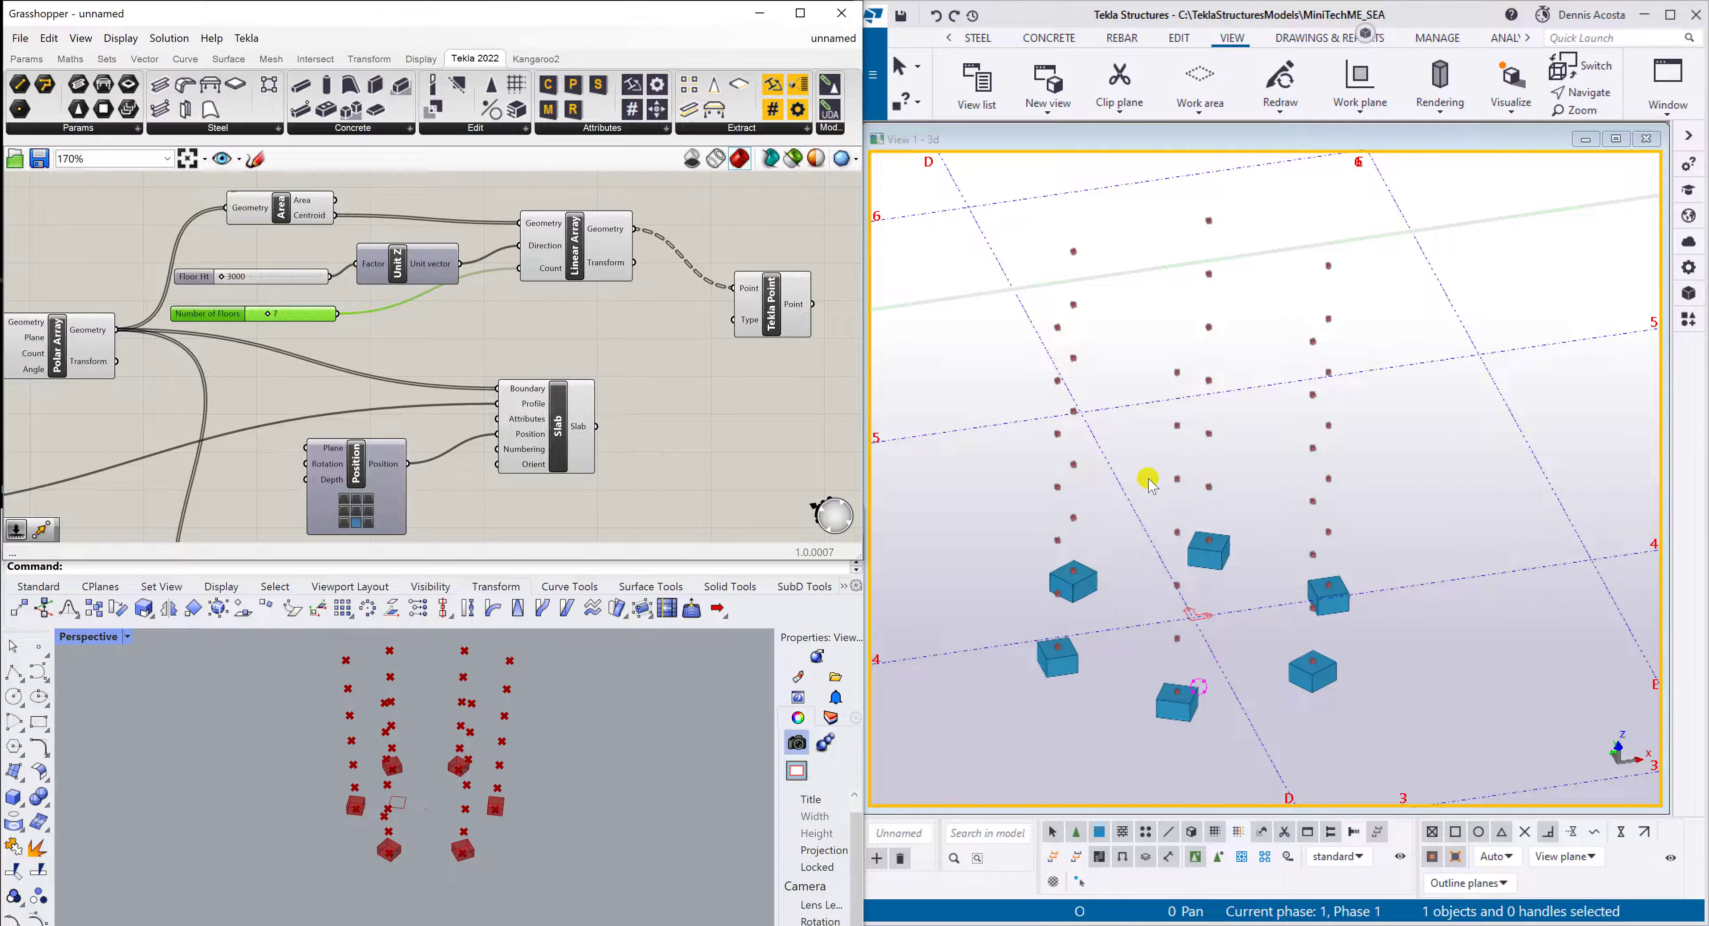
scroll(1144, 477, "down", 2)
scroll(992, 534, "up", 2)
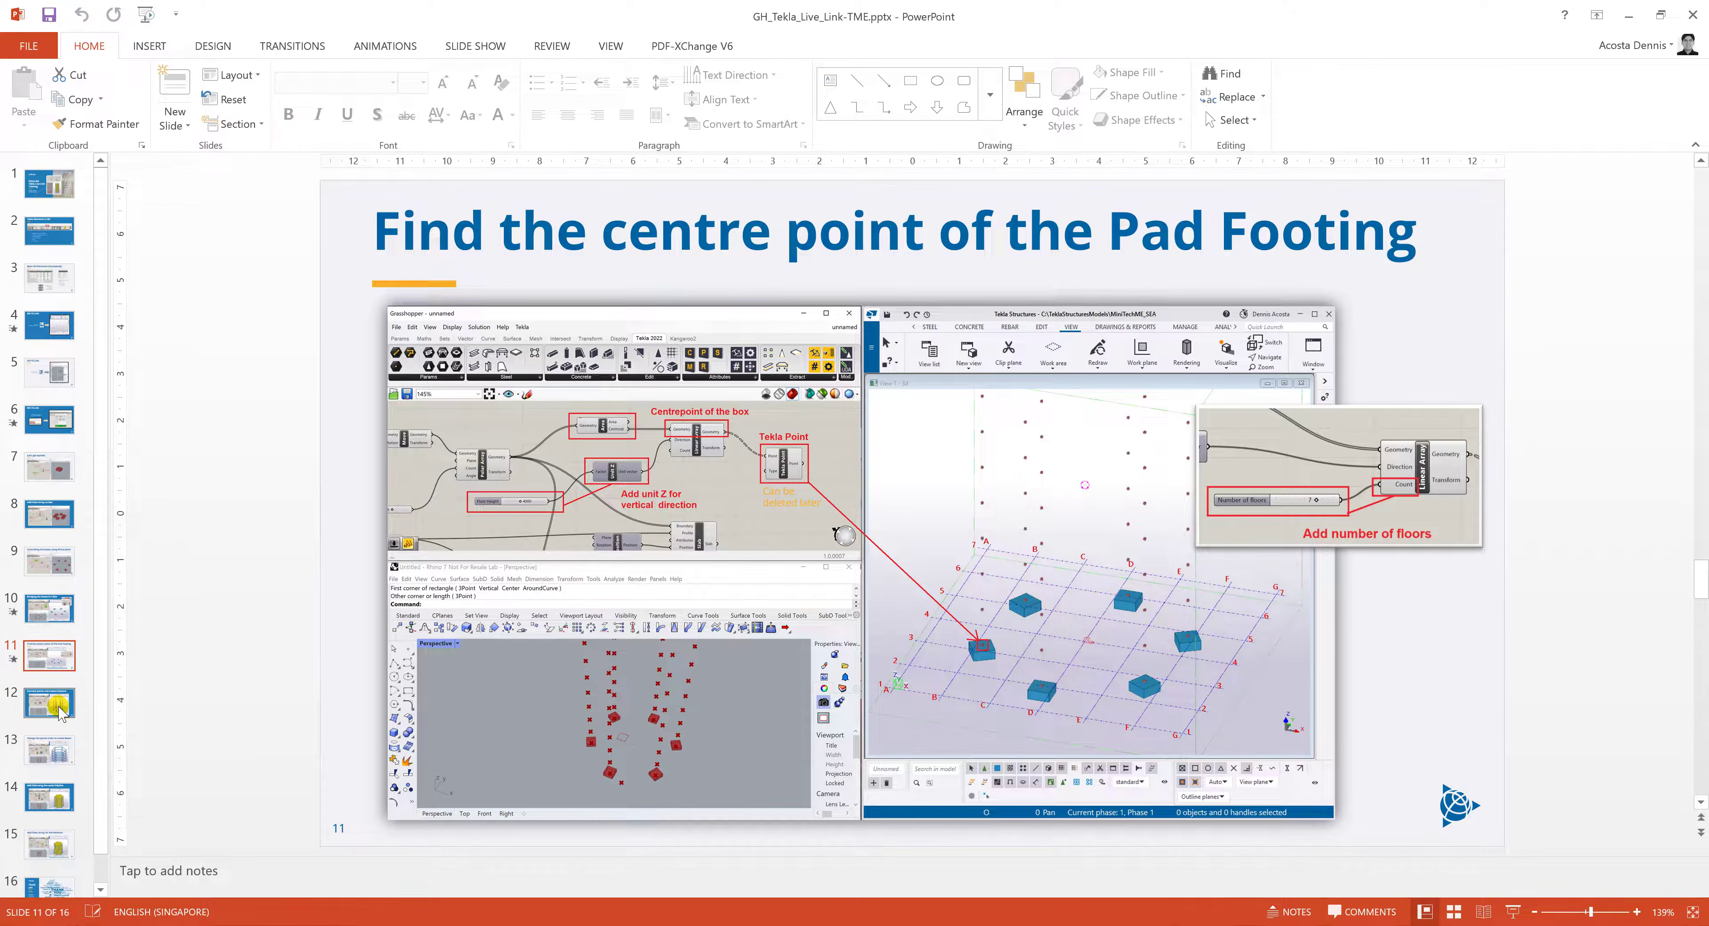
Switch to PowerPoint to show slide 12 of the GH_Tekla_Live-Link-TME presentation, and return to the Grasshopper definition
left_click(59, 709)
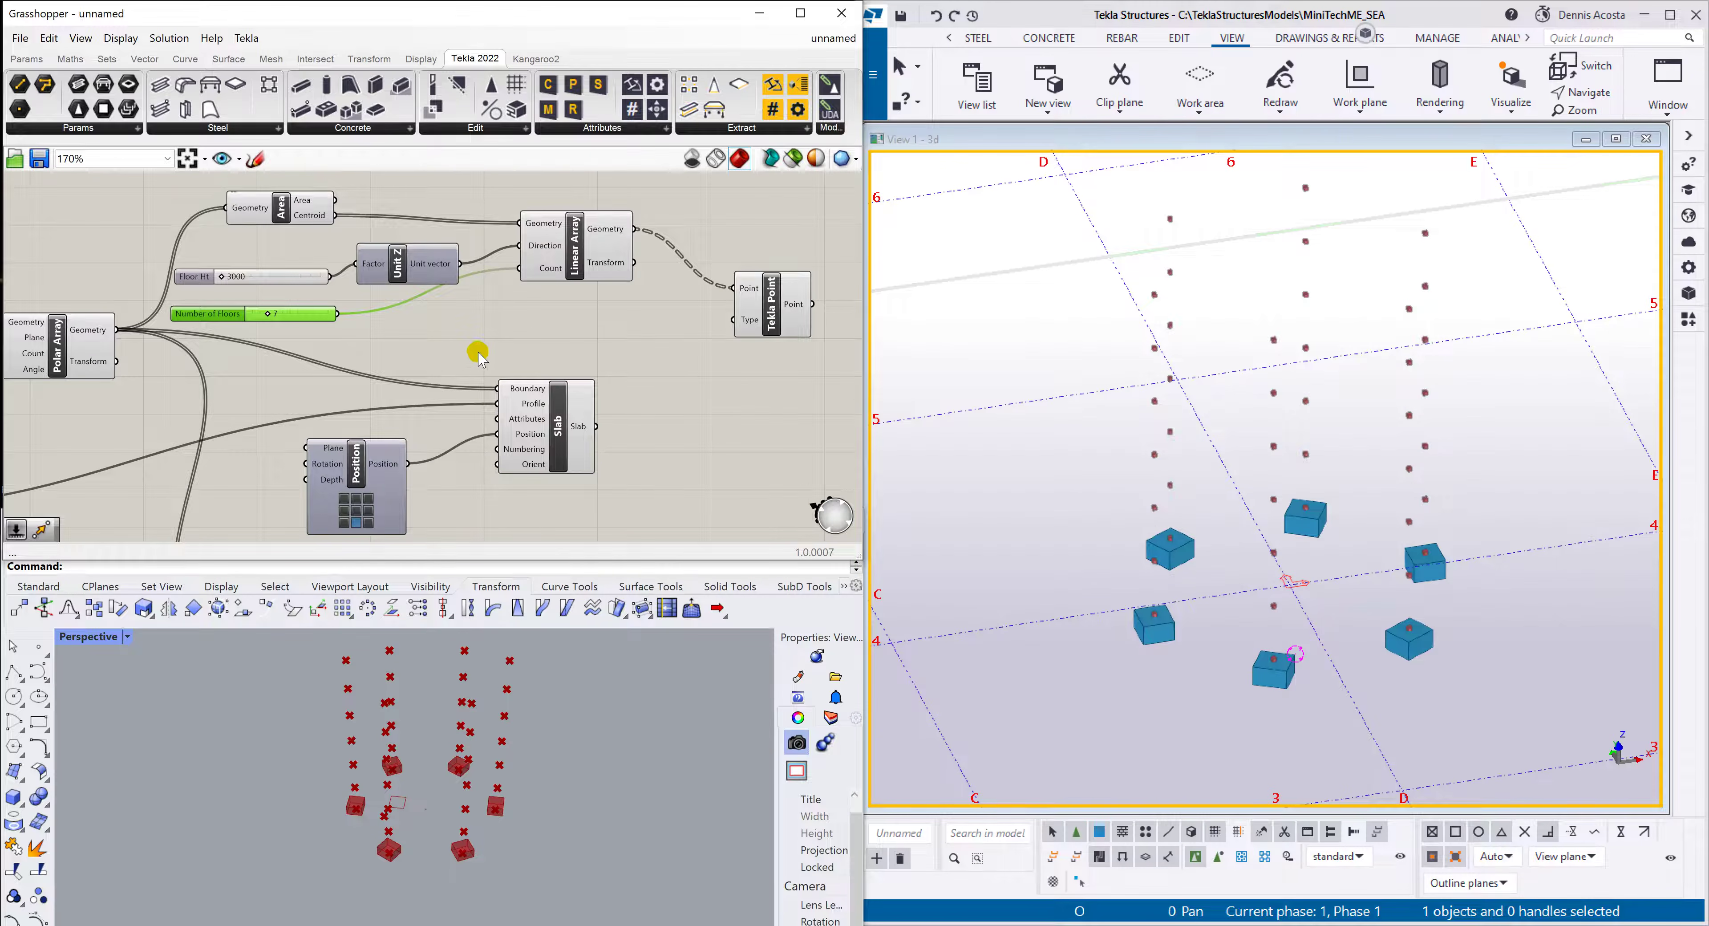
scroll(478, 357, "down", 4)
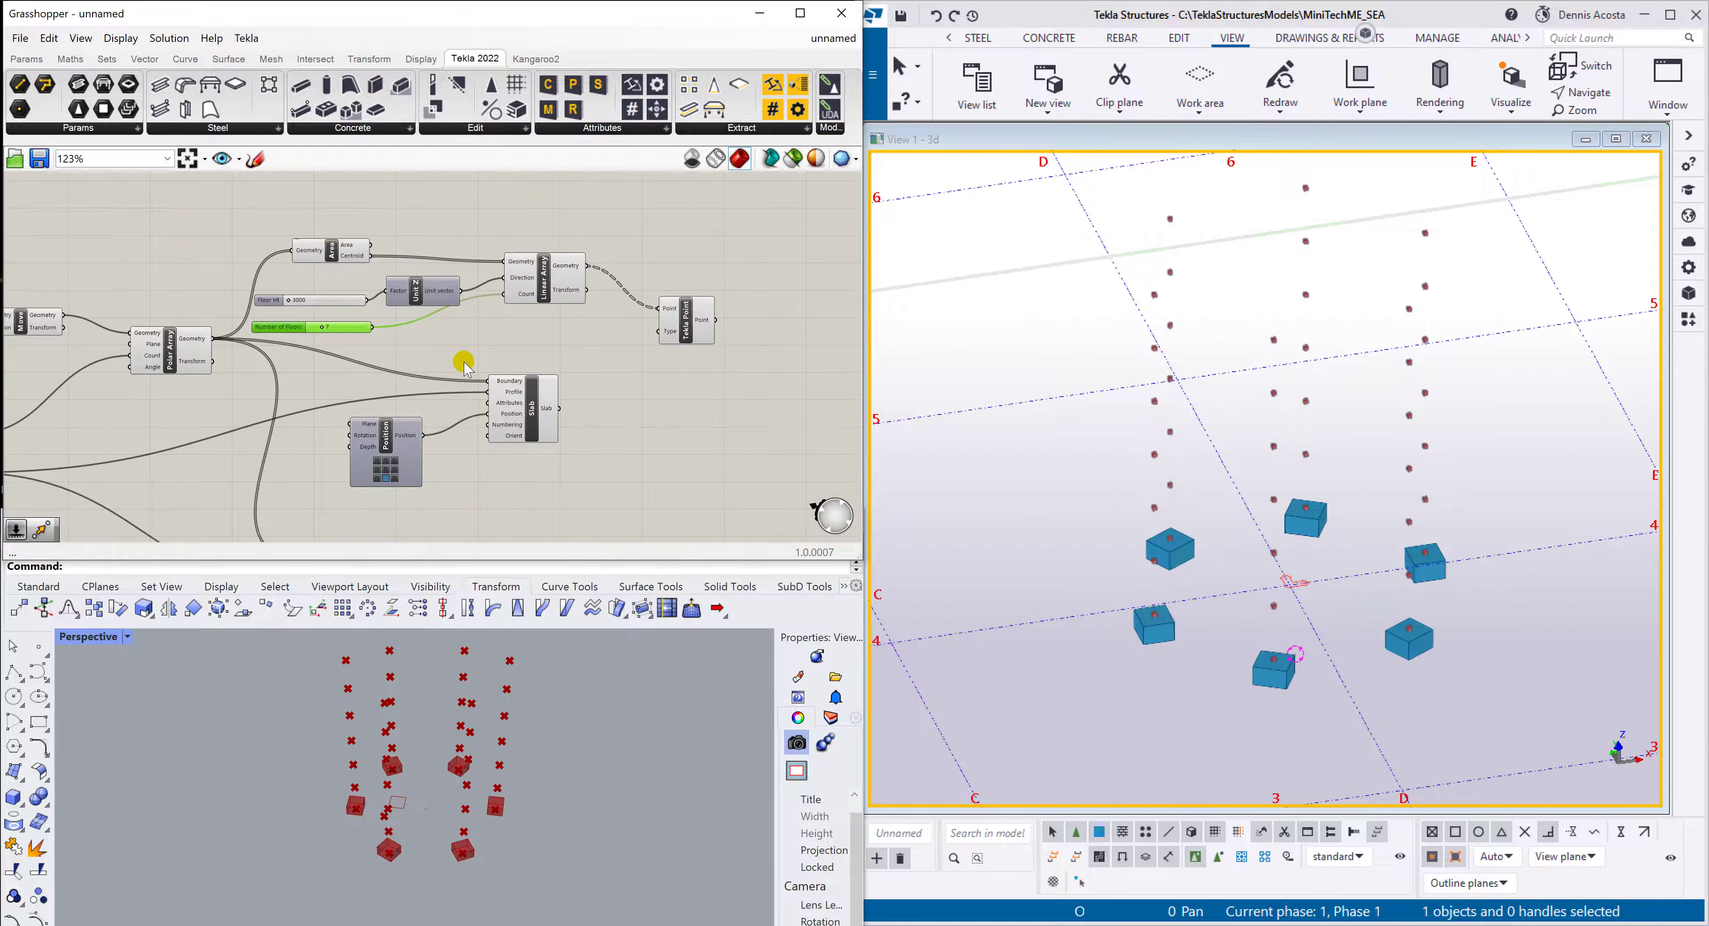
Move the Tekla Point component up above the Linear Array to clear canvas space beside it
left_click(663, 337)
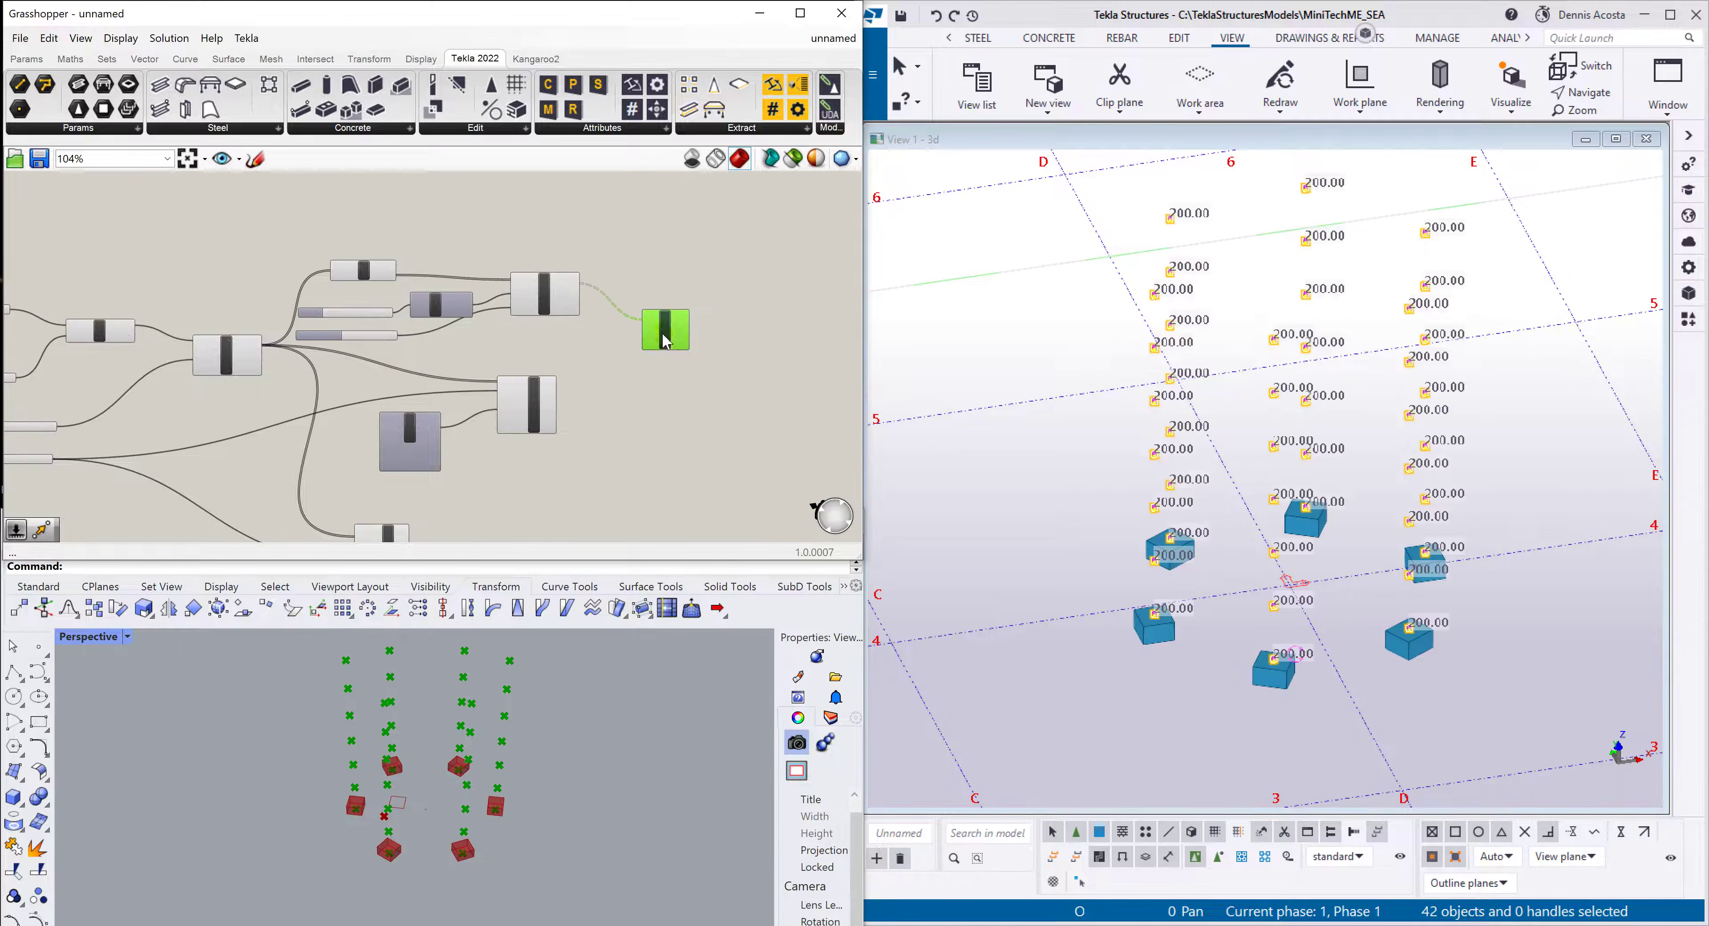
left_click_drag(660, 349, 676, 227)
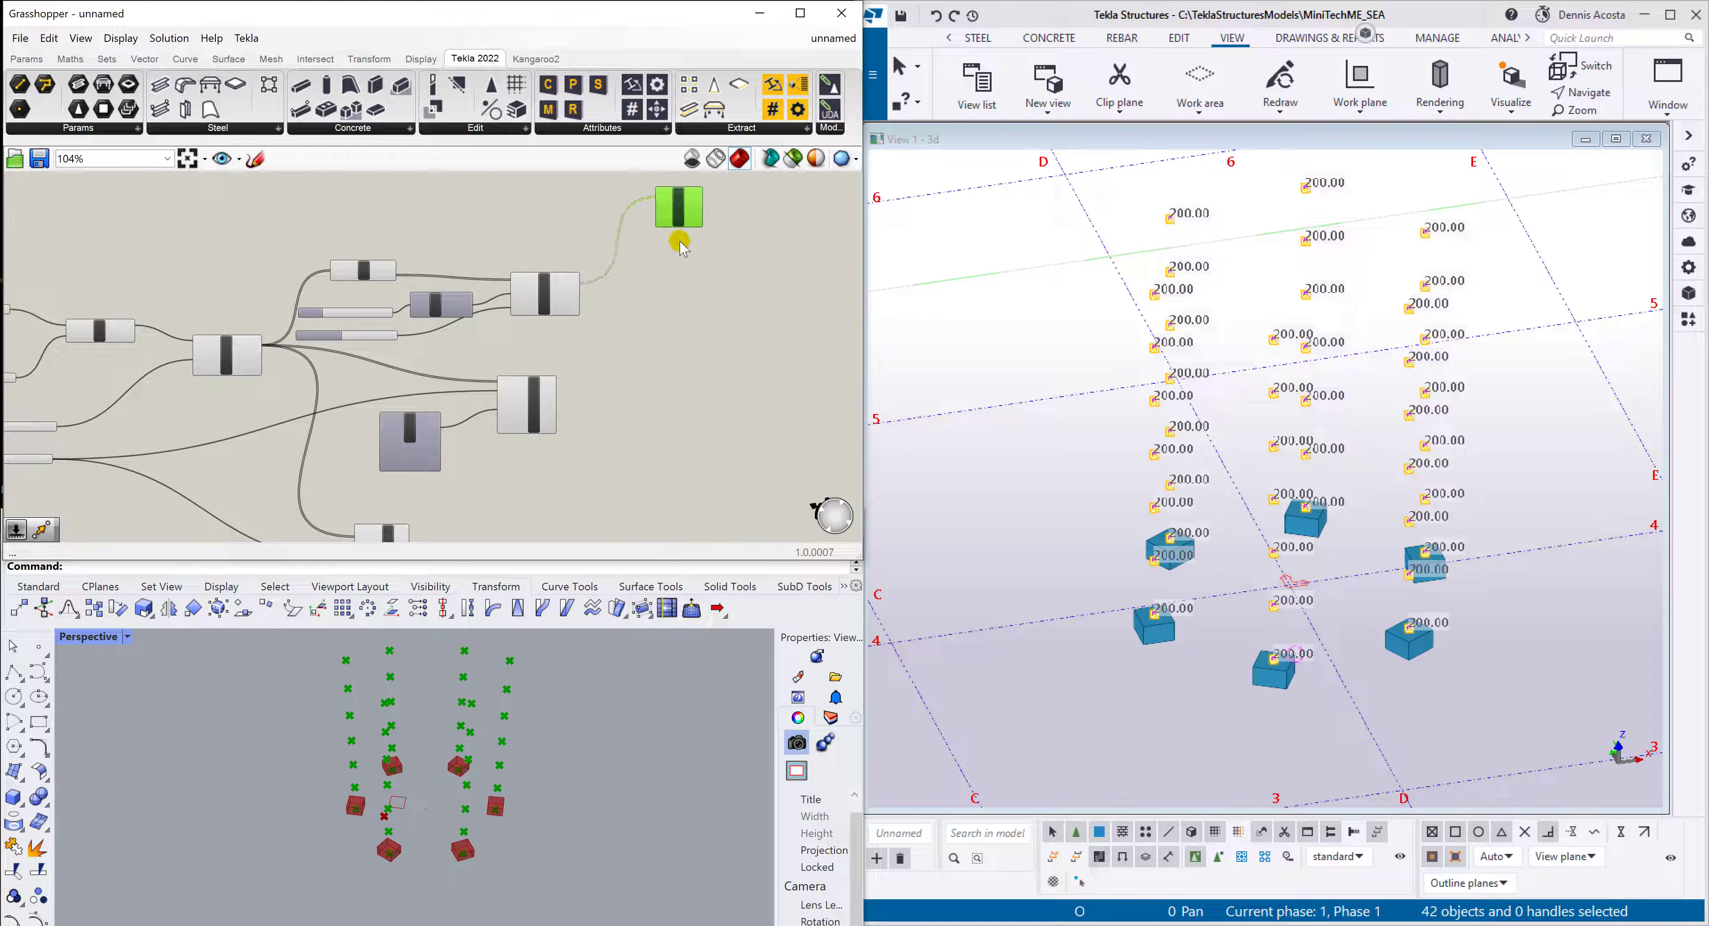
scroll(691, 212, "up", 4)
scroll(567, 253, "down", 4)
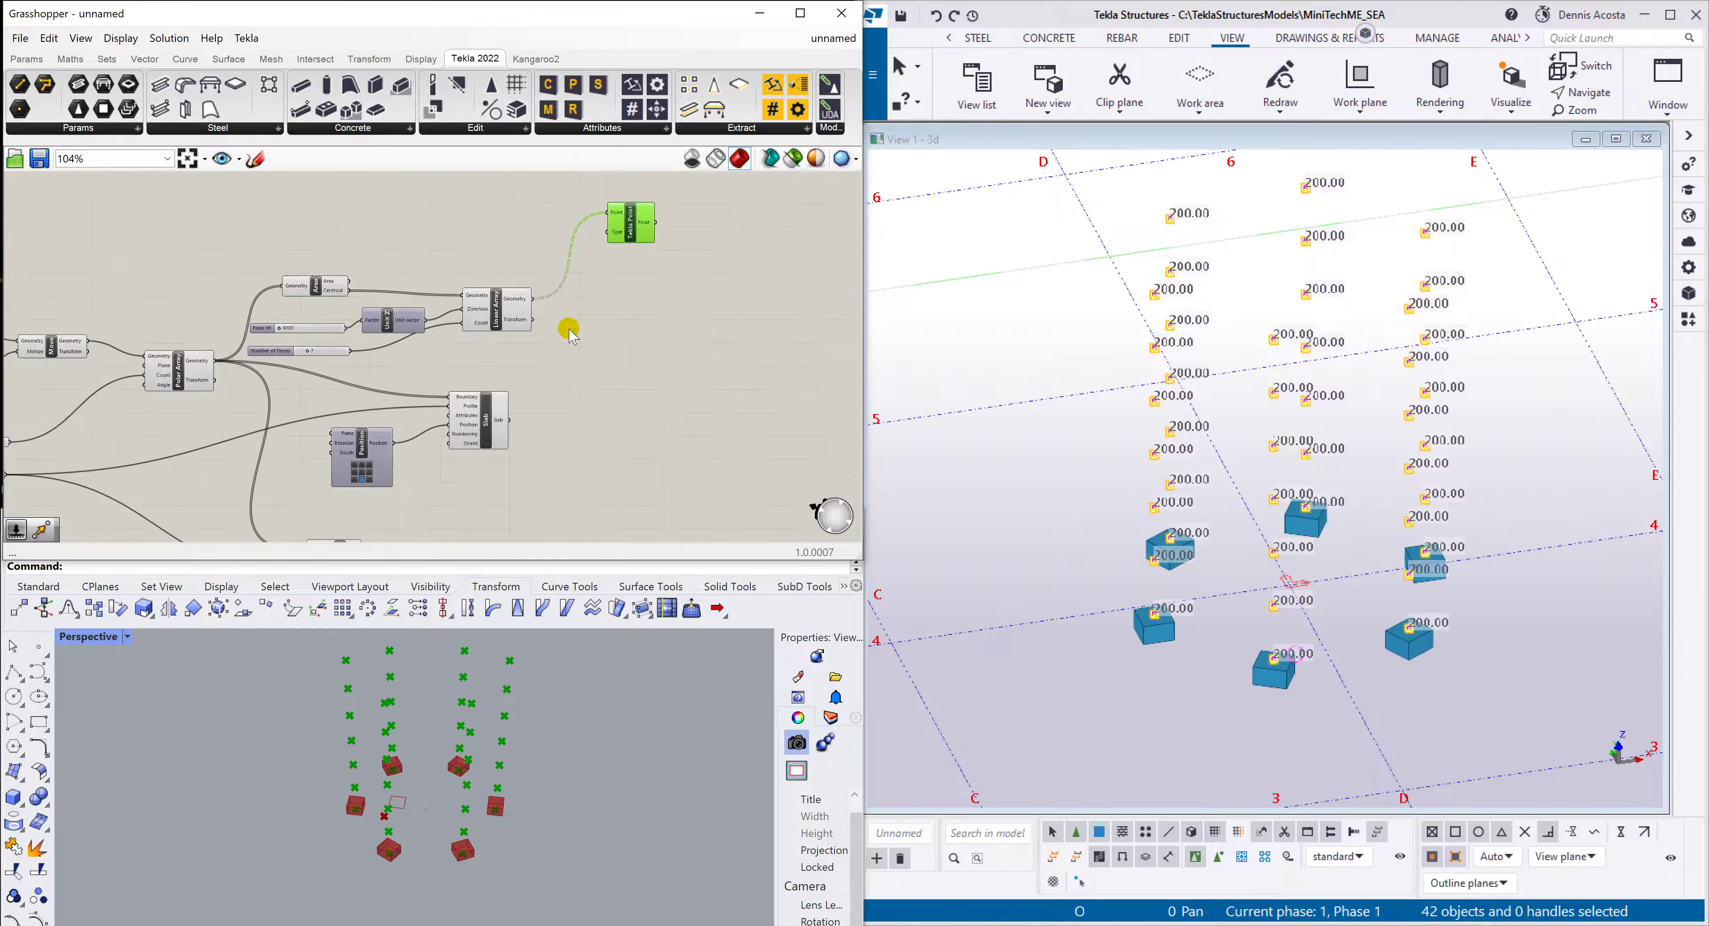
scroll(477, 358, "up", 2)
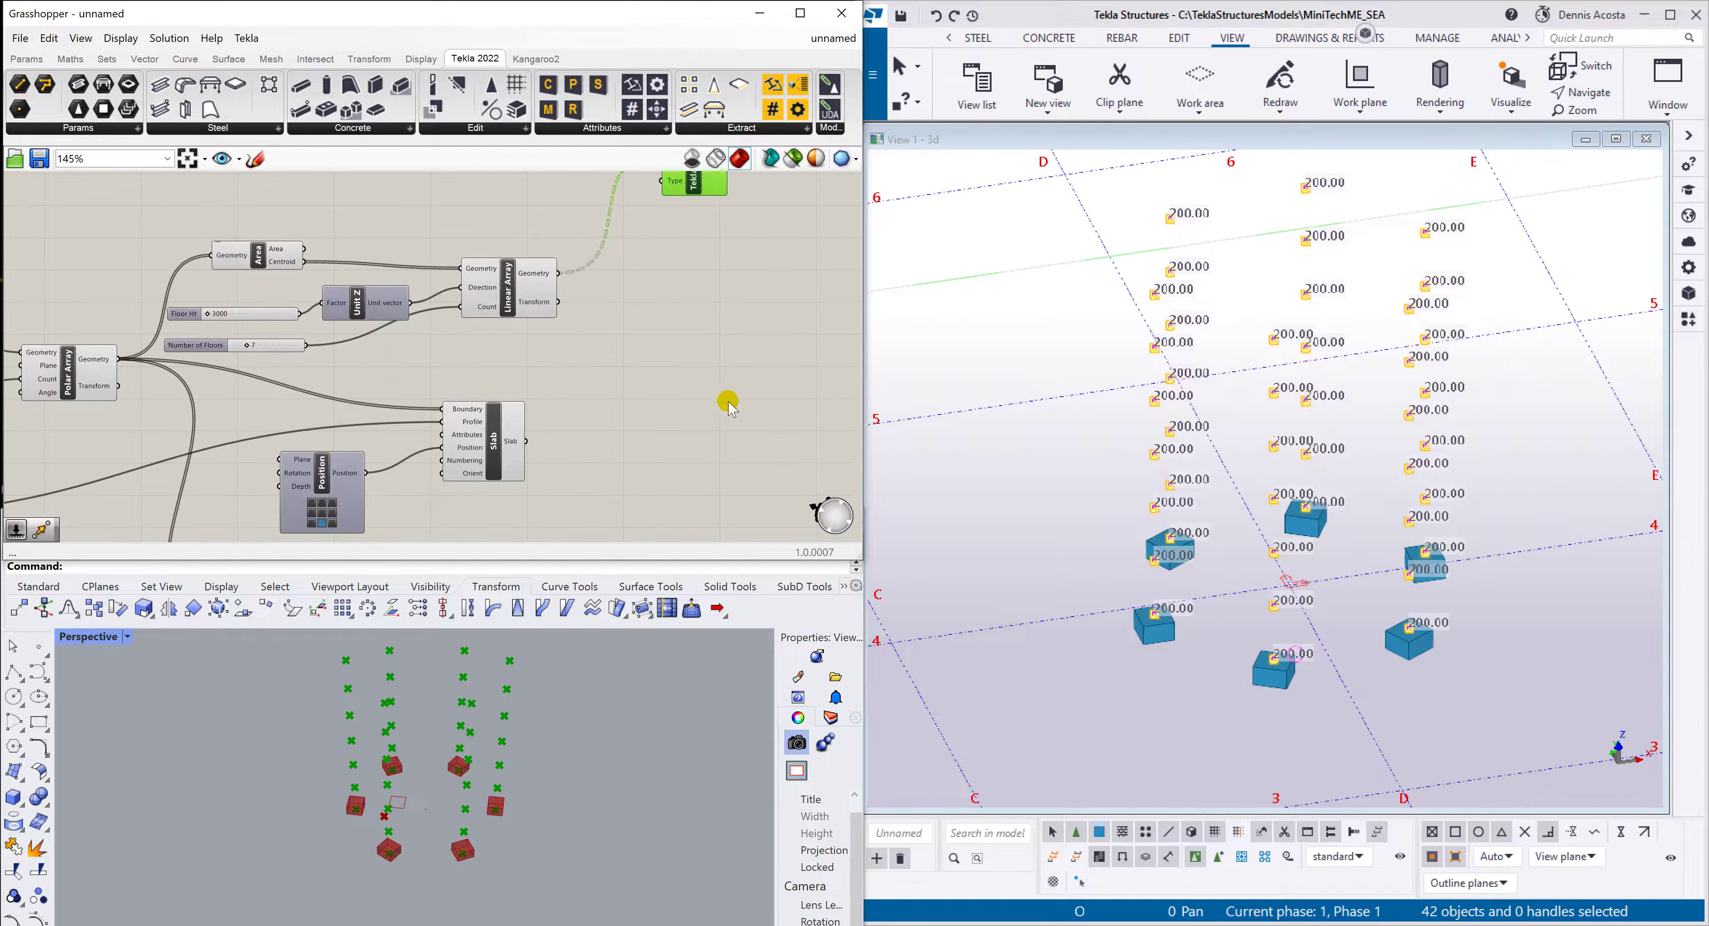
scroll(597, 388, "down", 2)
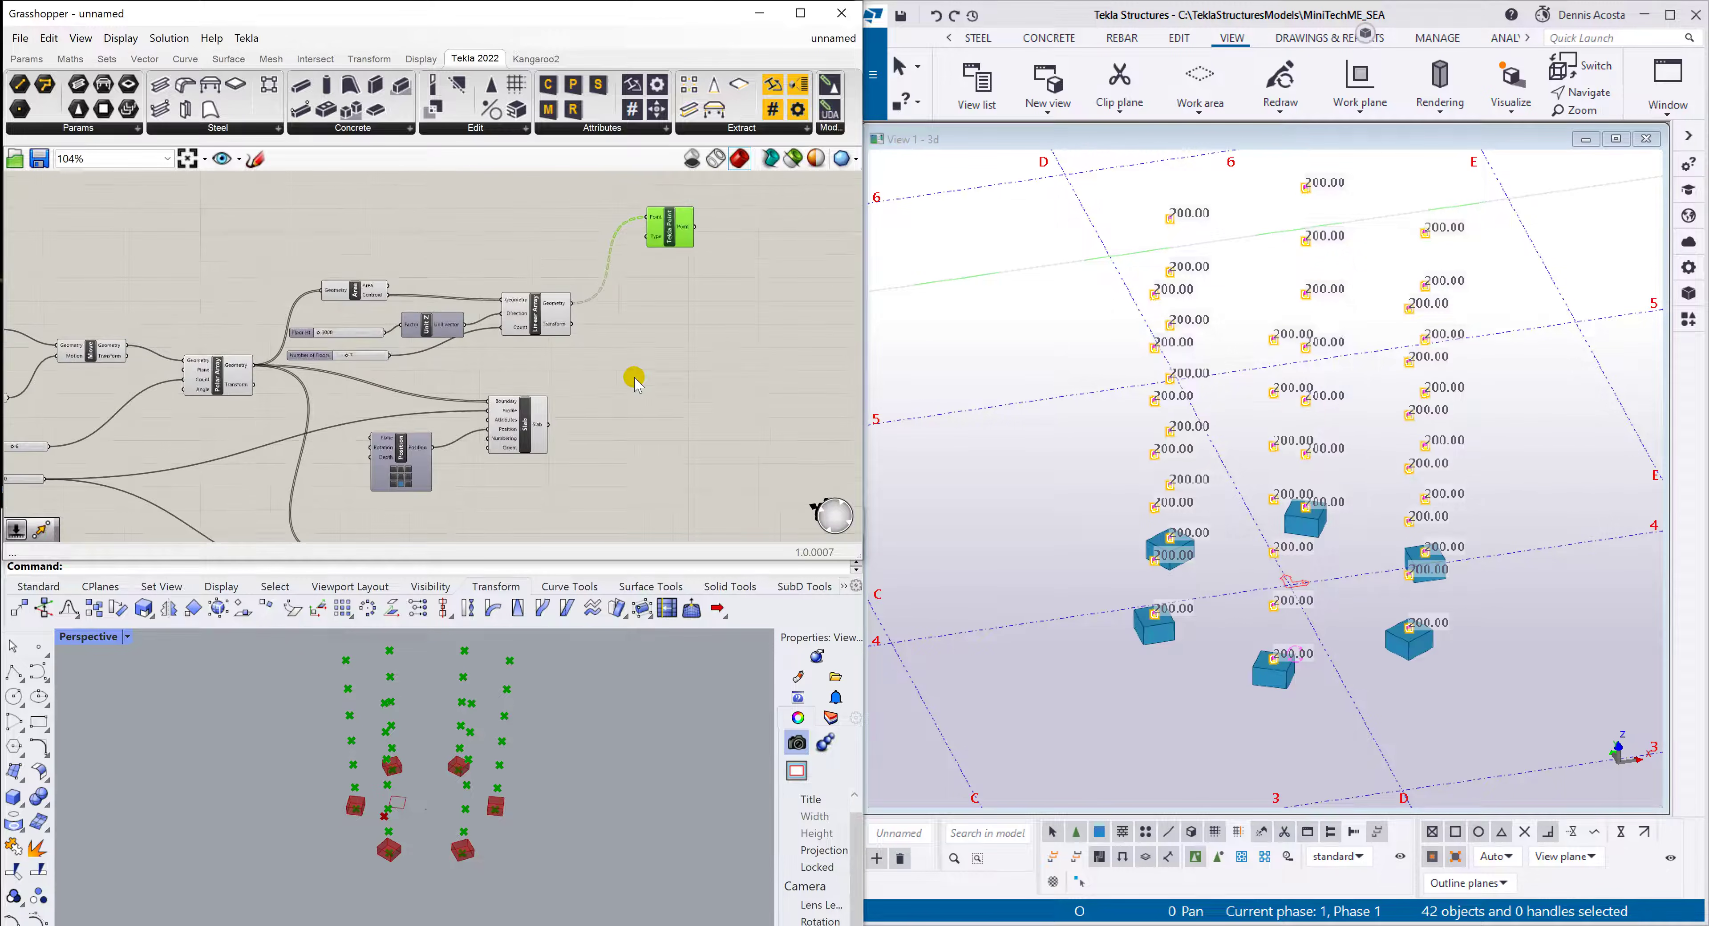
right_click_drag(694, 373, 558, 364)
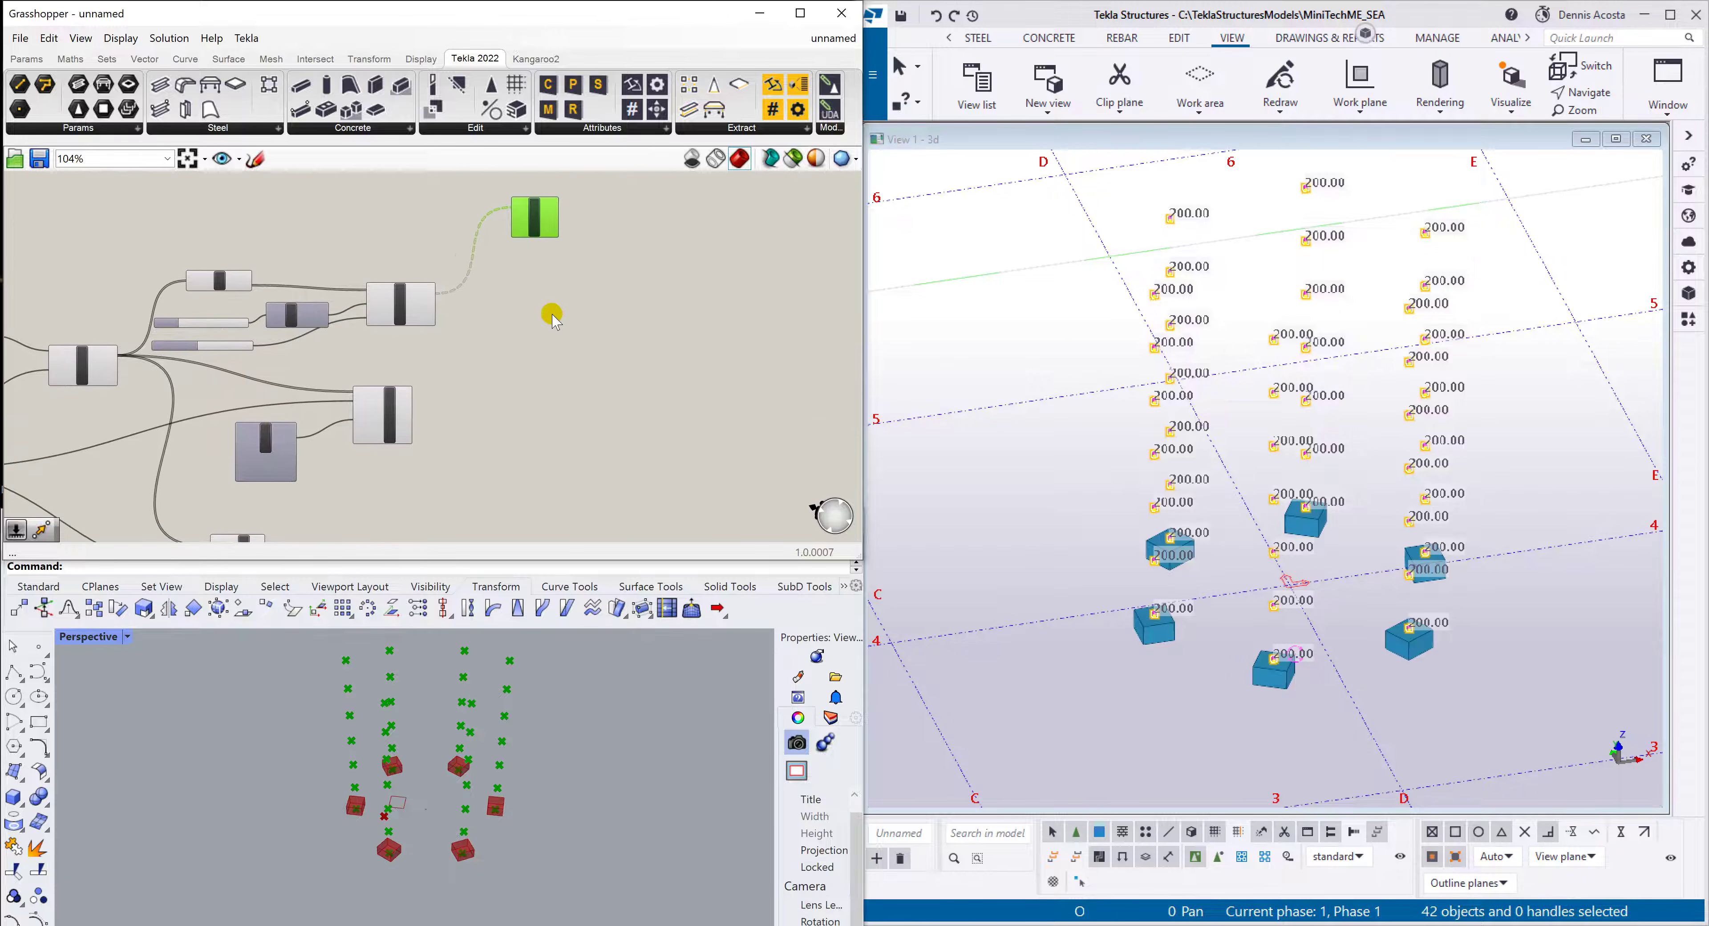
scroll(551, 316, "up", 2)
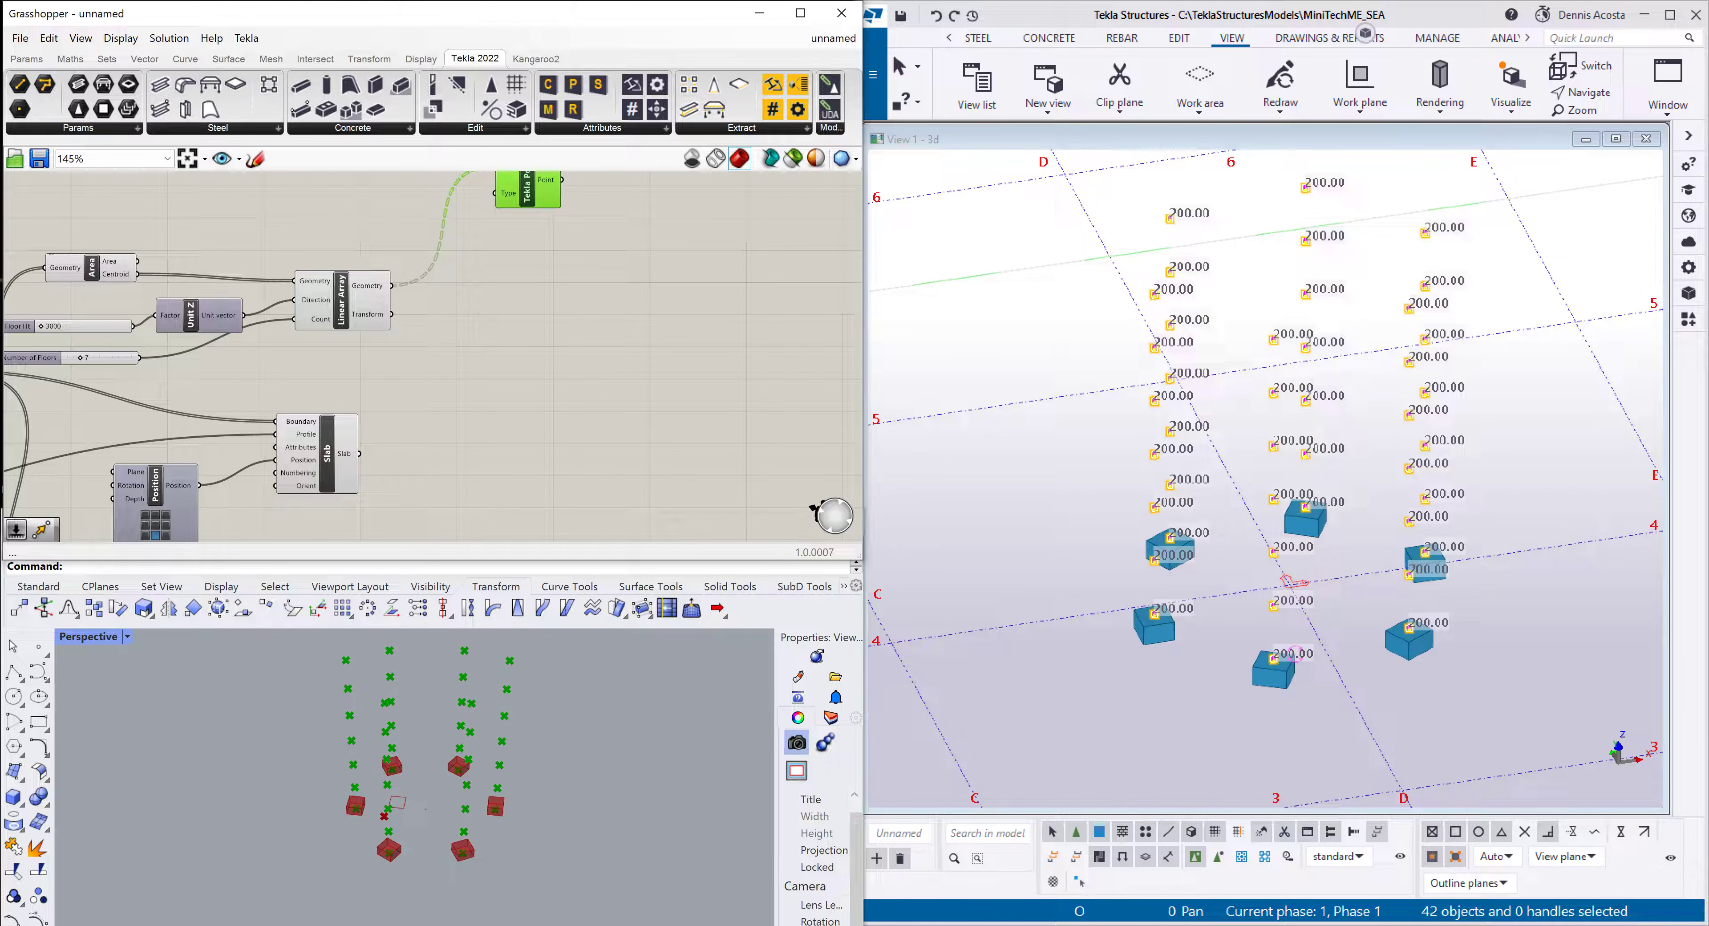
Consult slide 12 on connecting points and creating columns in PowerPoint, and add a PolyLine component beside the Linear Array in Grasshopper
key("alt+Tab")
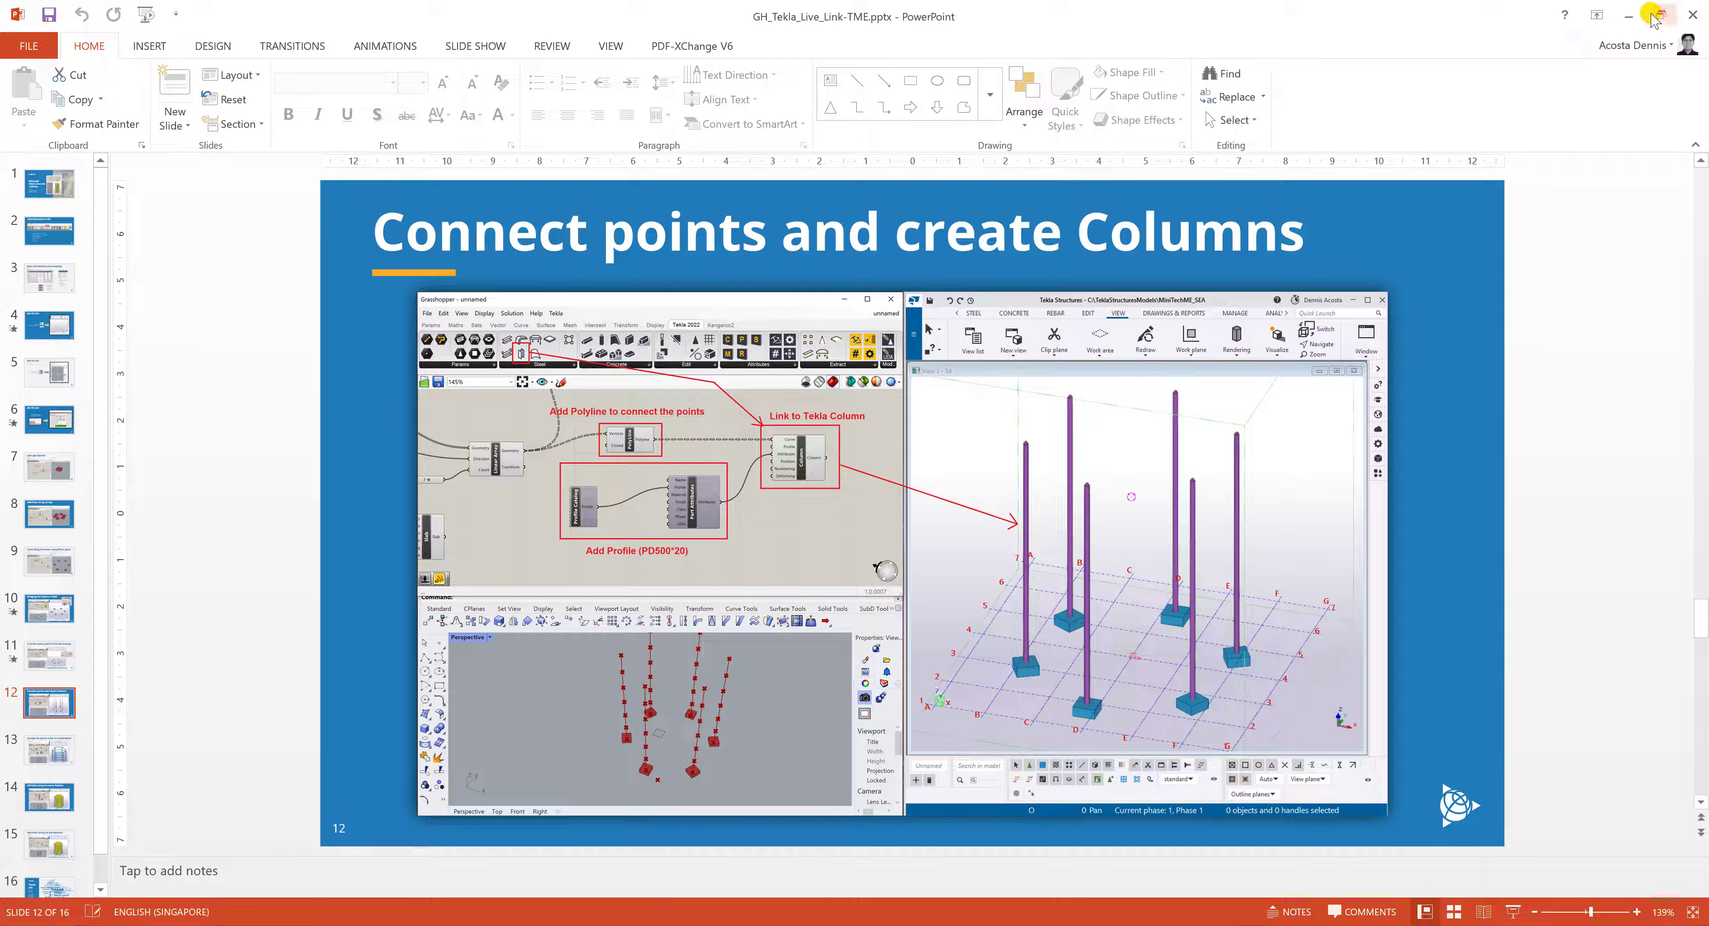
left_click(1629, 15)
double_click(579, 343)
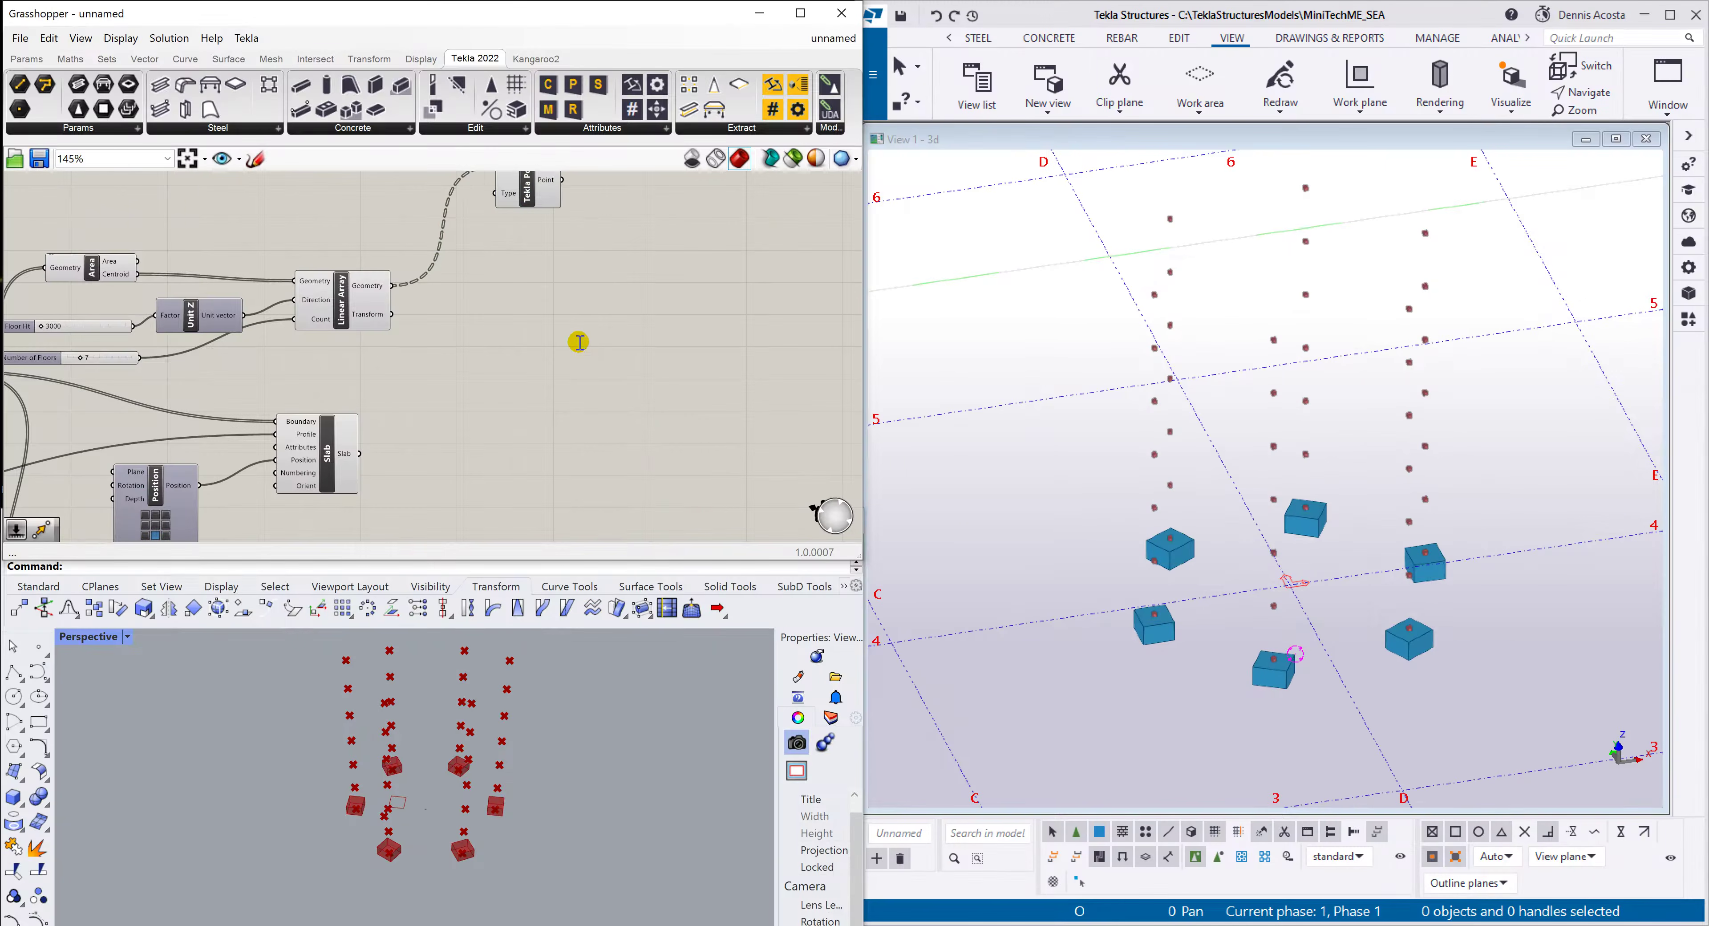
type("poly")
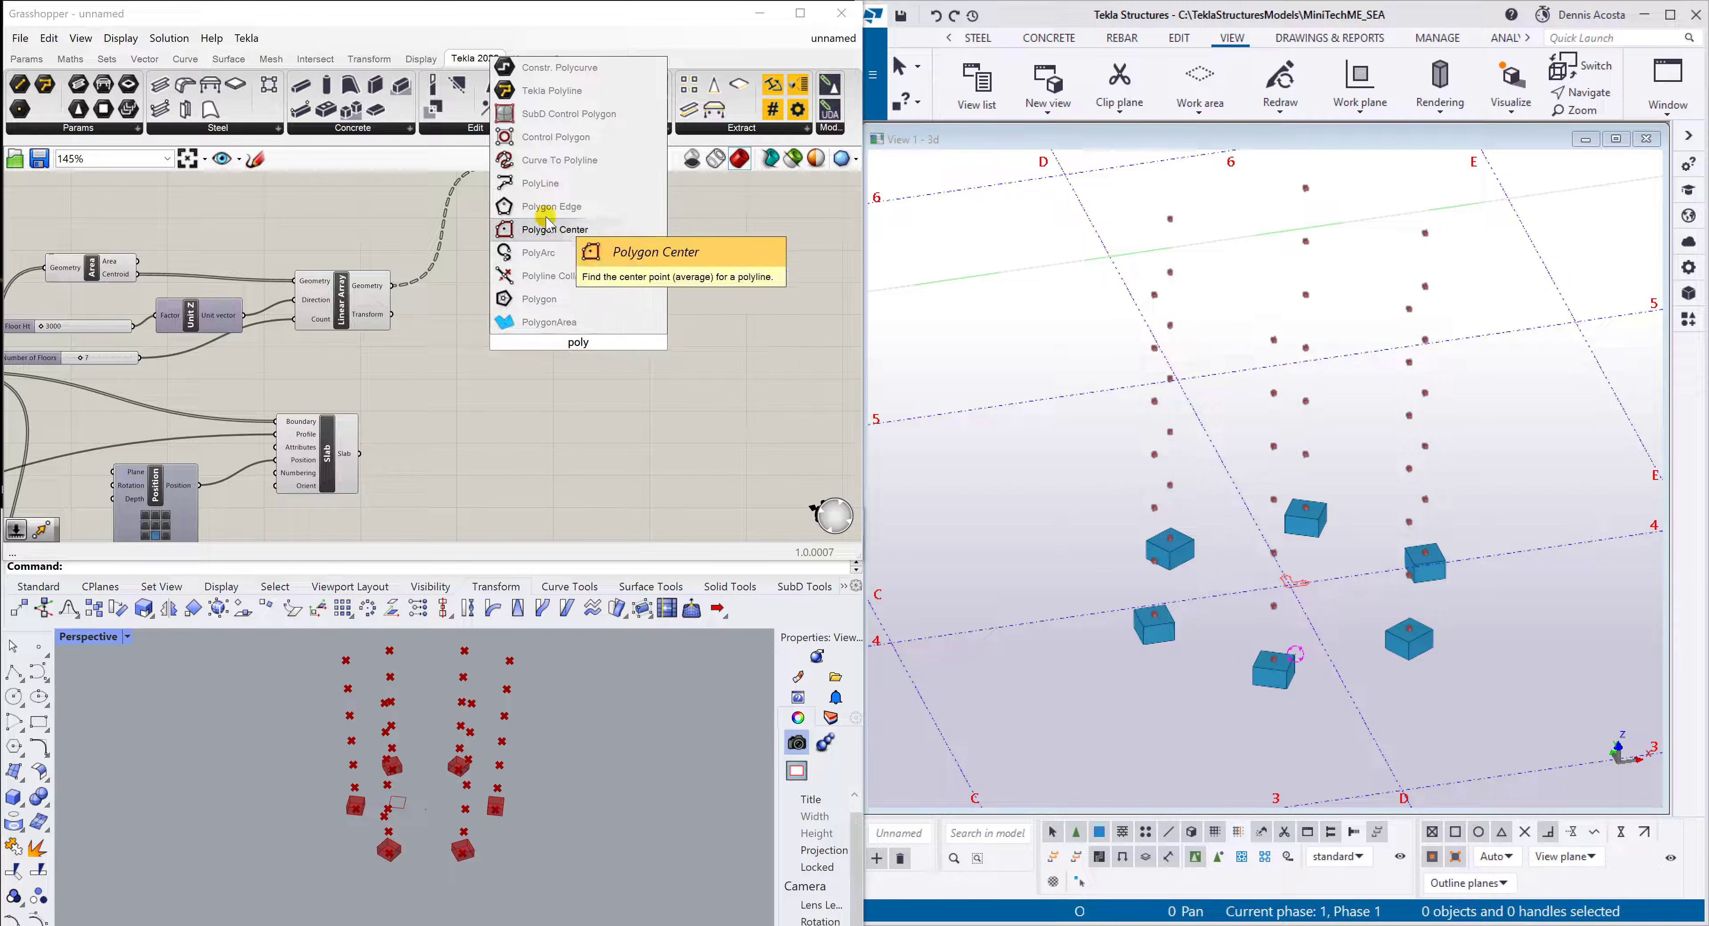
left_click(536, 185)
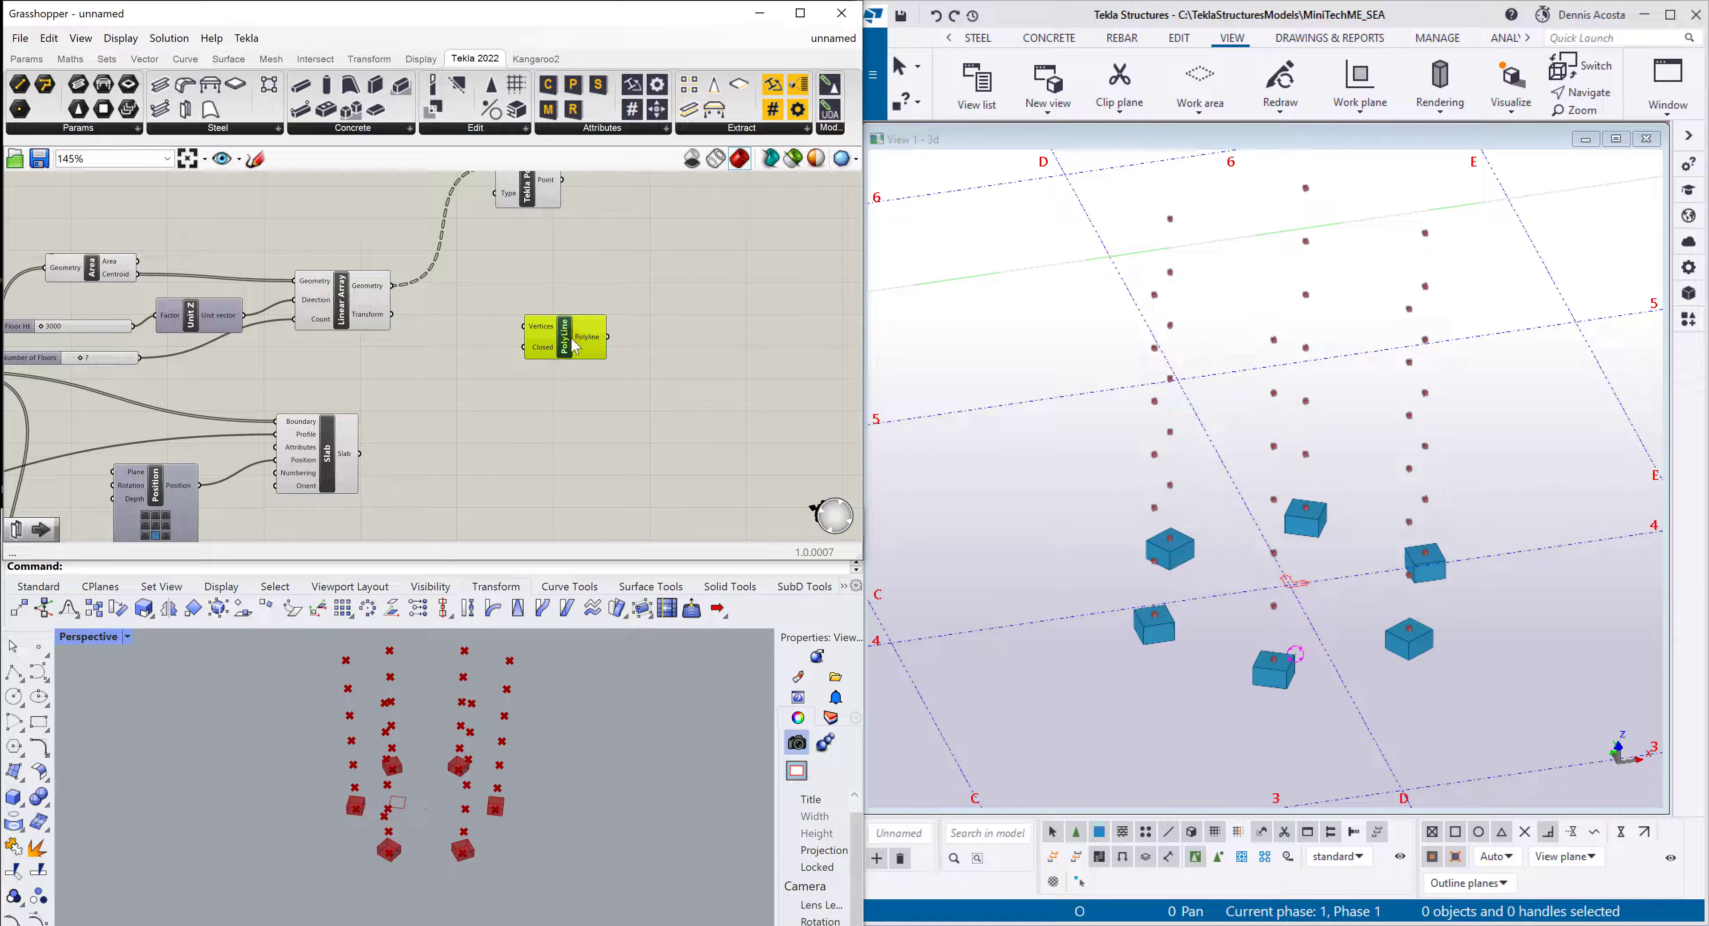
Connect the Linear Array's Geometry output to the PolyLine's Vertices input and position the PolyLine component alongside it
left_click_drag(554, 344, 565, 310)
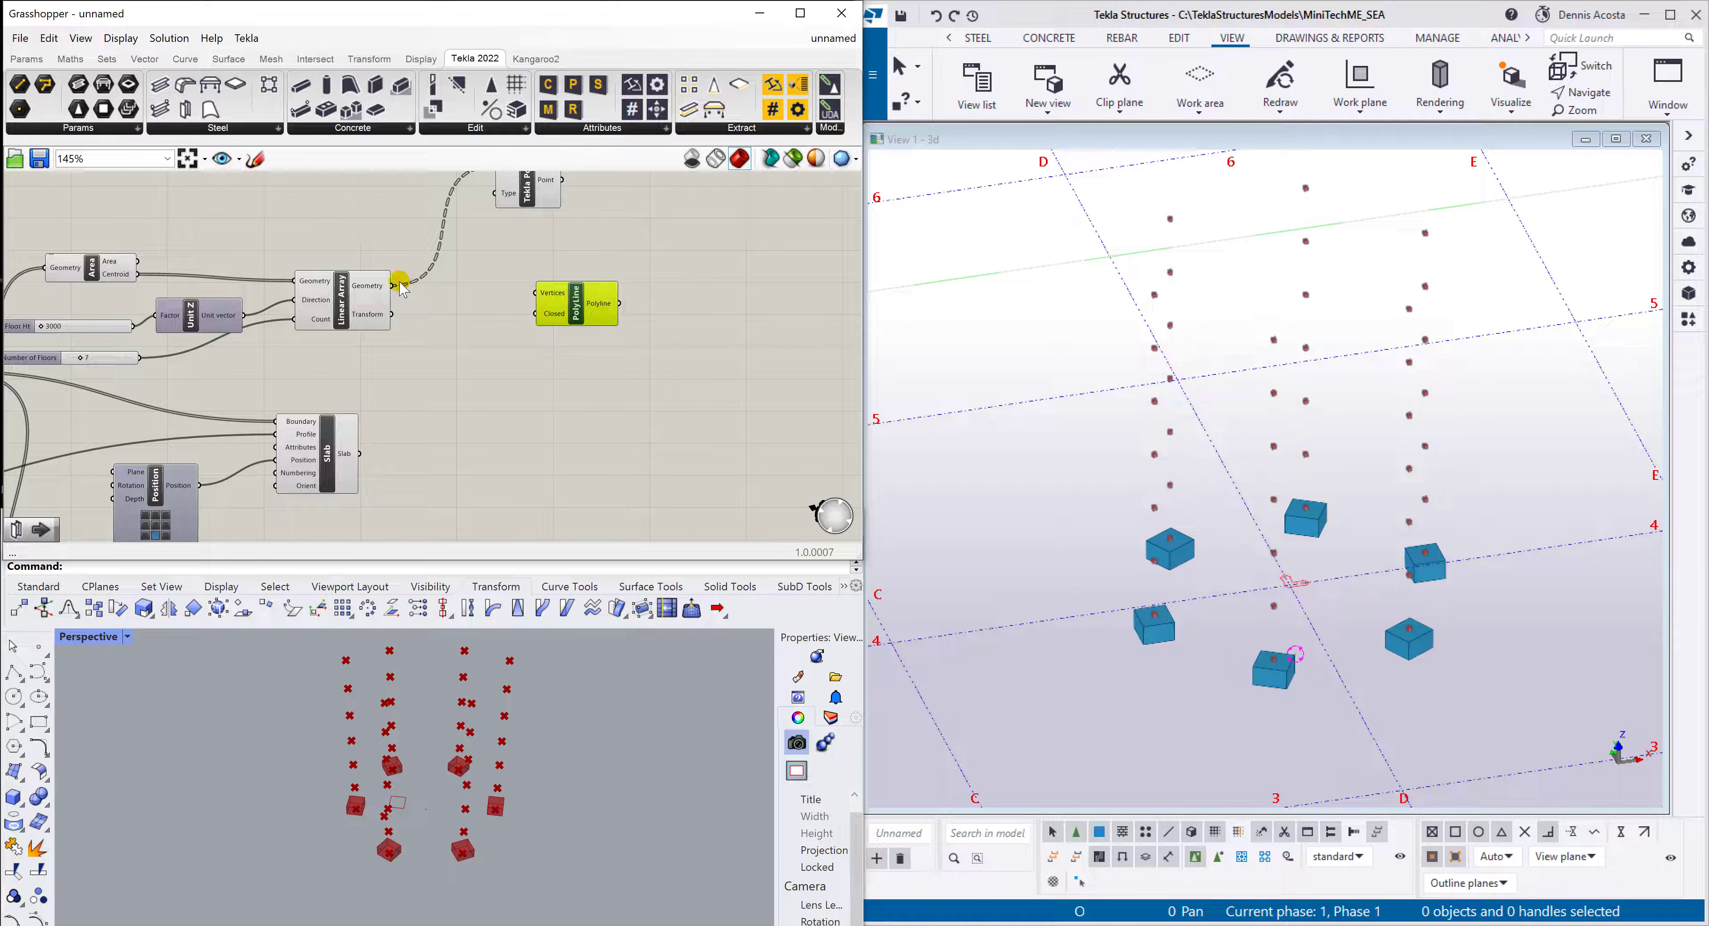
left_click_drag(396, 284, 534, 293)
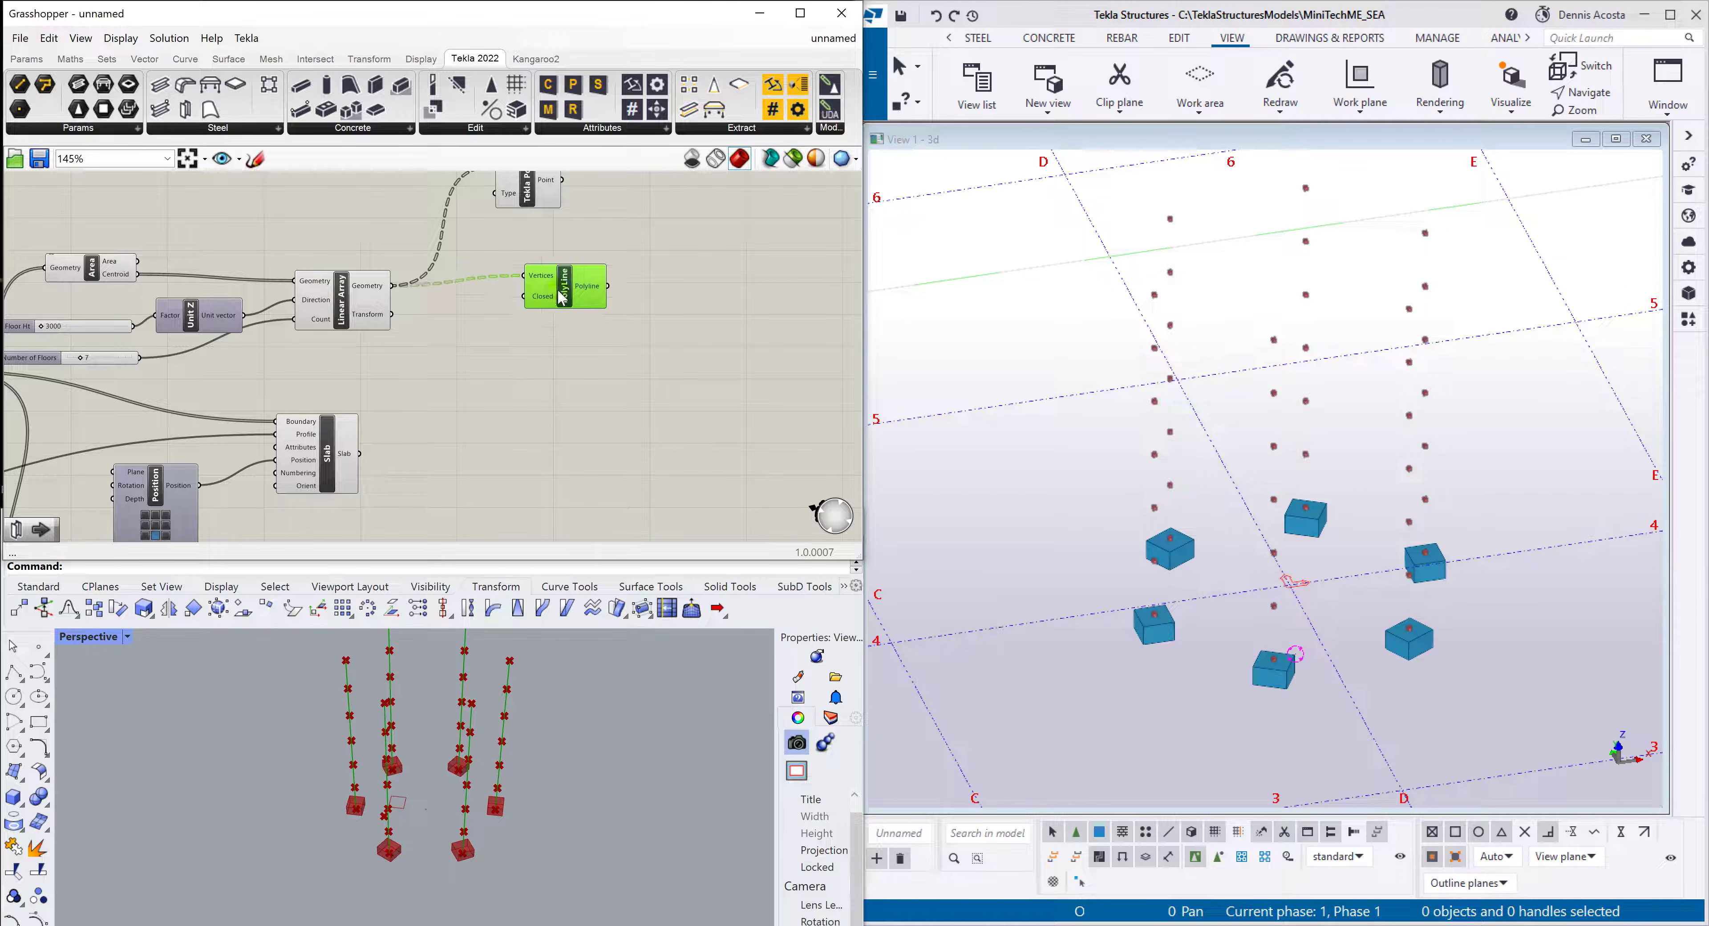
scroll(521, 390, "down", 2)
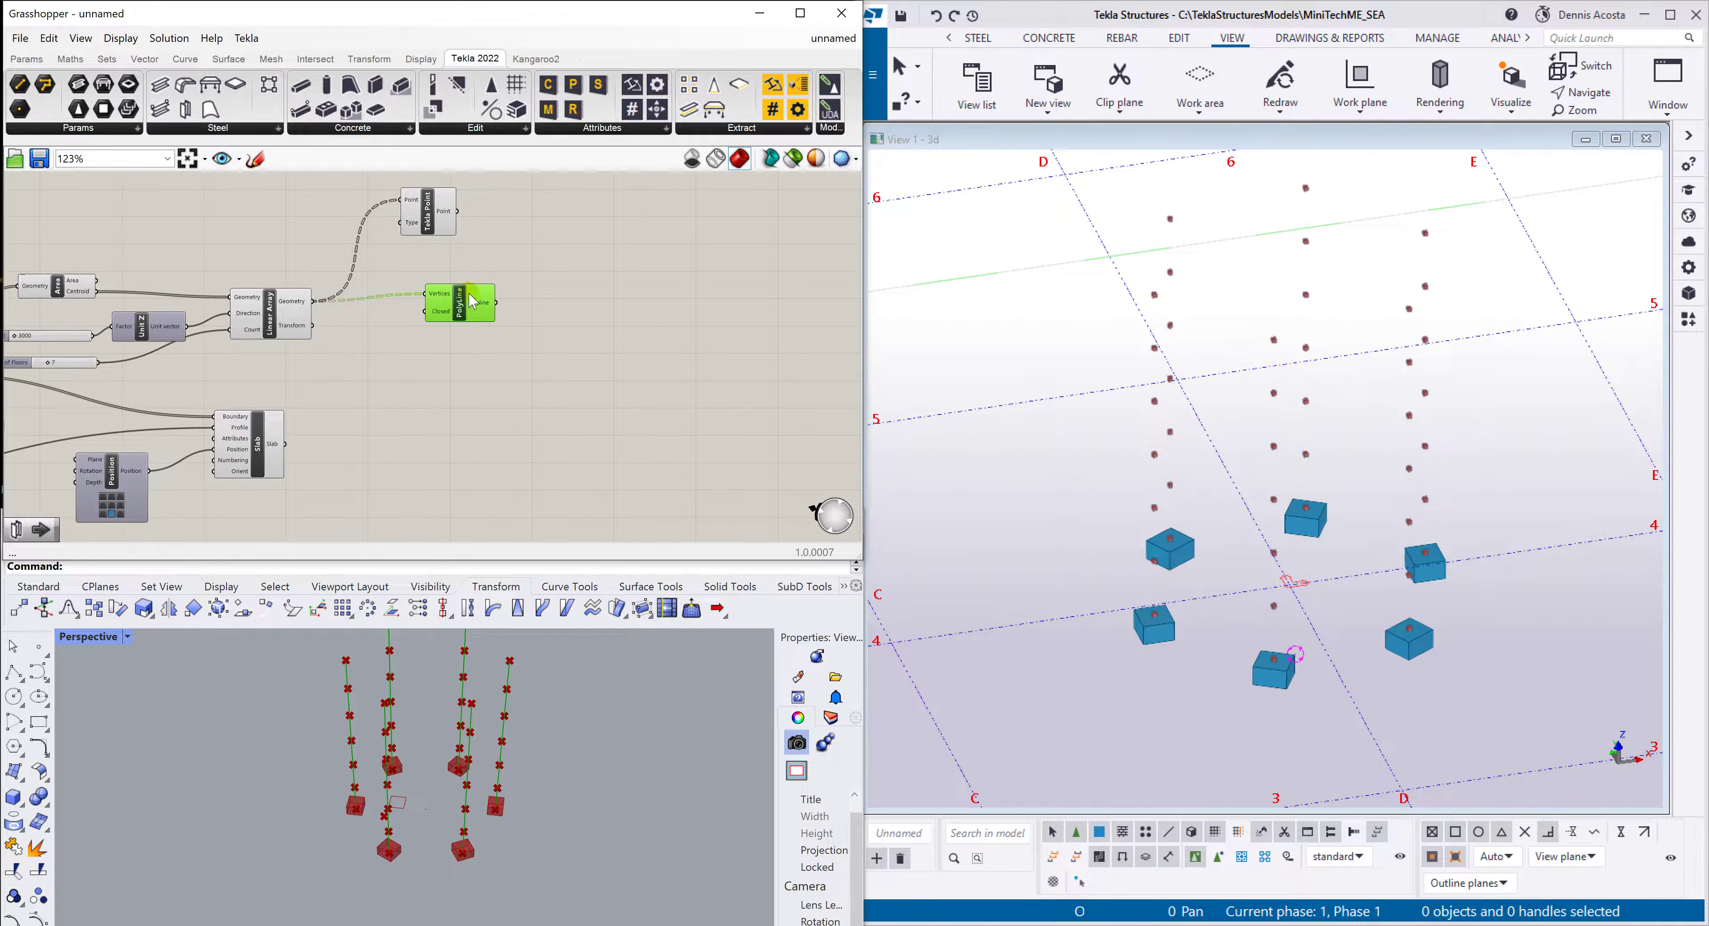
left_click_drag(462, 302, 464, 308)
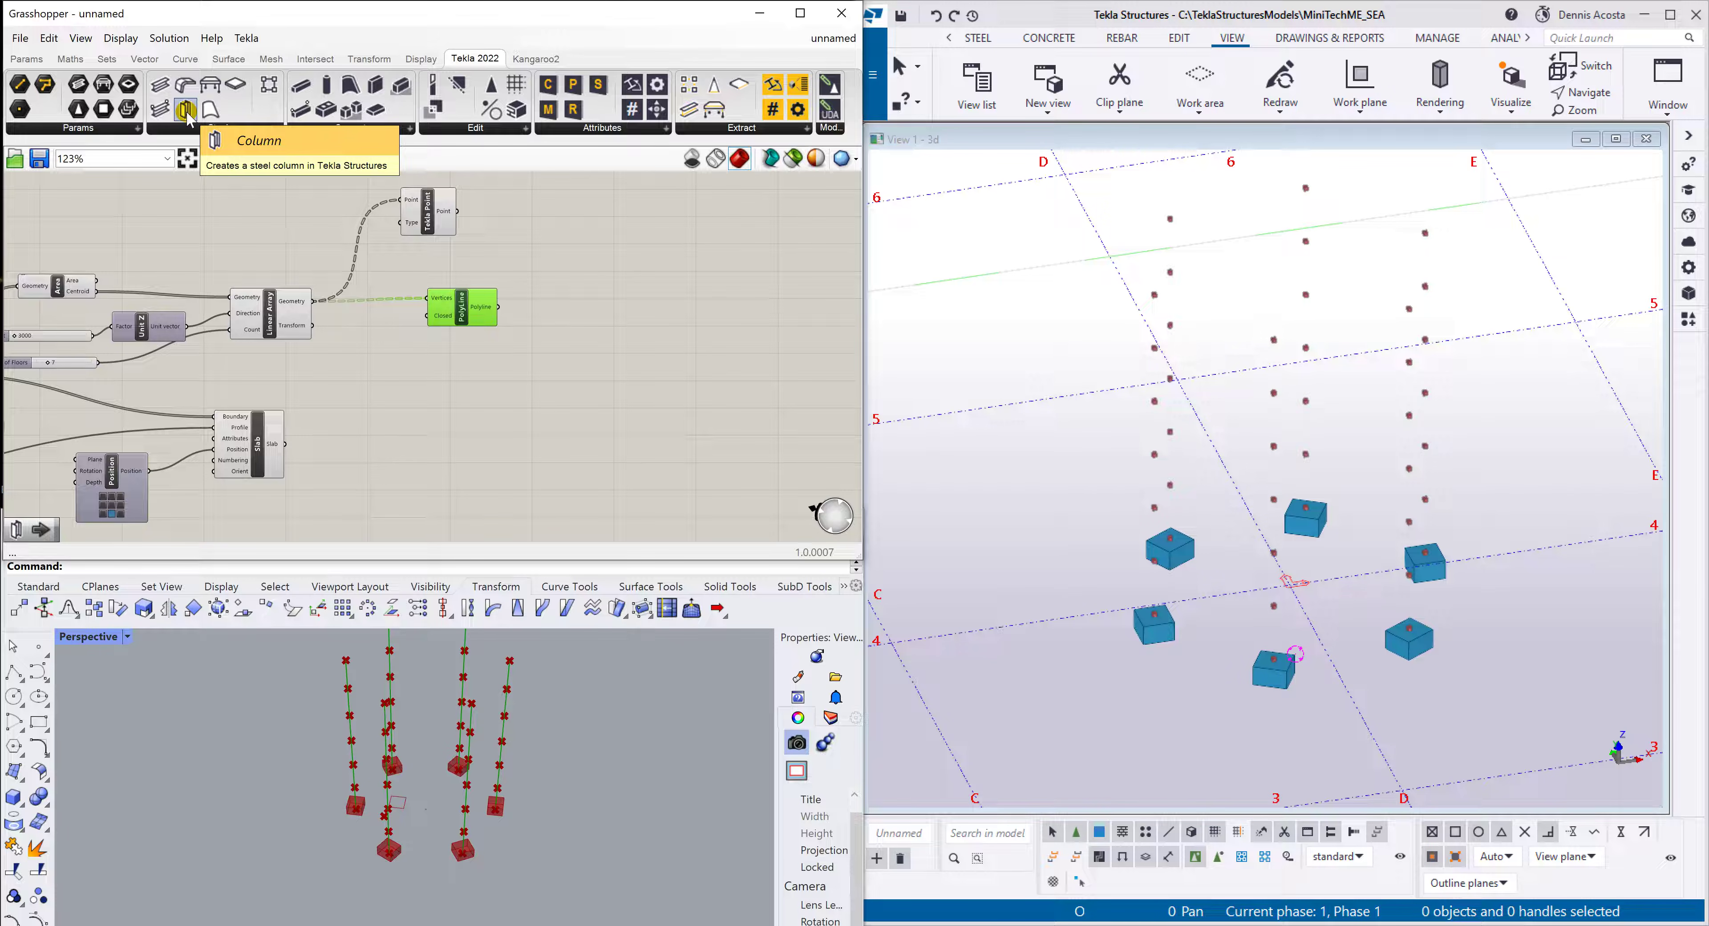
Add a Tekla steel Column component and a Part Attributes component, and connect Part Attributes to the Column's Attributes input
left_click_drag(186, 109, 653, 350)
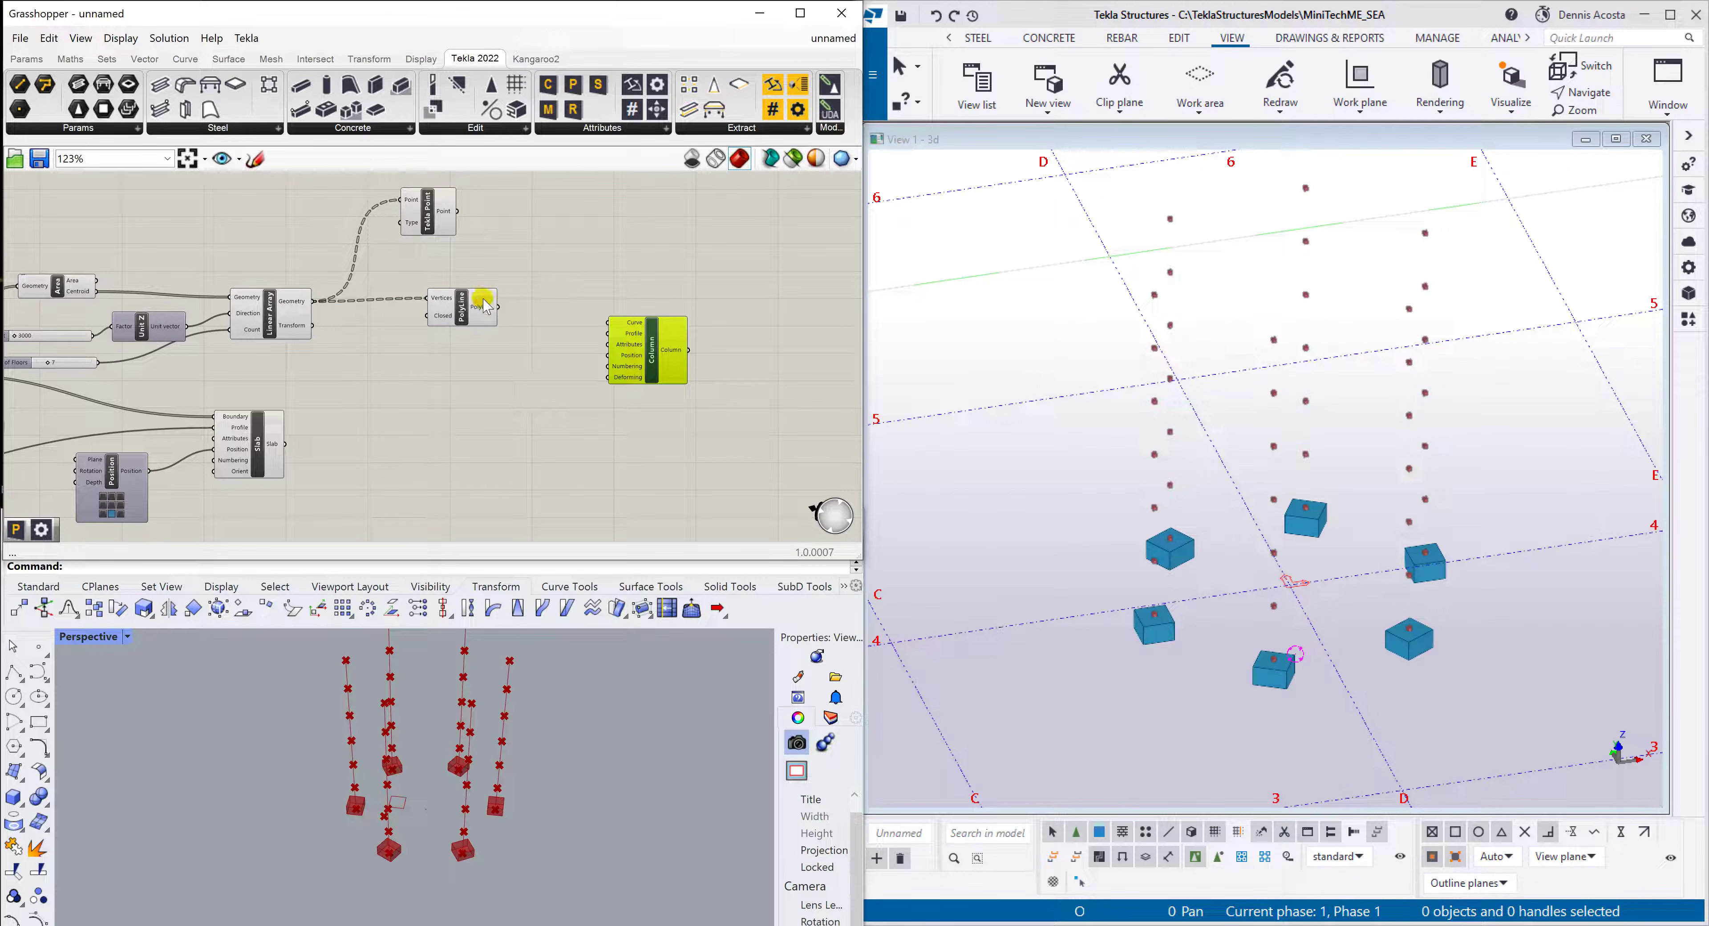
scroll(501, 428, "up", 1)
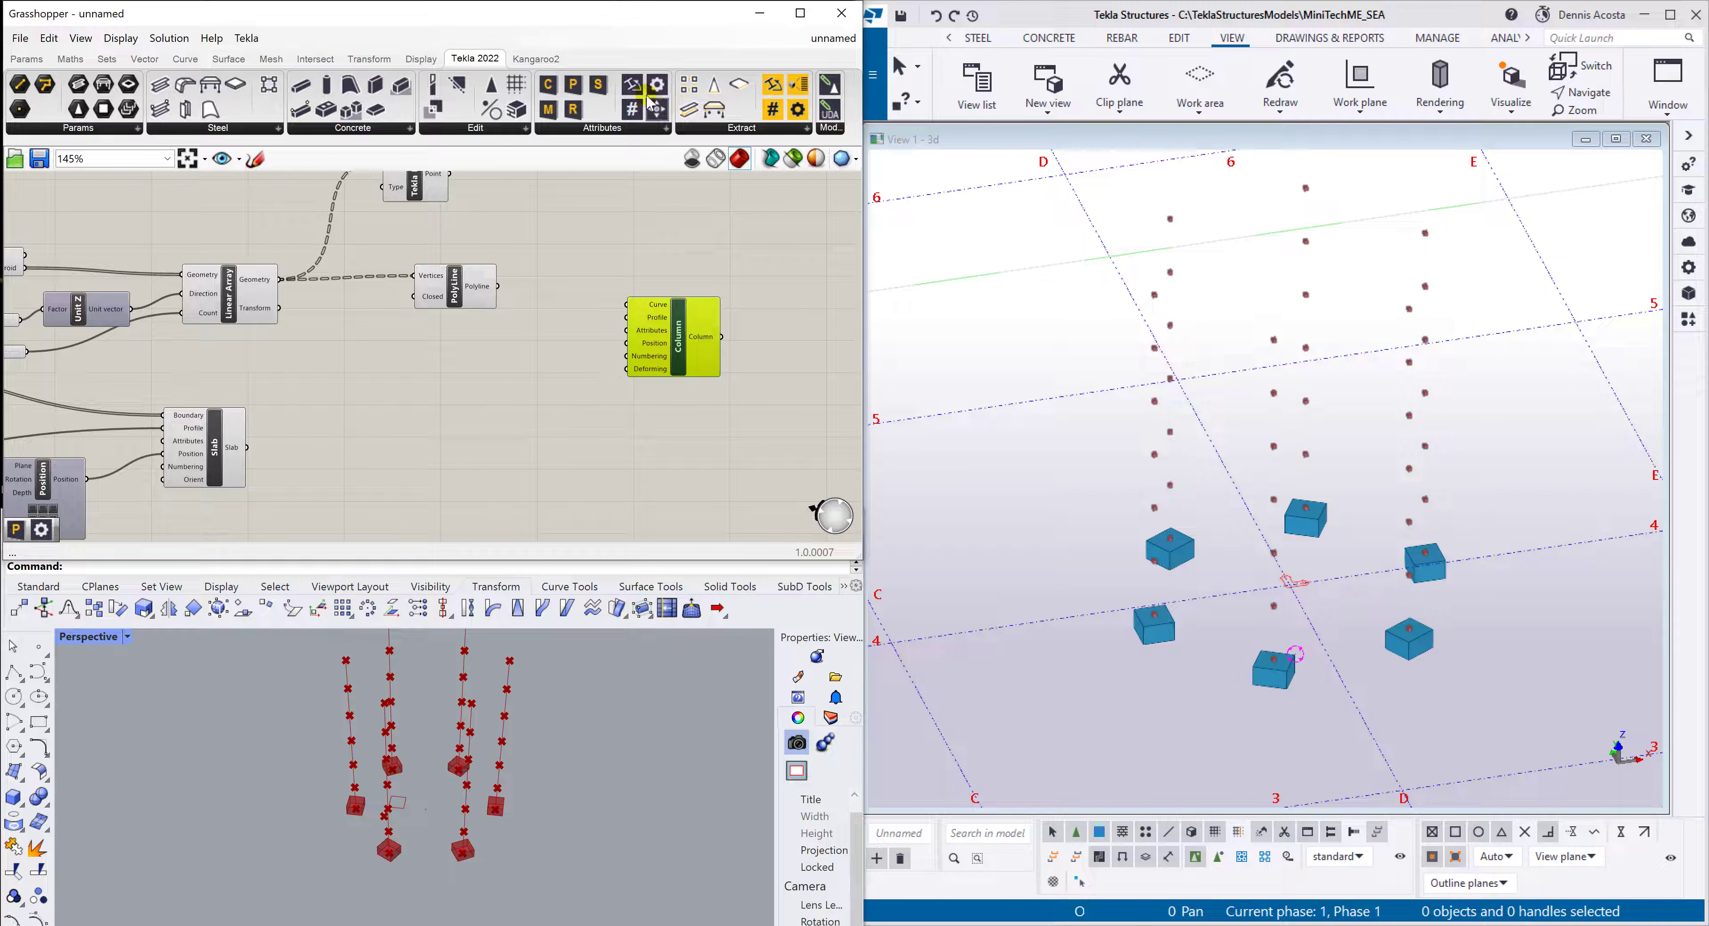
left_click_drag(662, 91, 625, 330)
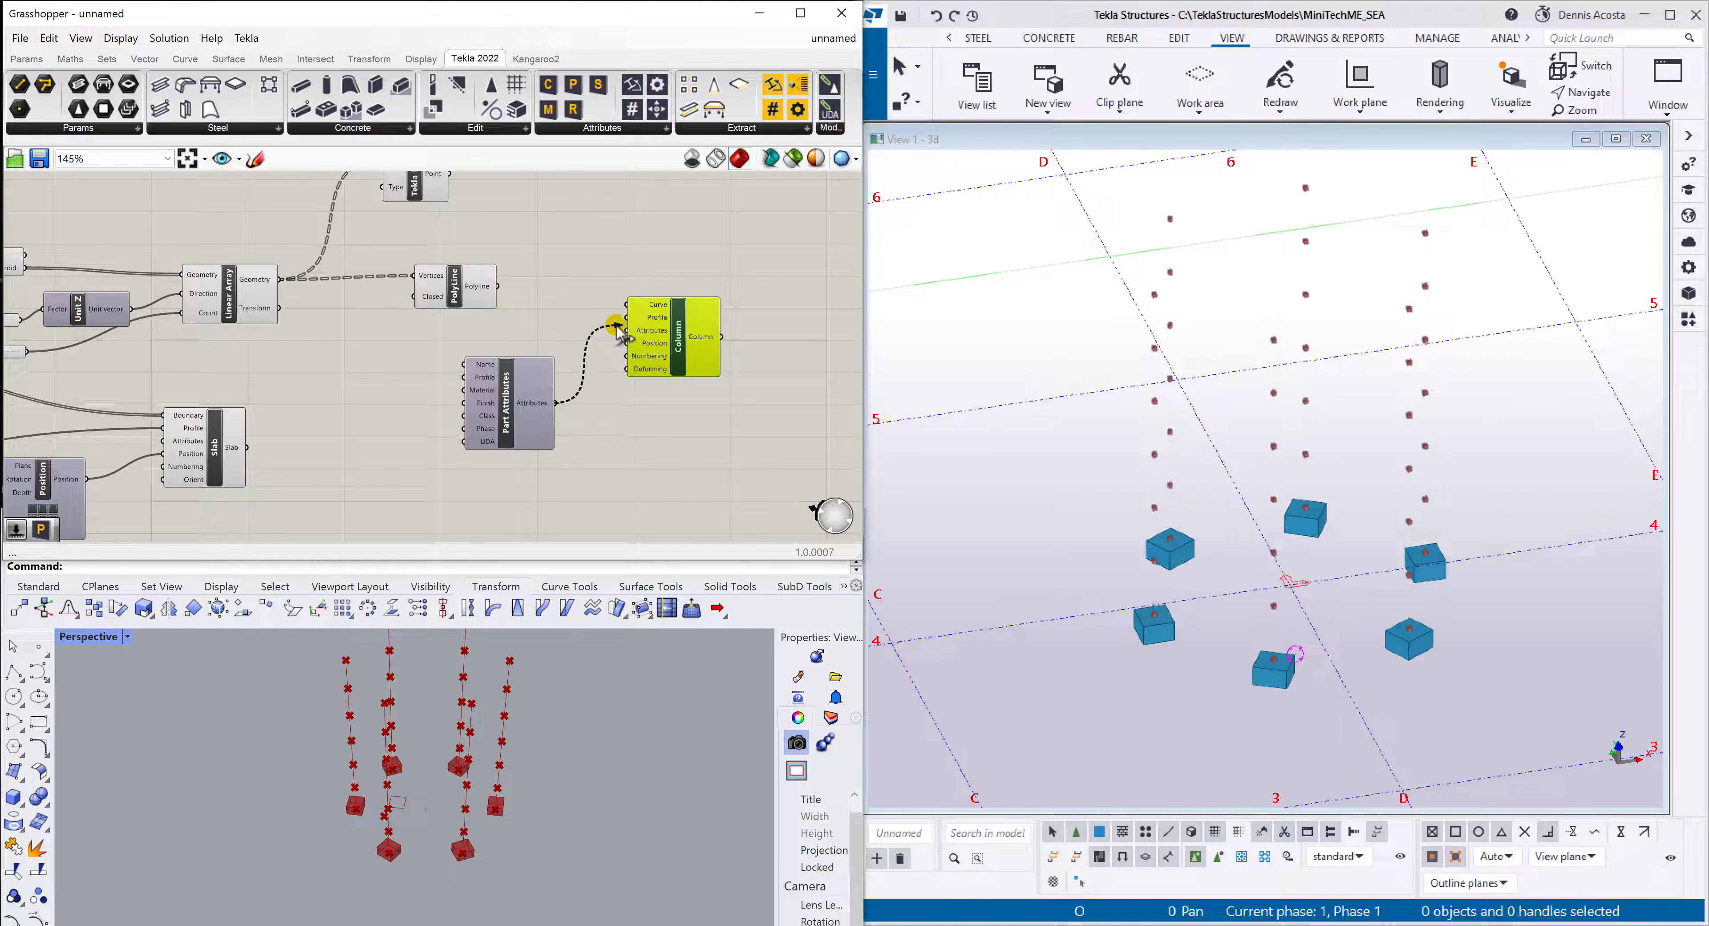
left_click_drag(506, 419, 526, 409)
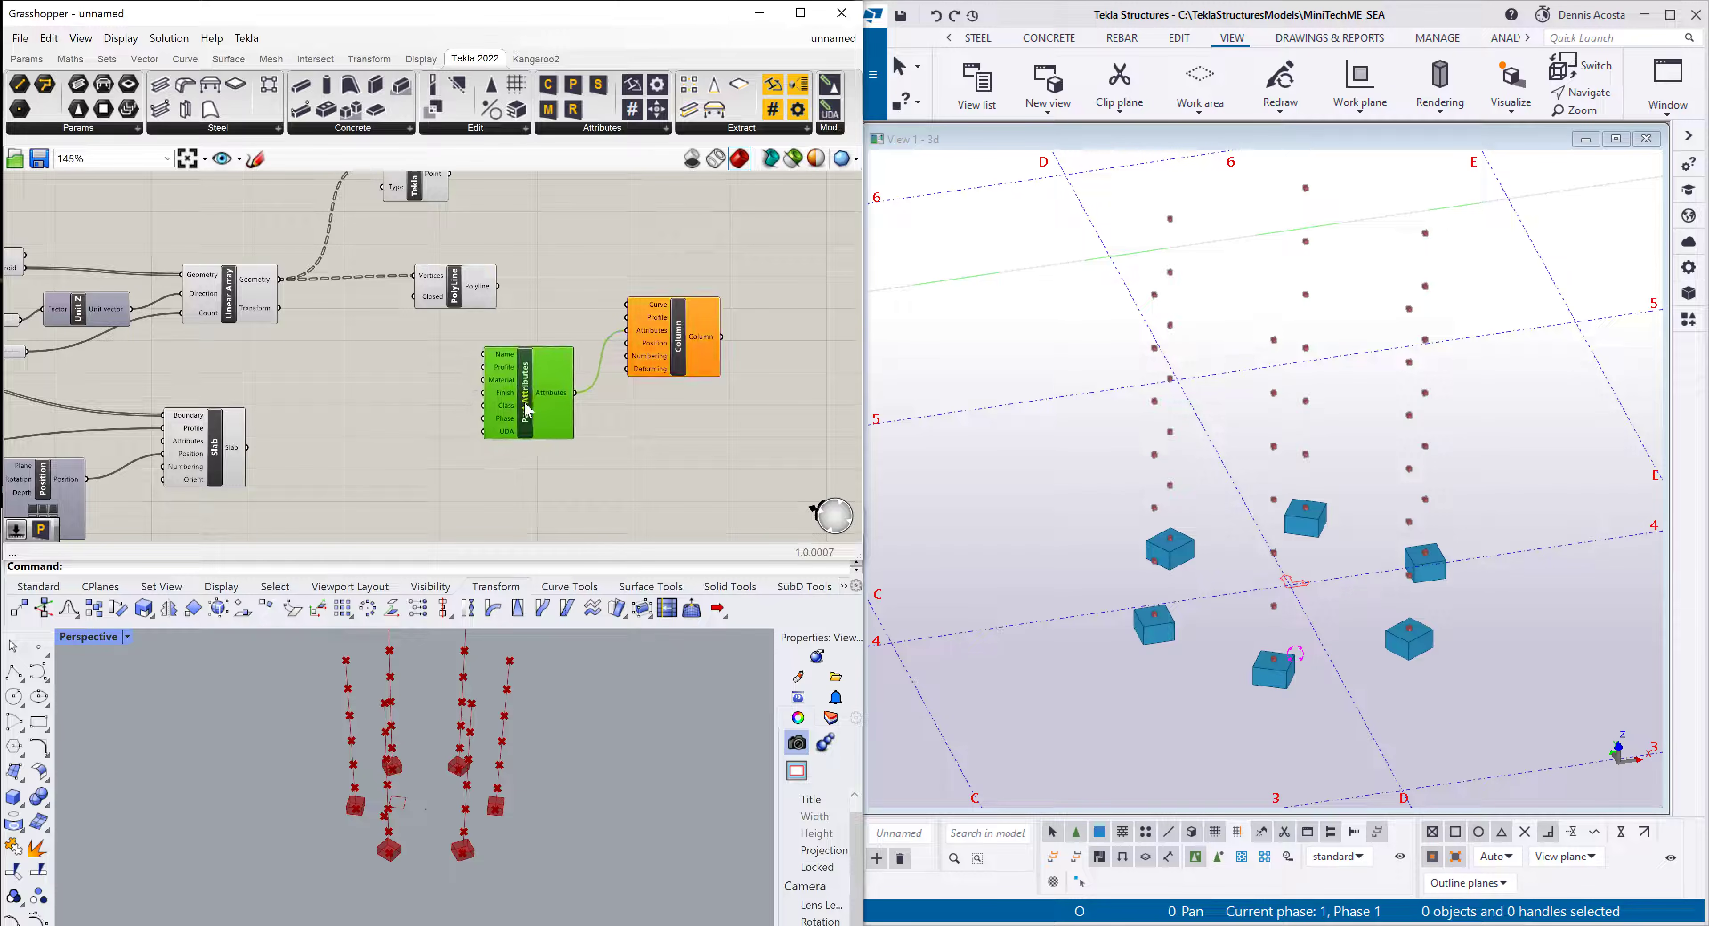
Add a Profile Catalog component set to PD800*20 and connect it to the Profile input of Part Attributes
left_click(572, 84)
left_click(385, 388)
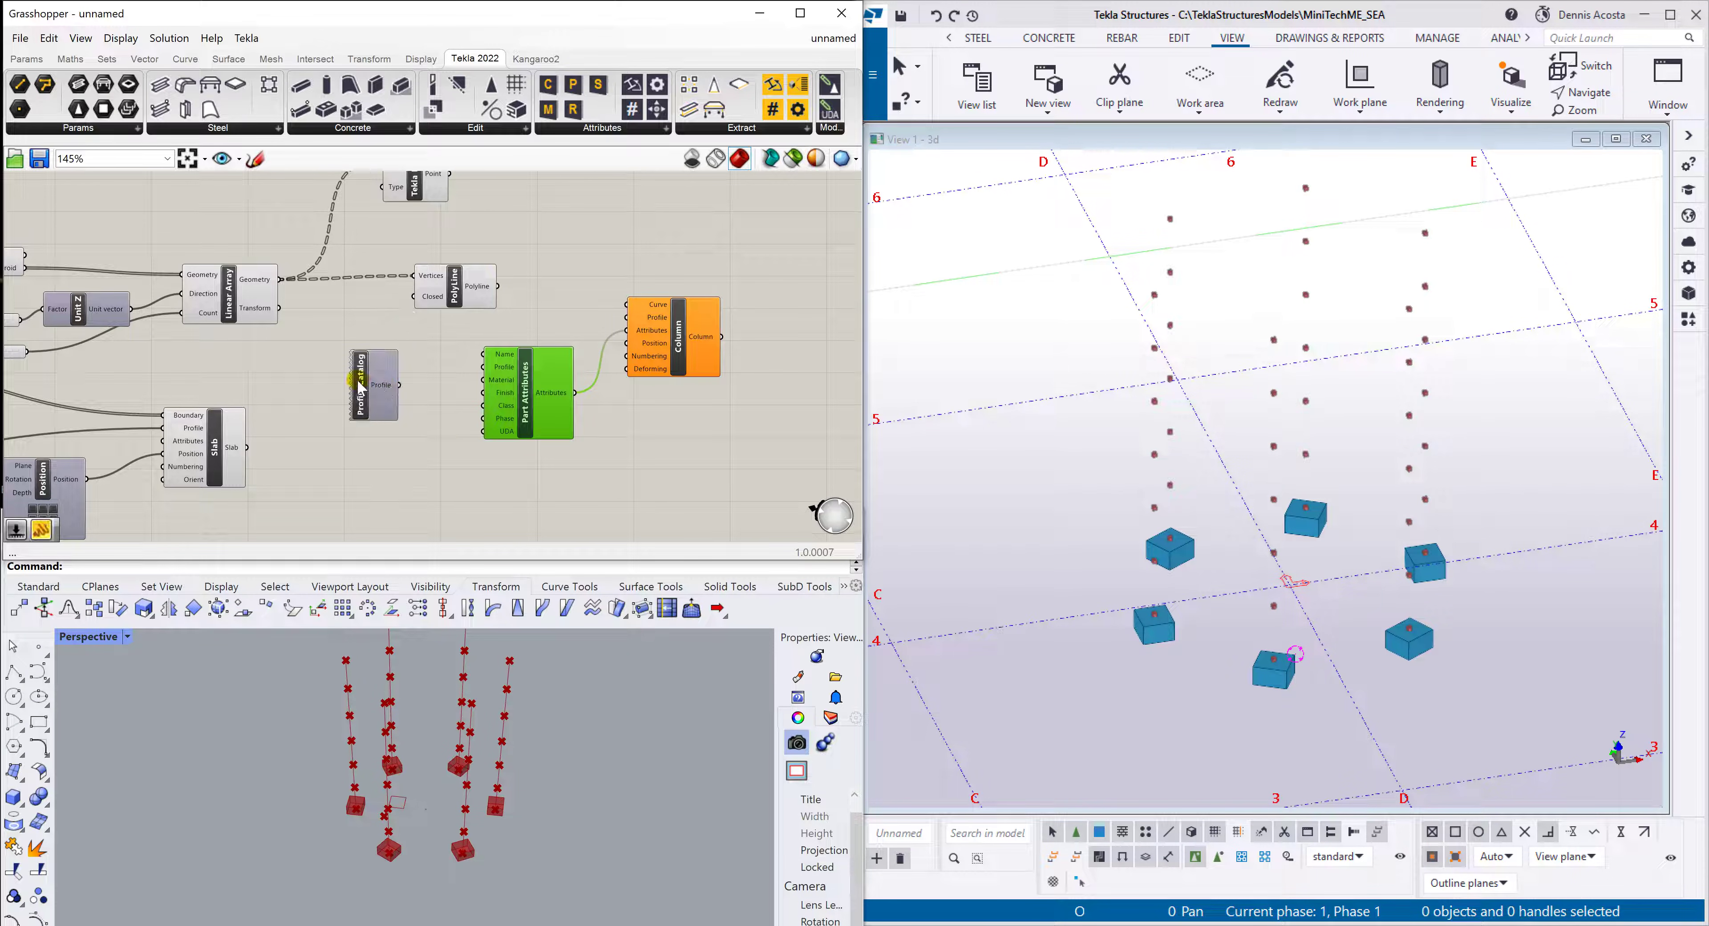
left_click(366, 388)
double_click(368, 389)
left_click(430, 420)
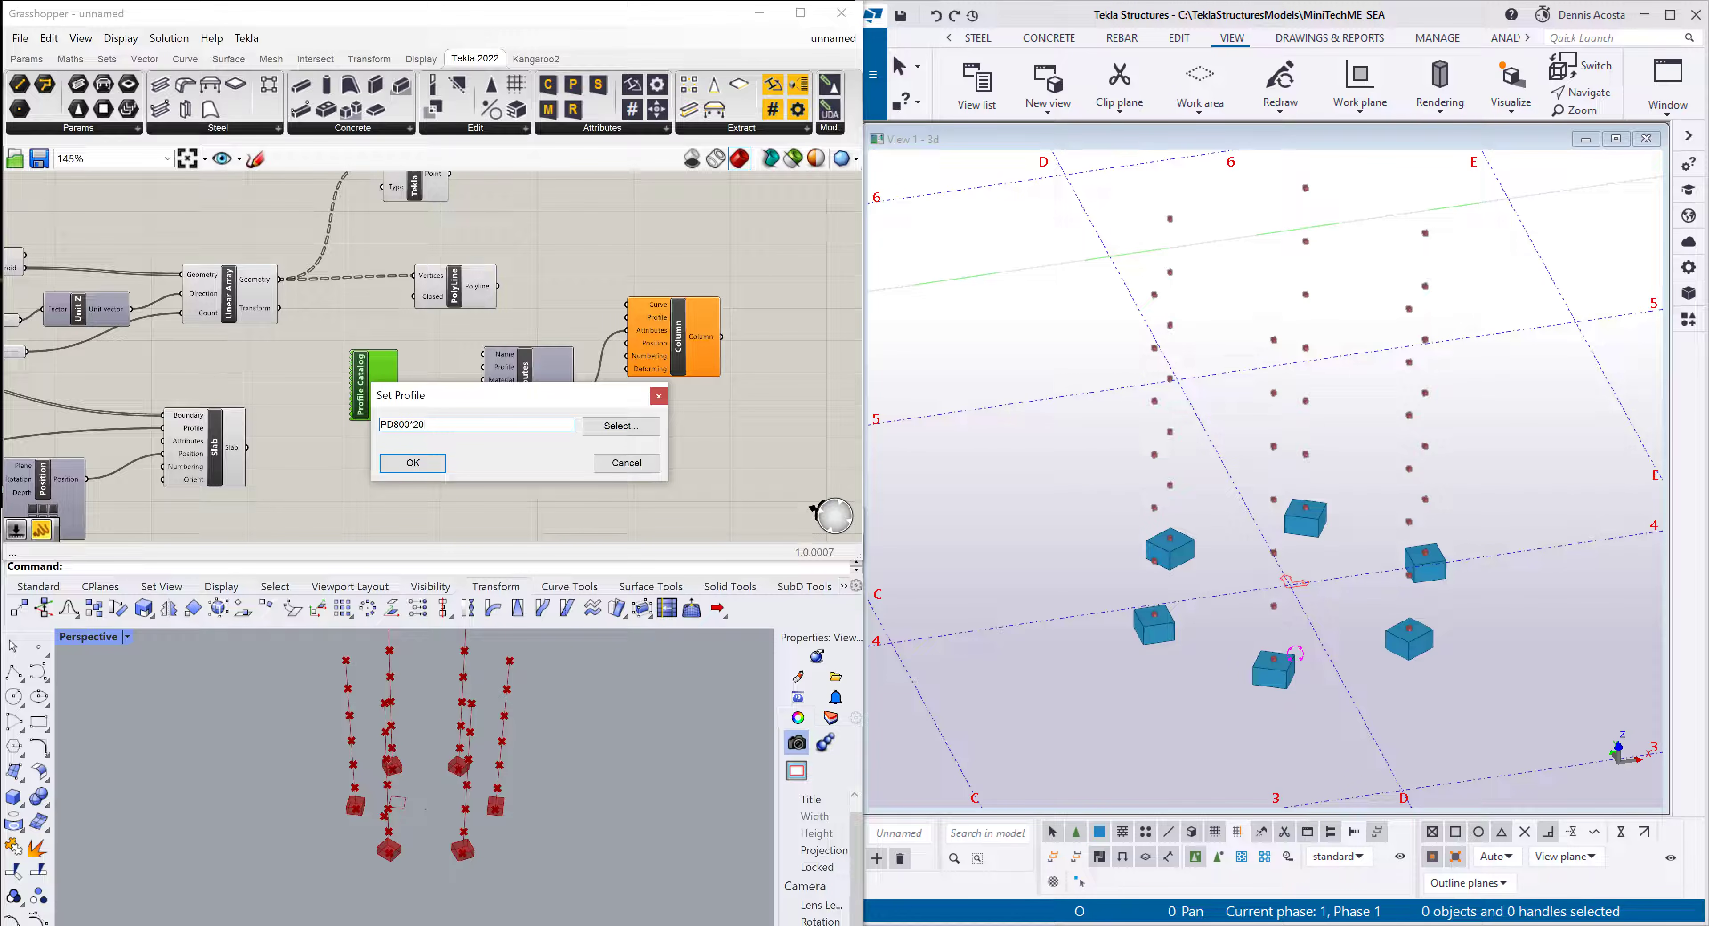
left_click(430, 464)
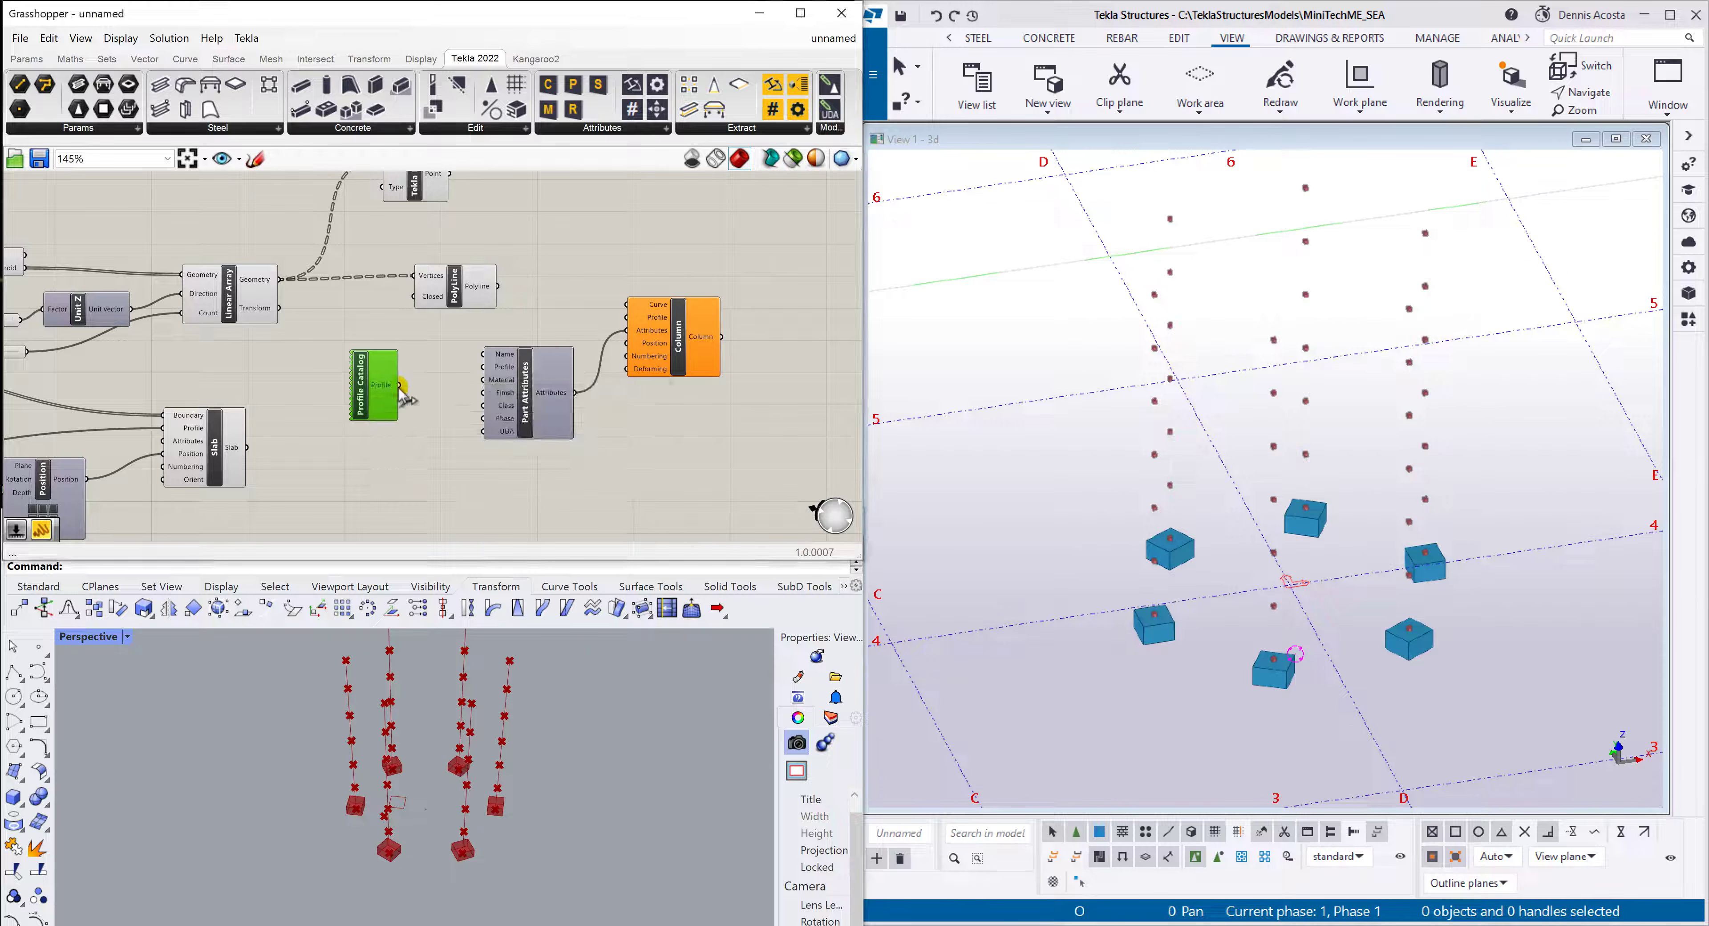
left_click_drag(400, 385, 484, 367)
left_click_drag(366, 387, 363, 385)
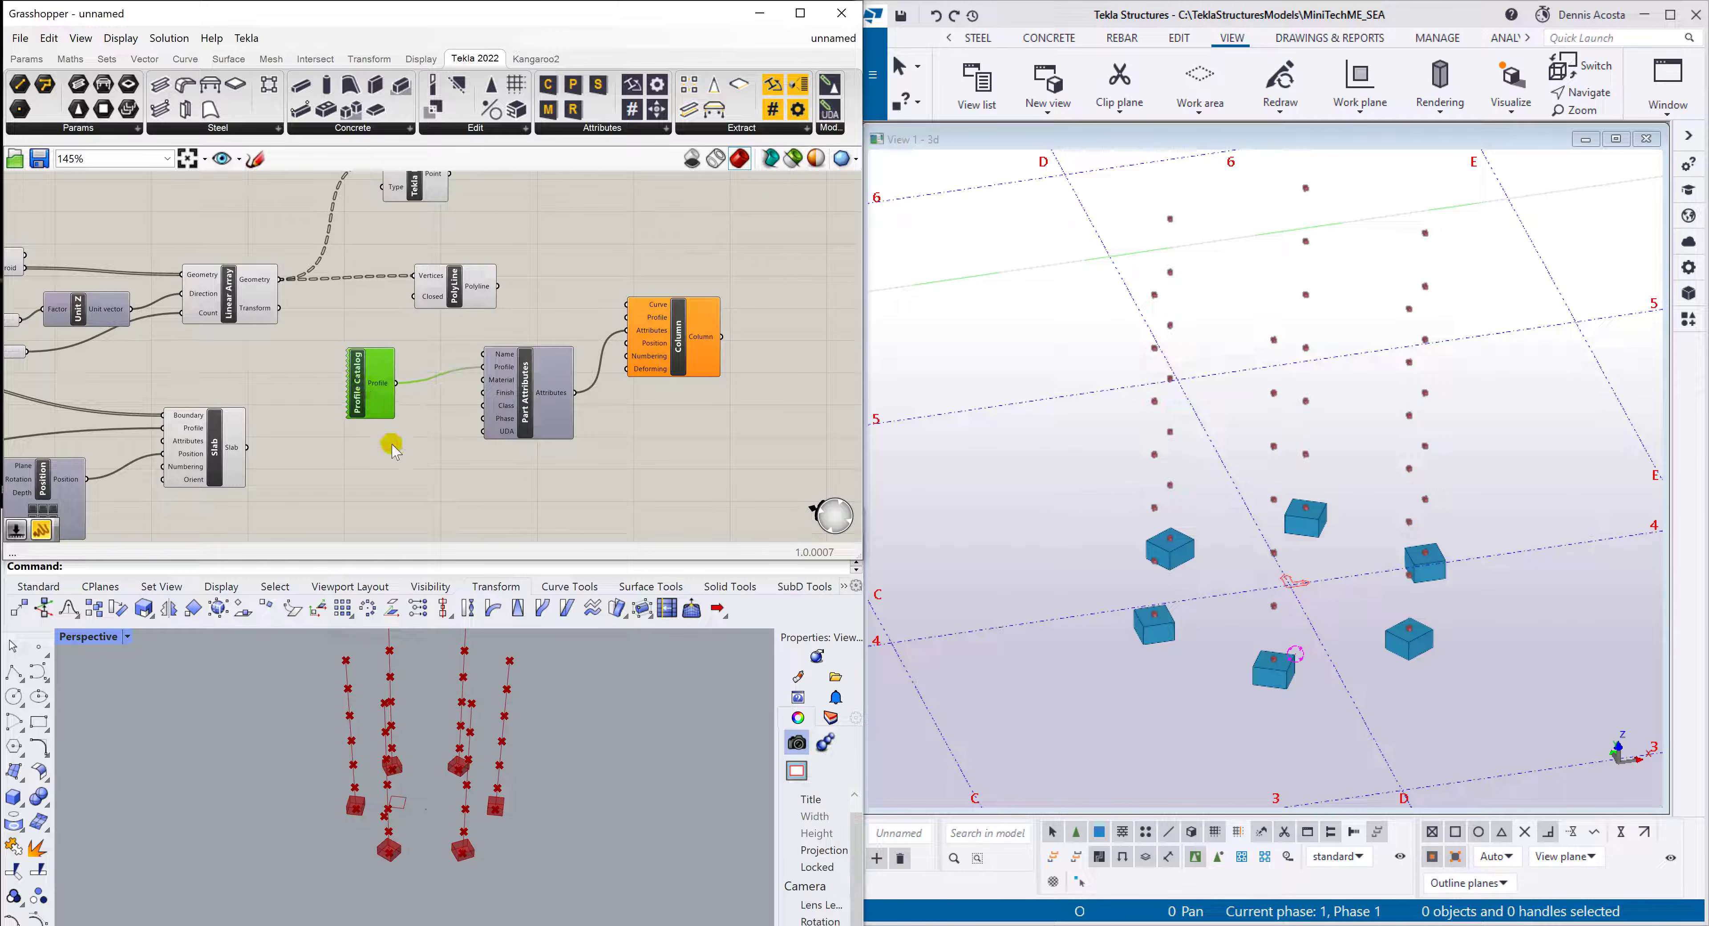
Add a number slider set to 3 and connect it to the Class input of Part Attributes
double_click(364, 477)
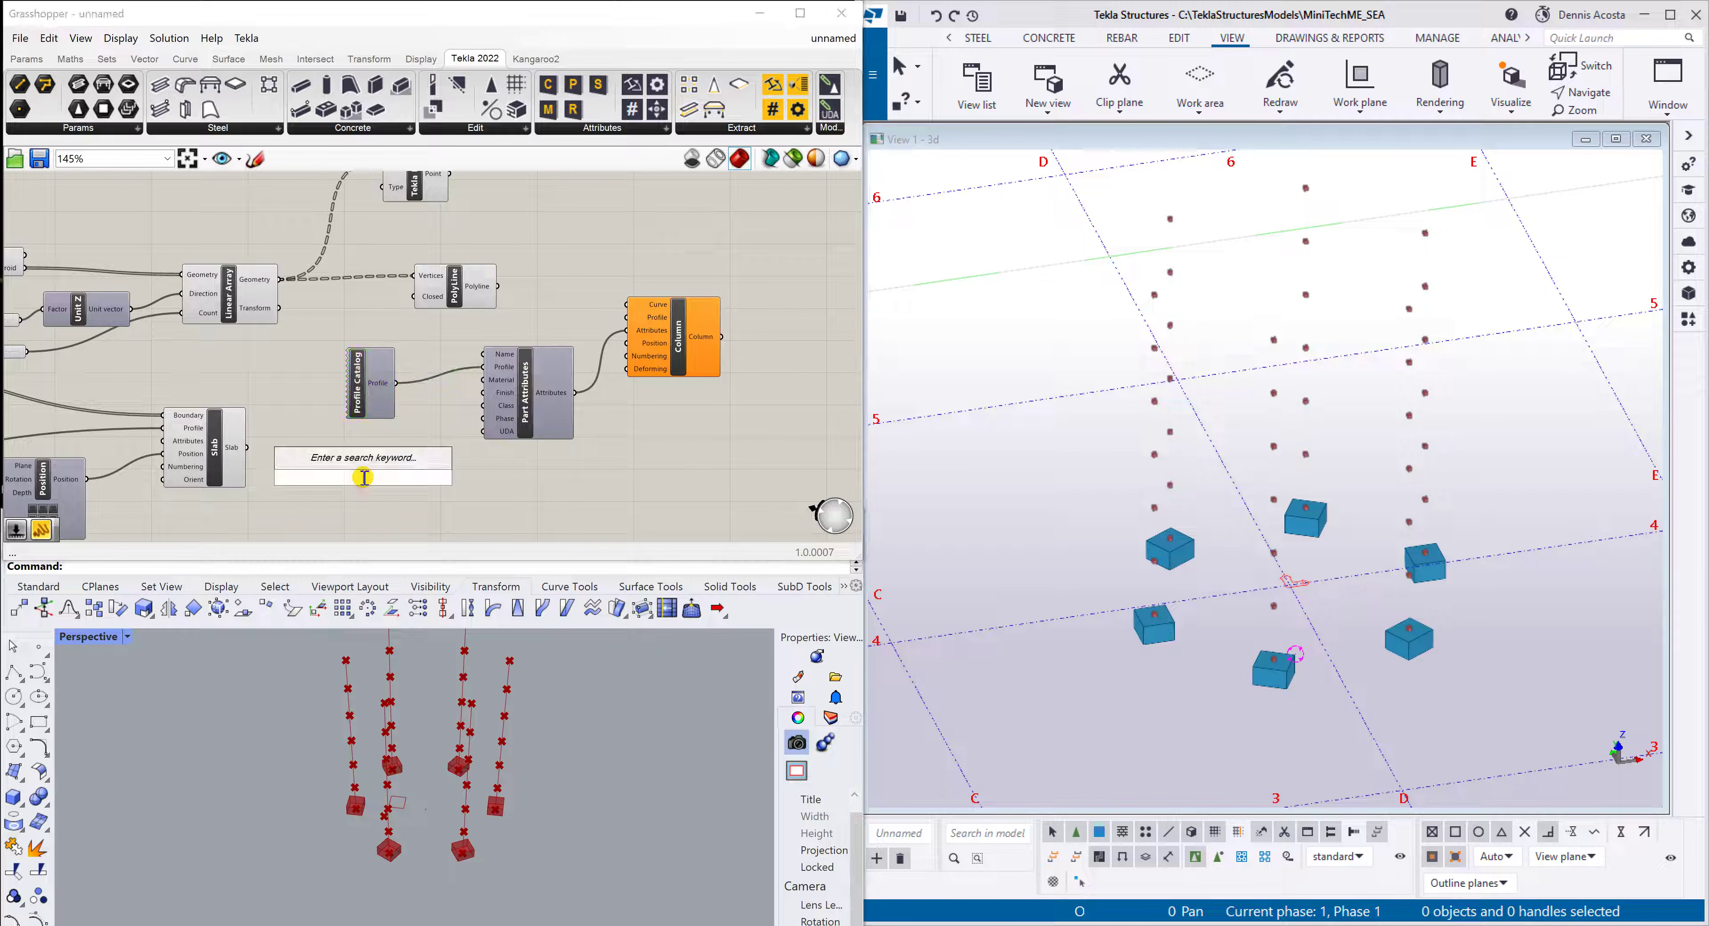
type("1..")
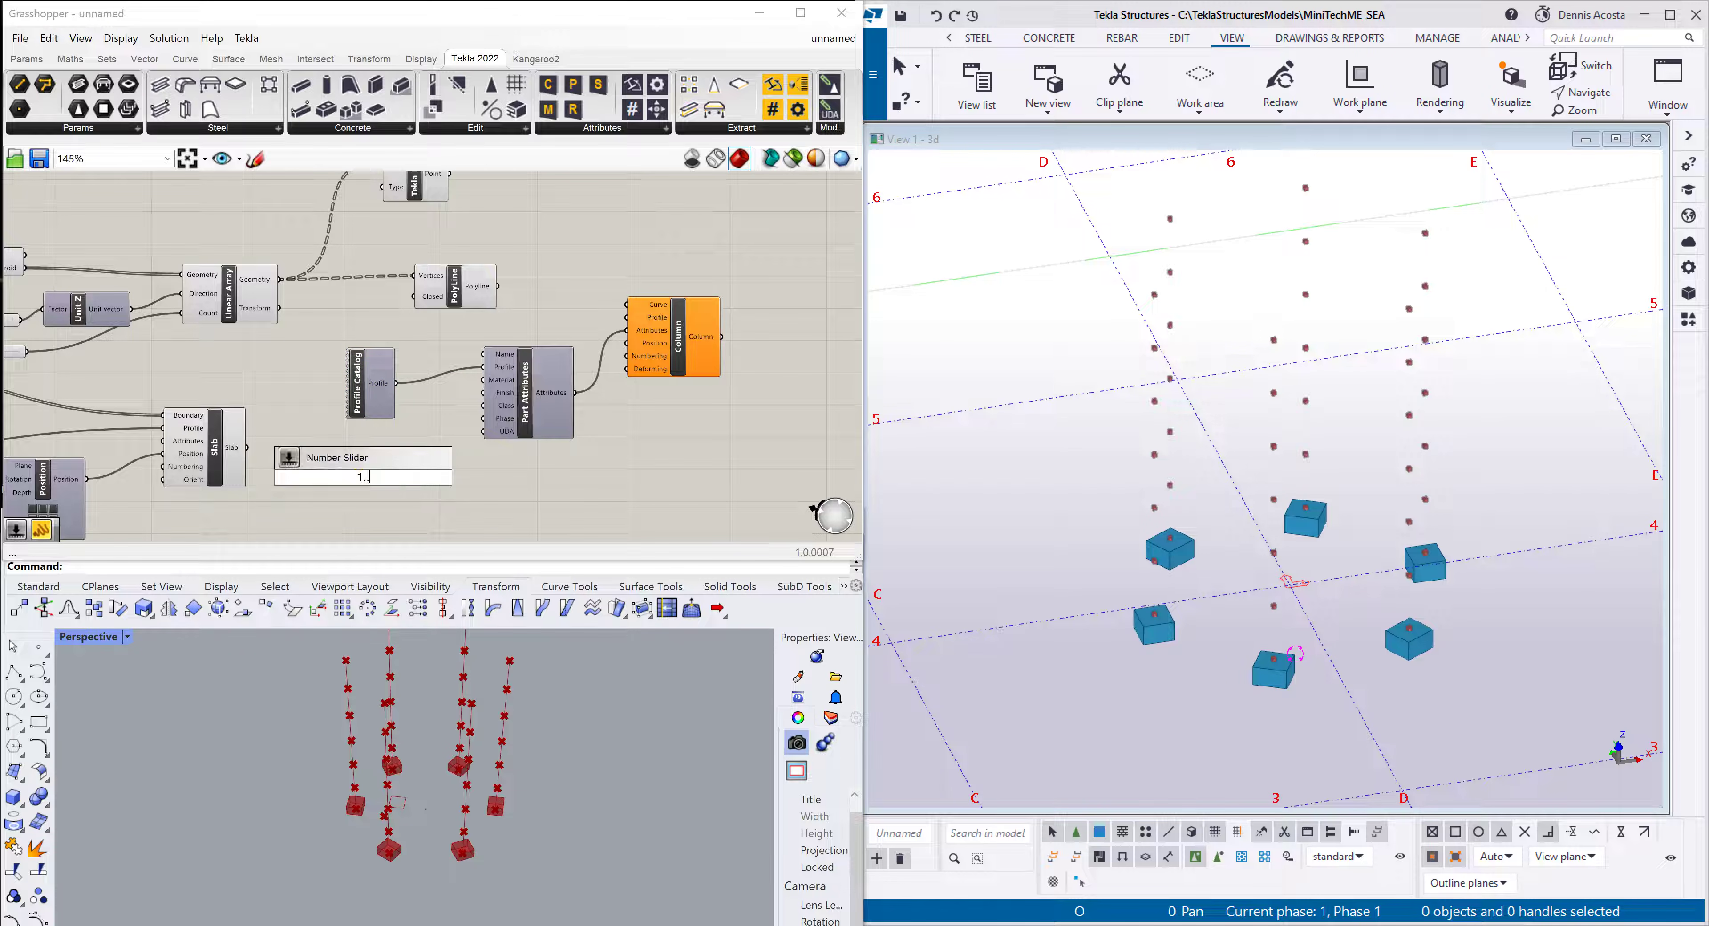
key("Return")
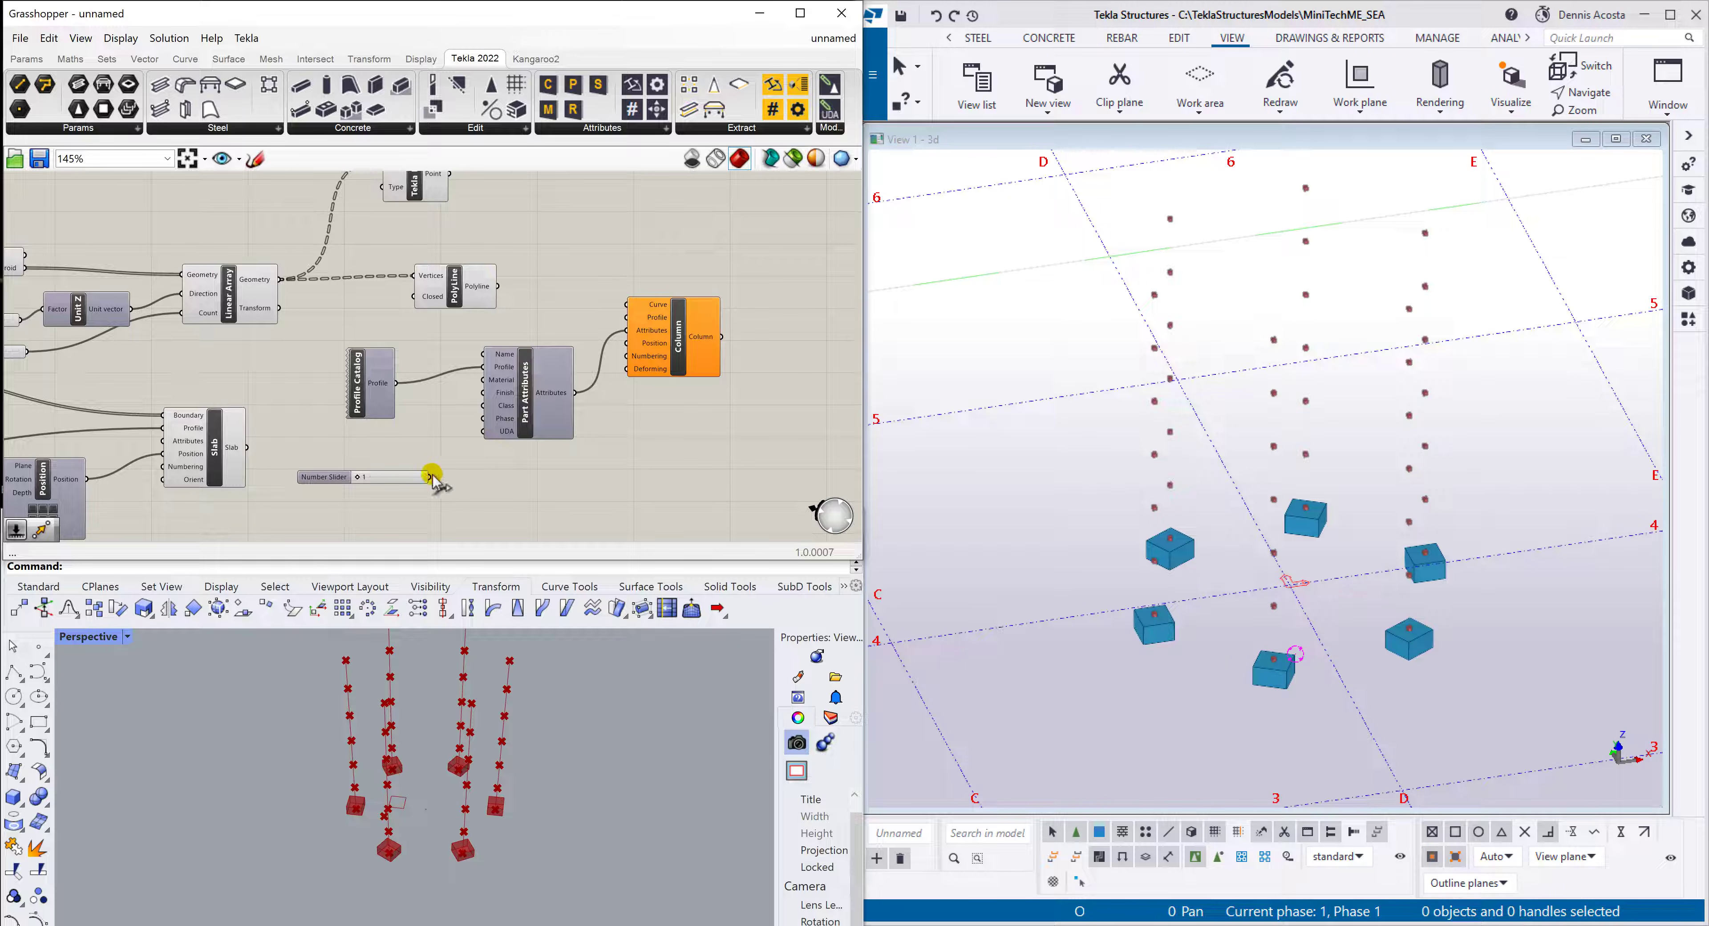
left_click_drag(430, 477, 483, 405)
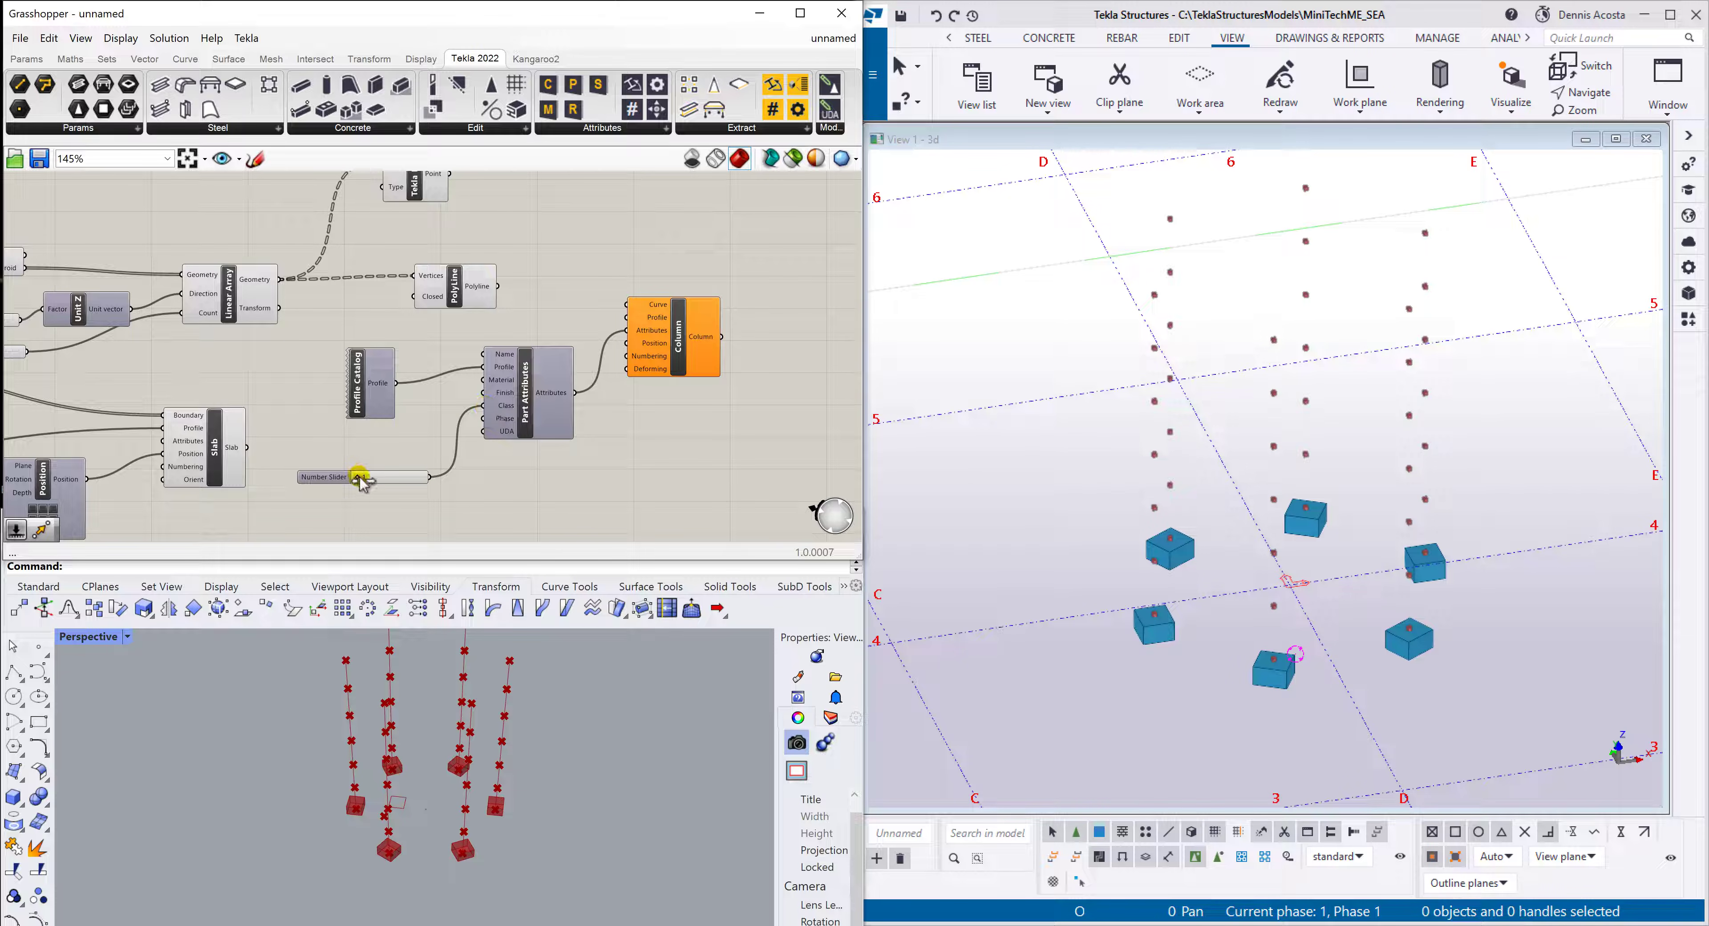
left_click_drag(359, 477, 319, 468)
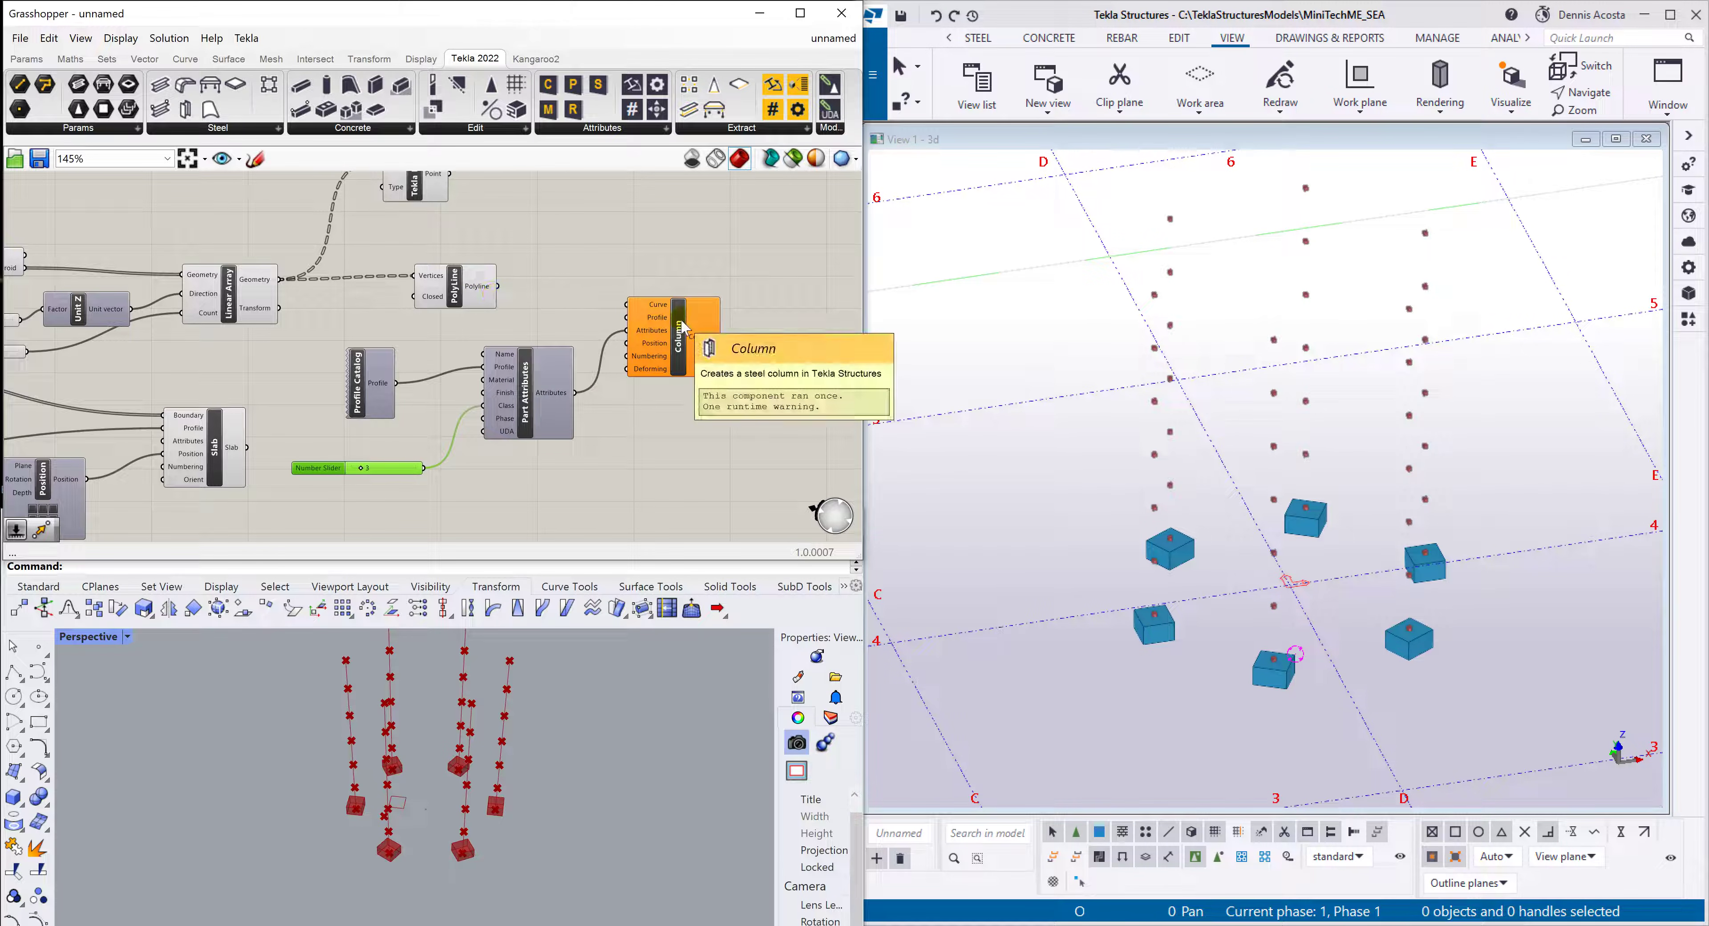
Connect the PolyLine output to the Column's Curve input and inspect the columns on their footings in the Tekla model
left_click_drag(497, 286, 623, 304)
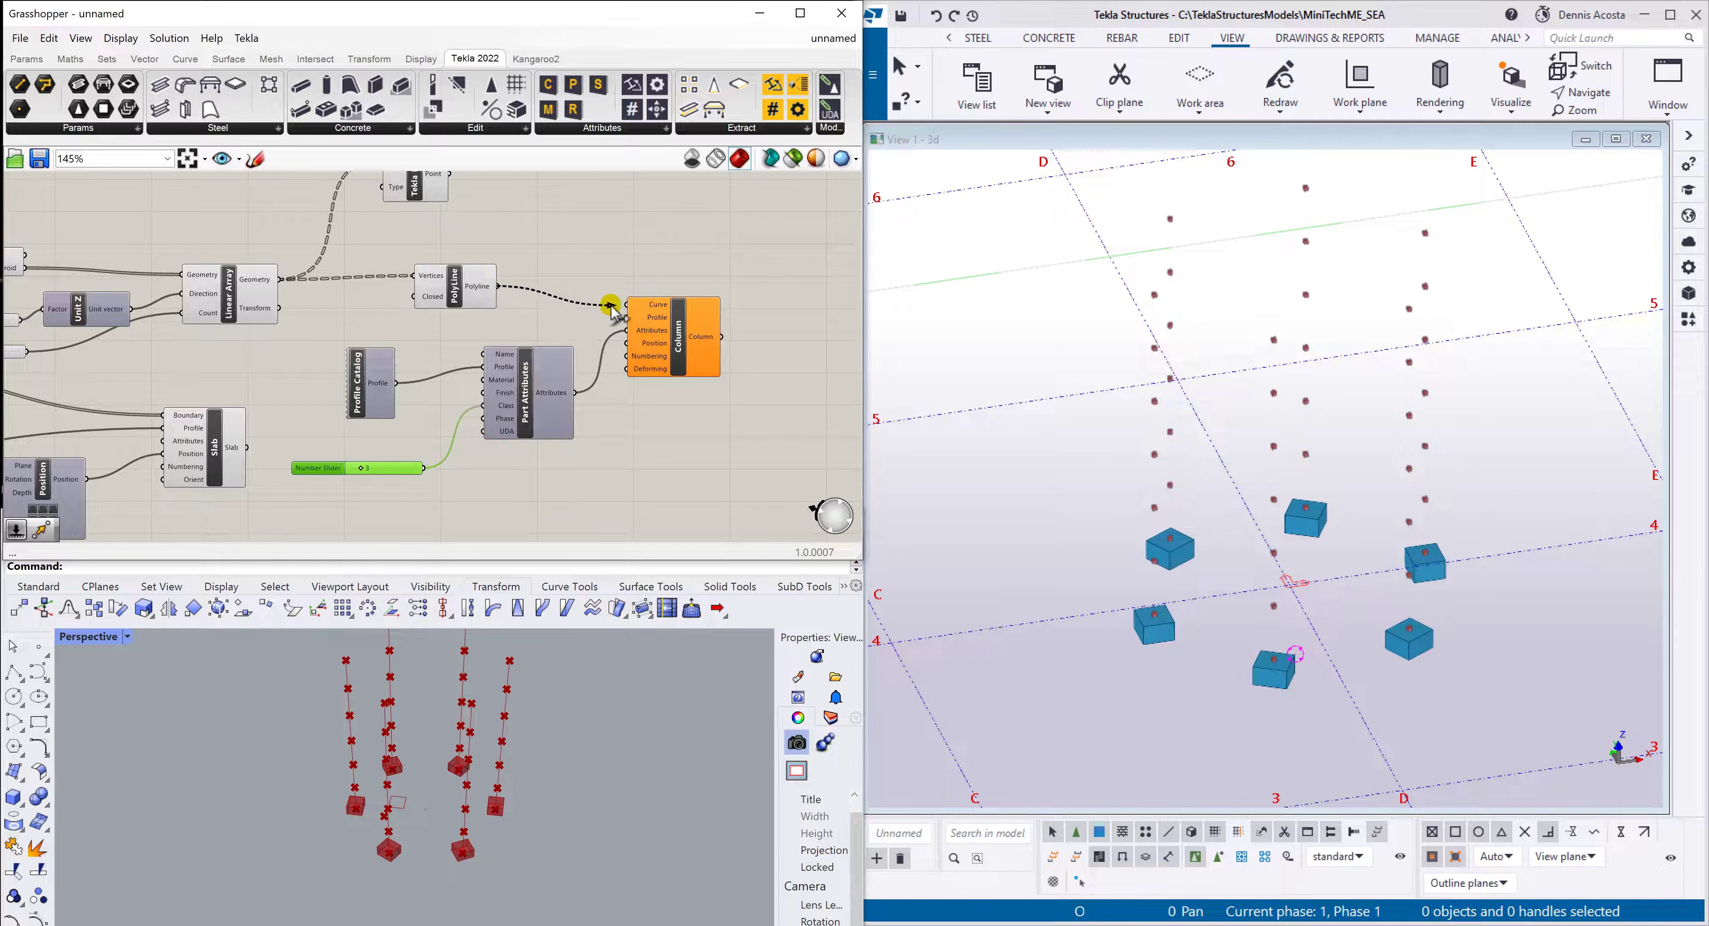
scroll(1277, 383, "up", 6)
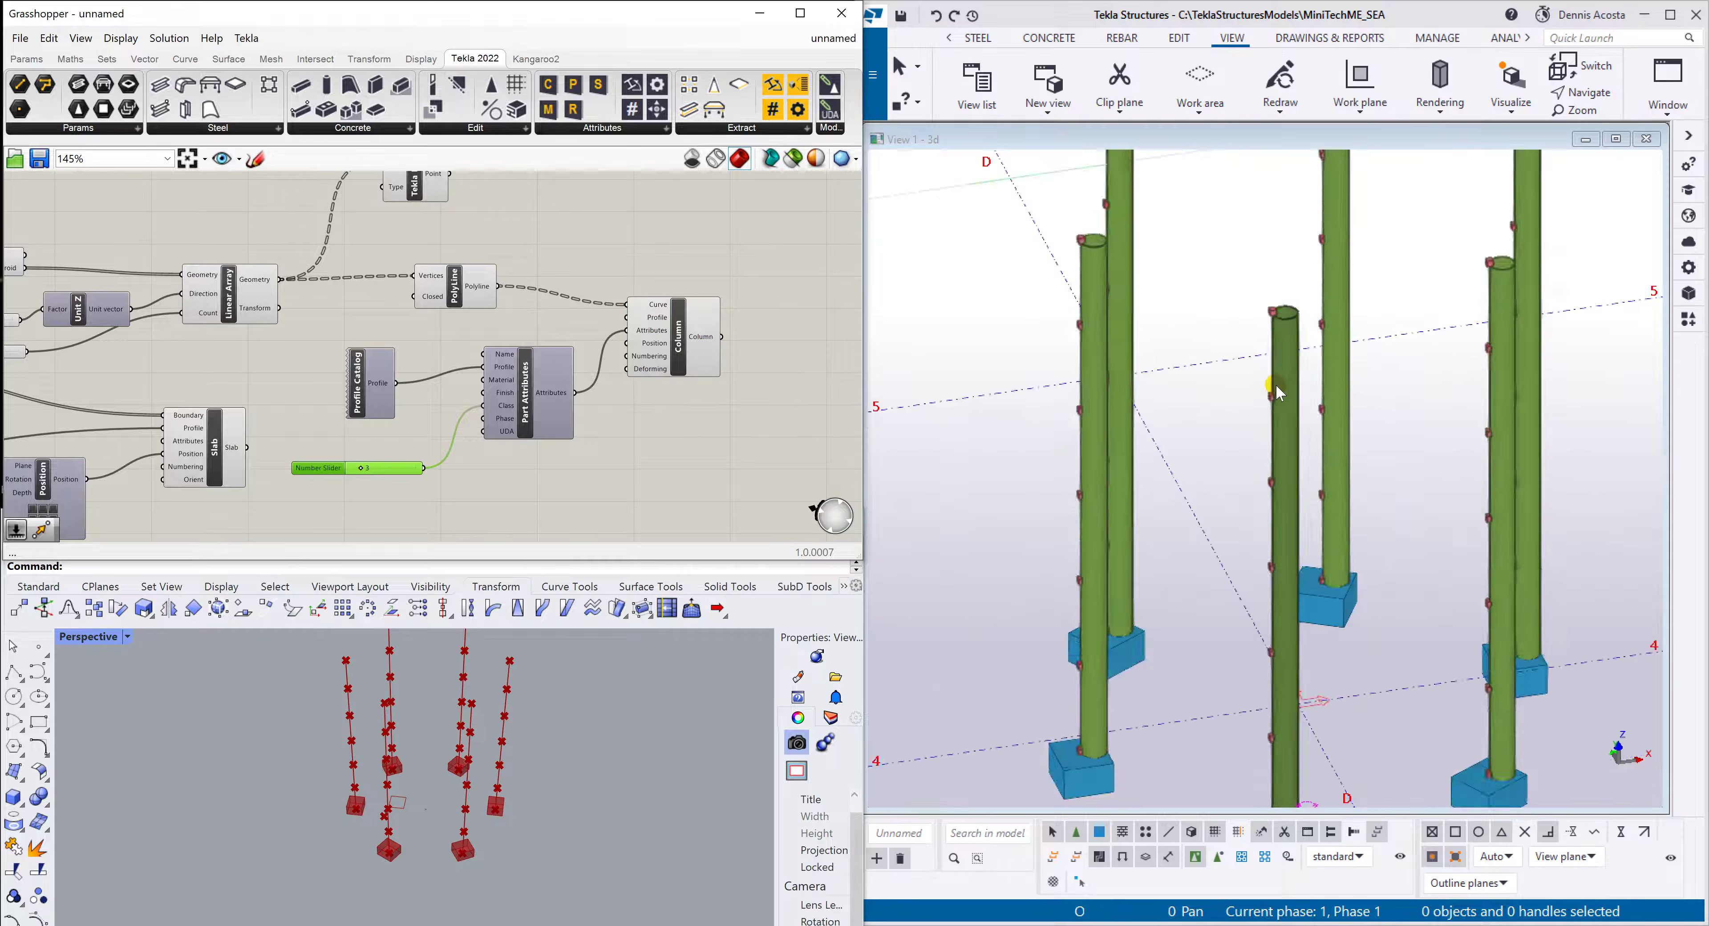
scroll(1280, 371, "down", 6)
scroll(1315, 510, "up", 2)
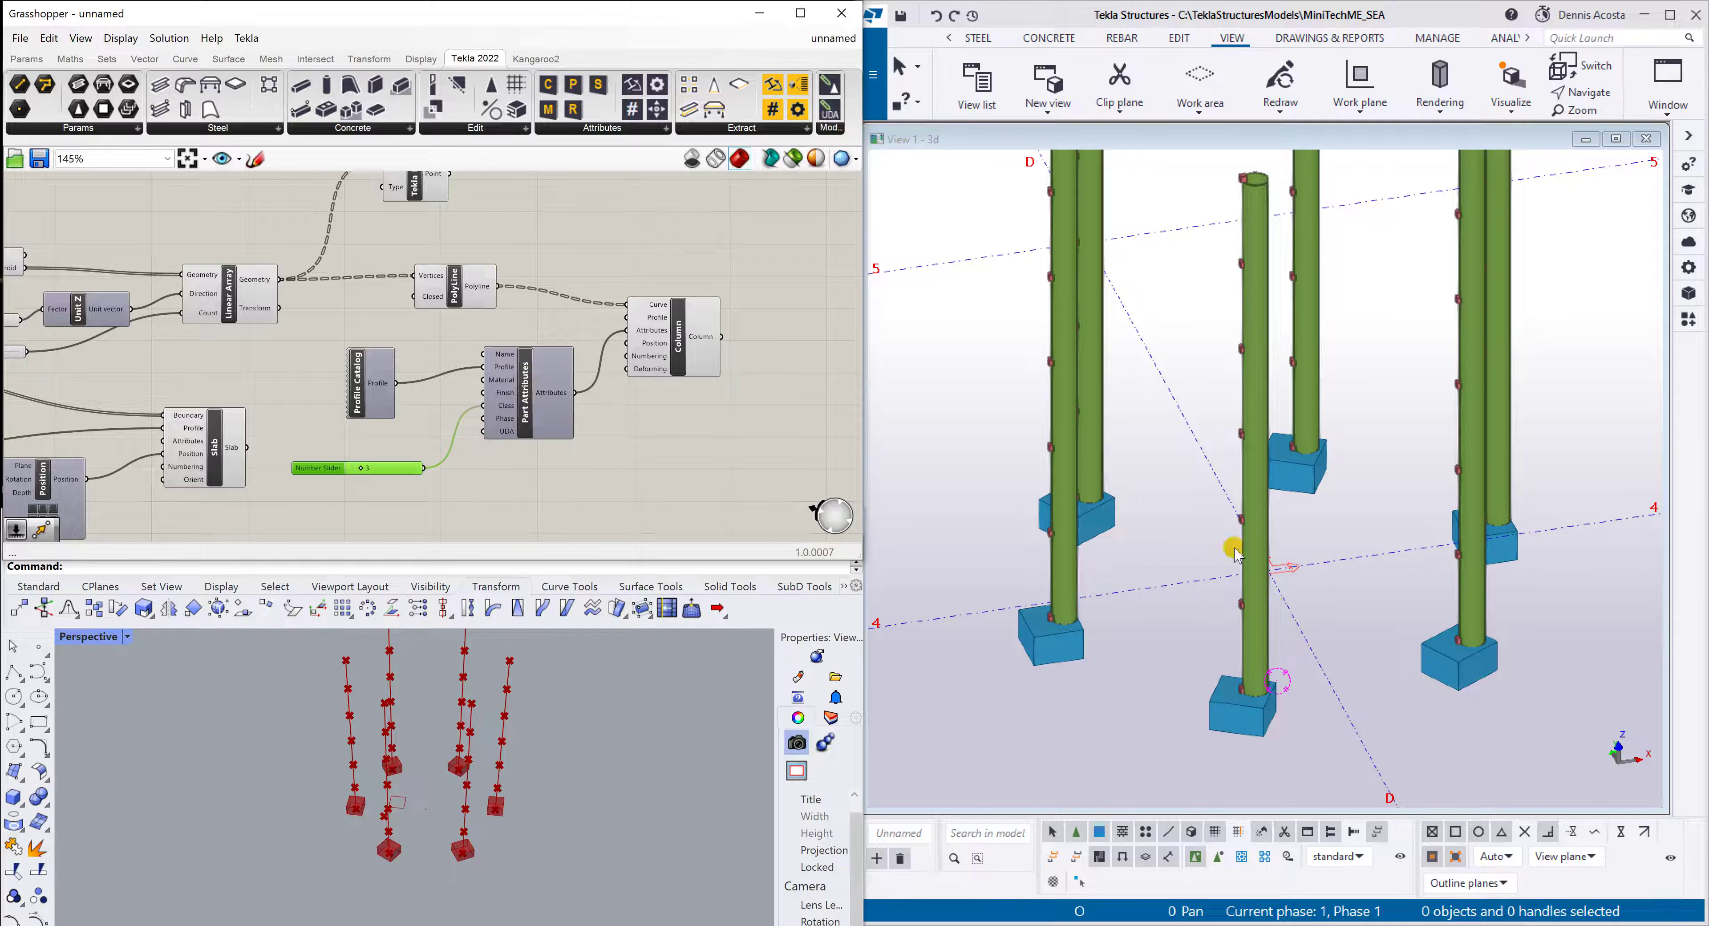
scroll(1270, 578, "down", 3)
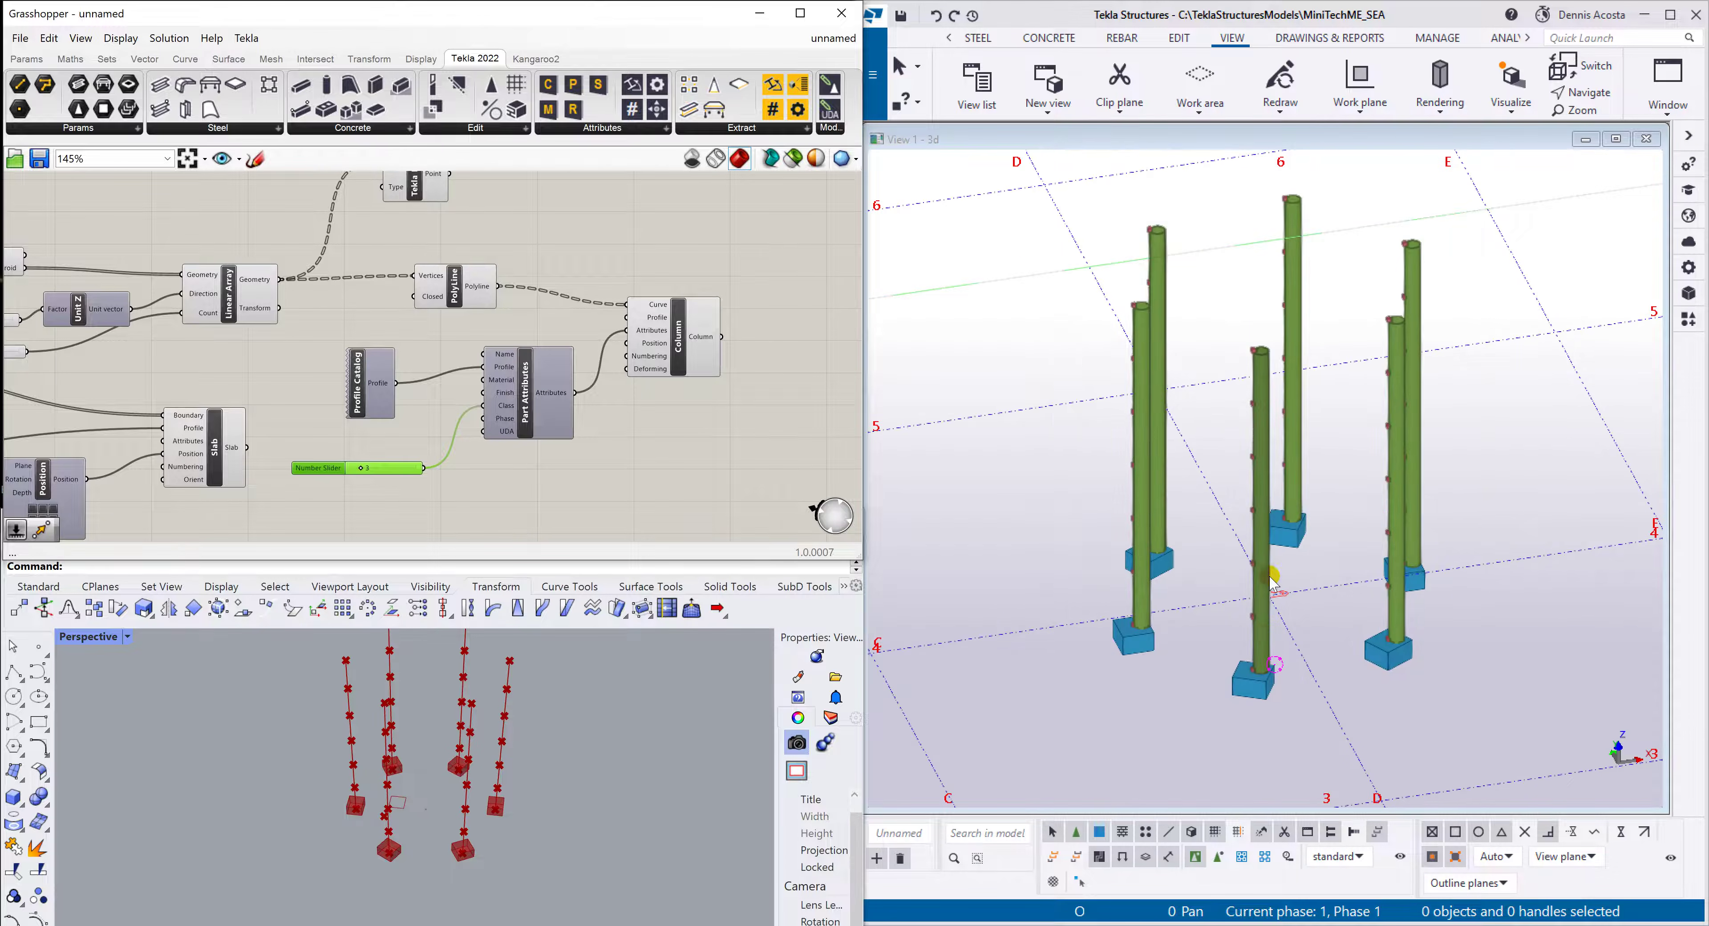
scroll(1253, 592, "up", 4)
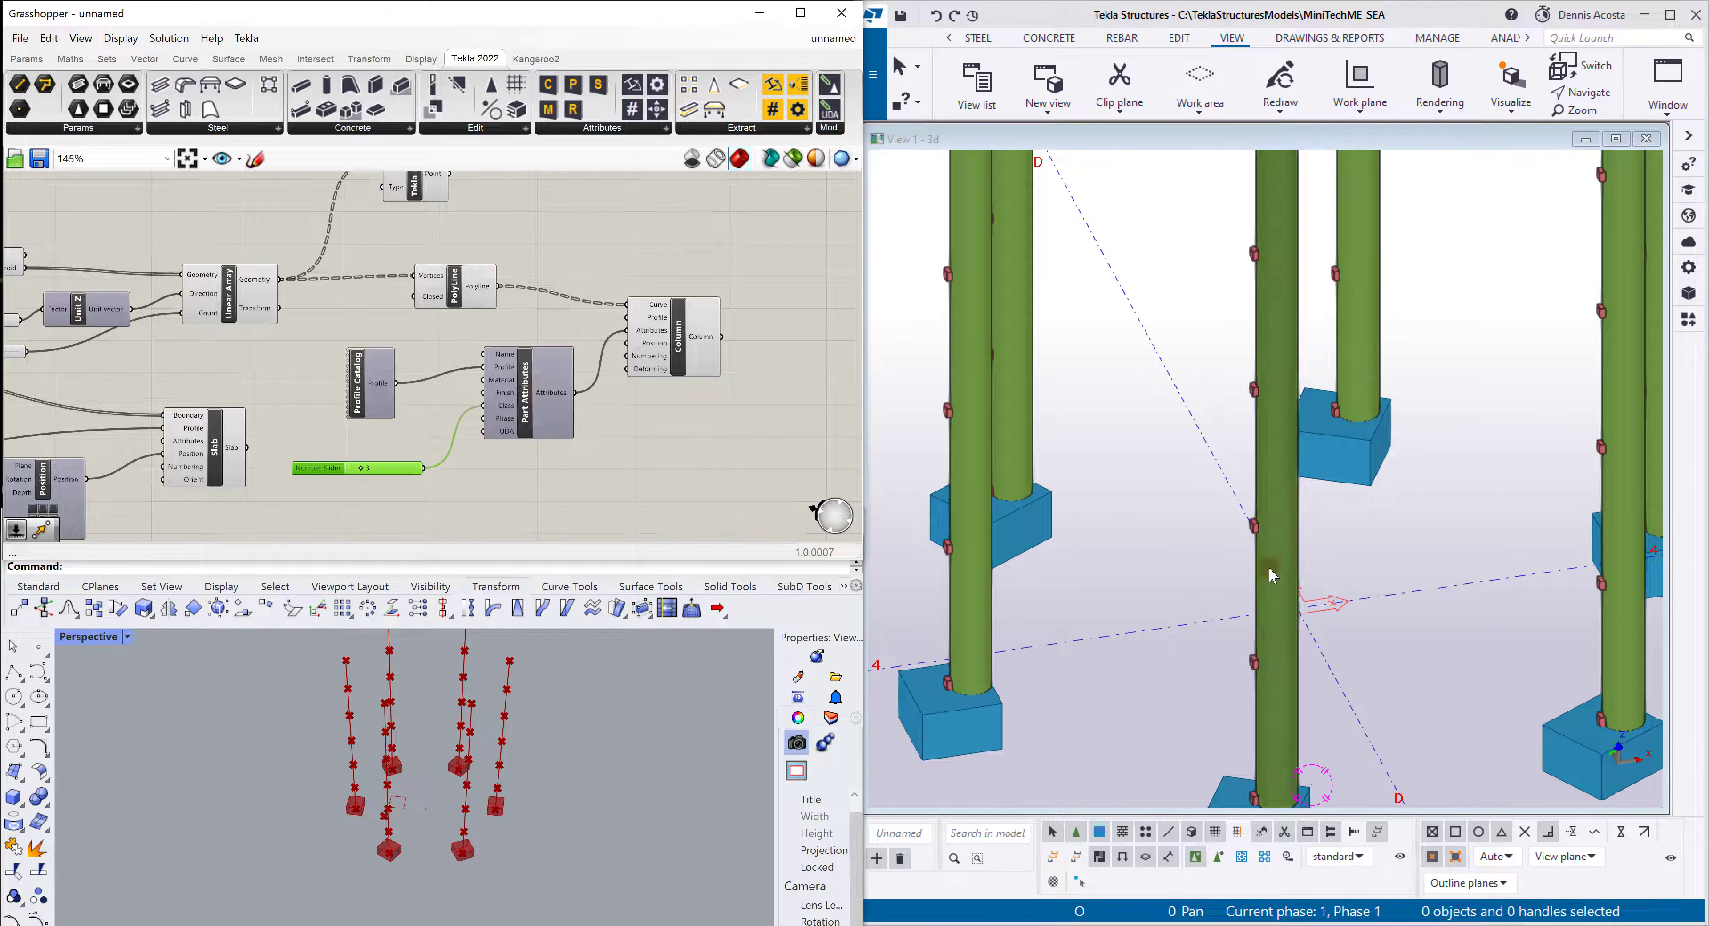
scroll(1232, 597, "down", 4)
scroll(1234, 670, "up", 4)
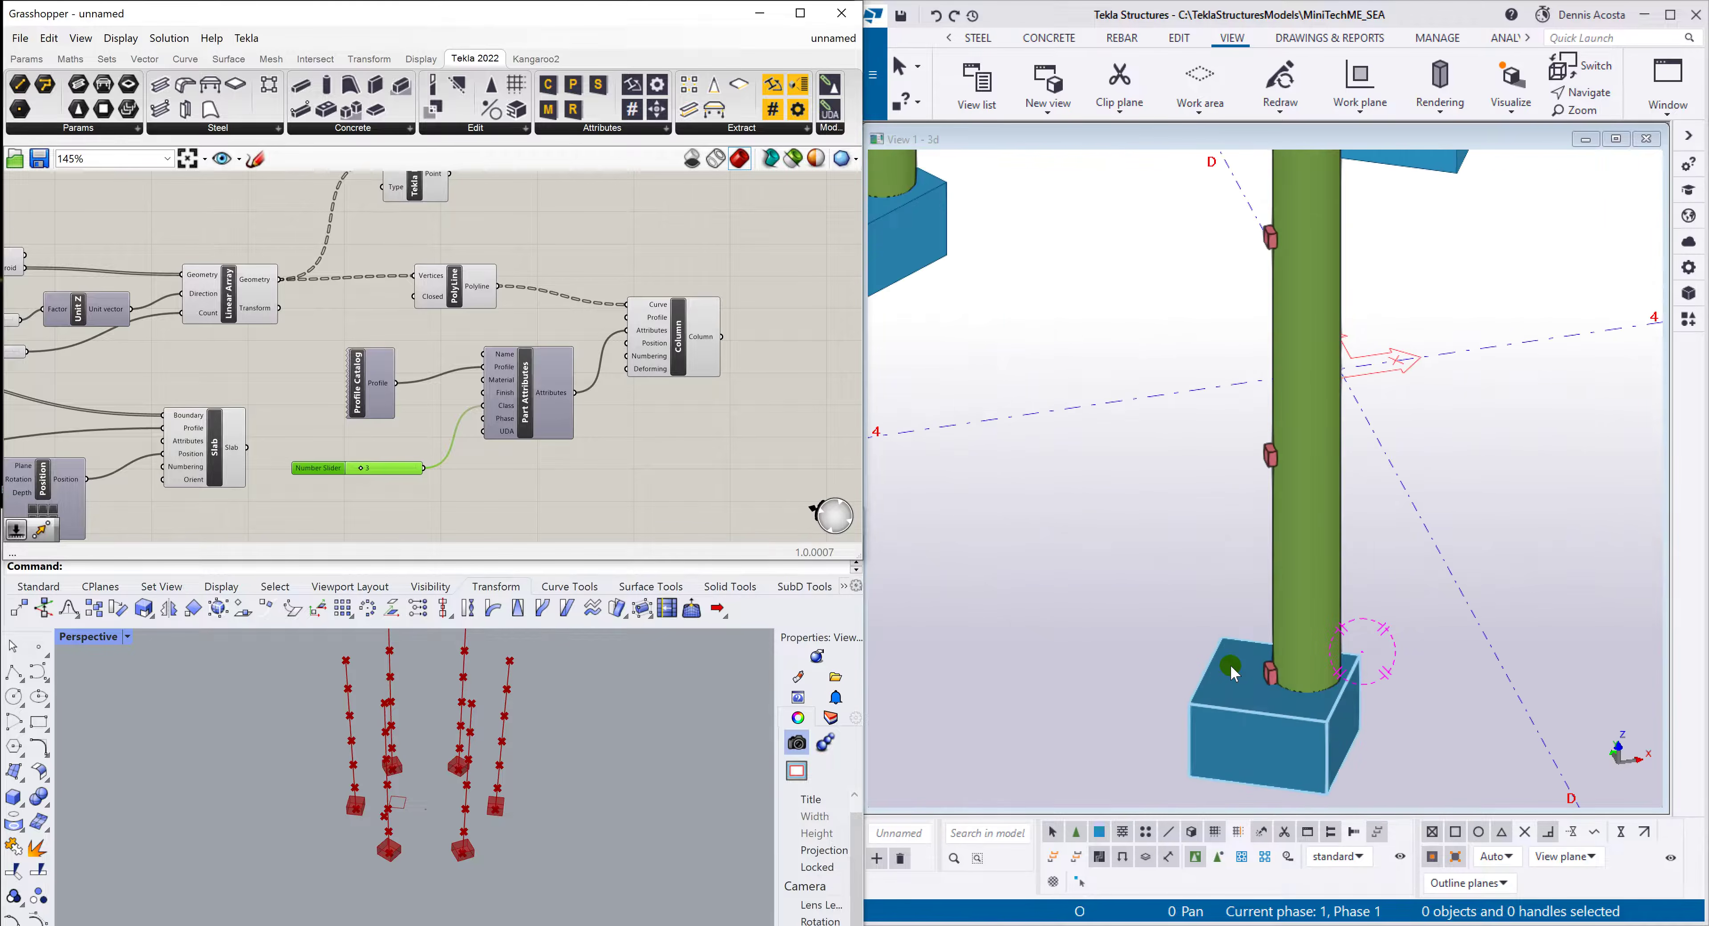
scroll(1240, 668, "down", 4)
Move the Profile Catalog component level with the Profile input of Part Attributes
left_click_drag(355, 377, 350, 361)
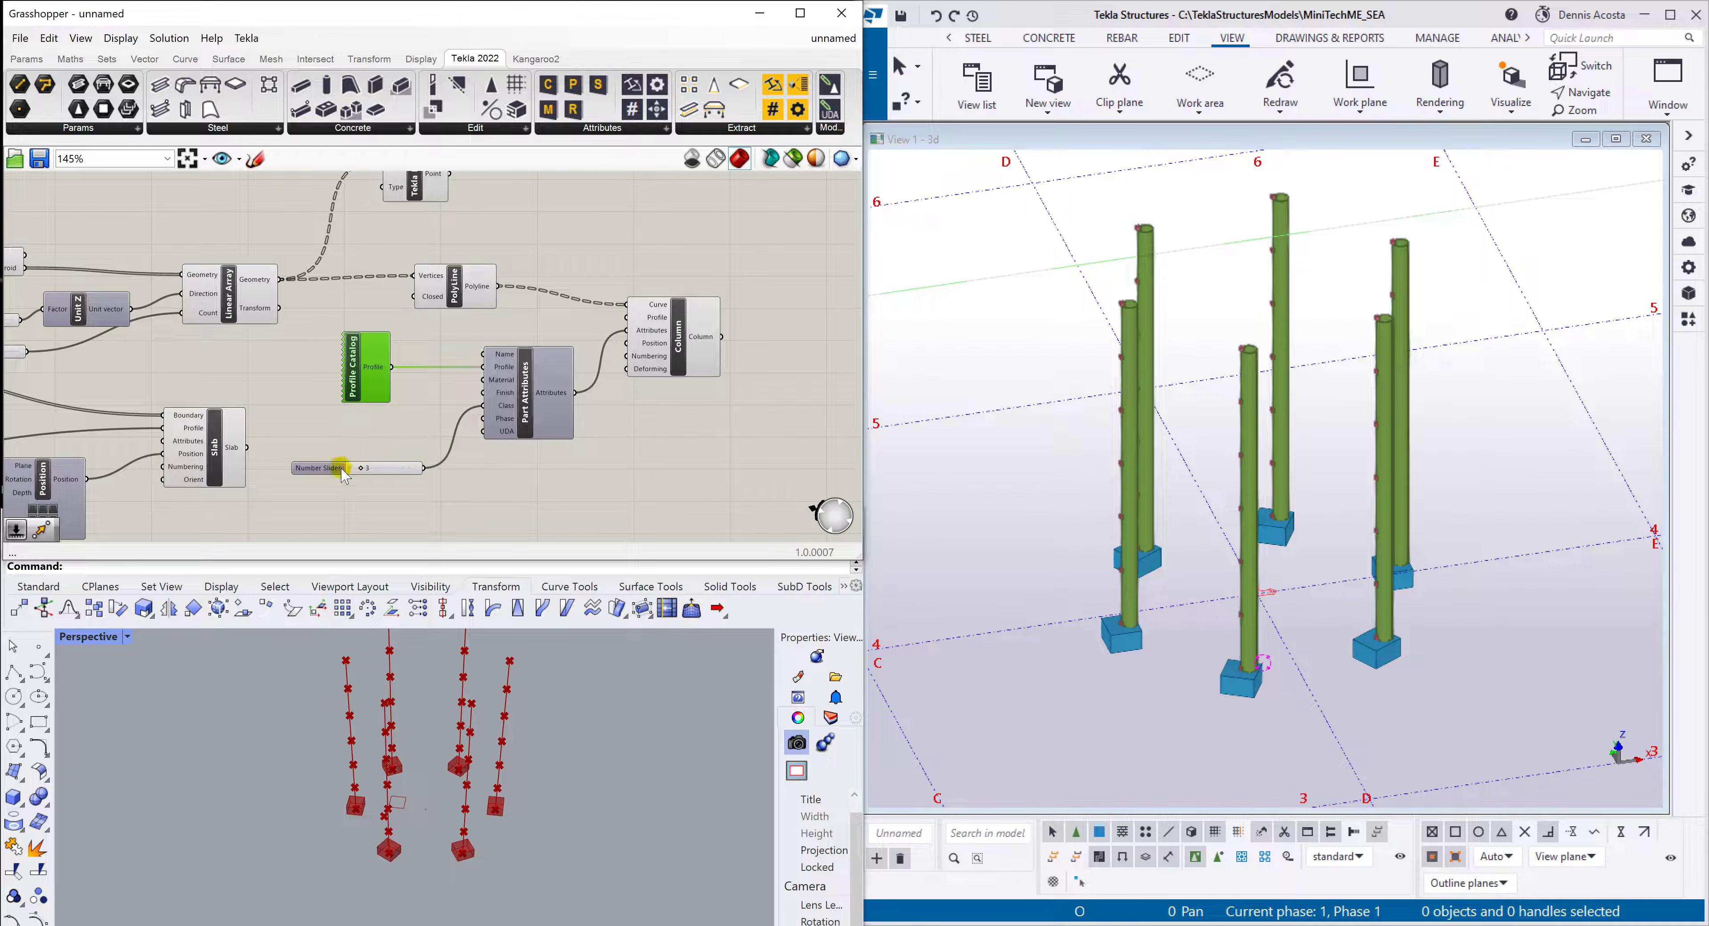
Space out the Class slider and Column component, and connect a new Position component to the Column's Position input
left_click_drag(340, 468, 337, 442)
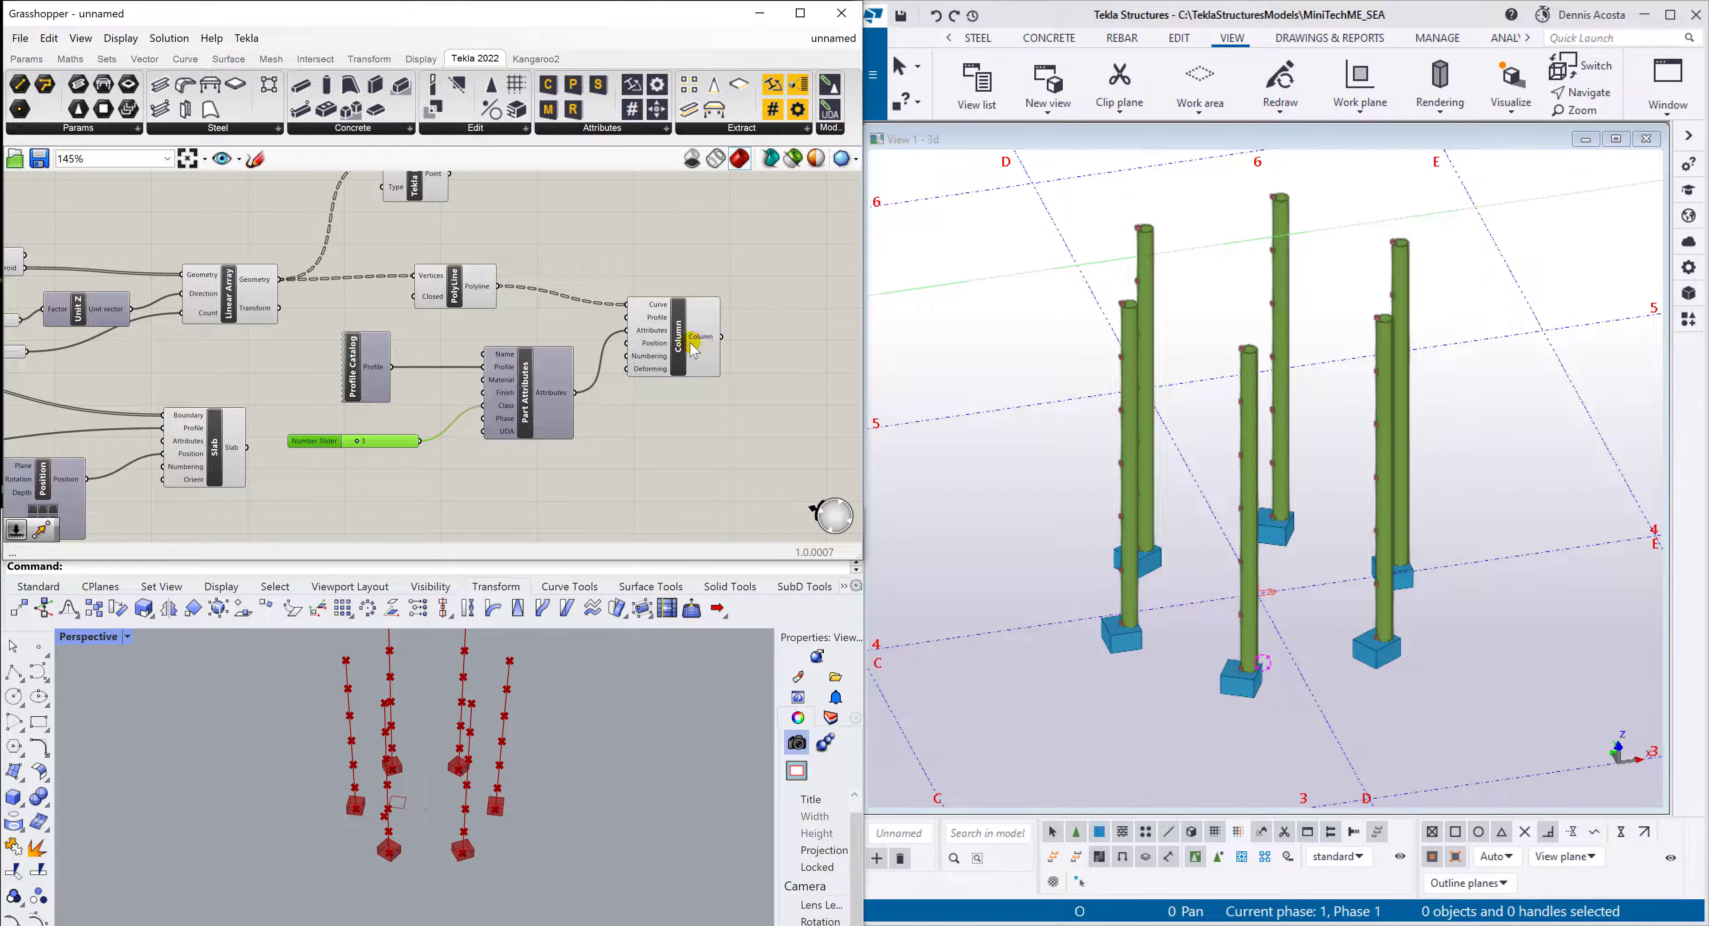
left_click_drag(693, 348, 746, 348)
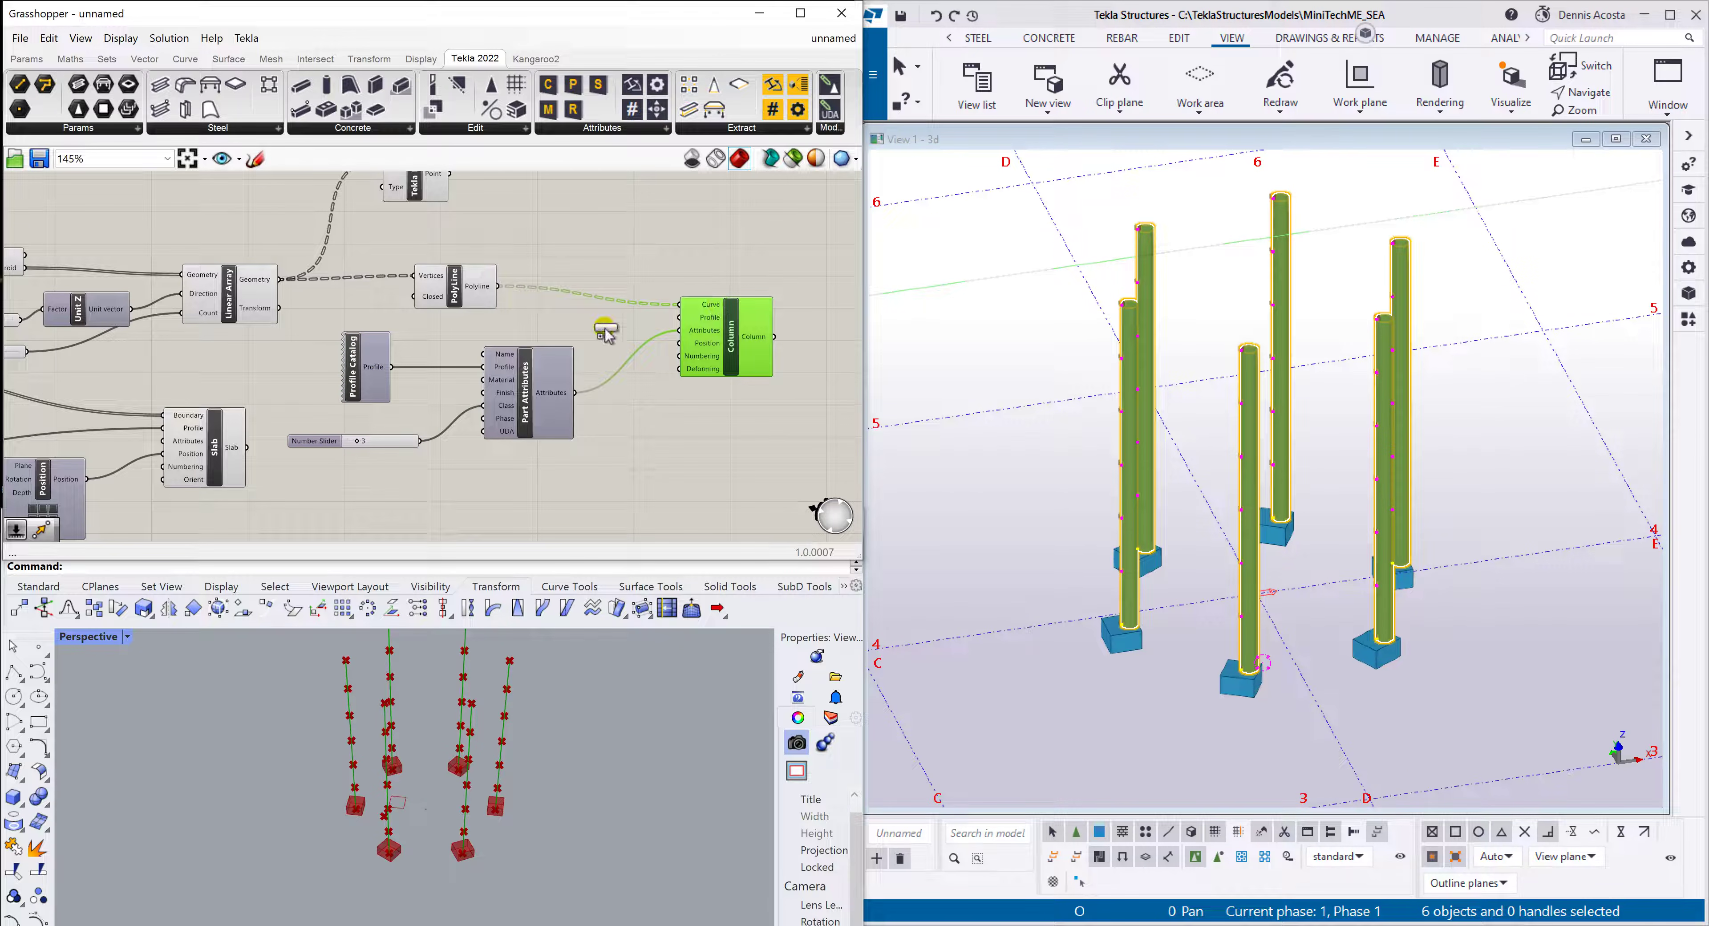
left_click(526, 491)
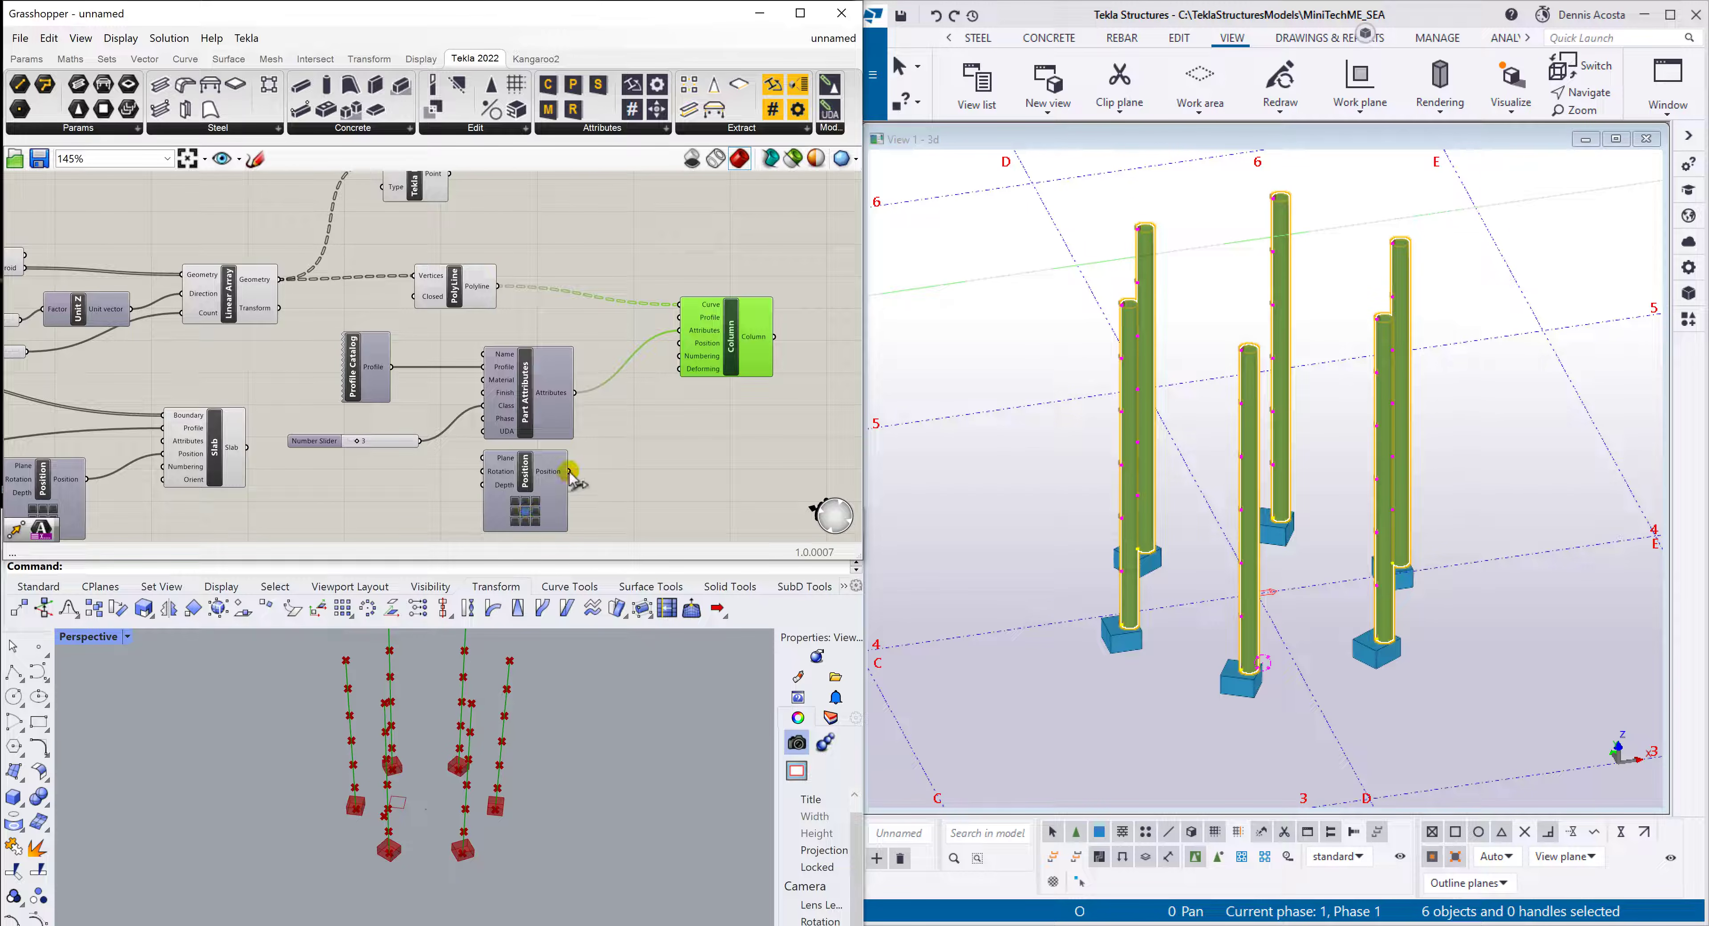
left_click_drag(569, 471, 679, 343)
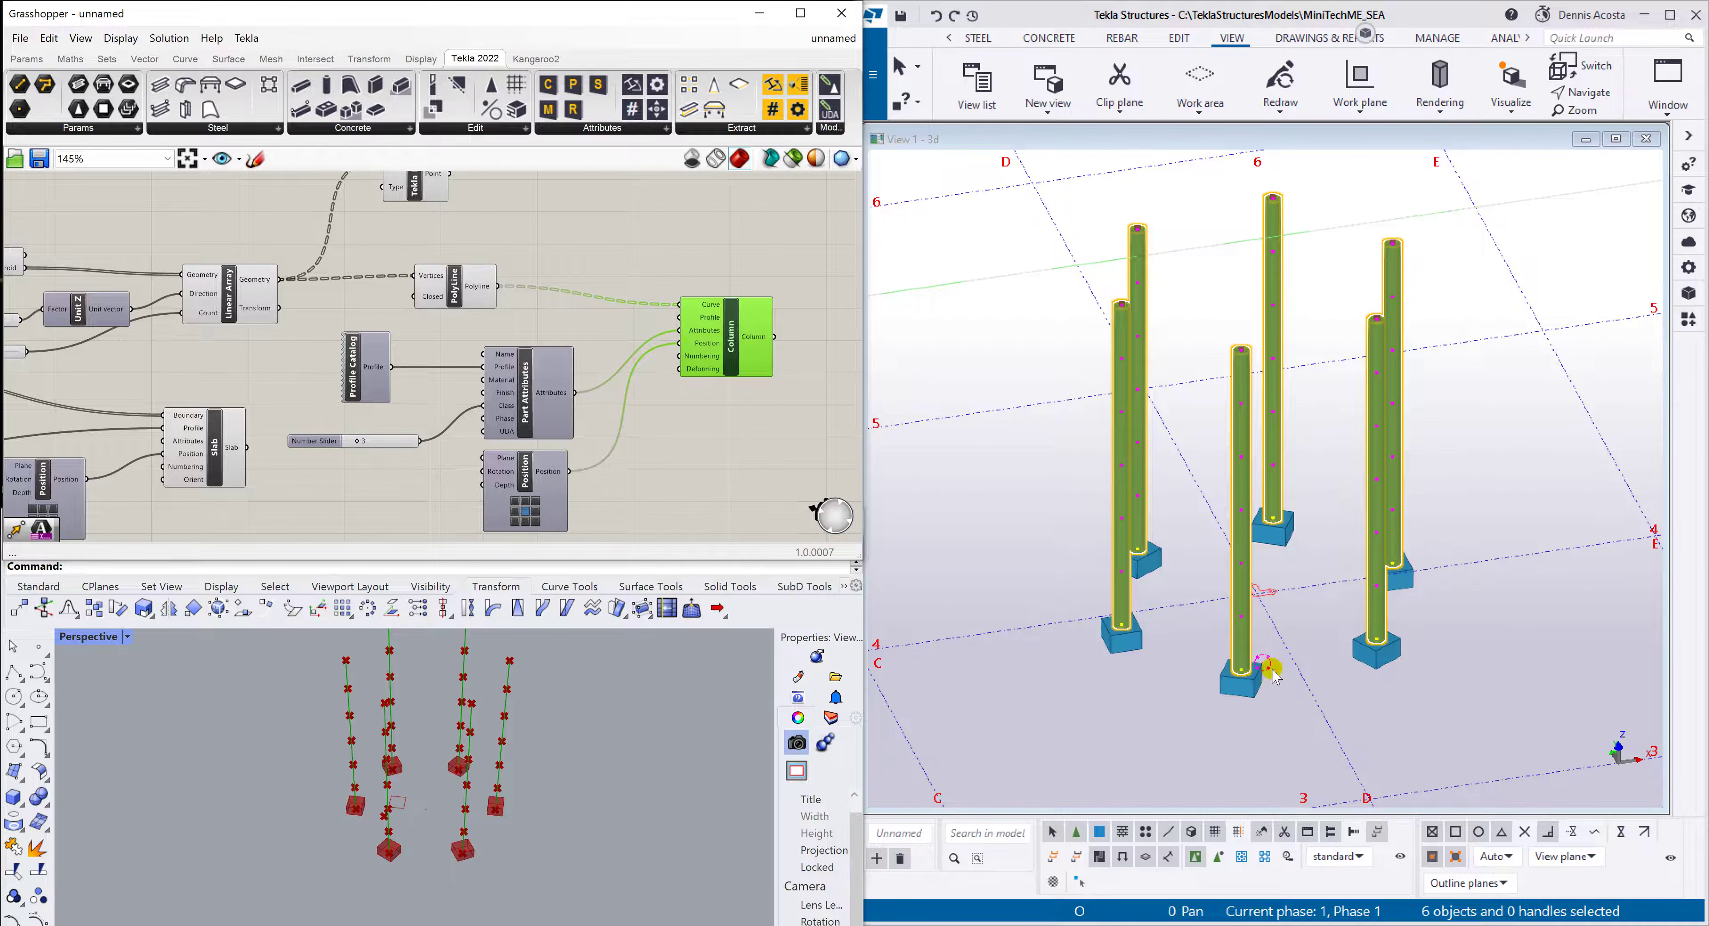
scroll(1268, 670, "up", 5)
scroll(1261, 530, "down", 6)
scroll(1253, 418, "up", 8)
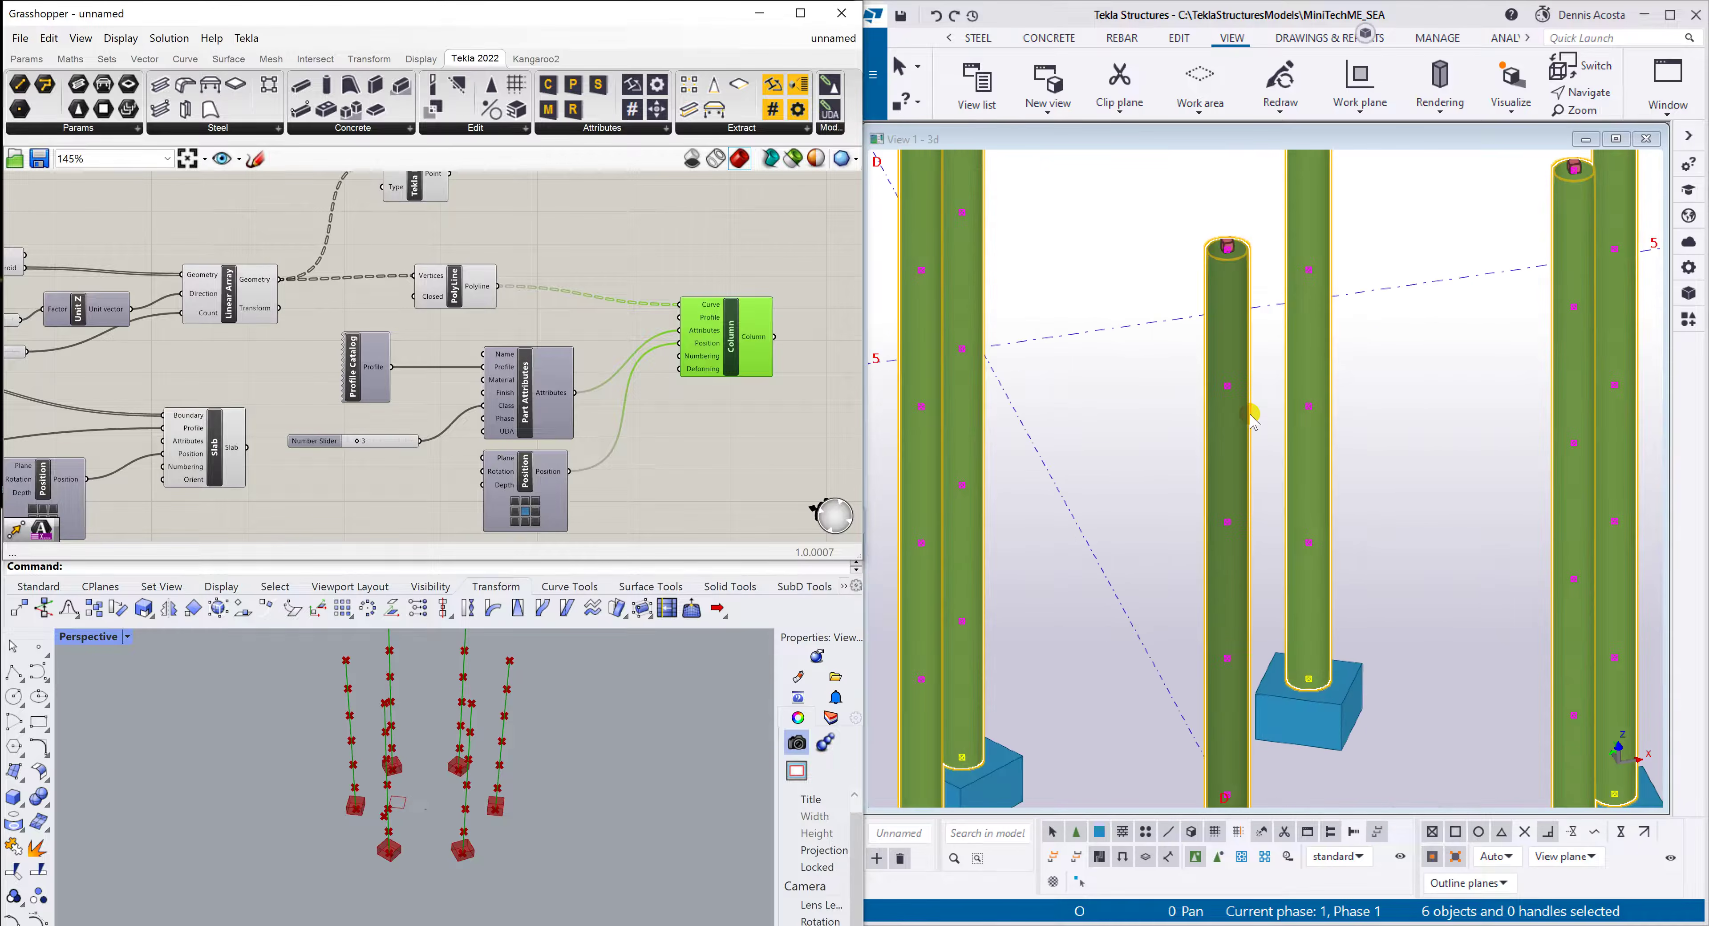
scroll(1252, 418, "down", 10)
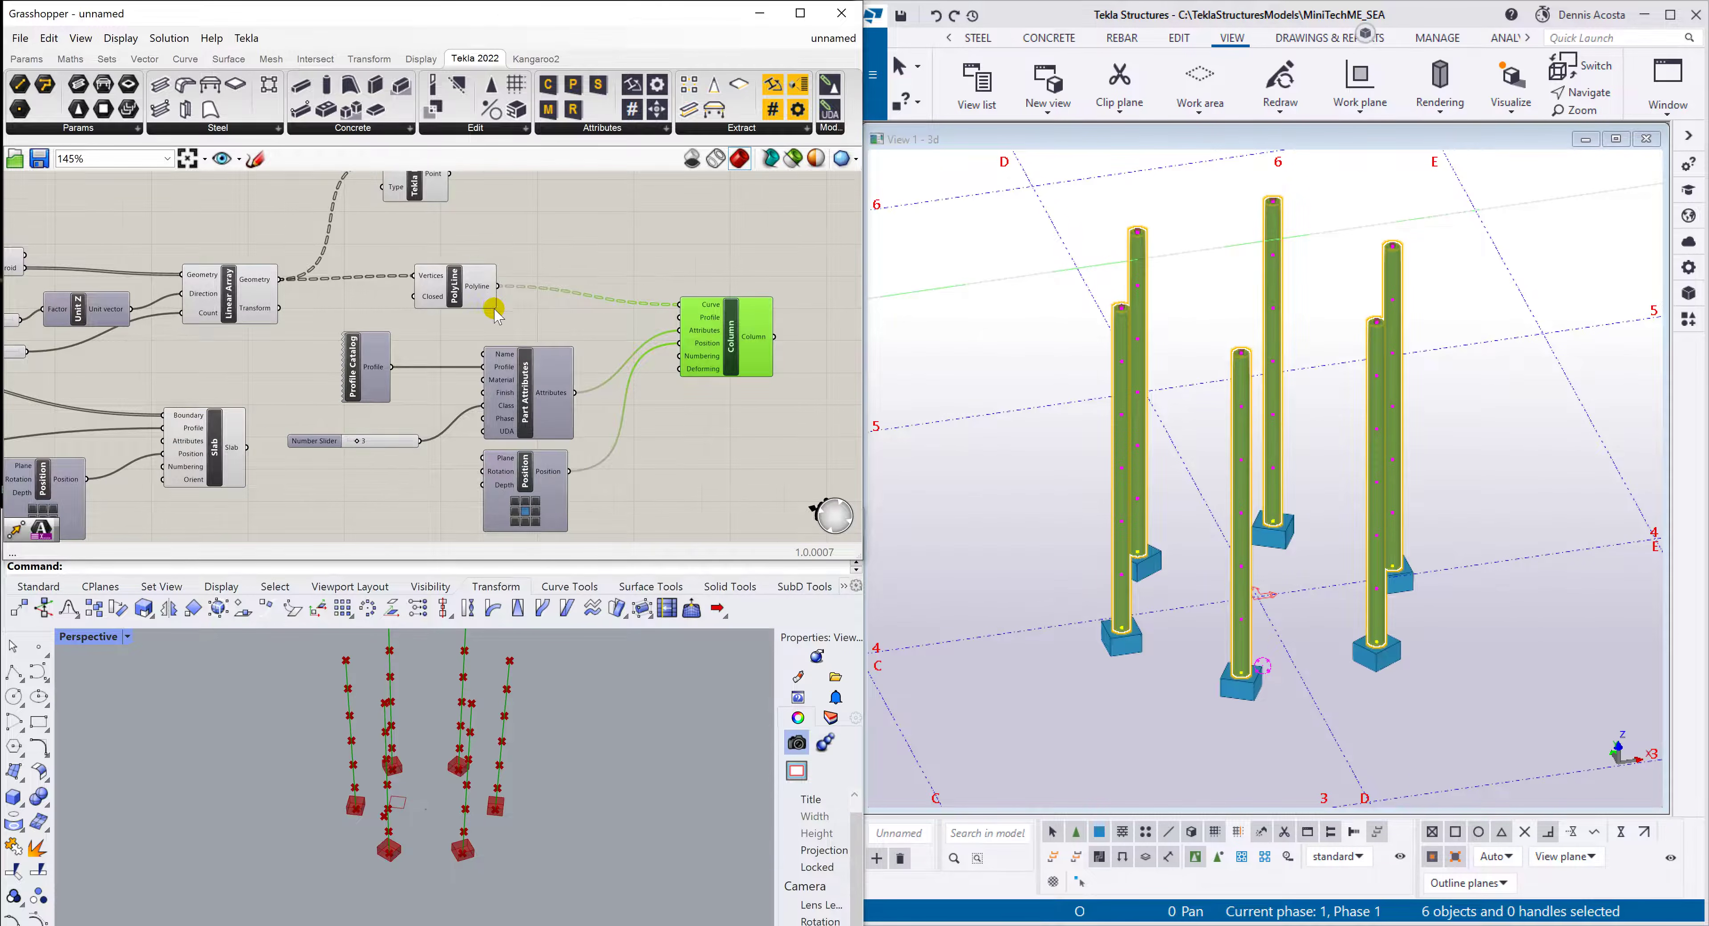
Set the Floor Ht slider to 5000 and inspect the updated columns in the Tekla model
scroll(494, 310, "down", 1)
scroll(120, 352, "down", 2)
scroll(27, 330, "up", 4)
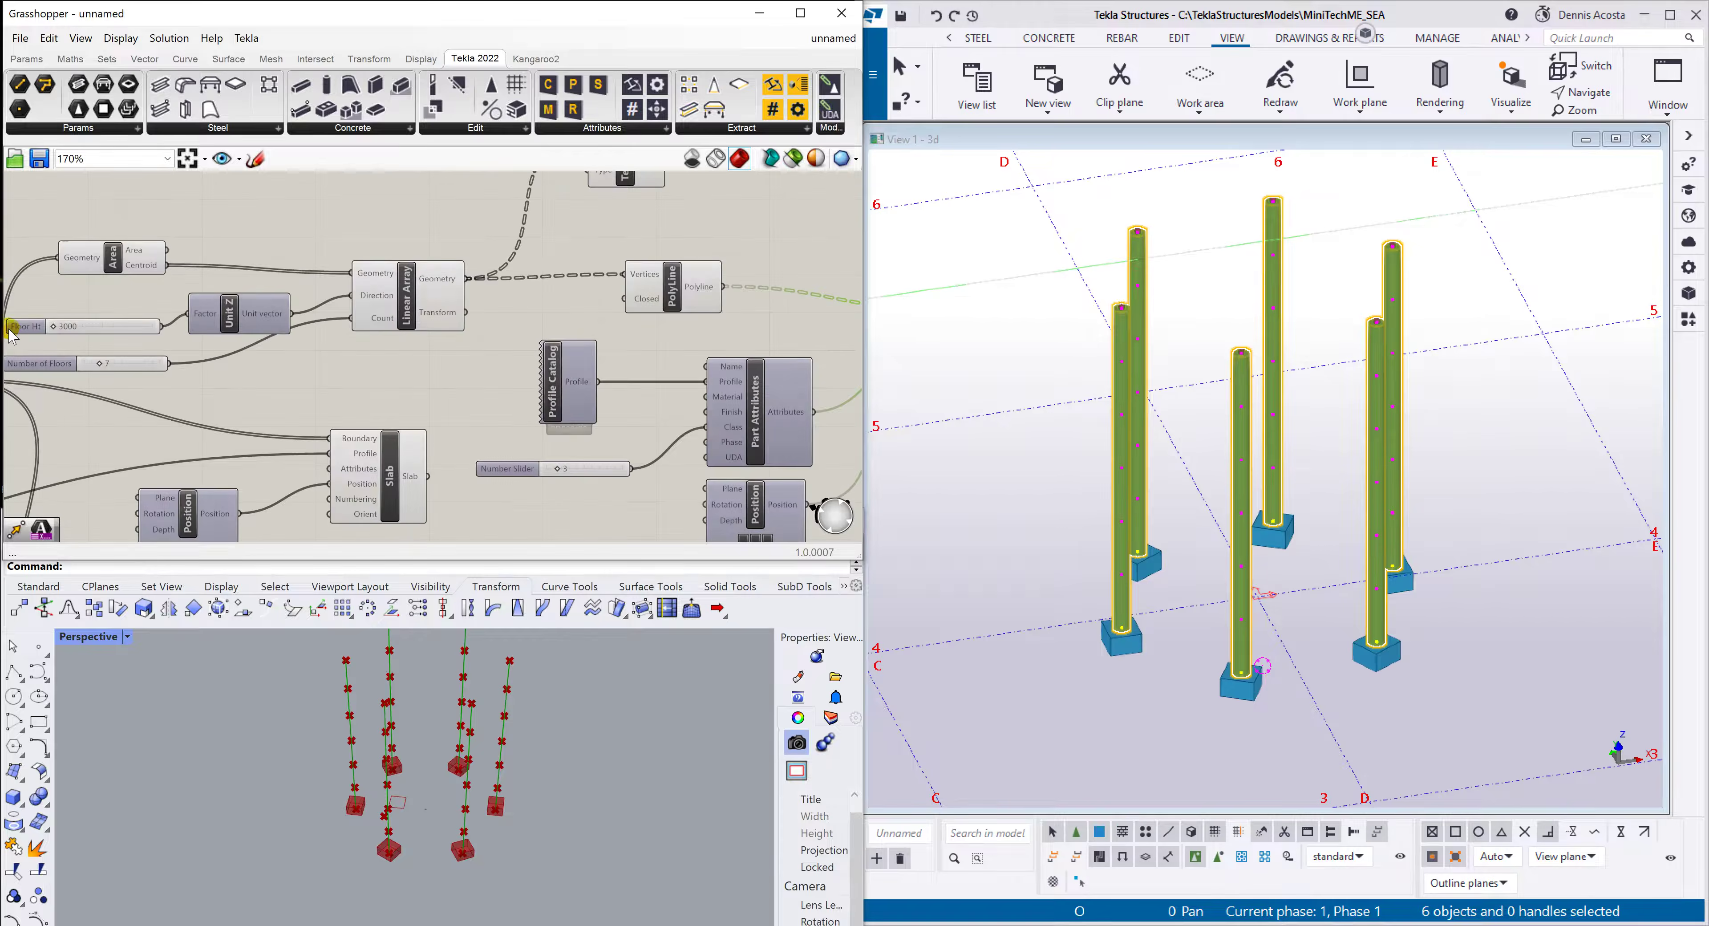
scroll(12, 334, "up", 2)
left_click_drag(71, 323, 108, 325)
scroll(1188, 414, "down", 4)
scroll(1241, 359, "up", 5)
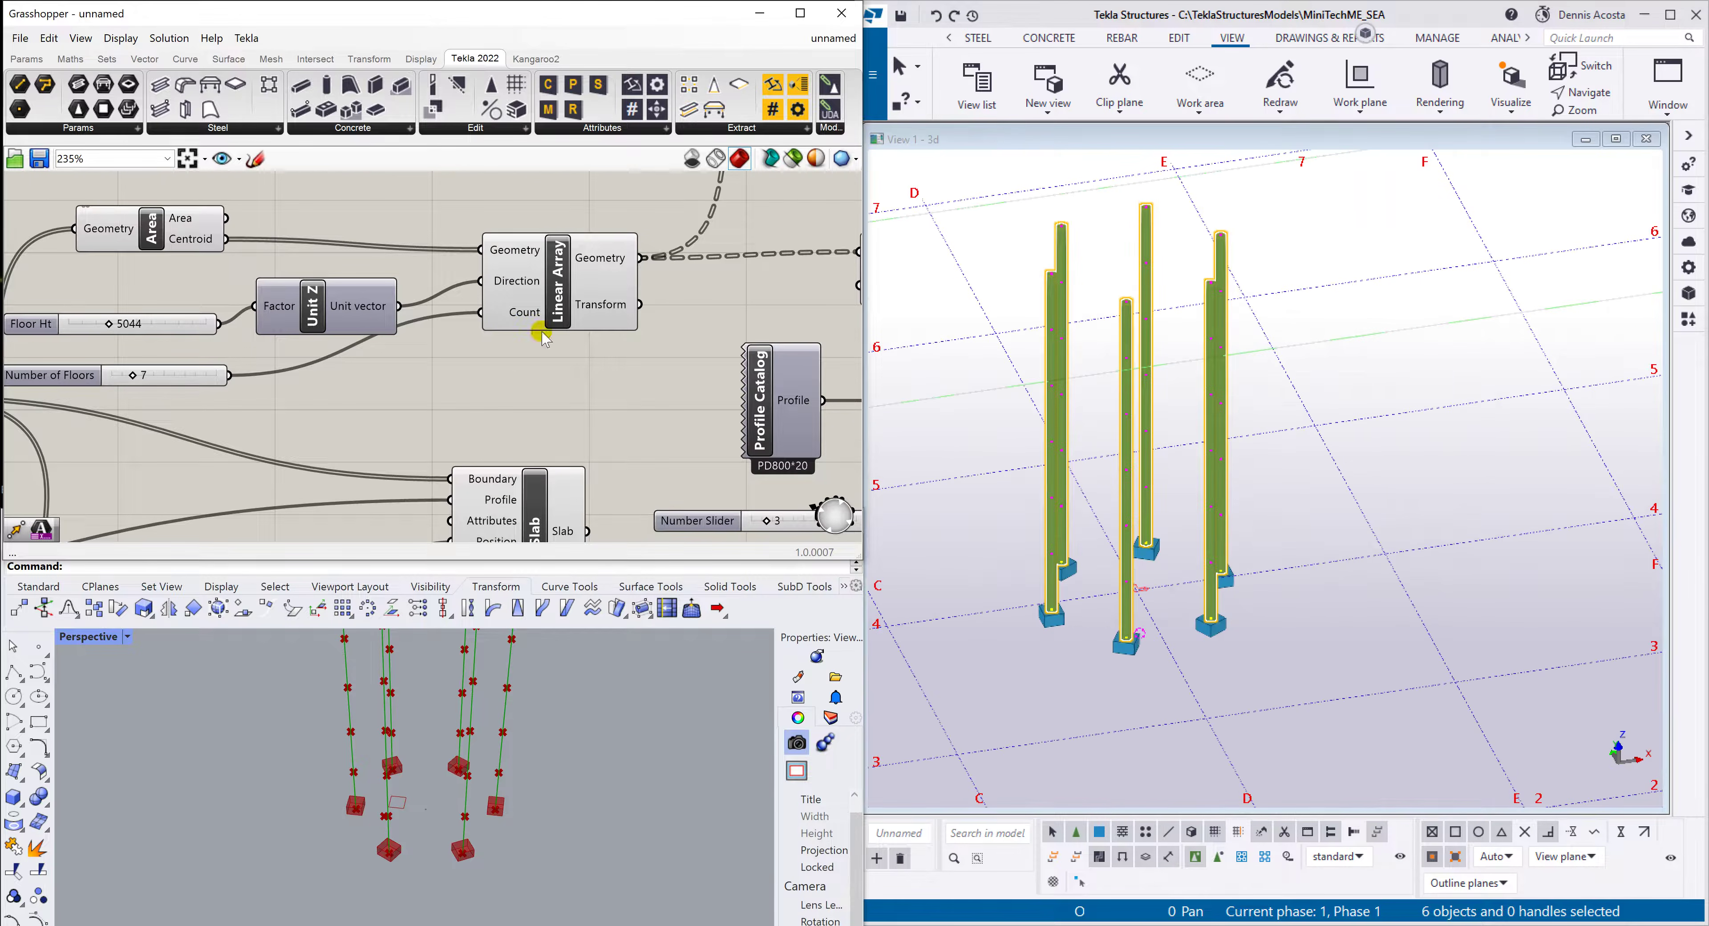
double_click(133, 325)
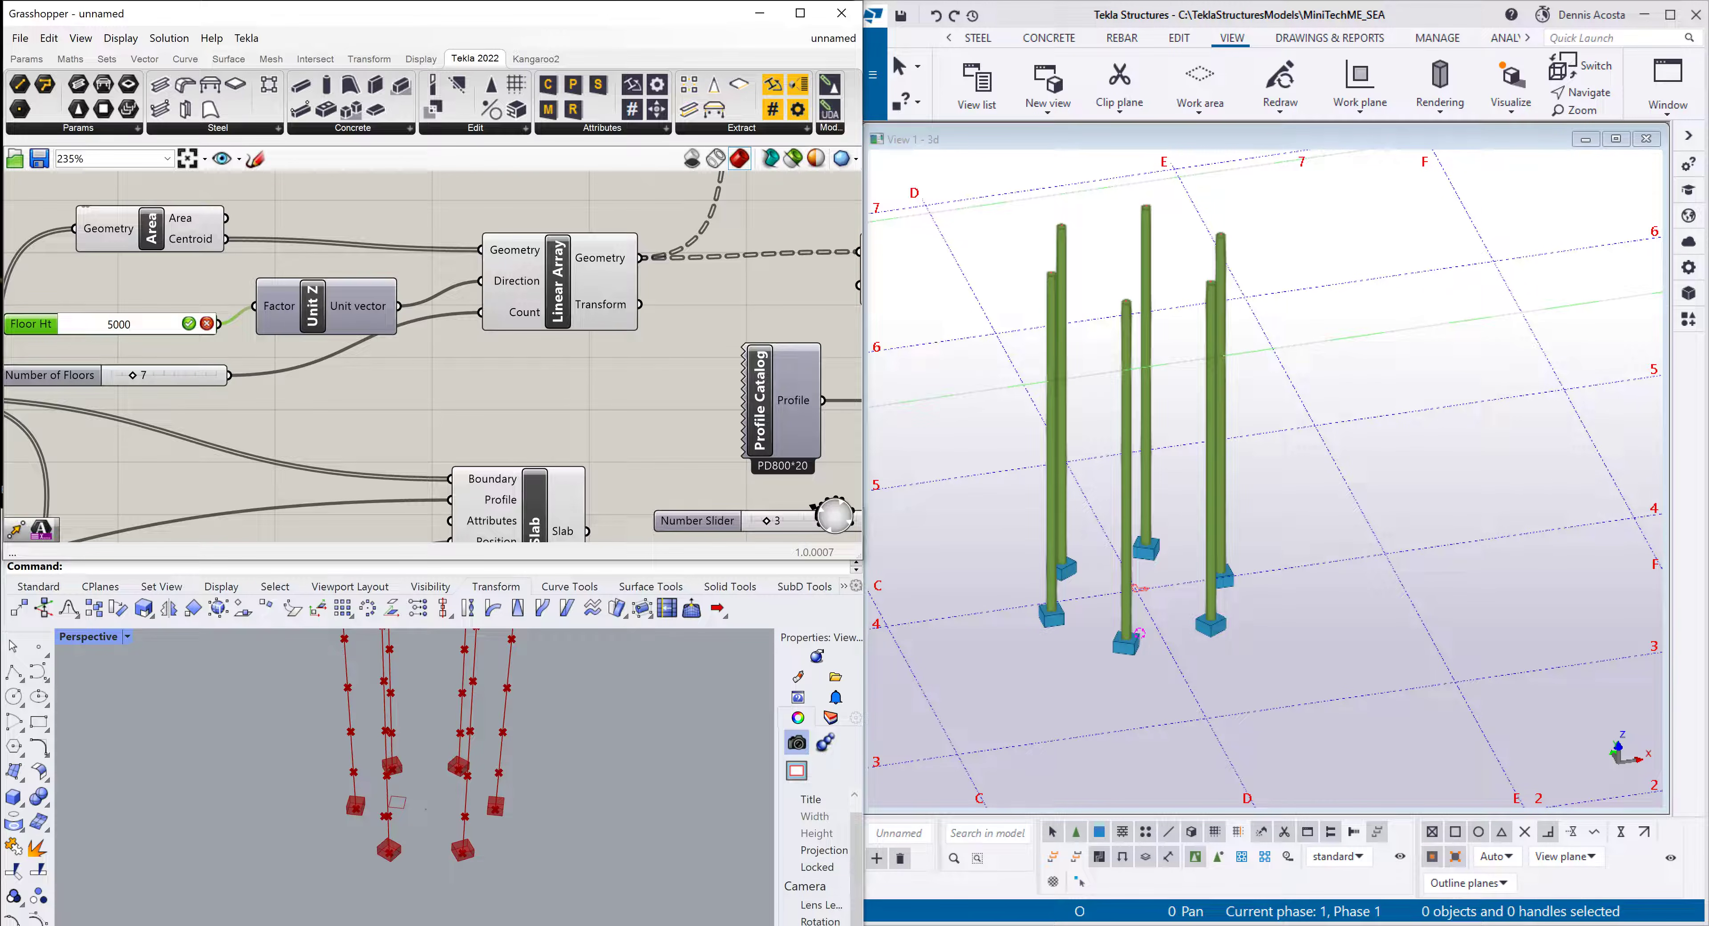
key("Return")
scroll(1109, 537, "up", 3)
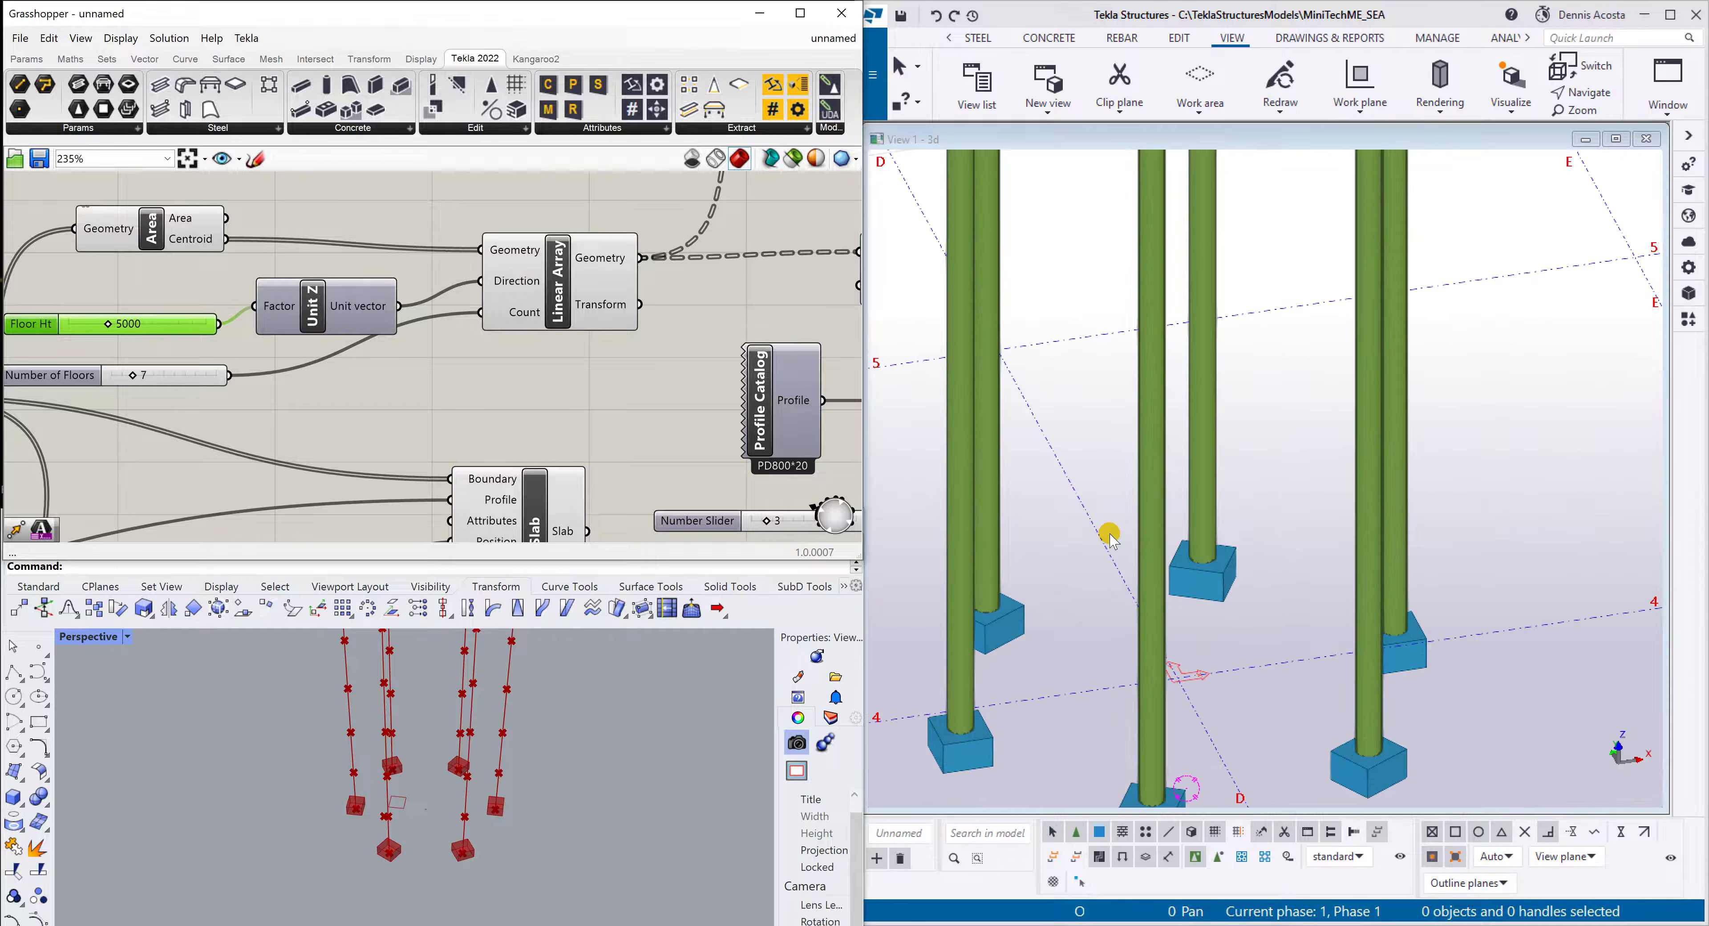
scroll(1109, 537, "down", 5)
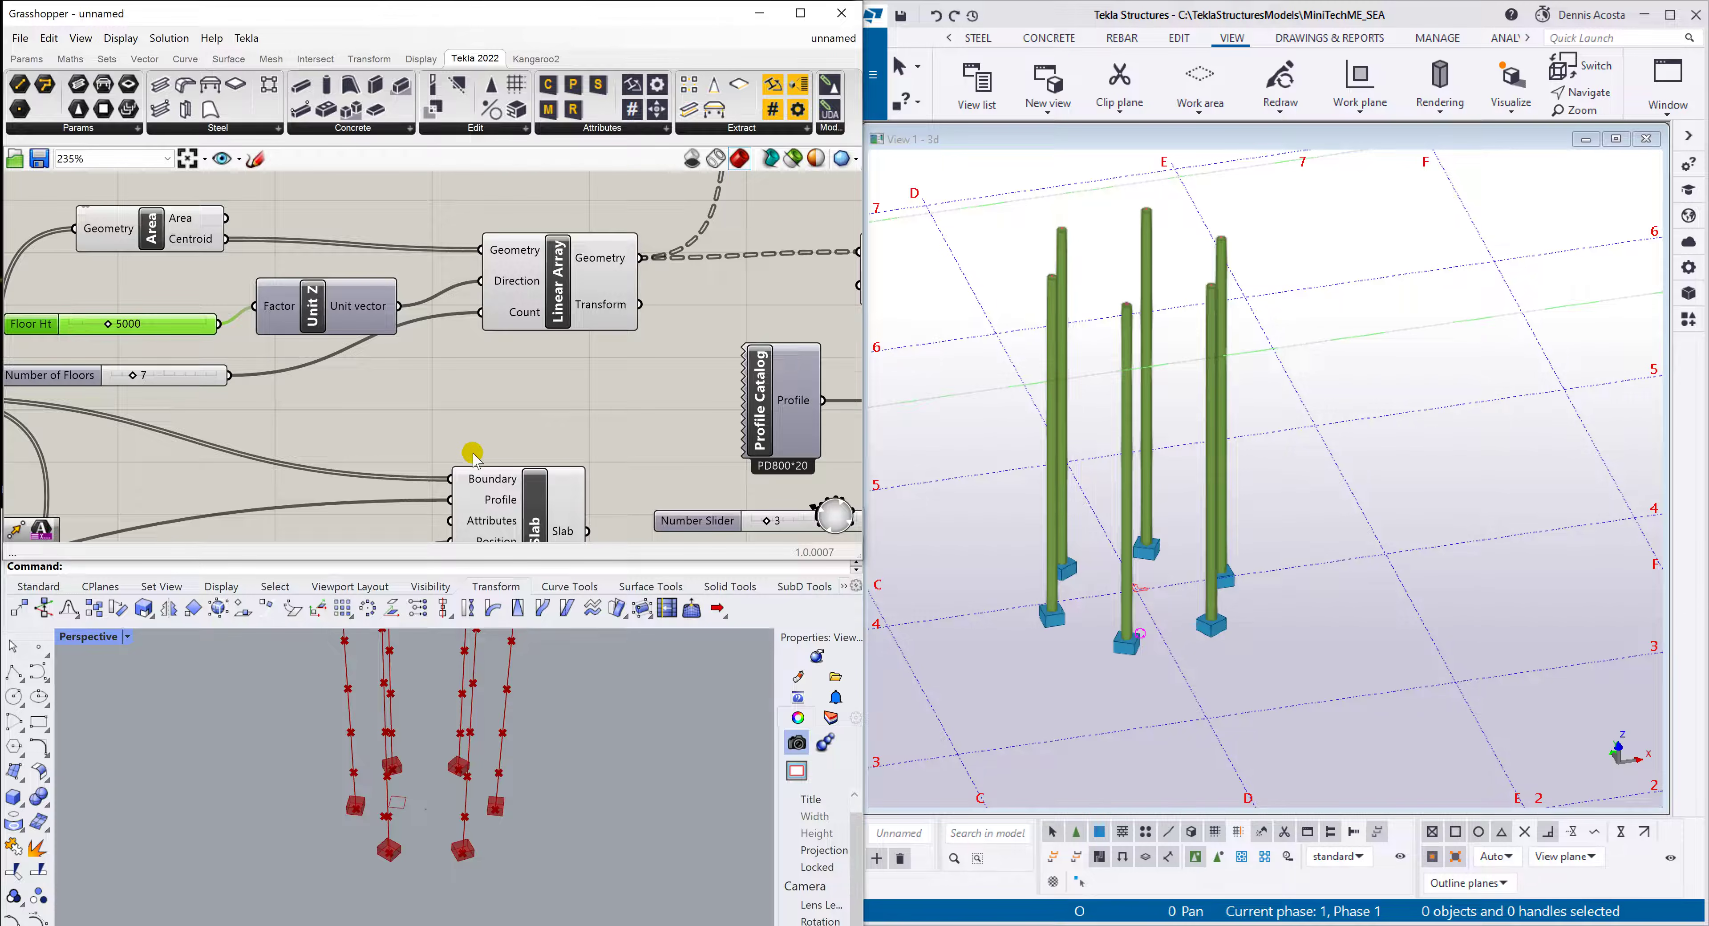
Switch to the PowerPoint presentation and show slide 13, after the column creation slide
scroll(477, 457, "down", 6)
scroll(729, 475, "up", 3)
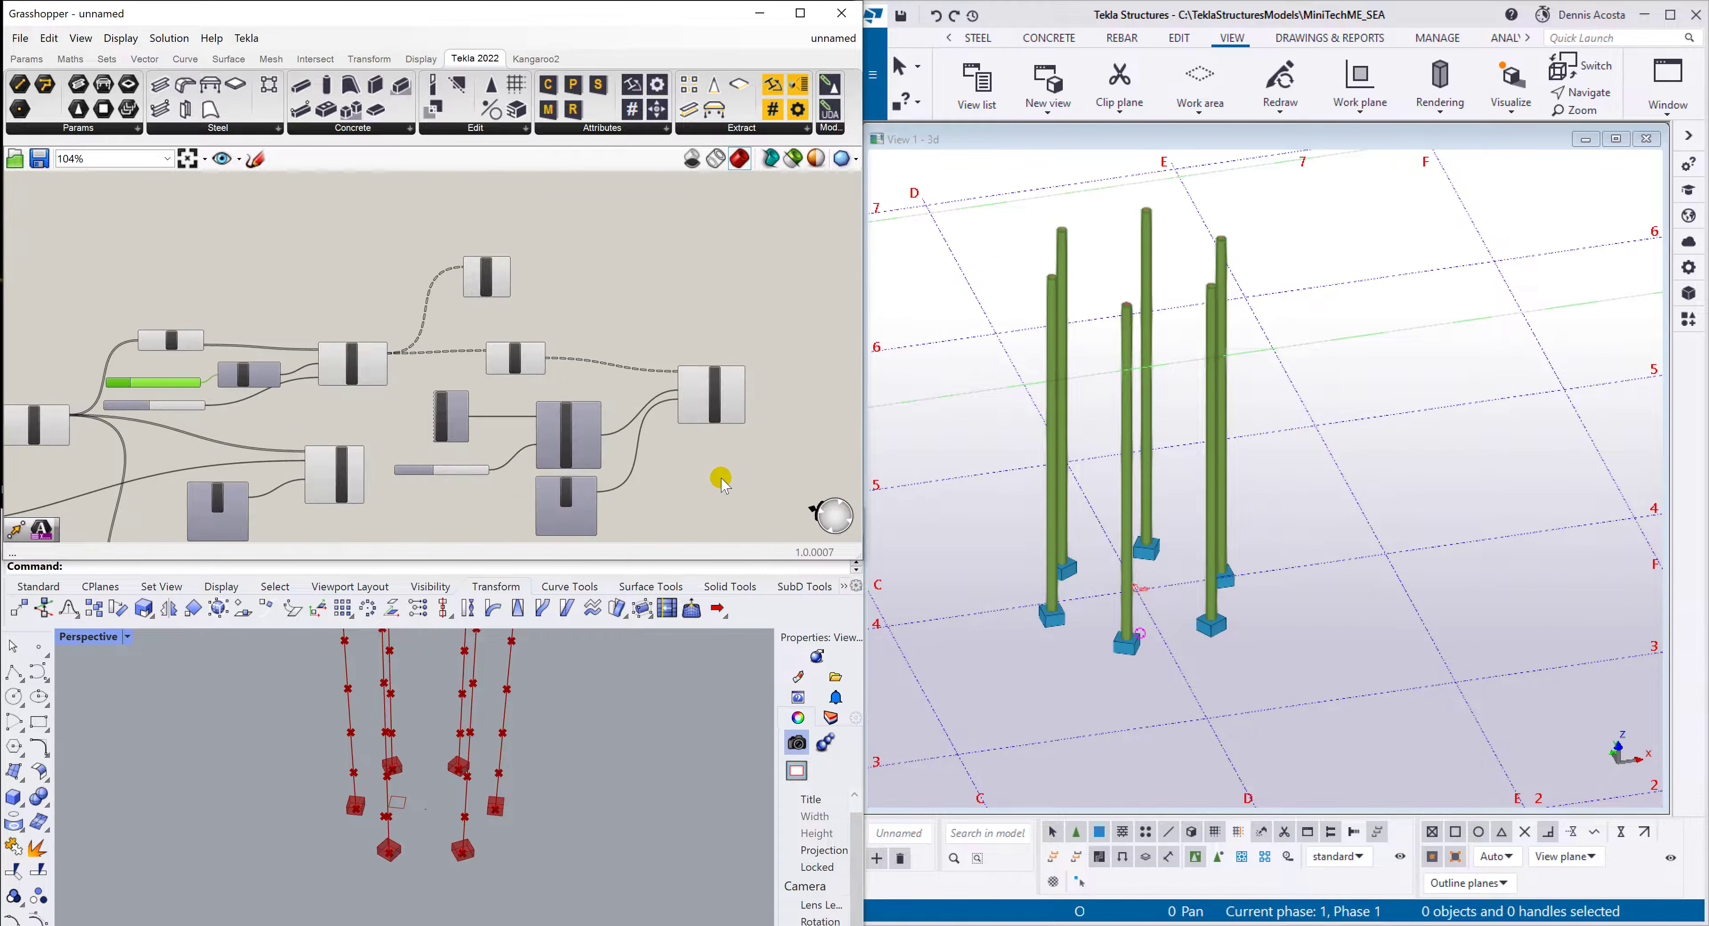
right_click_drag(652, 484, 641, 450)
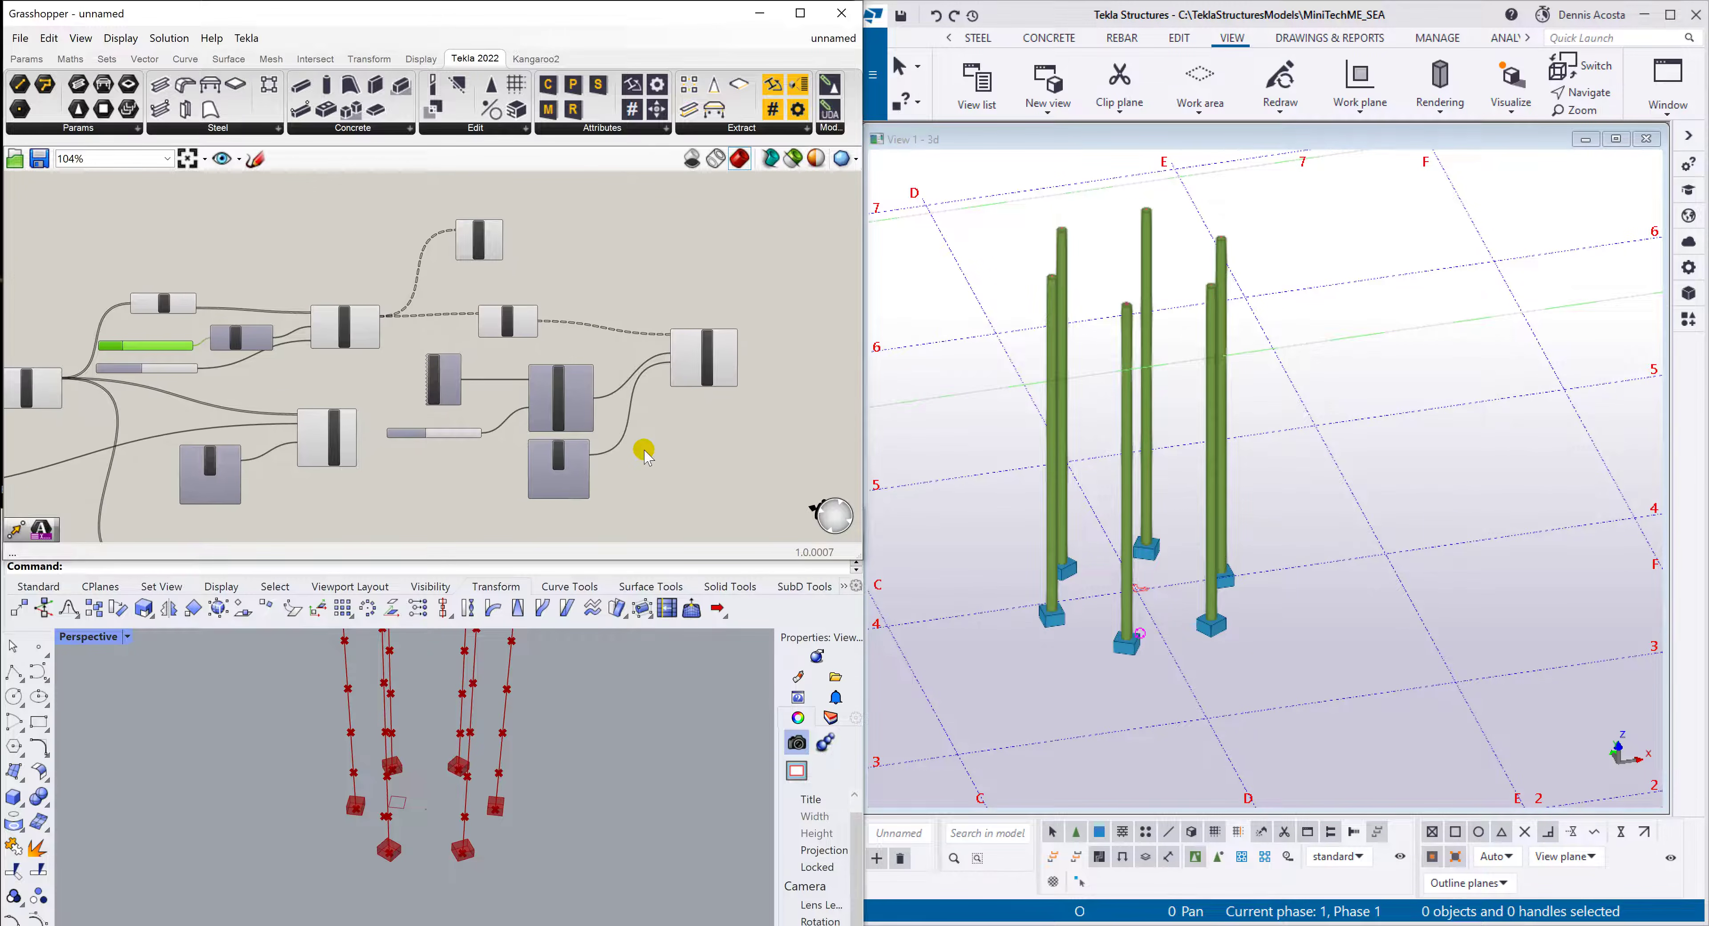
scroll(591, 366, "up", 2)
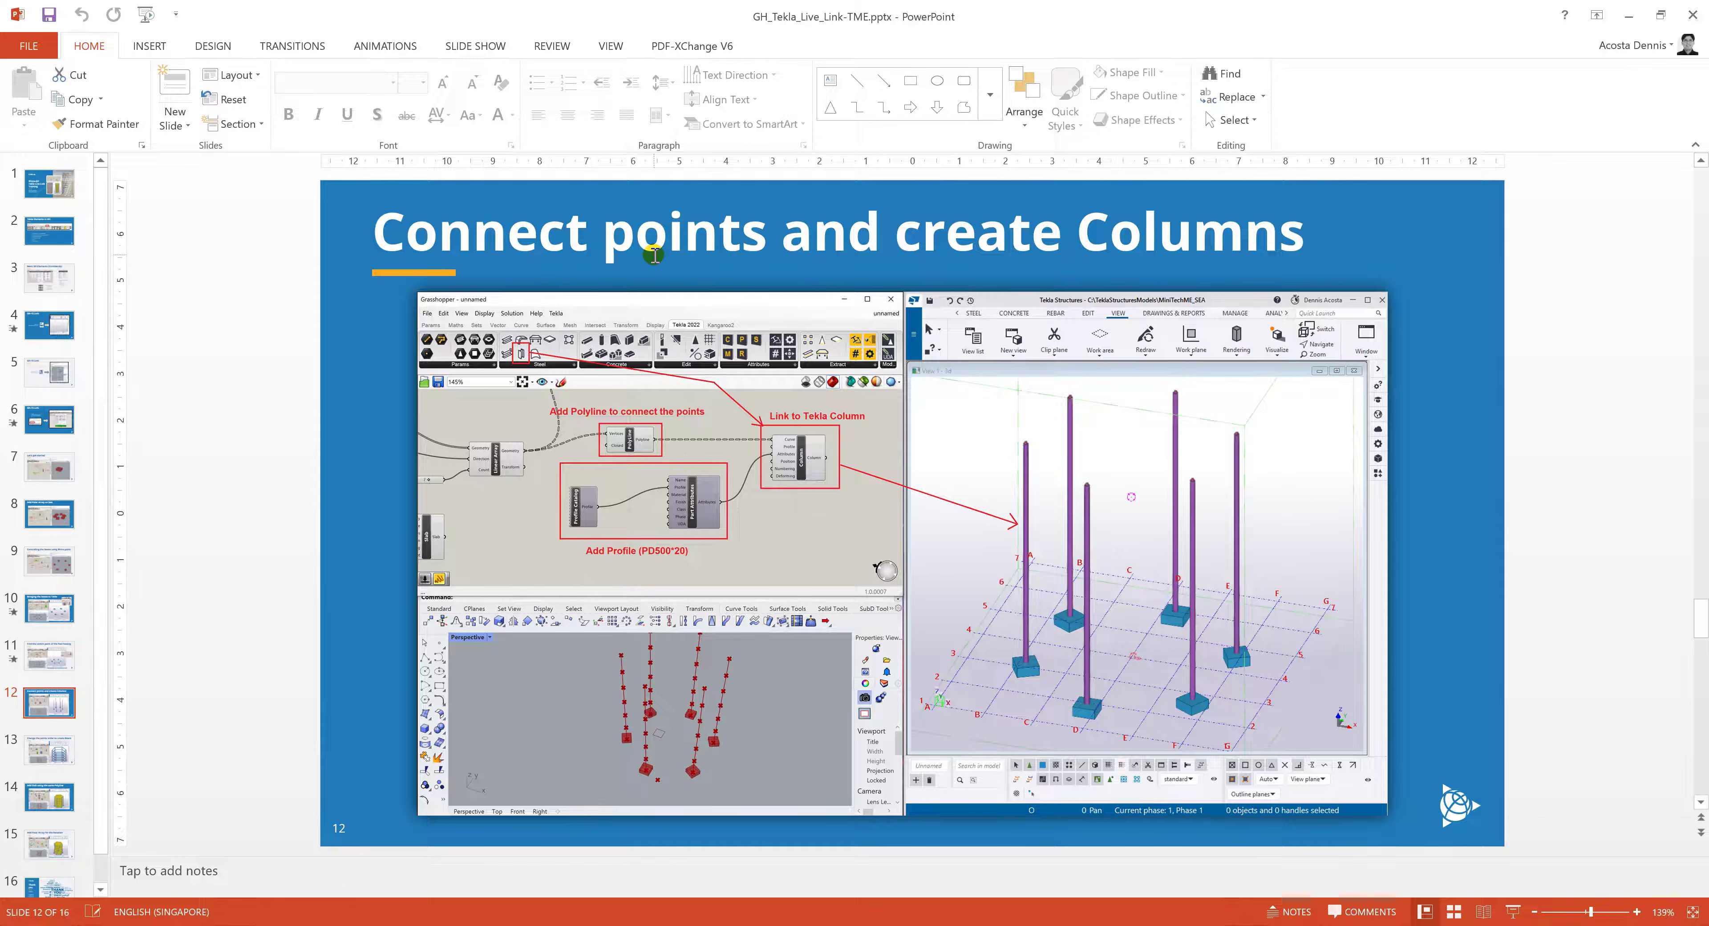
left_click(50, 750)
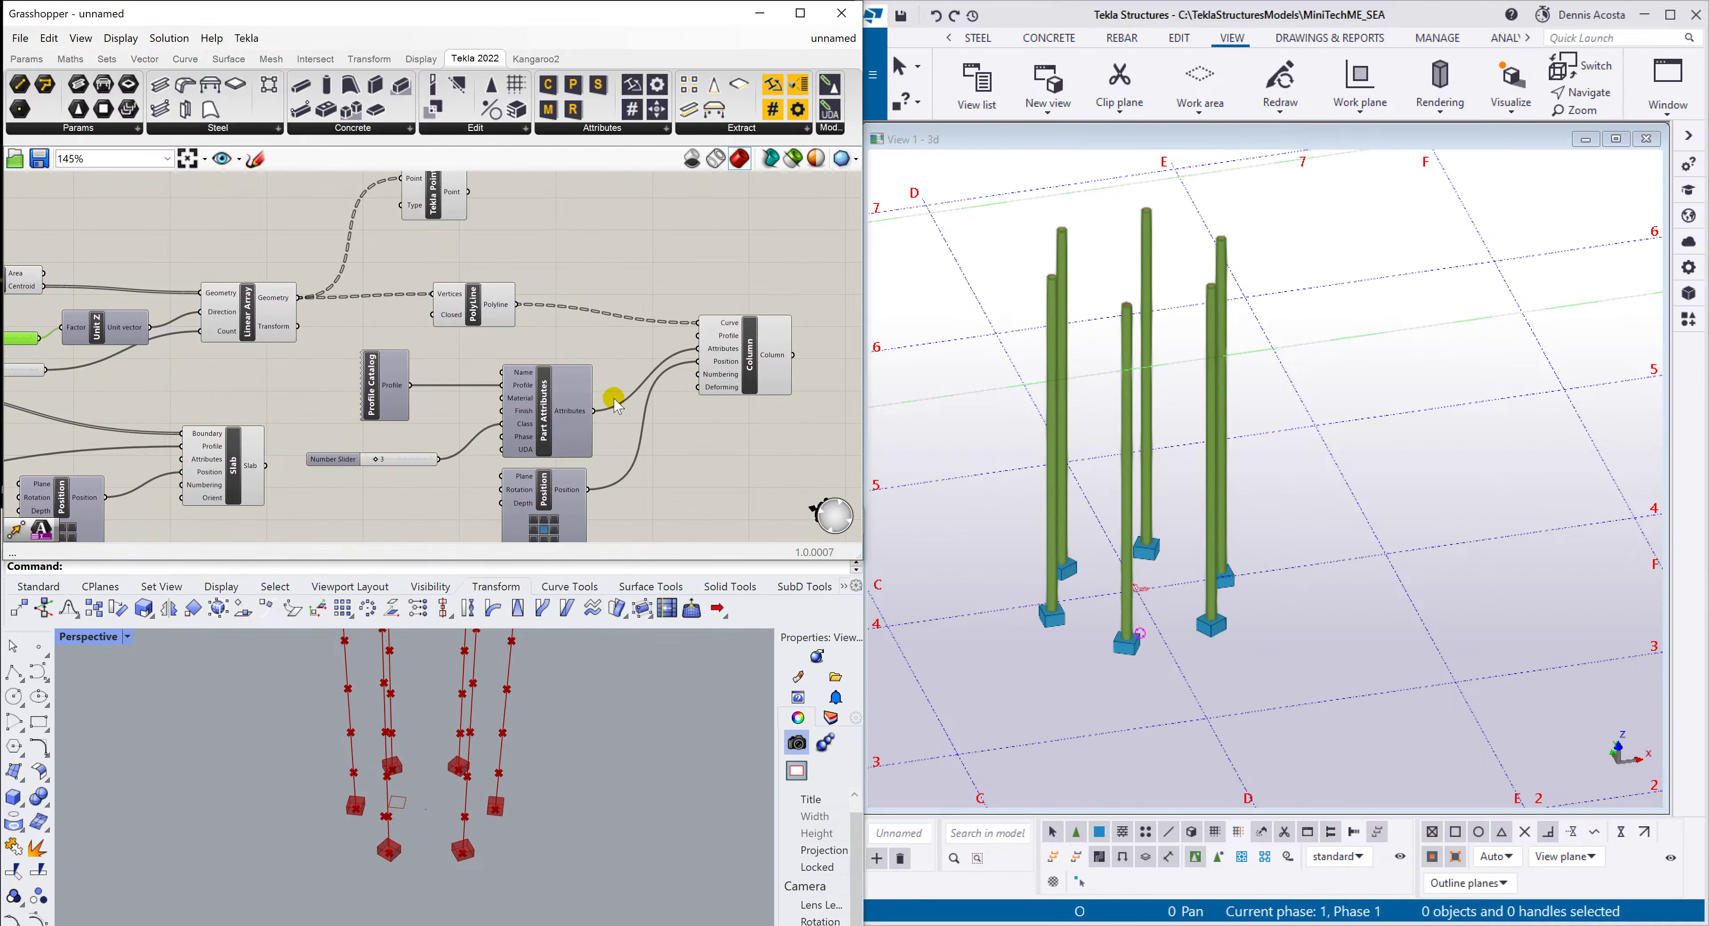
Move the PolyLine, Profile Catalog, Class slider, Part Attributes, Position and Column components together, farther from the Linear Array
scroll(569, 499, "up", 2)
right_click_drag(579, 467, 603, 334)
scroll(603, 341, "up", 1)
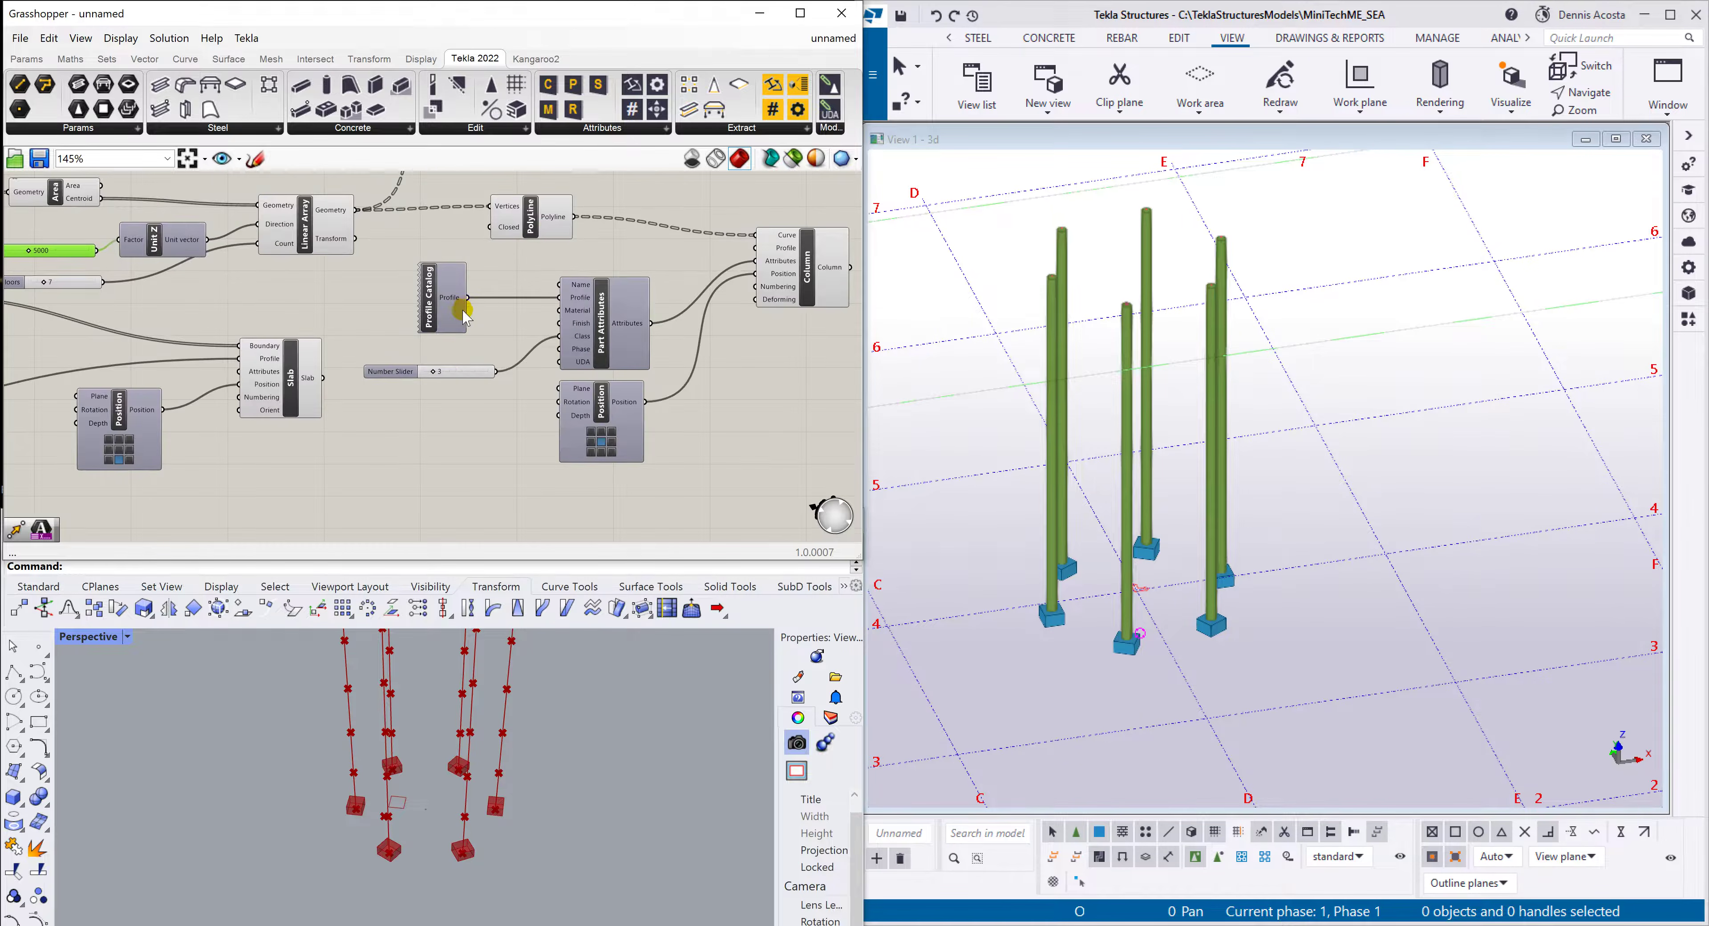
left_click(523, 232)
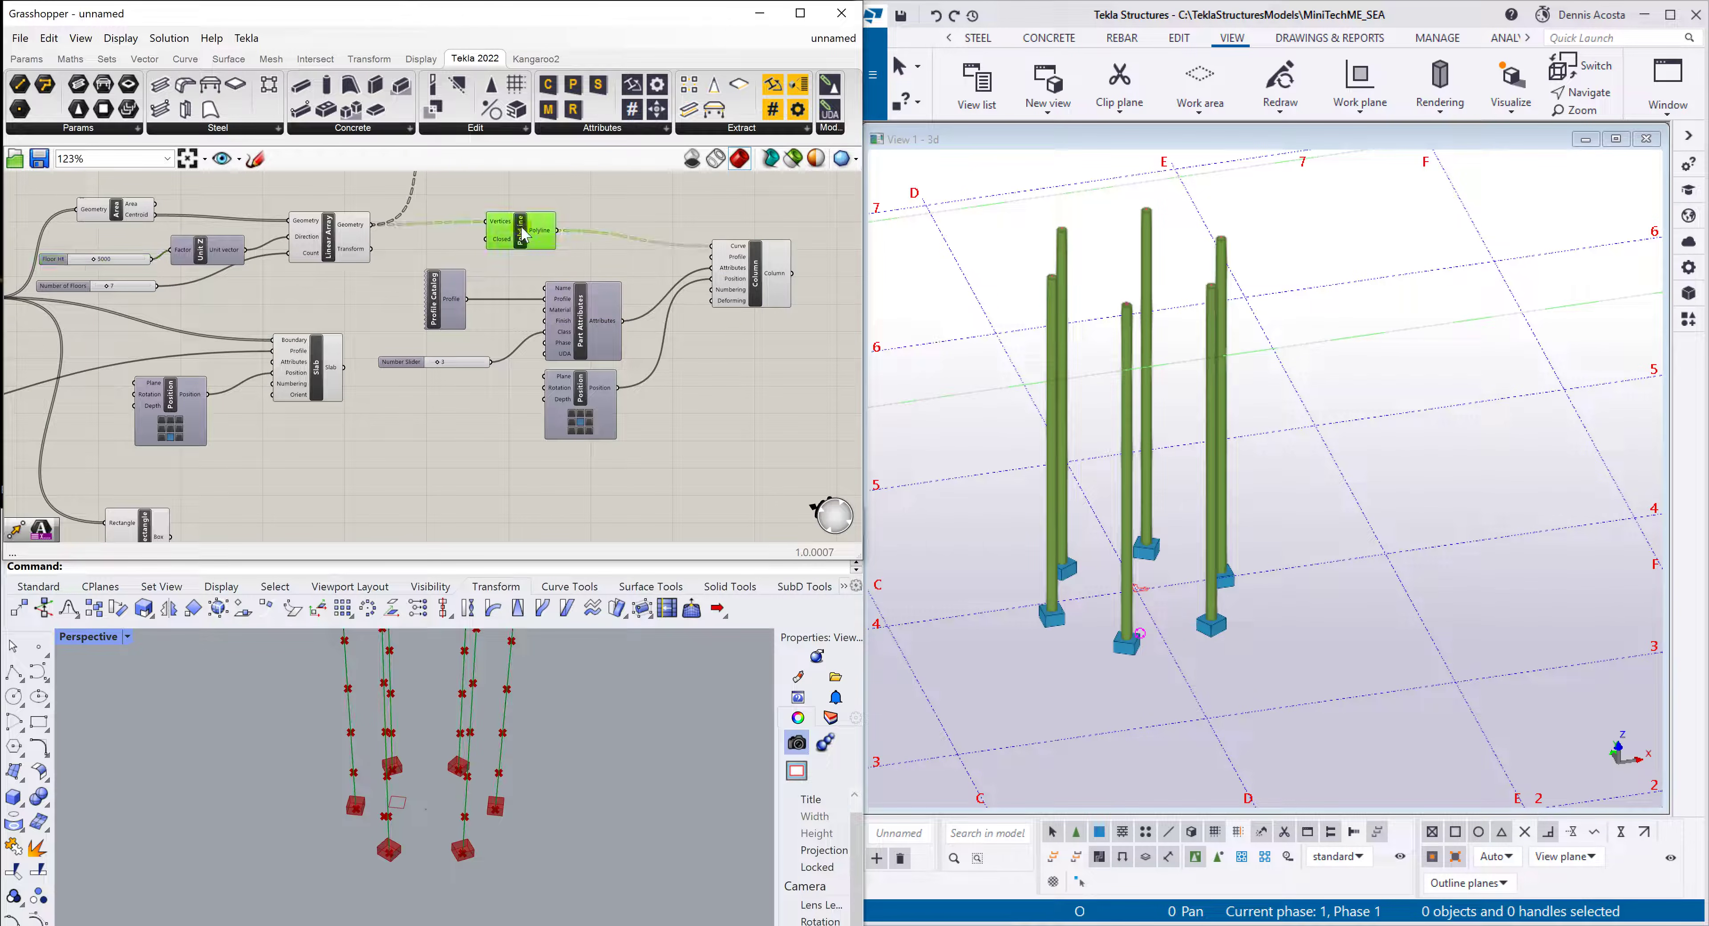
left_click_drag(792, 198, 432, 464)
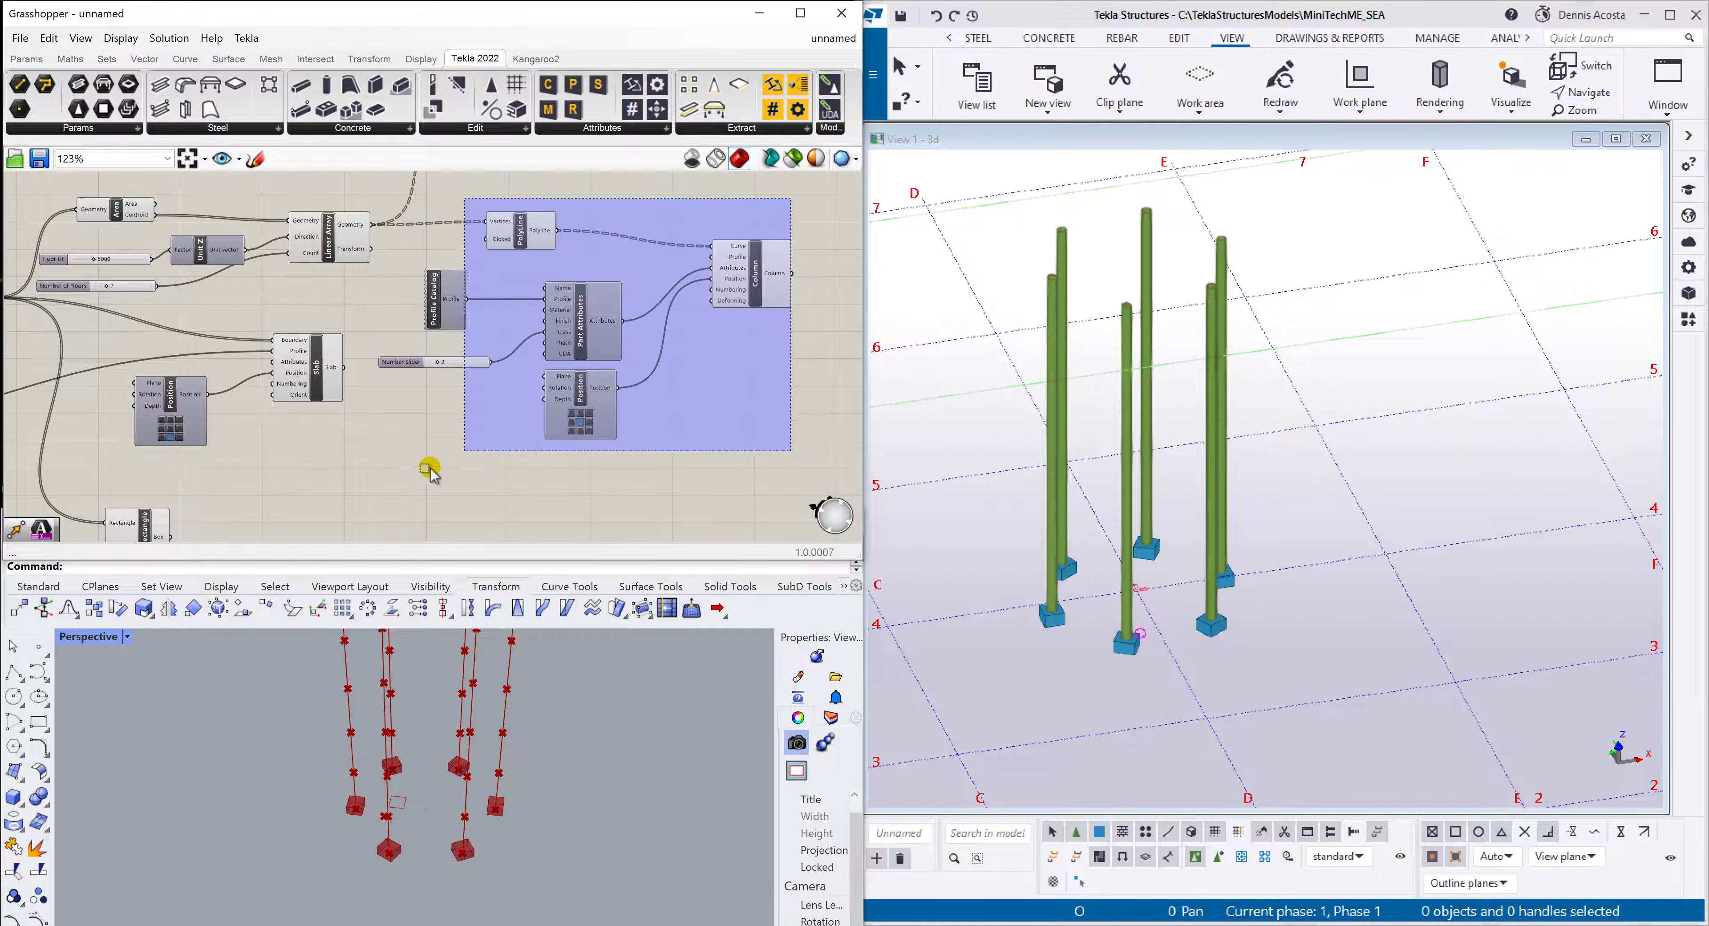
left_click_drag(438, 331, 580, 273)
scroll(444, 417, "down", 4)
scroll(449, 310, "up", 4)
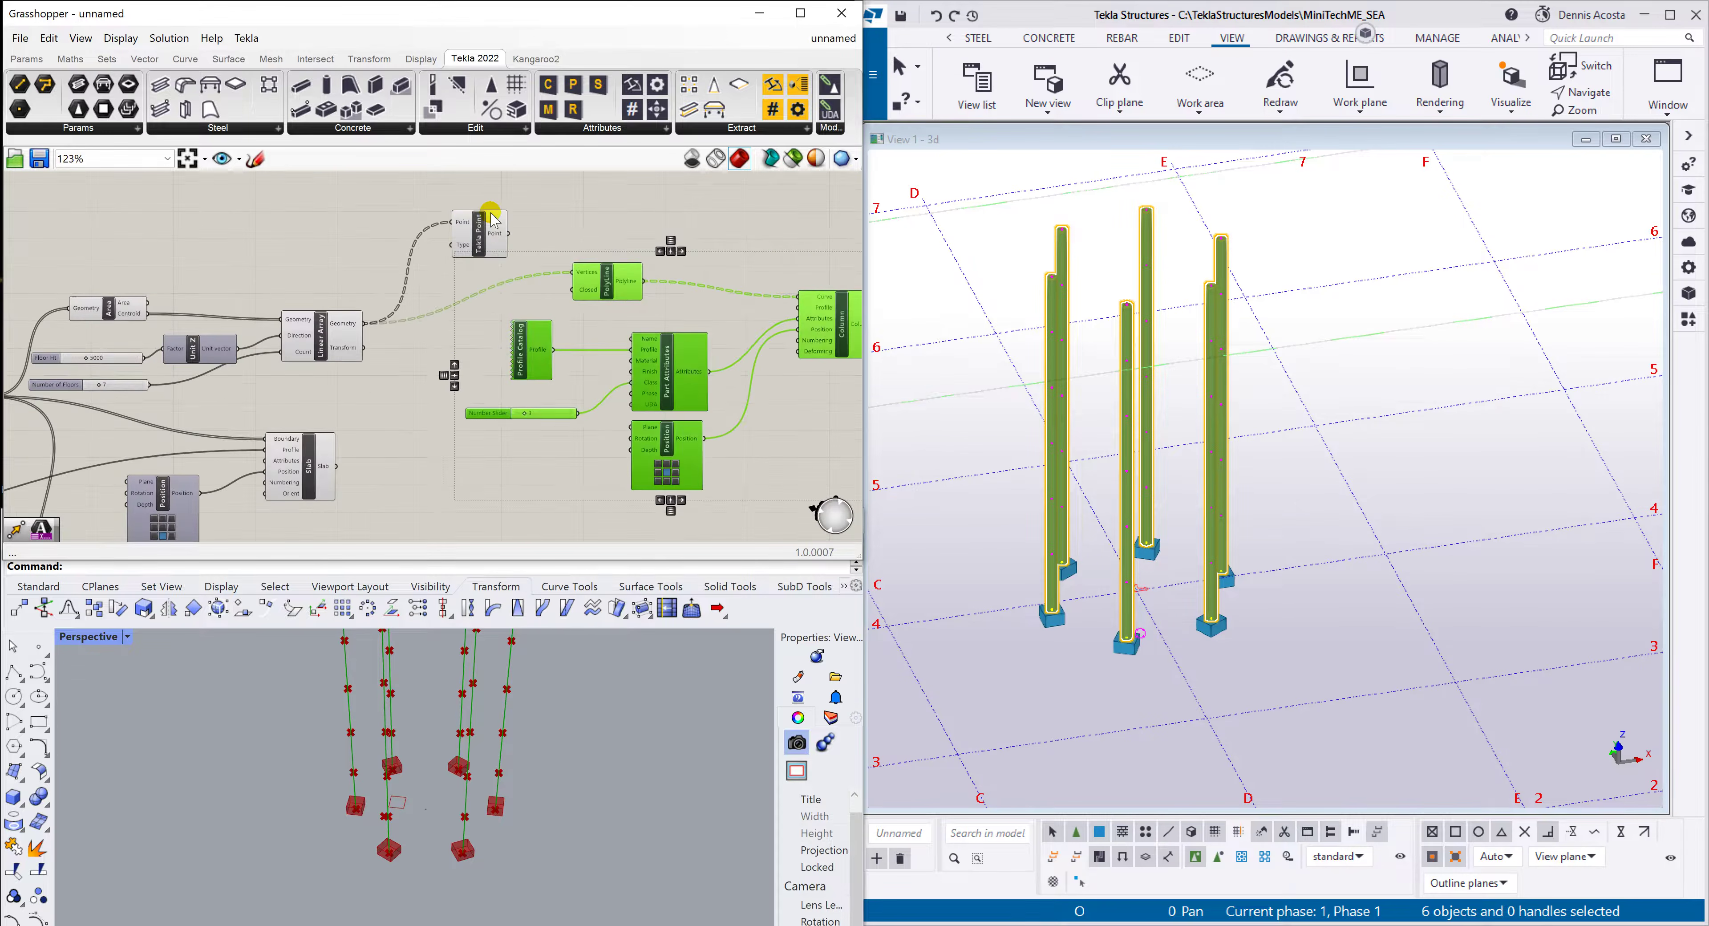
Delete the Tekla Point component connected to the Linear Array's Geometry output
left_click(488, 217)
scroll(487, 223, "up", 1)
scroll(489, 229, "up", 1)
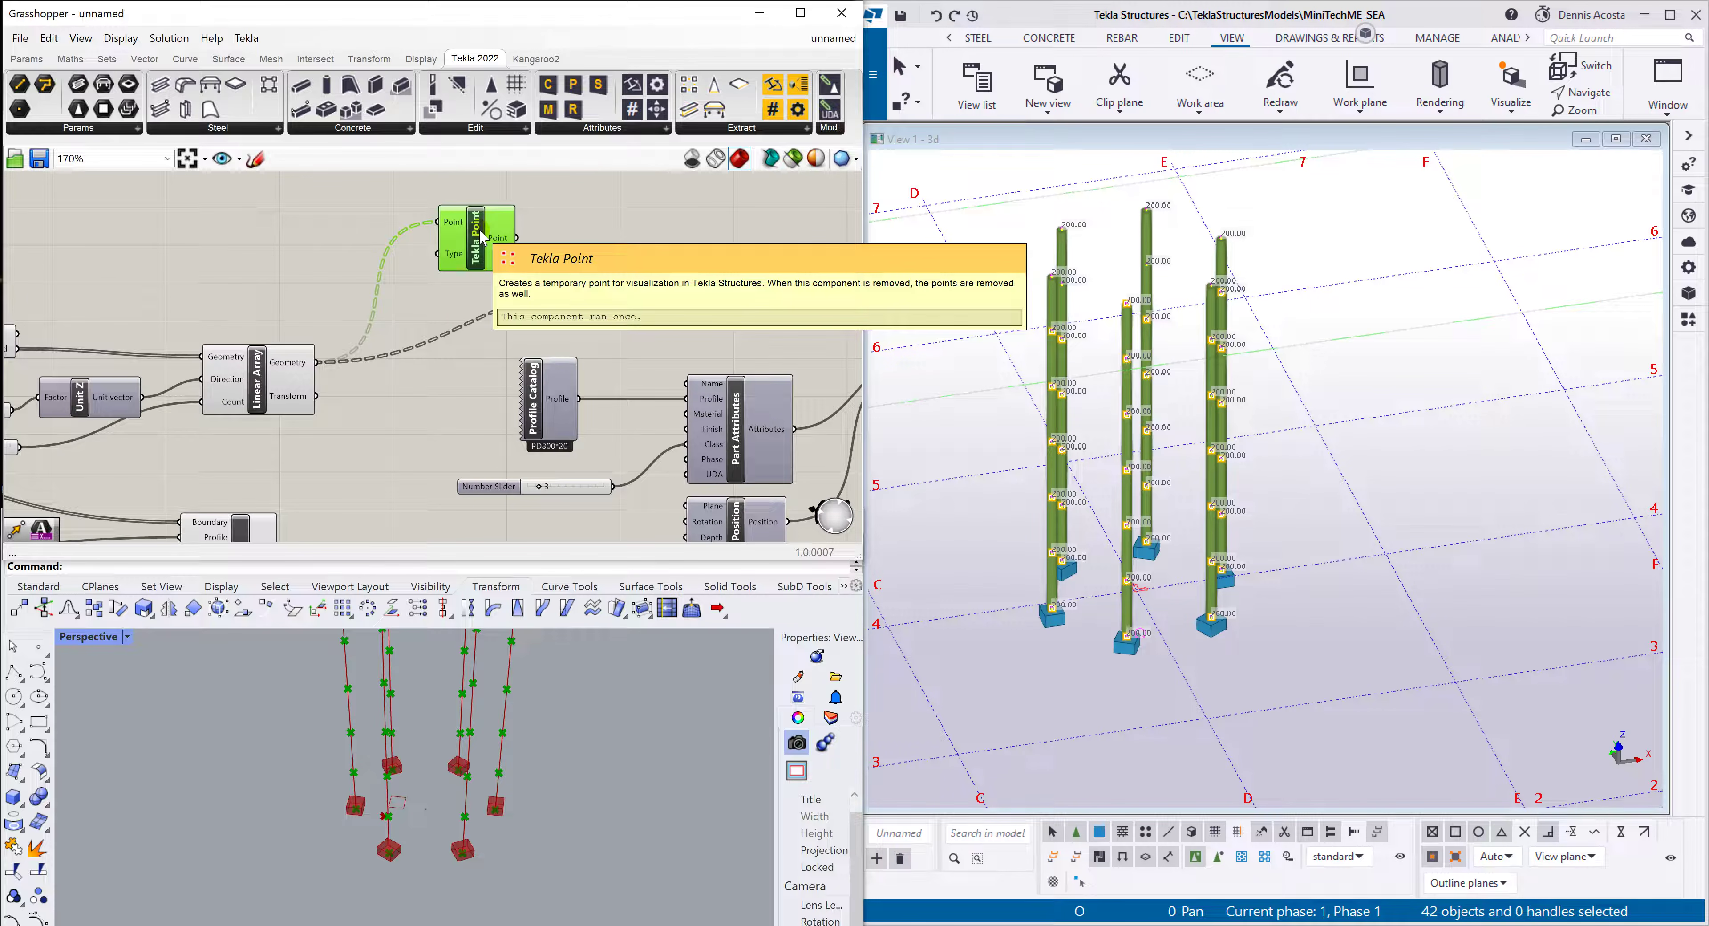
key("Delete")
scroll(438, 369, "down", 2)
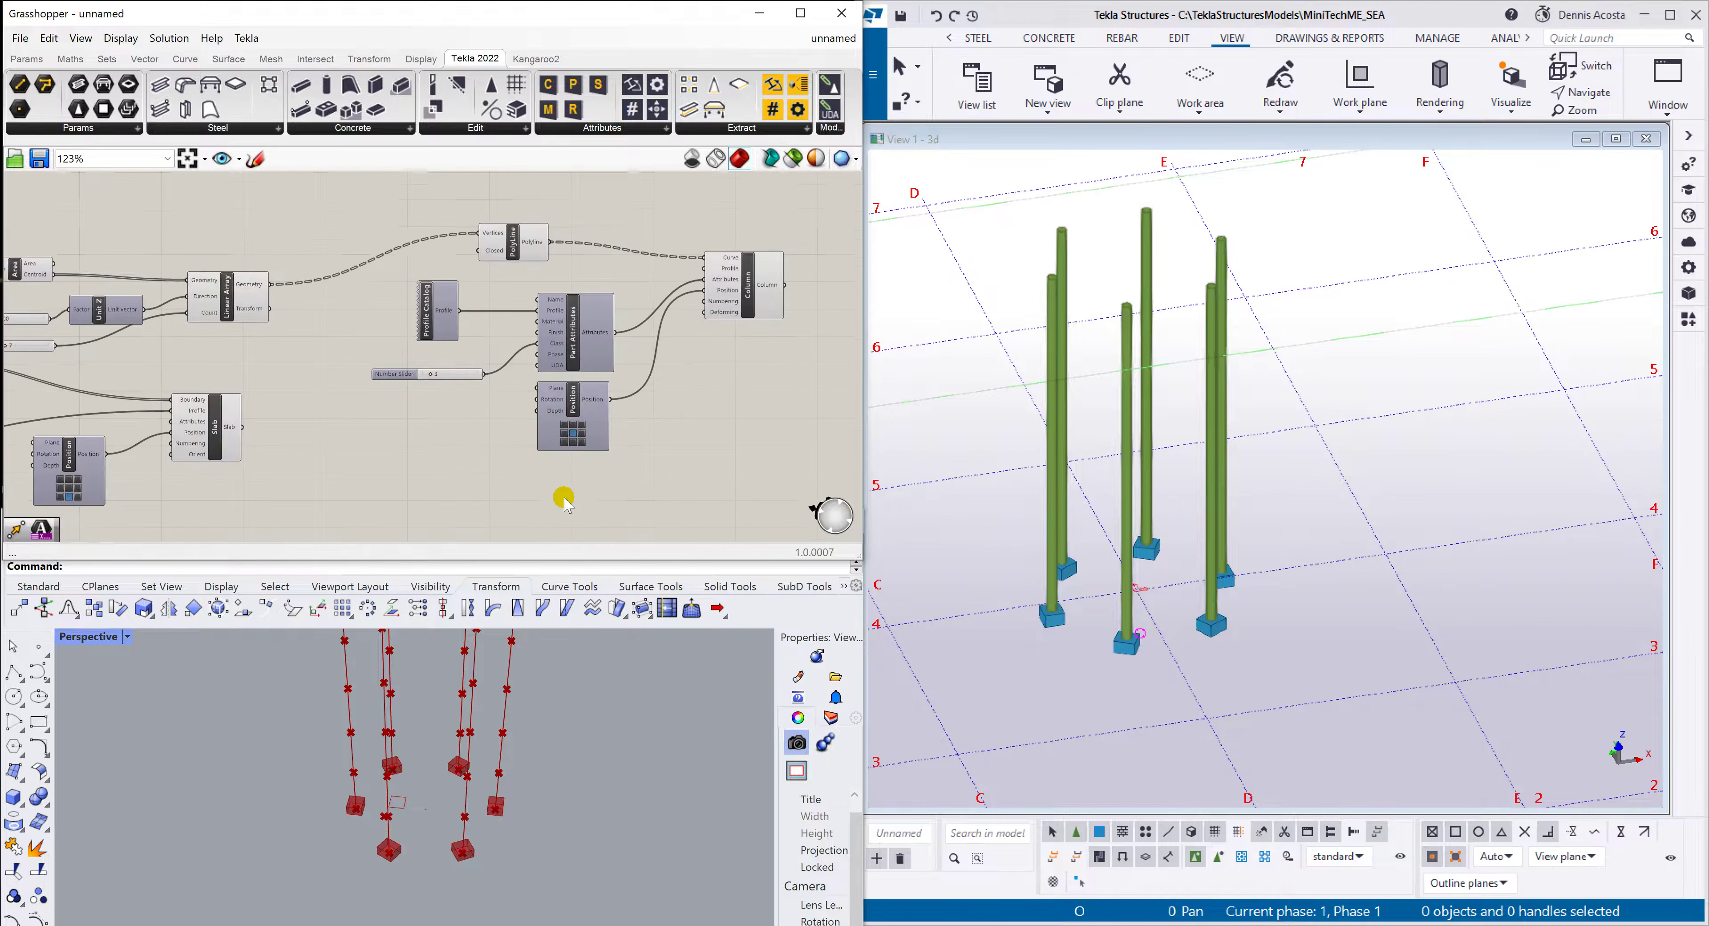
Add a Flip Matrix component below the column group and connect the Linear Array's Geometry output to its Data input
right_click_drag(564, 498, 565, 437)
double_click(398, 468)
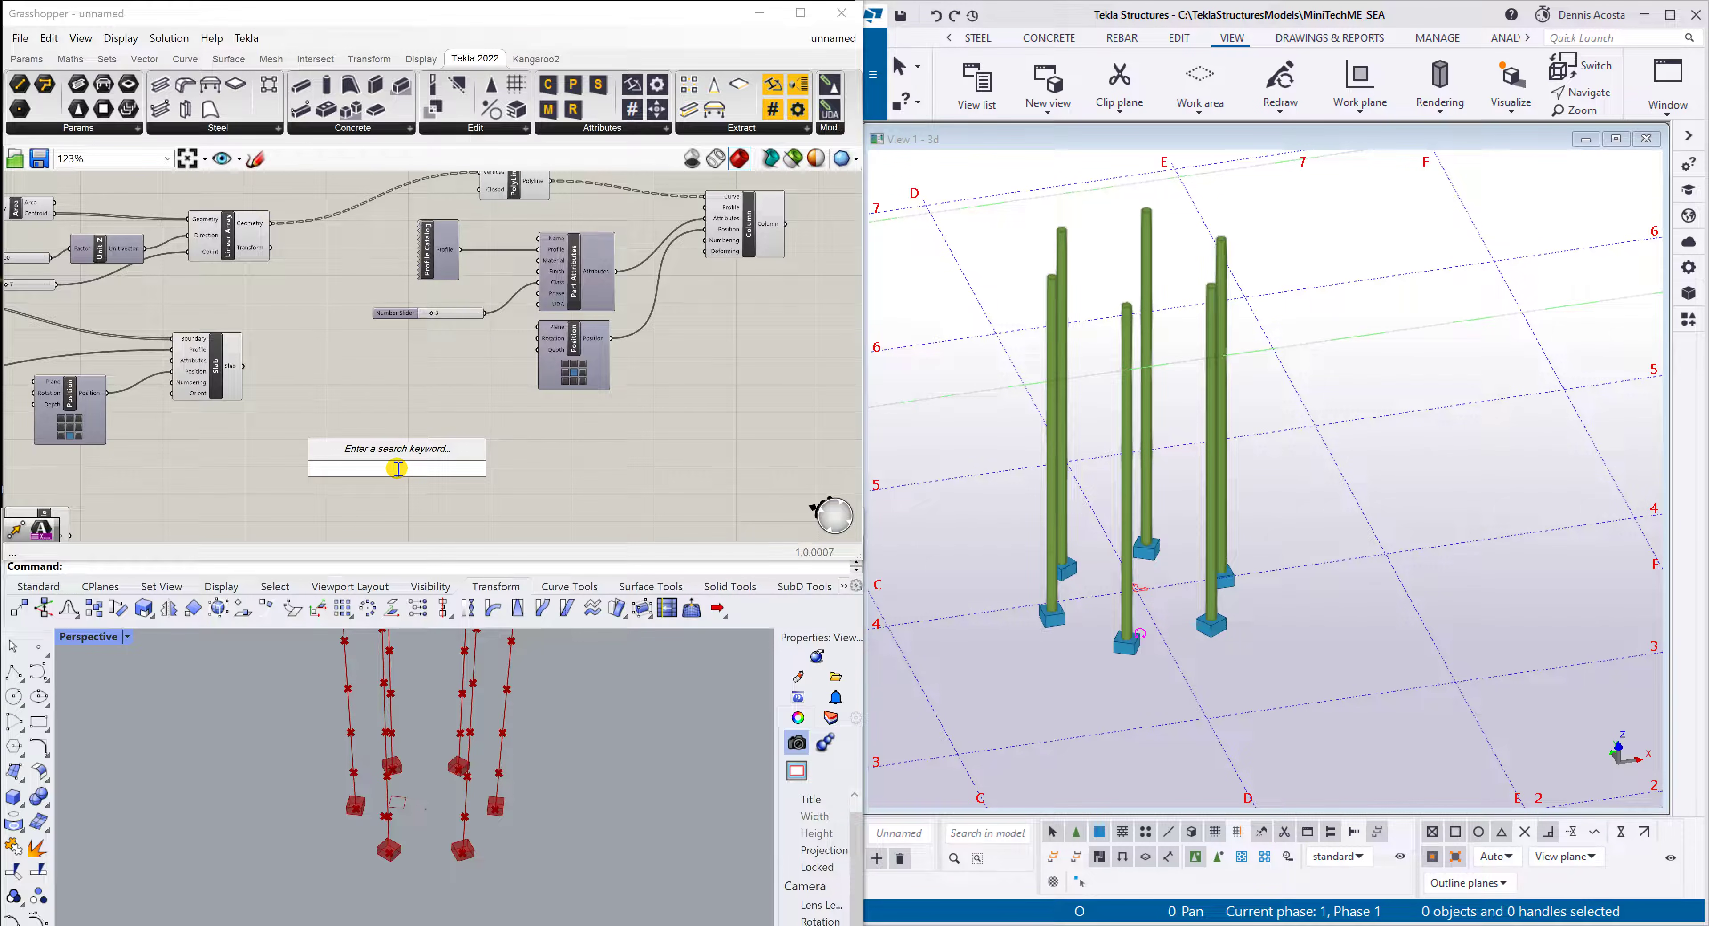
type("p")
key("BackSpace")
type("flip")
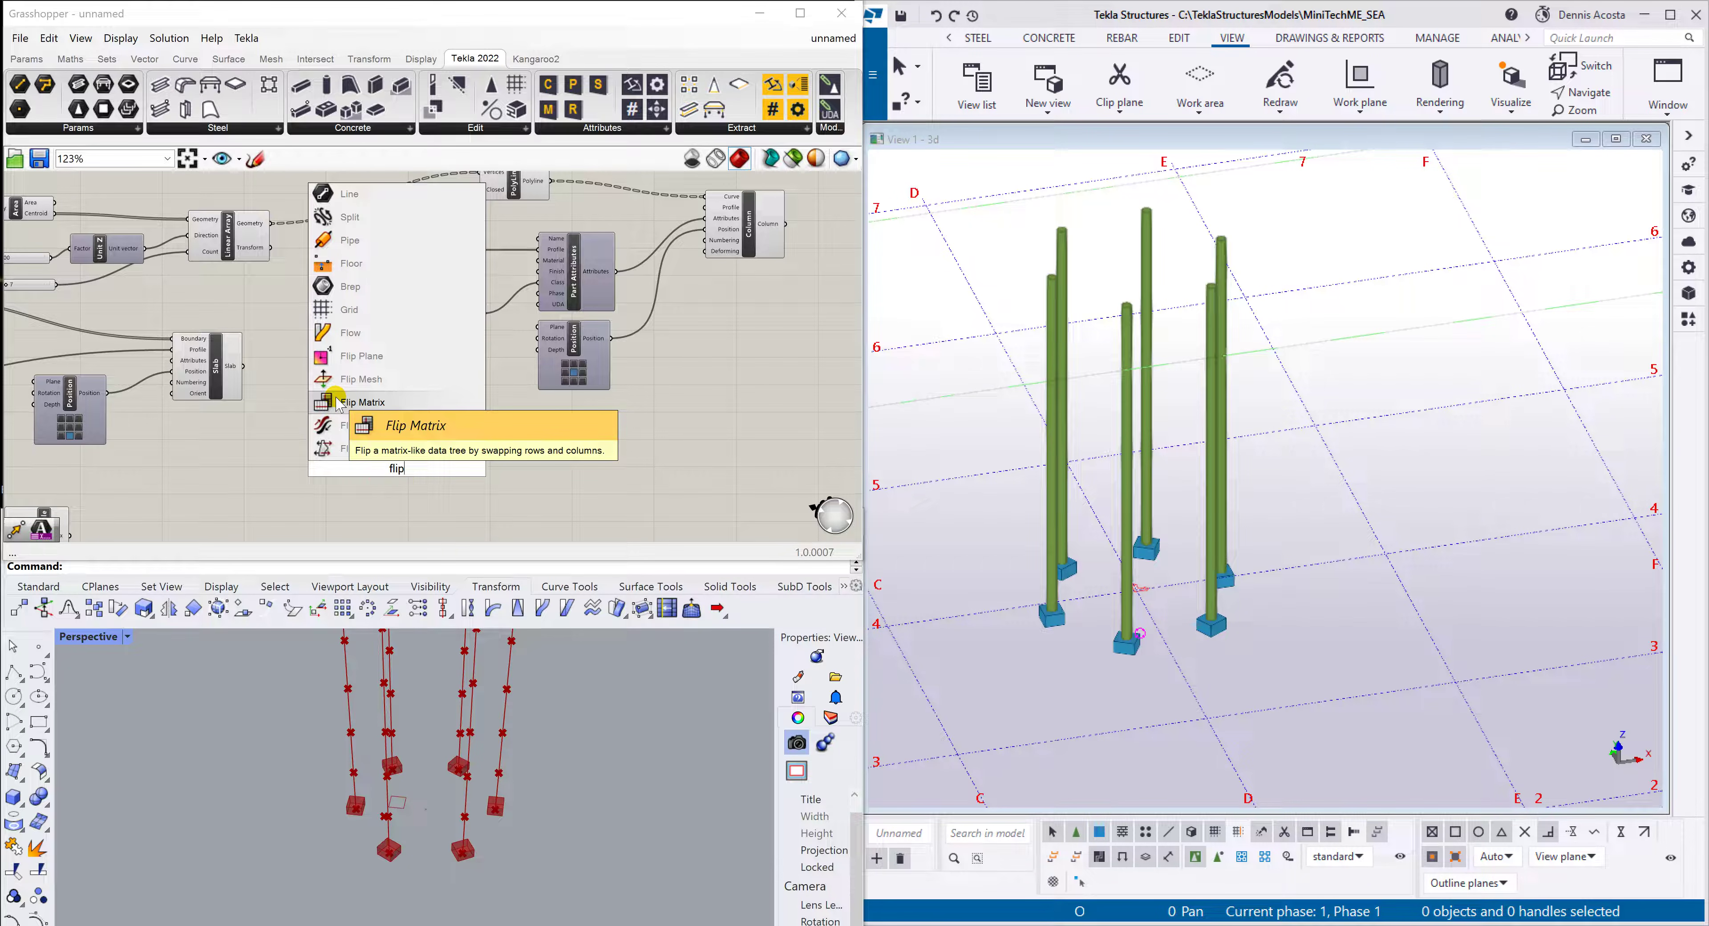
left_click(359, 402)
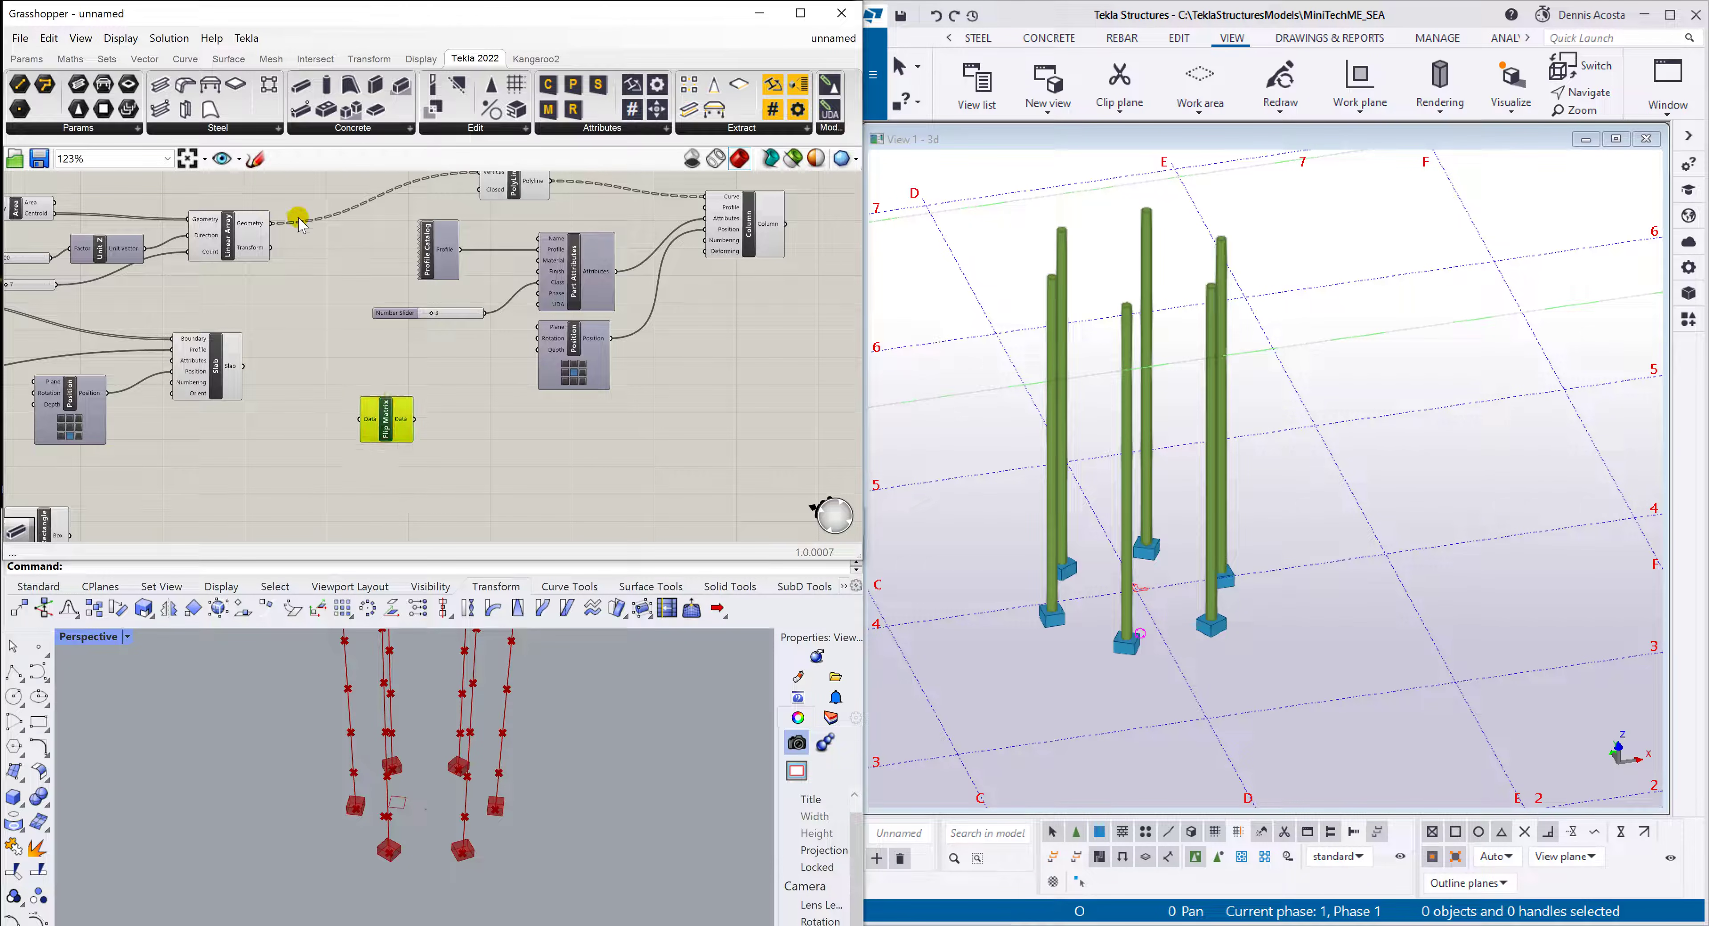
left_click_drag(272, 223, 370, 421)
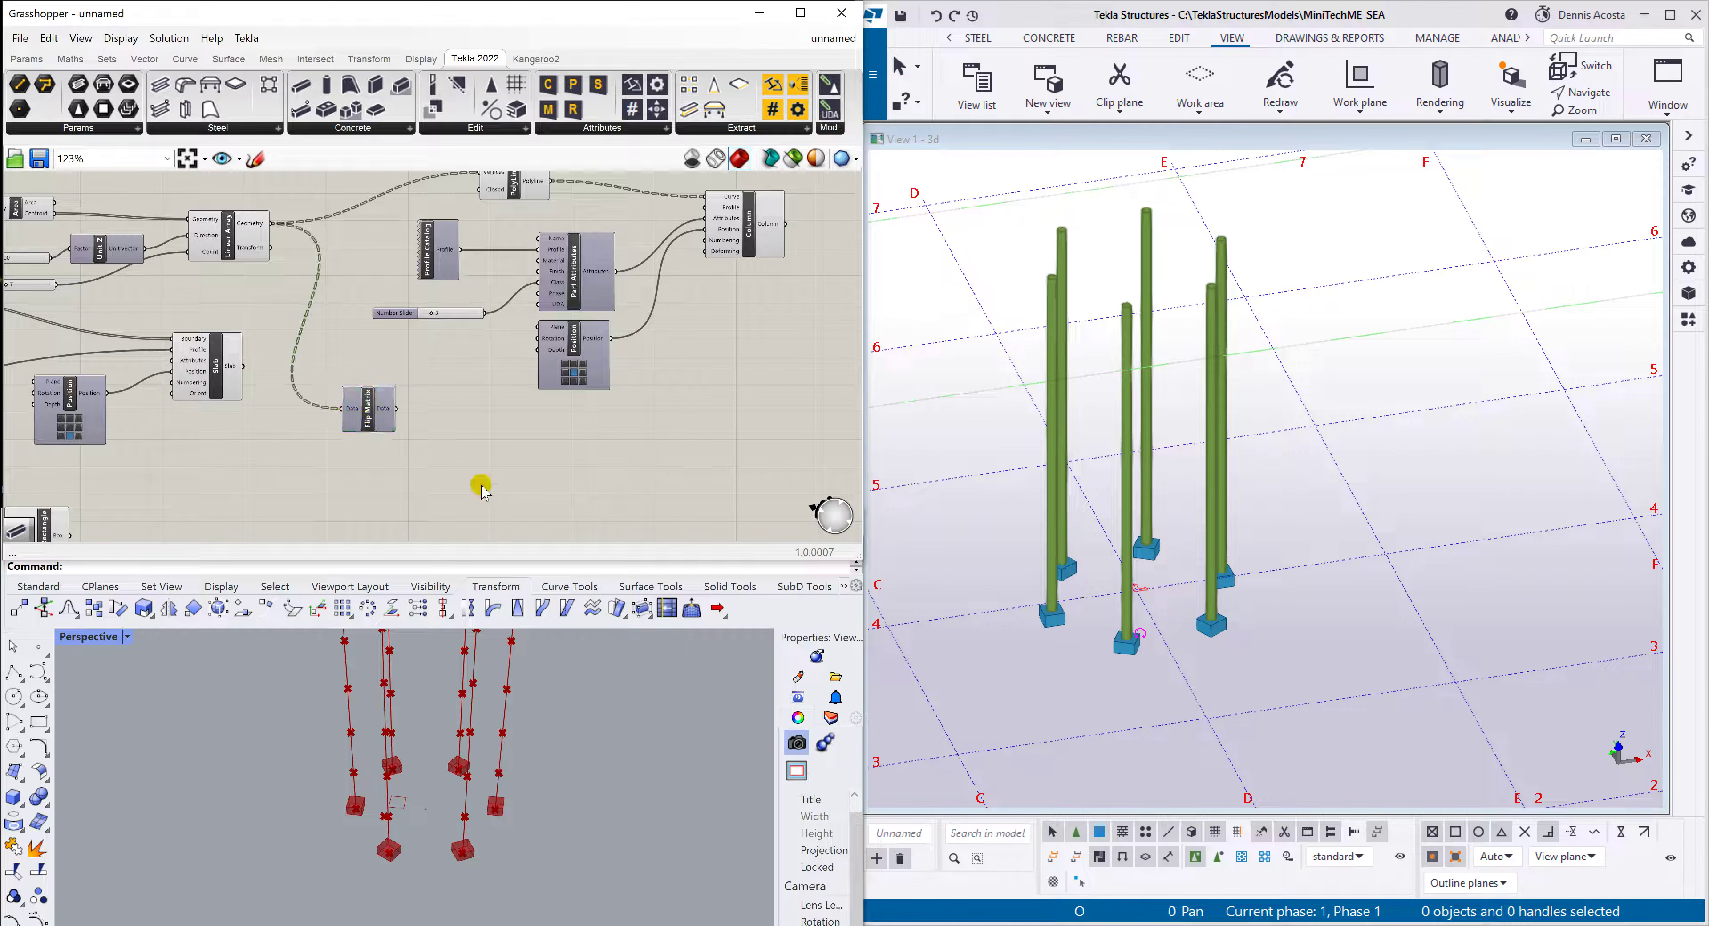
Add a second PolyLine component beside Flip Matrix and connect the Flip Matrix Data output to its Vertices input
double_click(482, 484)
type("poly")
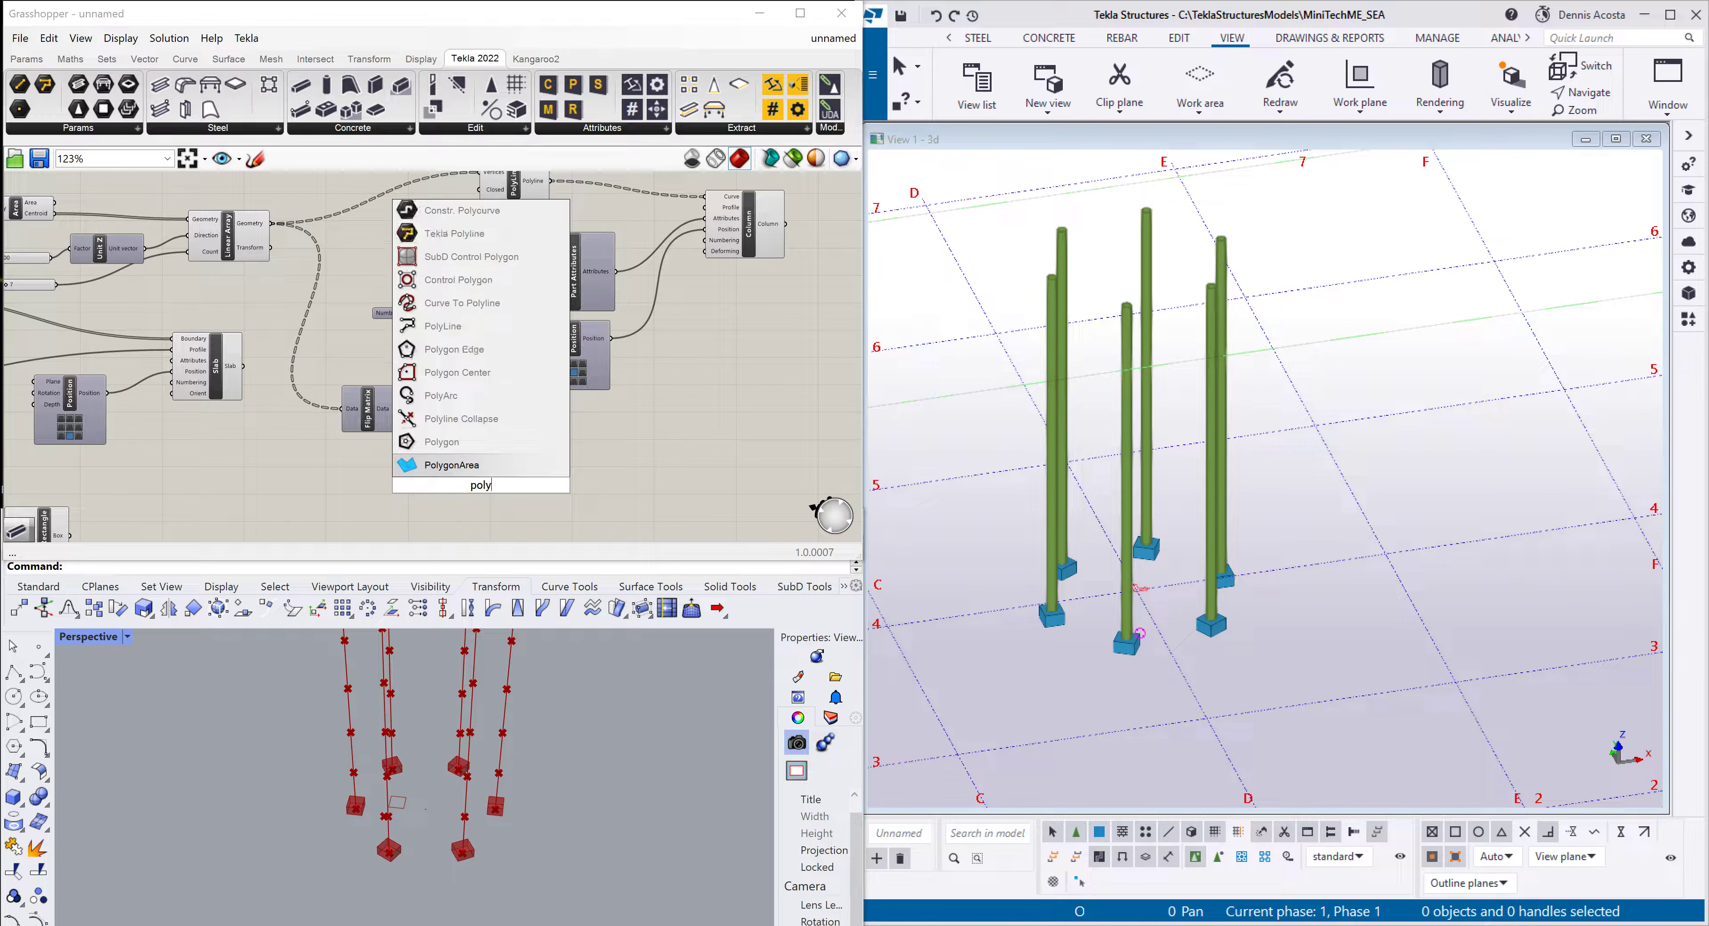
left_click(444, 326)
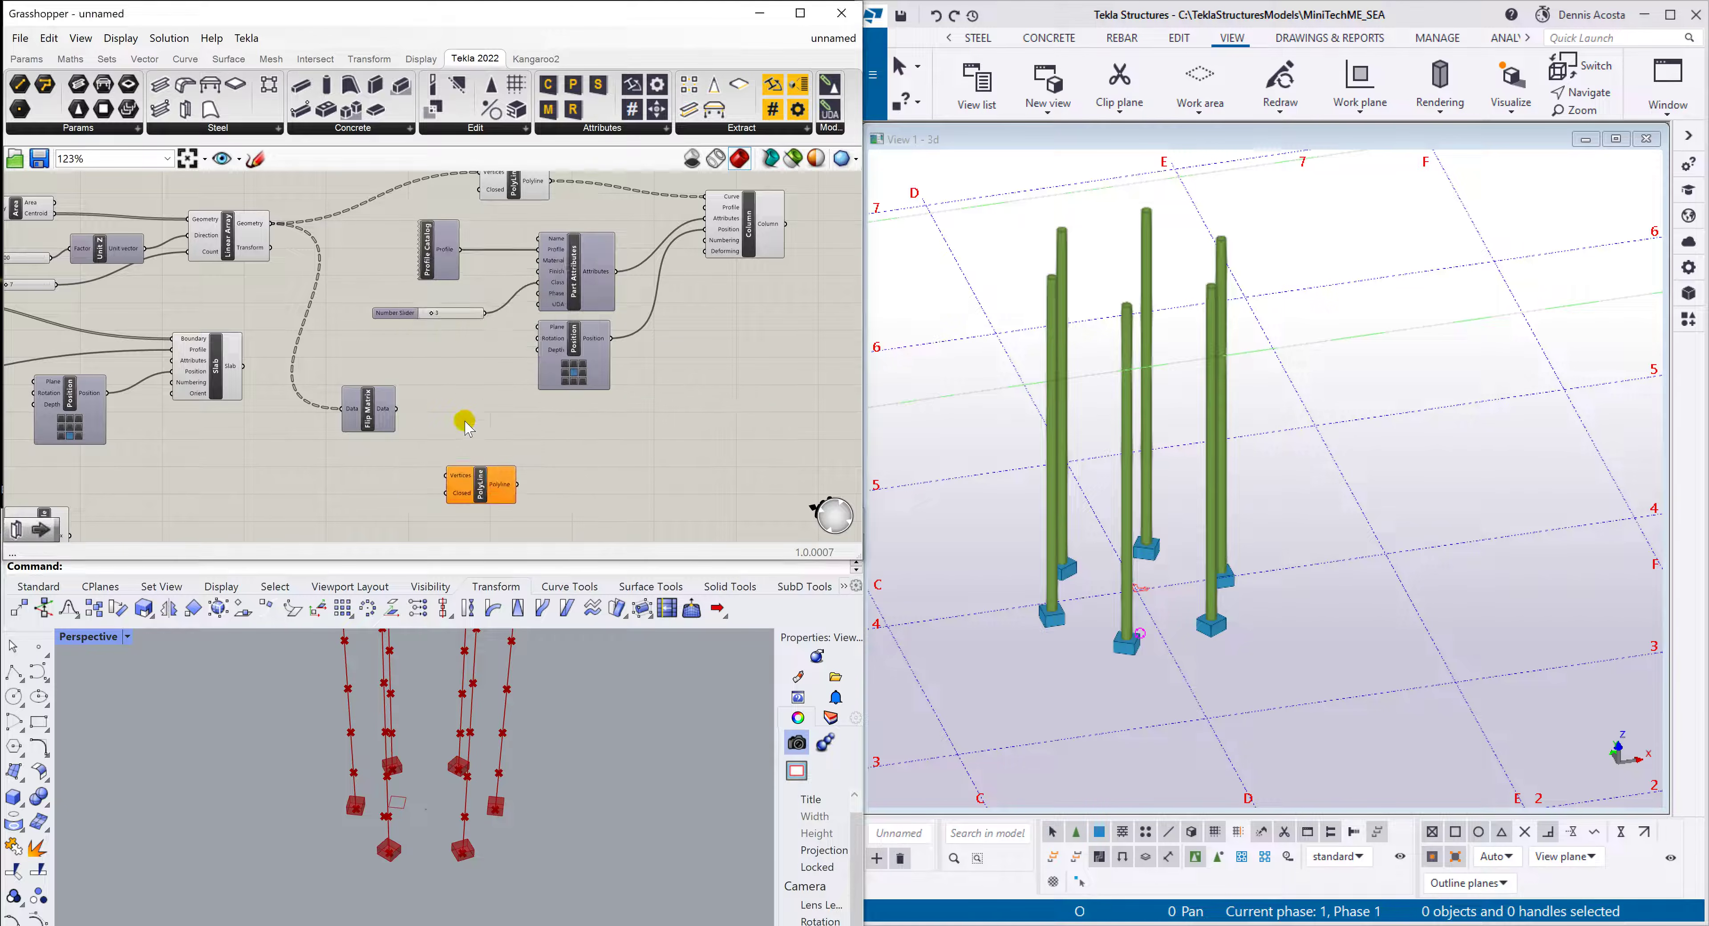
left_click_drag(480, 494, 487, 473)
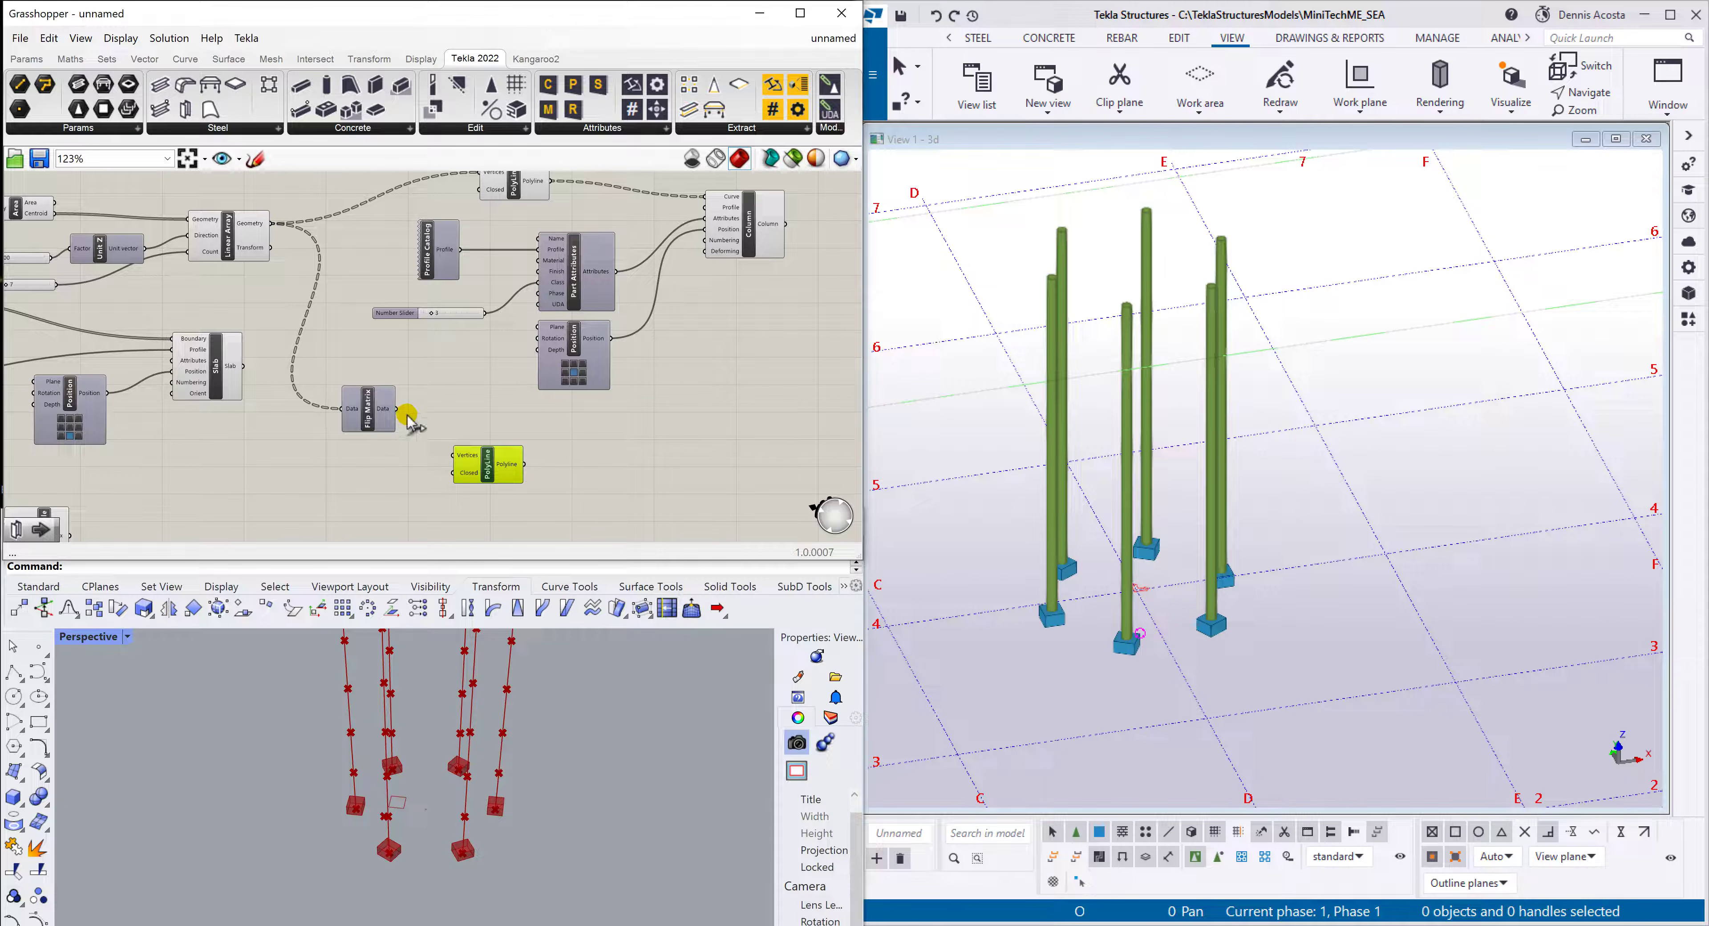
left_click_drag(407, 417, 458, 459)
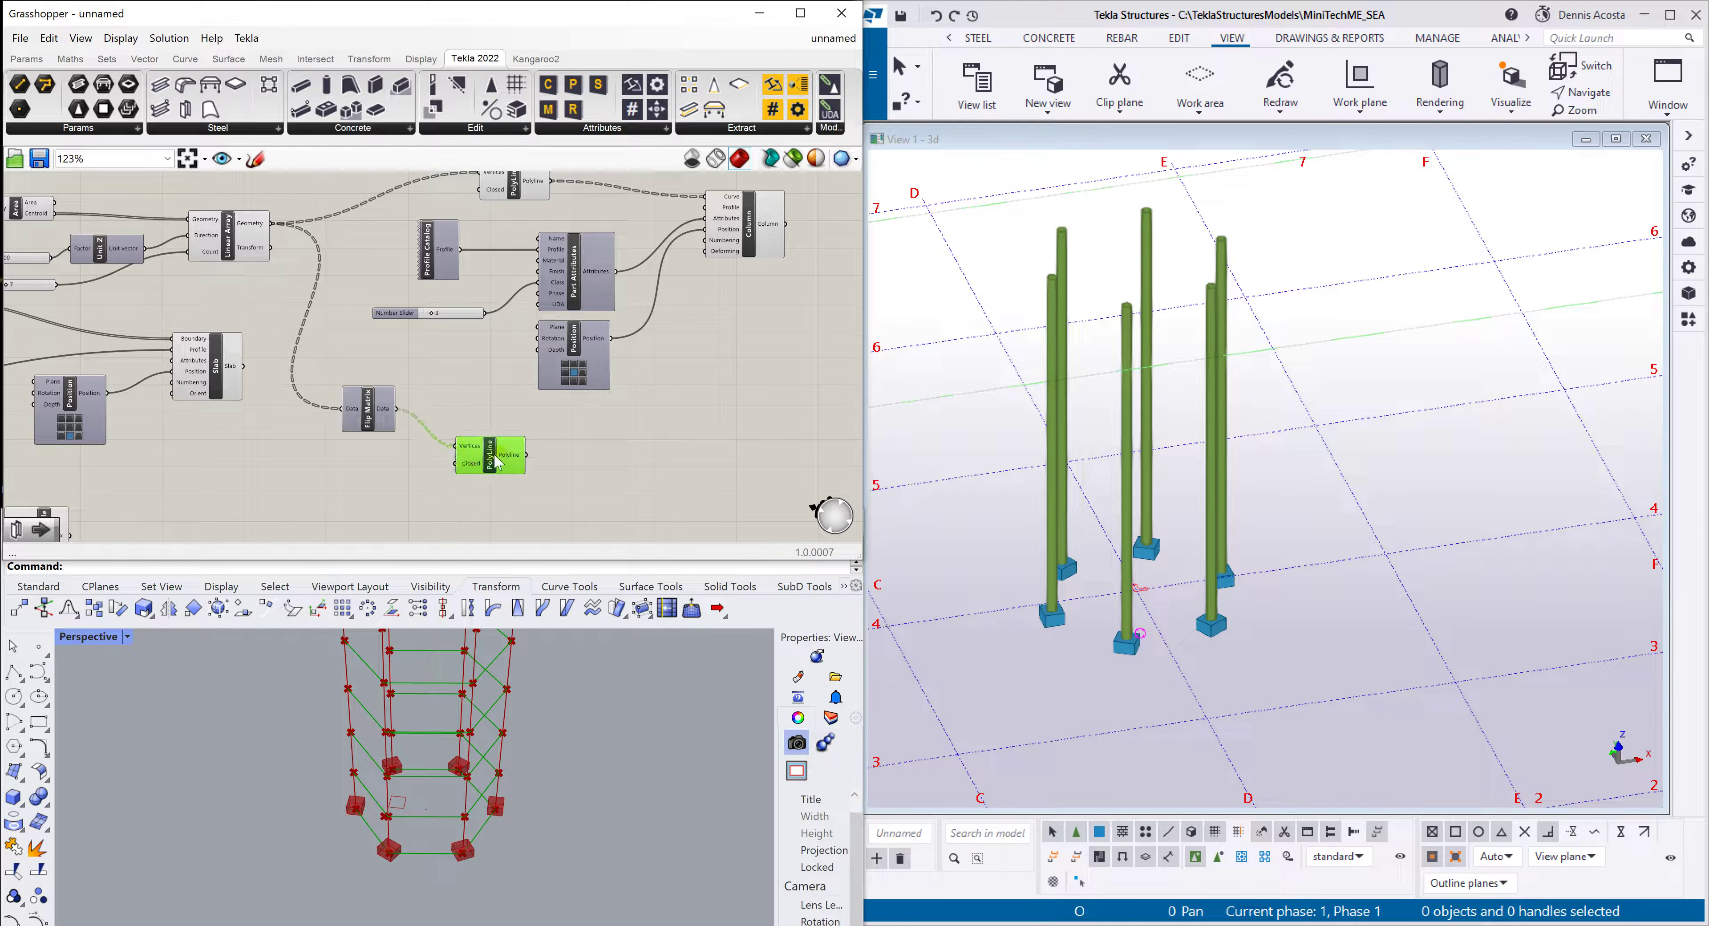
Add a Tekla steel Beam component beyond the new PolyLine component
scroll(504, 467, "down", 1)
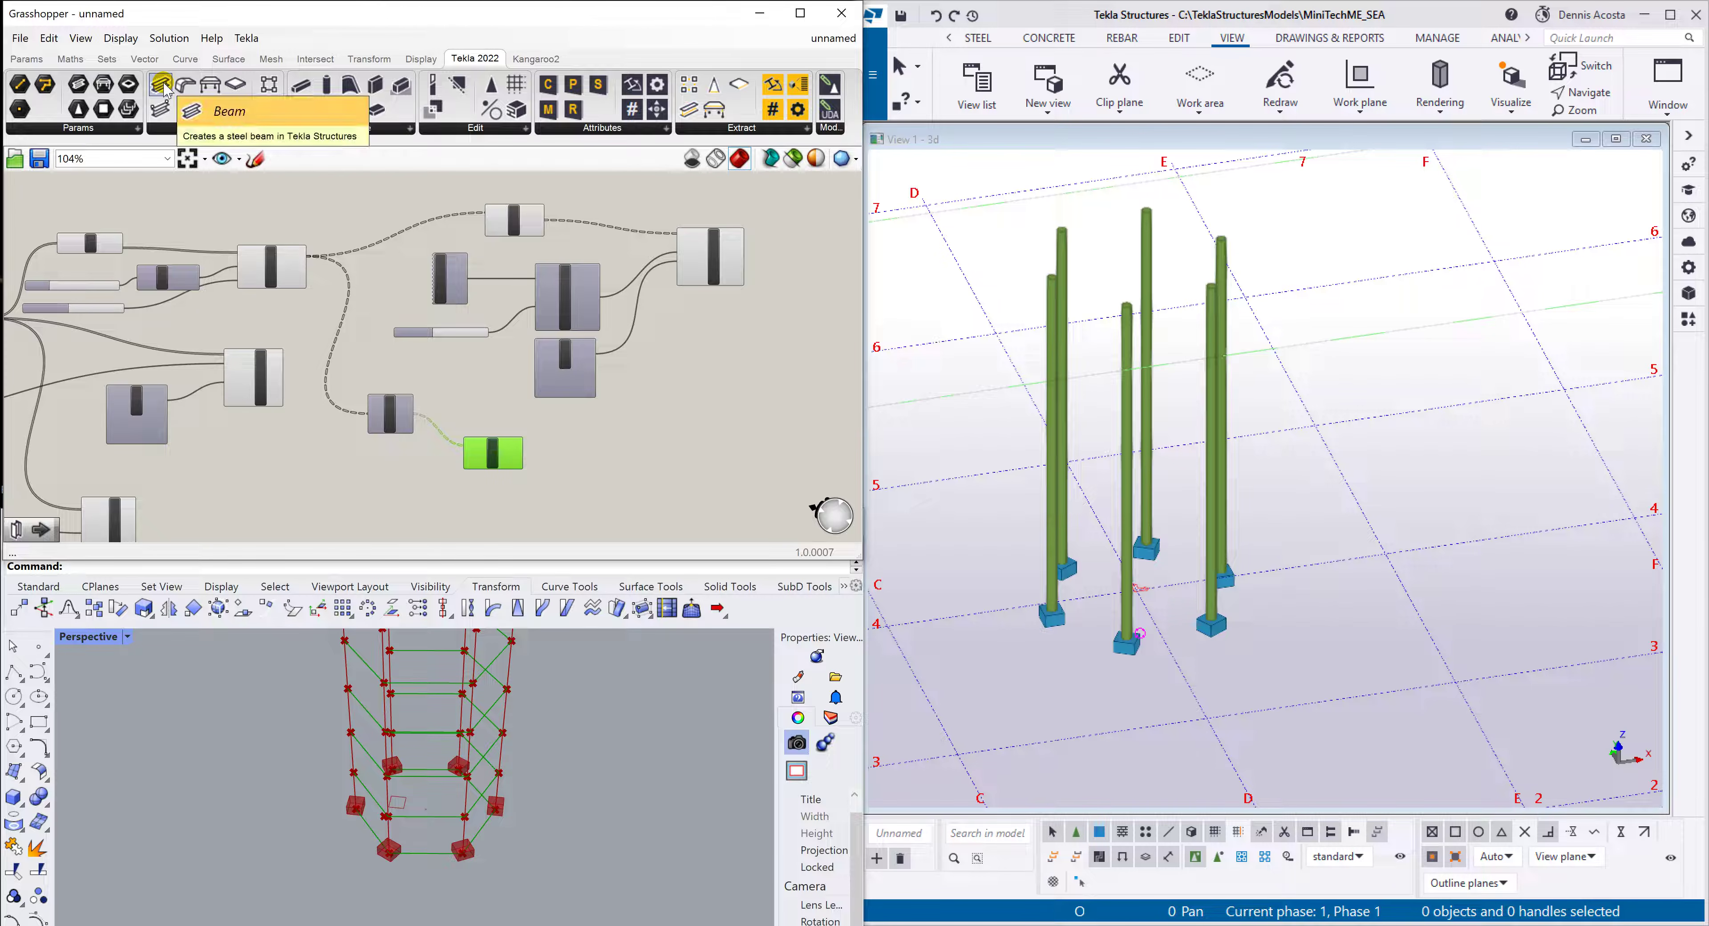
left_click_drag(165, 88, 676, 465)
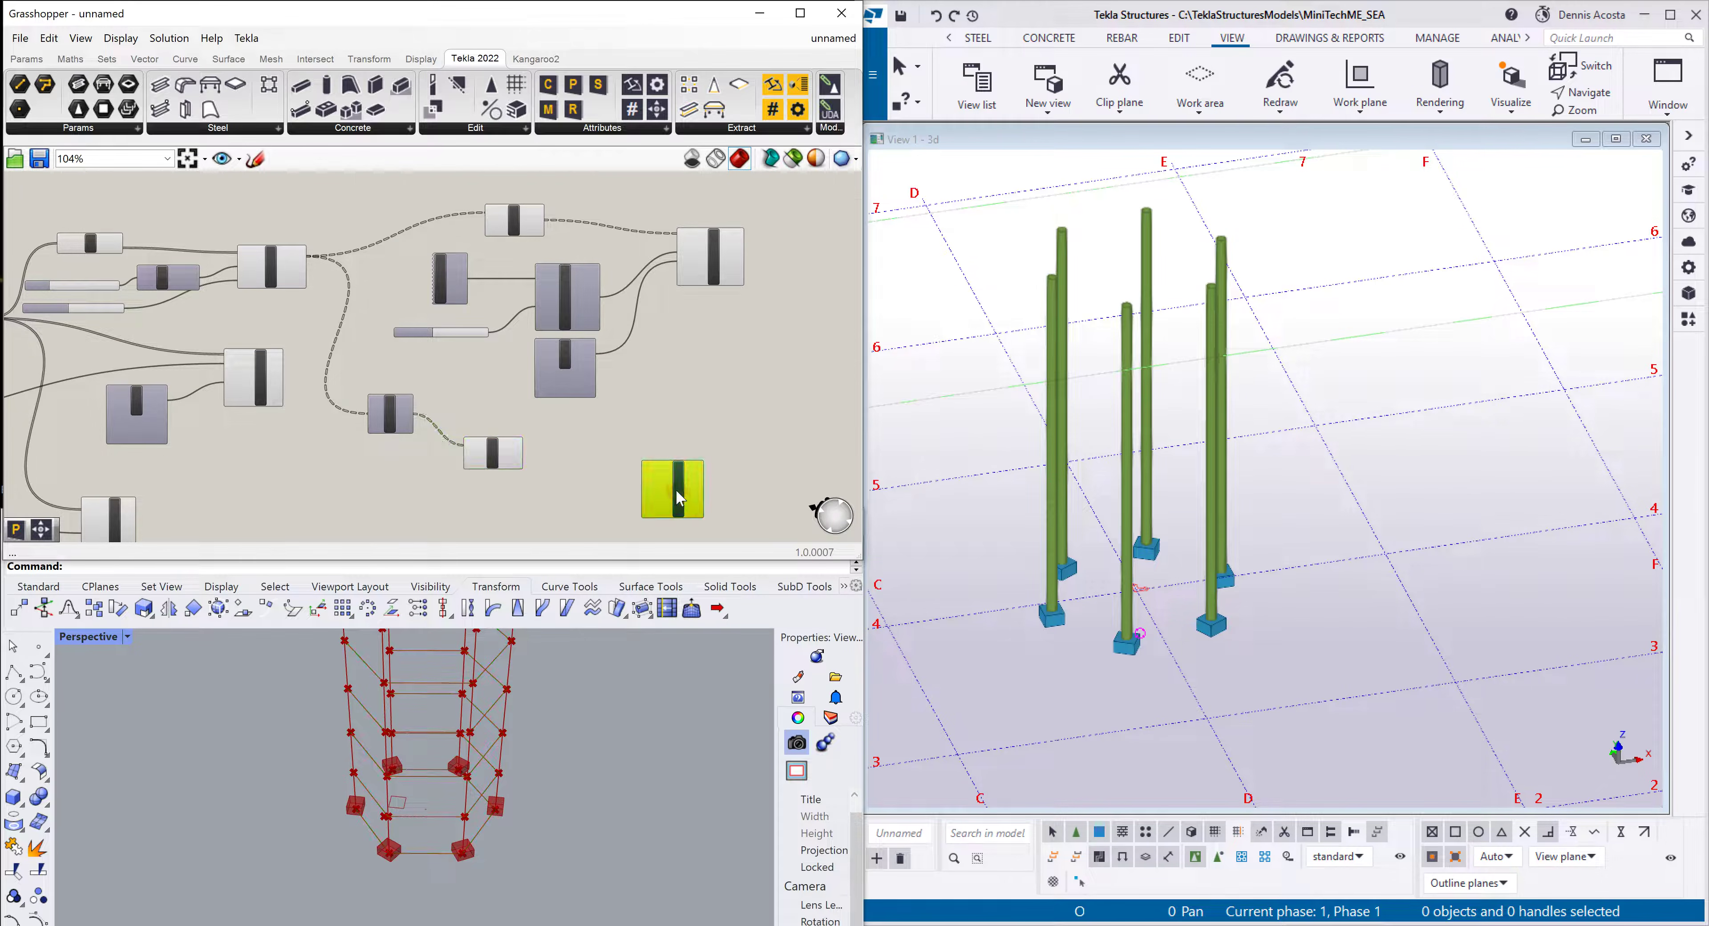
scroll(598, 475, "up", 1)
right_click_drag(700, 395, 707, 279)
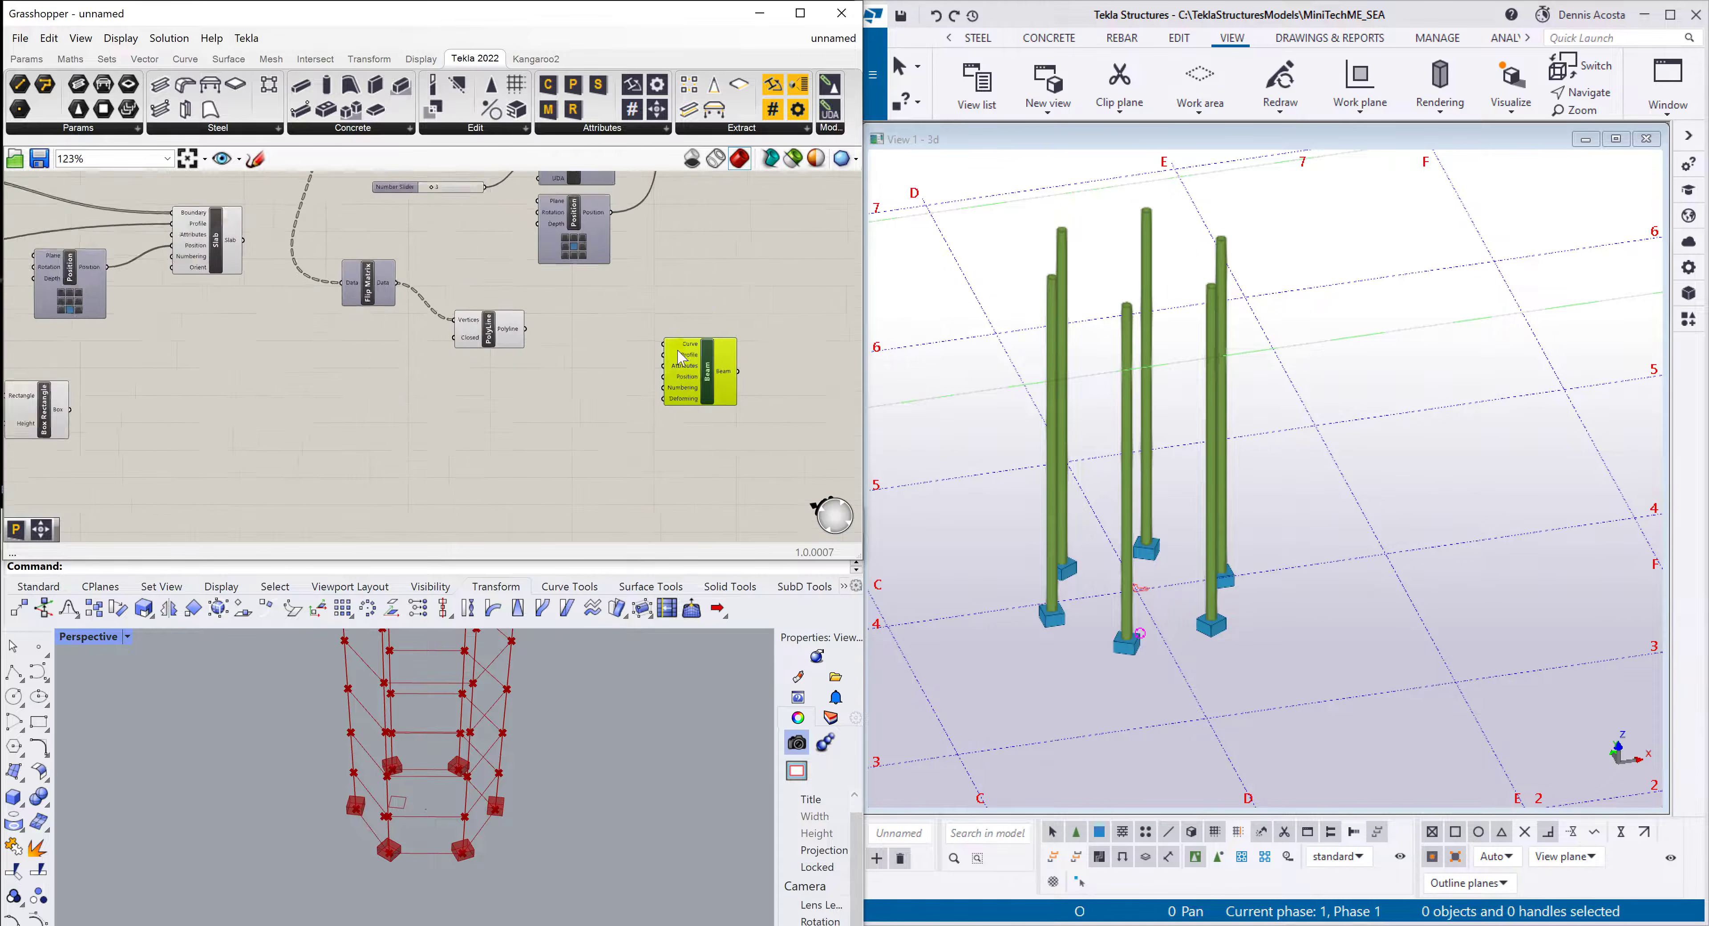
Copy the column's Profile Catalog, Class slider, Part Attributes and Position components to the space beside the Beam component
scroll(677, 351, "down", 1)
right_click_drag(600, 337, 631, 414)
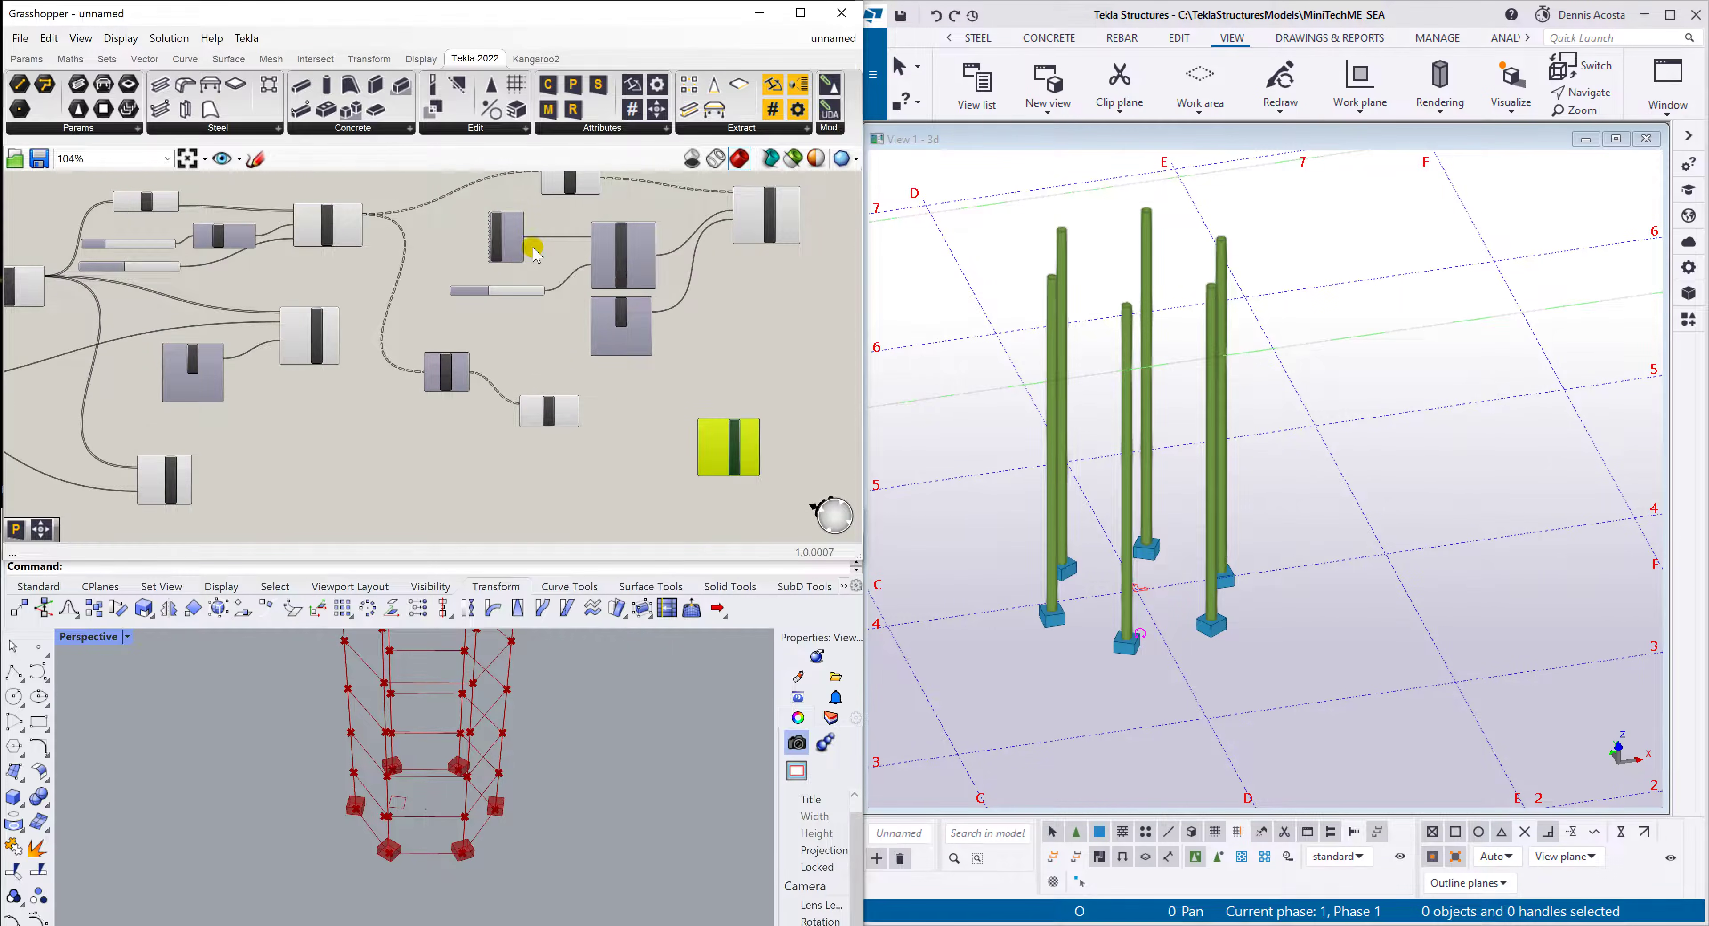
scroll(535, 252, "up", 1)
left_click_drag(686, 207, 456, 359)
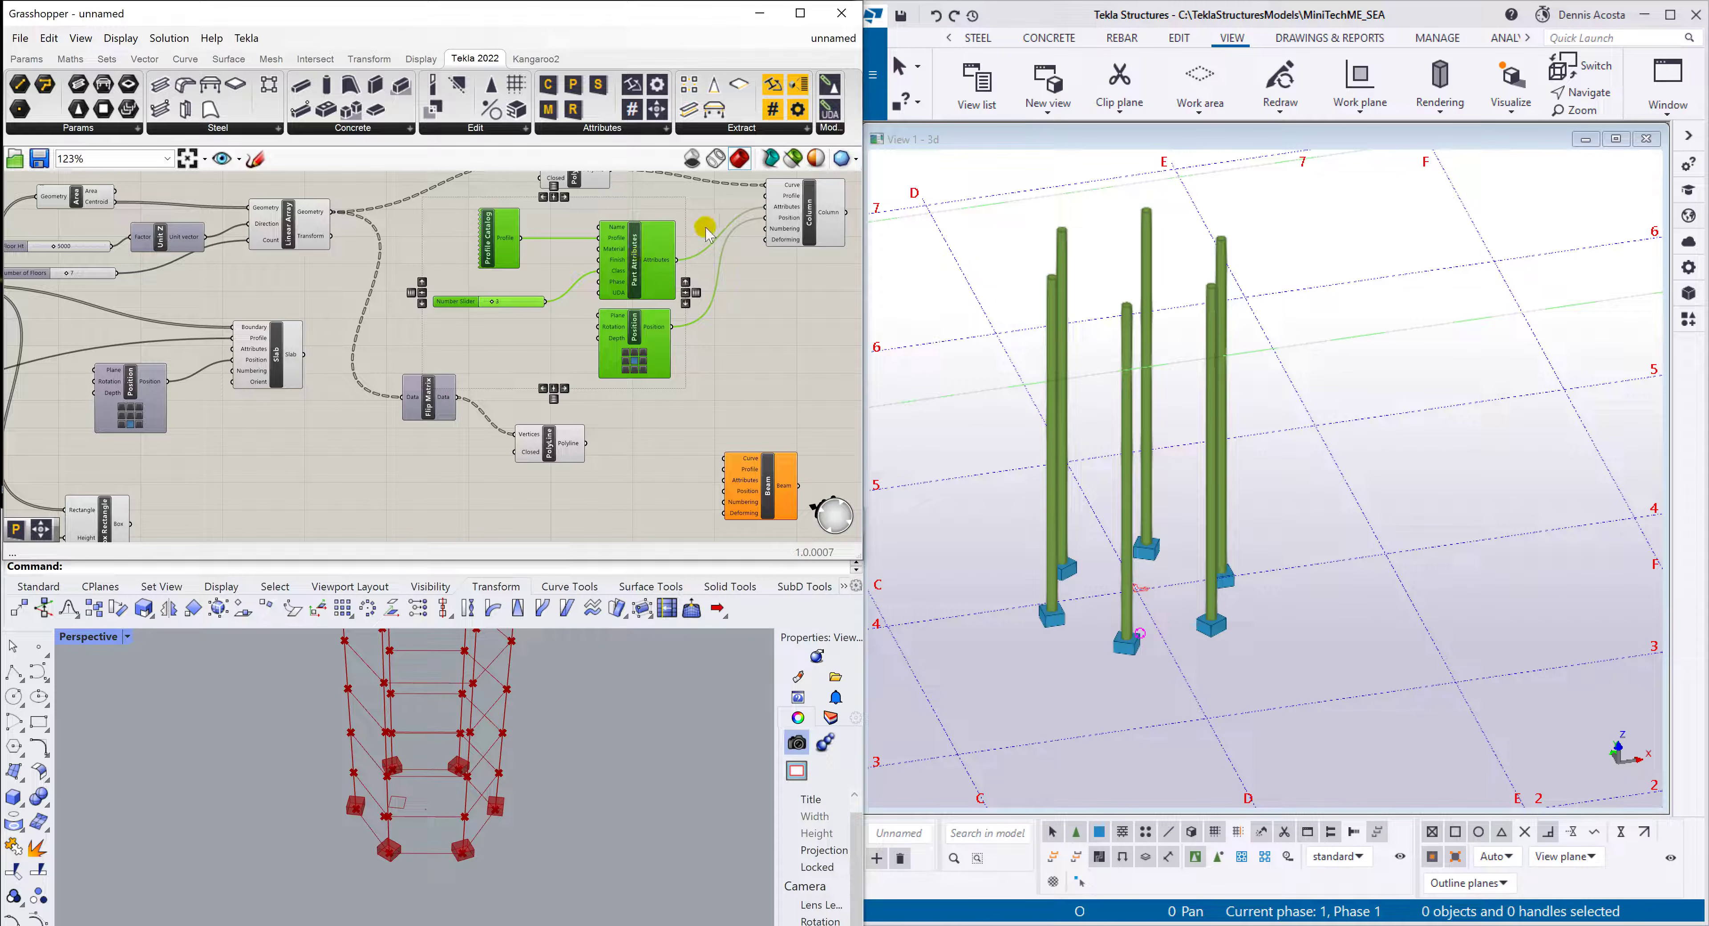
left_click_drag(708, 234, 464, 378)
left_click_drag(635, 267, 604, 547, "alt")
right_click_drag(619, 534, 567, 348)
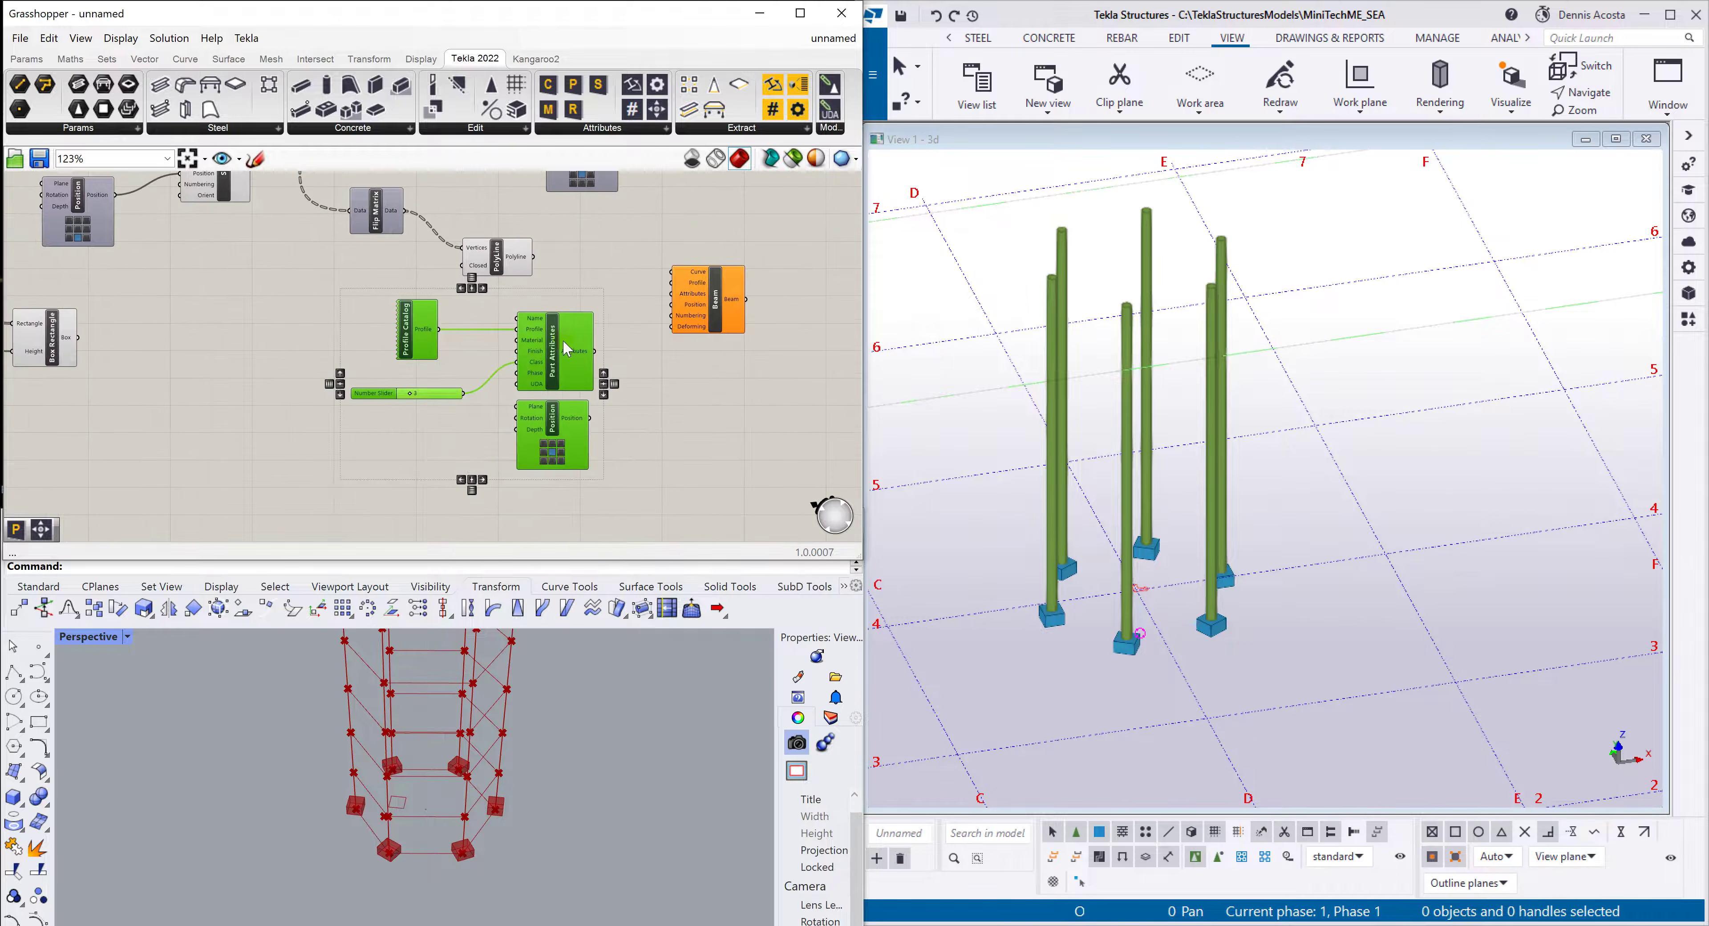
Set the copied Class slider to 5 and nudge the Beam component up toward the new PolyLine
scroll(563, 341, "up", 1)
left_click(662, 452)
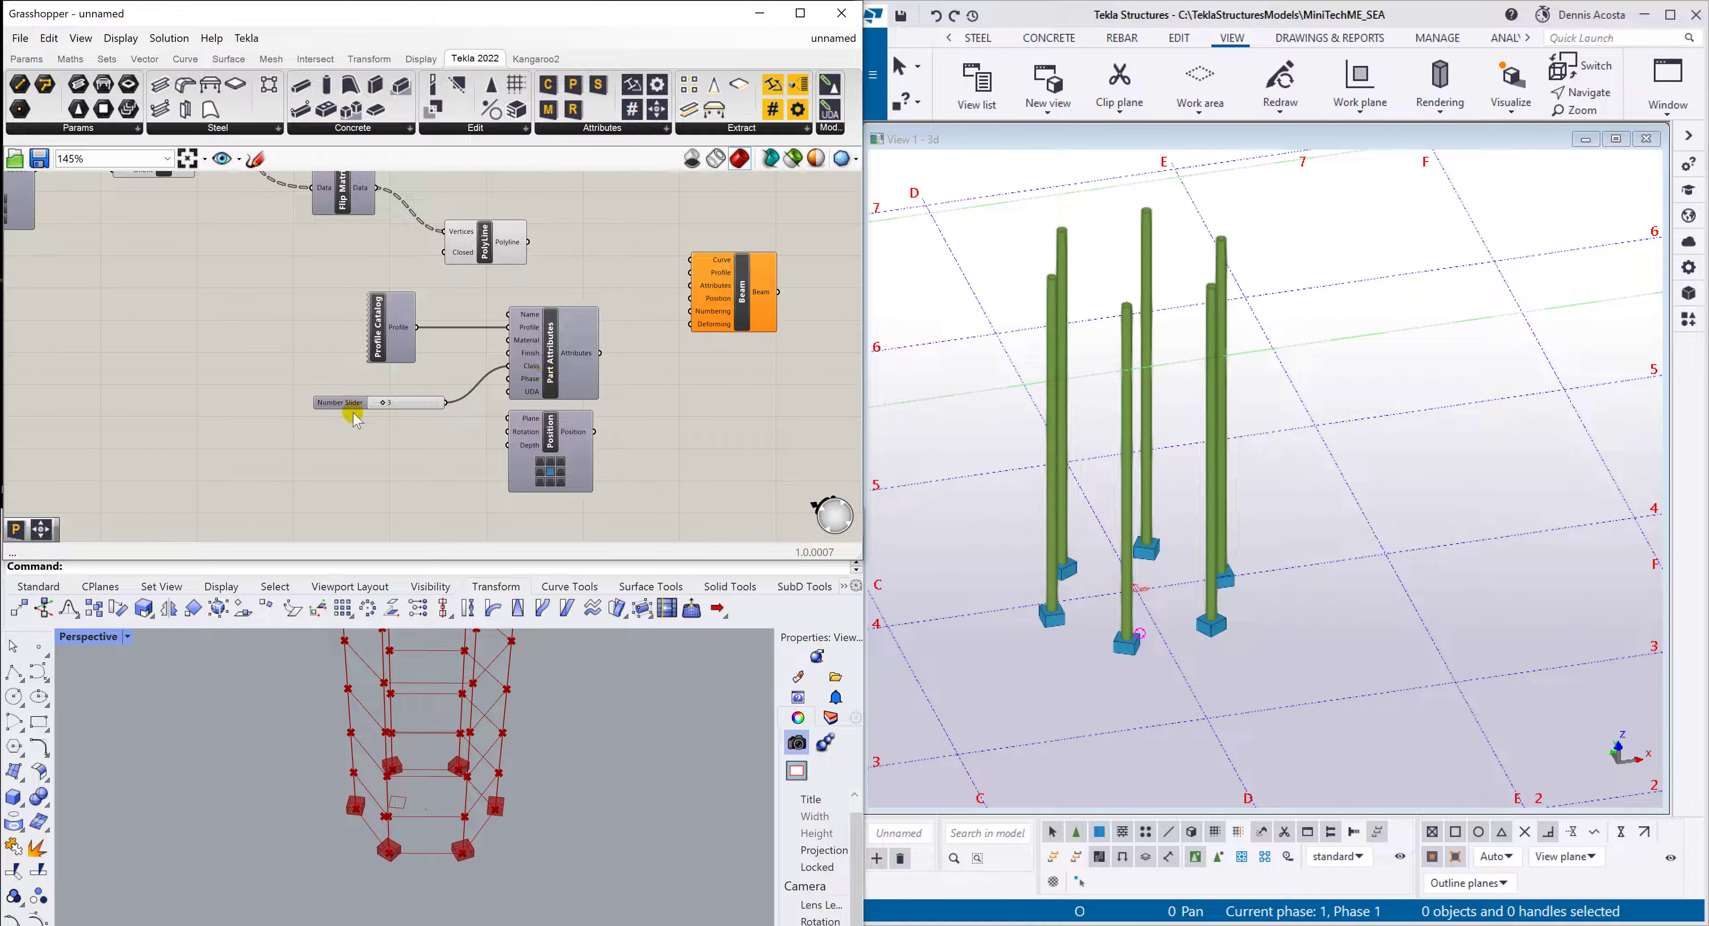
left_click_drag(390, 407, 406, 392)
left_click_drag(742, 285, 730, 266)
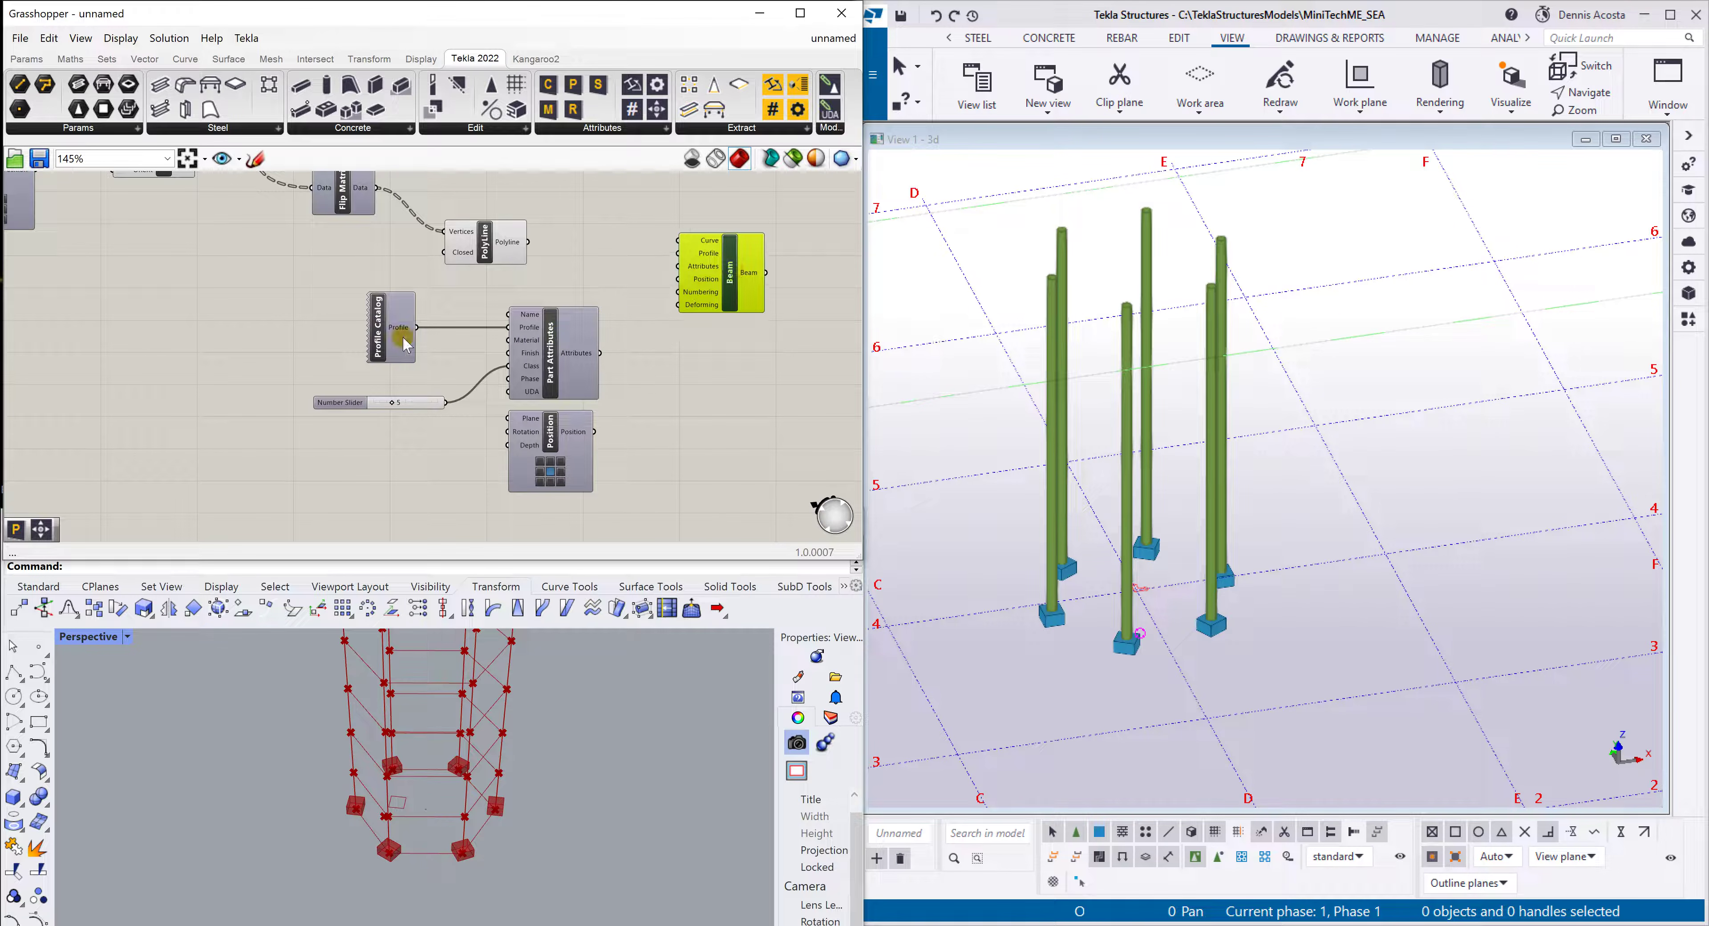
Set the copied Profile Catalog to the UB533*210*92 section from the UB group of I profiles
double_click(378, 335)
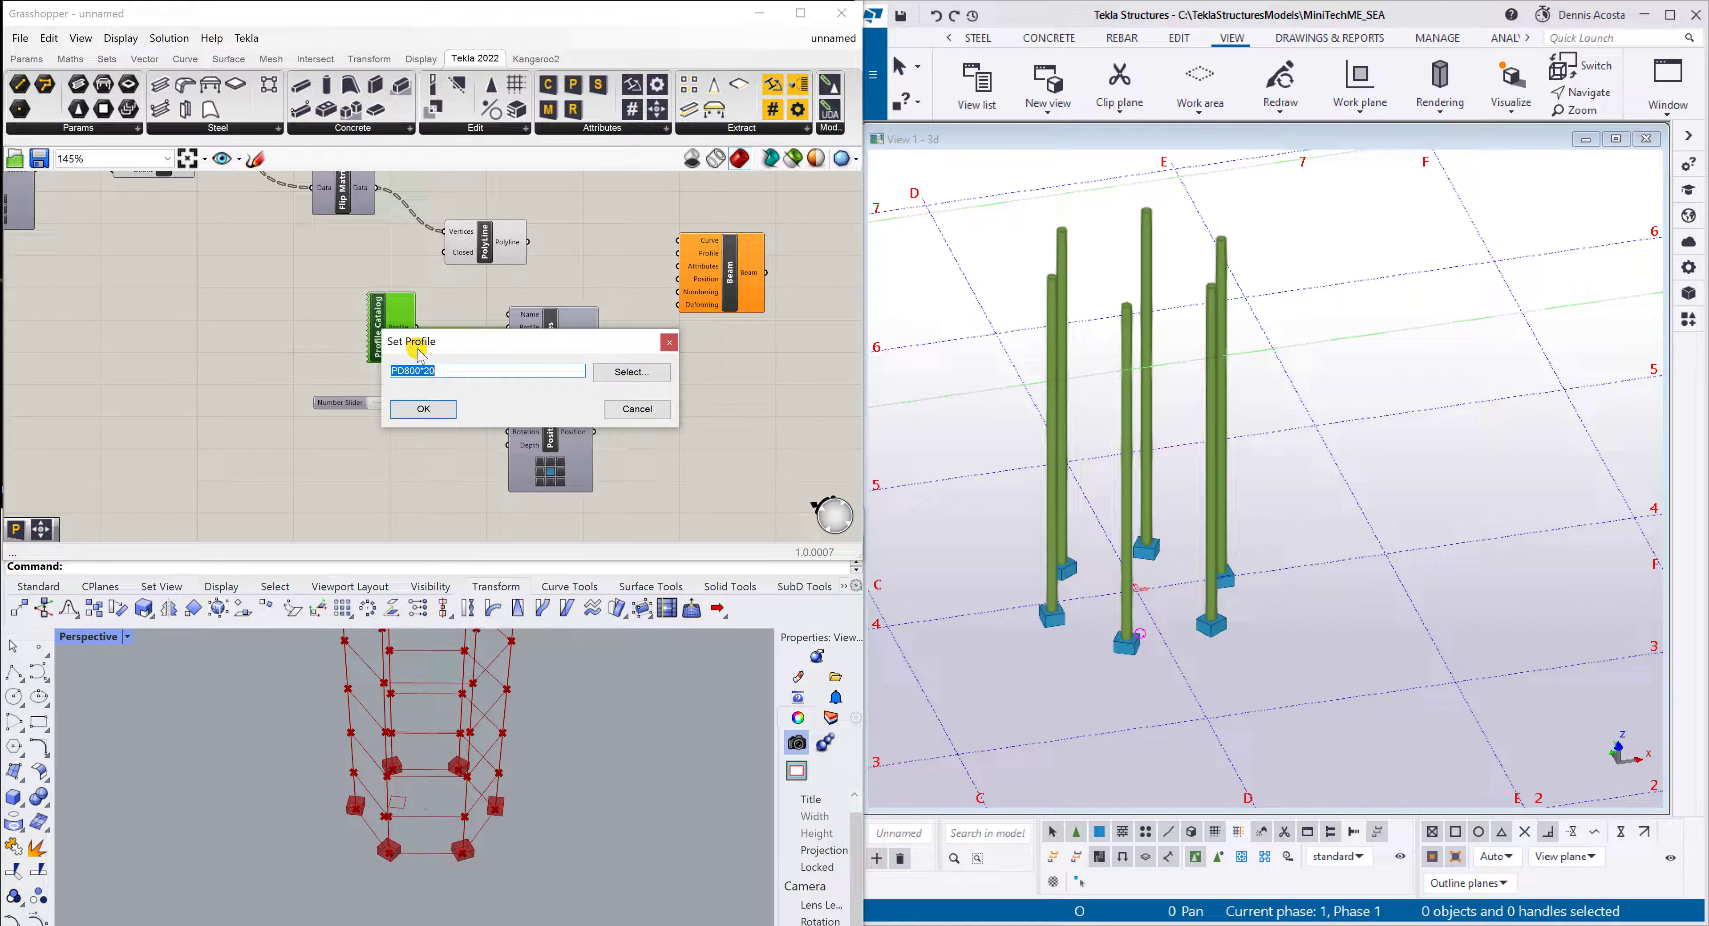
left_click(642, 372)
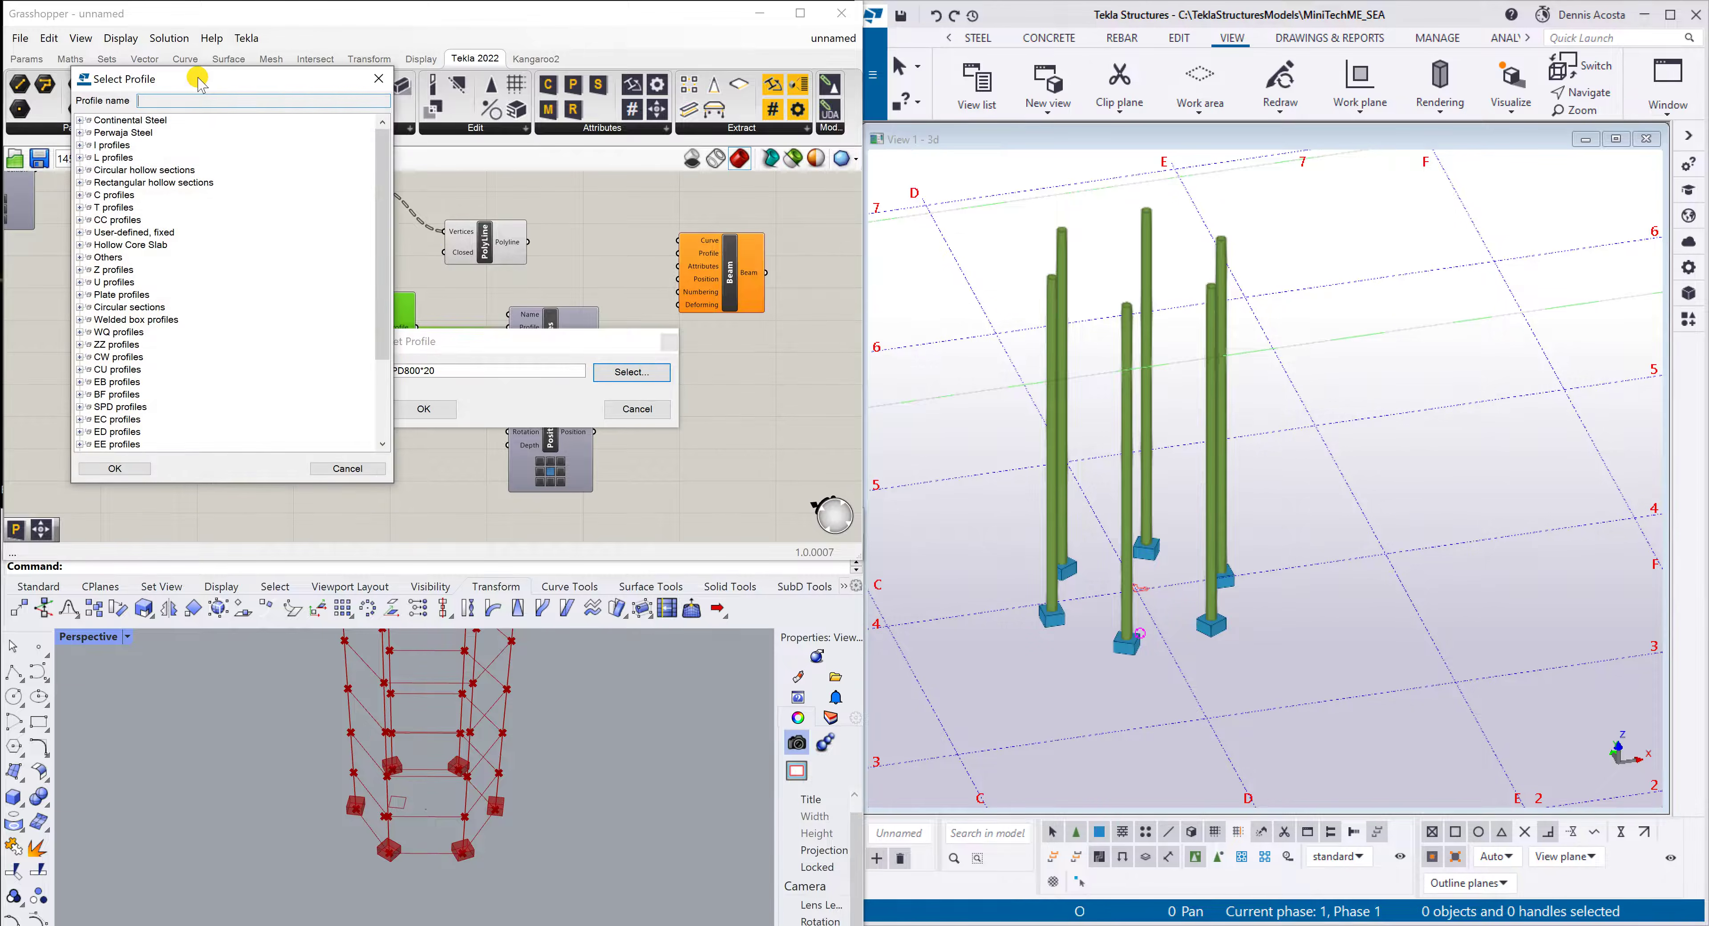
left_click_drag(199, 84, 980, 210)
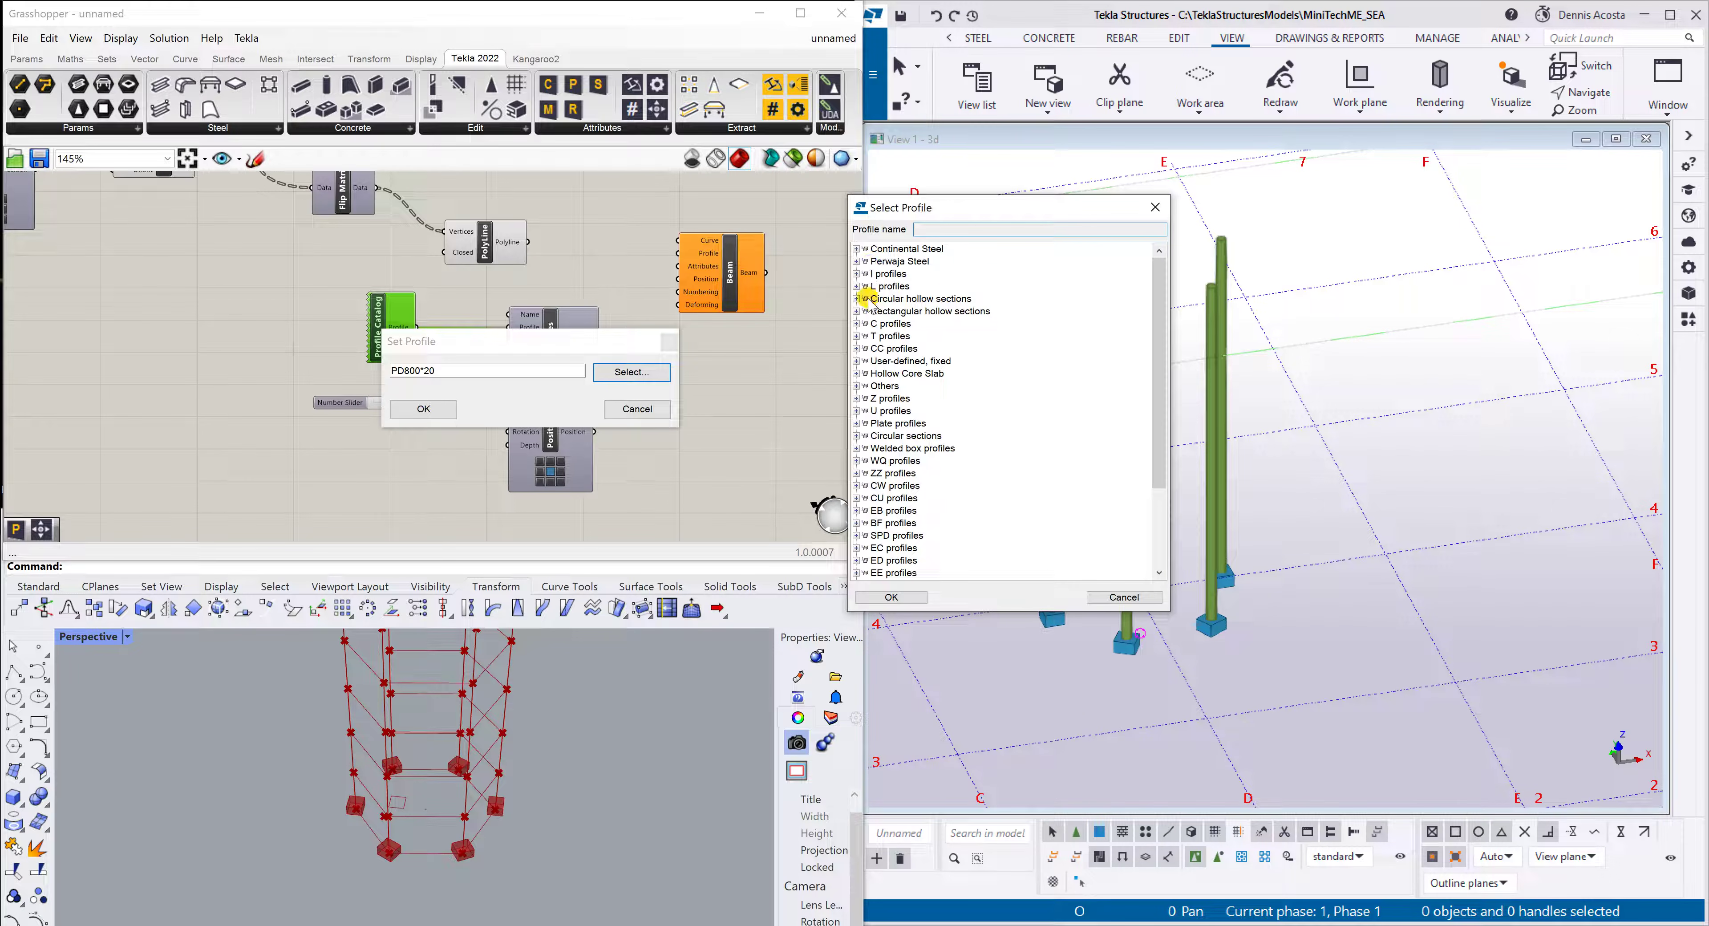
left_click(856, 273)
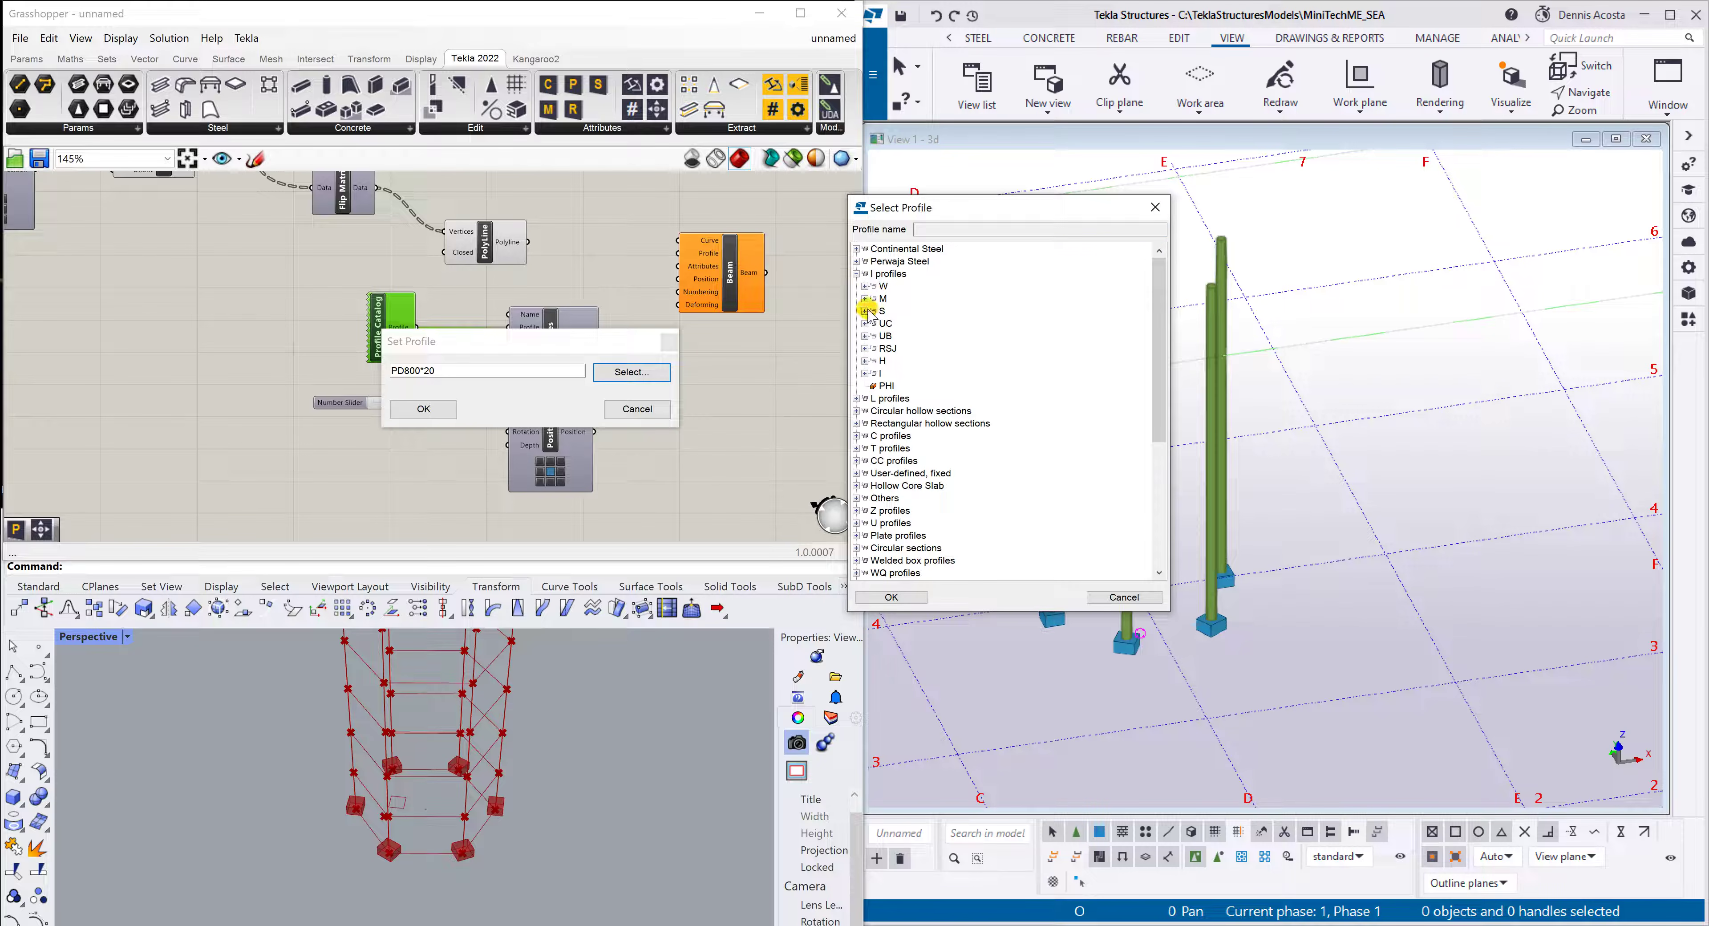
left_click(864, 336)
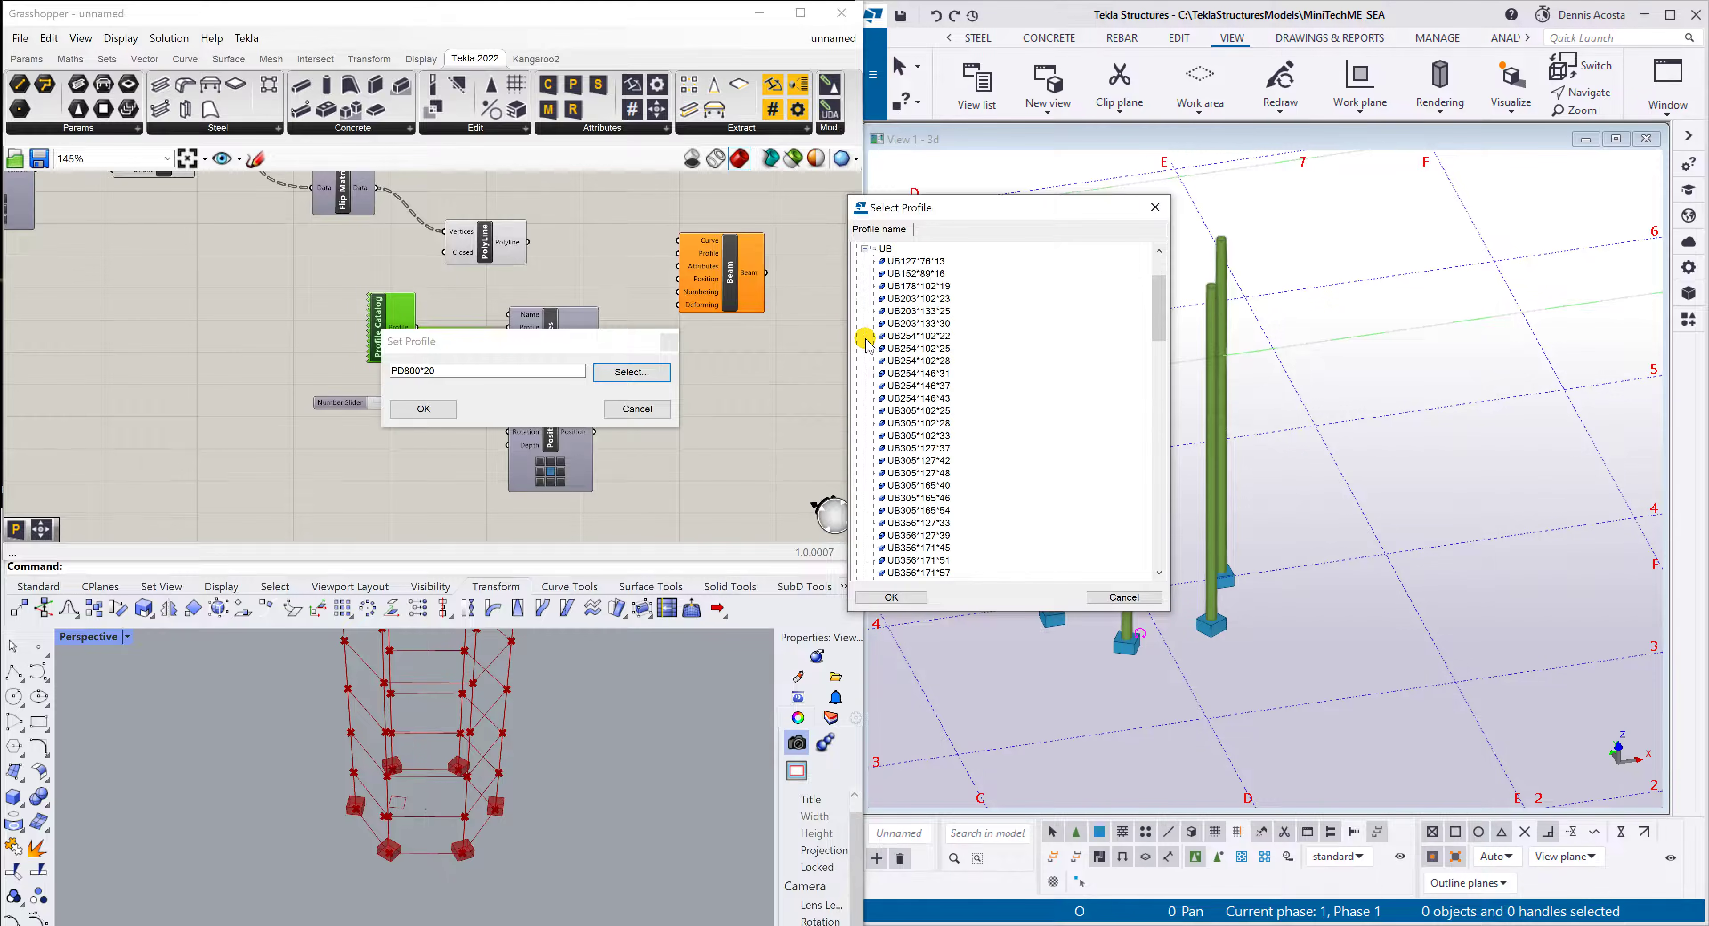
scroll(915, 478, "down", 11)
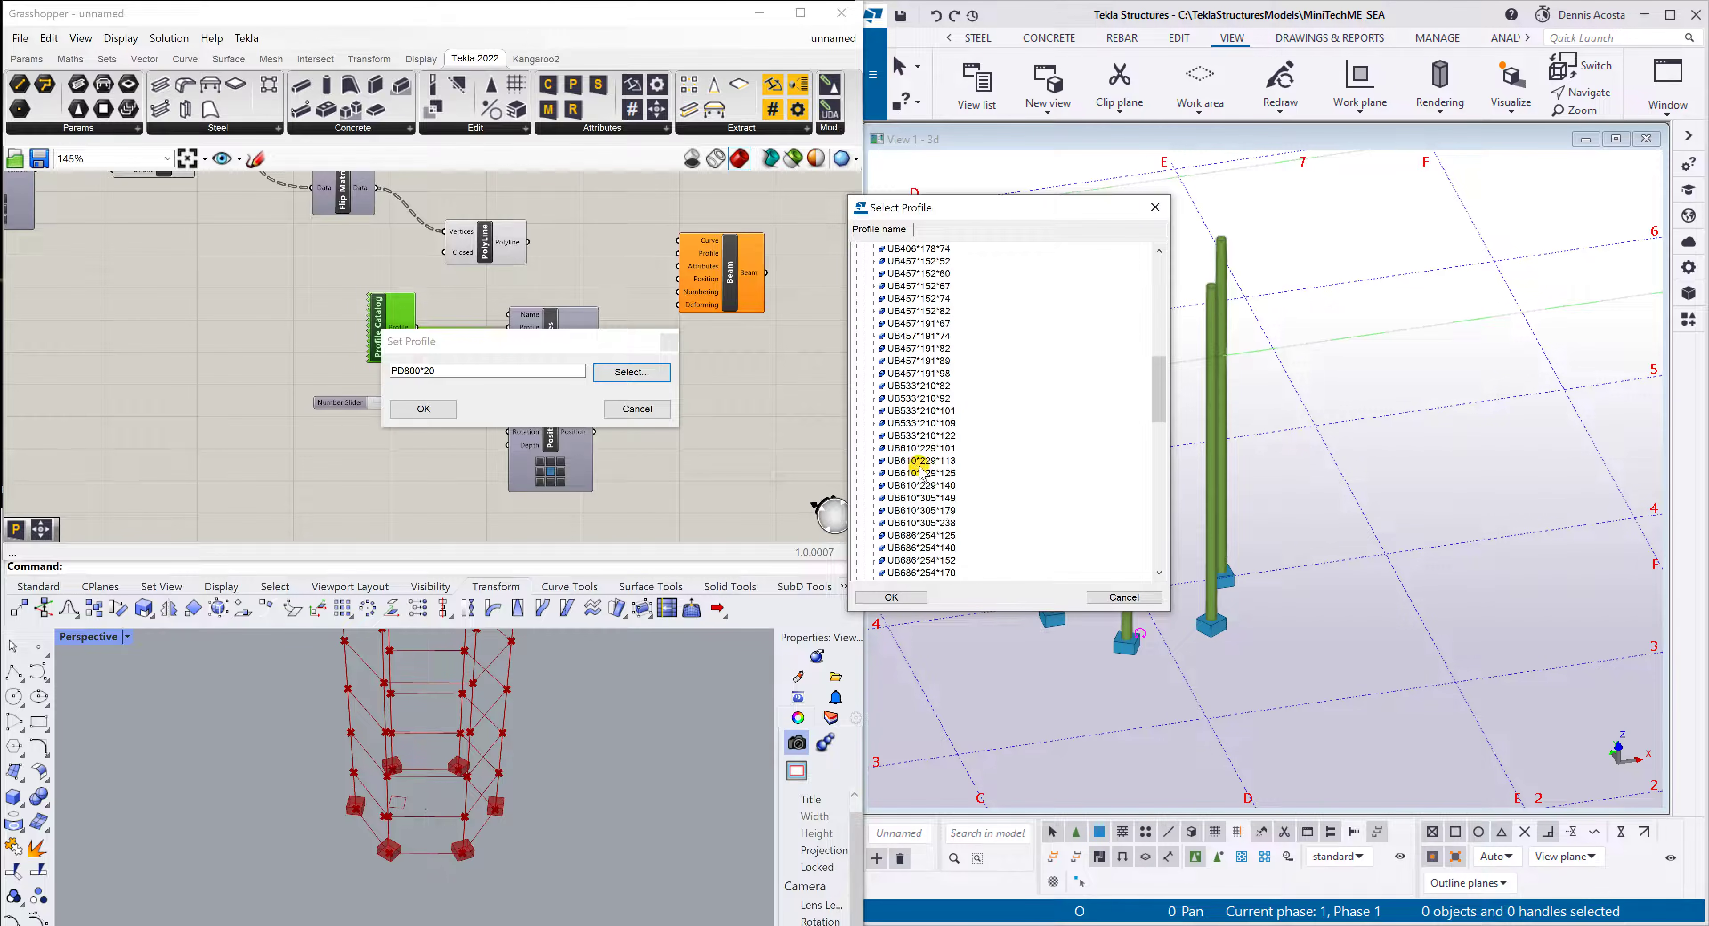
left_click(906, 400)
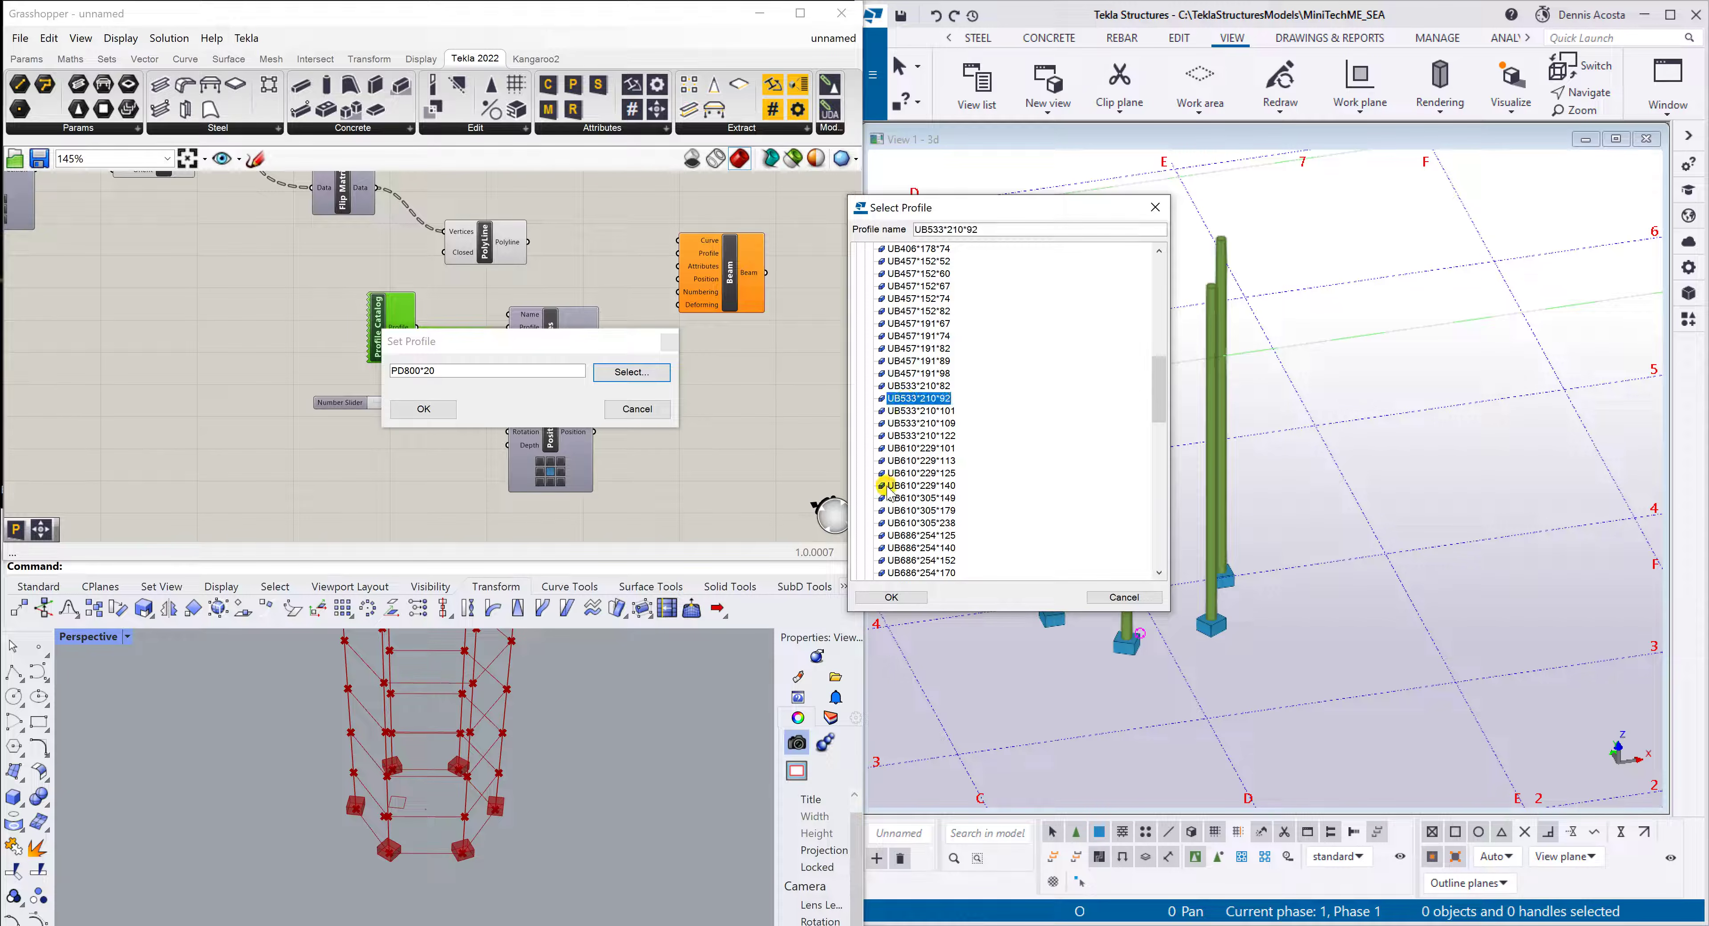
left_click(888, 596)
left_click(424, 409)
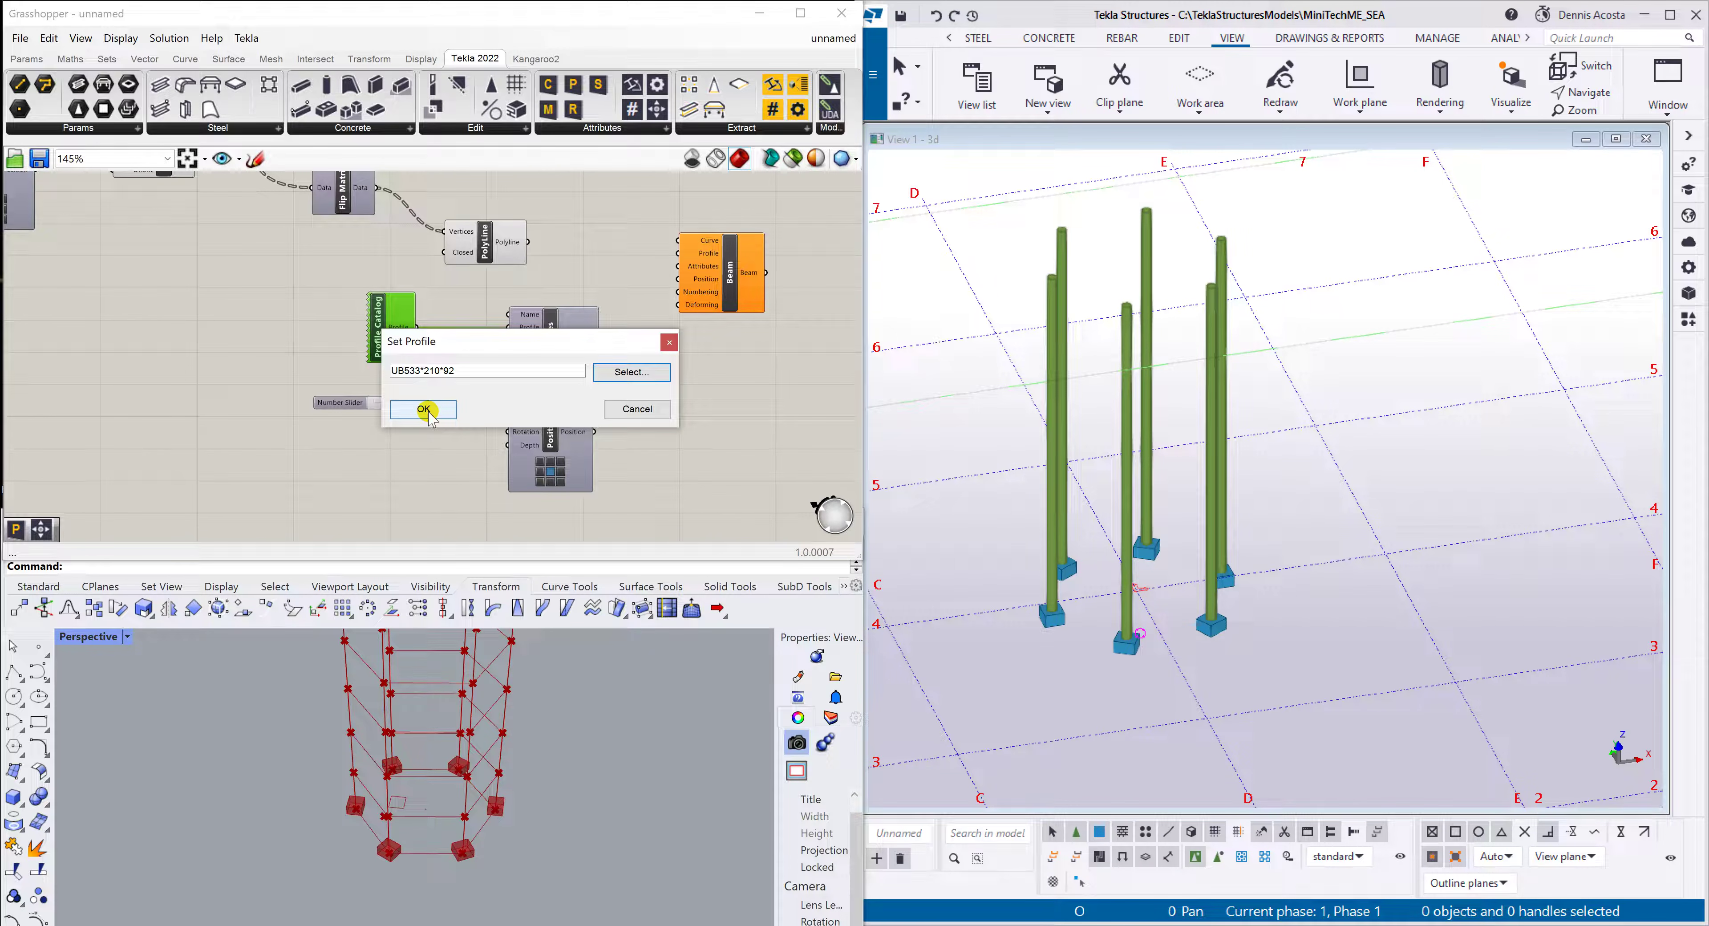
left_click(428, 411)
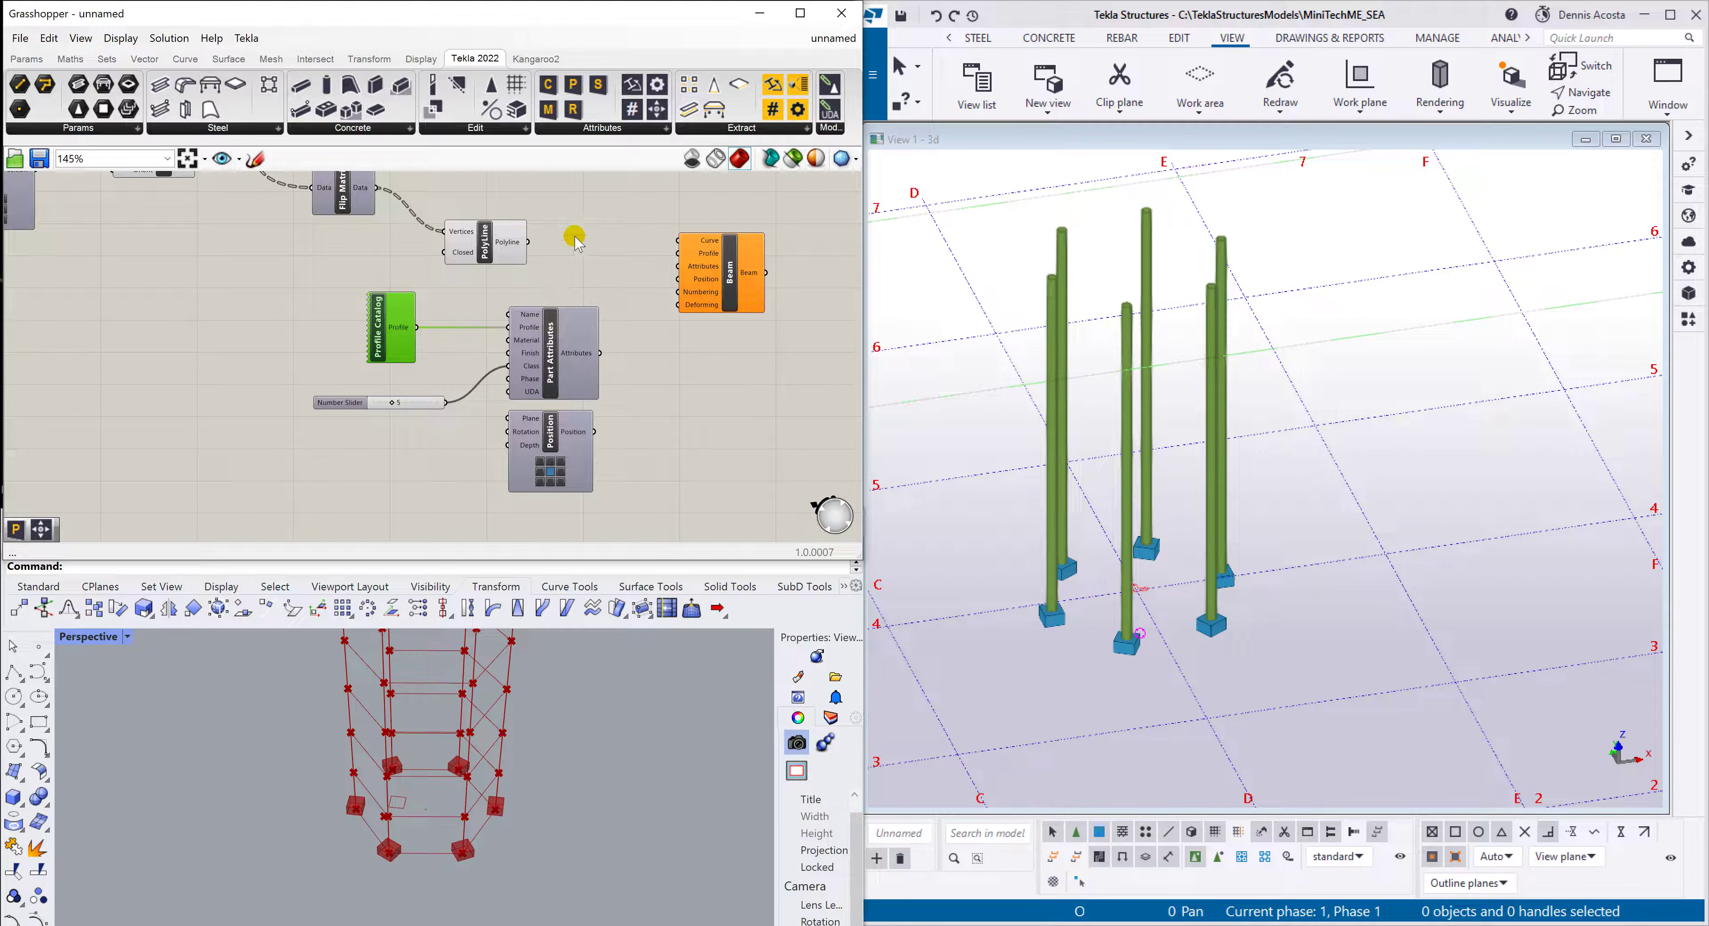
Connect the second PolyLine's Polyline output to the Beam's Curve input and inspect the beam lines in the Tekla view
left_click_drag(528, 241, 676, 242)
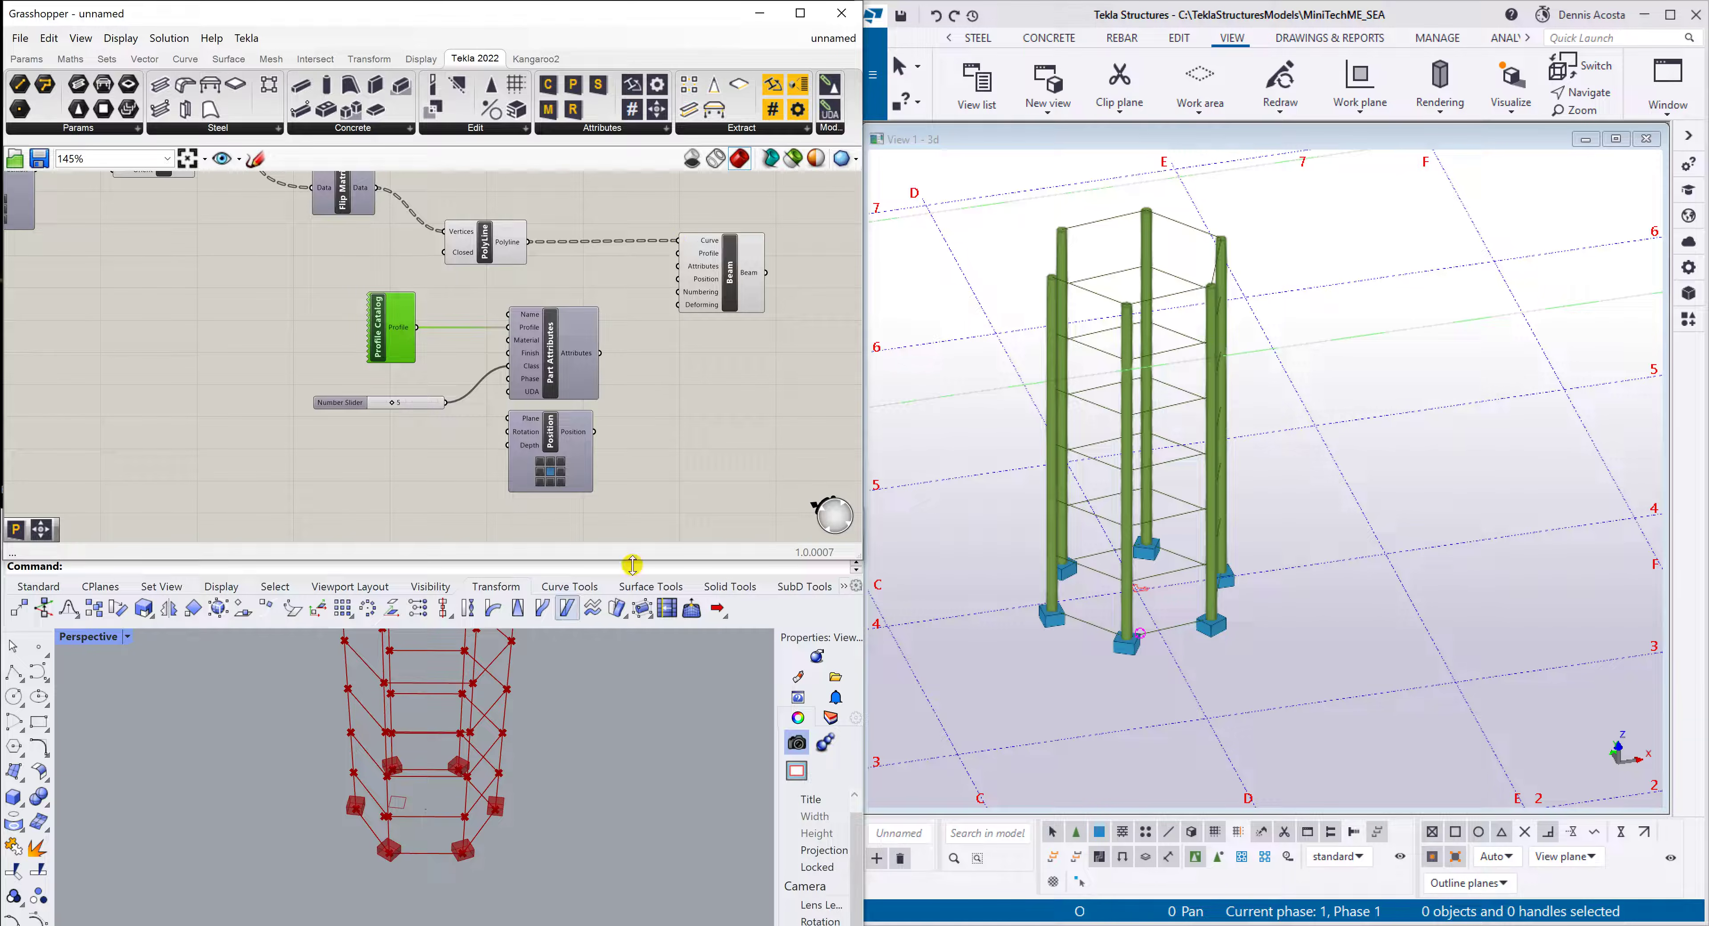
middle_click_drag(1054, 364, 1093, 255, "ctrl")
scroll(1049, 279, "up", 5)
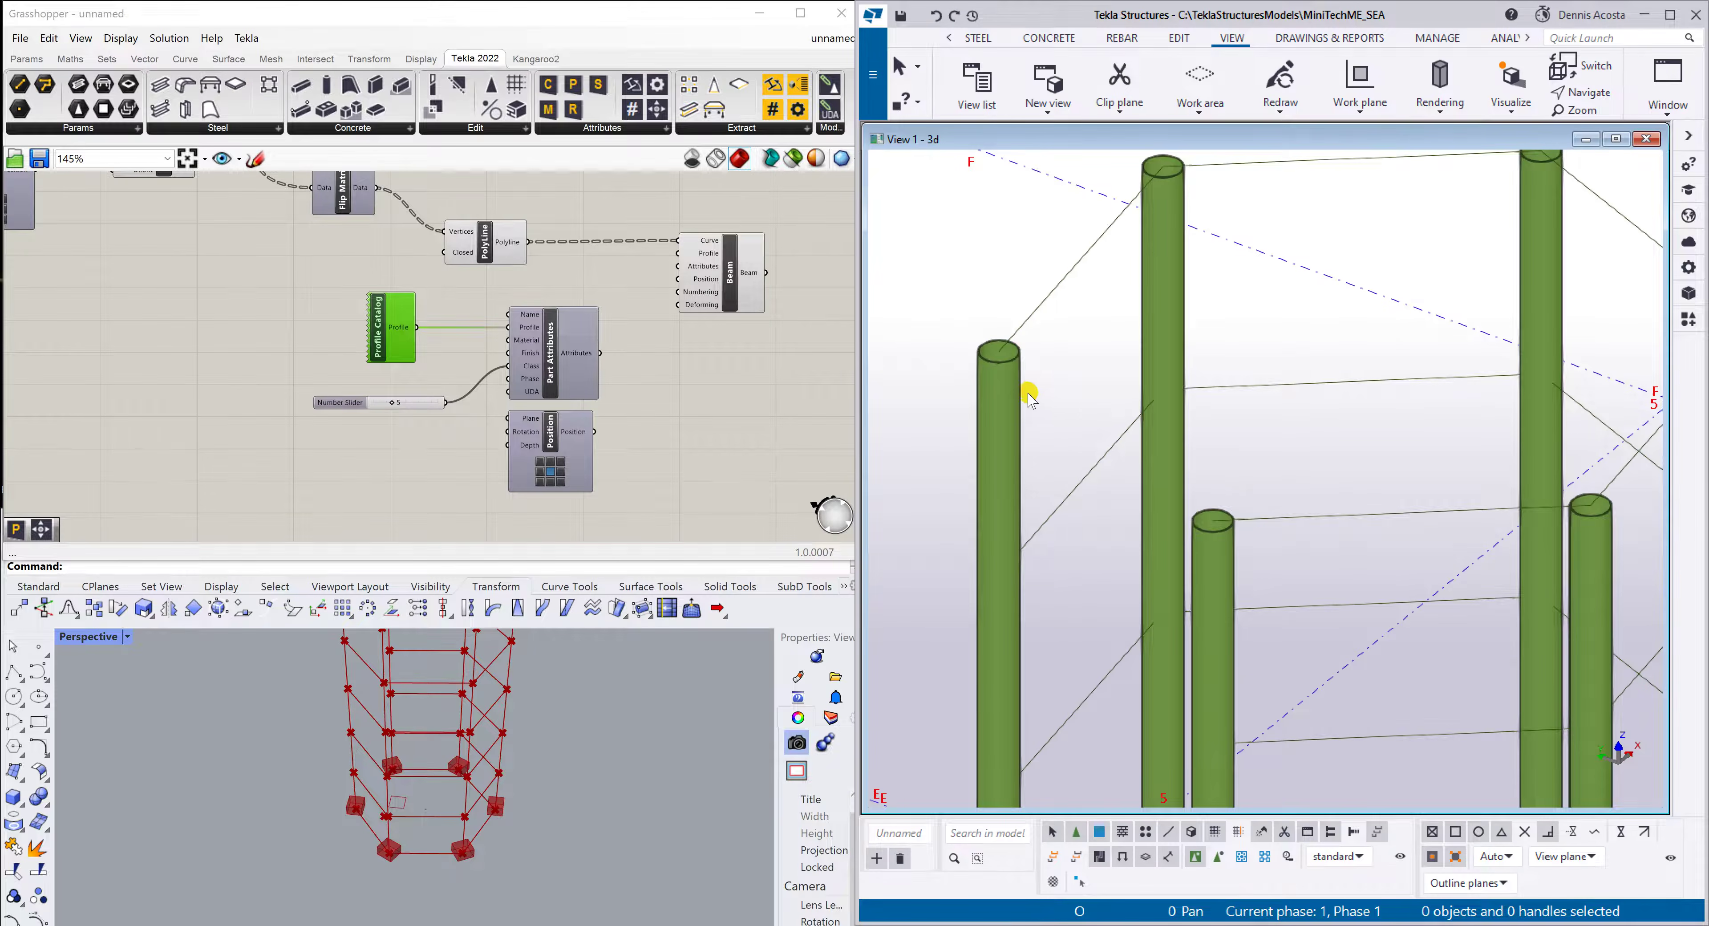
scroll(1026, 381, "down", 3)
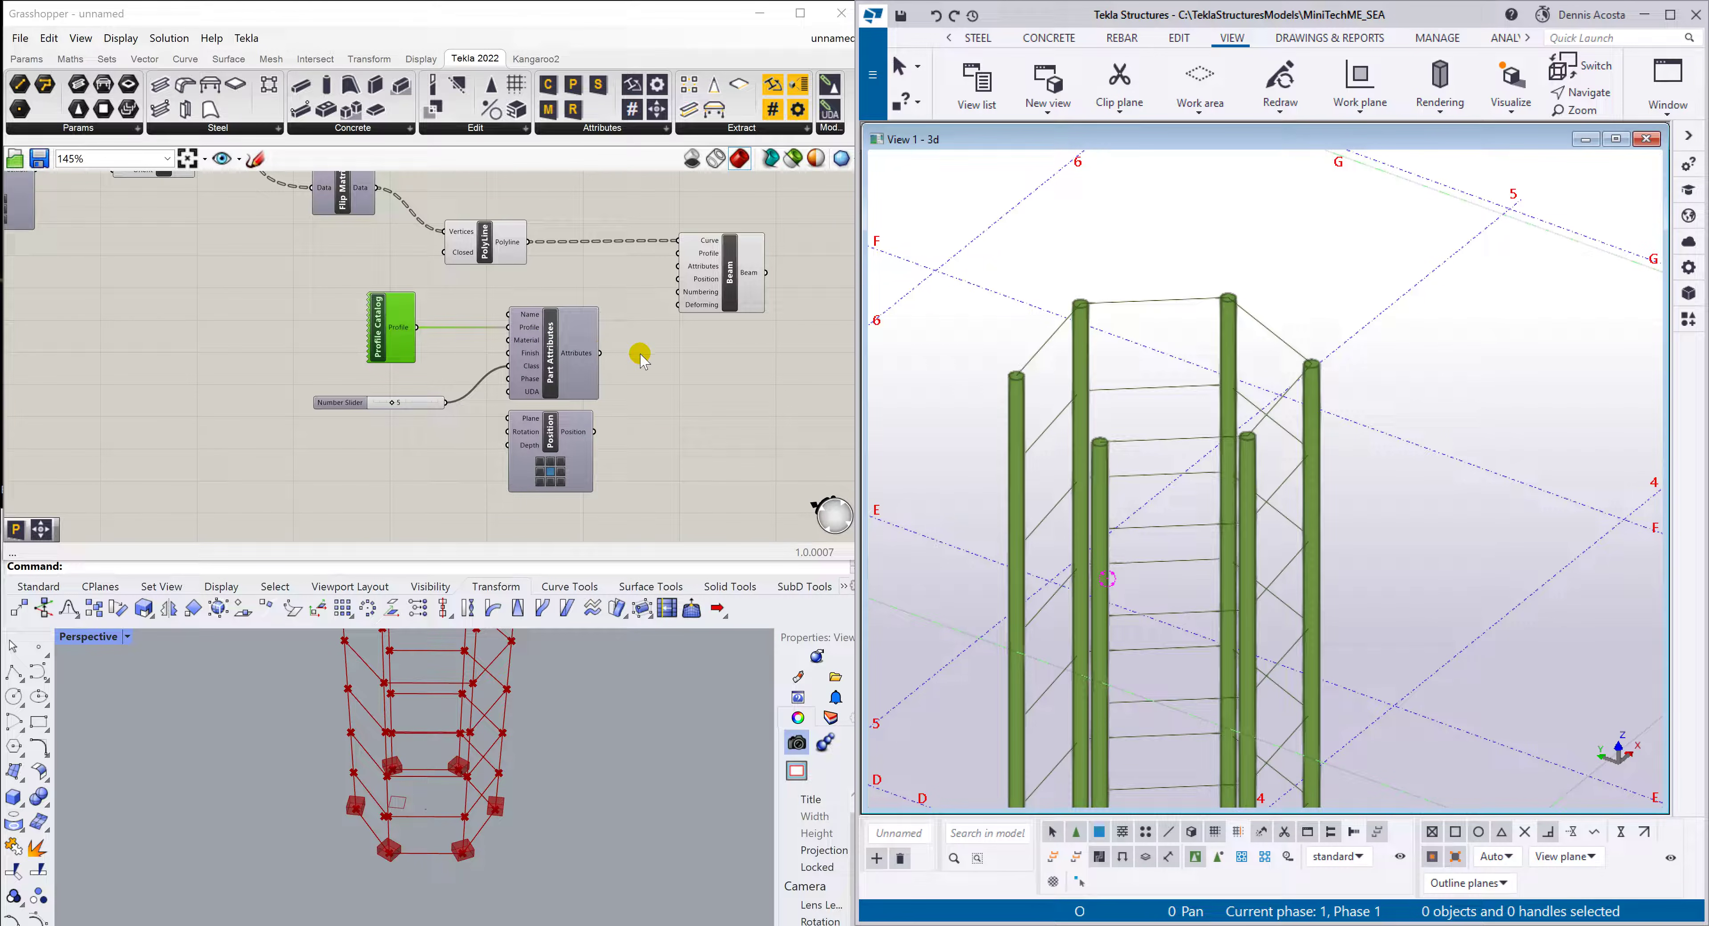
Connect the copied Part Attributes output to the Beam's Attributes input and inspect the beams in the Tekla view
left_click_drag(599, 352, 678, 268)
scroll(1064, 282, "up", 5)
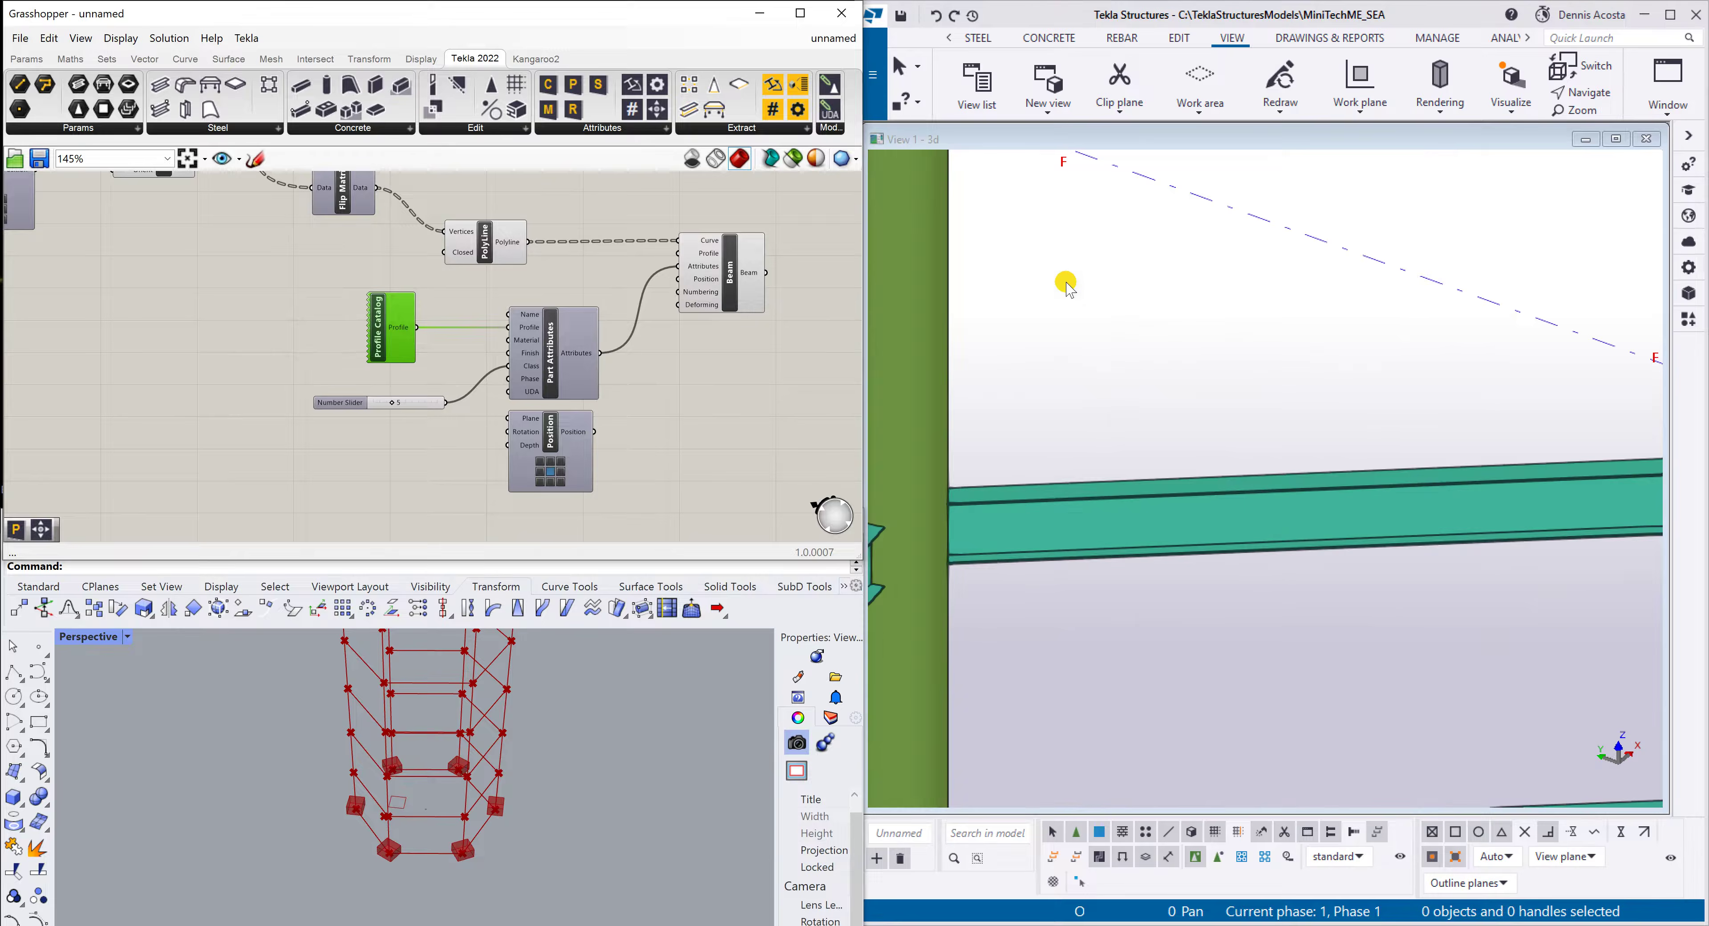
scroll(1144, 464, "down", 5)
scroll(1131, 456, "up", 3)
scroll(1130, 452, "up", 3)
scroll(1130, 451, "down", 3)
middle_click_drag(1130, 452, 1185, 451)
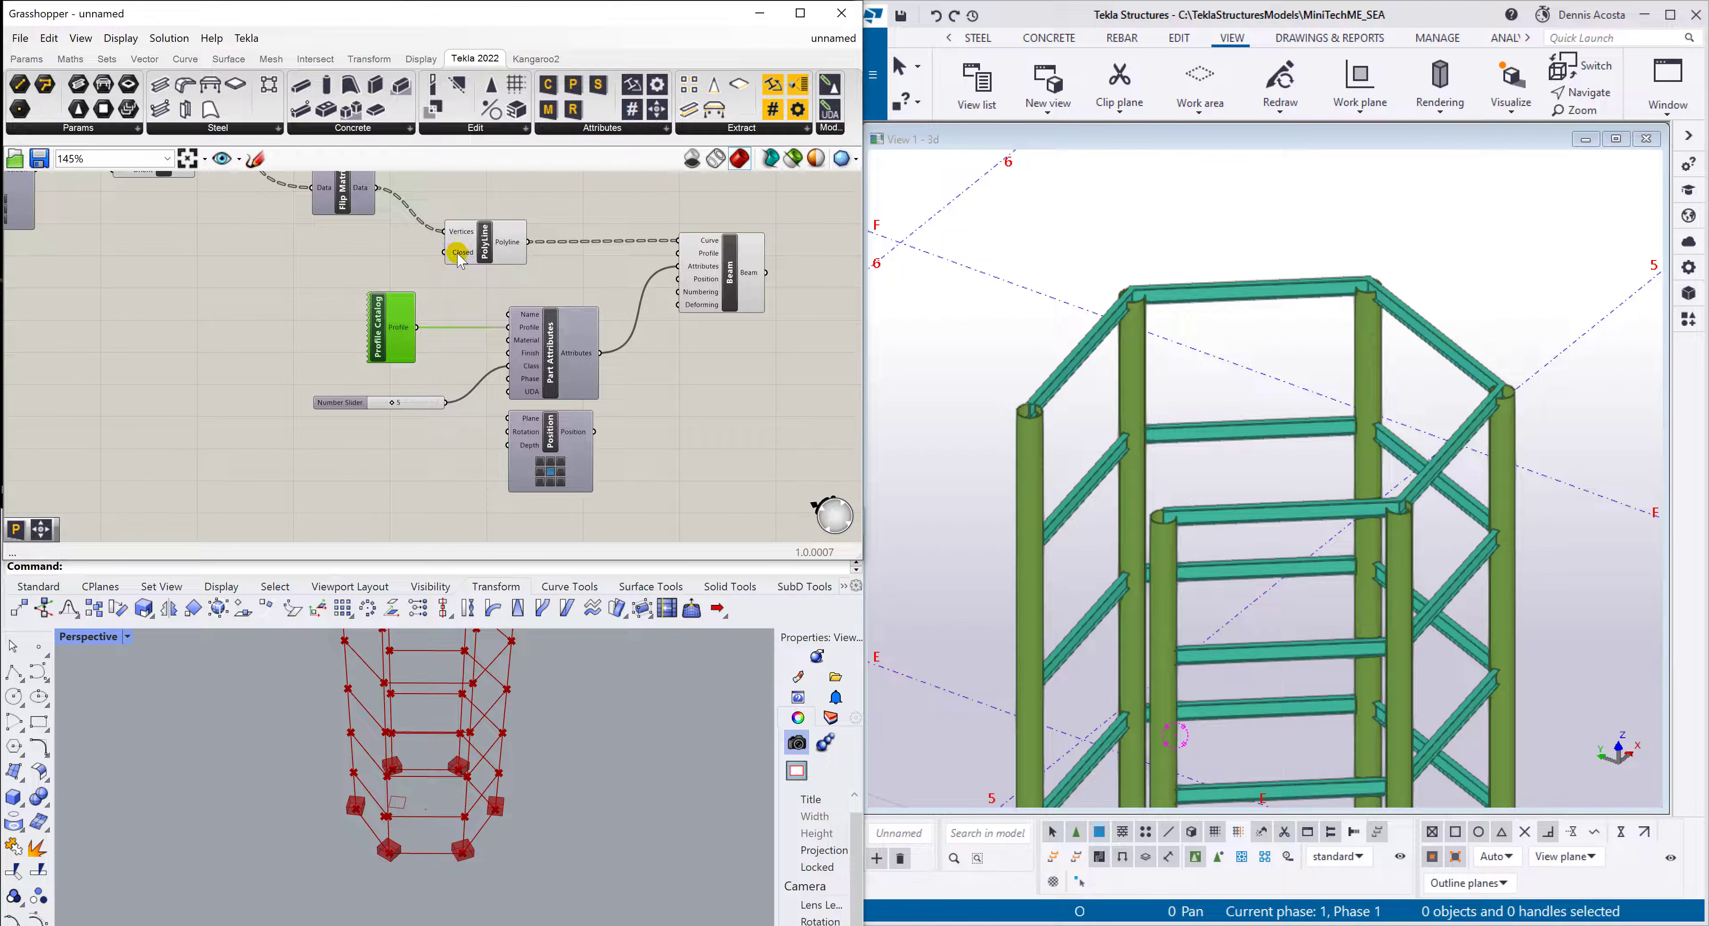
Set the Closed input of the second PolyLine to True
mouse_move(460, 259)
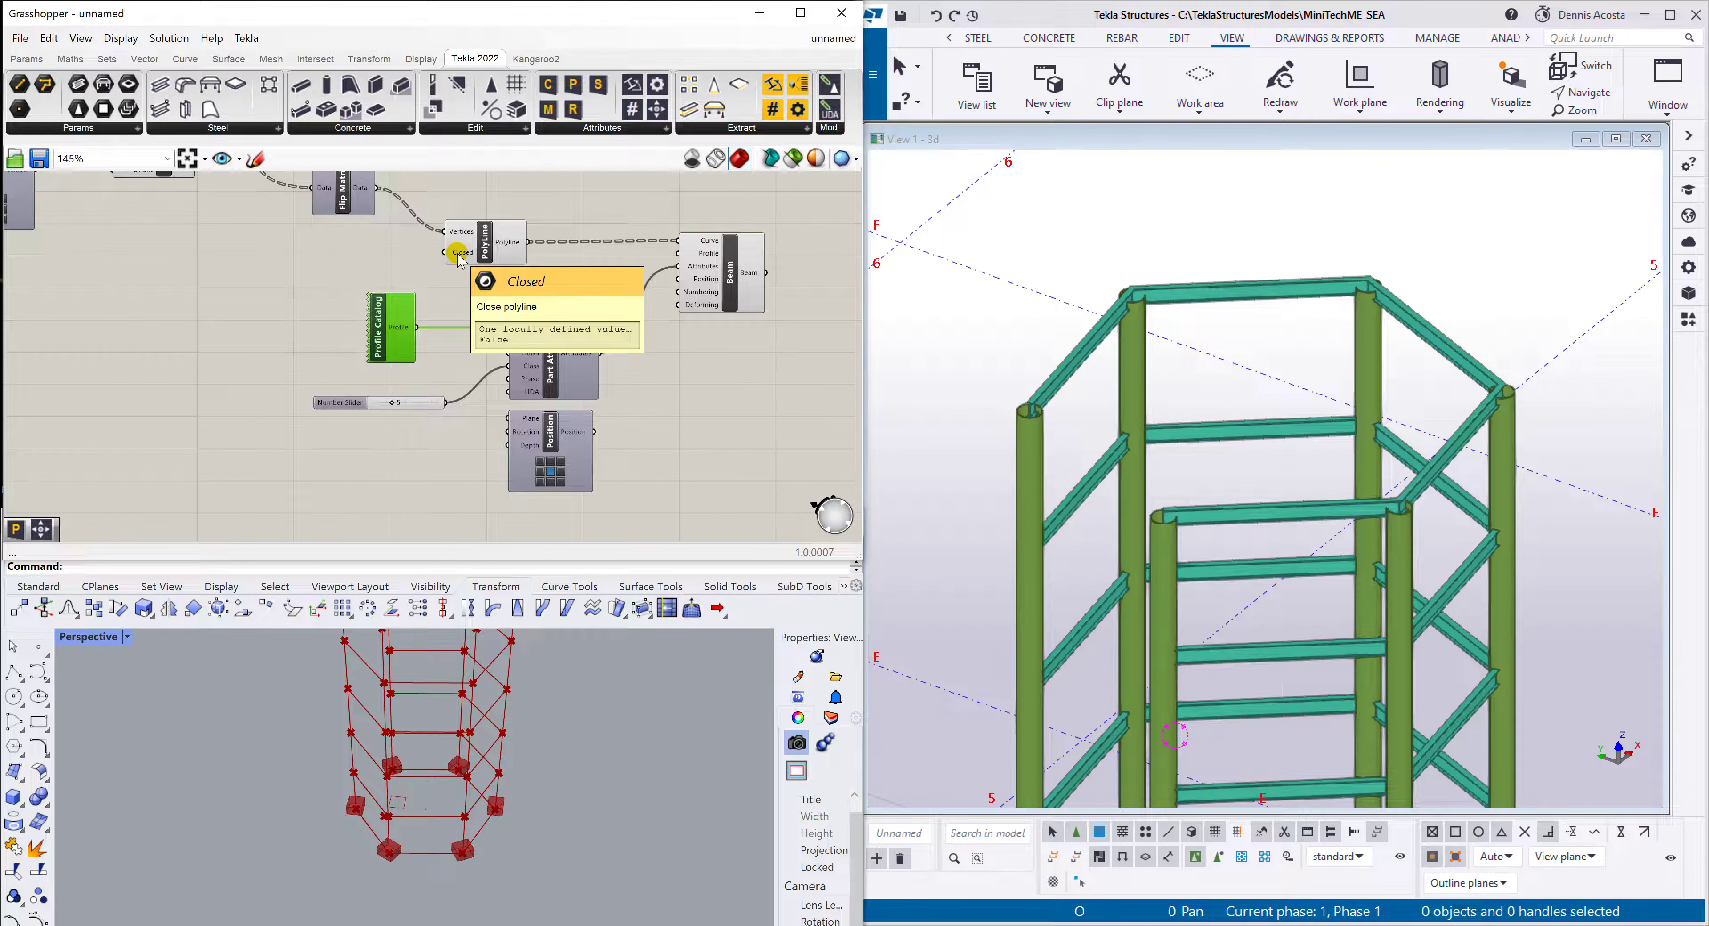
right_click(460, 259)
mouse_move(530, 402)
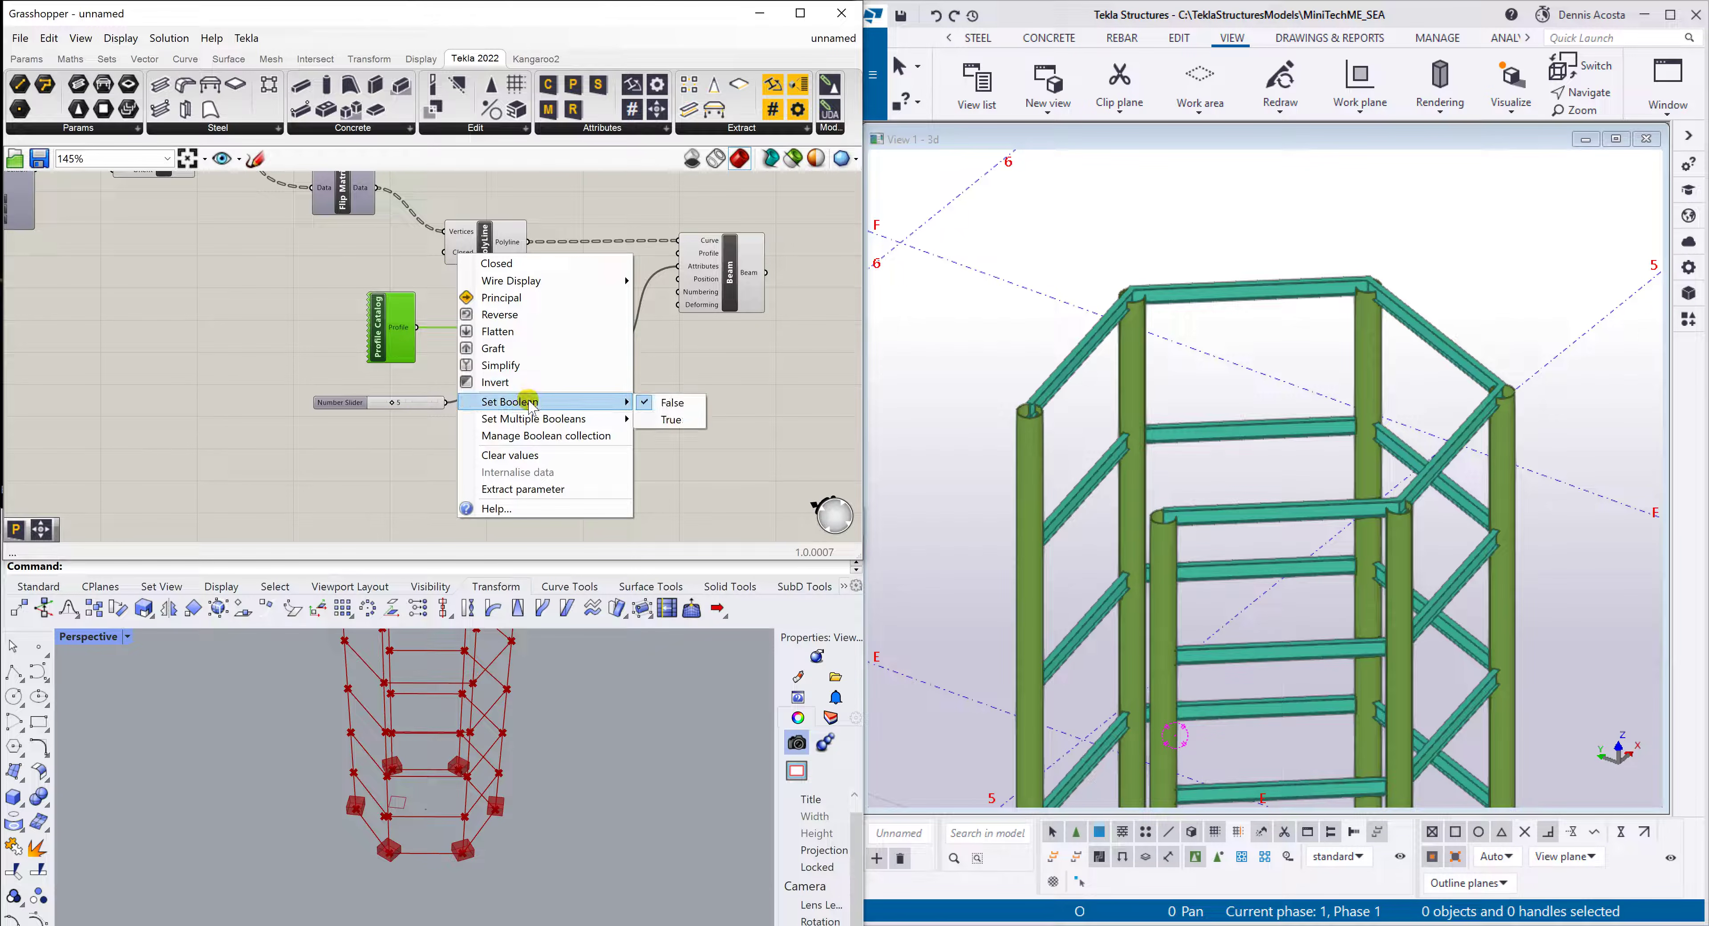
left_click(672, 420)
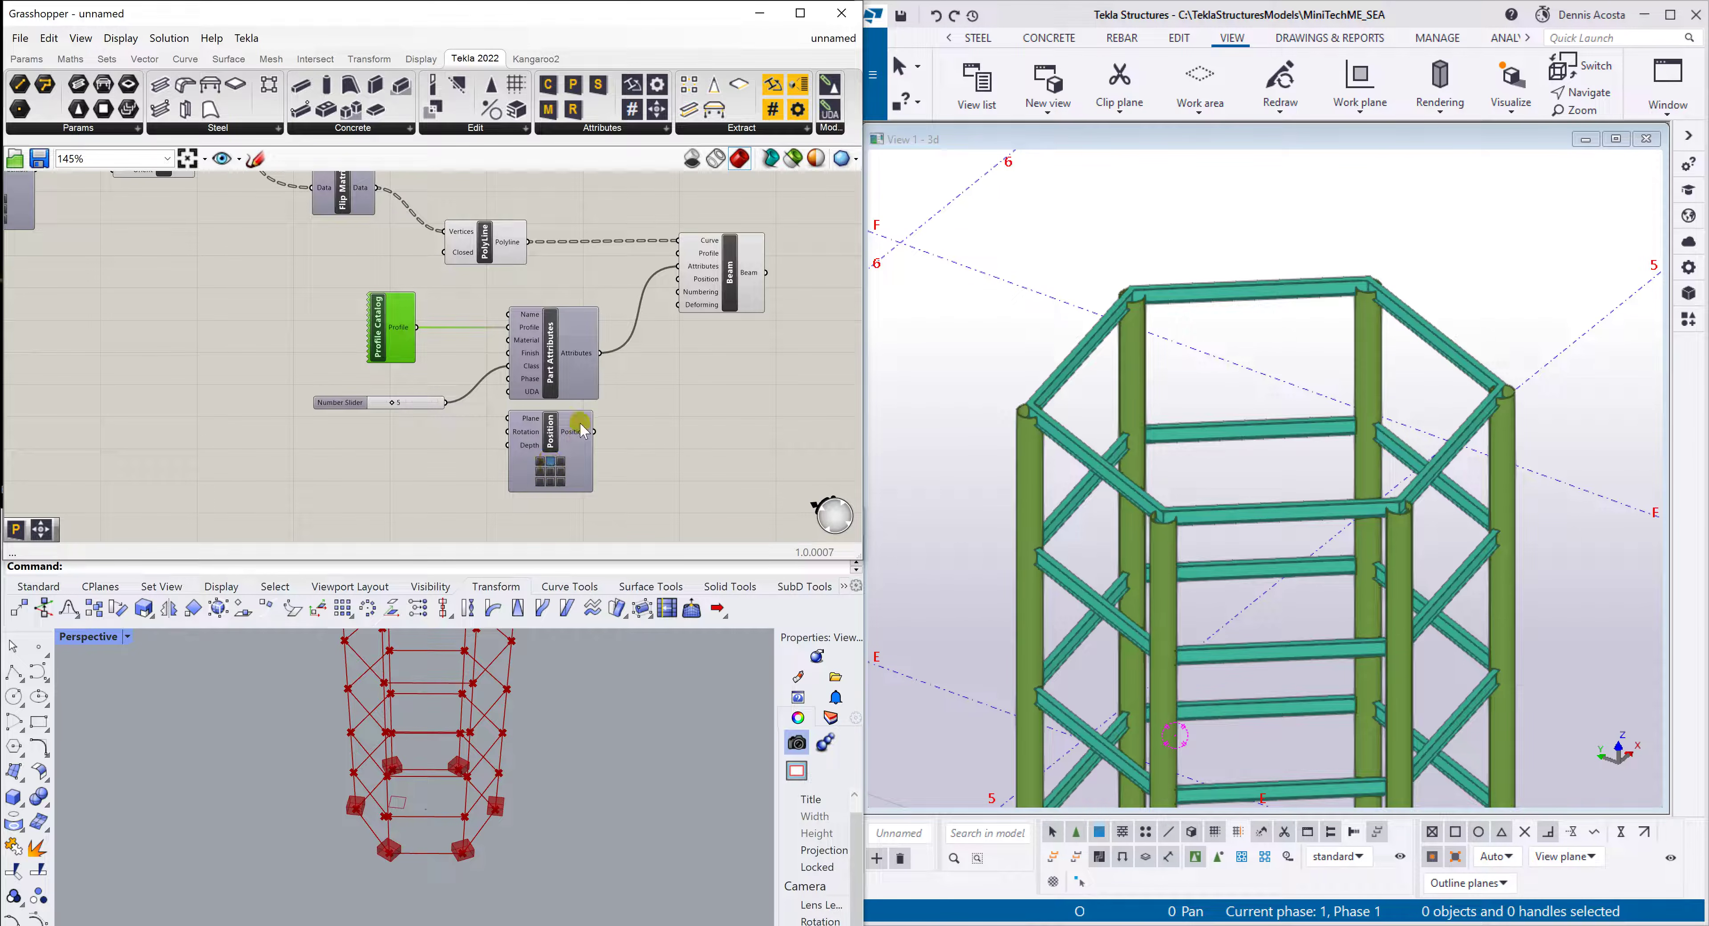
Connect the copied Position component to the Beam's Position input, choose the bottom-middle cell of its grid, and check the beams in Tekla
left_click_drag(593, 431, 678, 279)
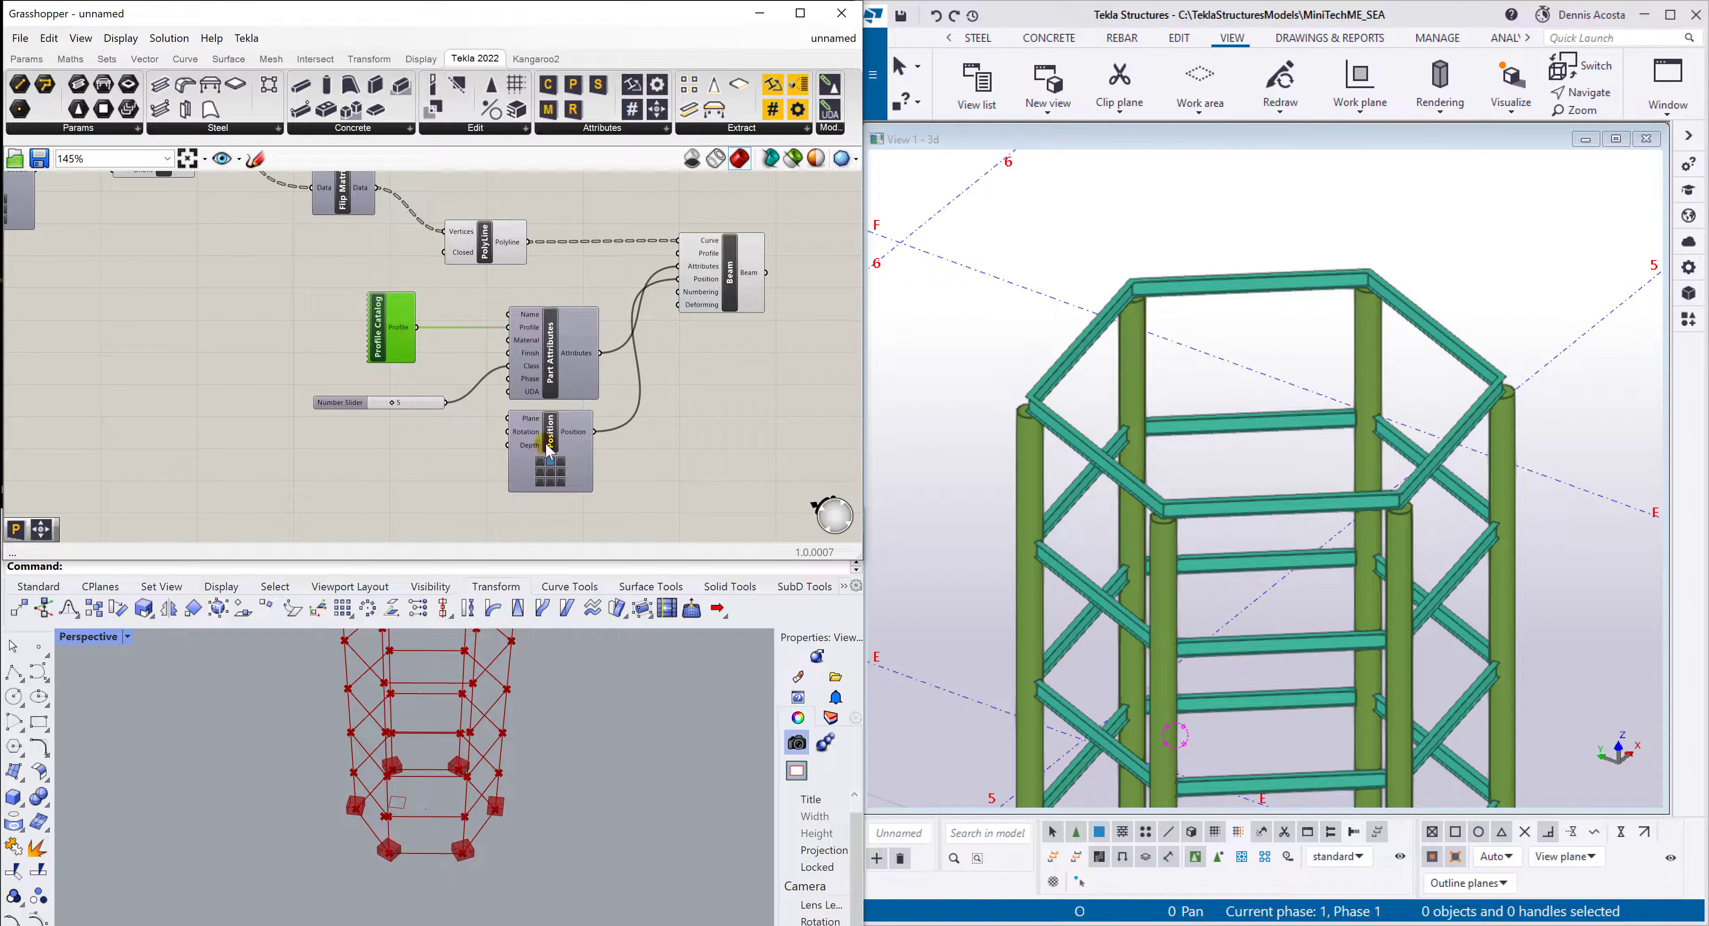
left_click(550, 481)
scroll(1422, 387, "down", 5)
scroll(1422, 387, "up", 6)
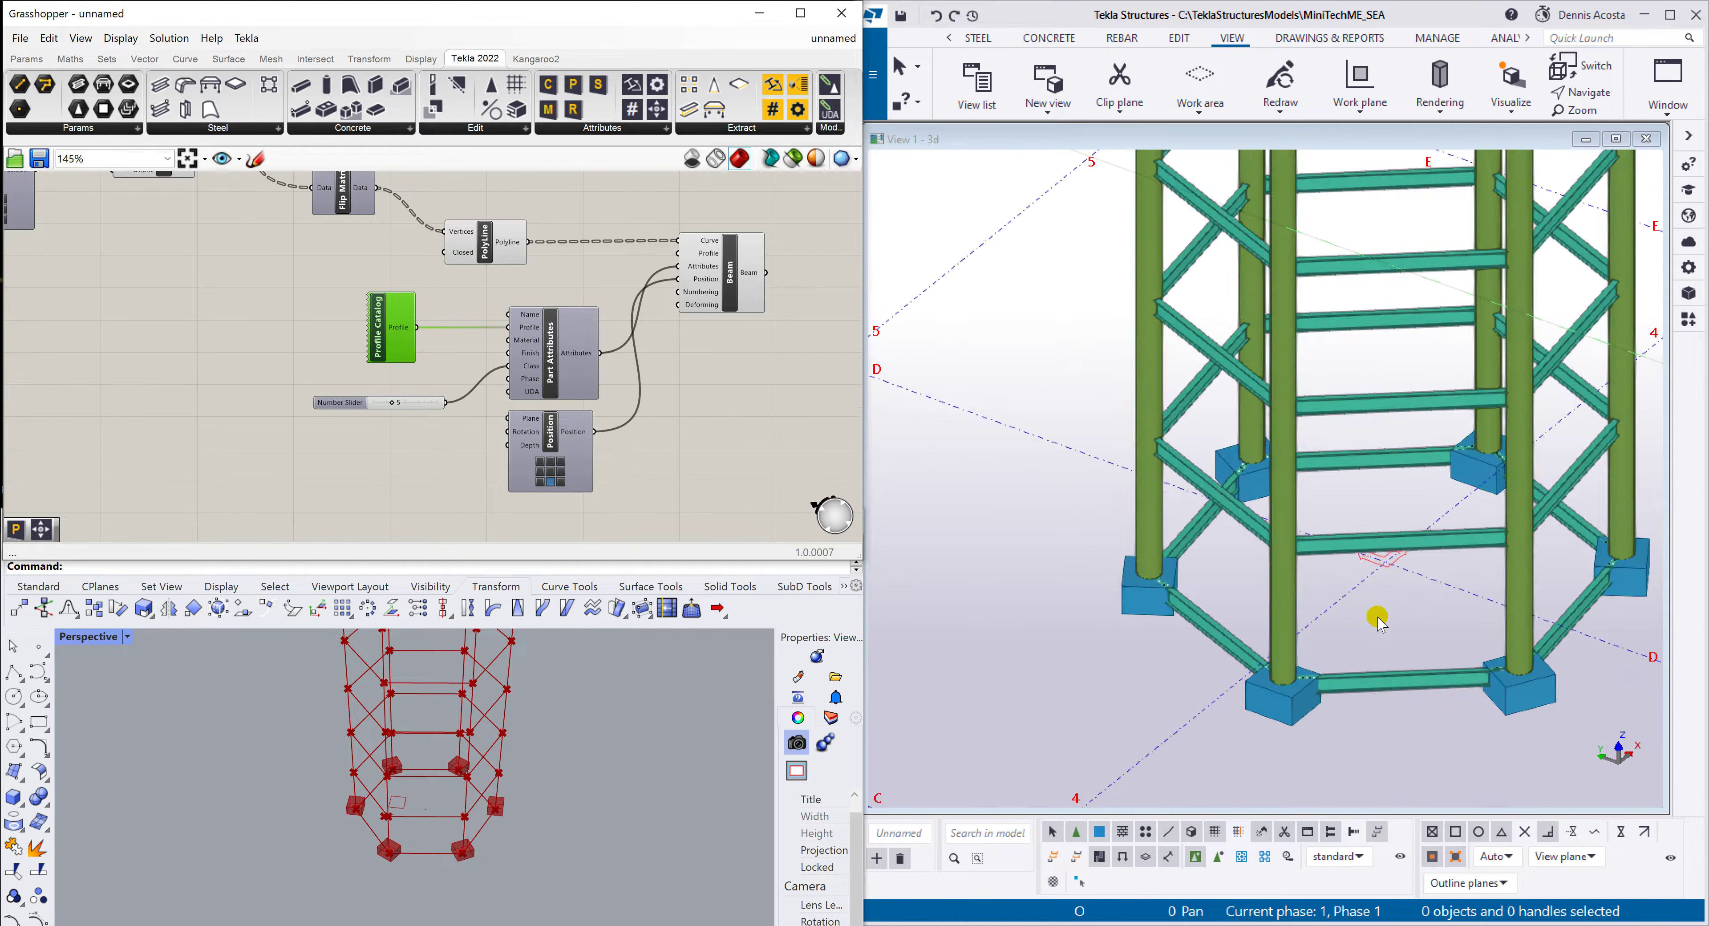
scroll(1377, 620, "down", 5)
scroll(1340, 590, "up", 2)
scroll(474, 404, "down", 3)
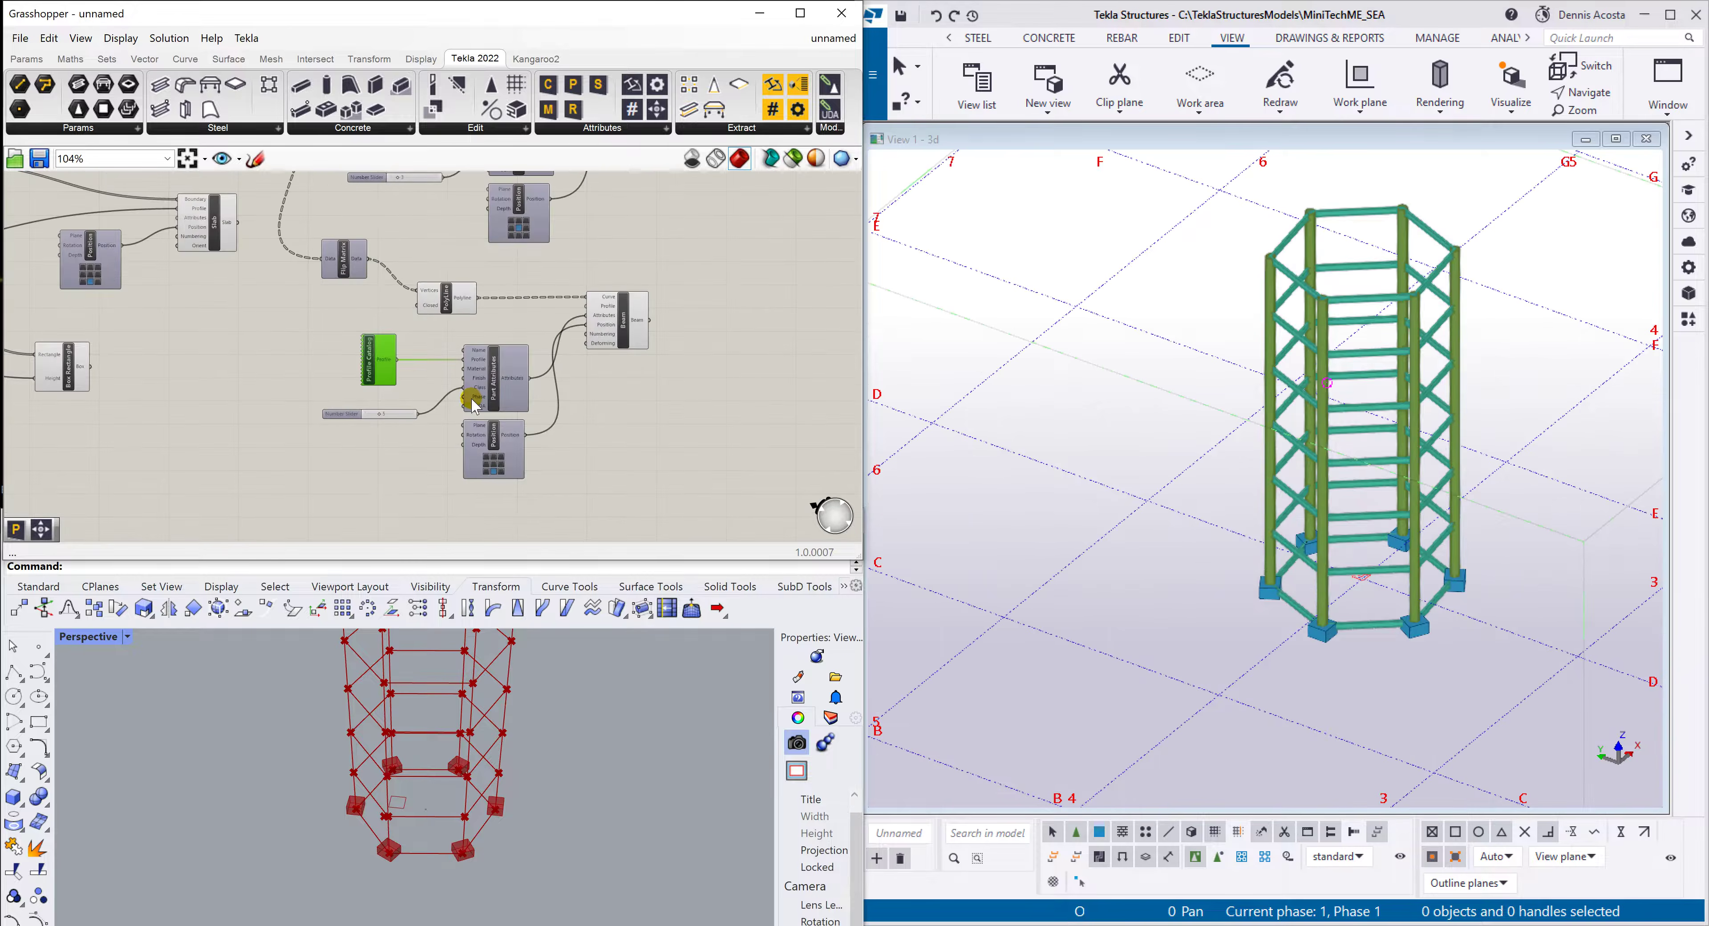
Move the beam's profile, class, attribute and position components away from the Beam component, reposition the Beam, and inspect its parts in Tekla
scroll(472, 398, "up", 1)
left_click_drag(507, 319, 307, 497)
left_click_drag(492, 372, 385, 365)
left_click_drag(647, 306, 660, 317)
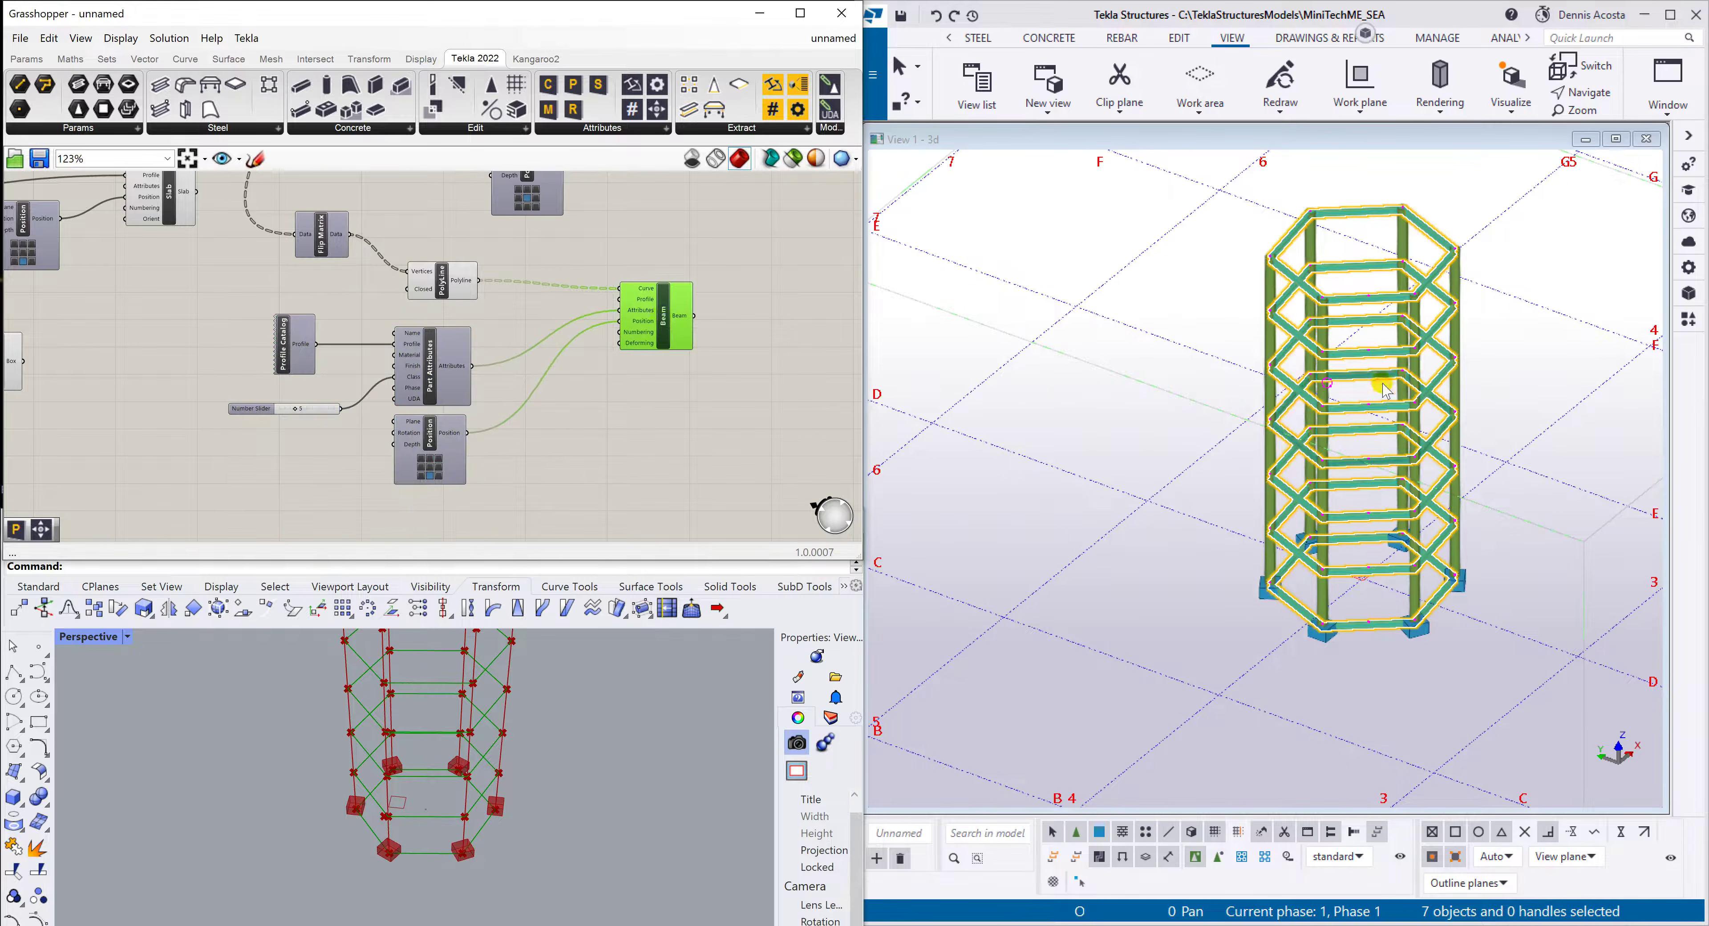
scroll(1385, 390, "up", 3)
scroll(1327, 435, "down", 4)
scroll(1326, 434, "up", 3)
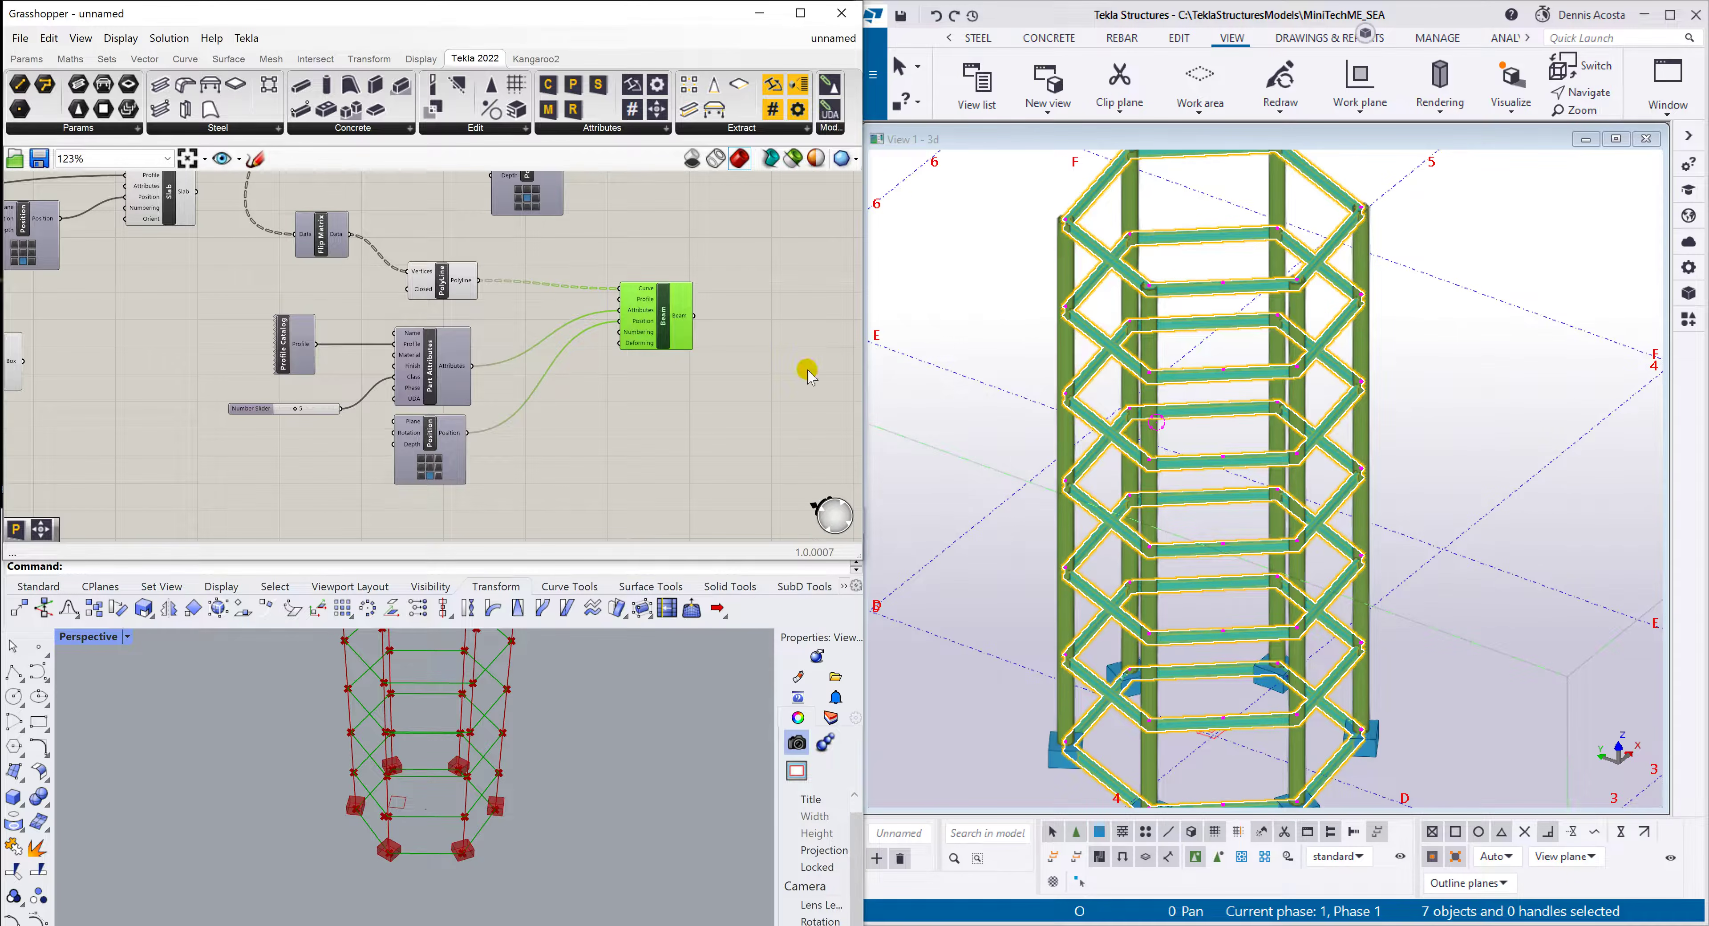
scroll(538, 362, "down", 5)
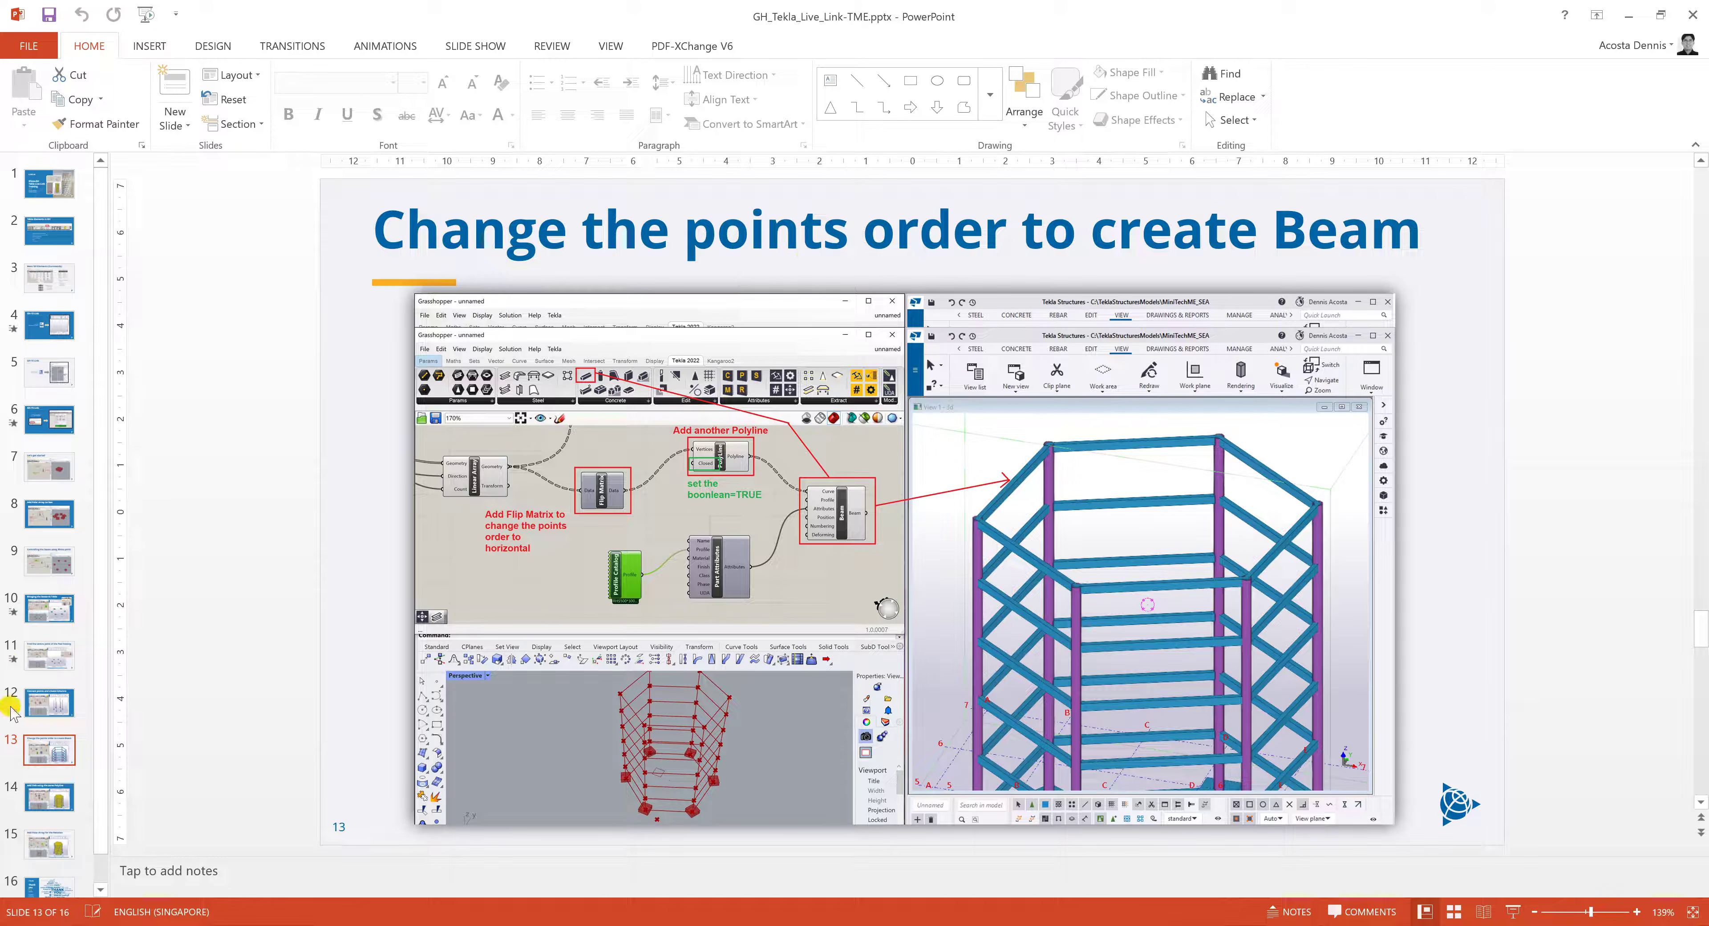
View slide 14, "Add Slab using the same Polyline", in PowerPoint and return to Grasshopper
left_click(53, 801)
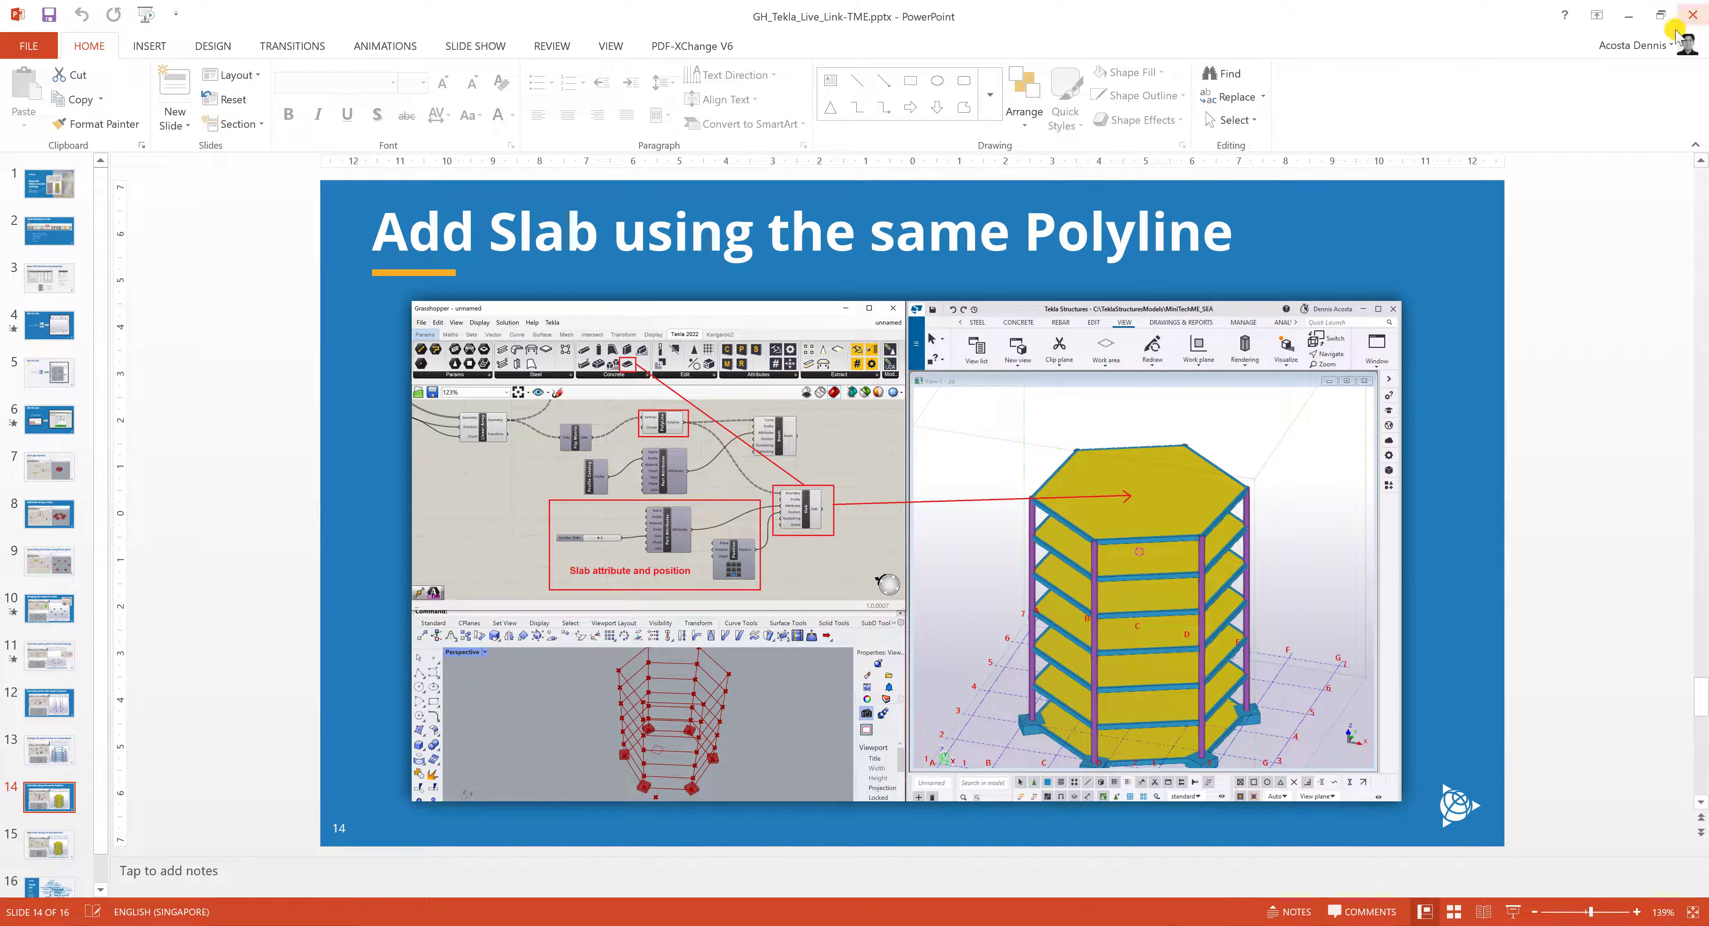
left_click(1632, 16)
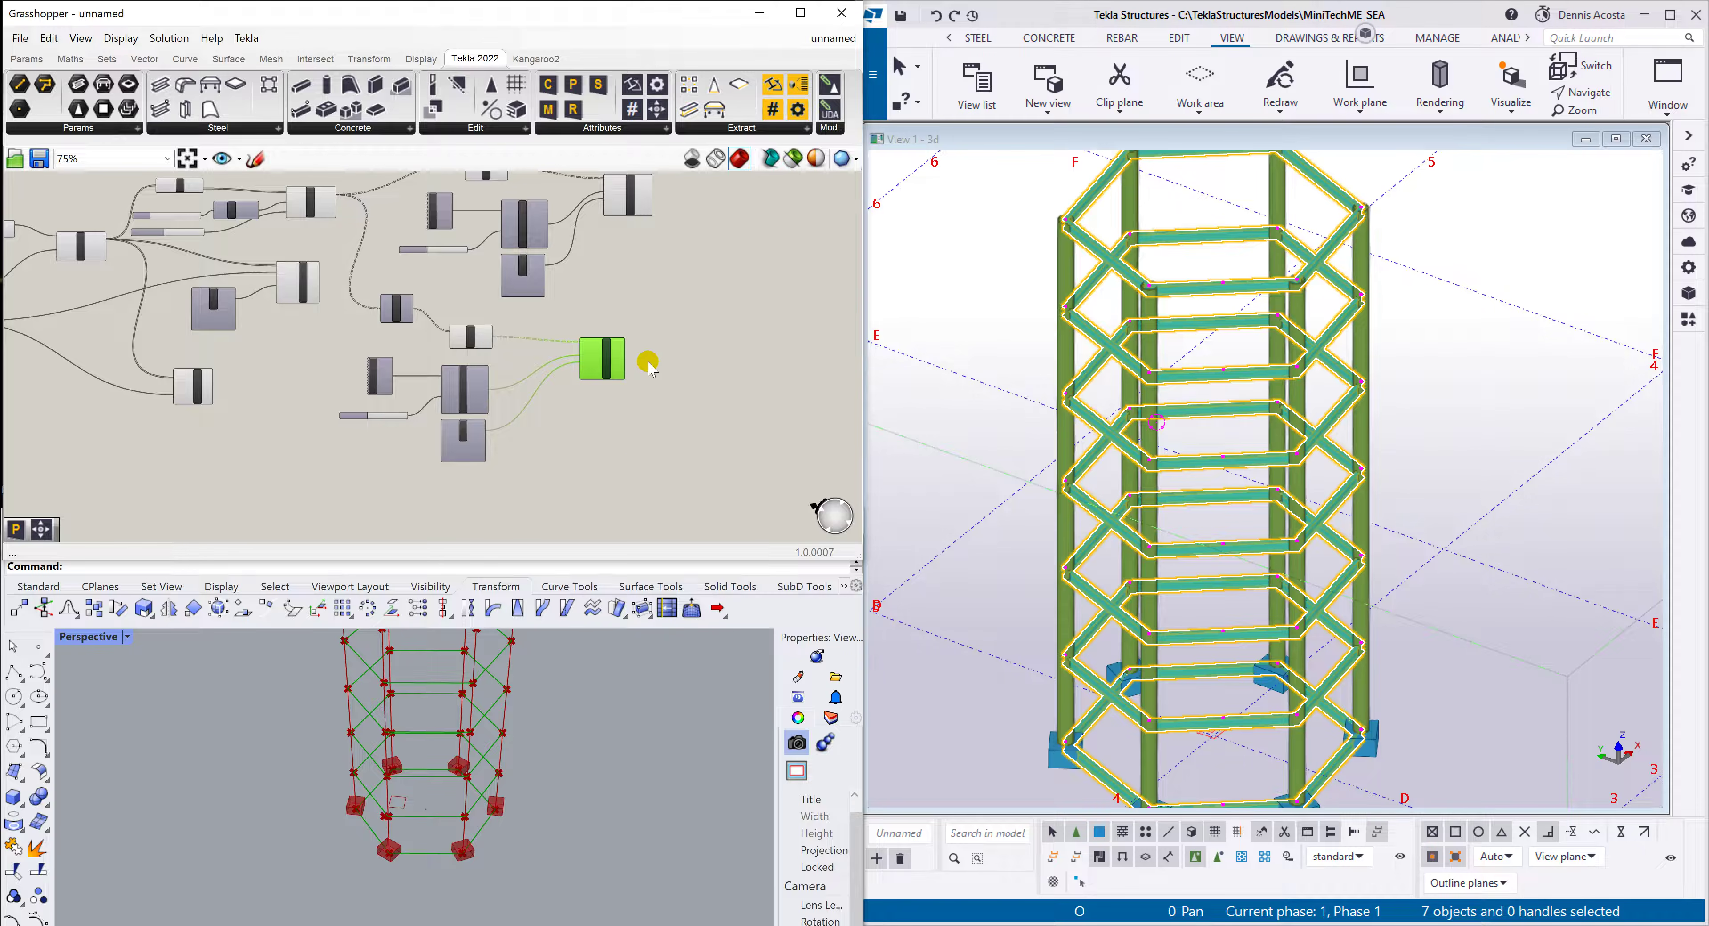
Add a Tekla Slab component below the Beam and connect the second PolyLine's output to its Boundary input
scroll(451, 383, "up", 3)
right_click_drag(595, 421, 497, 353)
scroll(445, 286, "up", 1)
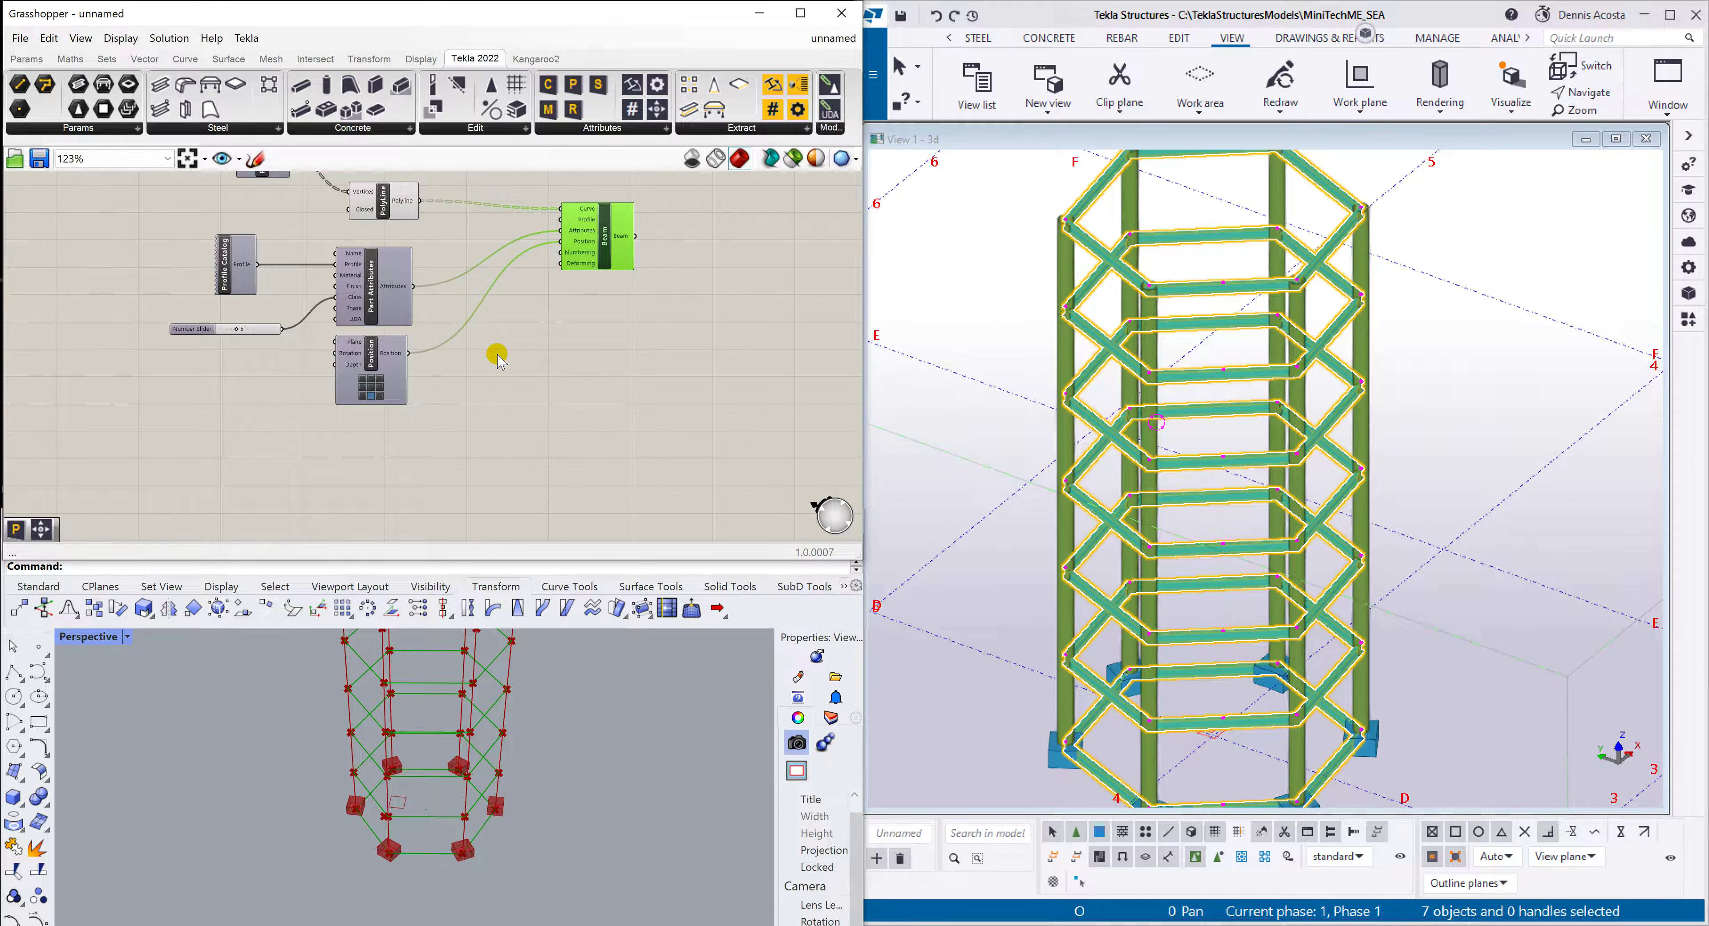
left_click(599, 490)
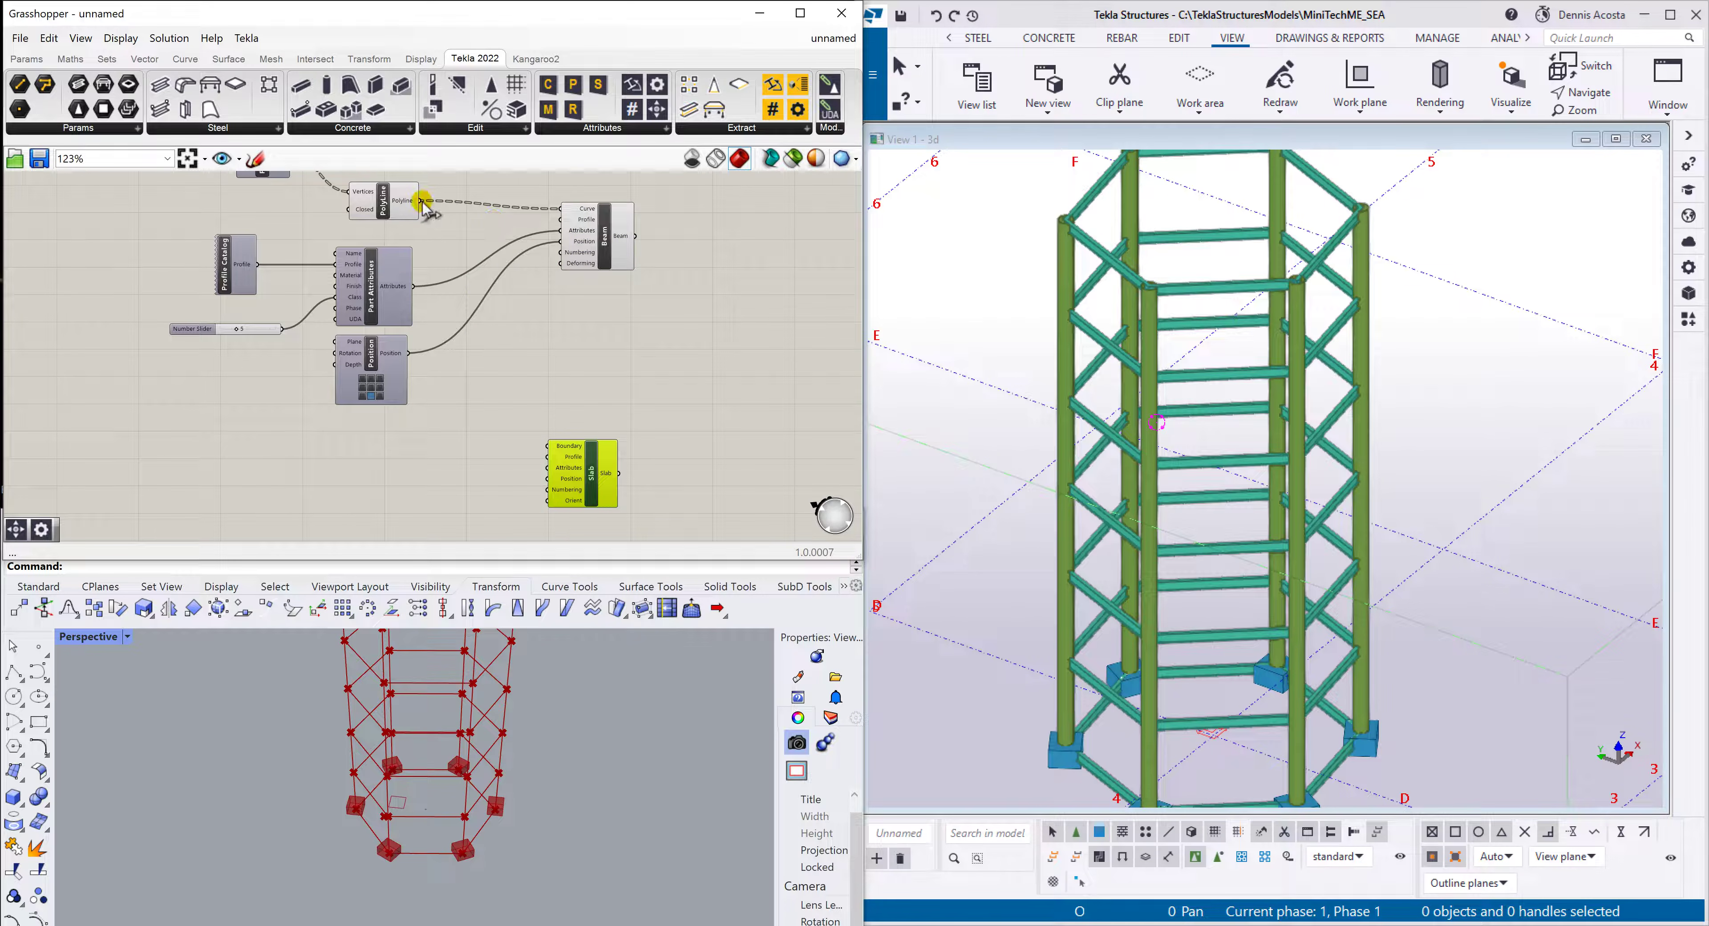
left_click_drag(420, 201, 548, 453)
scroll(1171, 465, "up", 5)
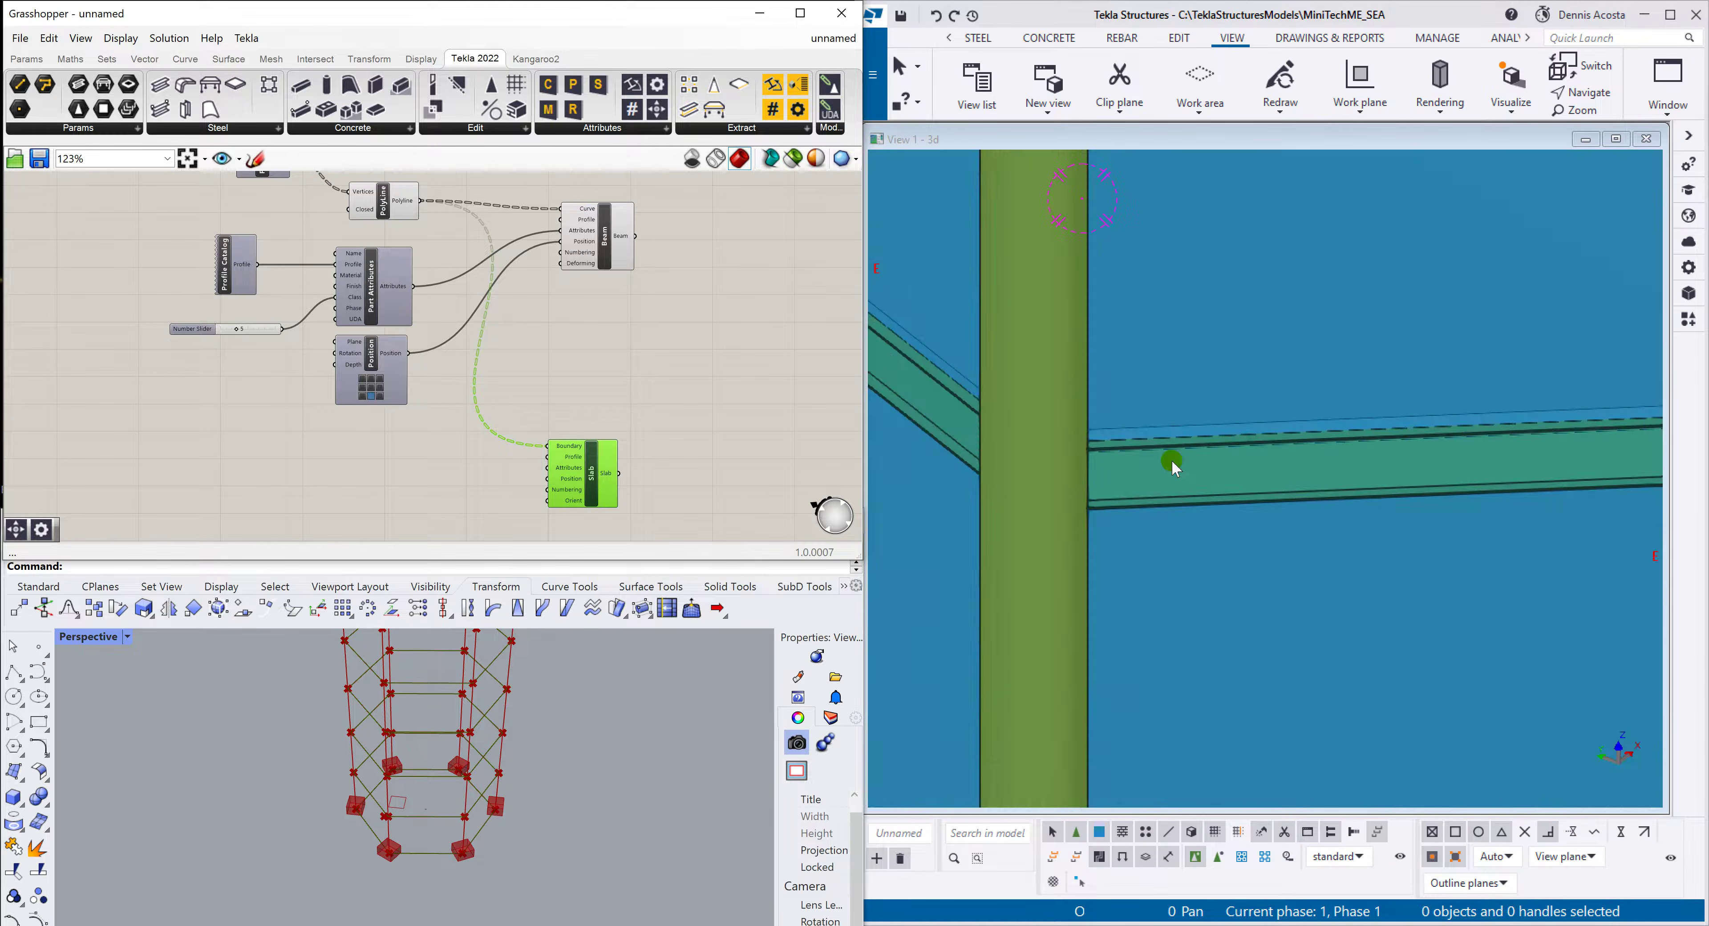
scroll(1171, 464, "down", 5)
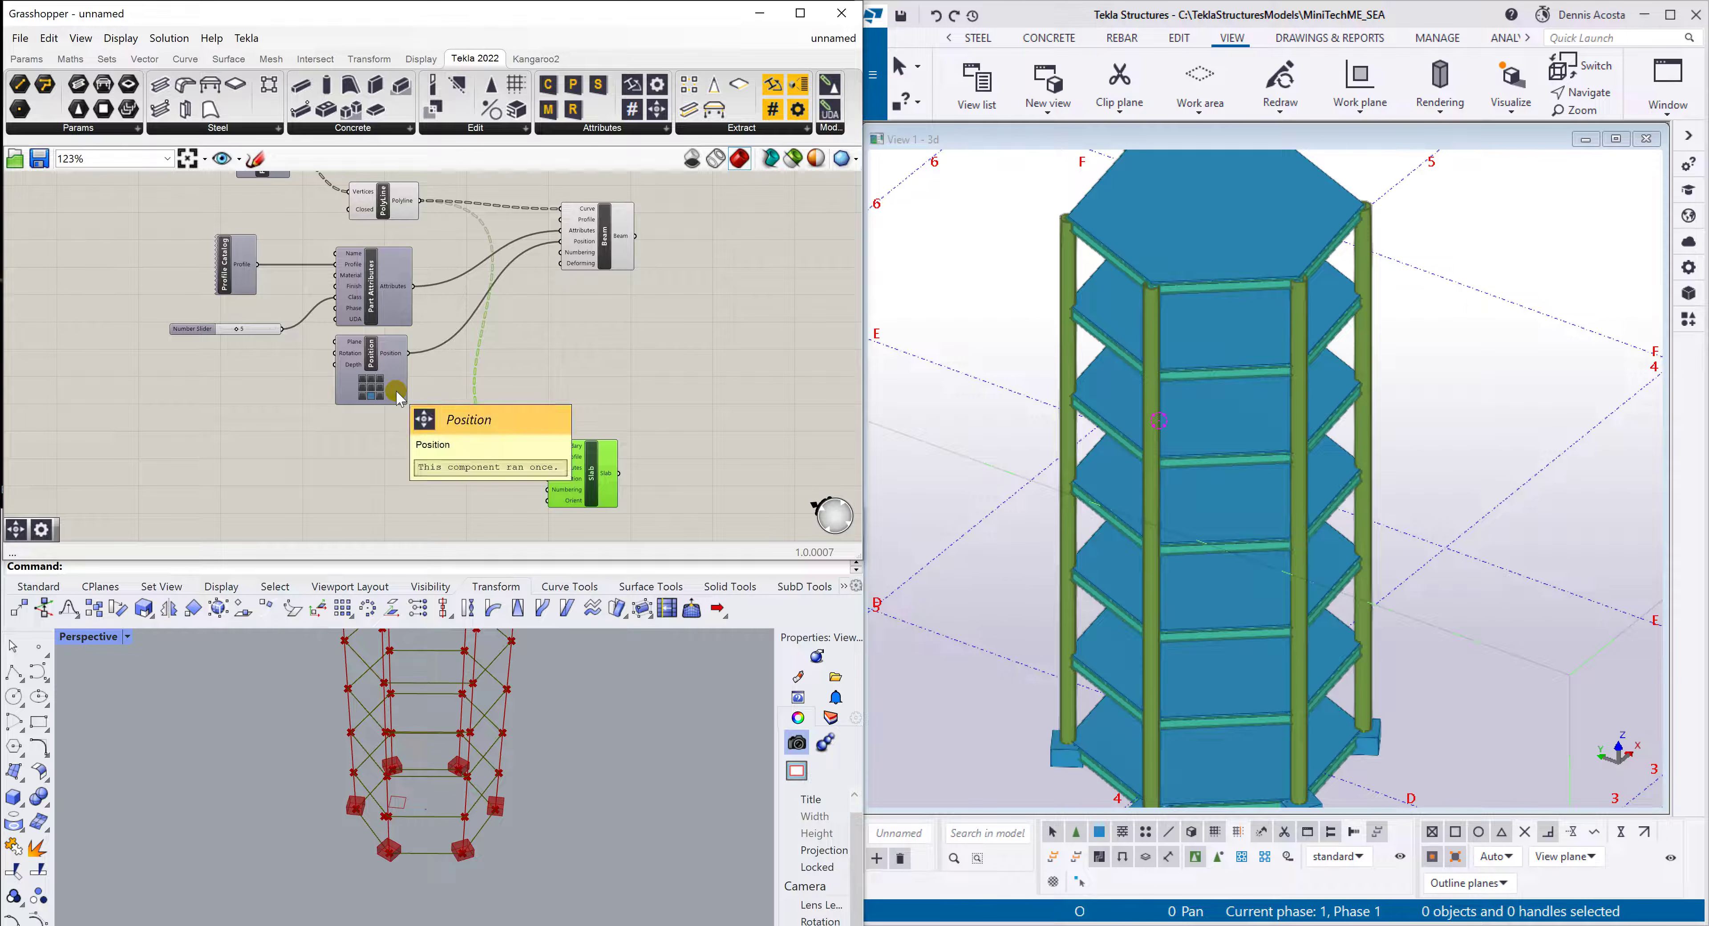
left_click_drag(588, 474, 592, 466)
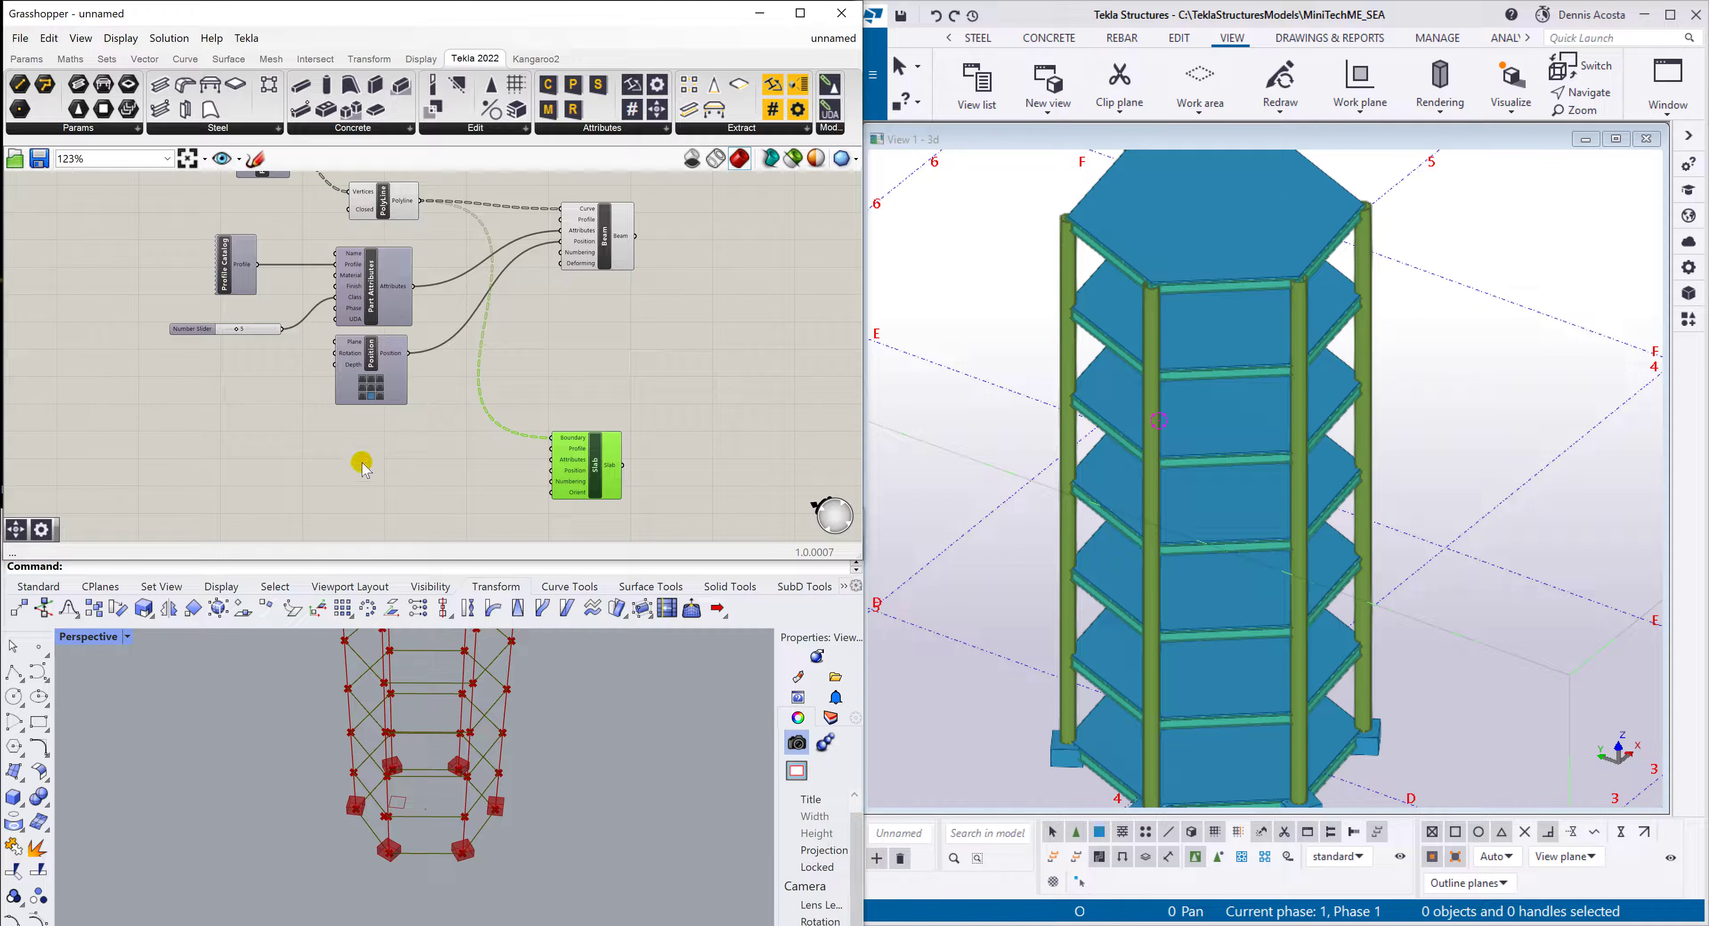
Add a new Position component below the beam's Position and connect its output to the Slab's Position input
left_click(388, 363)
left_click(390, 415)
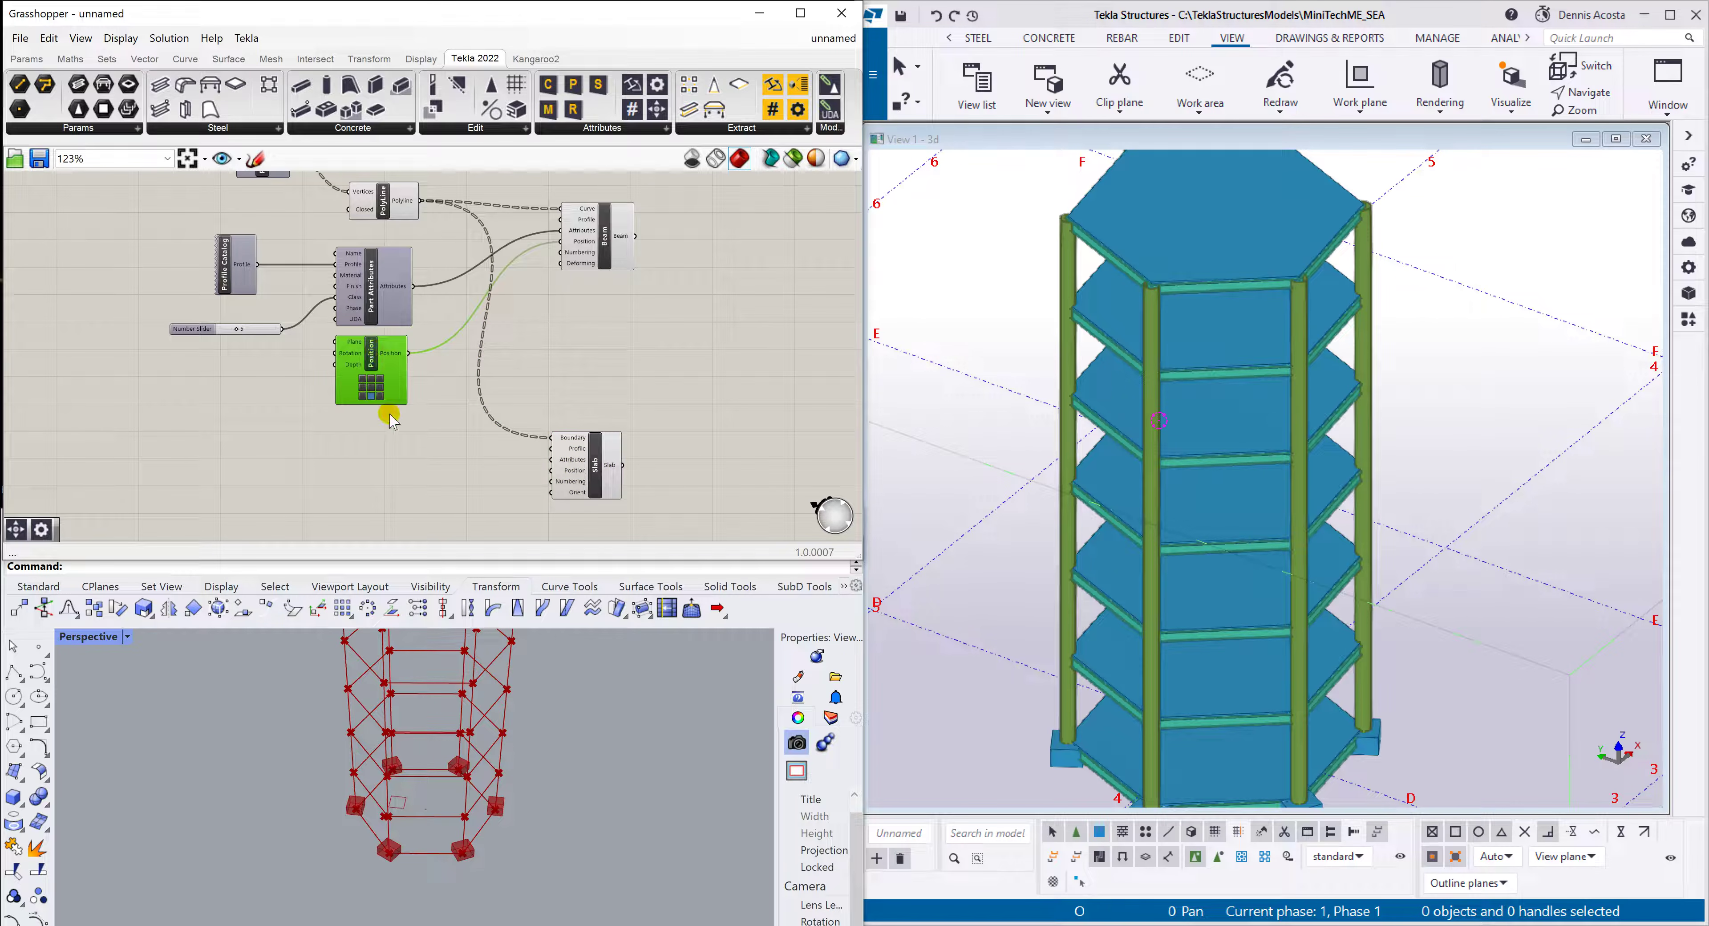
left_click(654, 113)
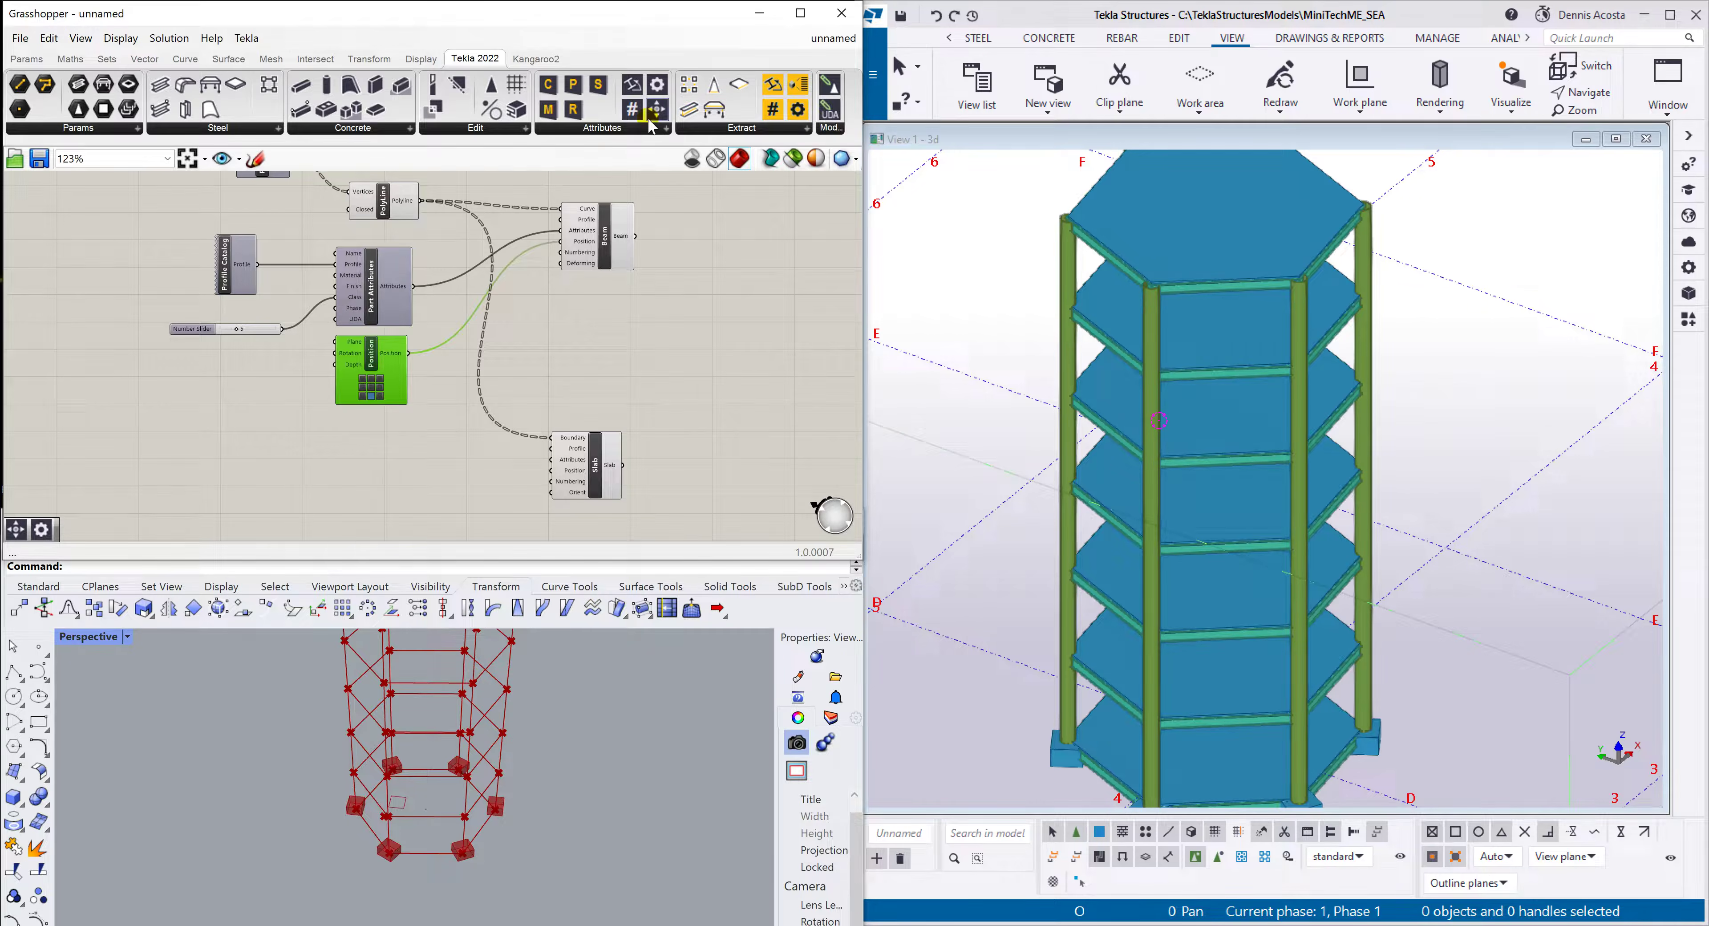
left_click(402, 504)
left_click_drag(435, 498, 552, 472)
scroll(1240, 456, "up", 3)
scroll(1240, 464, "down", 3)
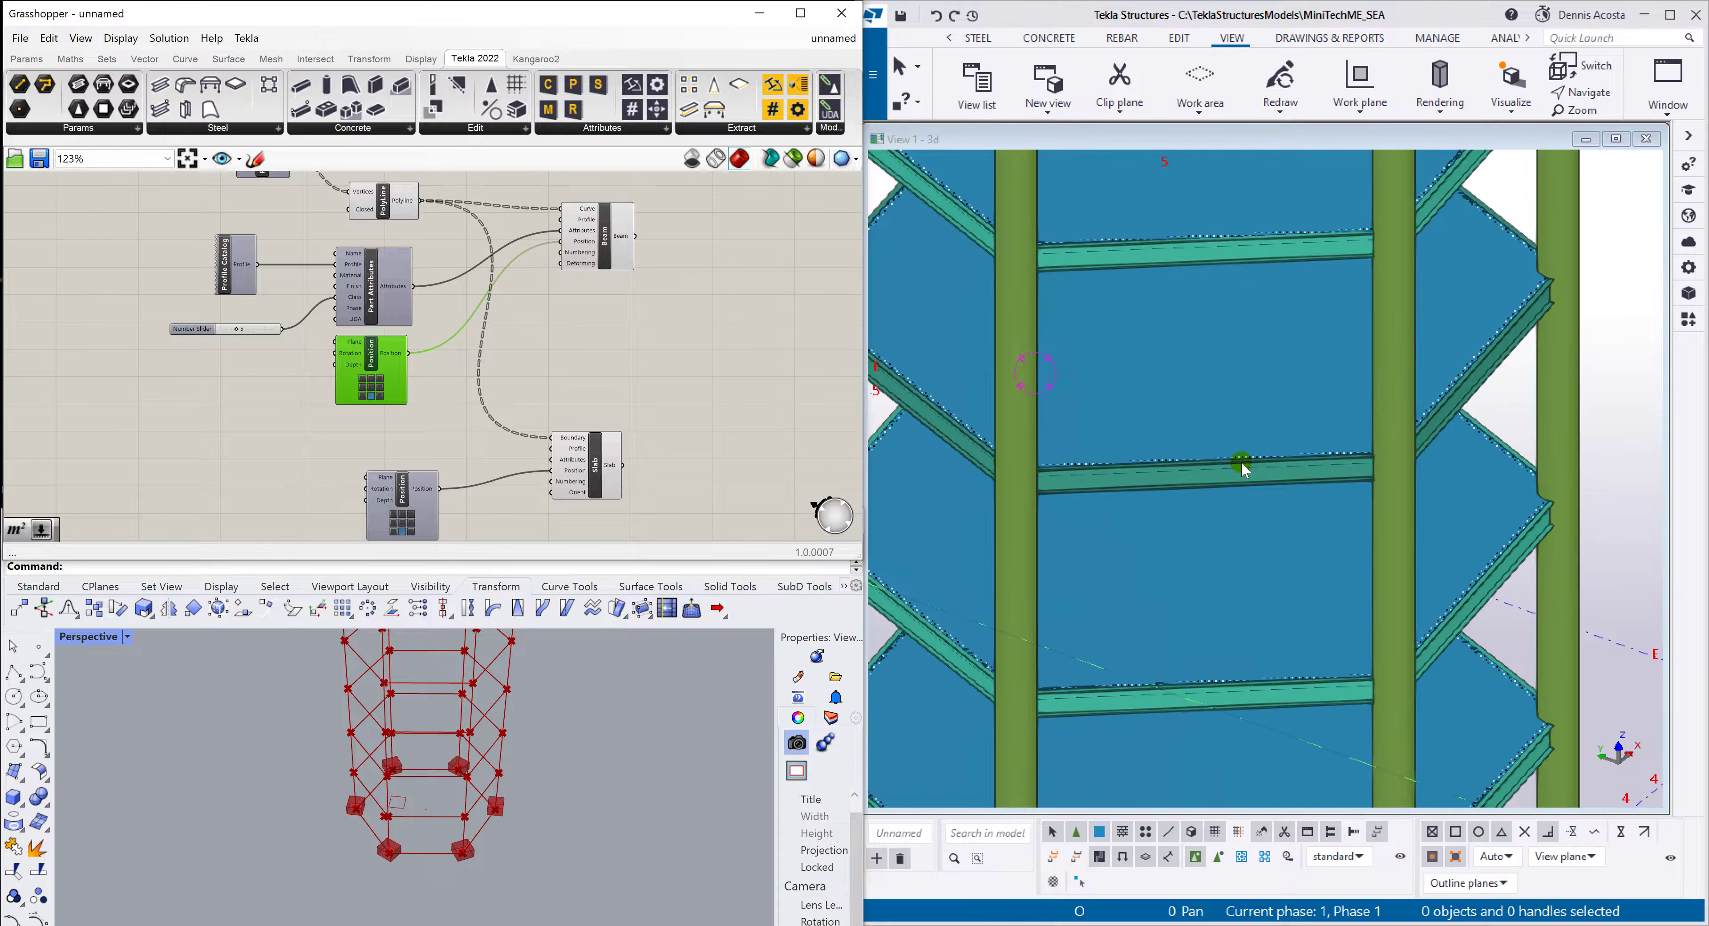
Add a number slider ranging from 100 to 500 above the slab's Position component and connect it to the Slab's Profile input
left_click_drag(385, 495, 407, 510)
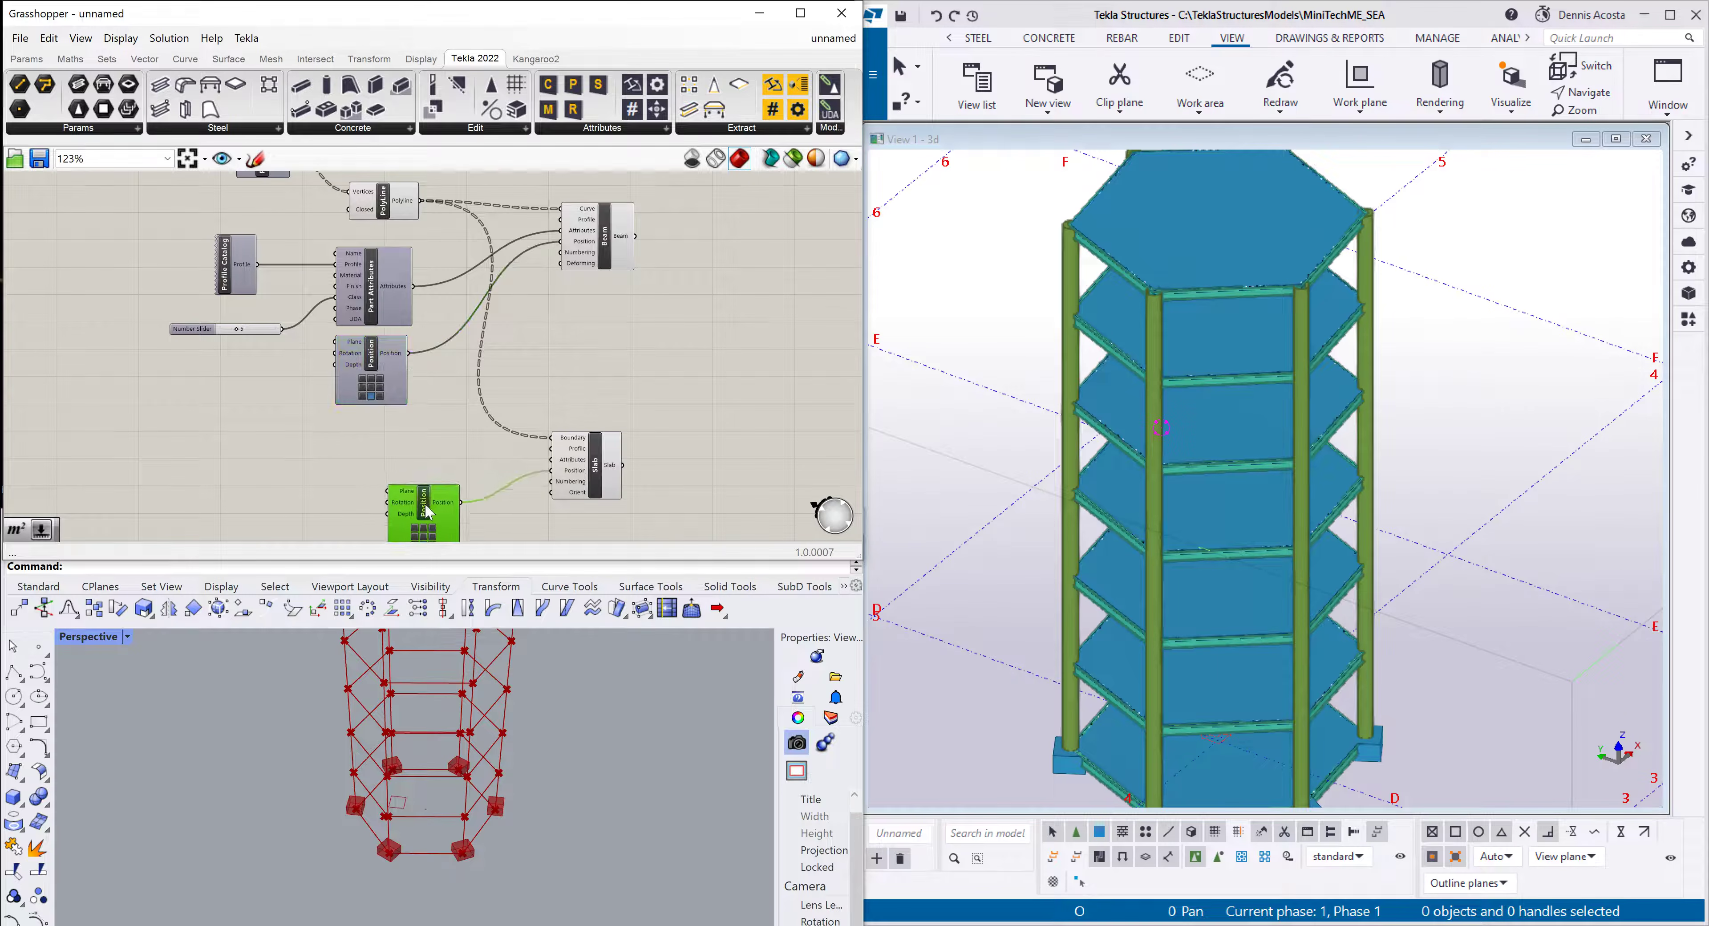
double_click(337, 457)
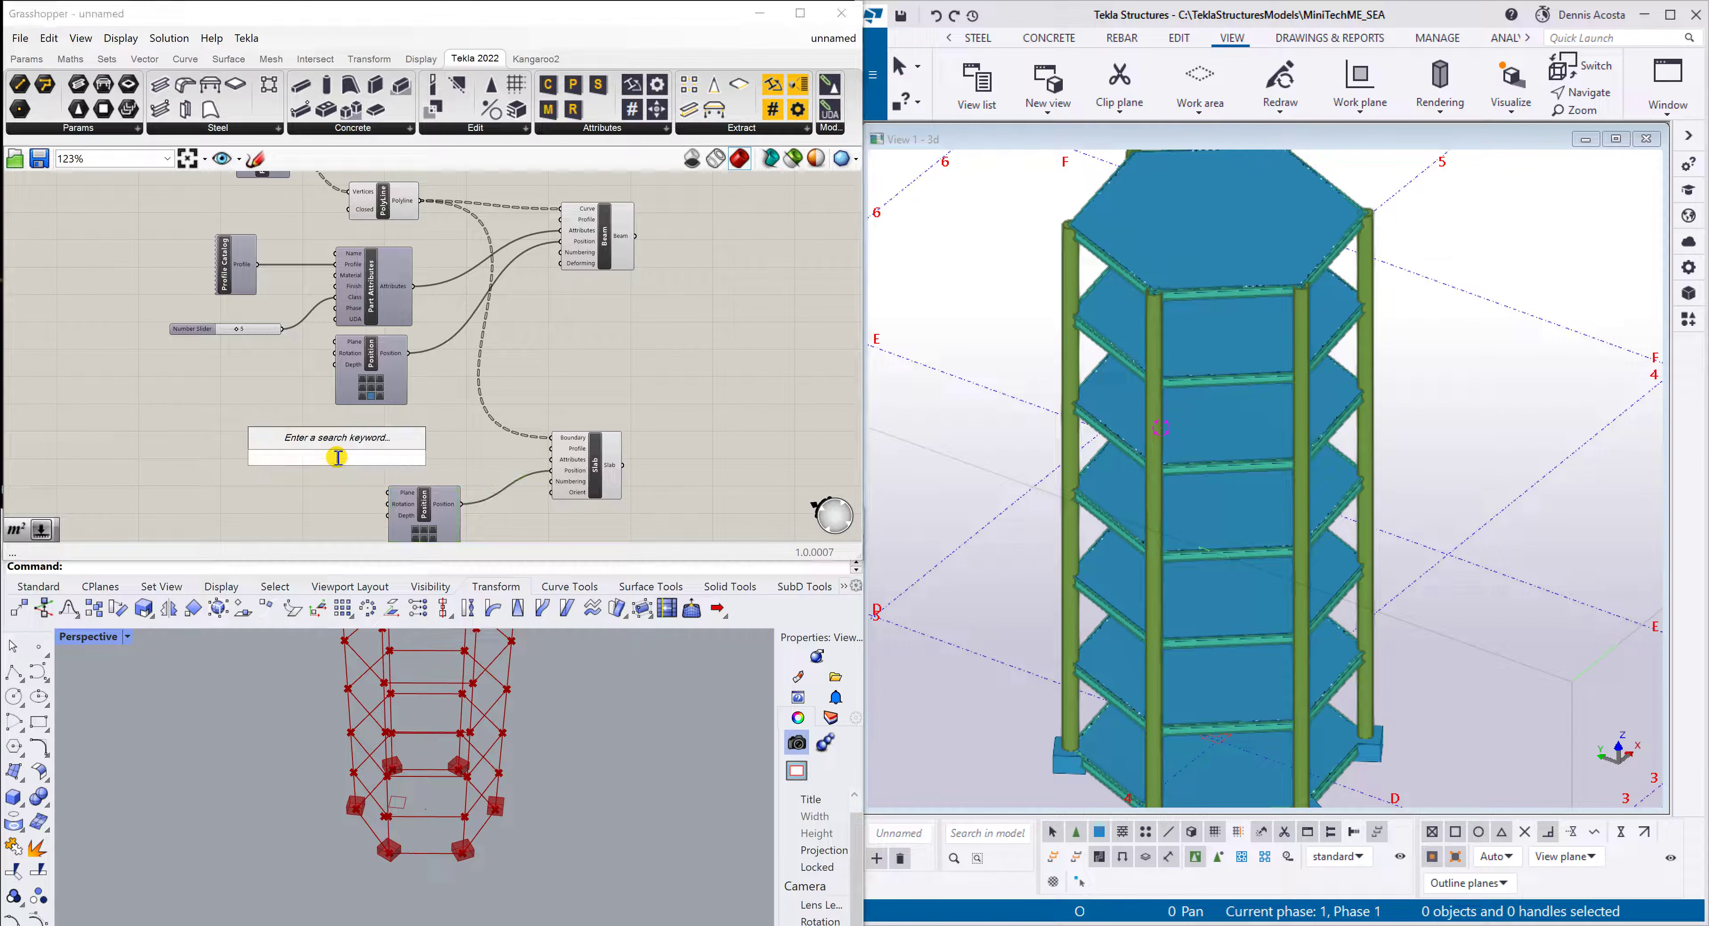
type("100..500")
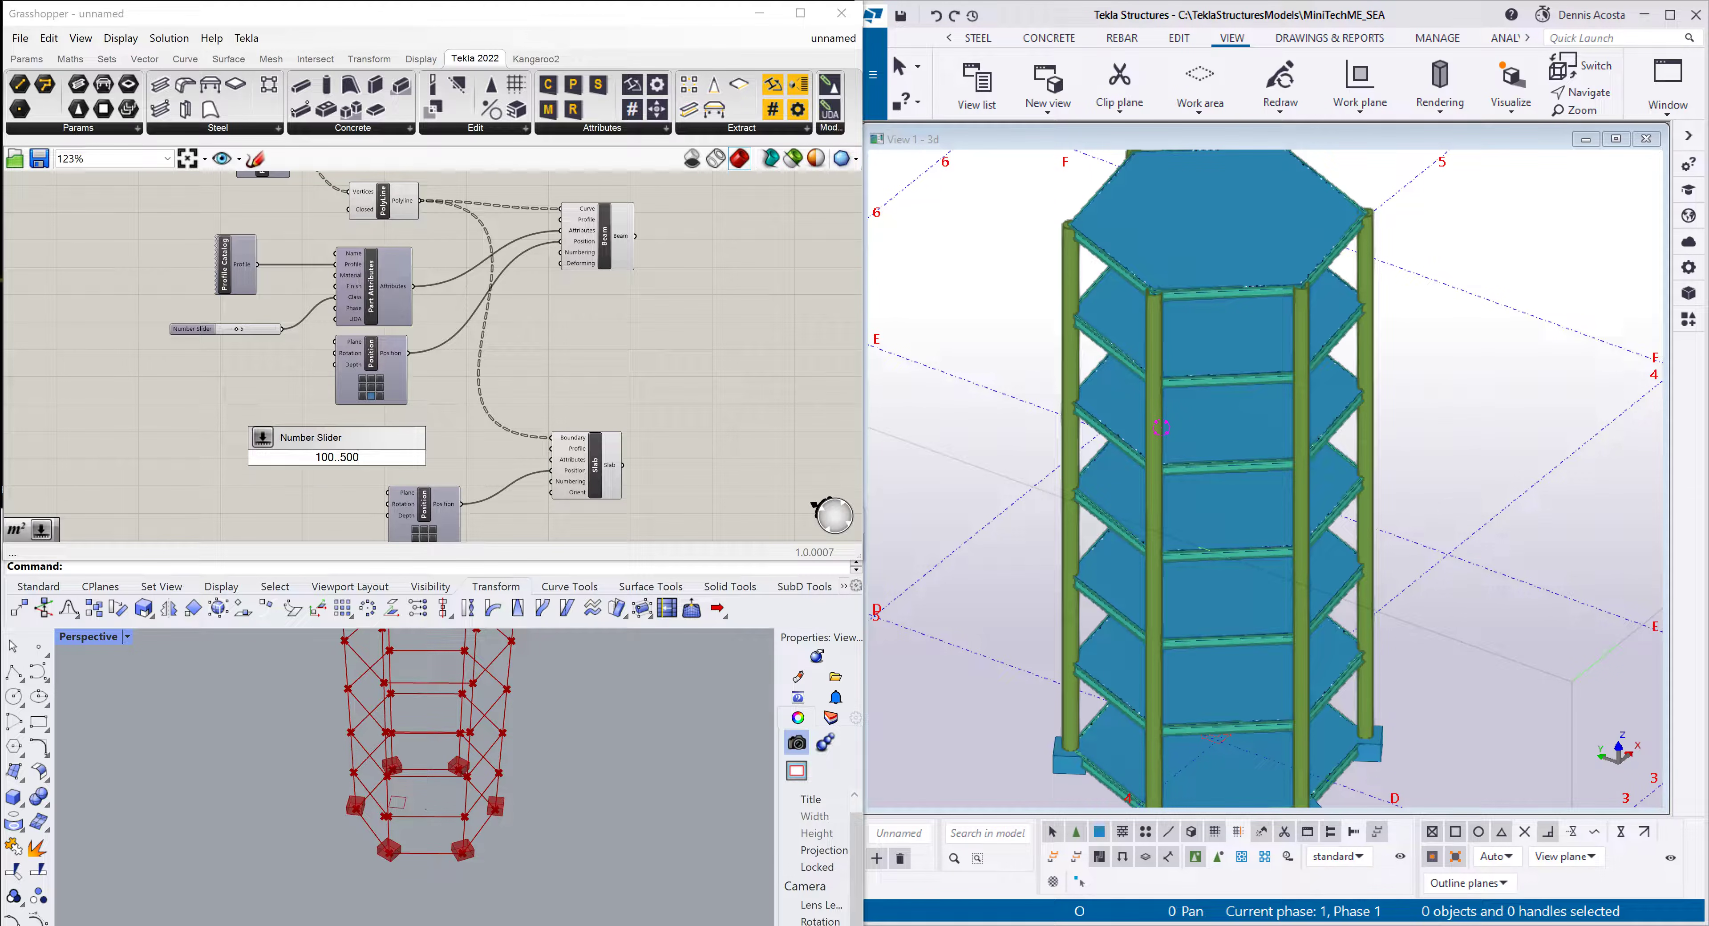
key("Return")
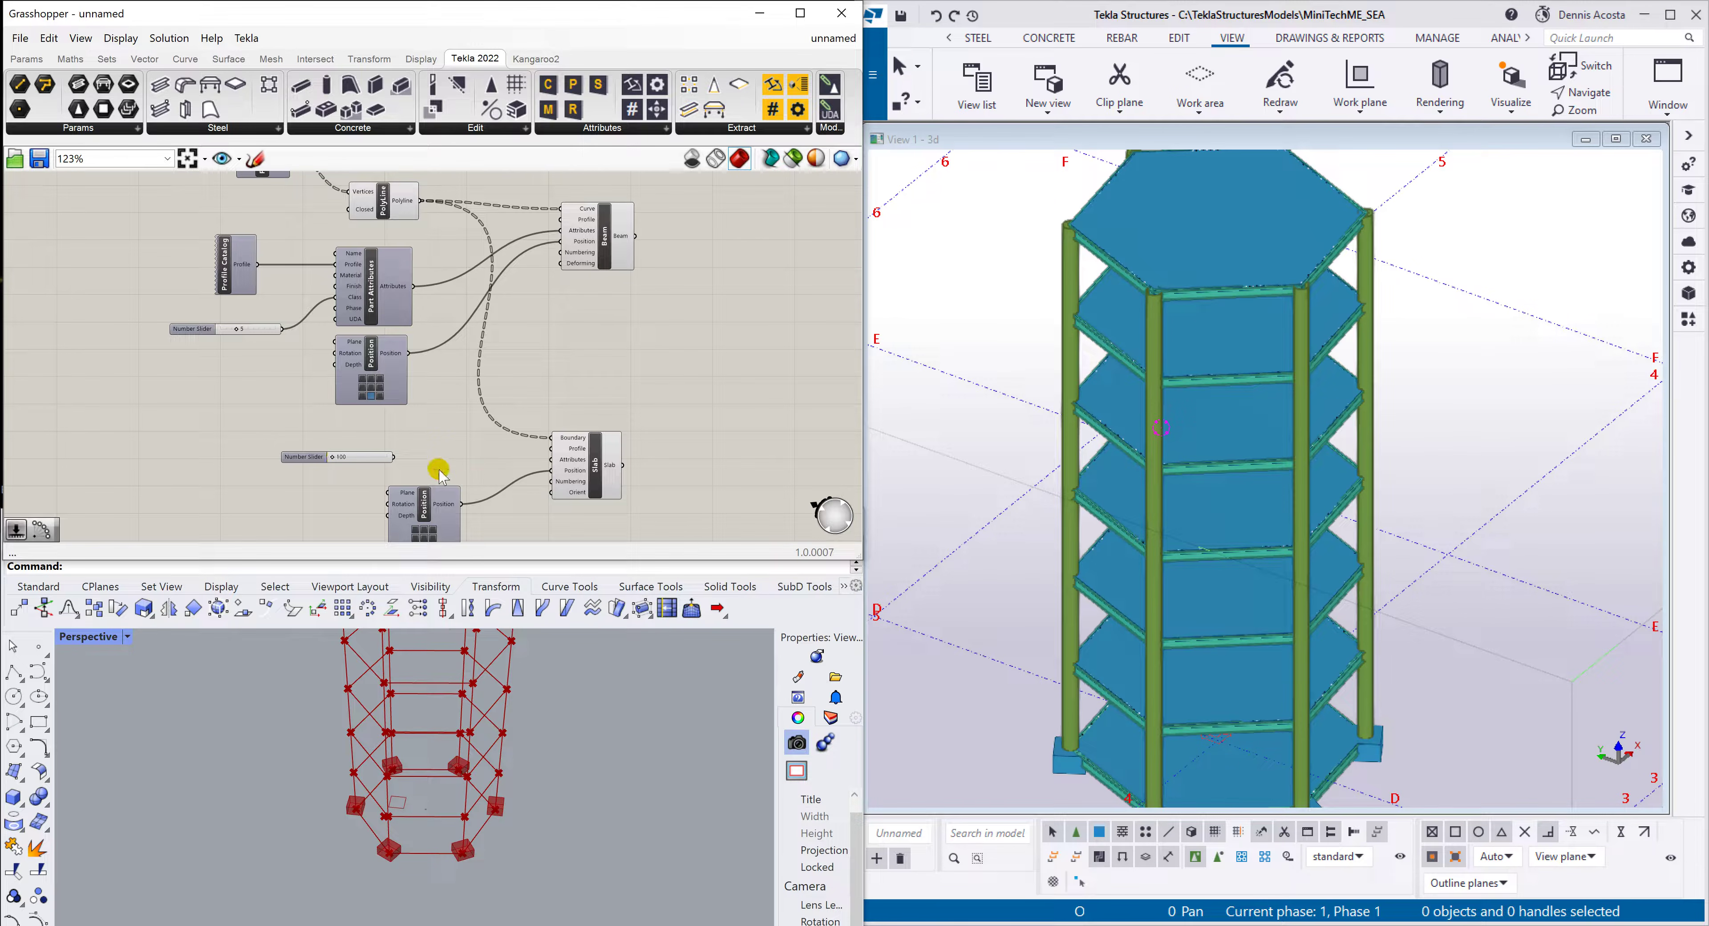
left_click_drag(403, 457, 549, 450)
scroll(353, 459, "up", 1)
Adjust the slab profile slider, trying 295 and settling on 246, and check the slab thickness in the Tekla view
left_click_drag(330, 458, 363, 469)
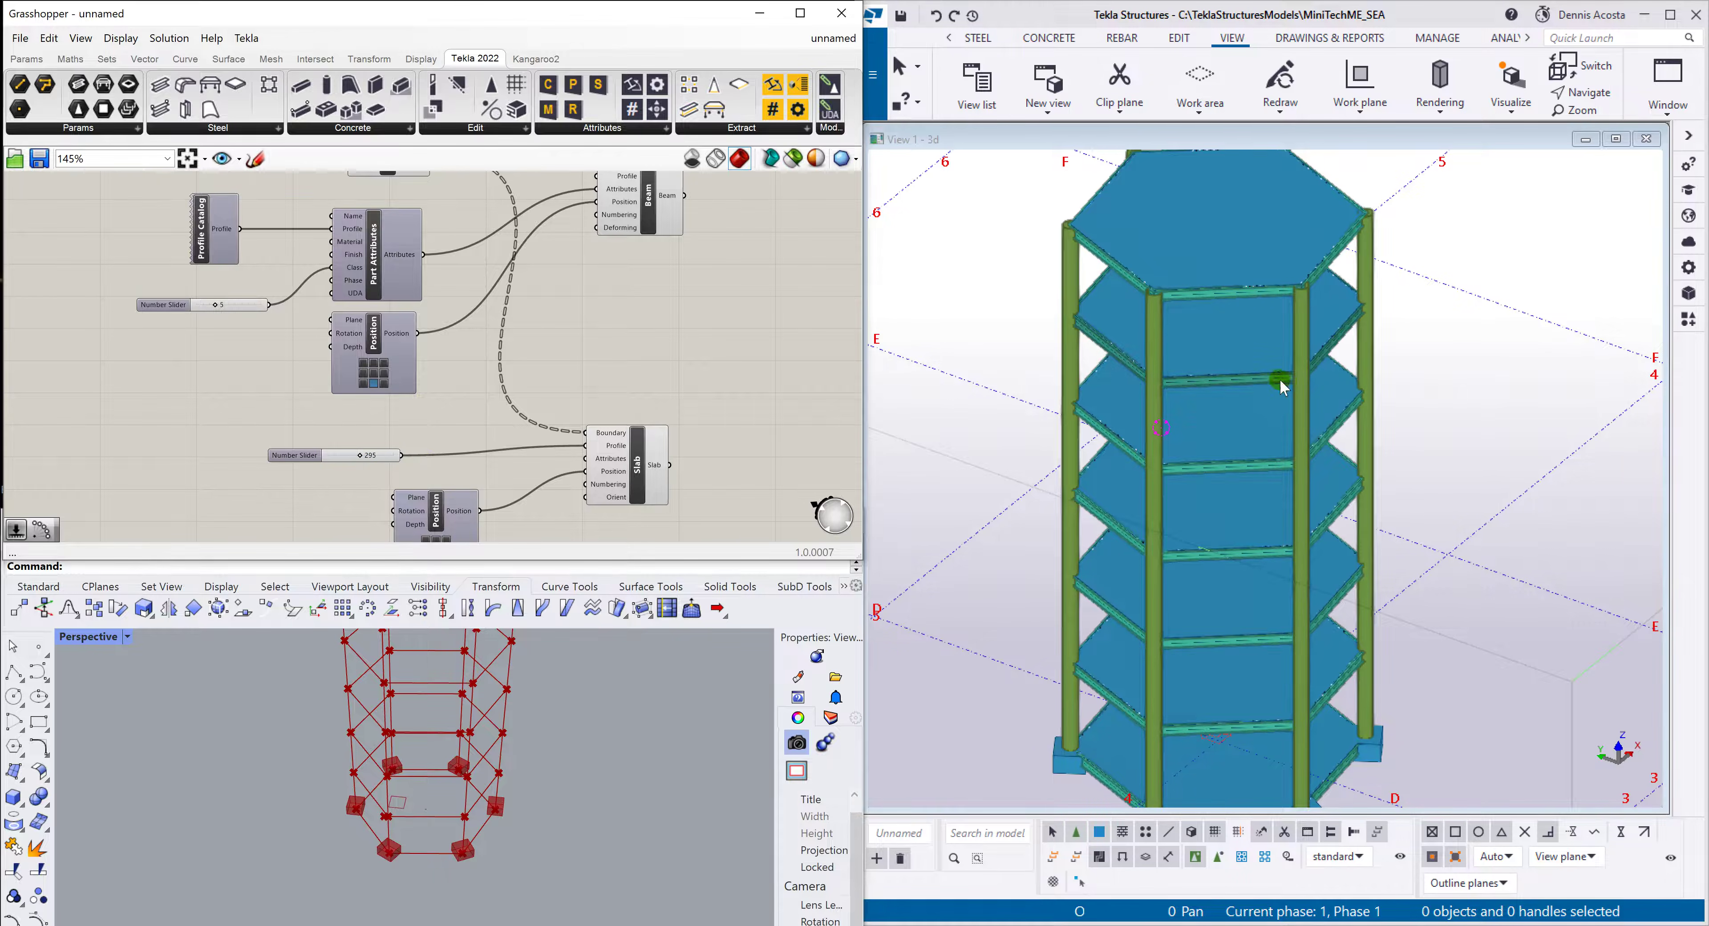
scroll(1254, 388, "up", 5)
scroll(1217, 393, "down", 2)
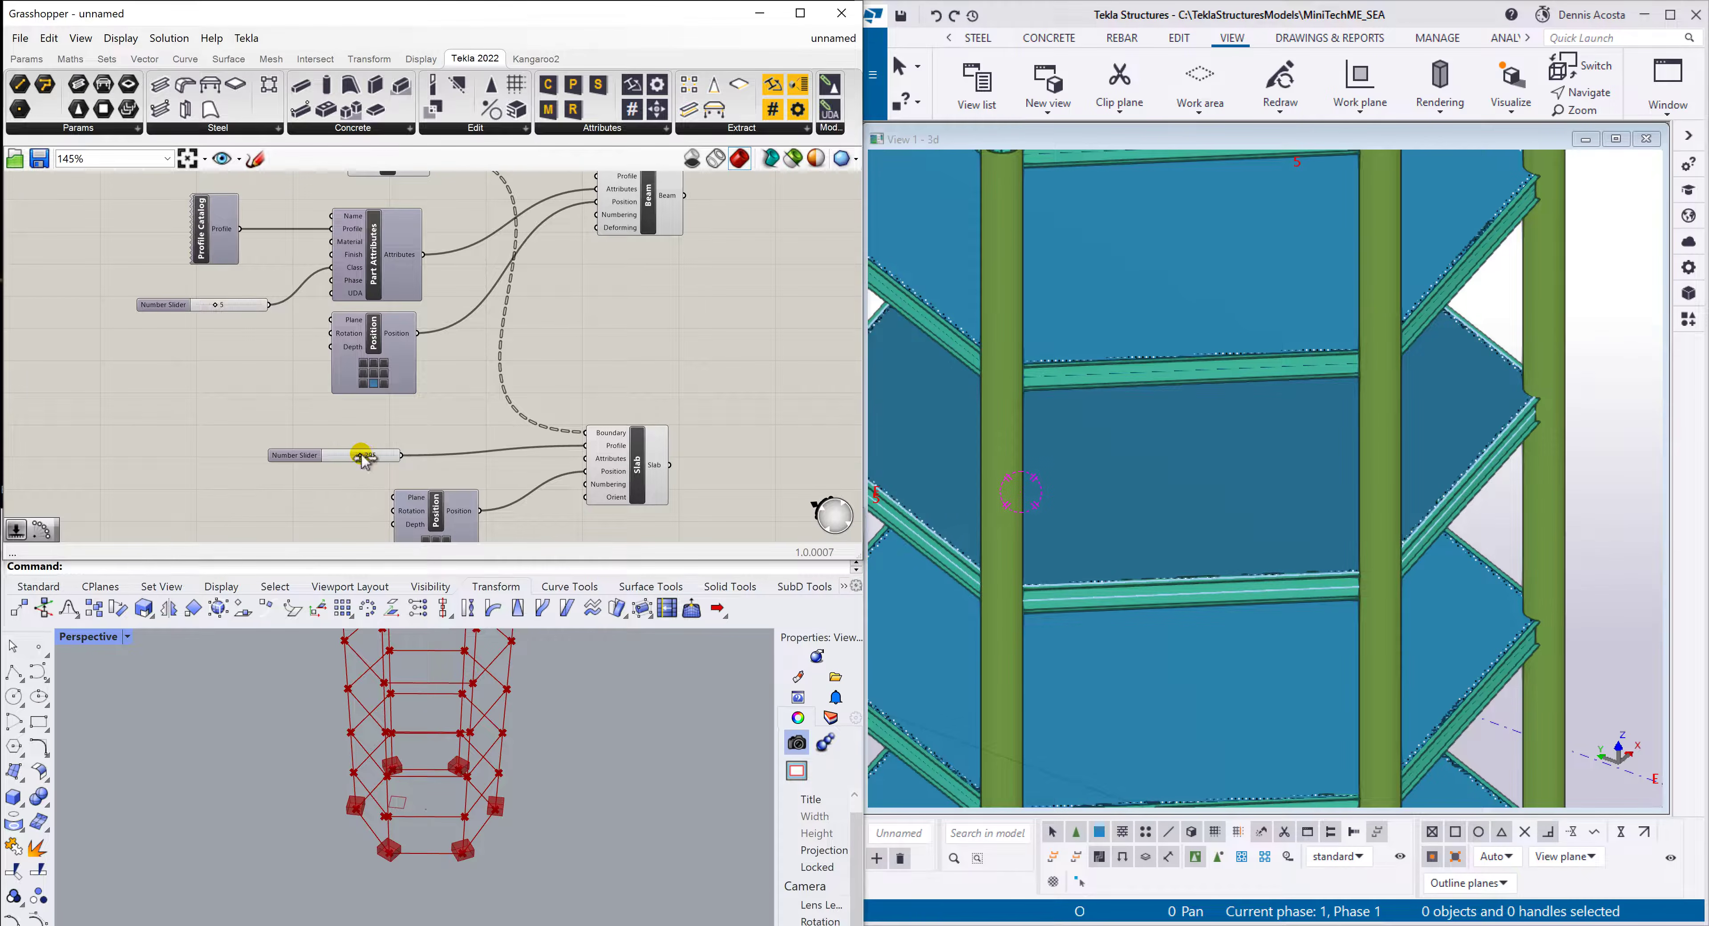
mouse_move(364, 461)
left_mouse_down()
mouse_move(294, 465)
mouse_move(352, 461)
left_mouse_up()
scroll(1207, 442, "down", 5)
scroll(1198, 468, "up", 4)
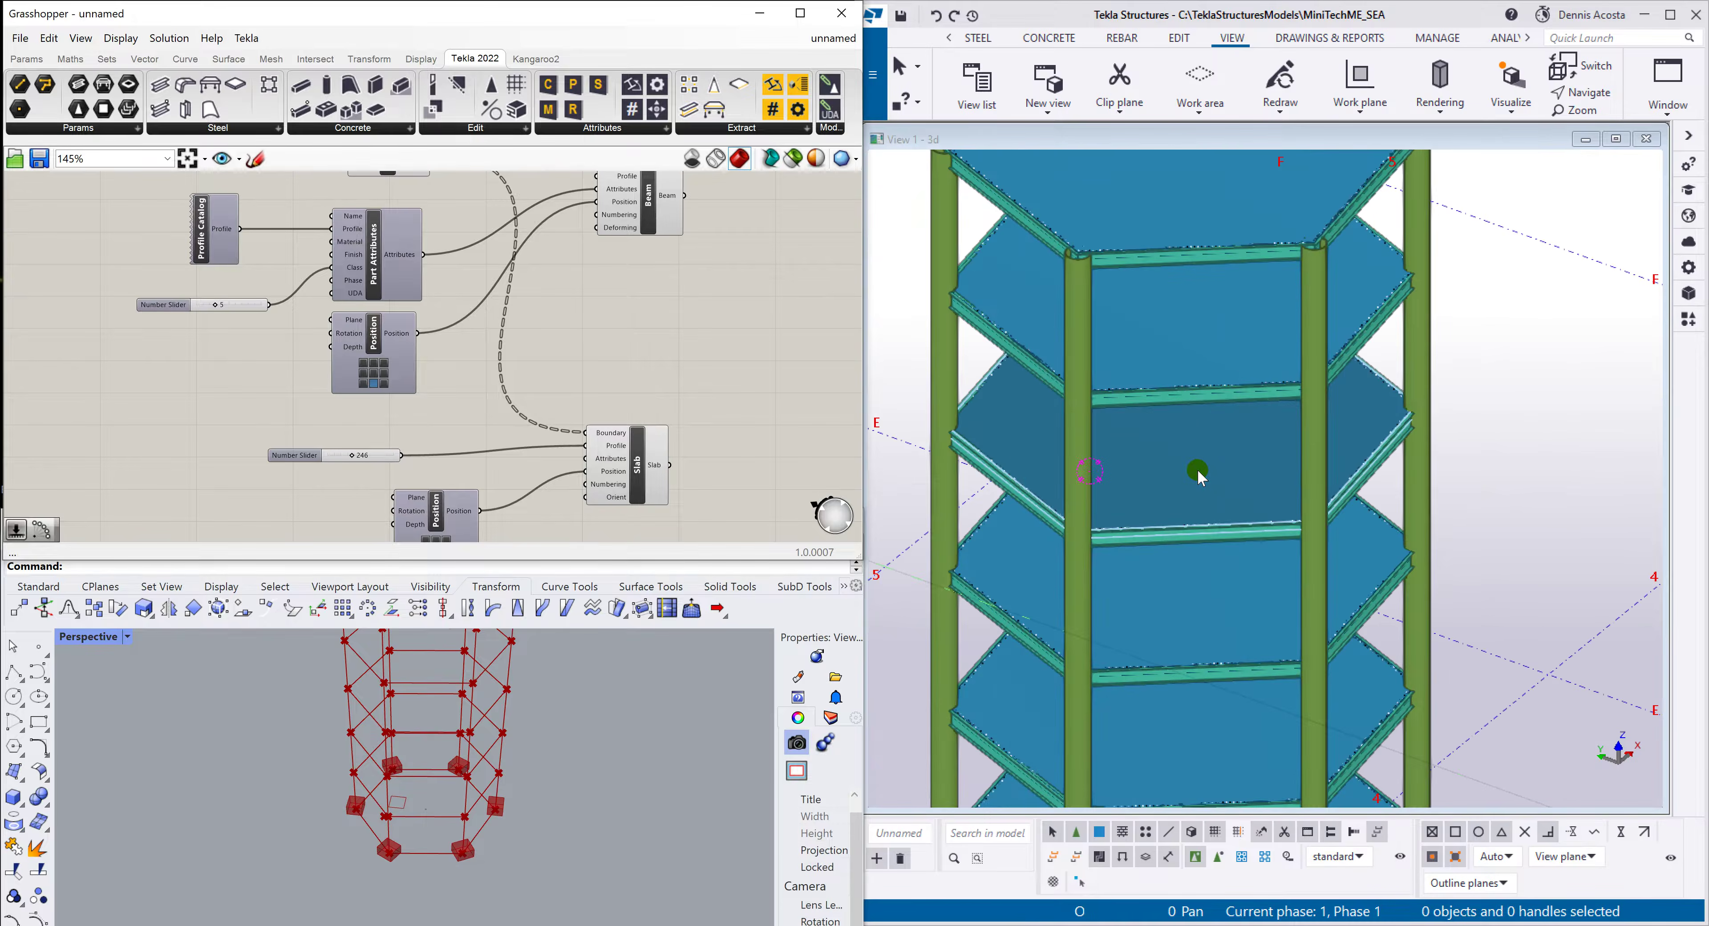
scroll(1197, 468, "down", 3)
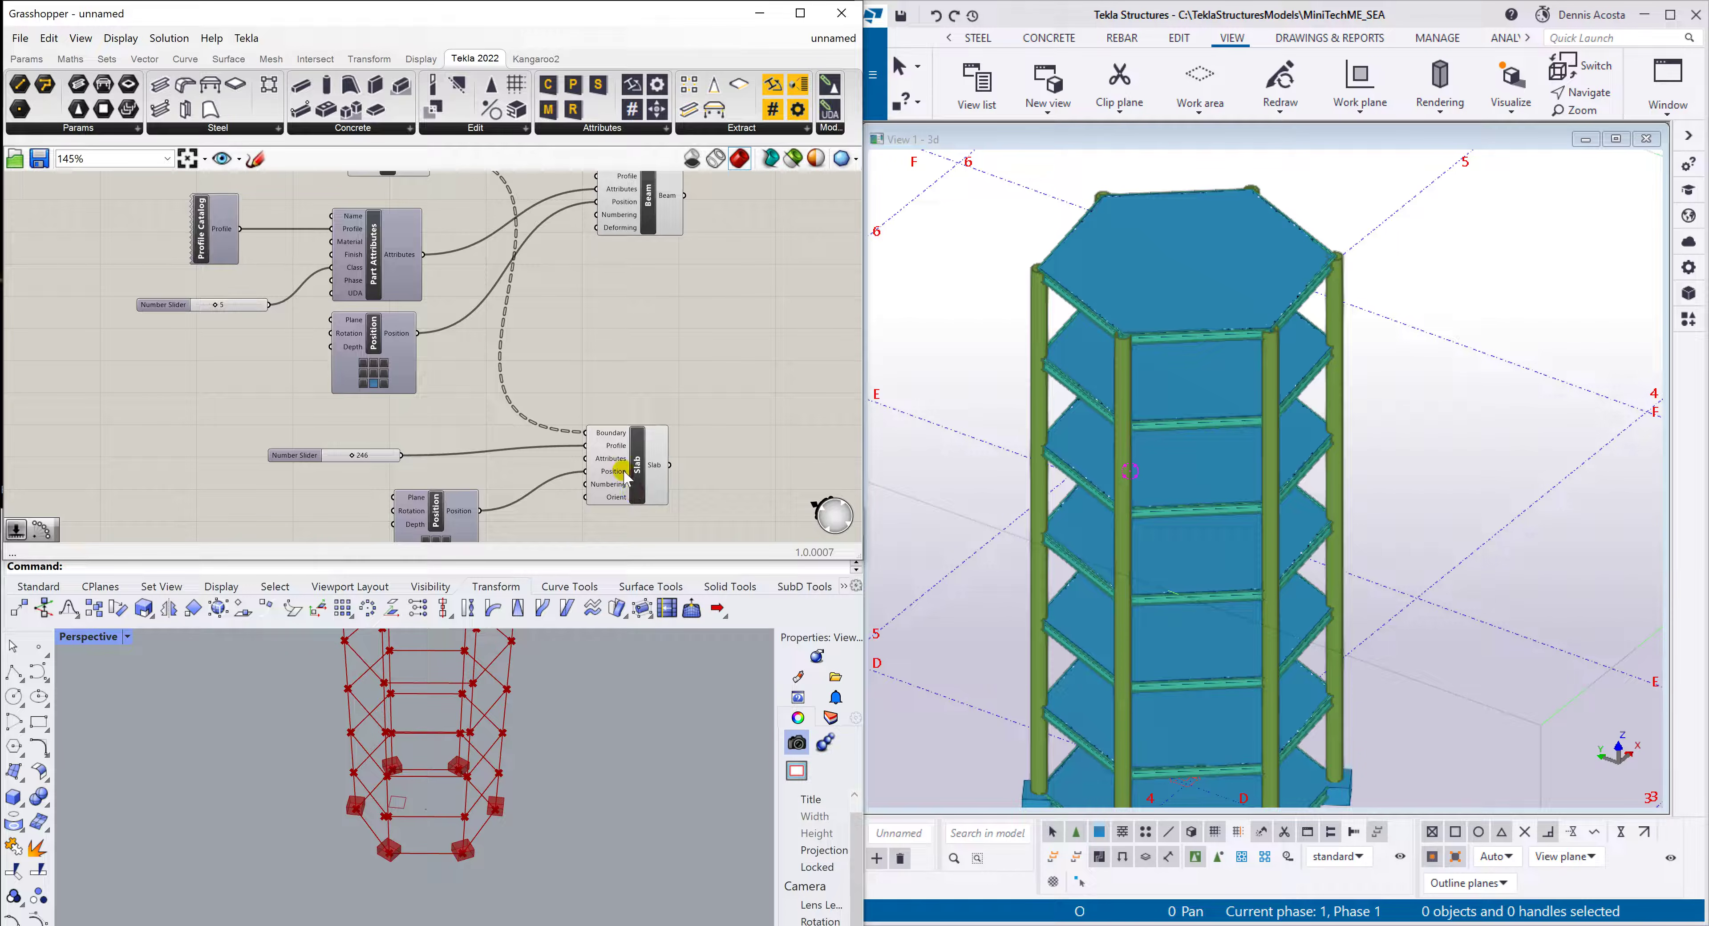
Spread the slab's profile slider and Position component apart and add a Part Attributes component connected to the Slab's Attributes input
left_click_drag(307, 457, 320, 433)
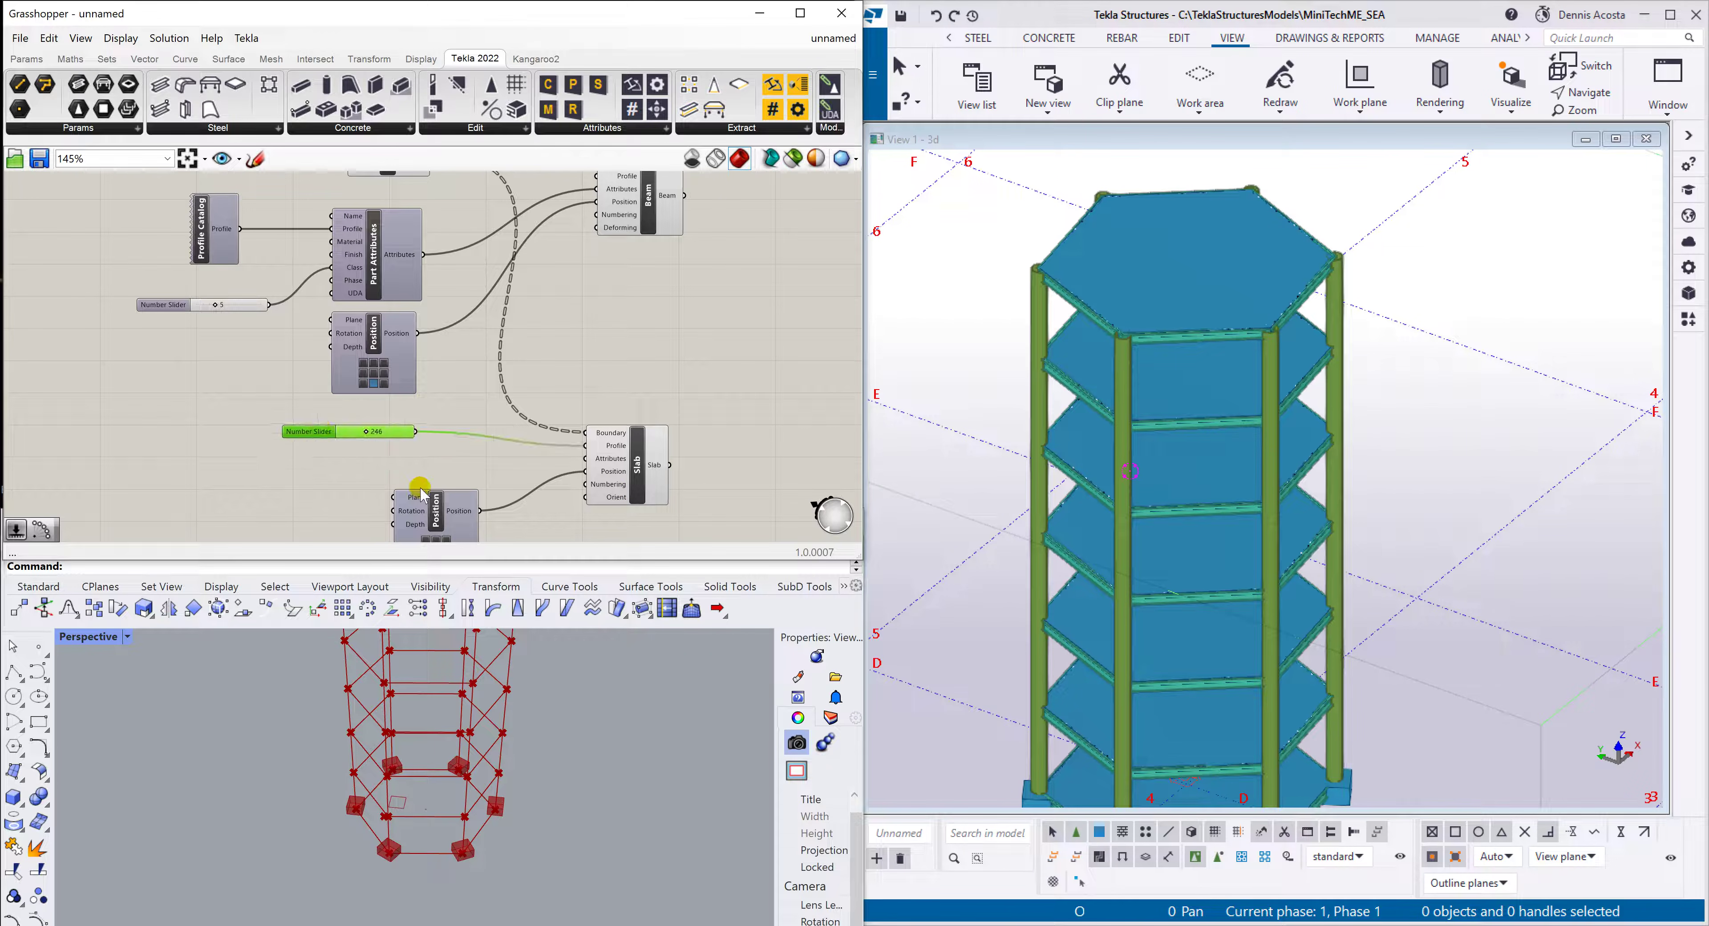
left_click_drag(440, 508, 427, 529)
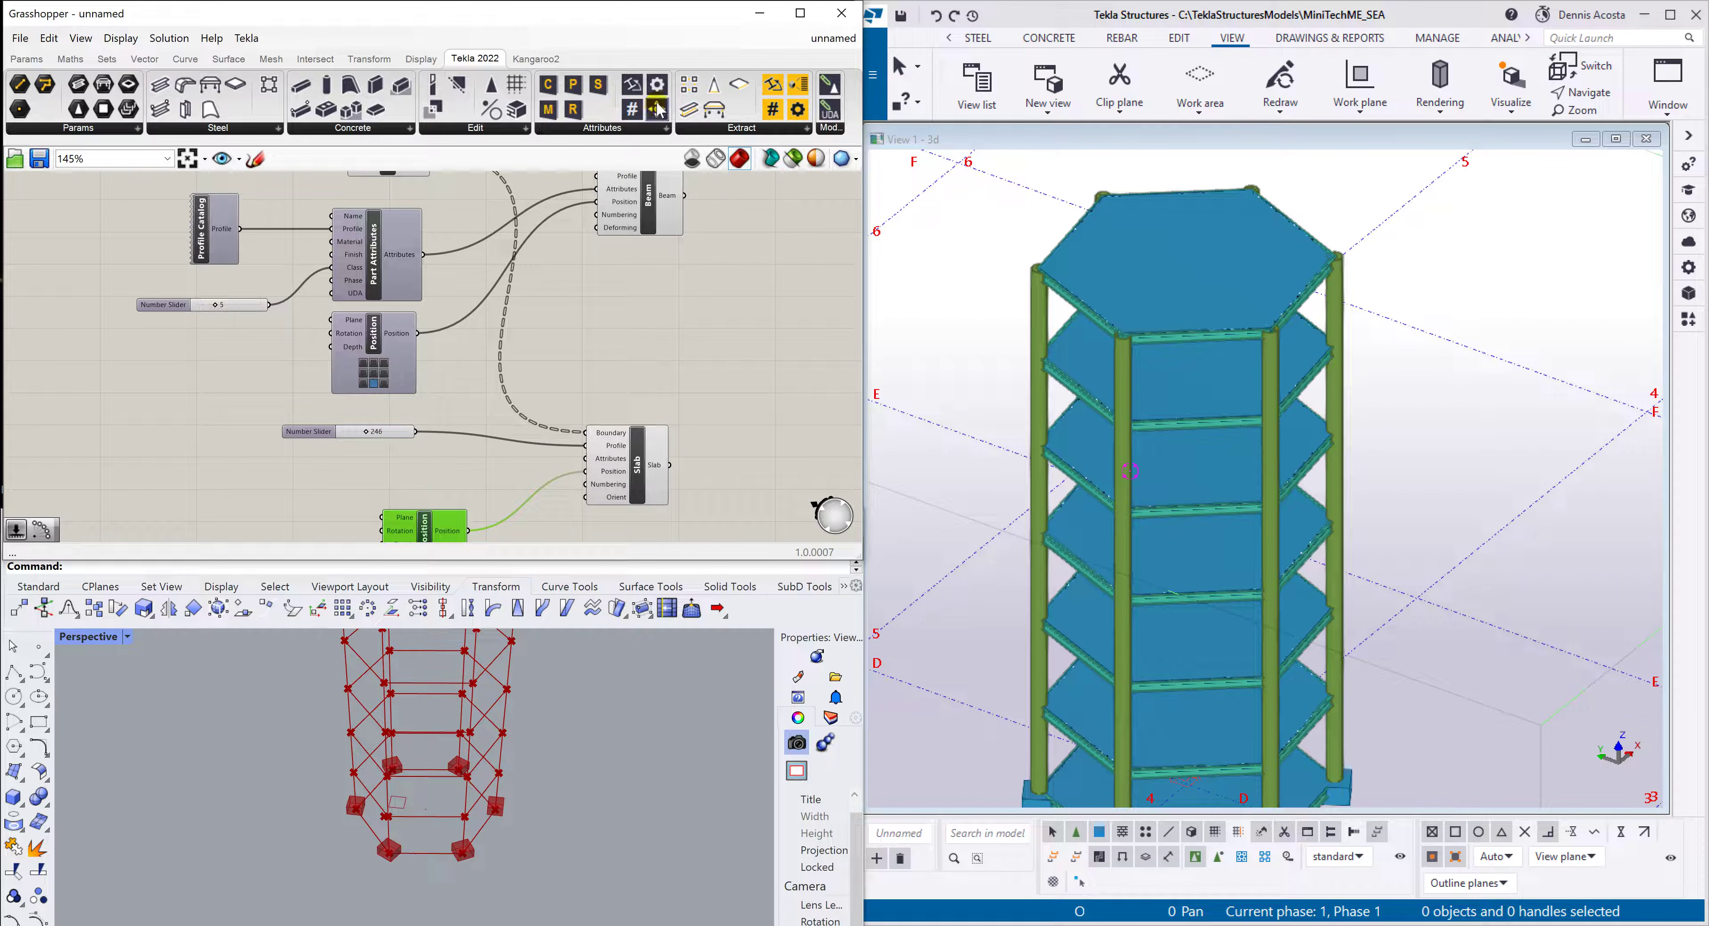
left_click_drag(657, 93, 581, 459)
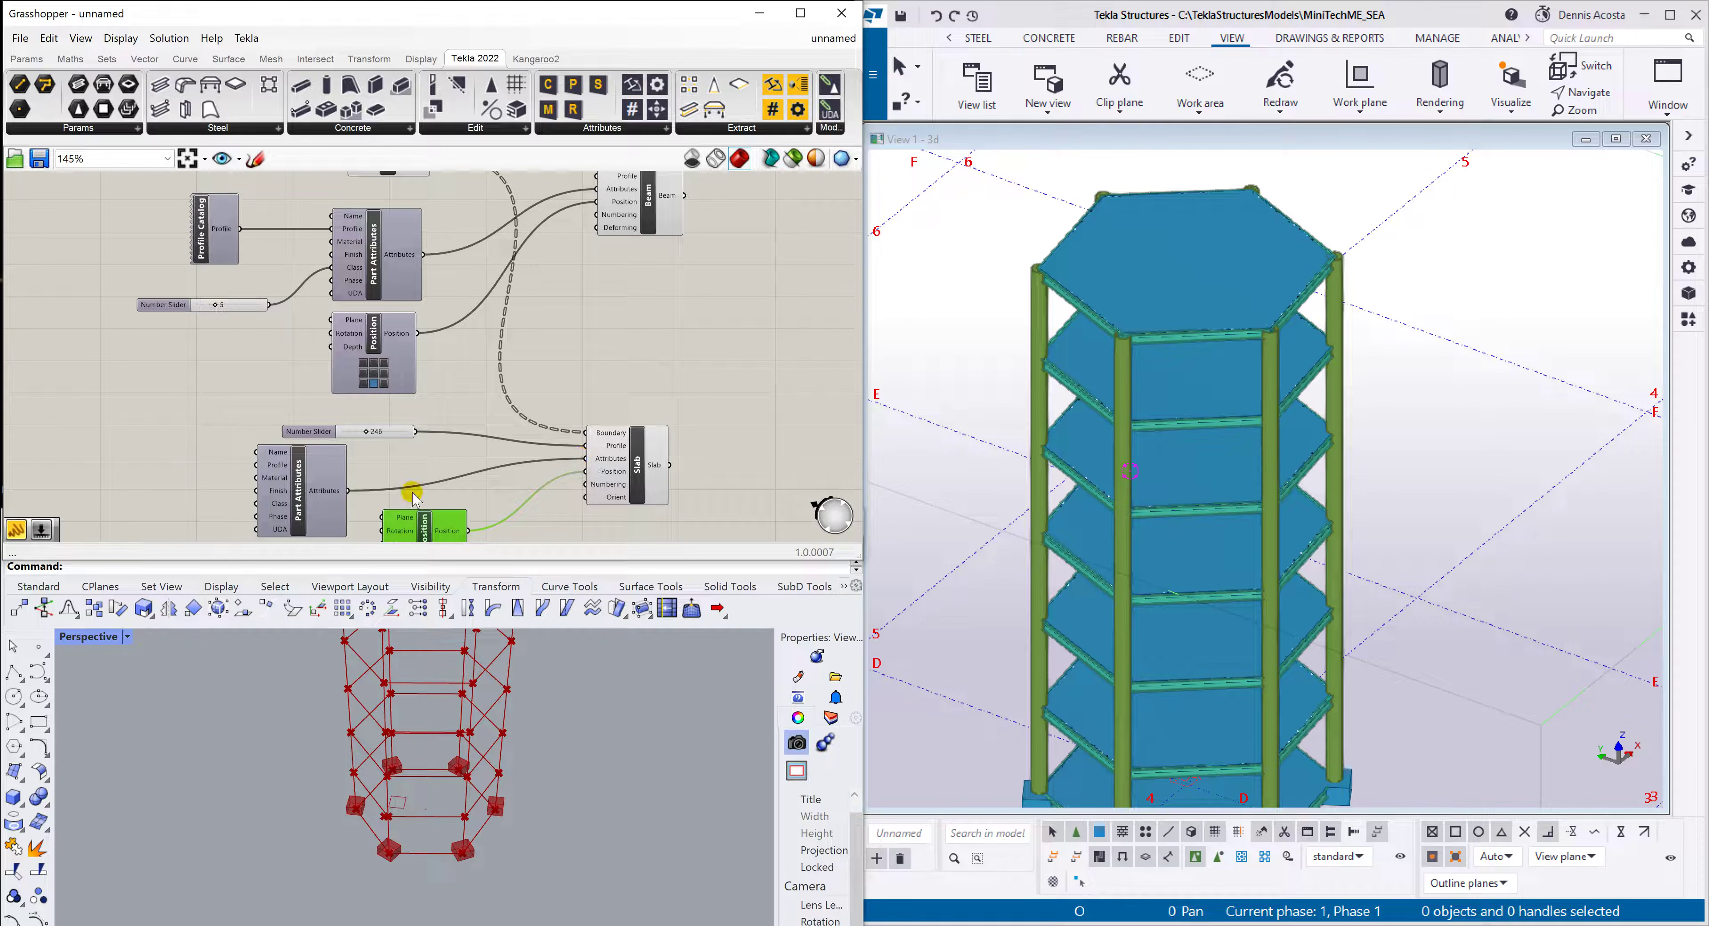
Duplicate the beam's class slider, connect the copy to the Class input of the slab's Part Attributes, and set it to 6
left_click(165, 305)
left_click_drag(164, 306, 256, 504, "alt")
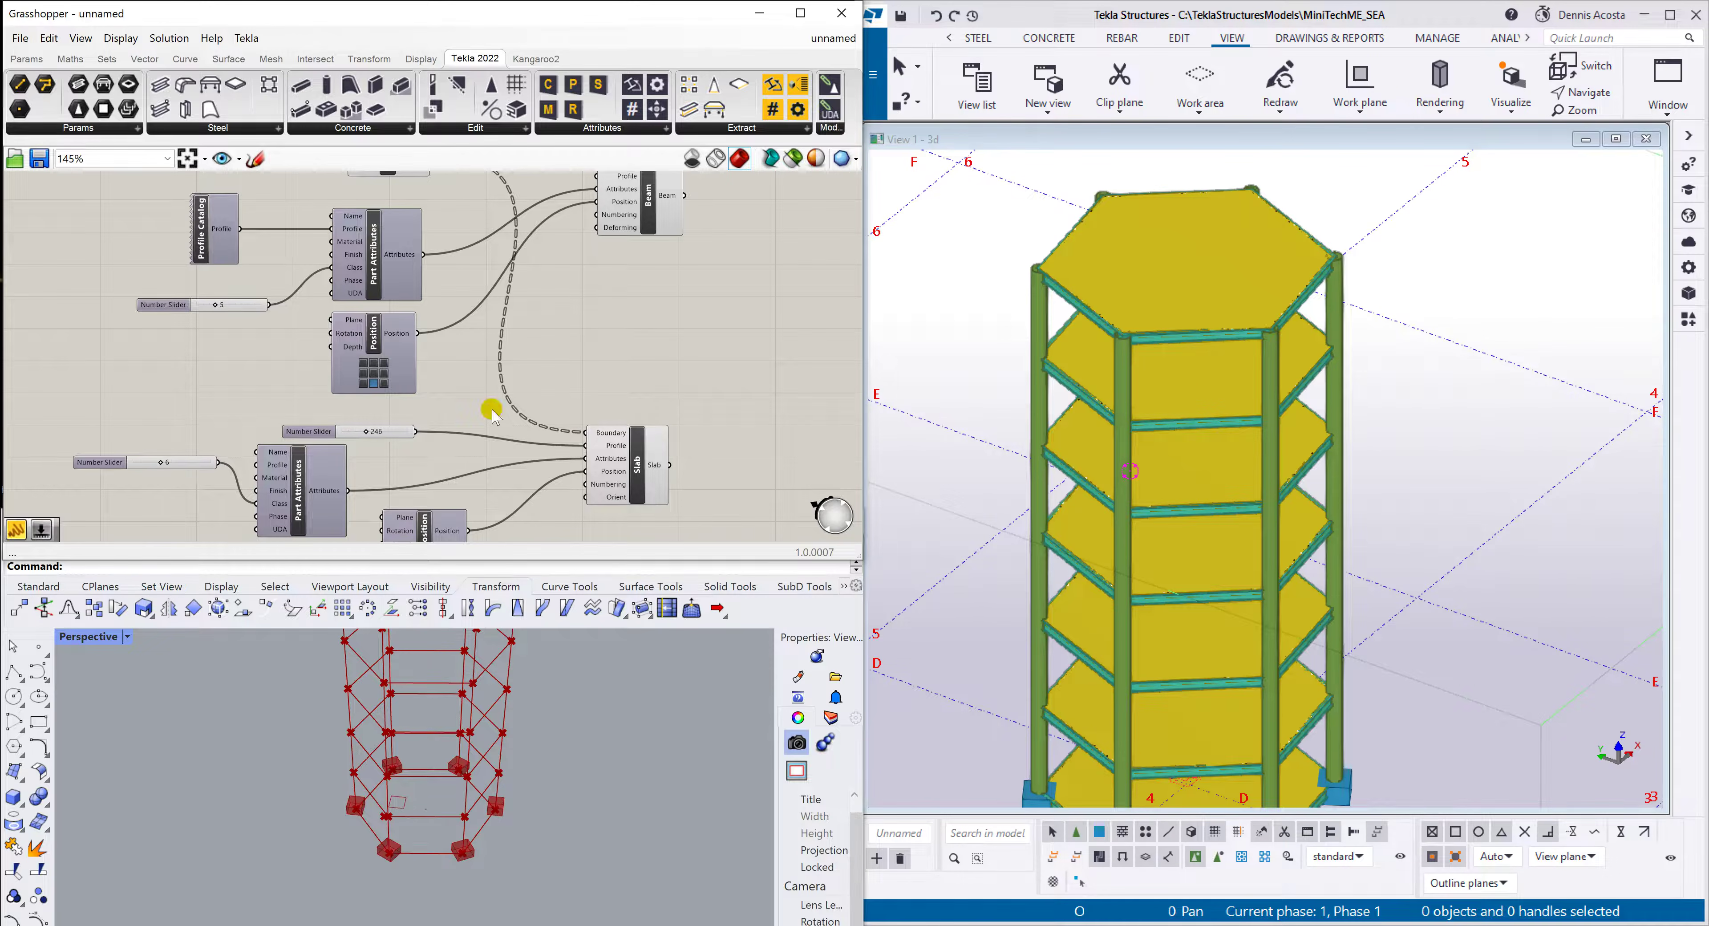
scroll(1168, 530, "down", 3)
scroll(1162, 544, "up", 5)
scroll(1162, 544, "down", 5)
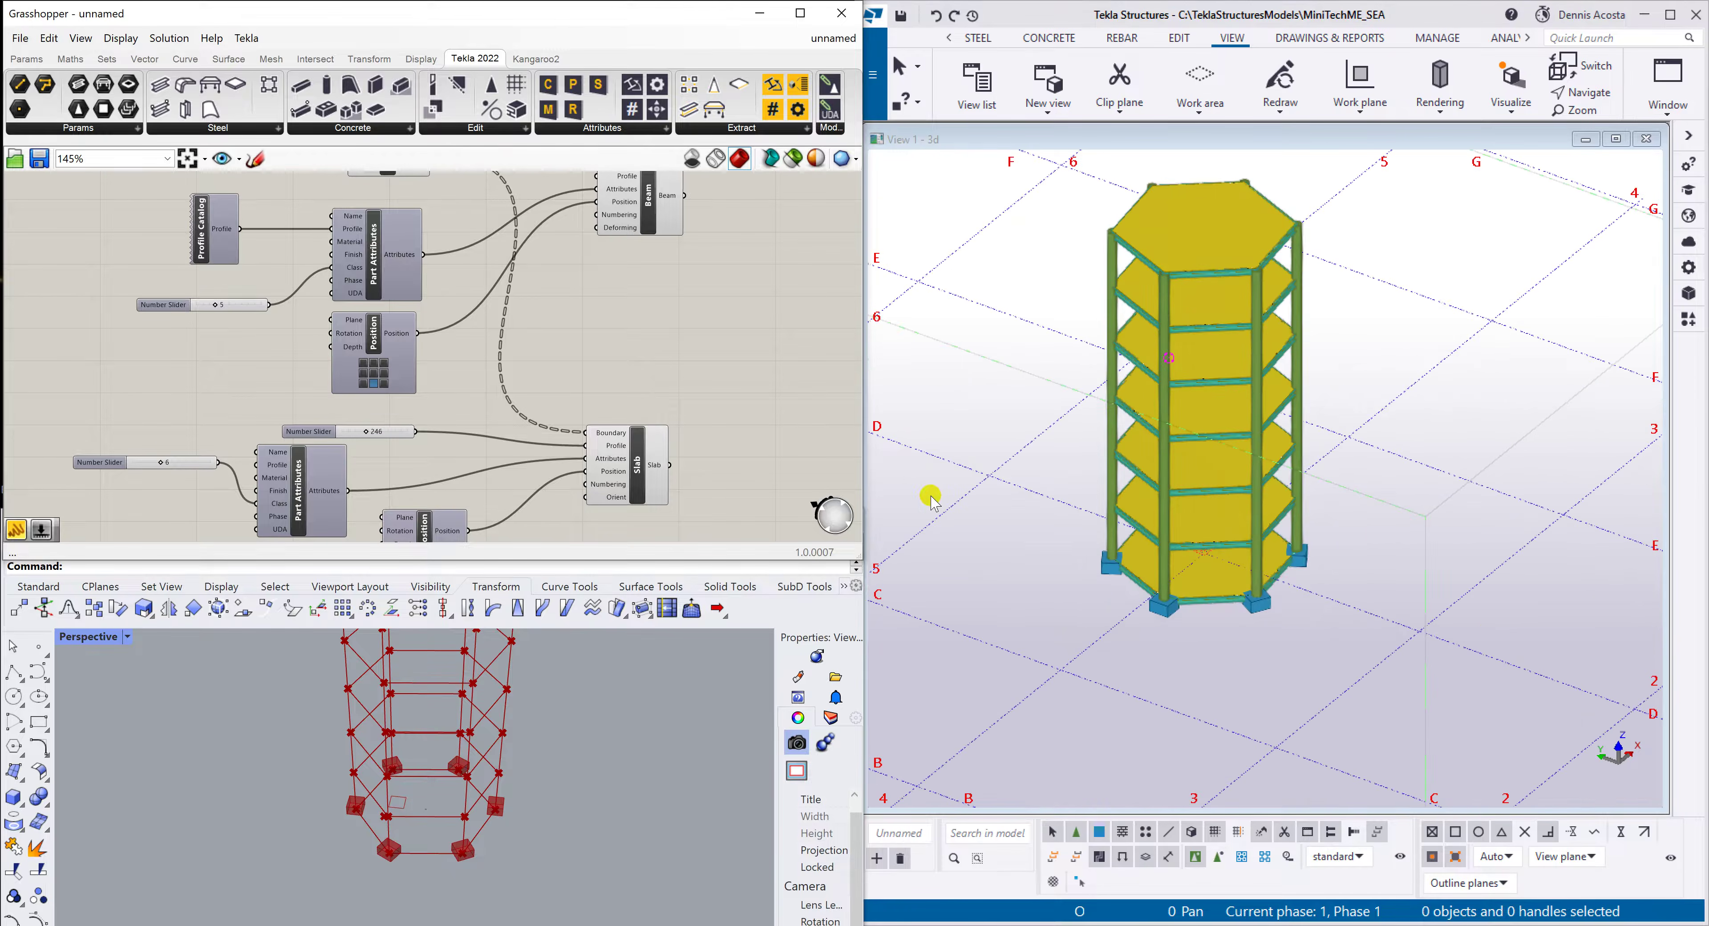
Move the Slab component farther from its input components and inspect its slabs in the Tekla model
left_click_drag(644, 454, 674, 451)
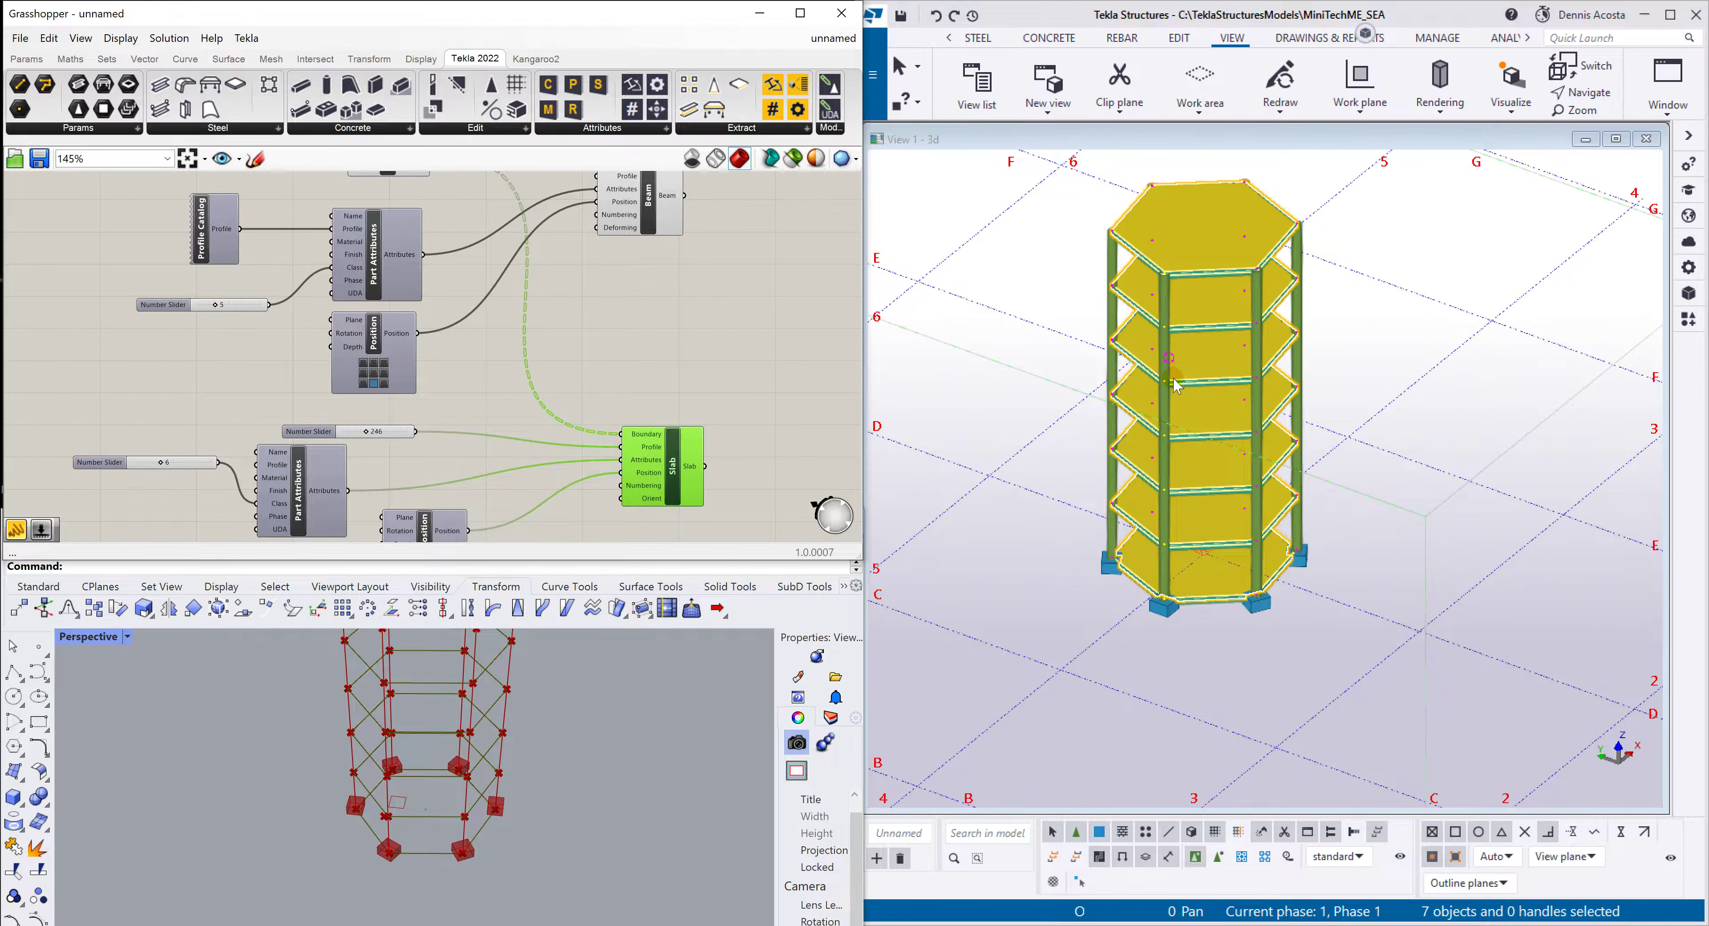
scroll(1175, 382, "up", 3)
scroll(1183, 428, "down", 3)
scroll(595, 398, "down", 6)
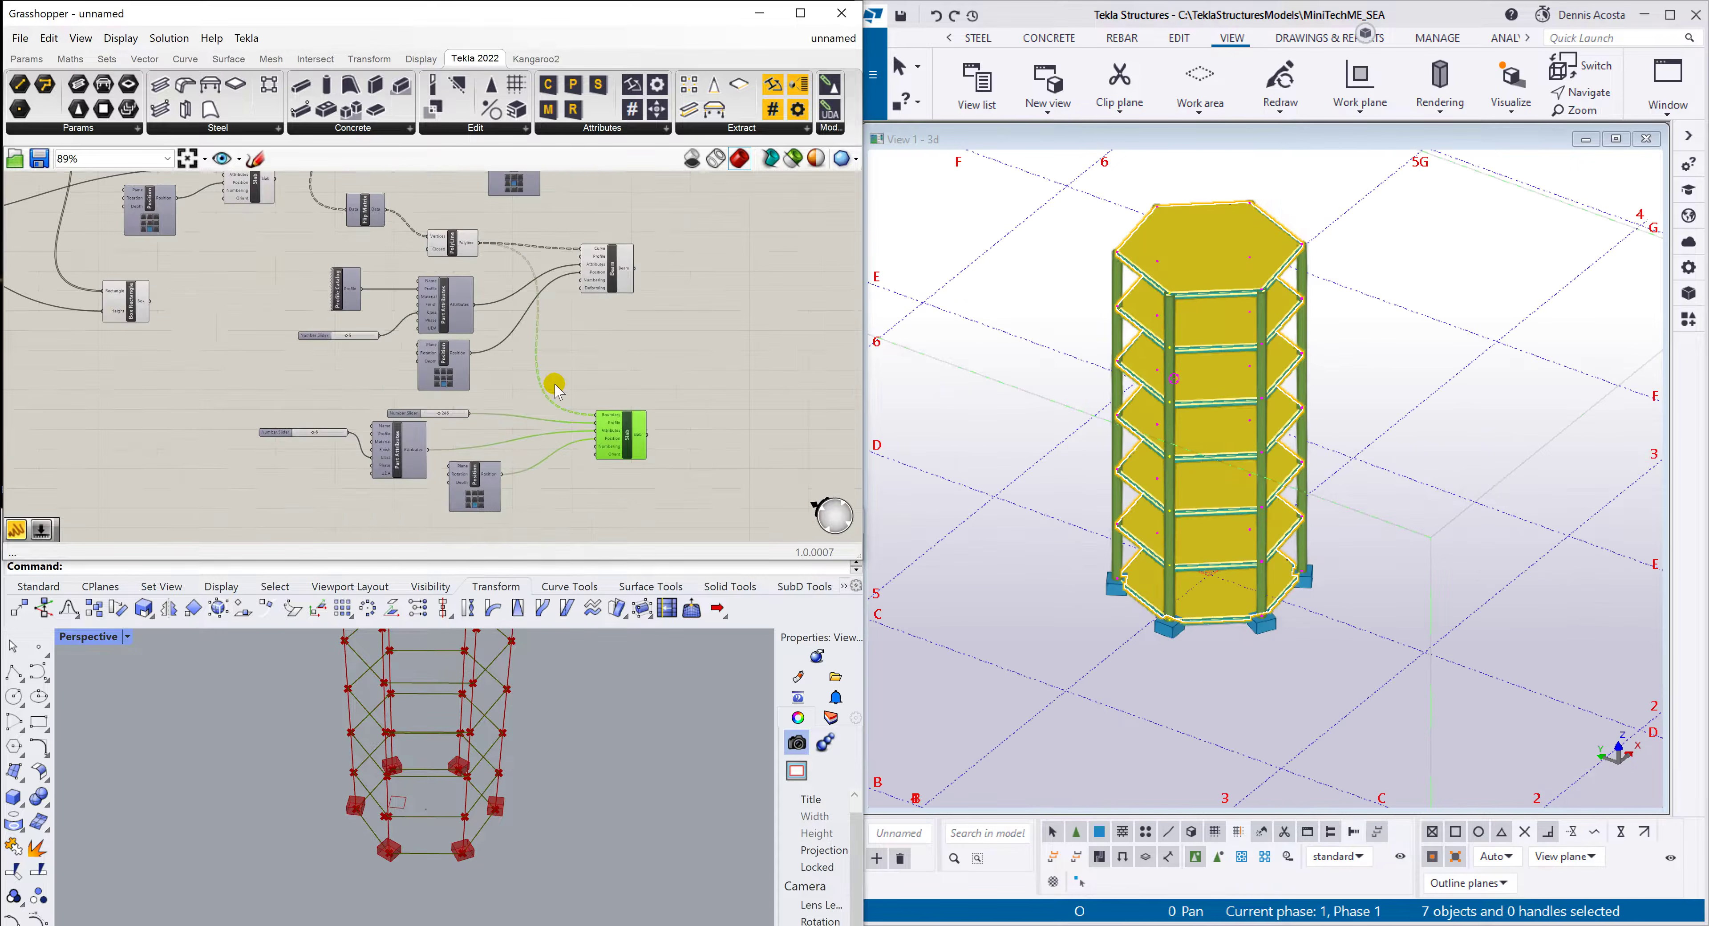
Examine the complete Grasshopper definition, including the Floor Ht and Number of Floors sliders feeding the Linear Array
scroll(373, 262, "up", 3)
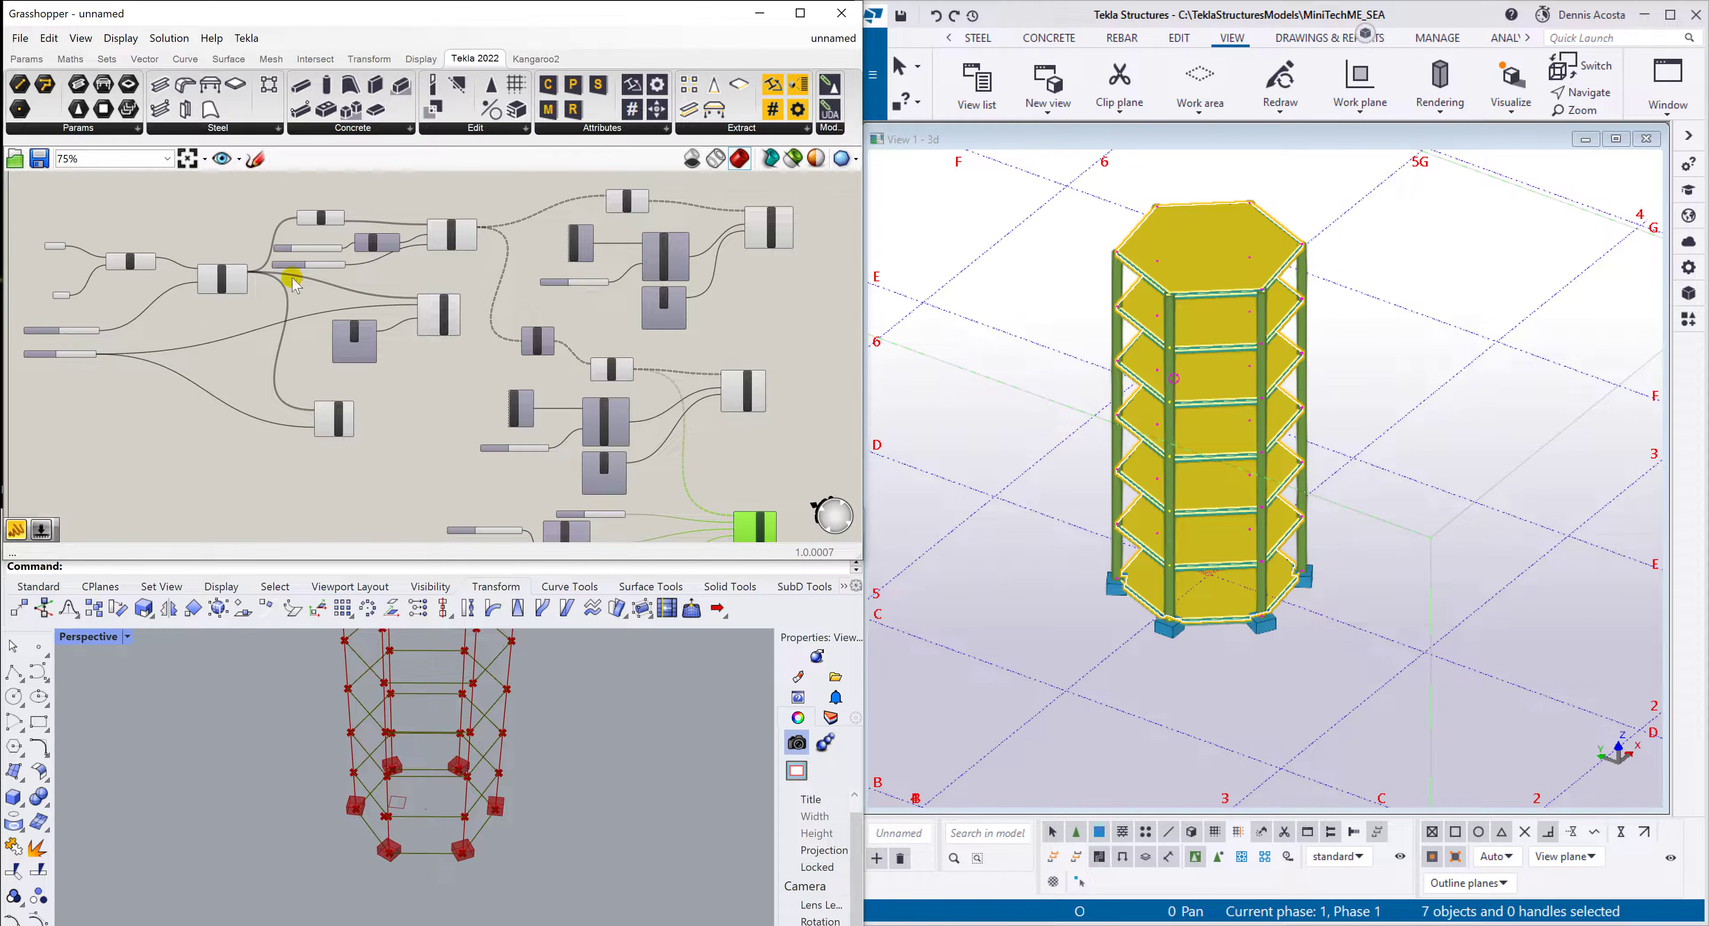
scroll(198, 303, "up", 3)
scroll(214, 313, "down", 3)
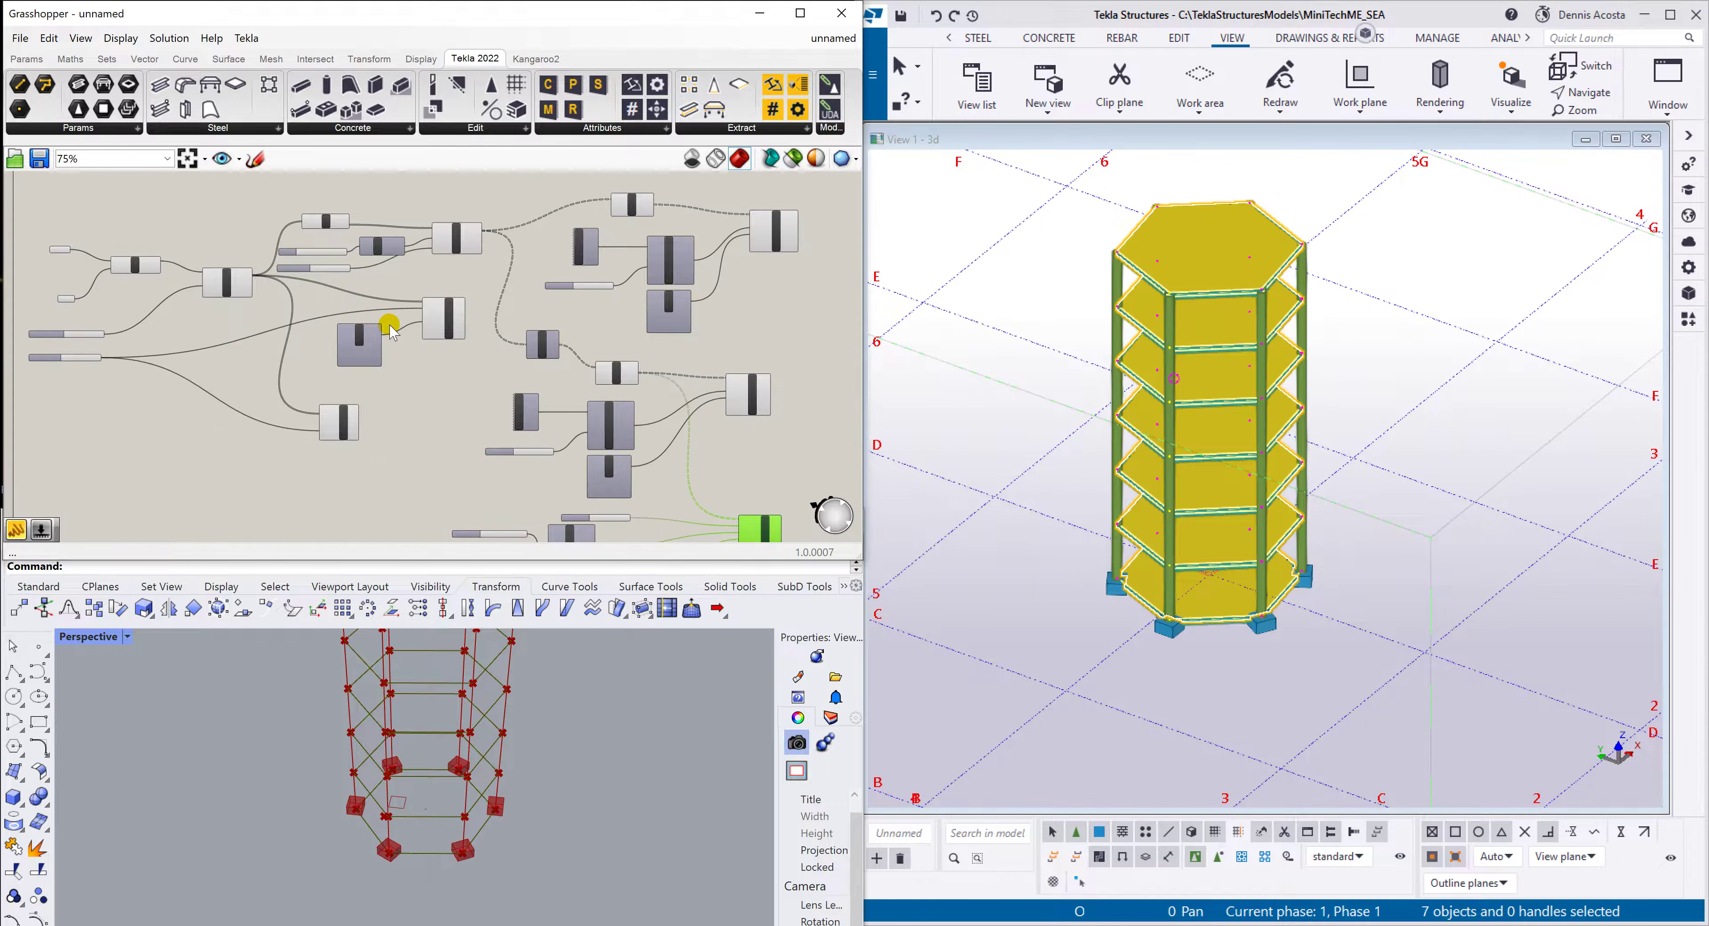
scroll(388, 327, "down", 2)
scroll(391, 328, "up", 2)
scroll(392, 330, "down", 2)
scroll(390, 330, "up", 8)
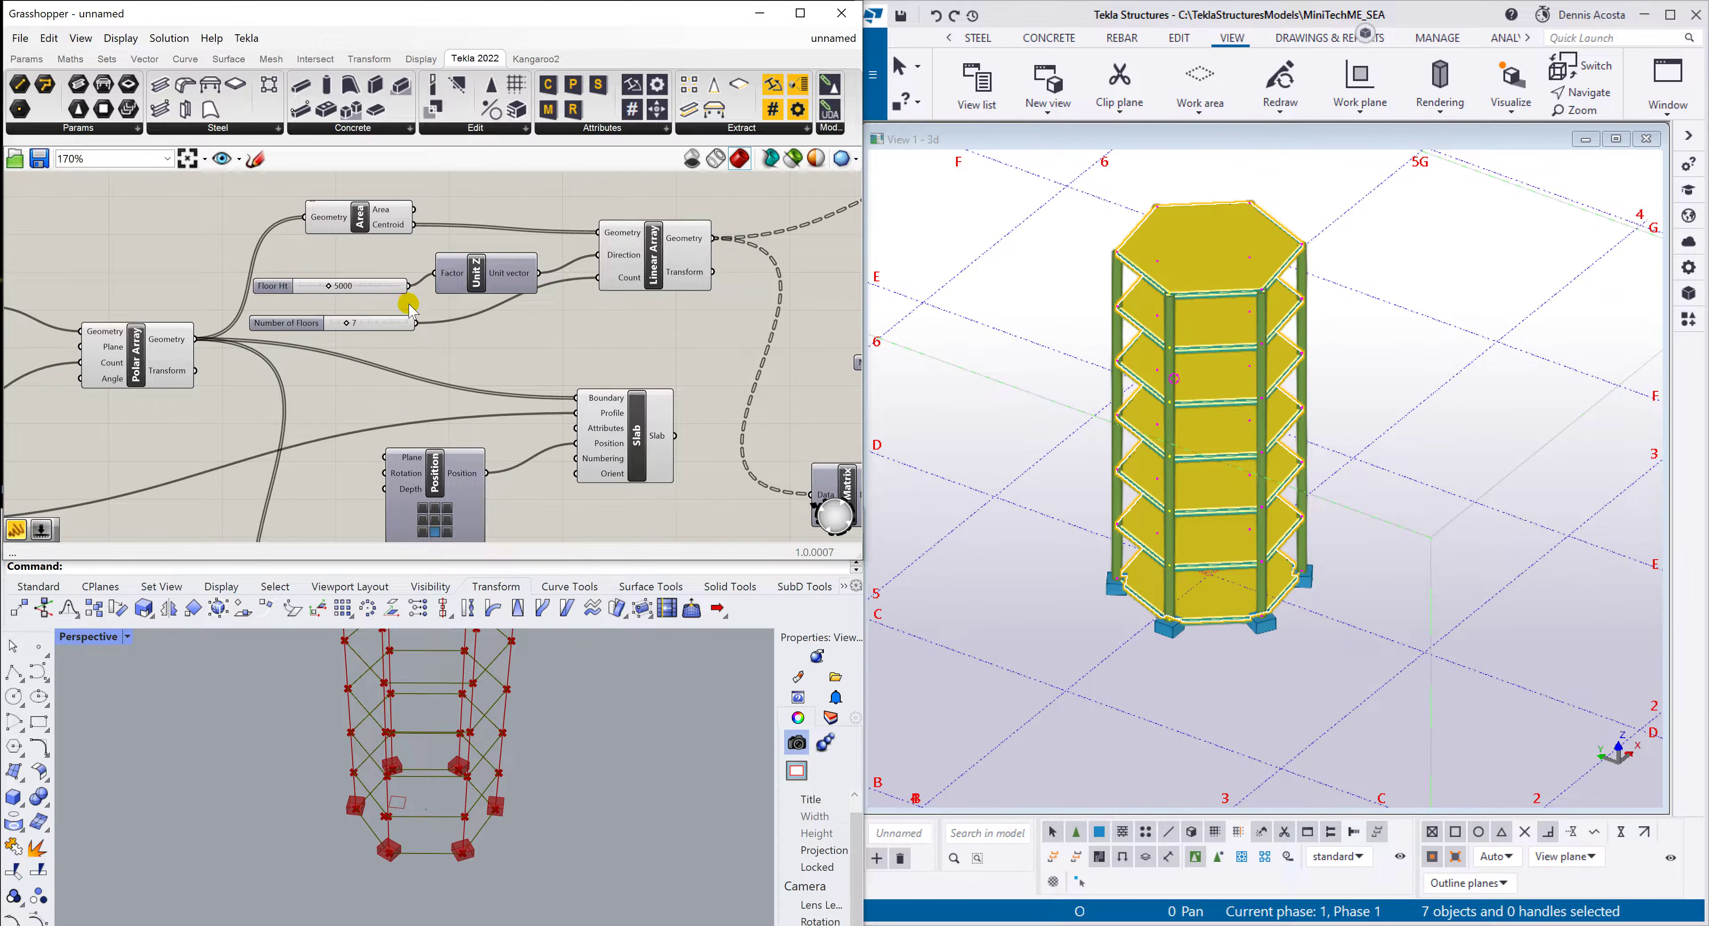
scroll(398, 292, "down", 8)
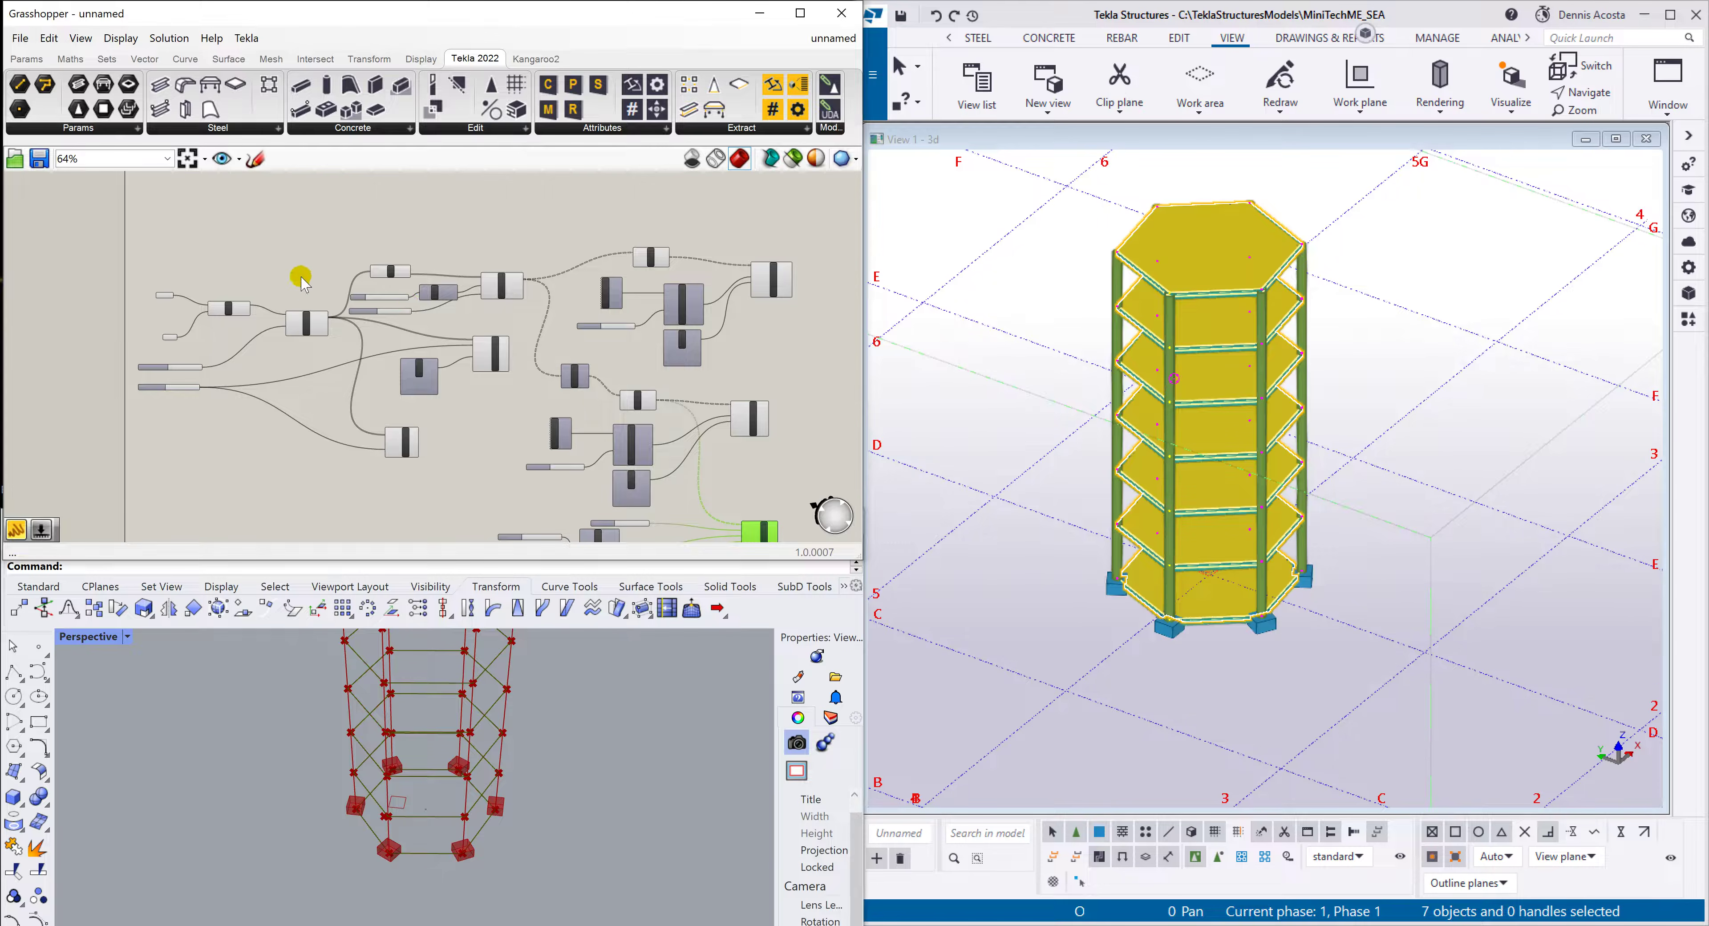
scroll(298, 275, "down", 4)
Shift the components downstream of the Polar Array to the right and reposition the Floor Ht and Number of Floors sliders
left_click_drag(661, 237, 392, 484)
left_click_drag(400, 349, 450, 358)
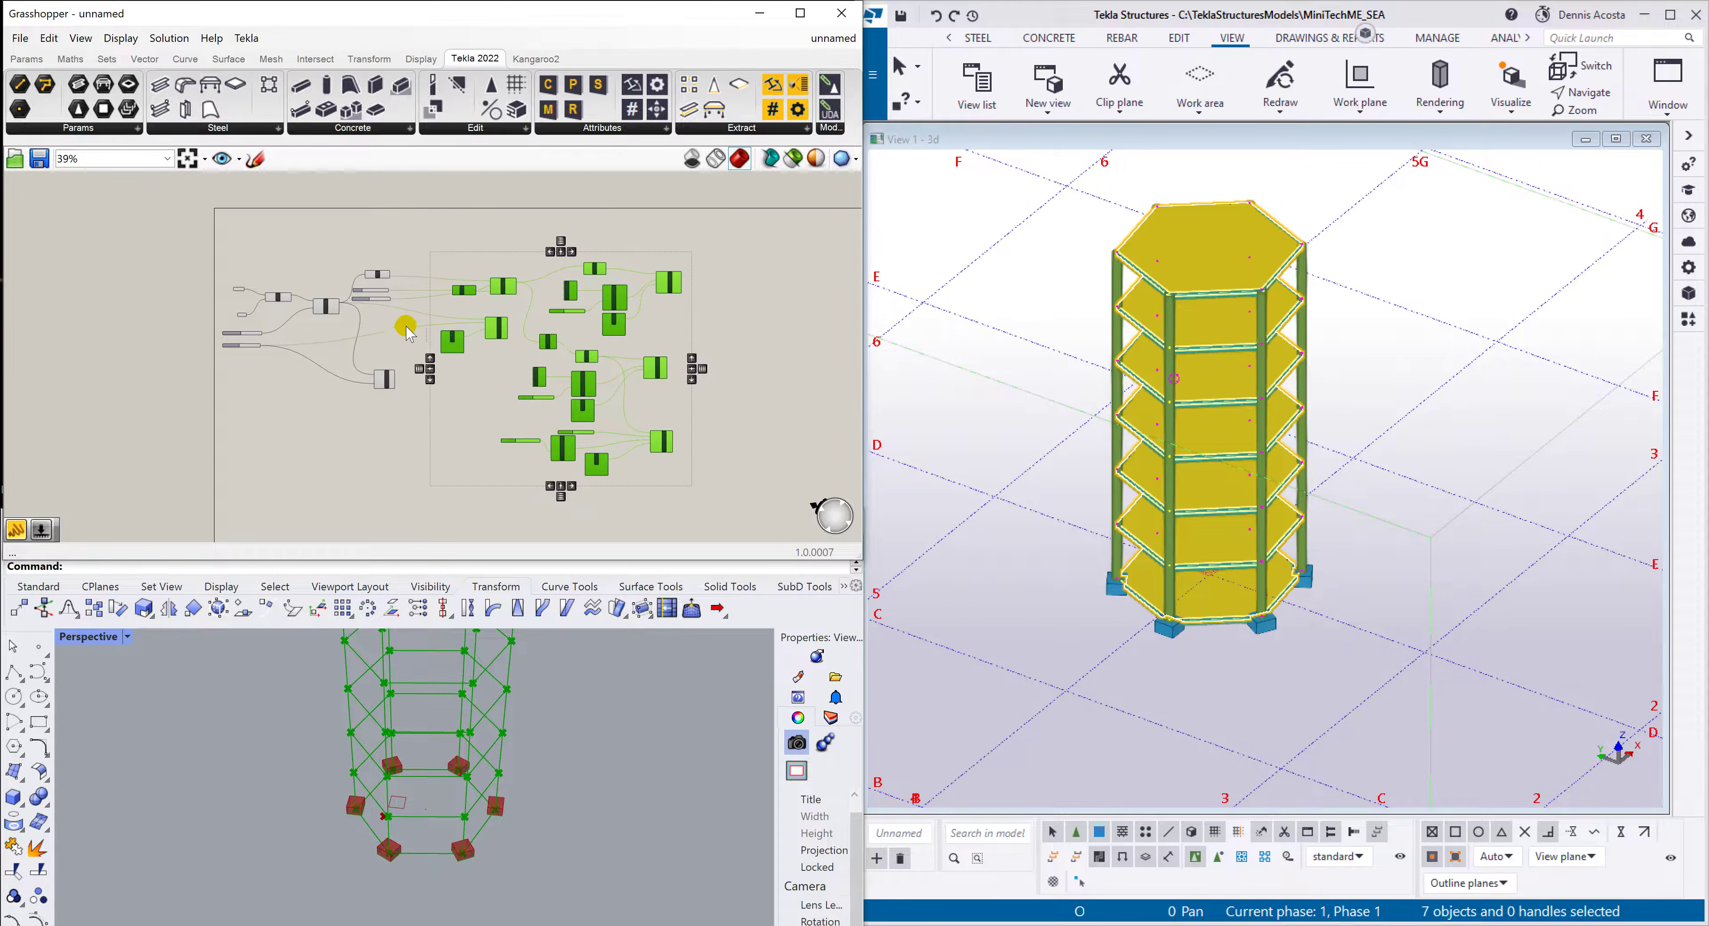
scroll(395, 292, "up", 2)
left_click(392, 268)
mouse_move(391, 268)
left_mouse_down()
mouse_move(371, 292)
mouse_move(349, 288)
mouse_move(390, 295)
left_mouse_up()
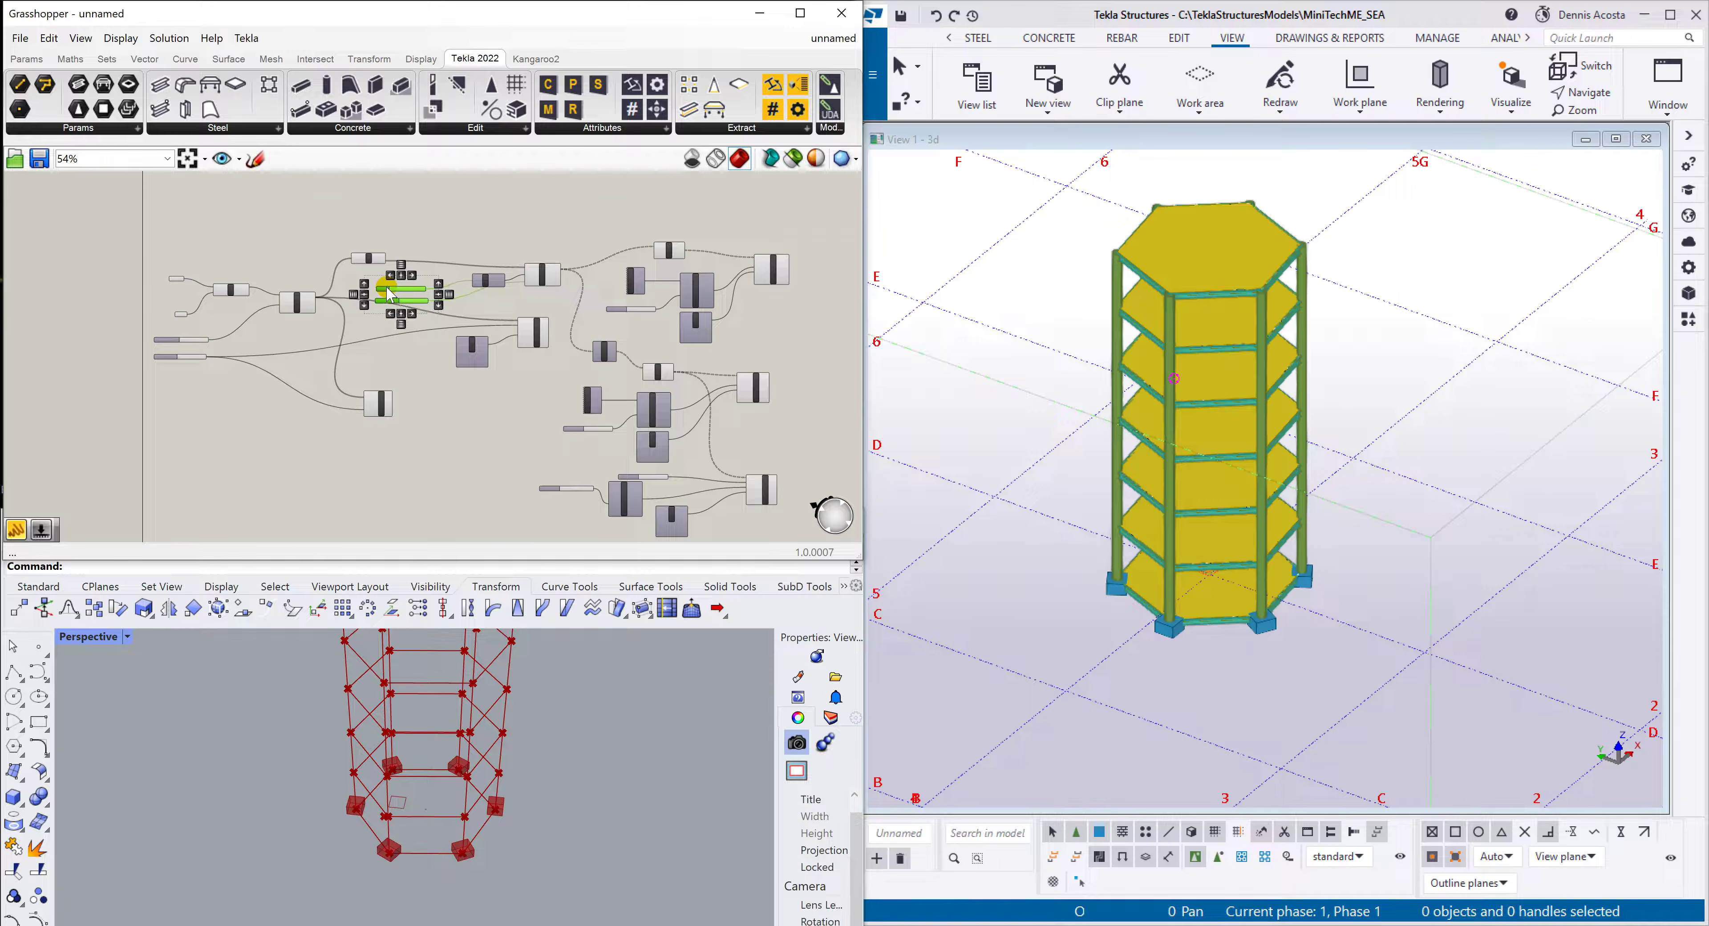
left_click(449, 259)
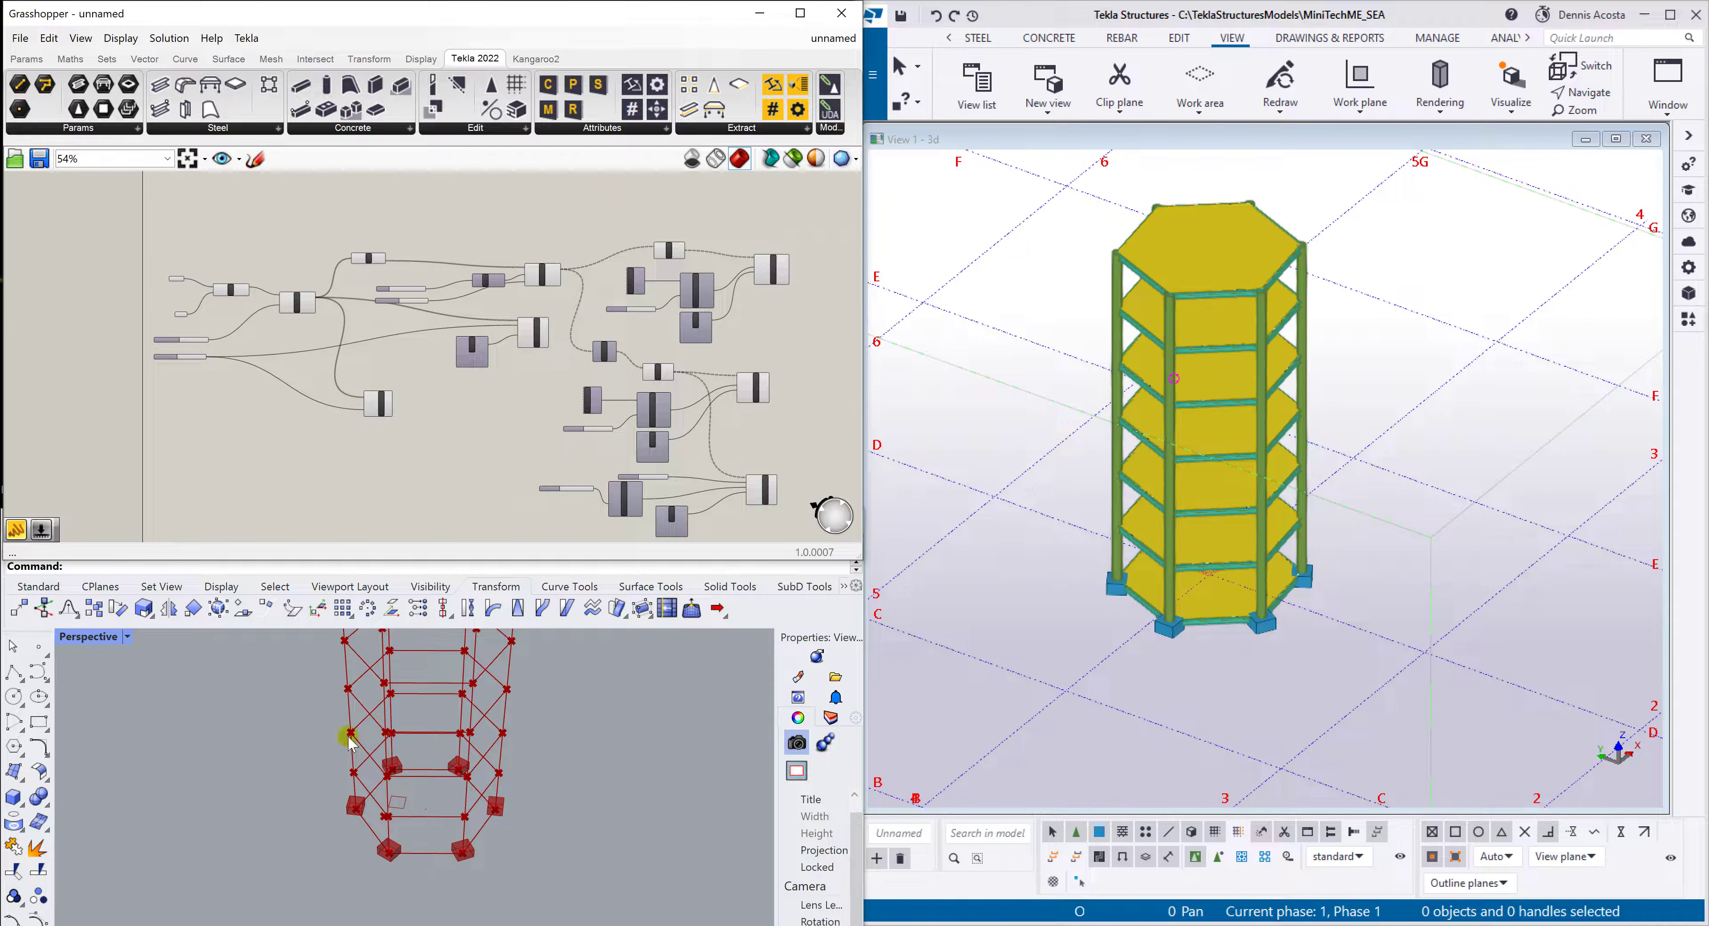
scroll(373, 723, "down", 10)
scroll(375, 721, "up", 6)
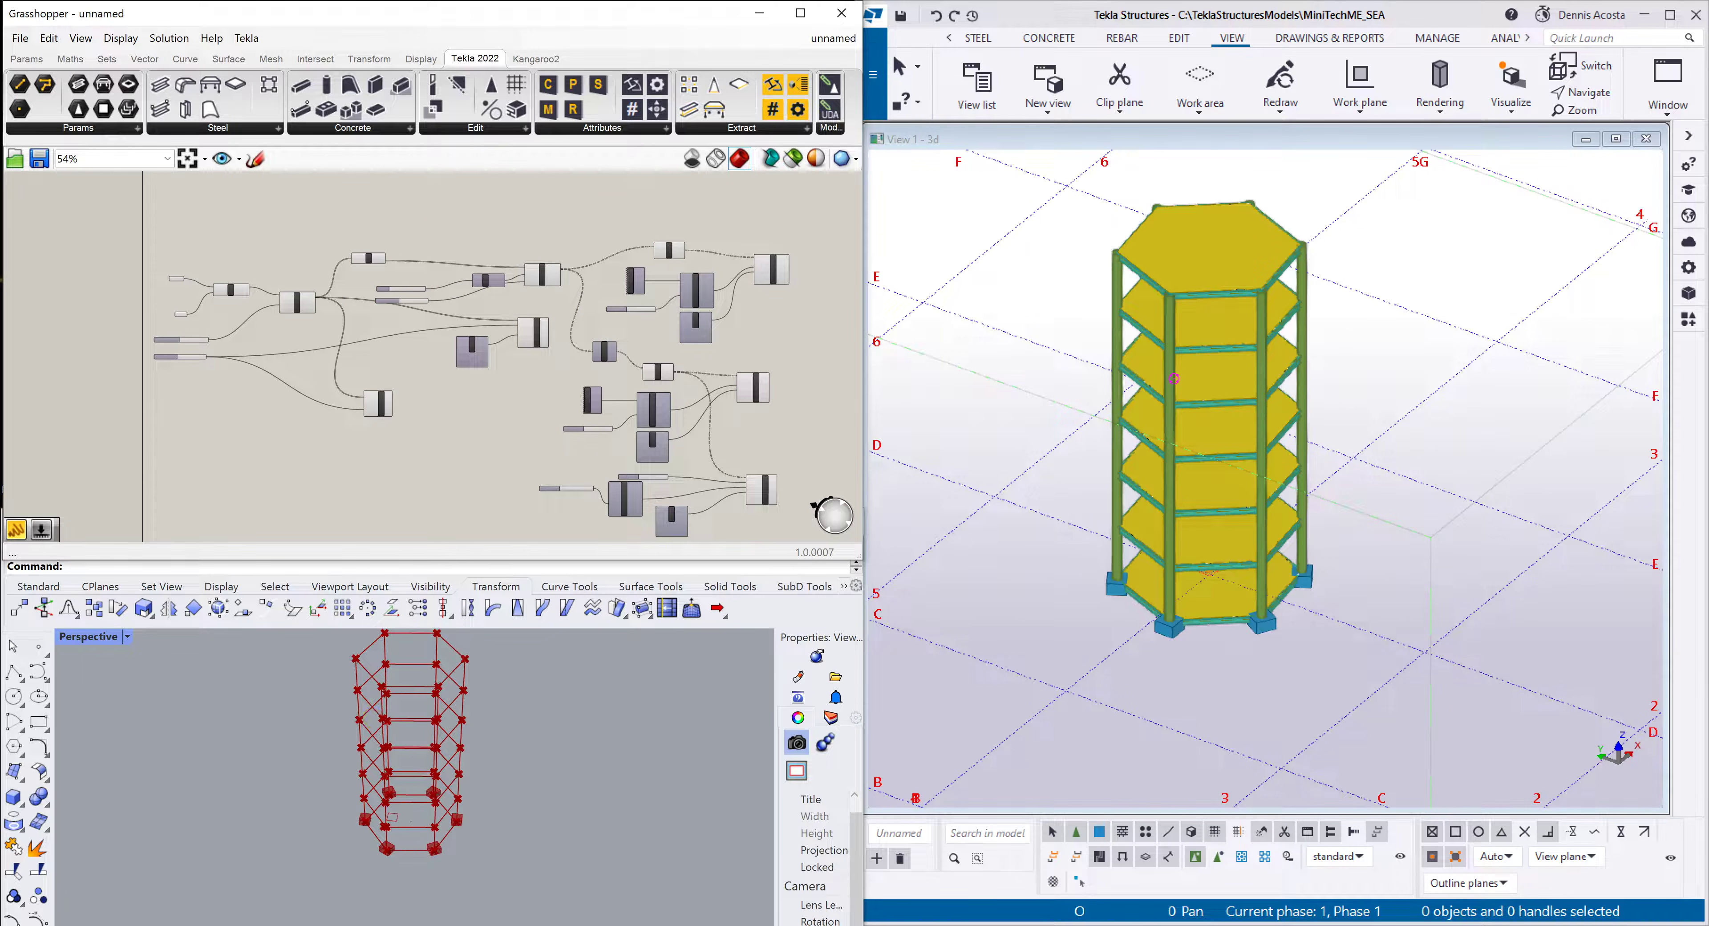
Switch to PowerPoint, view slide 15, and return to Grasshopper
left_click(466, 473)
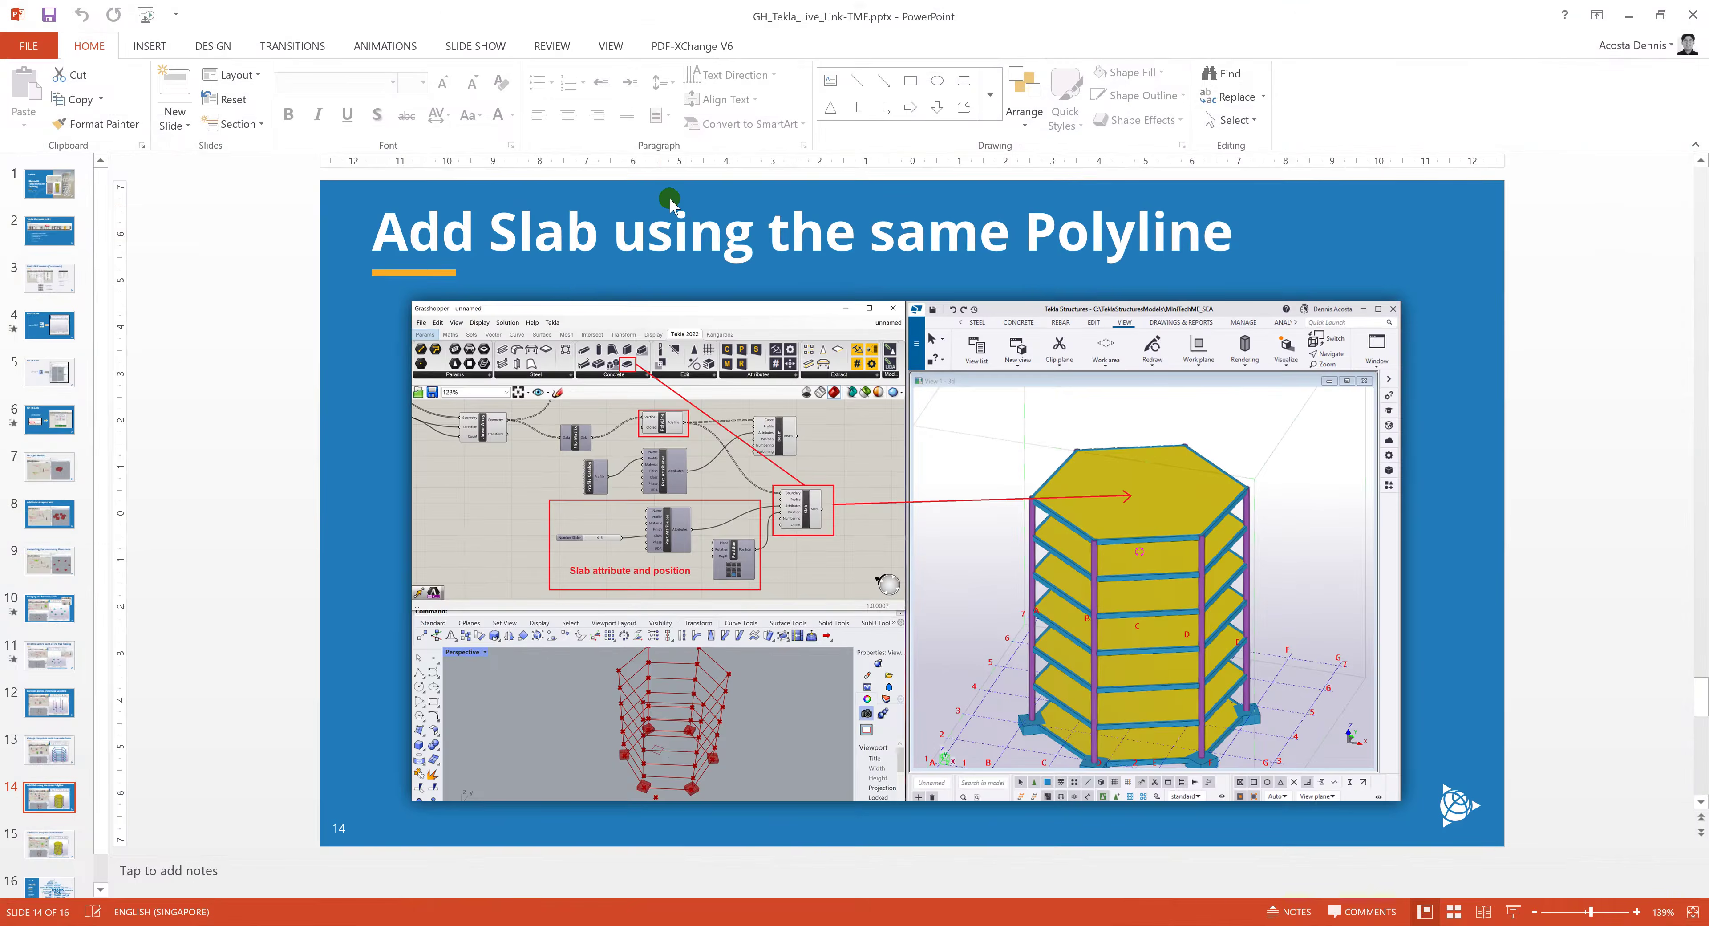
left_click(50, 845)
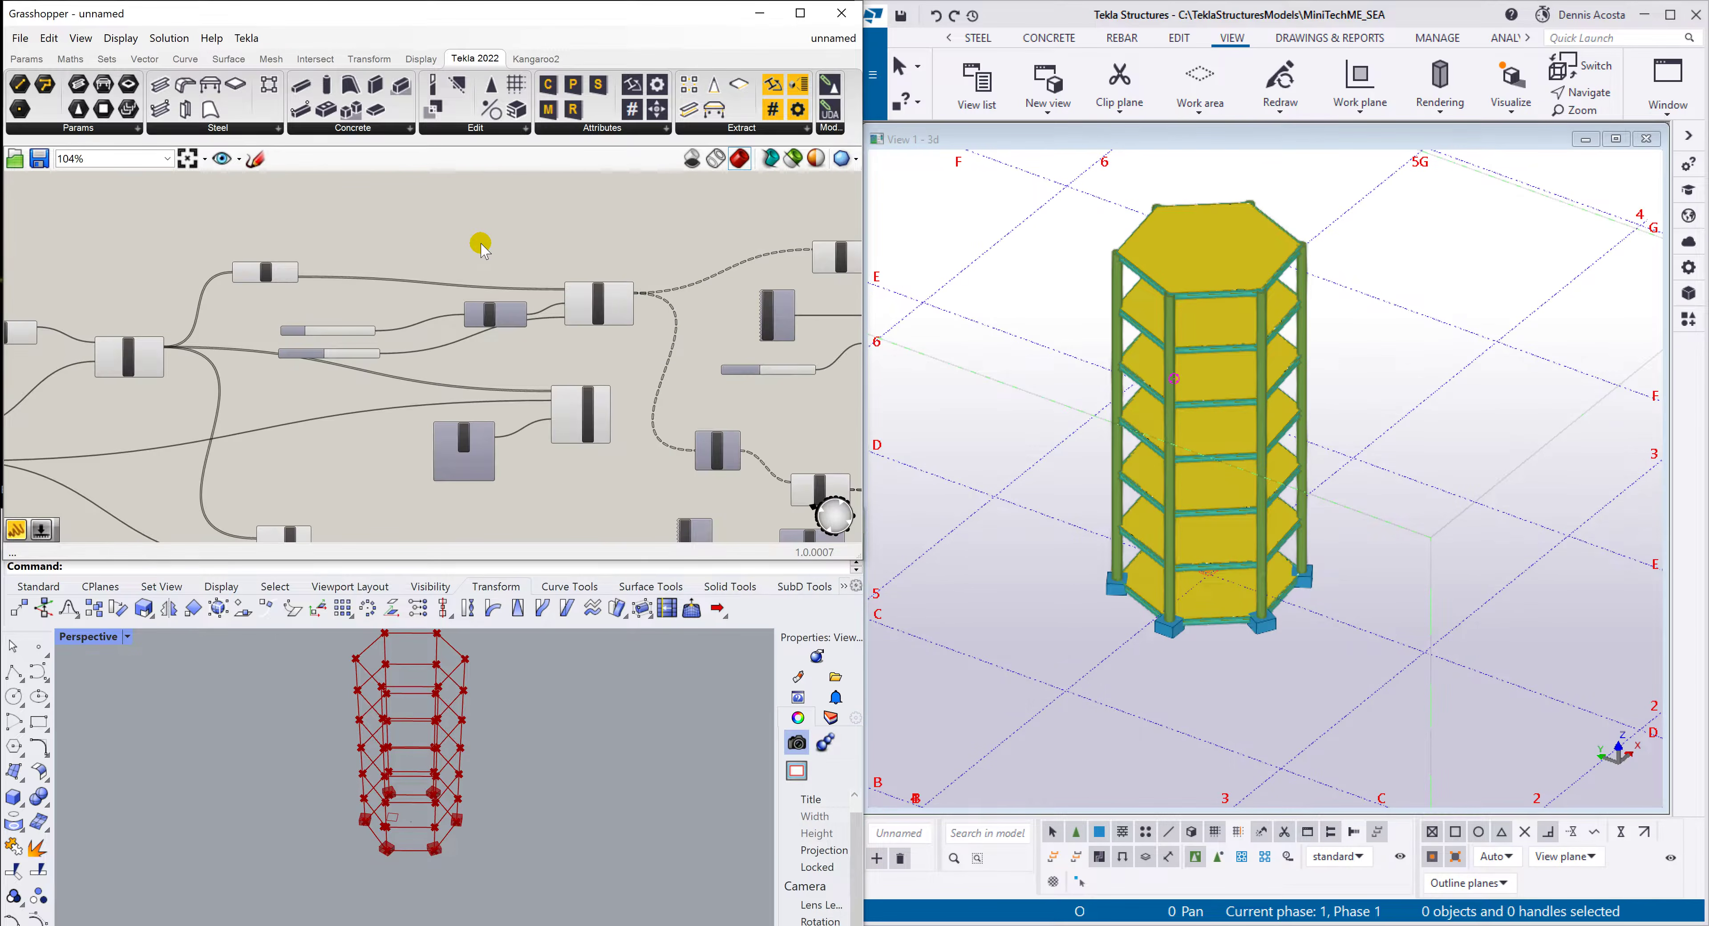
Move the Area component up, away from the floor sliders
scroll(273, 256, "up", 3)
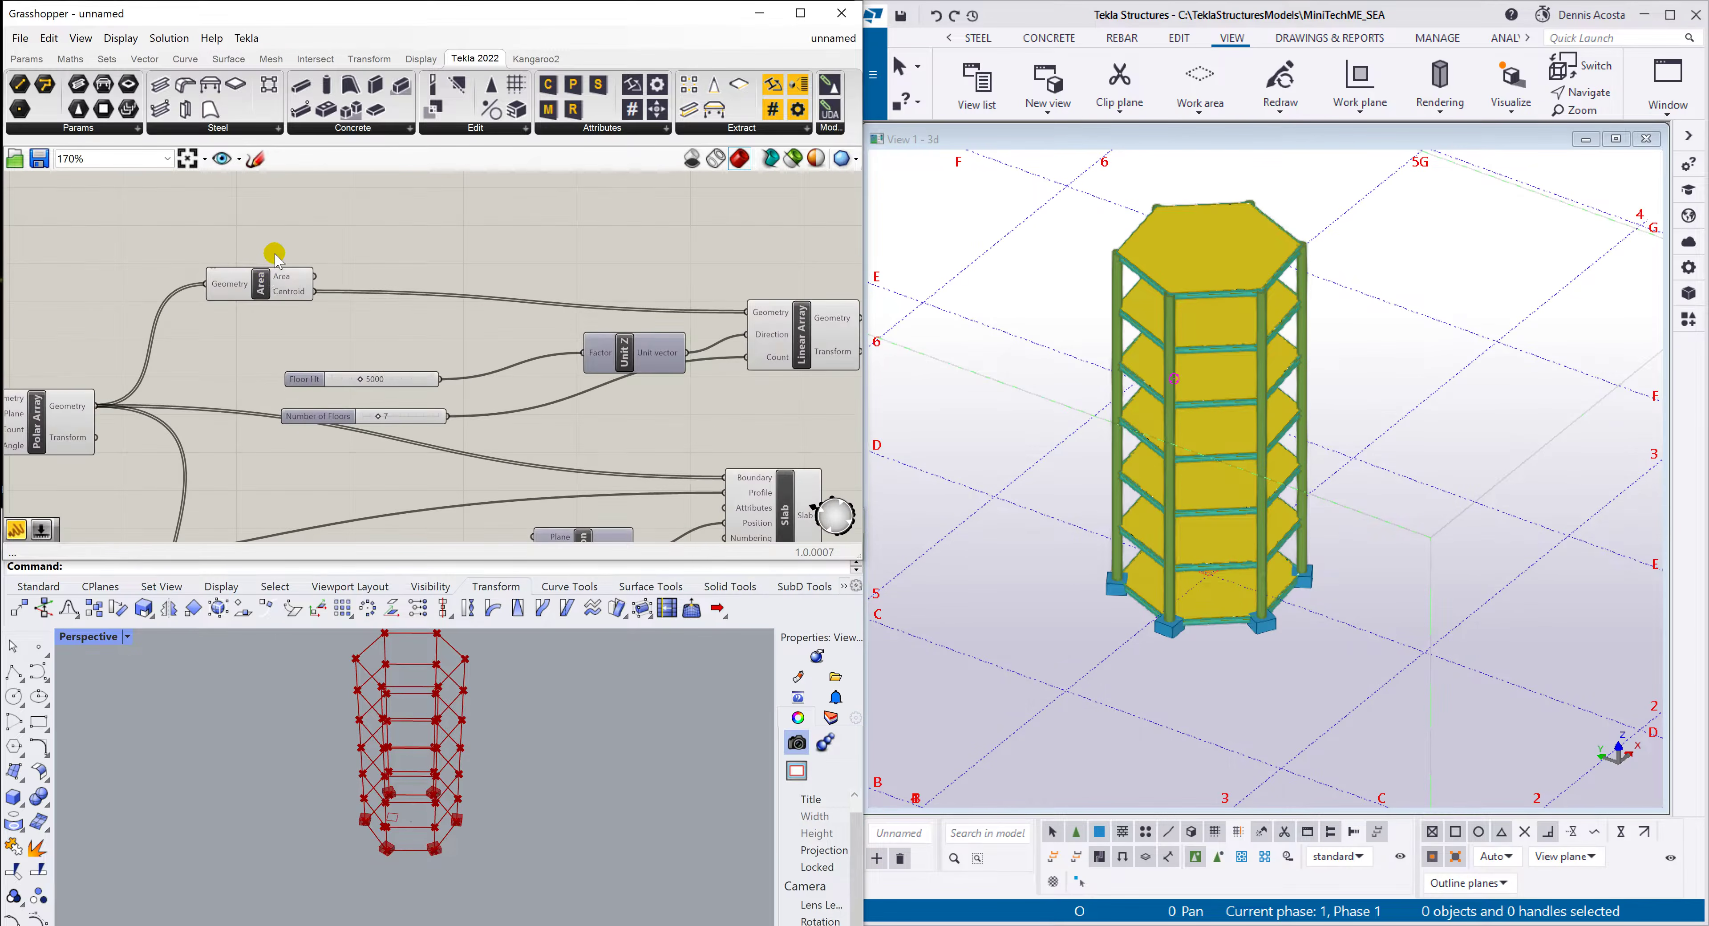
left_click_drag(275, 292, 301, 257)
scroll(300, 306, "down", 2)
scroll(352, 322, "down", 4)
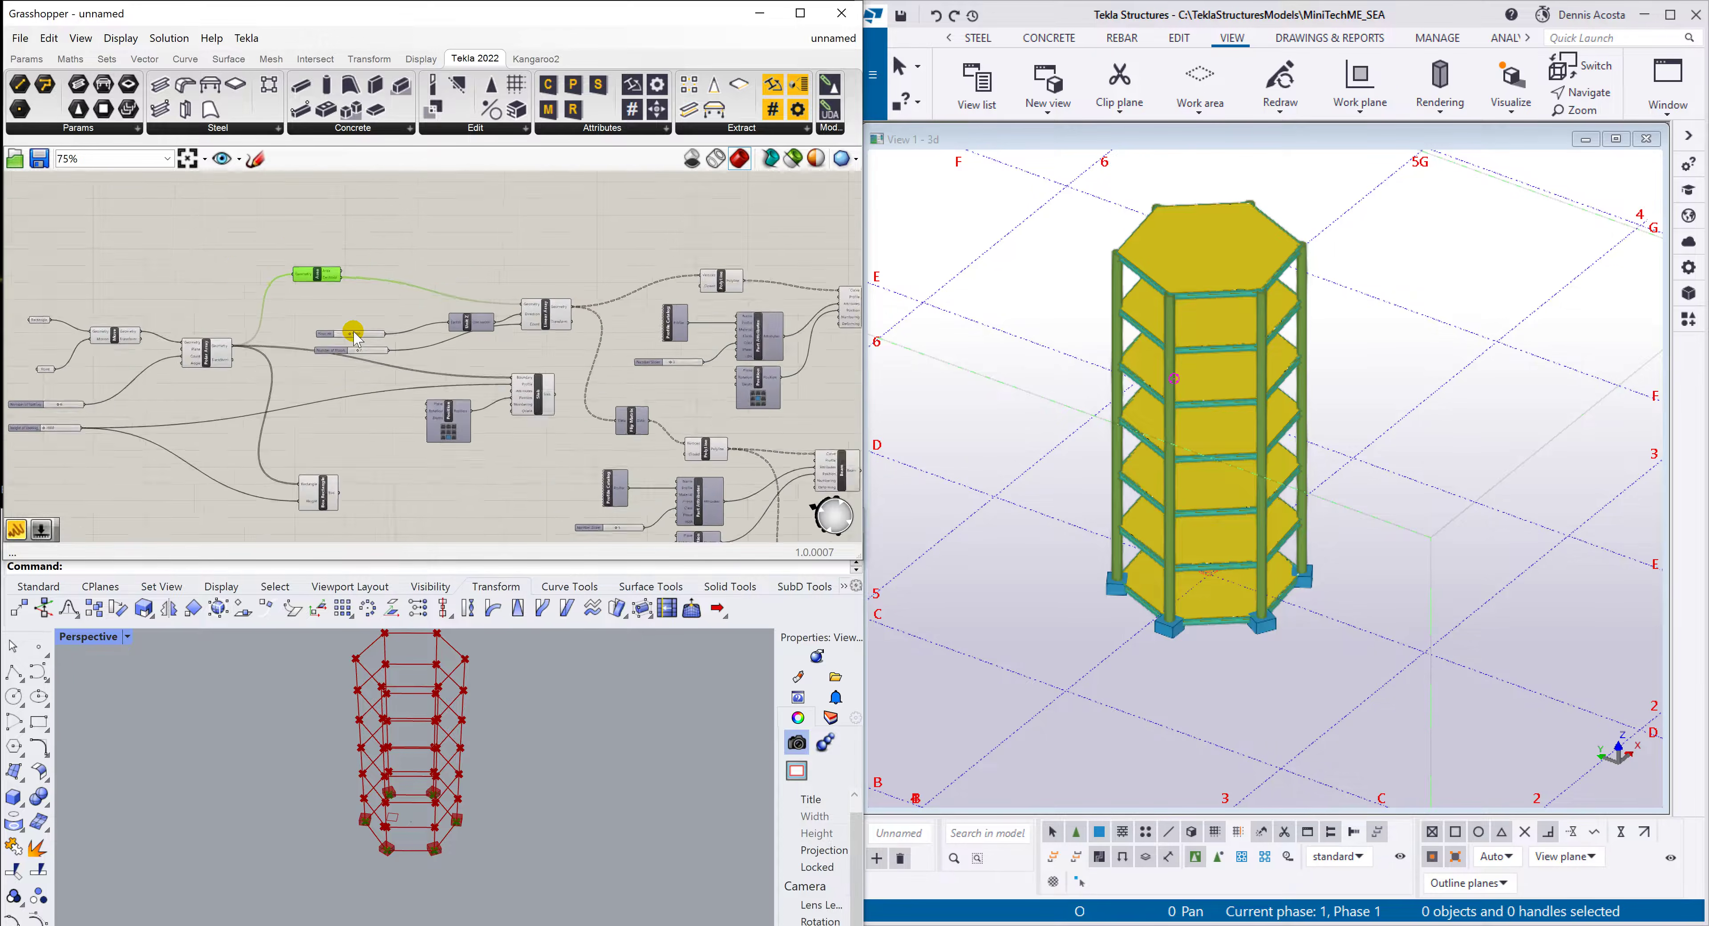
Rearrange the Linear Array and Unit Z components and move the Floor Ht and Number of Floors sliders below Unit Z
scroll(377, 243, "up", 5)
left_click_drag(686, 417, 700, 416)
left_click(528, 419)
left_click_drag(528, 420, 452, 425)
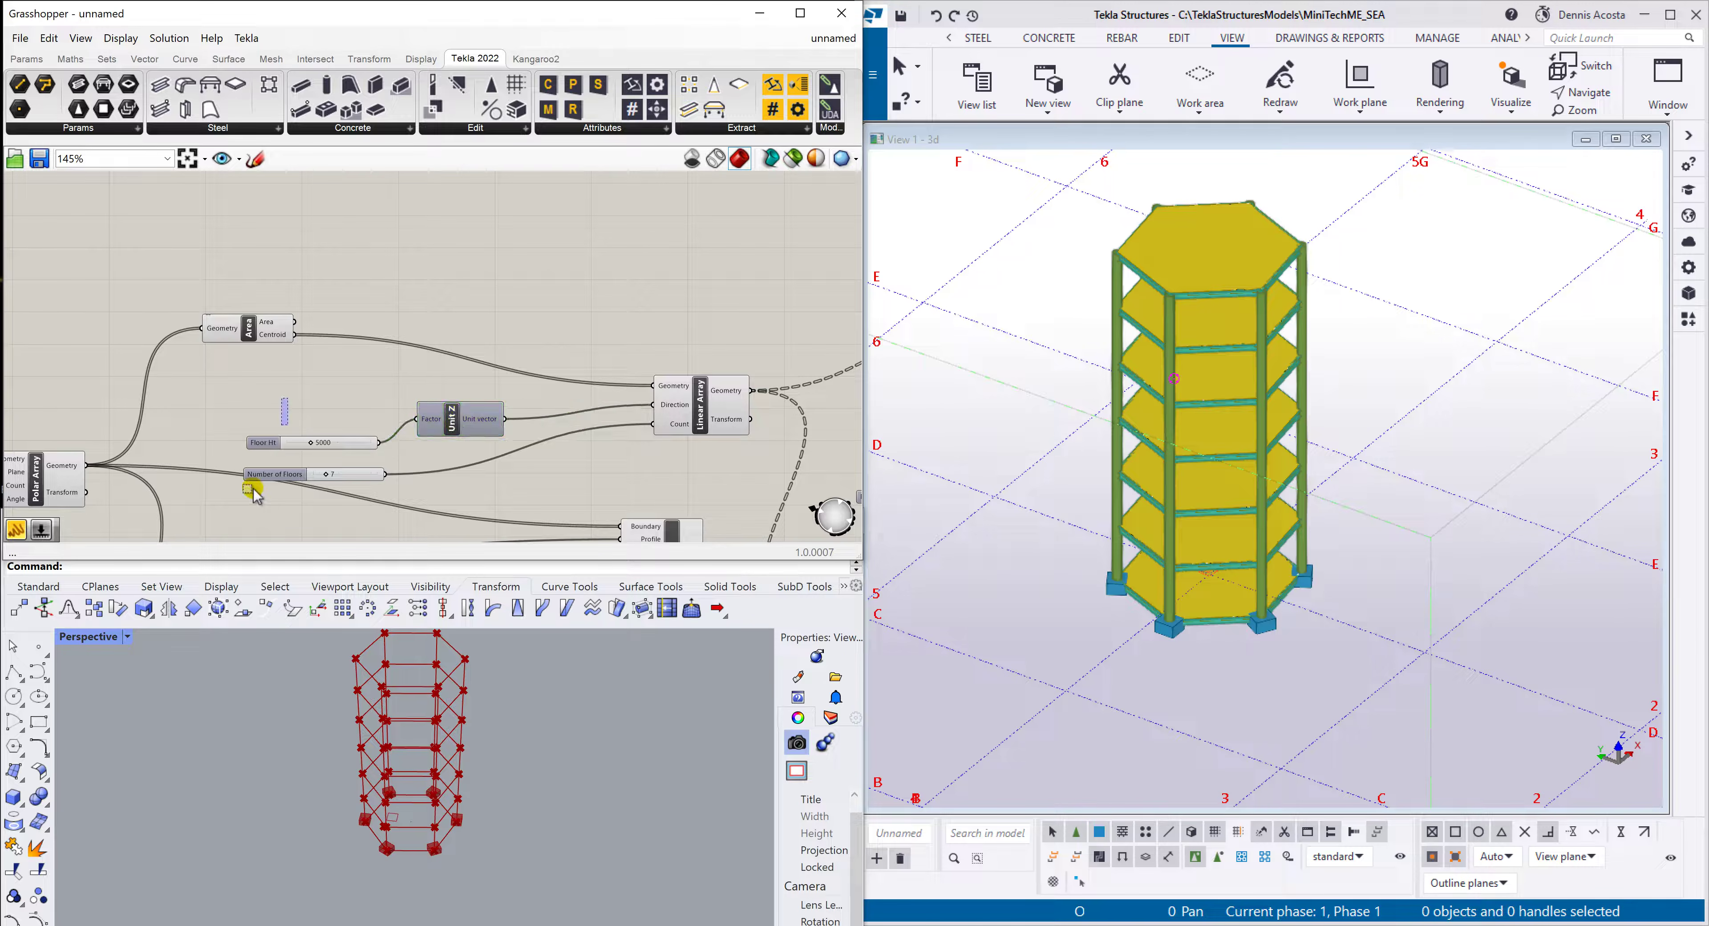
left_click_drag(259, 484, 213, 538)
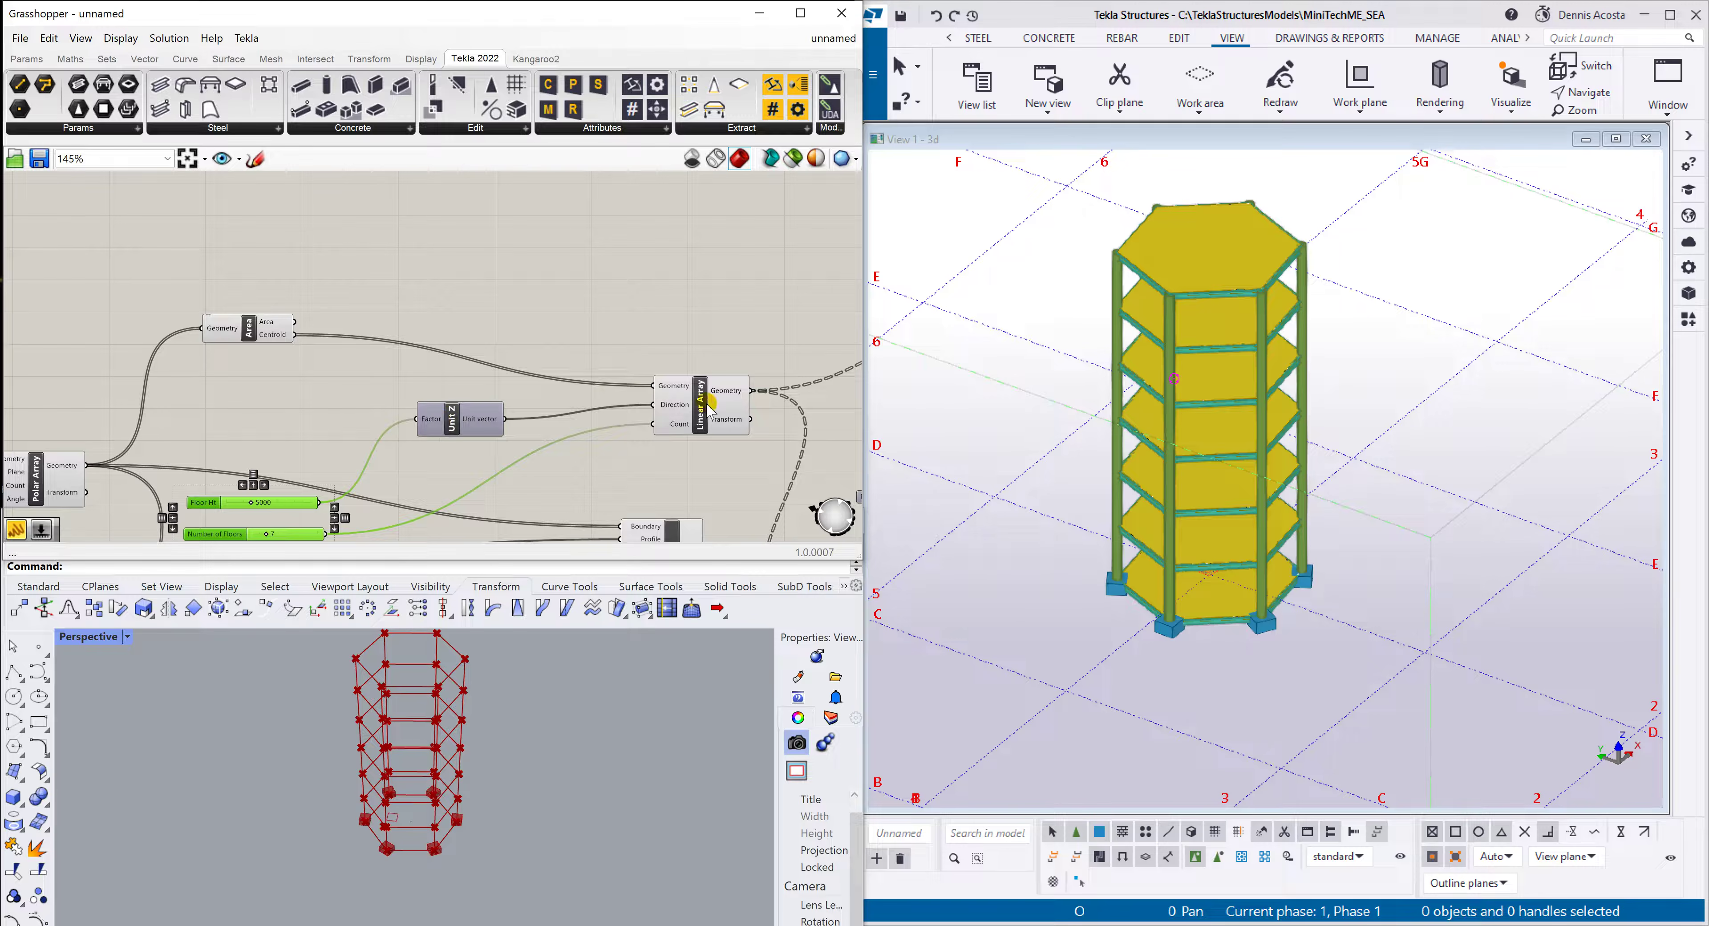
mouse_move(703, 398)
left_mouse_down()
mouse_move(704, 350)
mouse_move(707, 405)
left_mouse_up()
scroll(678, 408, "down", 2)
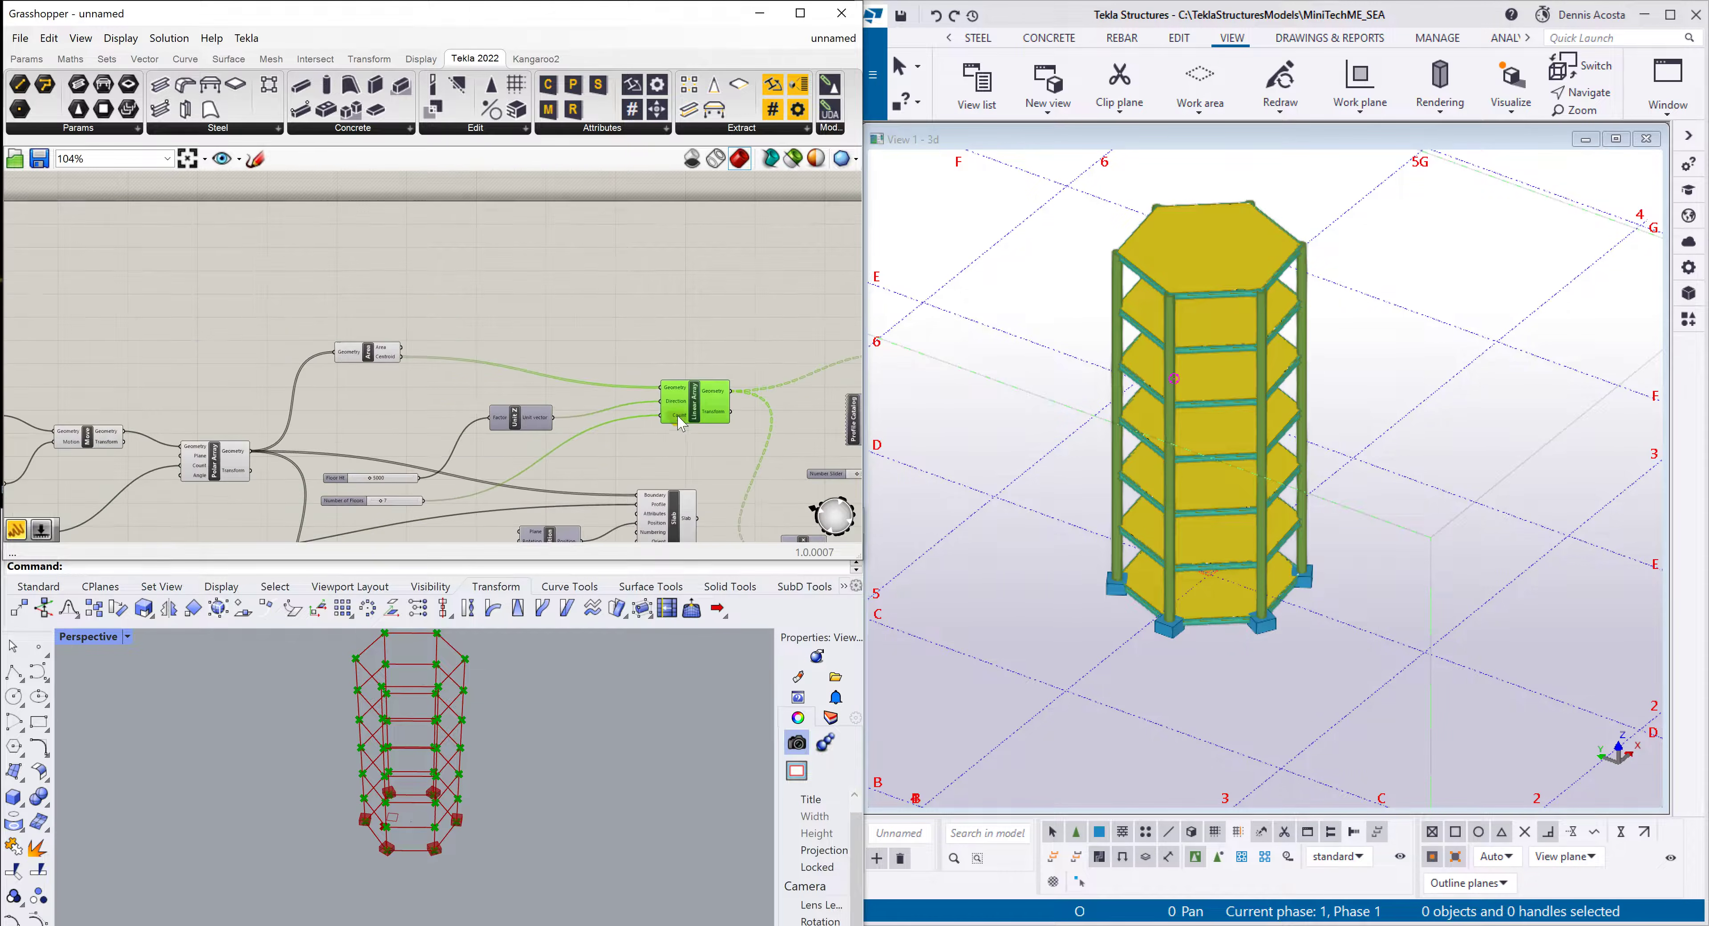
Reposition the lowest-level Slab component and its Position component below the Linear Array
right_click_drag(653, 478, 592, 379)
scroll(590, 374, "up", 3)
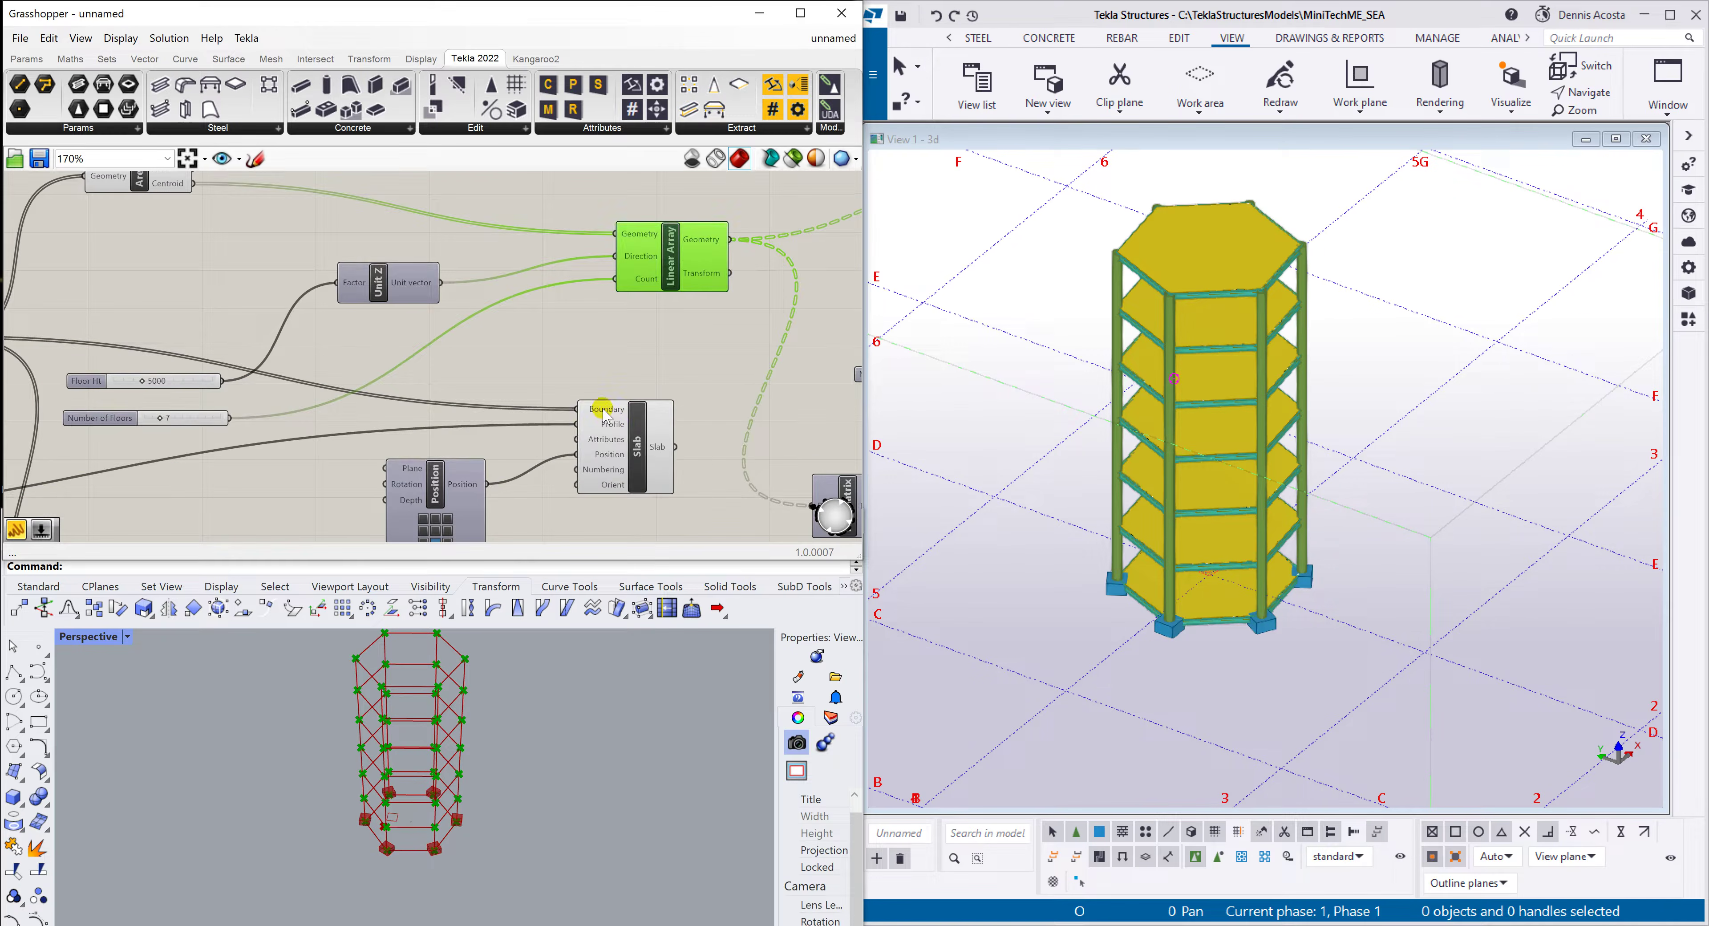
left_click(631, 427)
left_click(431, 485)
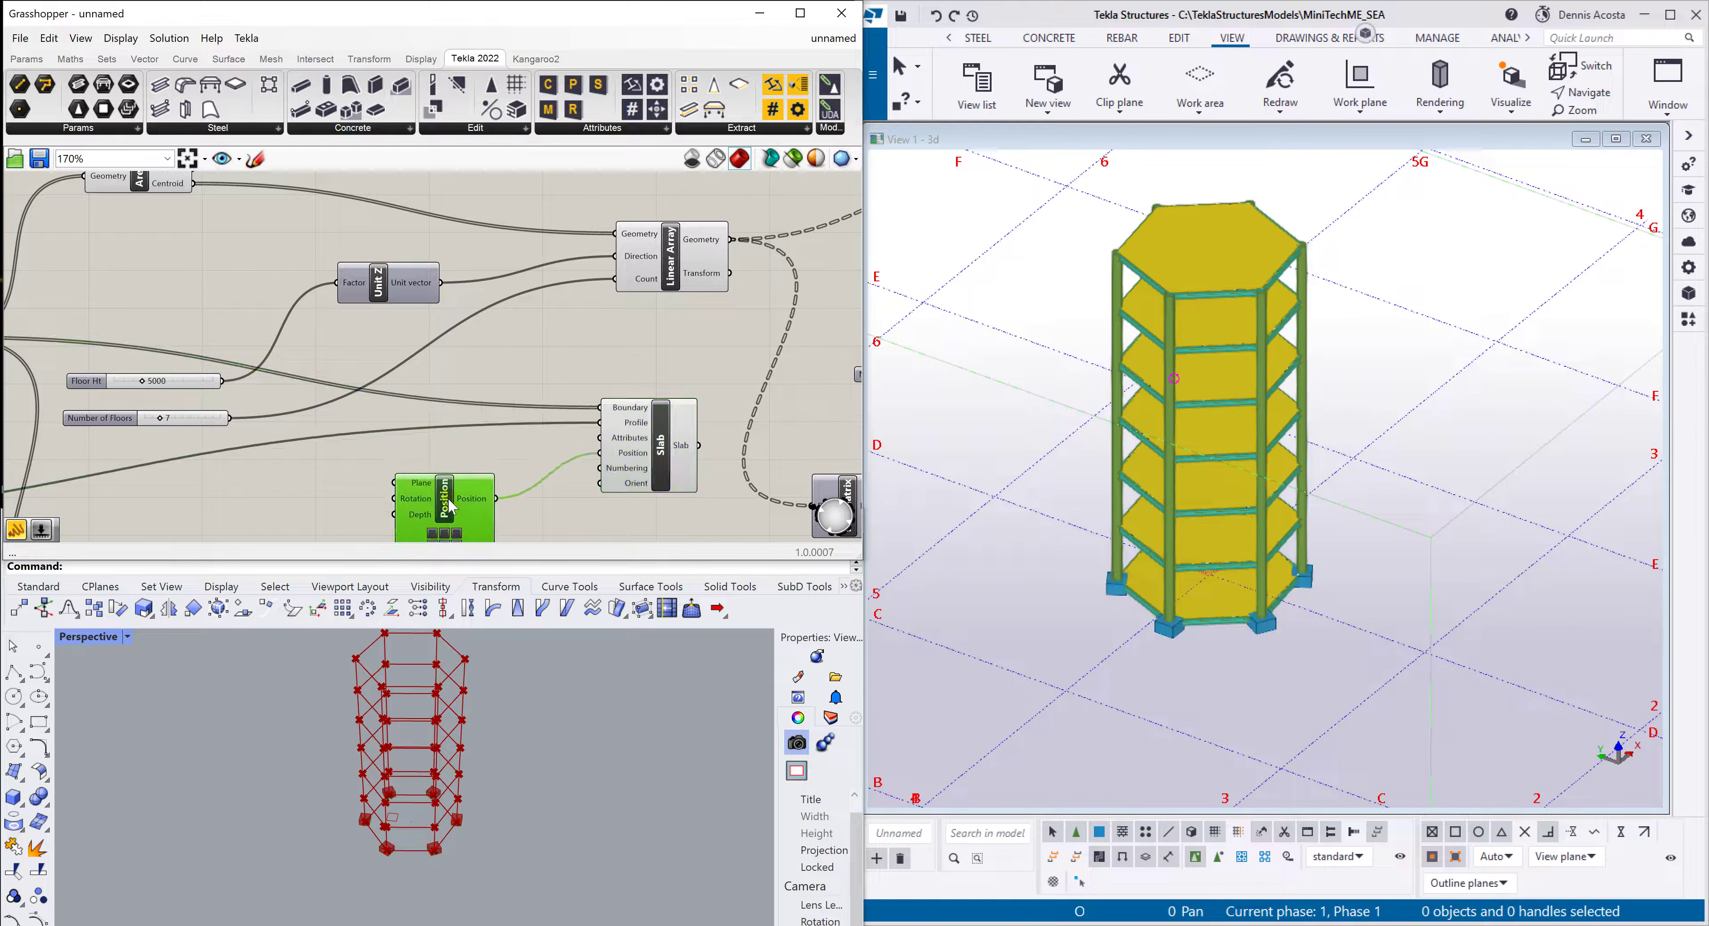
scroll(580, 352, "down", 3)
scroll(458, 198, "up", 2)
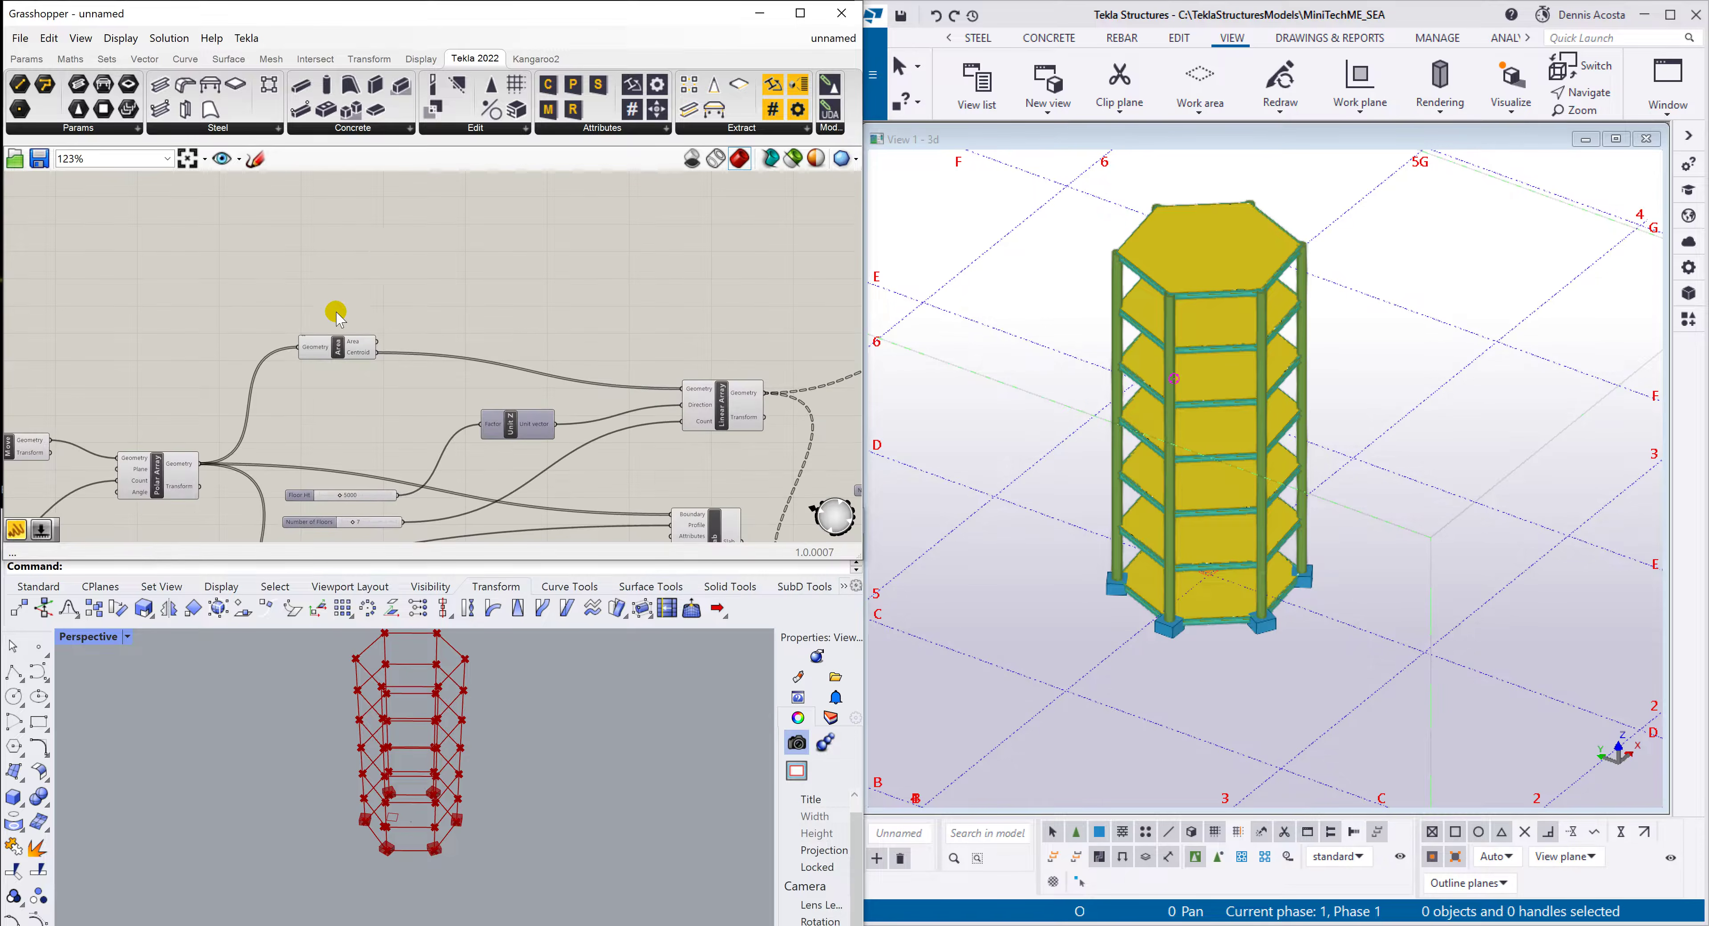
Add a number slider ranging from 0 to 2*pi above the Area component
double_click(372, 254)
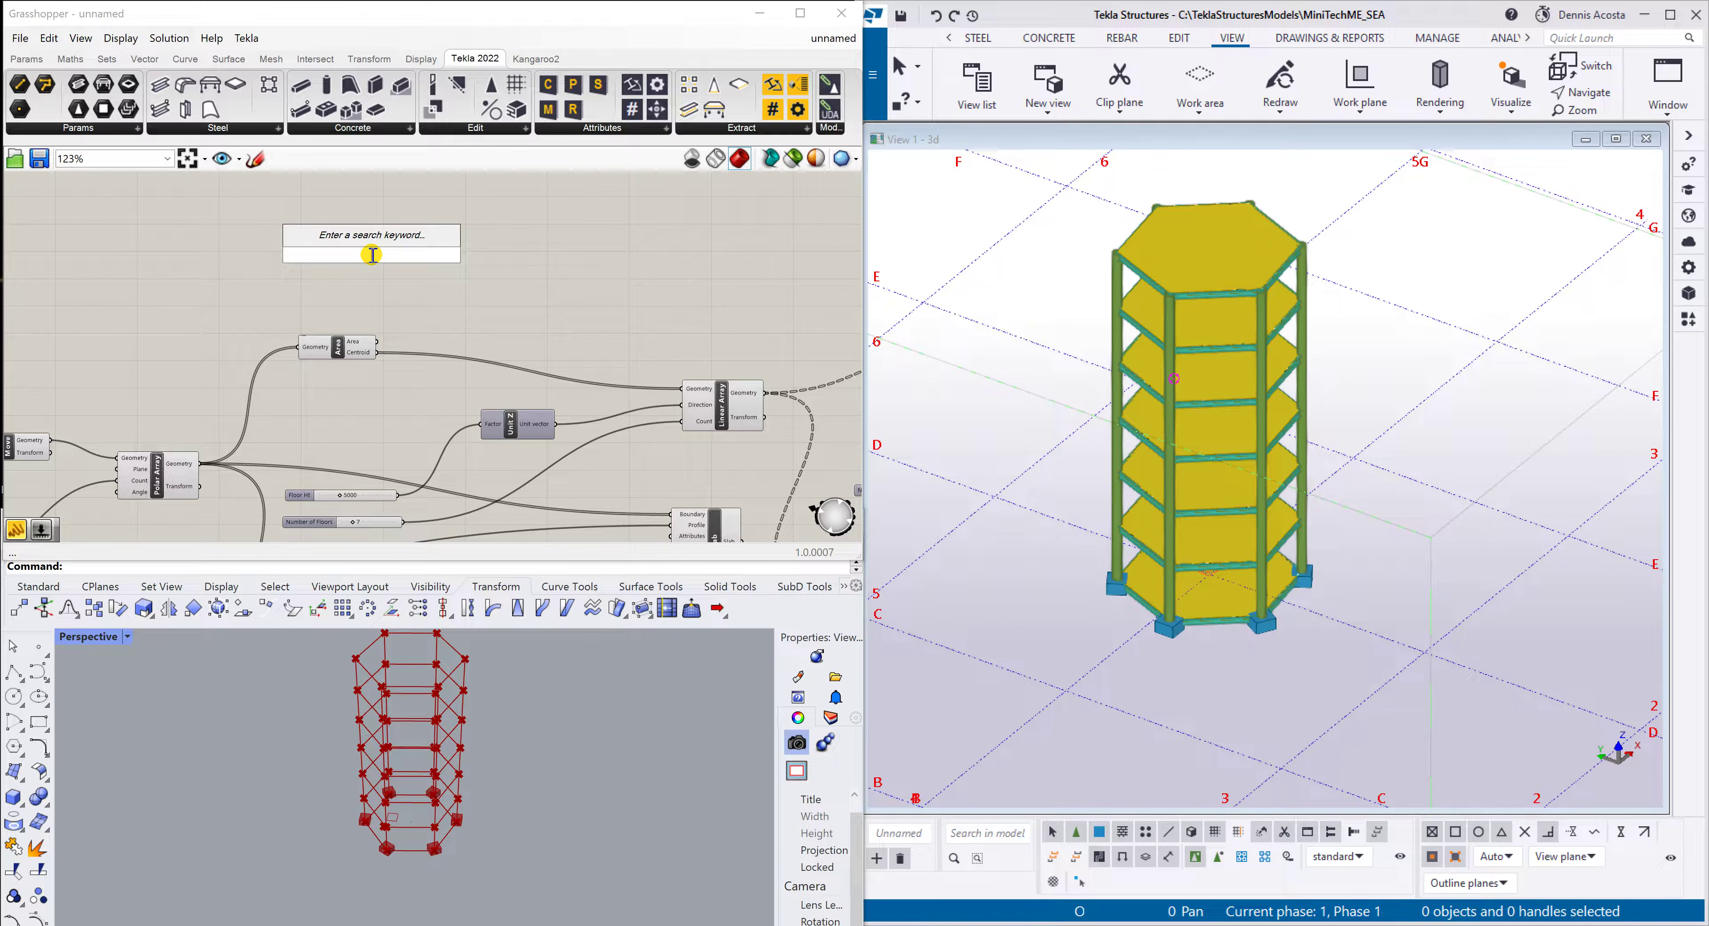
type("0")
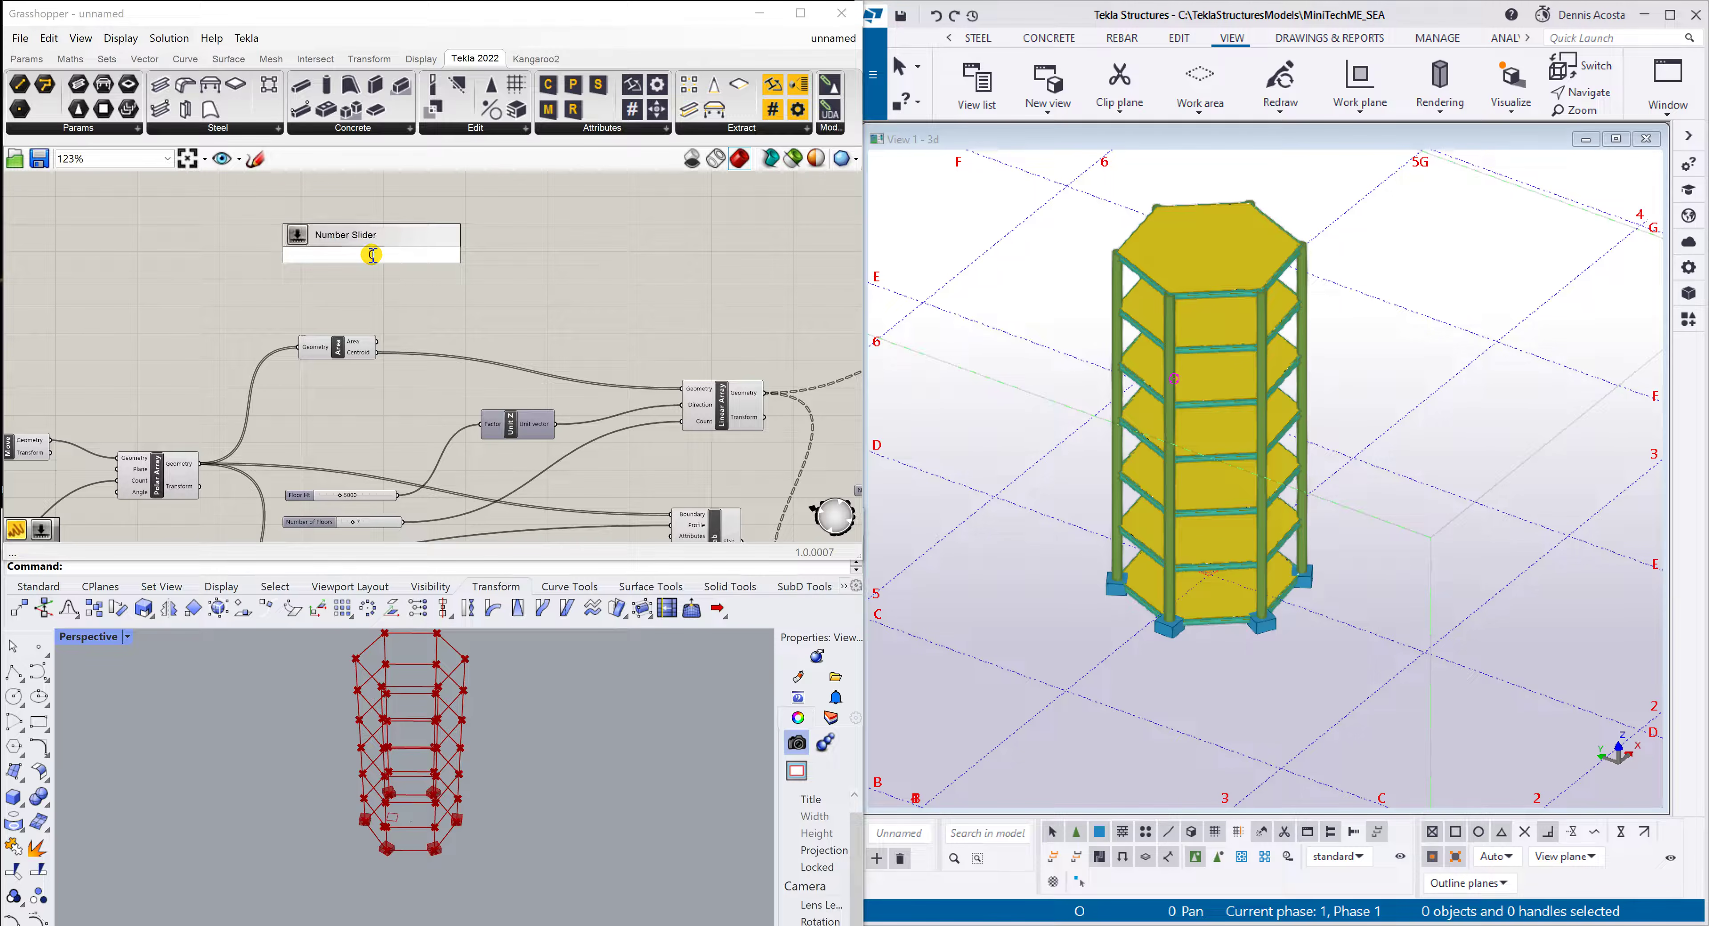
type("<2*pi")
key("Return")
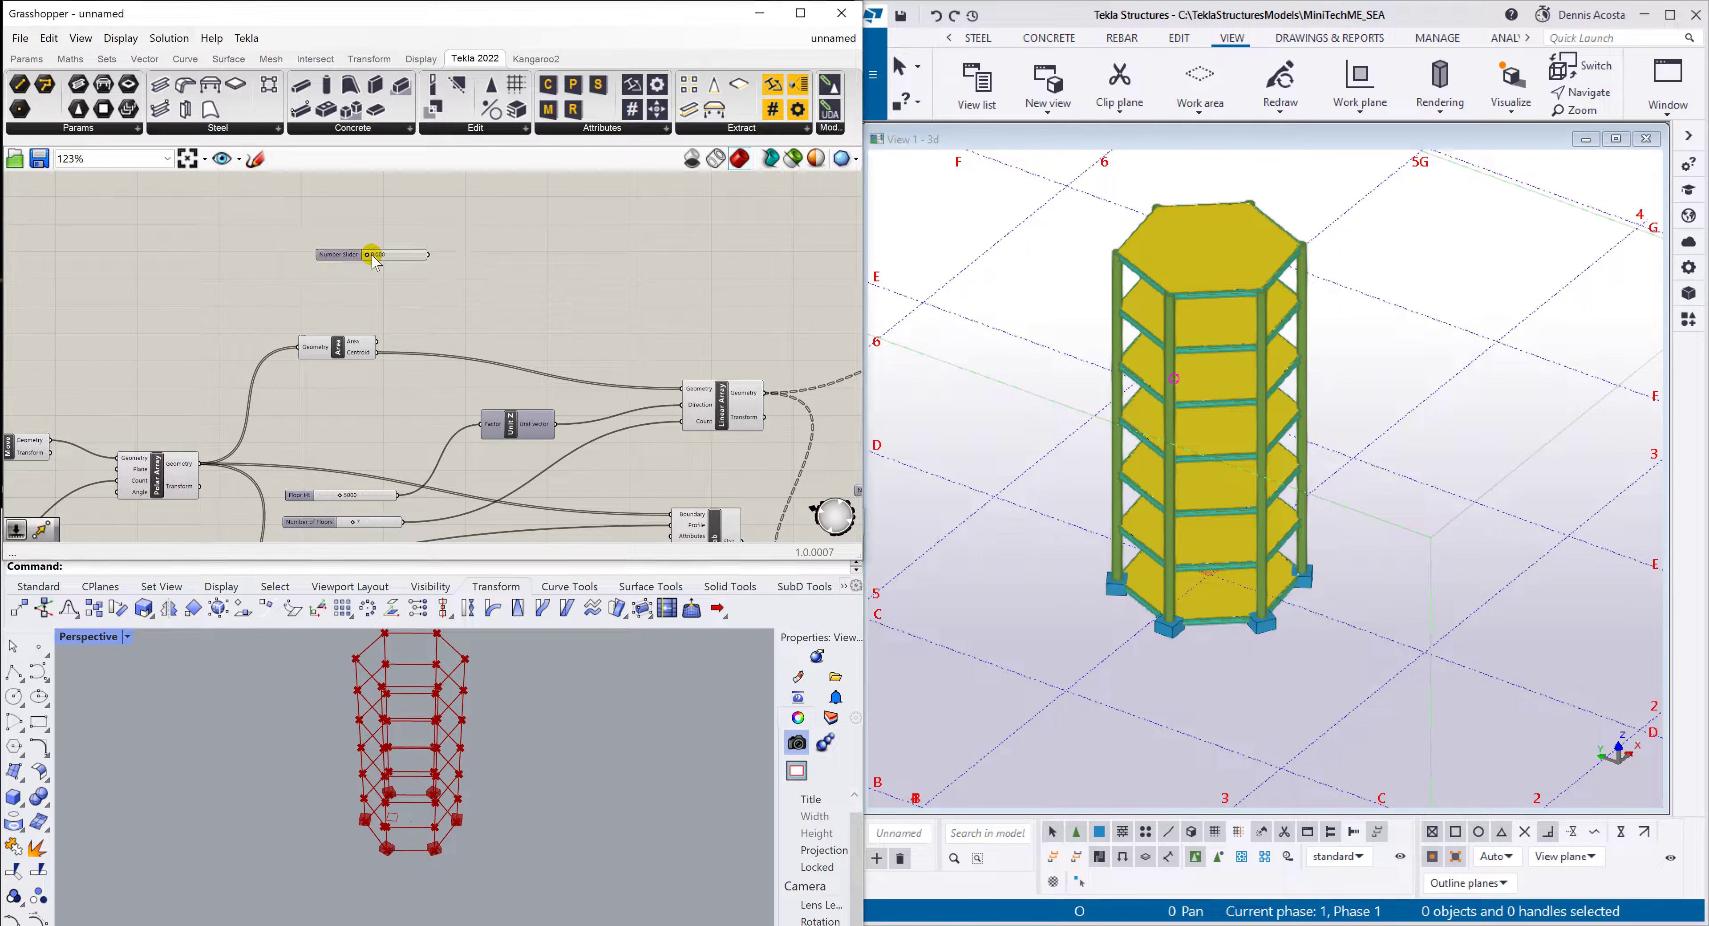
Add a second Polar Array component beside the new rotation slider
double_click(558, 309)
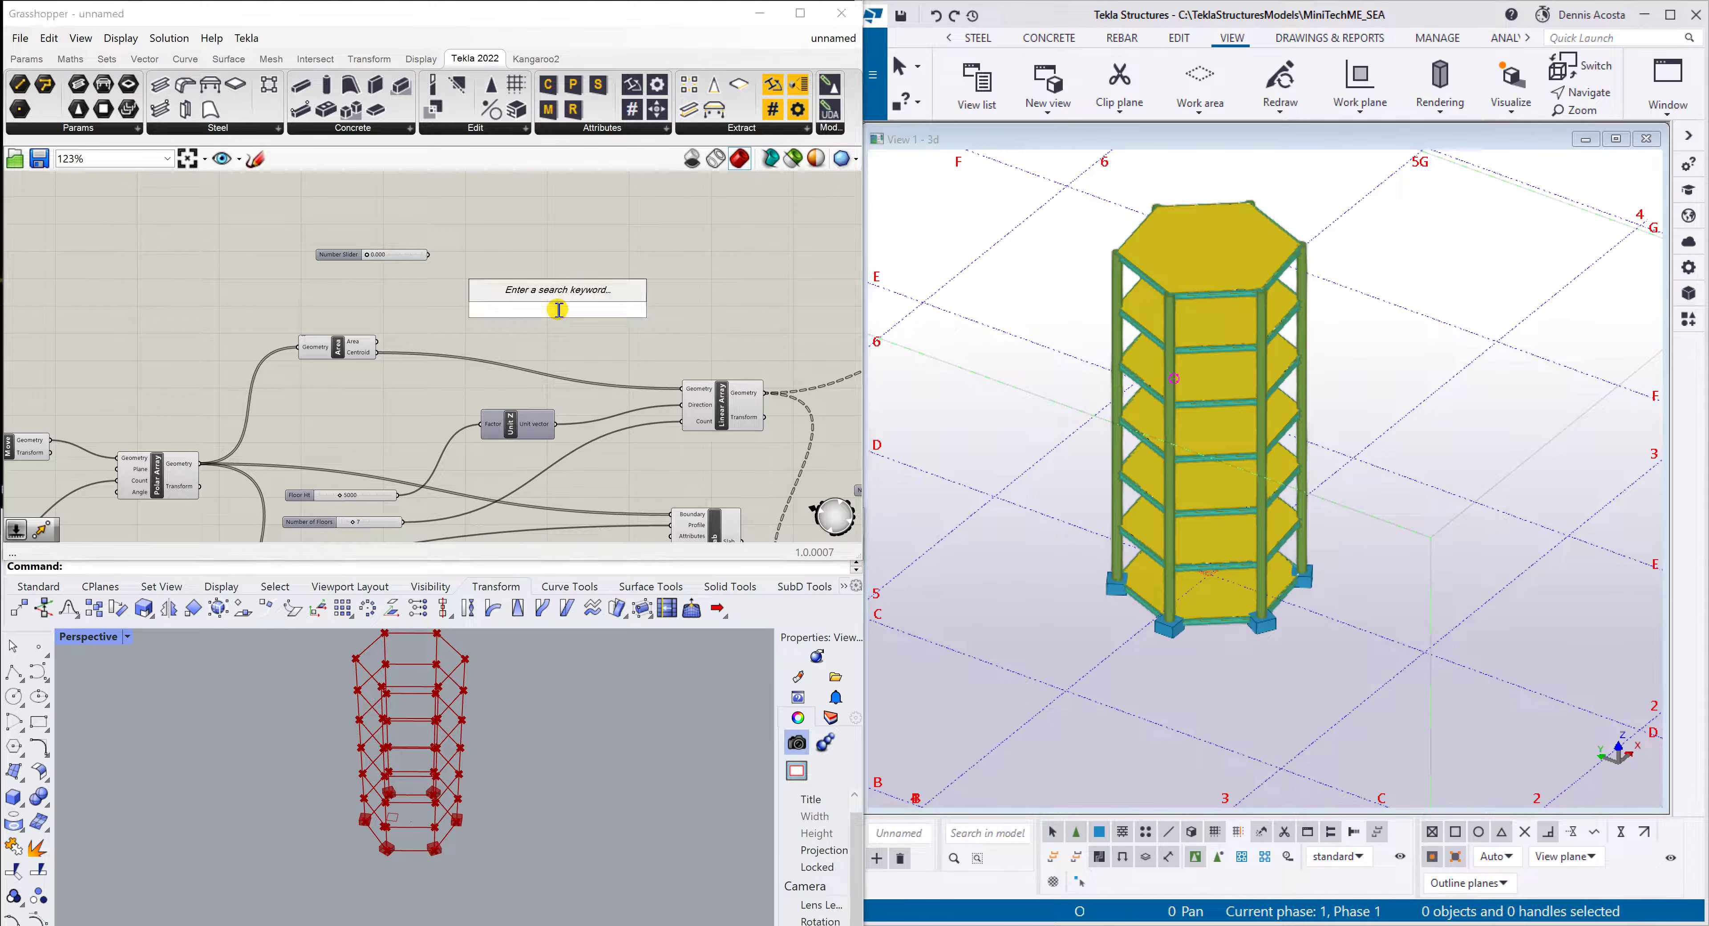
type("pol")
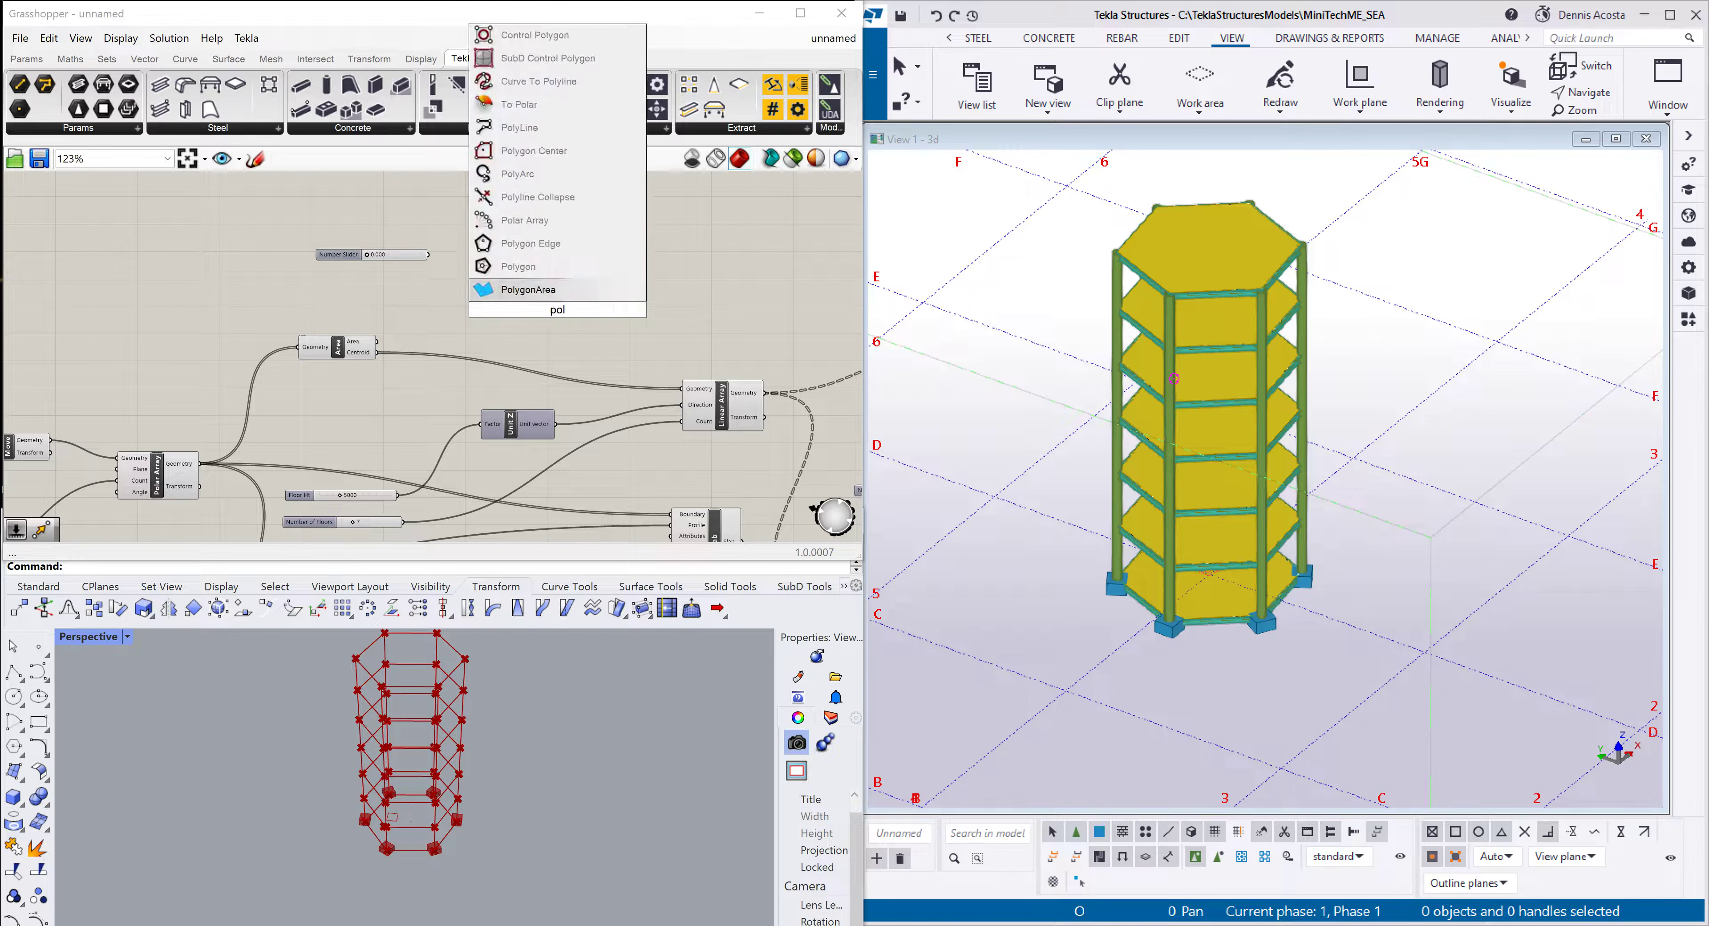
key("Up")
key("Up")
key("Up")
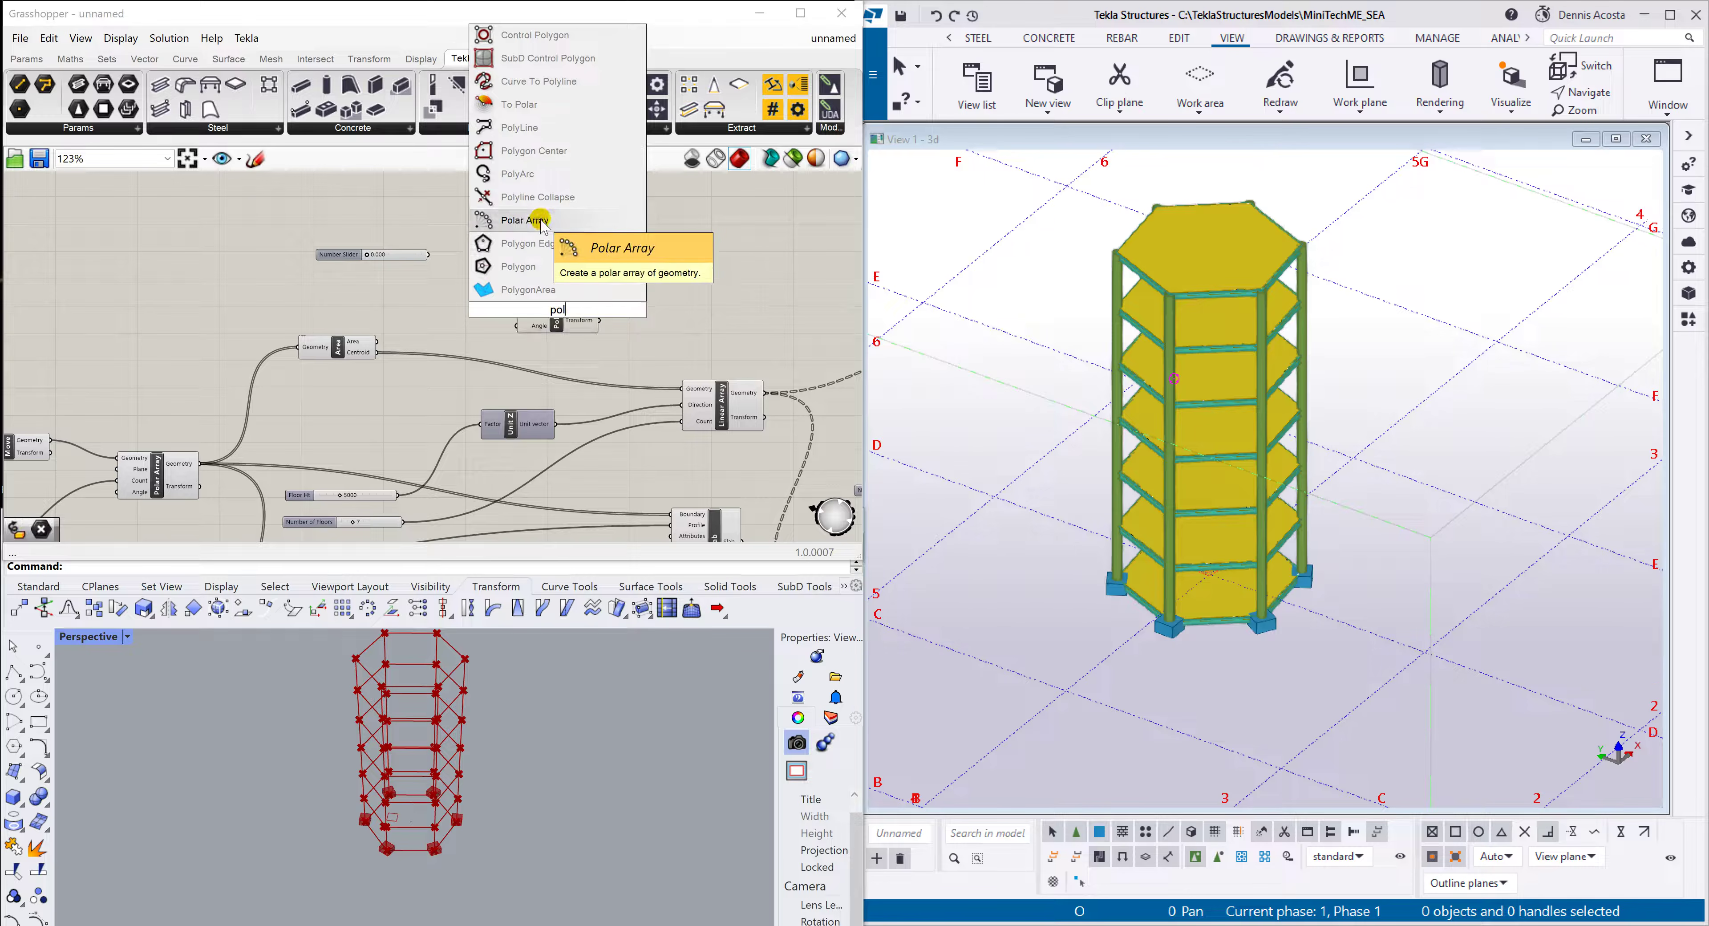
key("Return")
left_click_drag(553, 298, 535, 275)
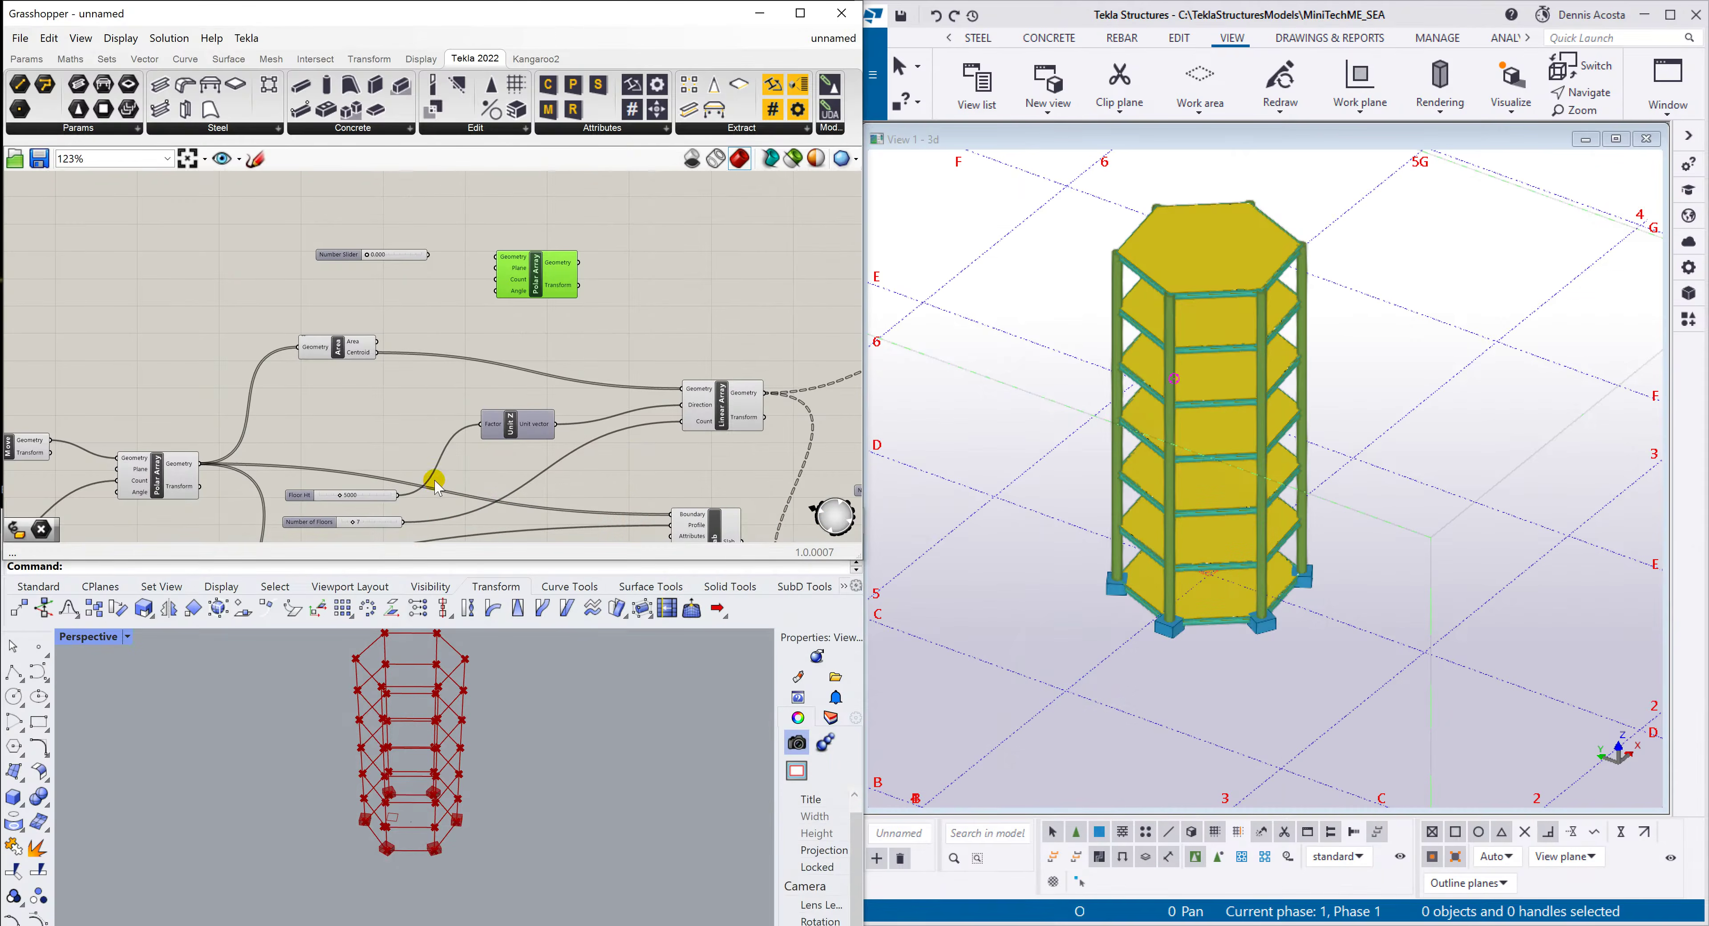
Connect the Area centroid to the new Polar Array's Geometry, the rotation slider to Angle, and Number of Floors to Count
left_click_drag(377, 353, 495, 256)
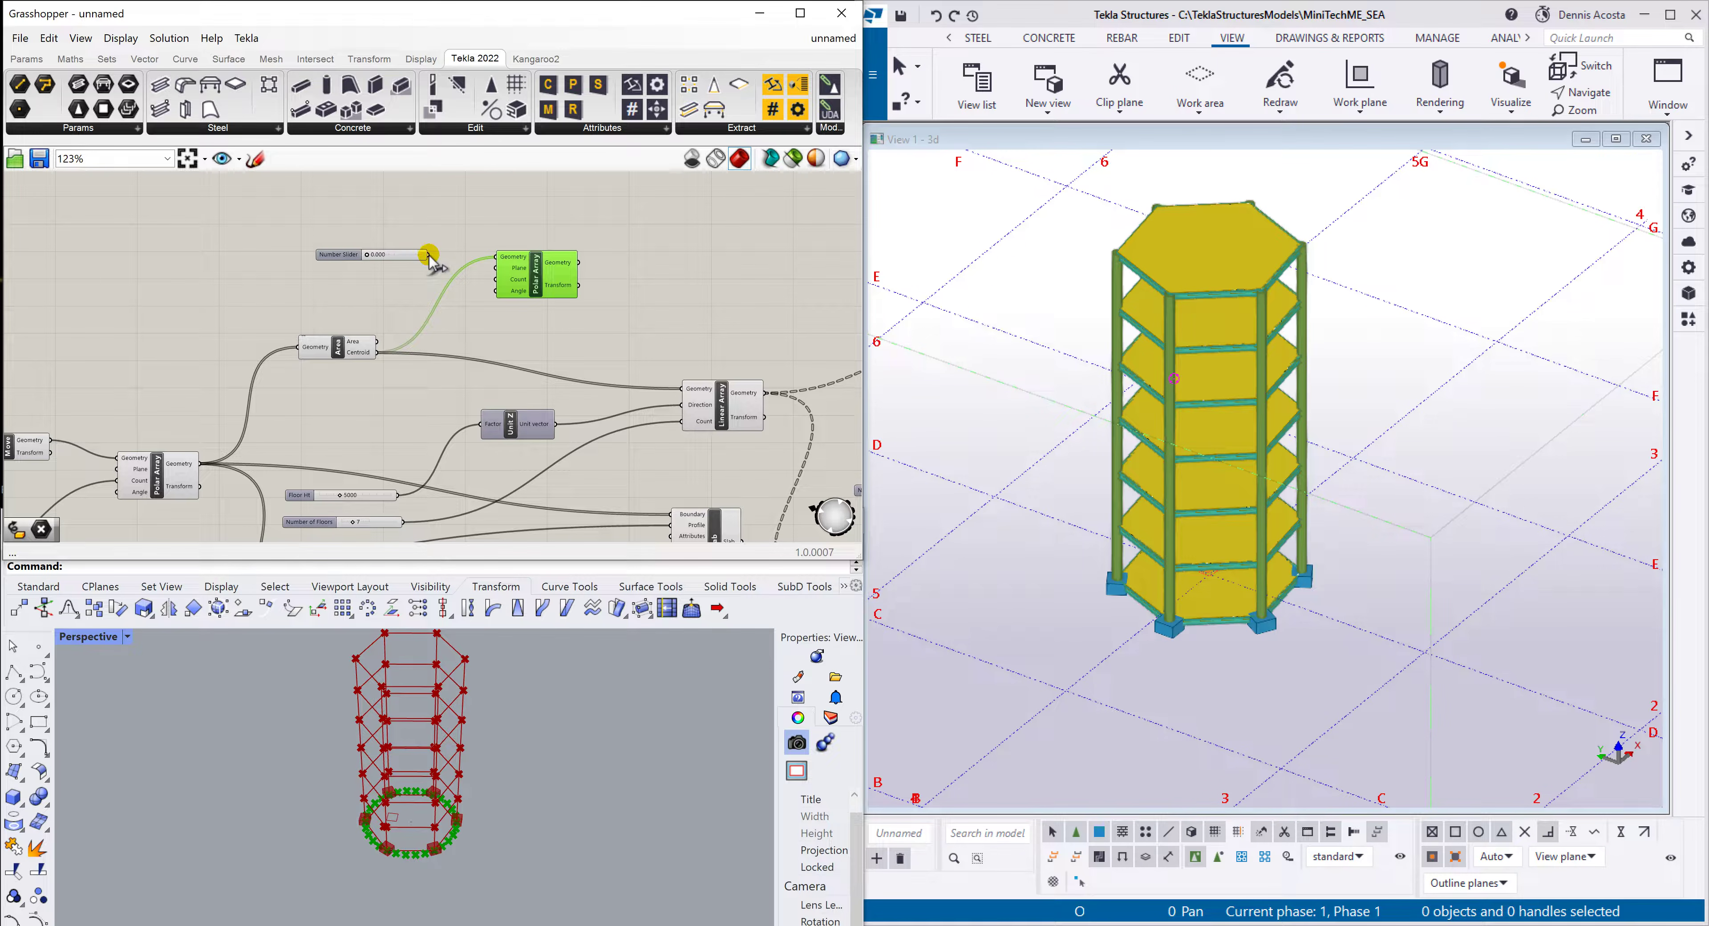
left_click_drag(428, 254, 554, 291)
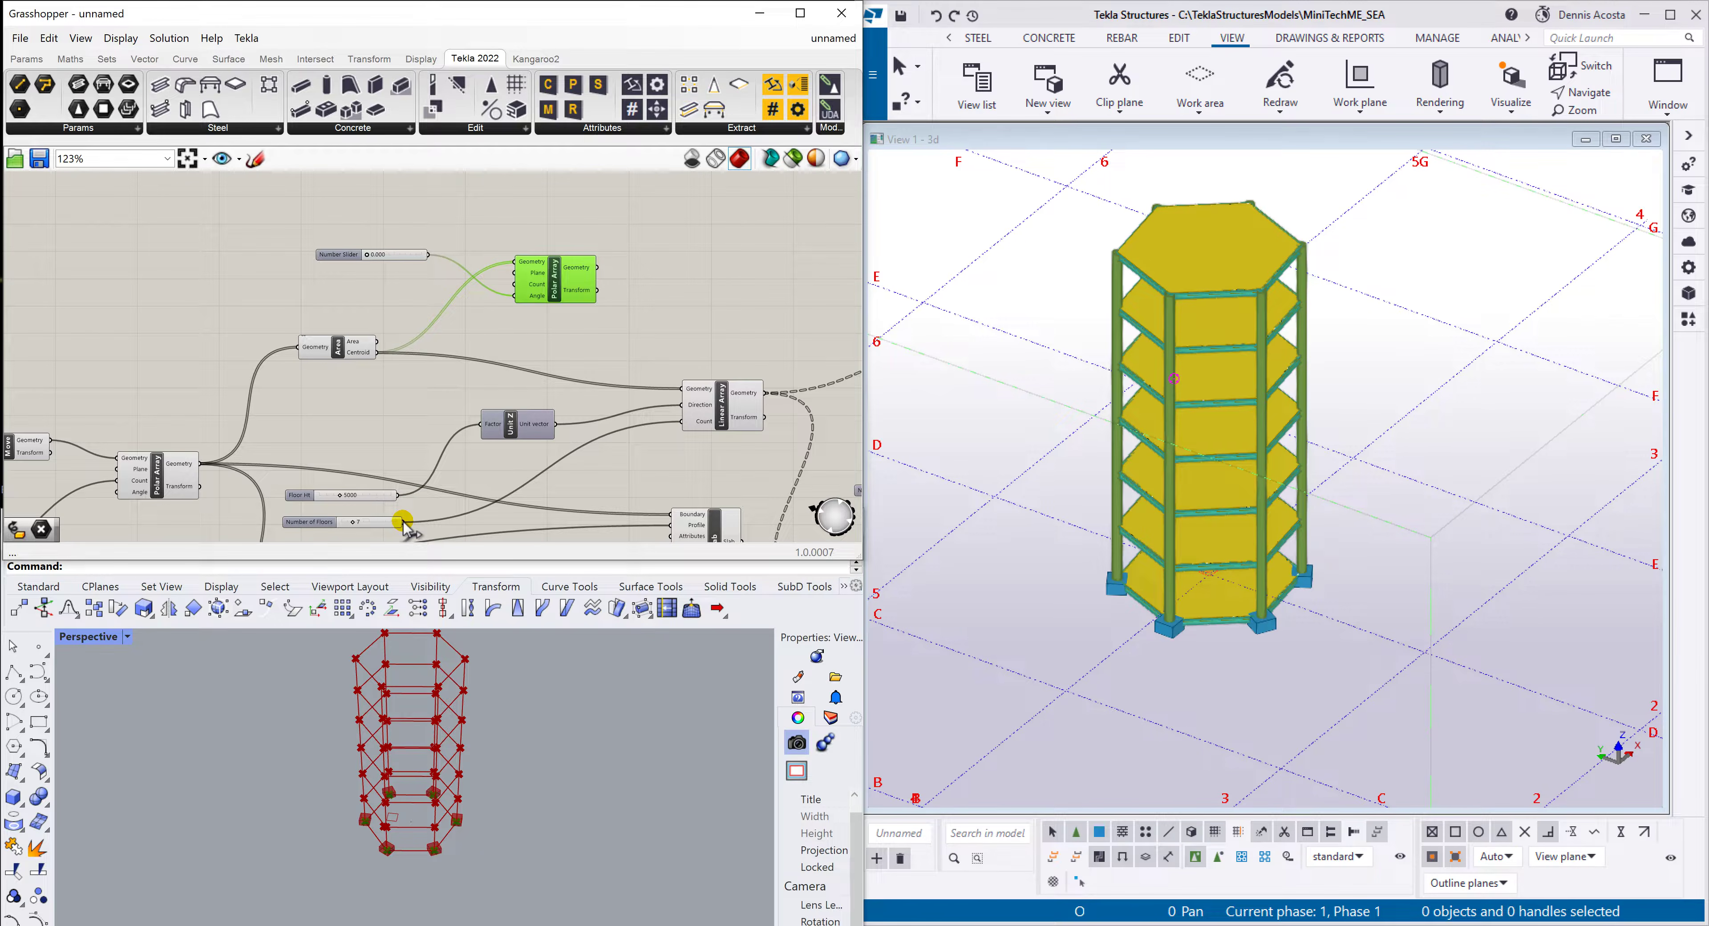
left_click_drag(402, 522, 514, 292)
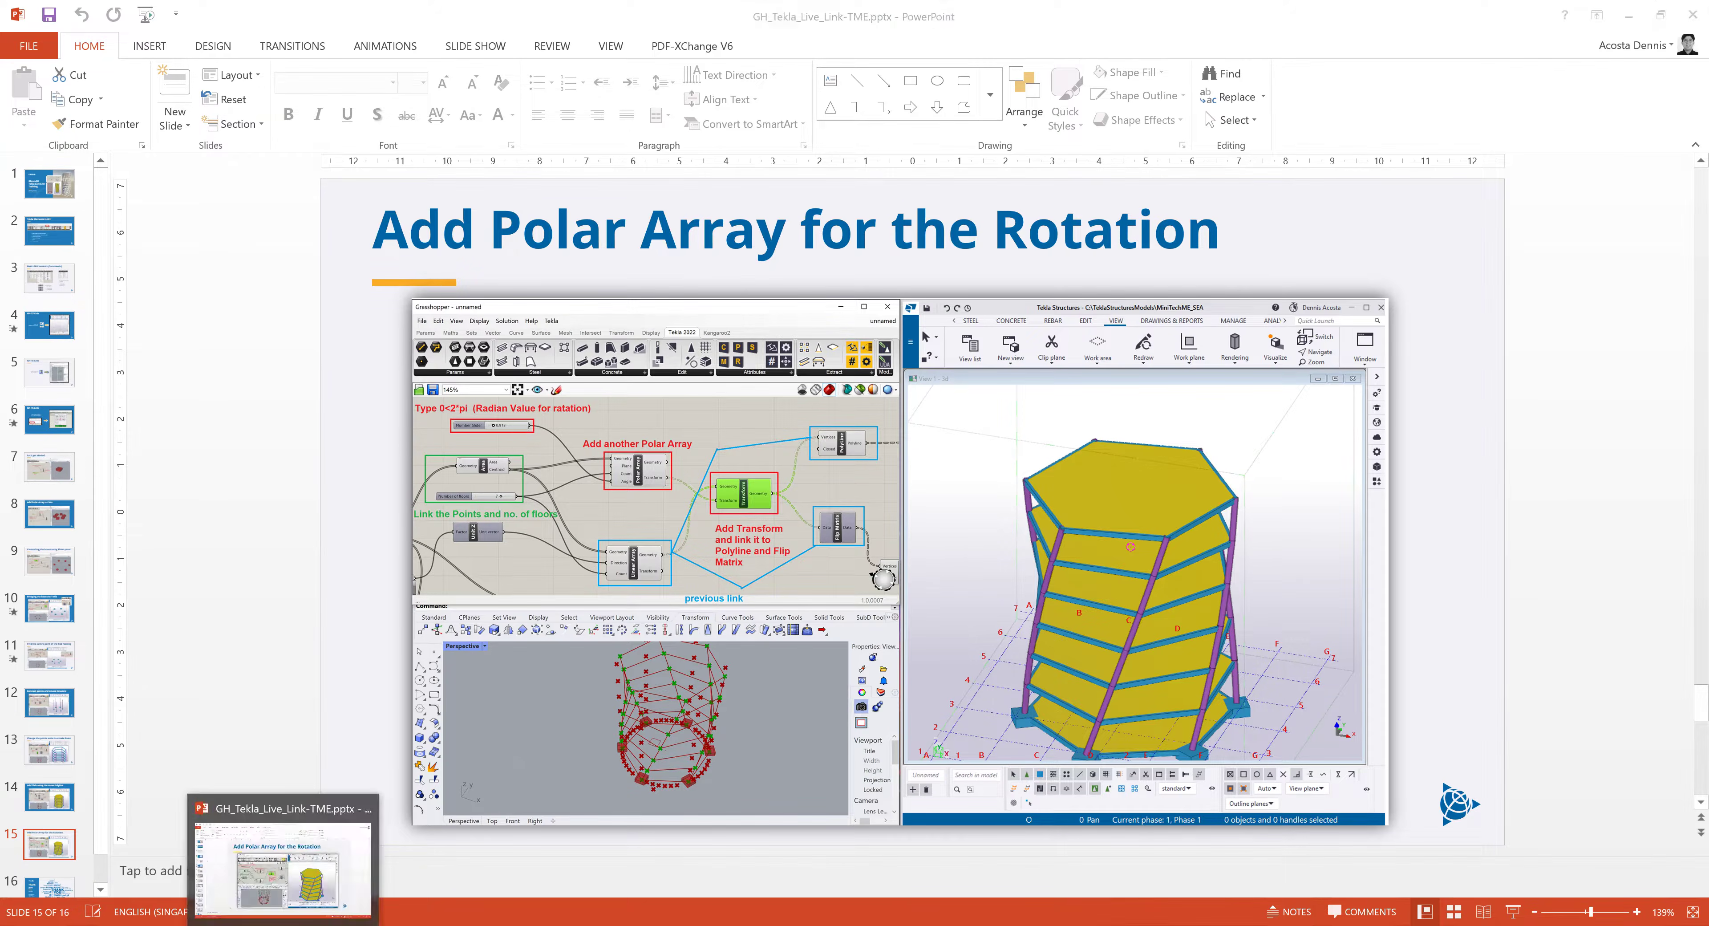
Check the rotation slide in PowerPoint, return to Grasshopper, and reposition the Linear Array component
left_click(284, 924)
scroll(649, 383, "down", 4)
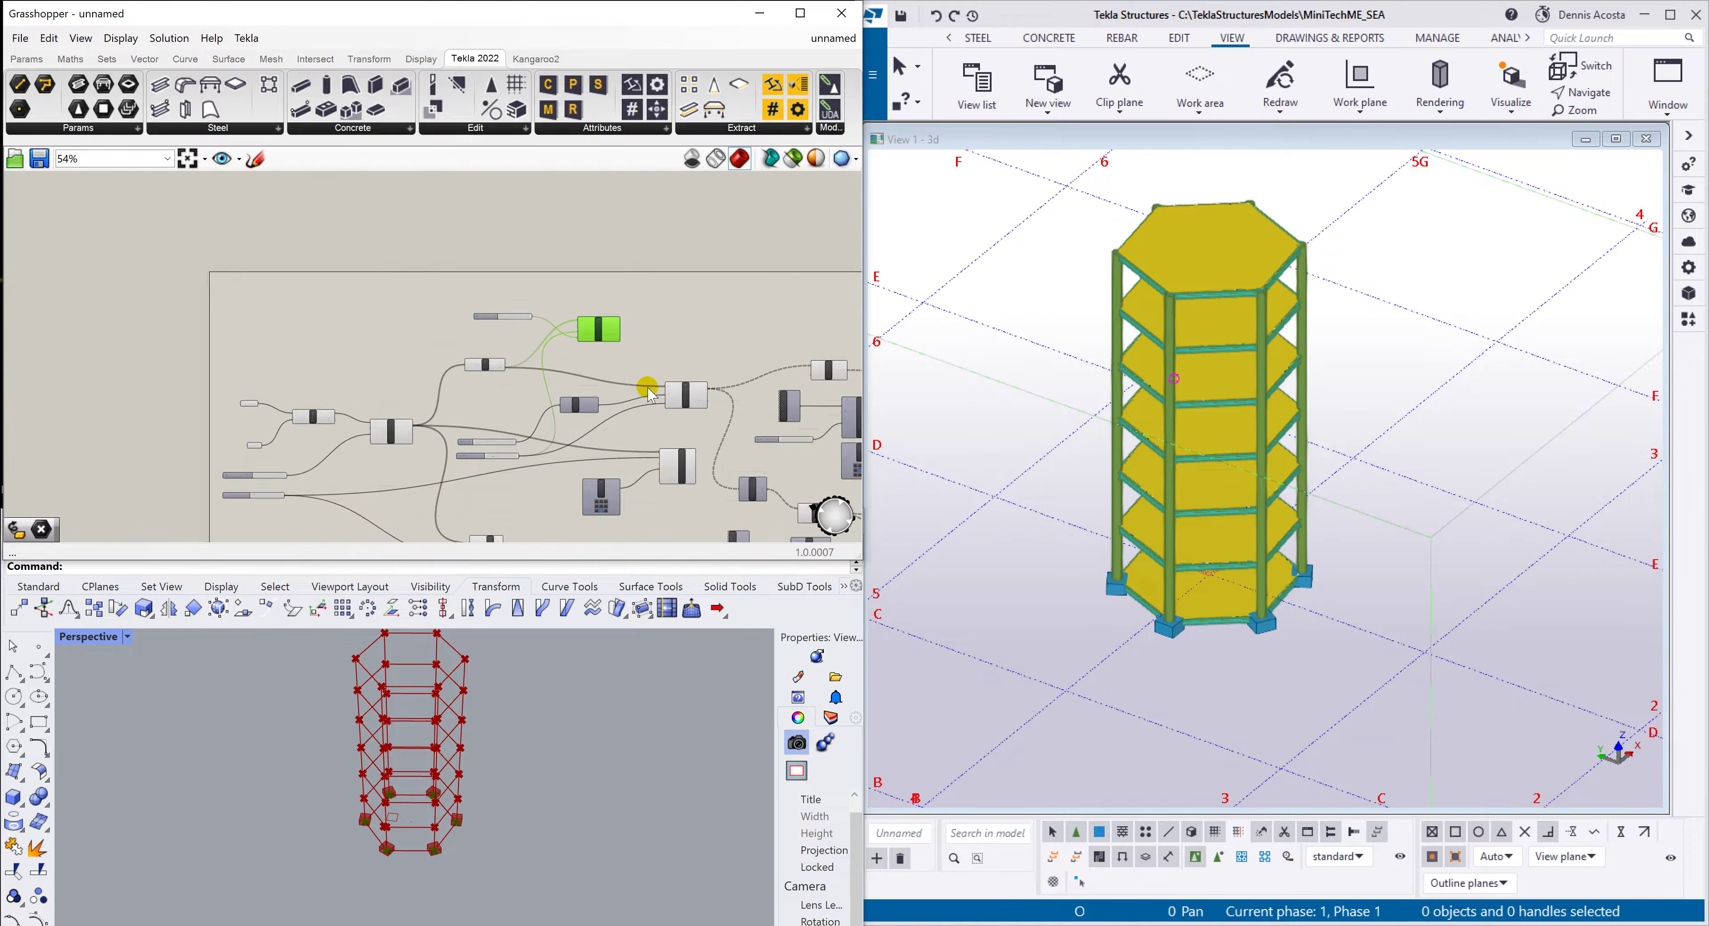
scroll(713, 386, "up", 4)
left_click_drag(628, 396, 666, 389)
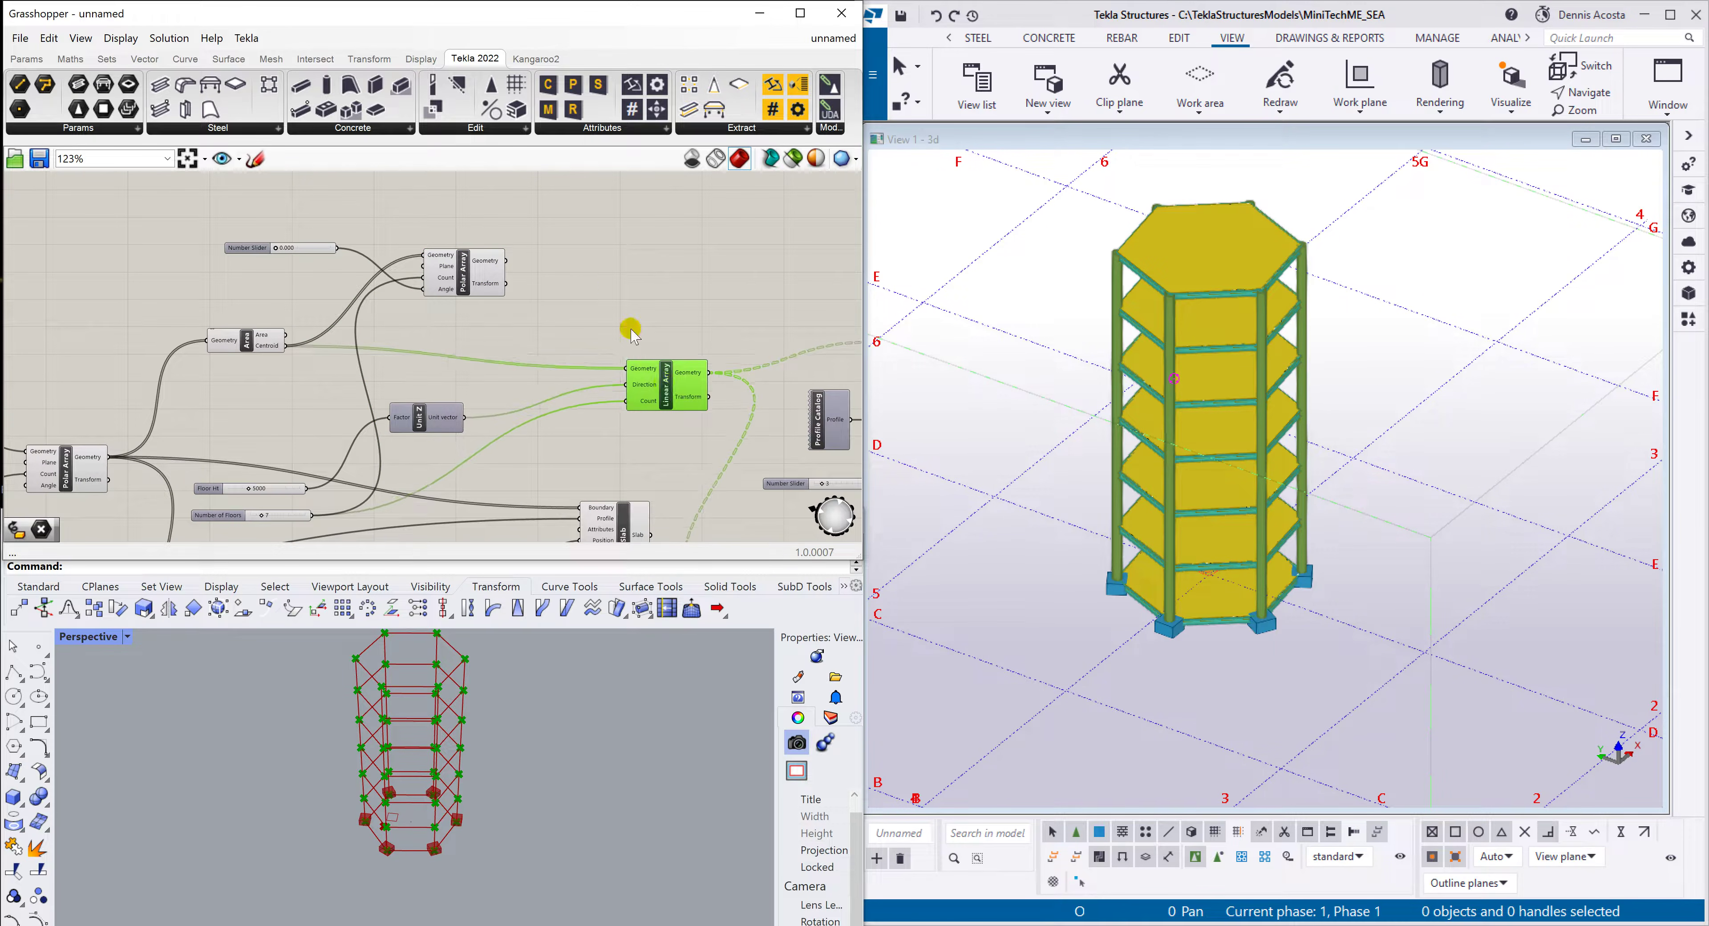
Add a Transform component and feed its Transform input from the new Polar Array's Transform output
double_click(581, 286)
type("trans")
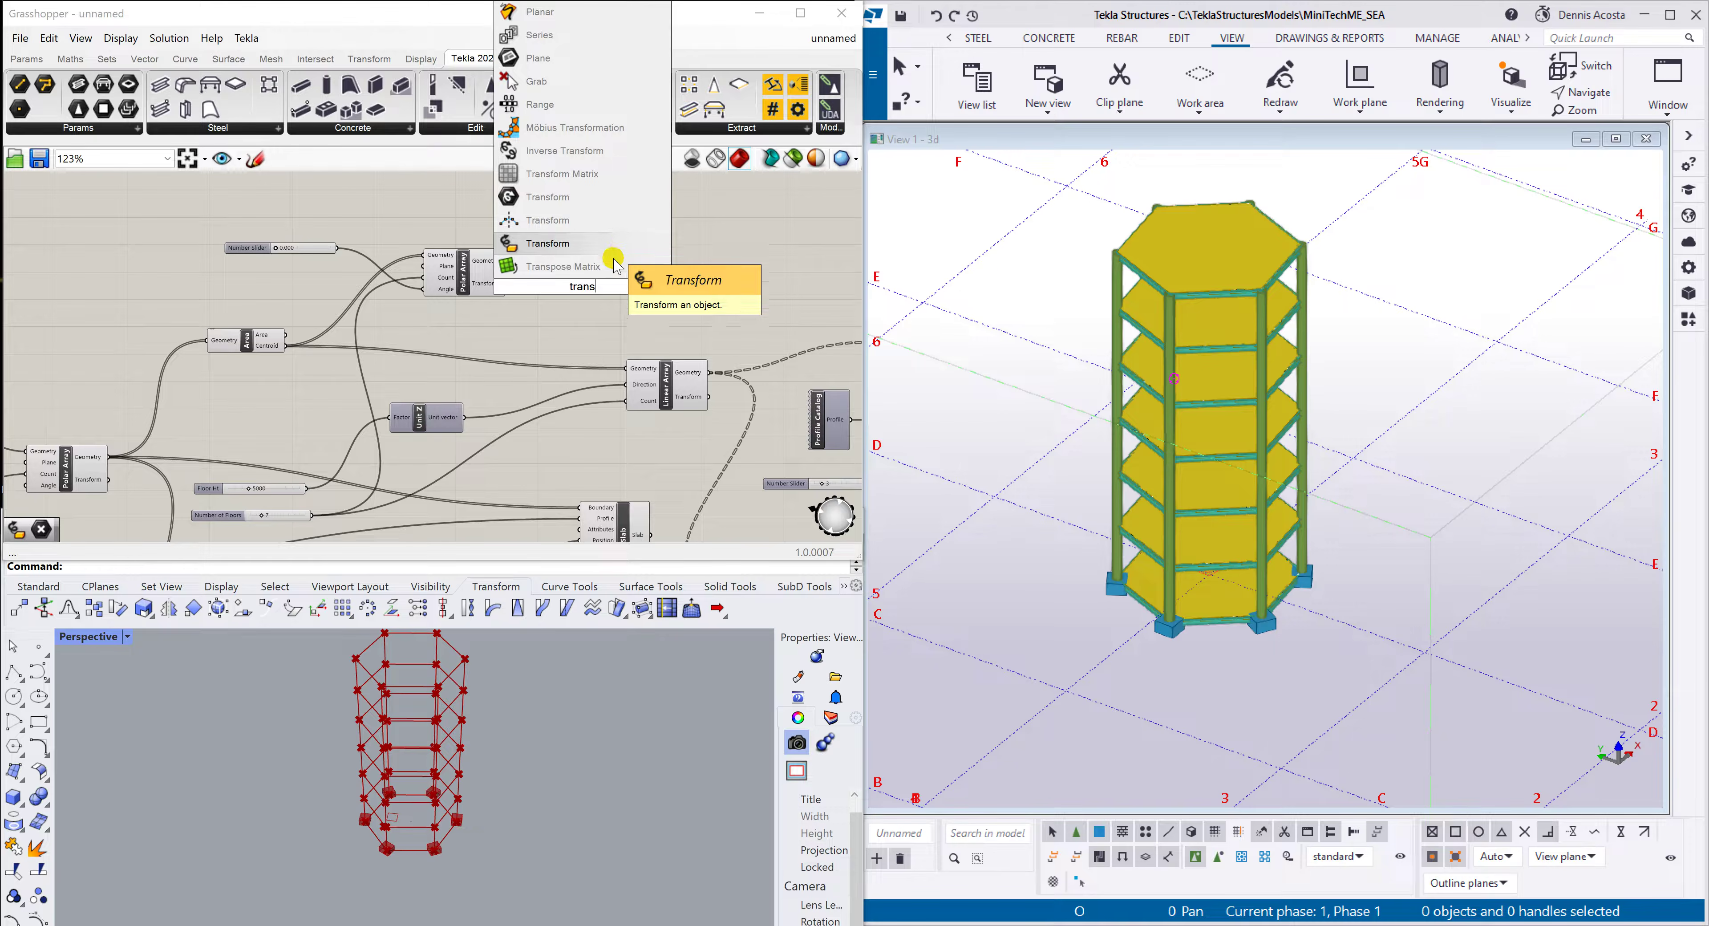
left_click(545, 243)
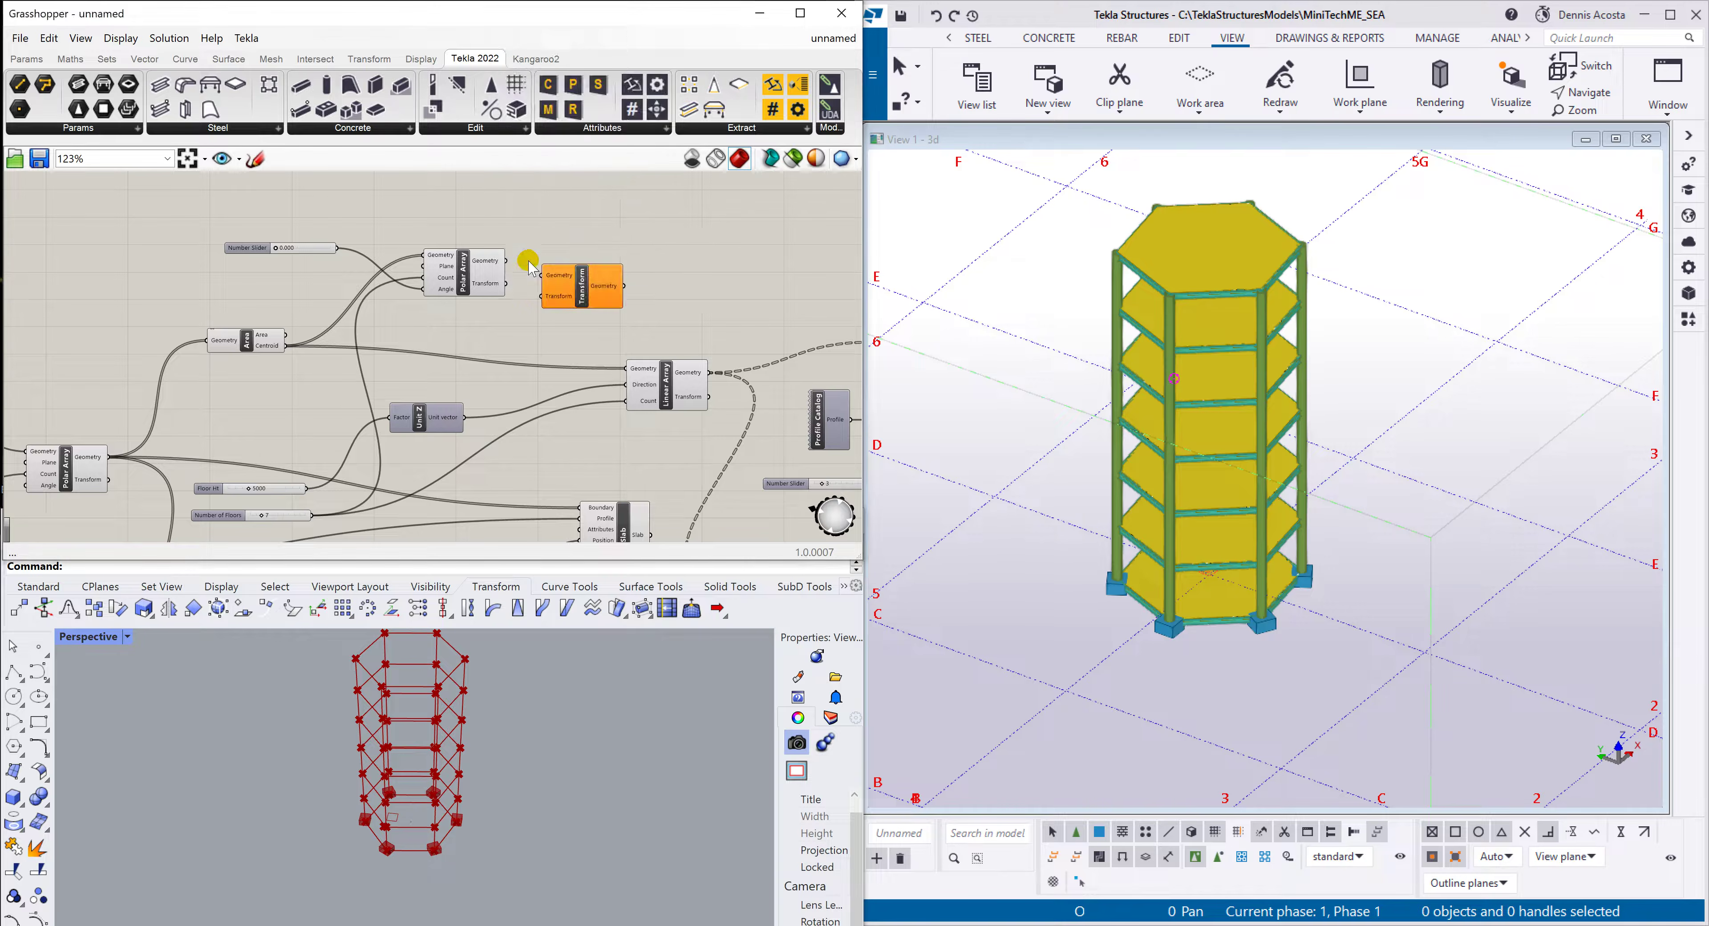
left_click_drag(588, 300, 540, 314)
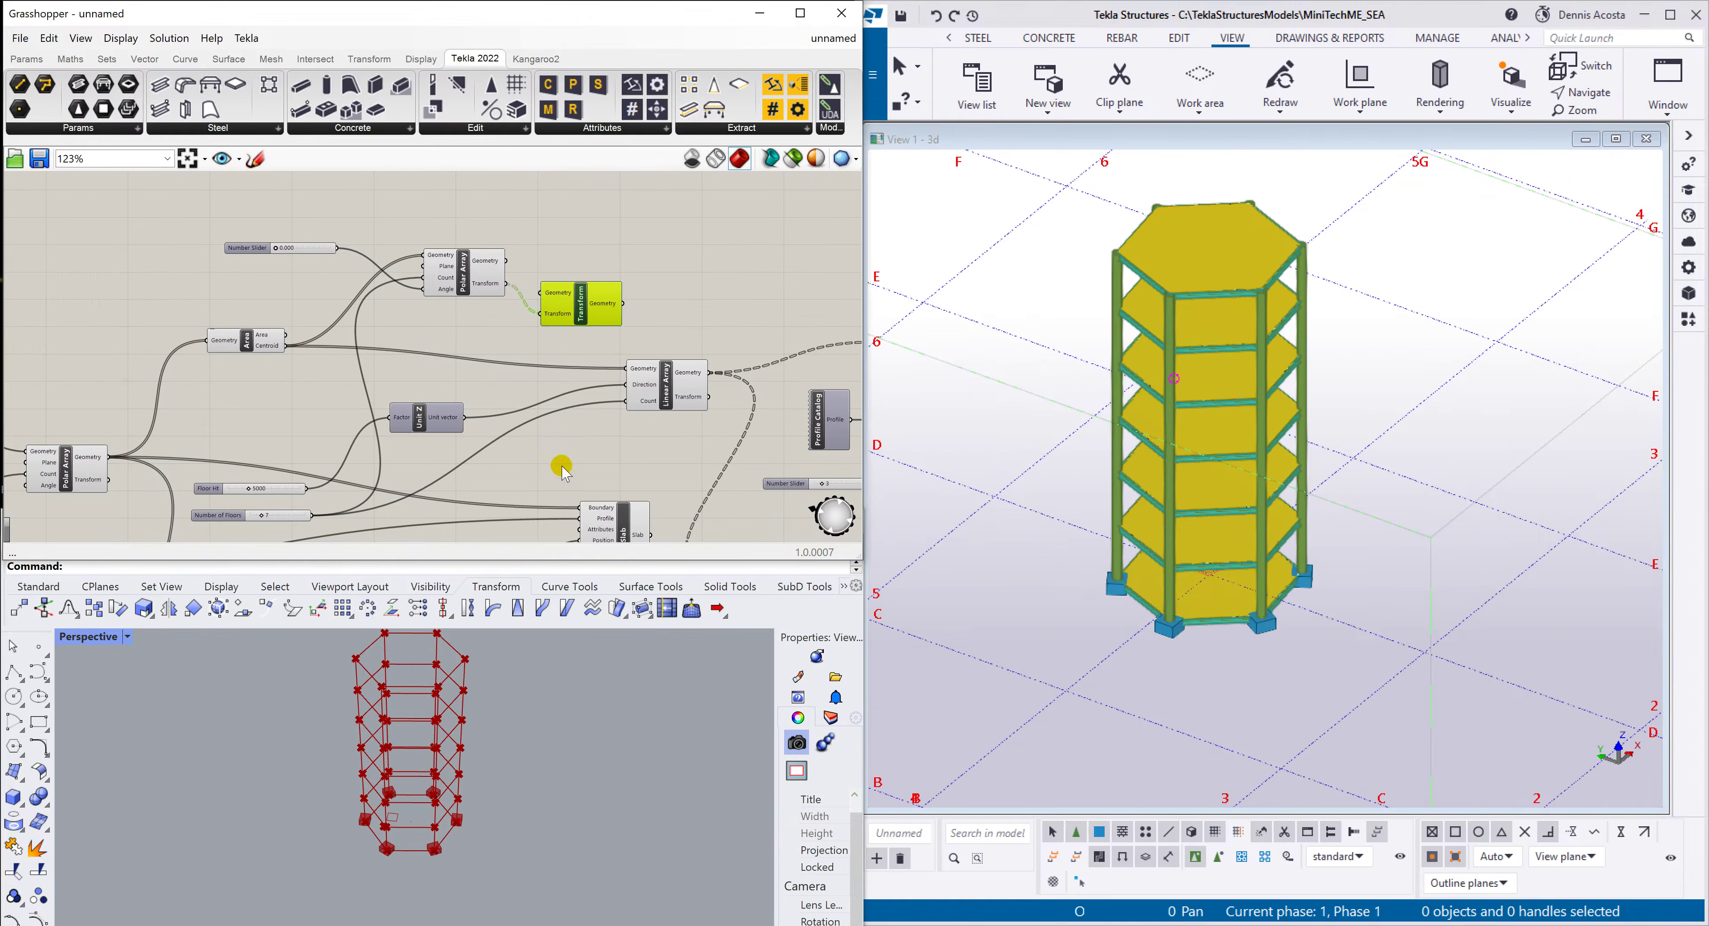
Reposition the Transform, Linear Array and Unit Z components, and connect the Linear Array's Geometry output to the Transform's Geometry input
left_click_drag(582, 302, 712, 264)
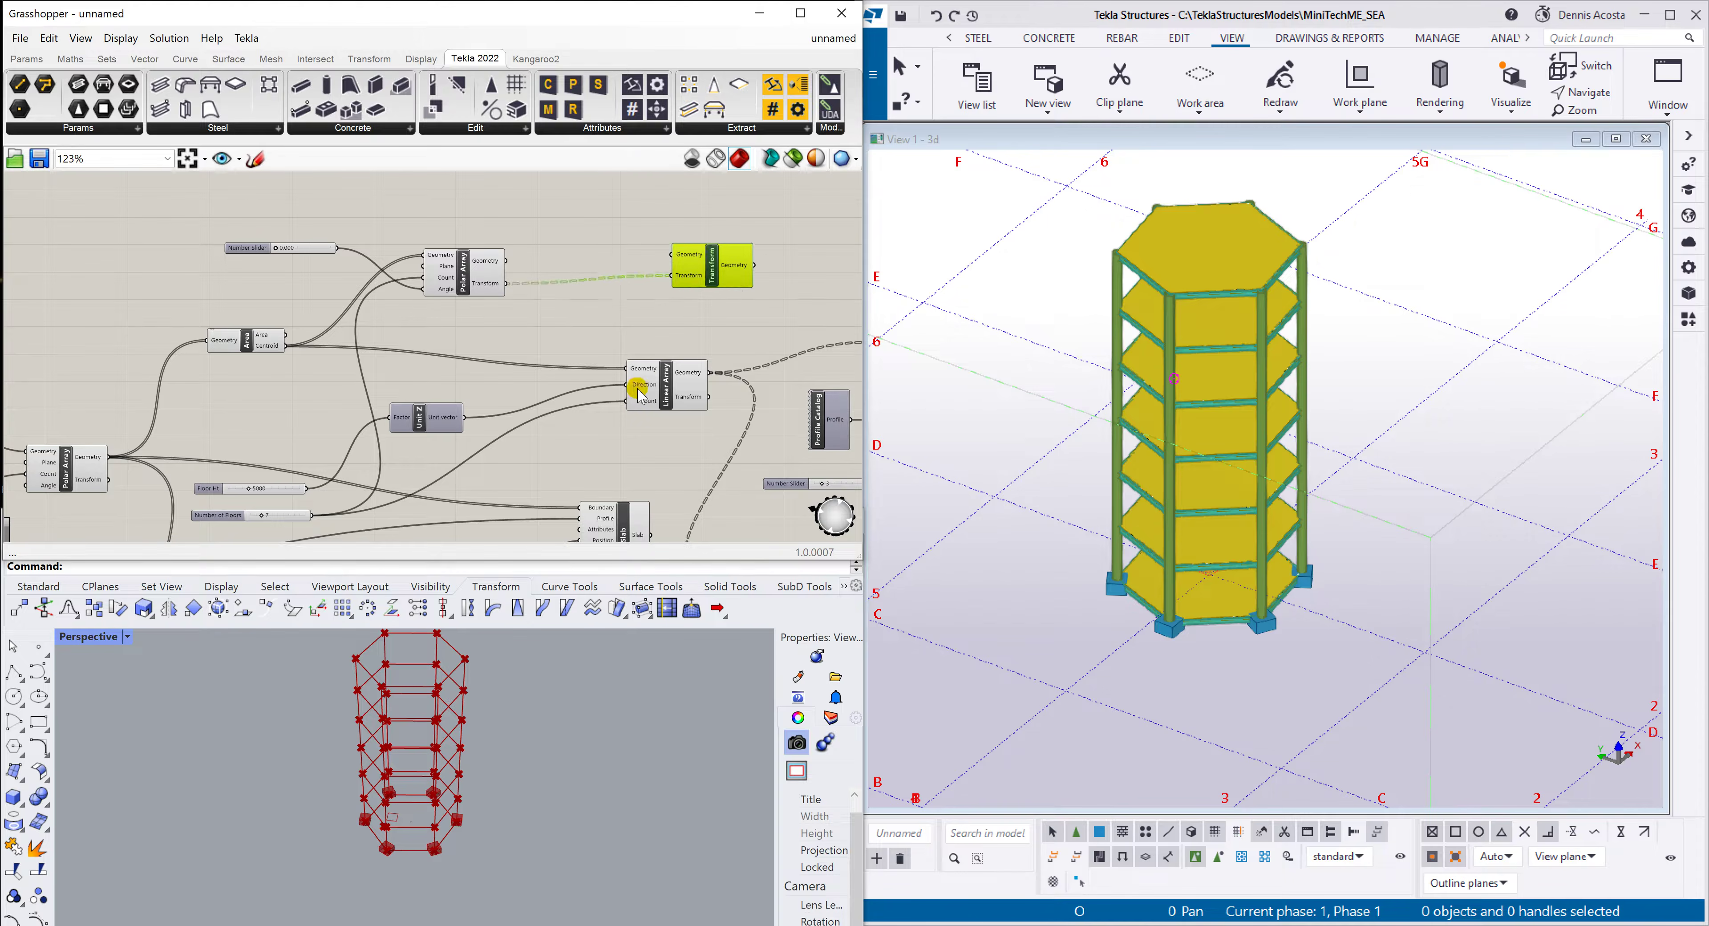
left_click_drag(680, 399, 619, 410)
left_click_drag(428, 411, 423, 389)
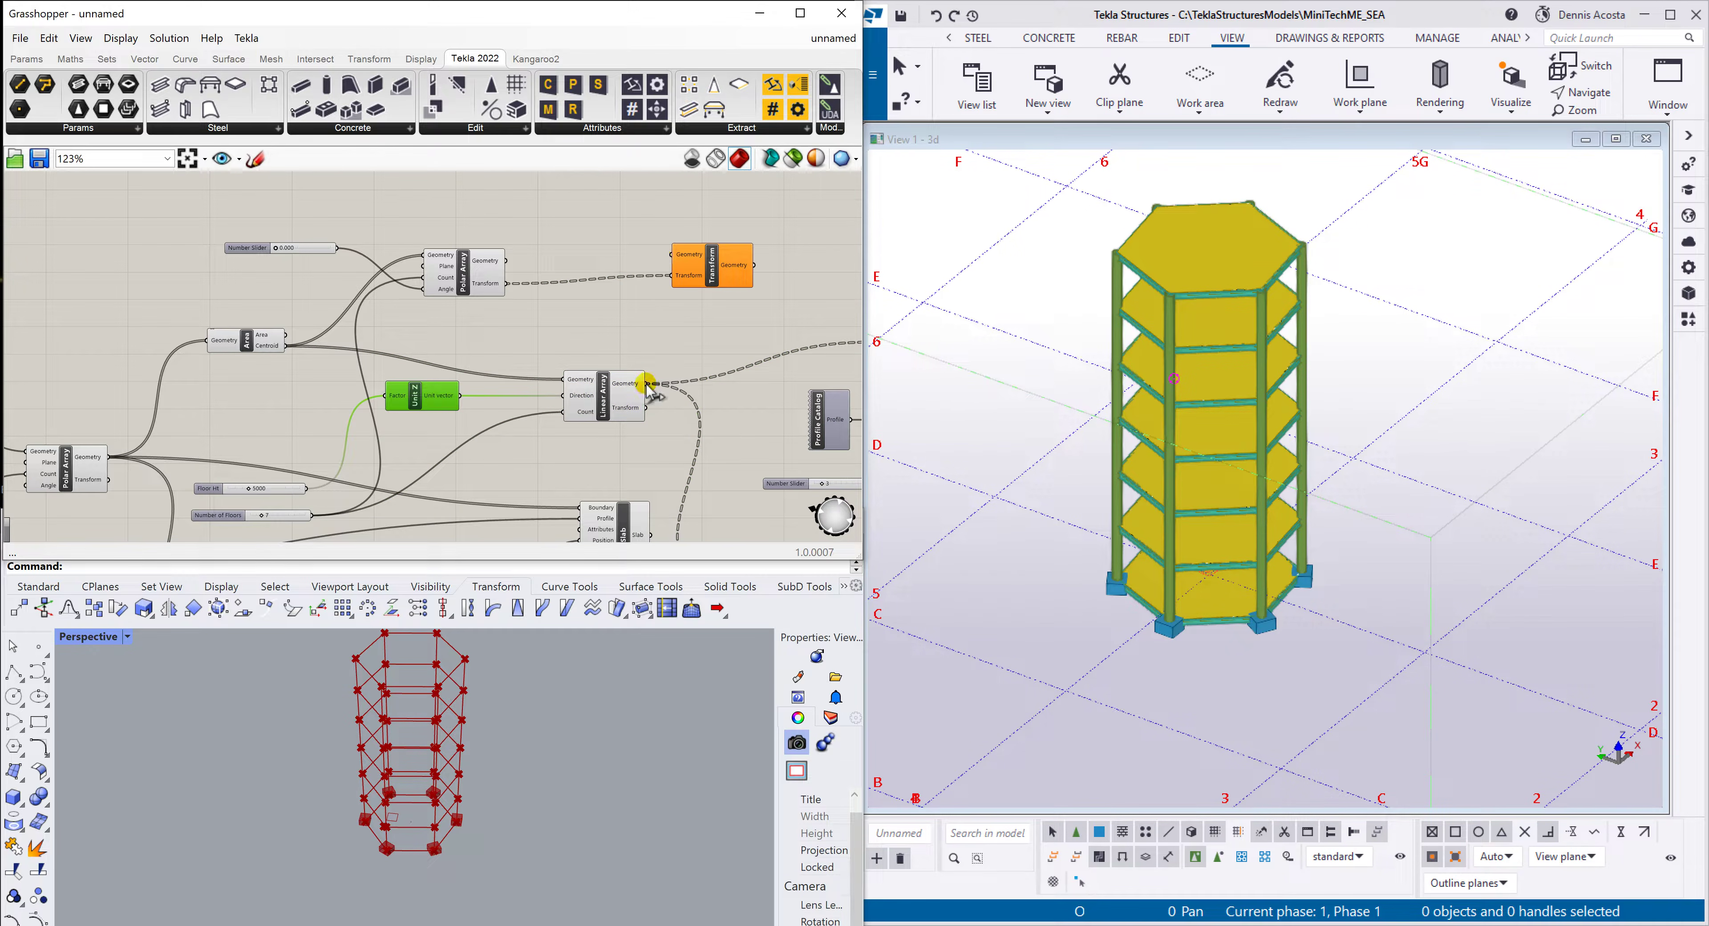
left_click_drag(647, 383, 665, 256)
scroll(544, 367, "down", 3)
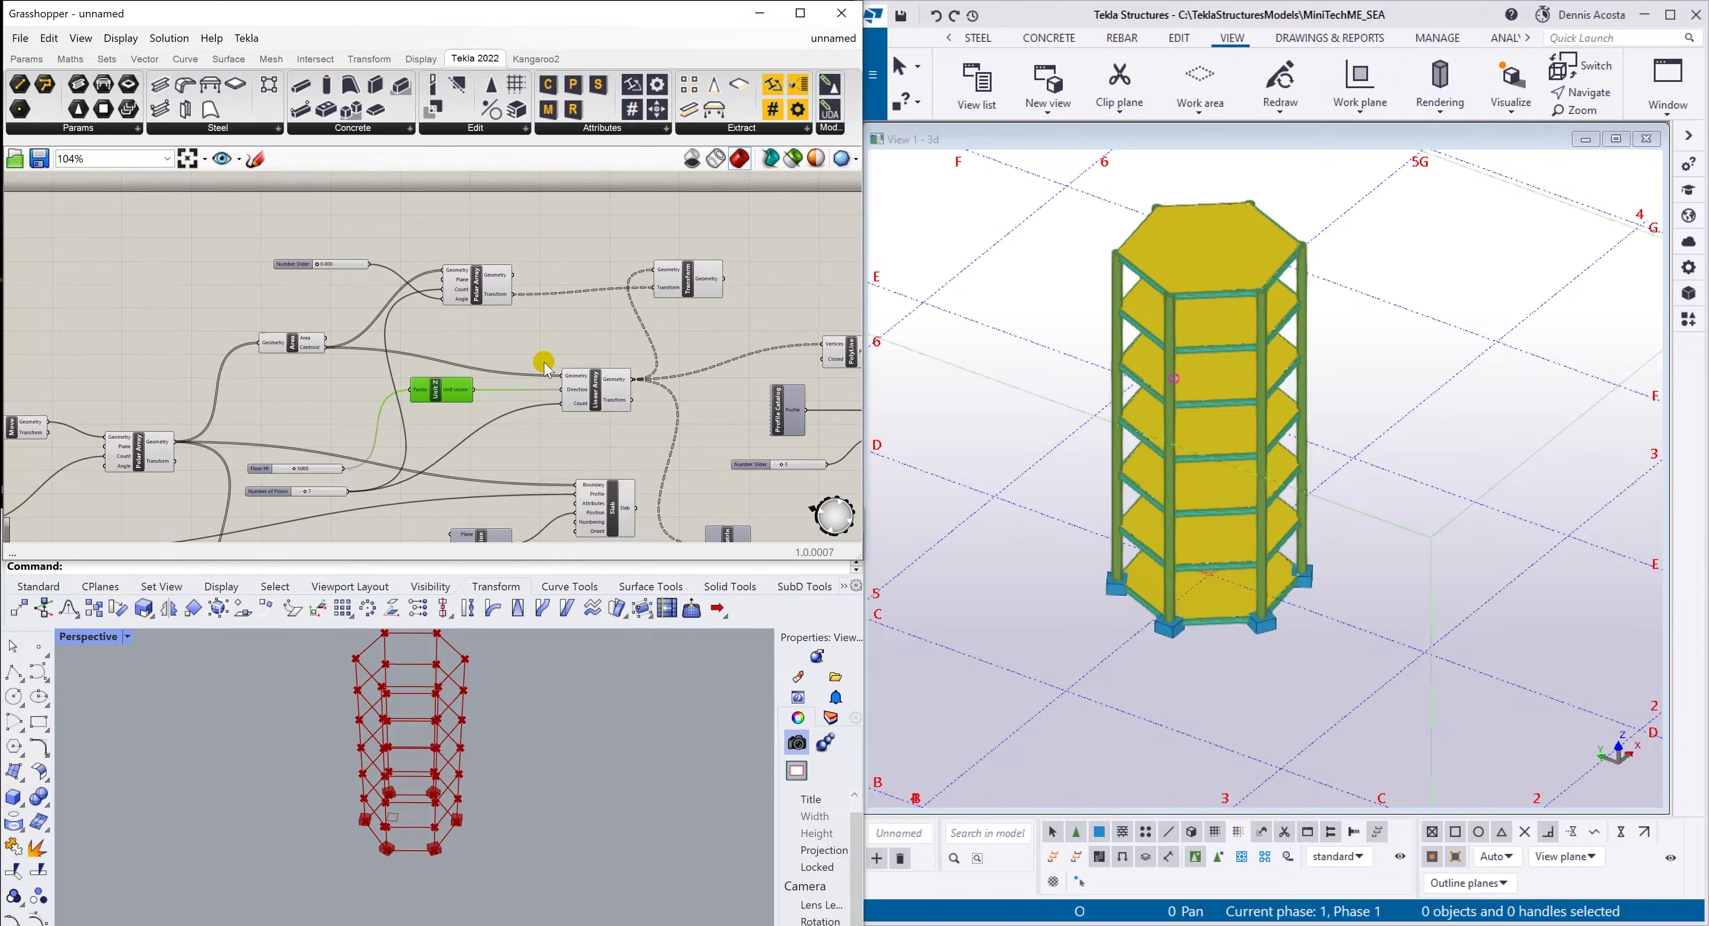
Reposition Flip Matrix and Polyline, and feed both from the Transform's Geometry output in place of the Linear Array
scroll(679, 355, "up", 3)
right_click_drag(627, 398, 555, 285)
left_click_drag(555, 510, 564, 490)
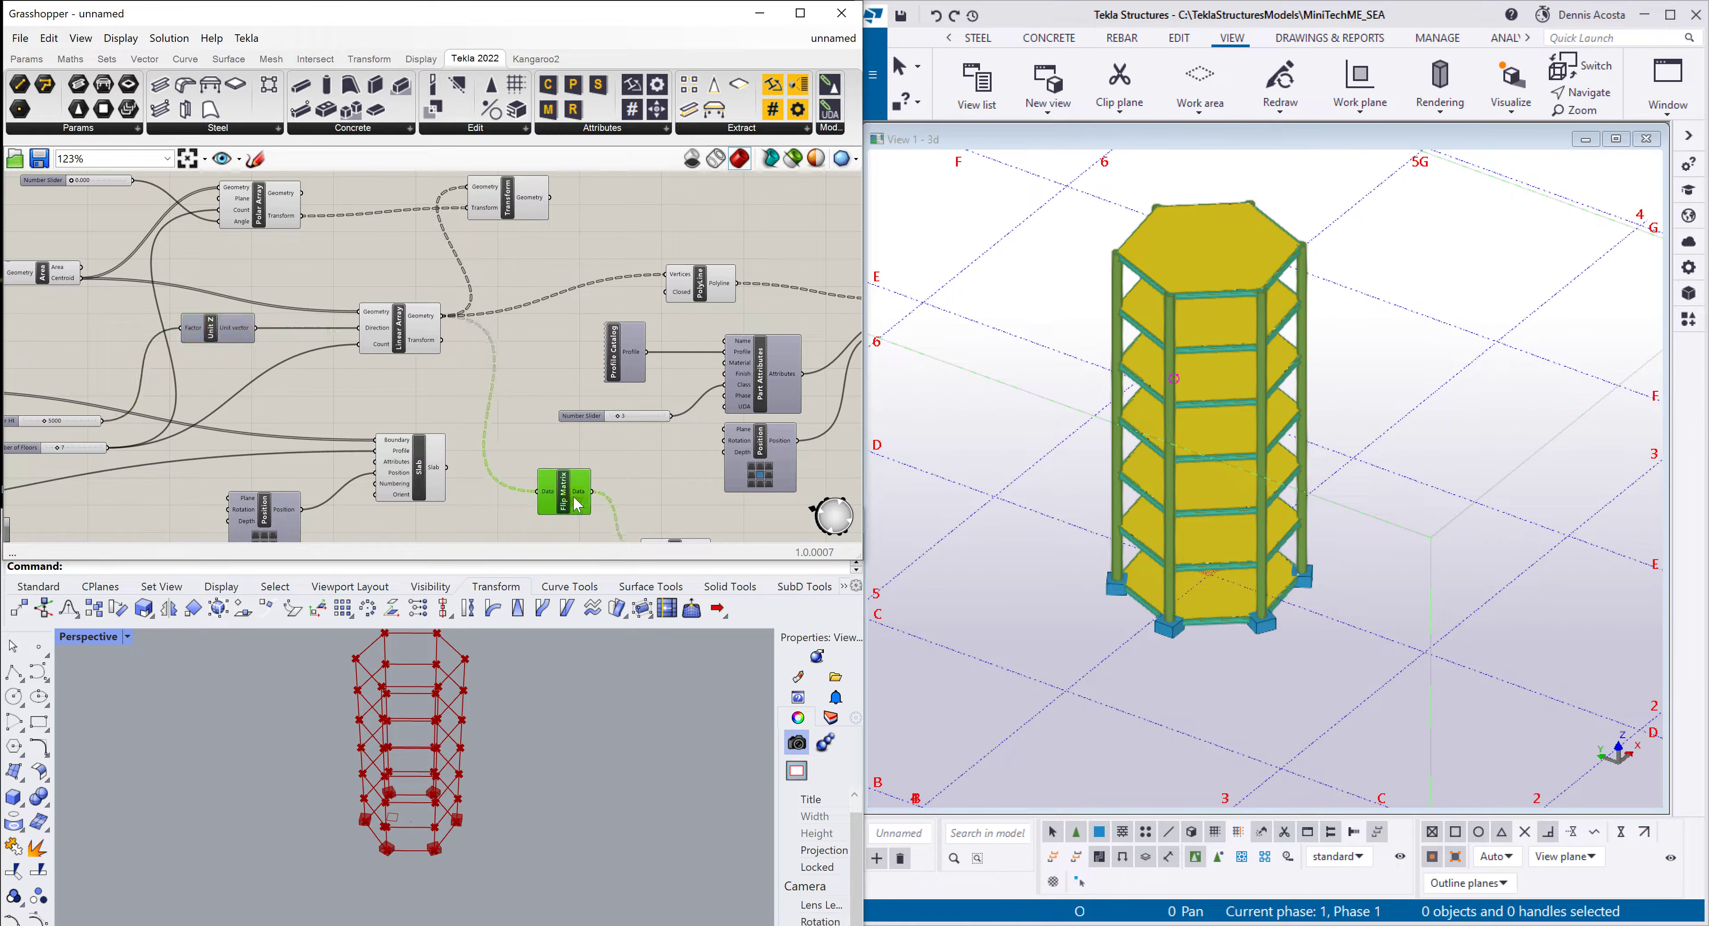
left_click(692, 272)
left_click_drag(692, 272, 683, 258)
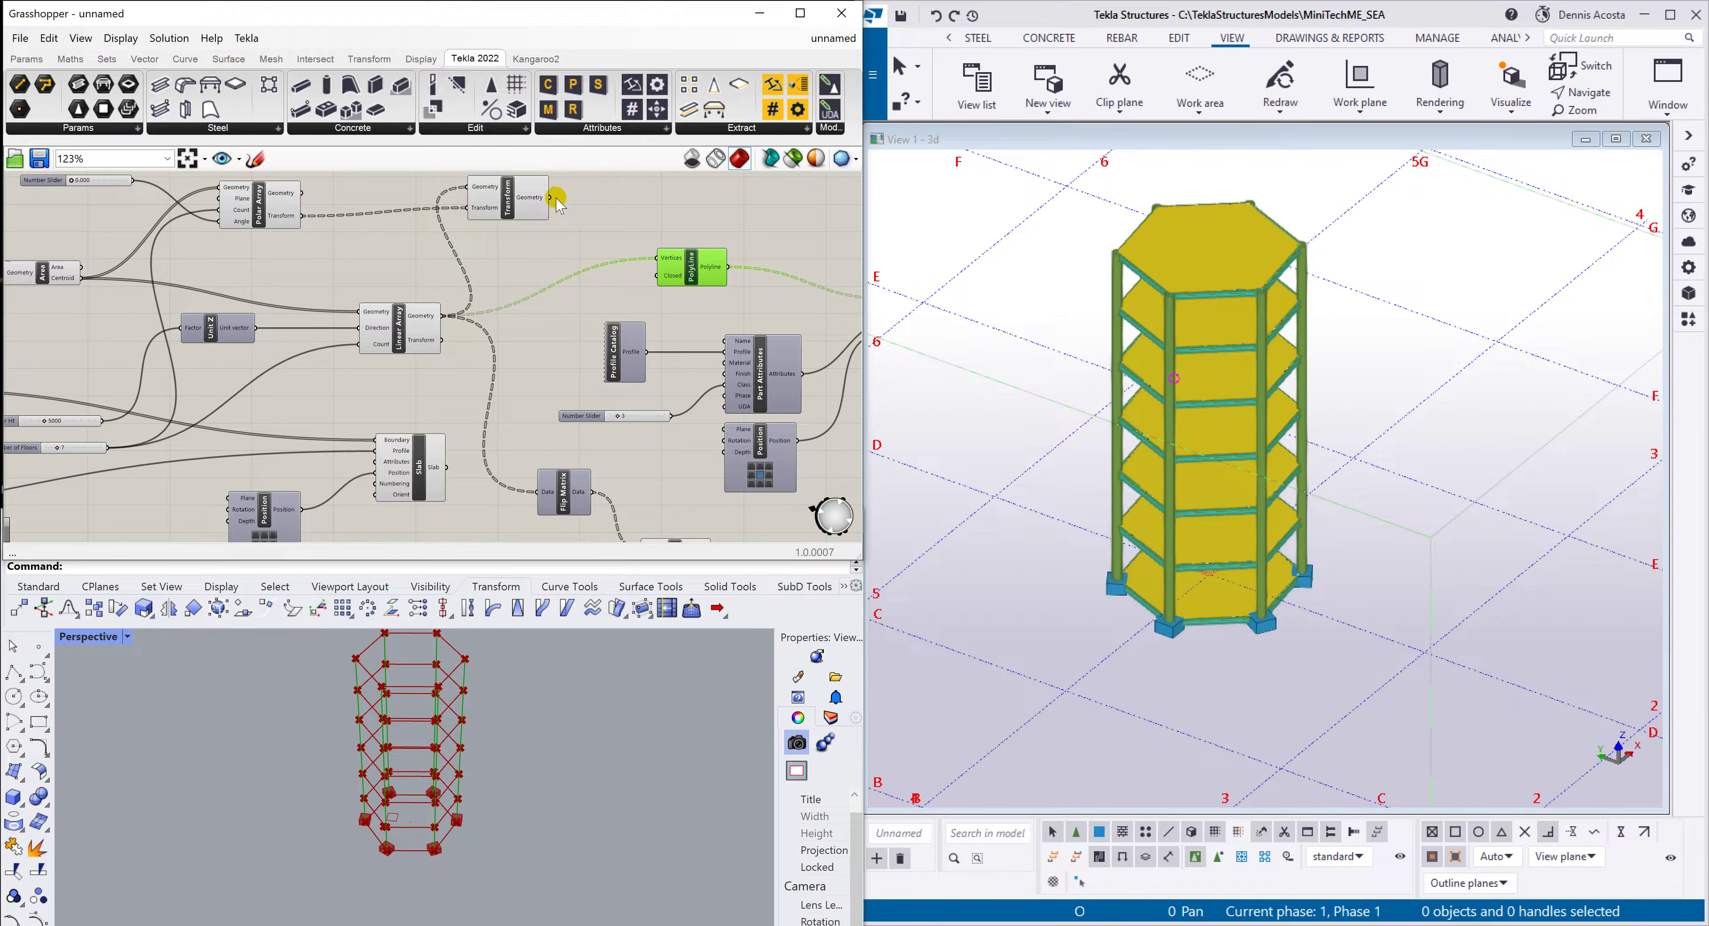
left_click_drag(550, 197, 538, 501)
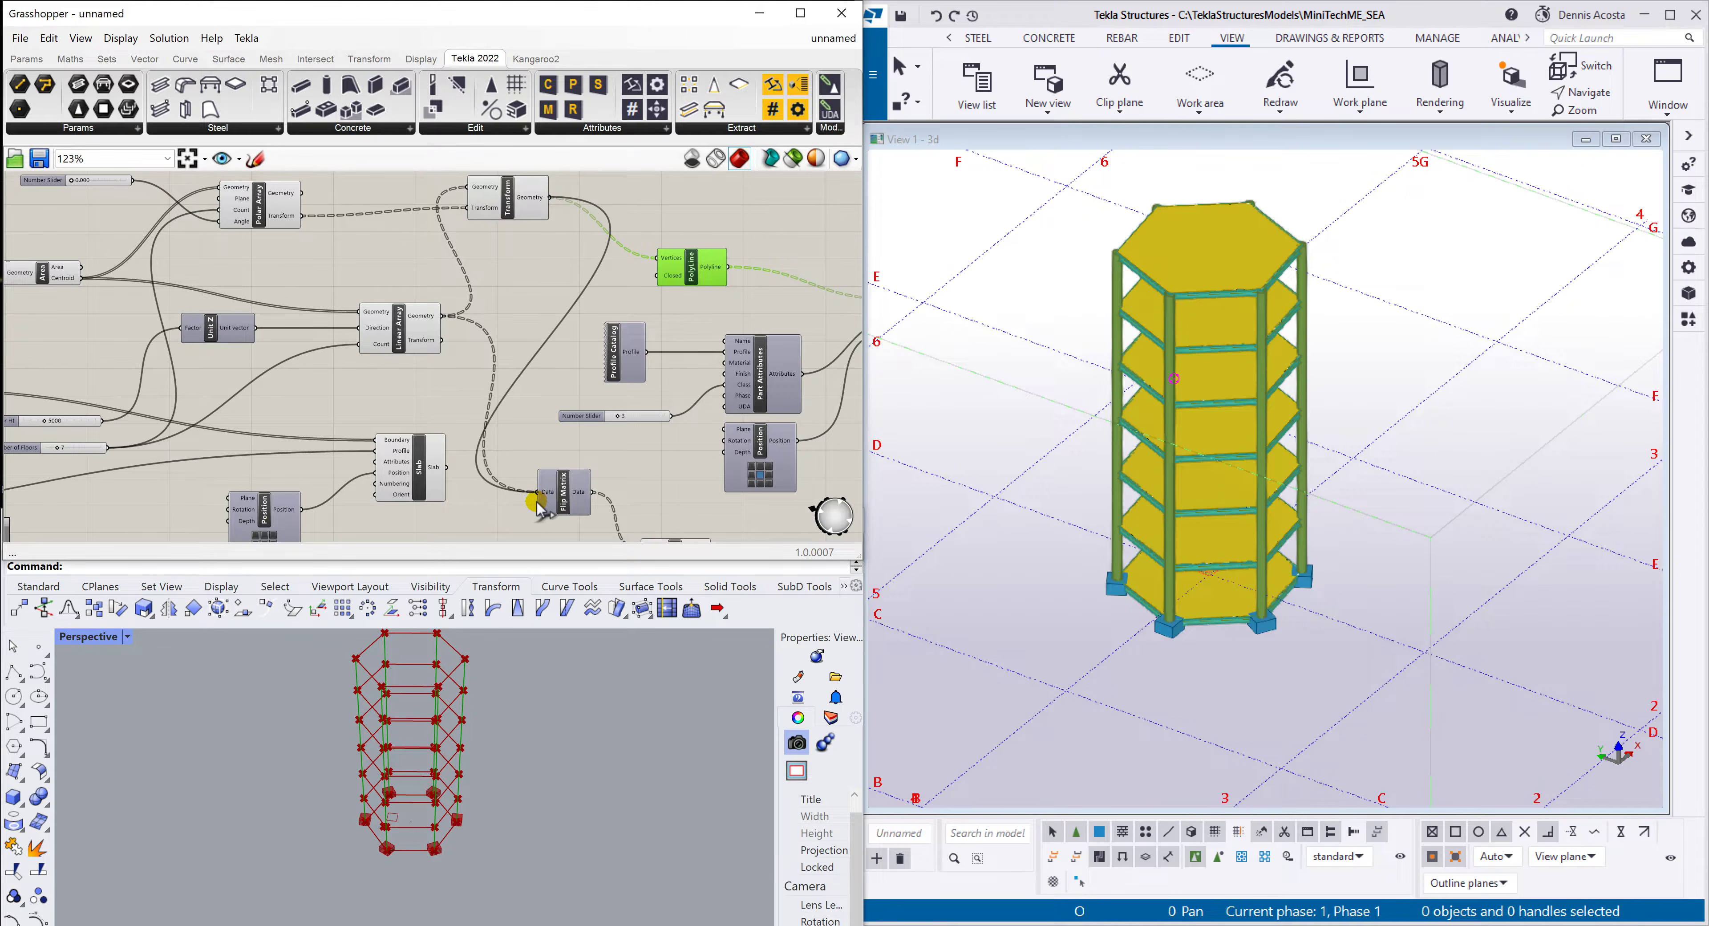
Tidy the positions of the Linear Array, Transform and rotation Polar Array components so their wires are easier to follow
left_click_drag(402, 335, 390, 337)
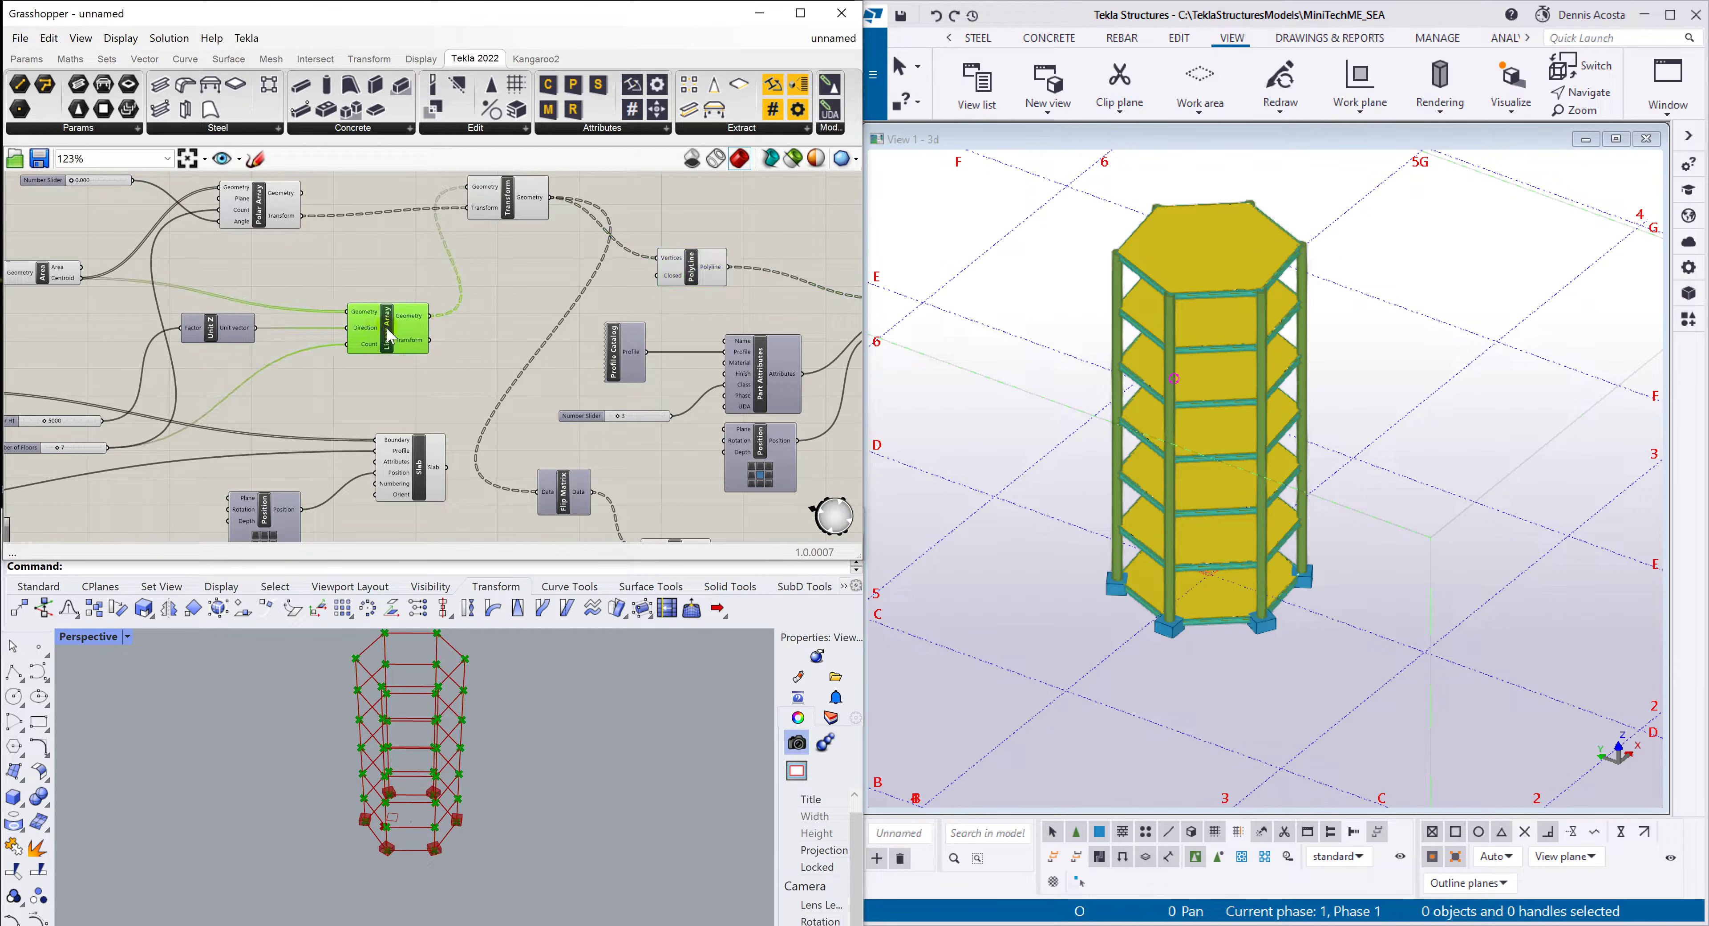
scroll(395, 439, "down", 2)
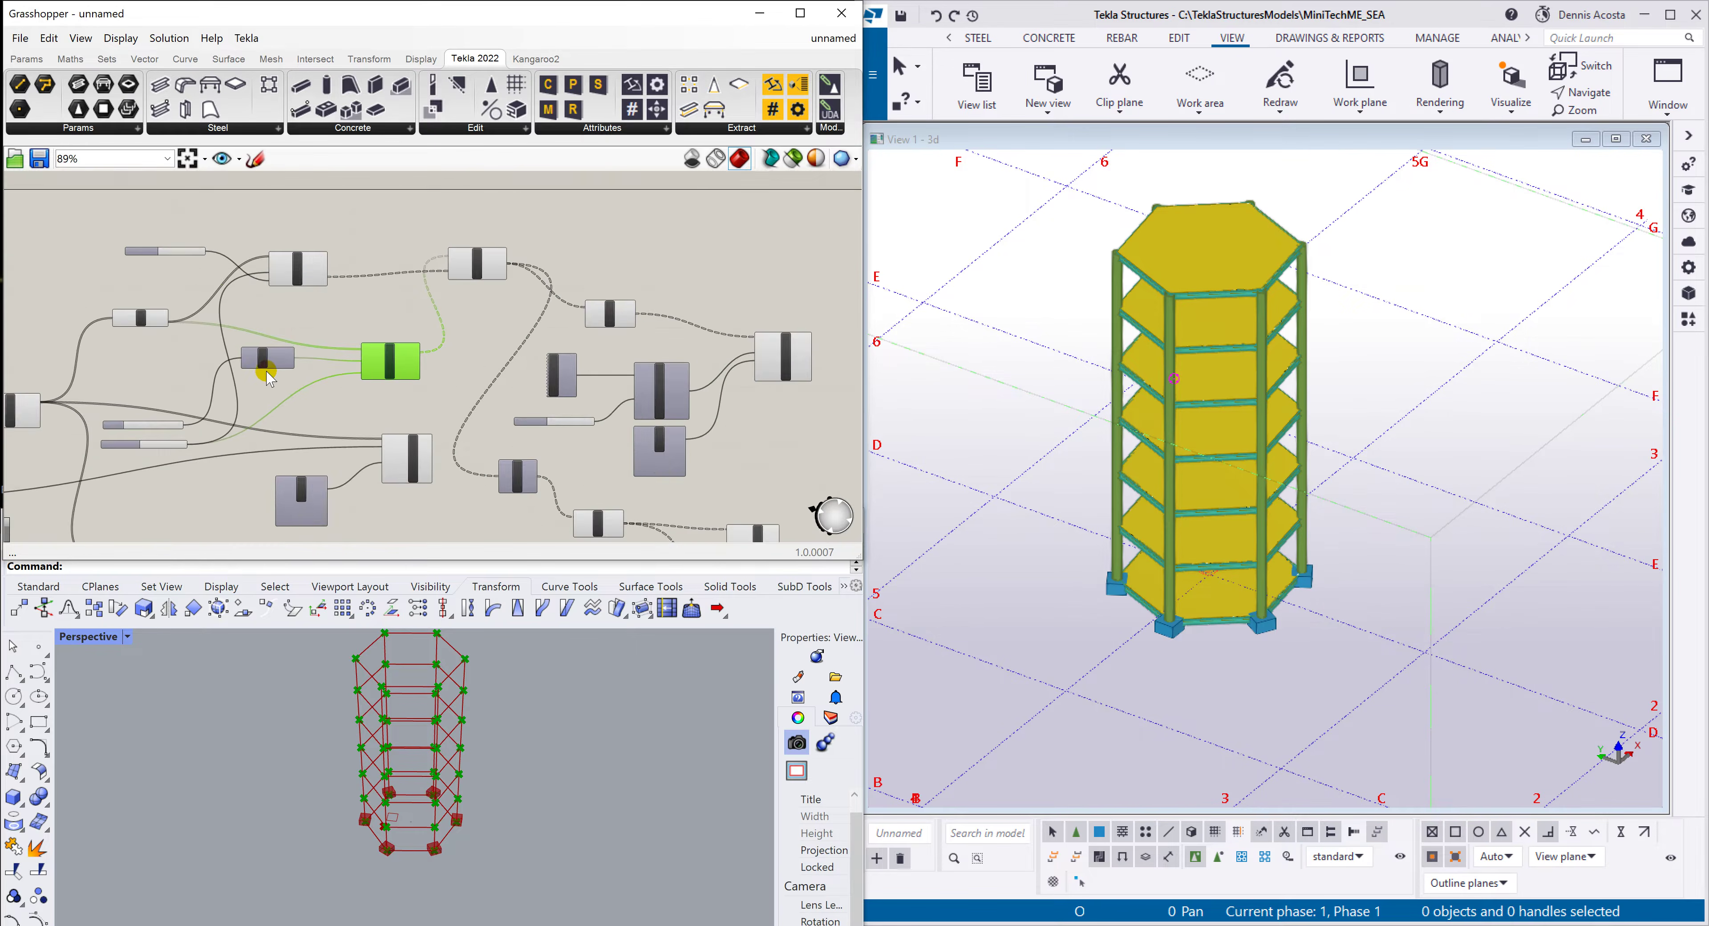
scroll(267, 376, "up", 2)
left_click(550, 232)
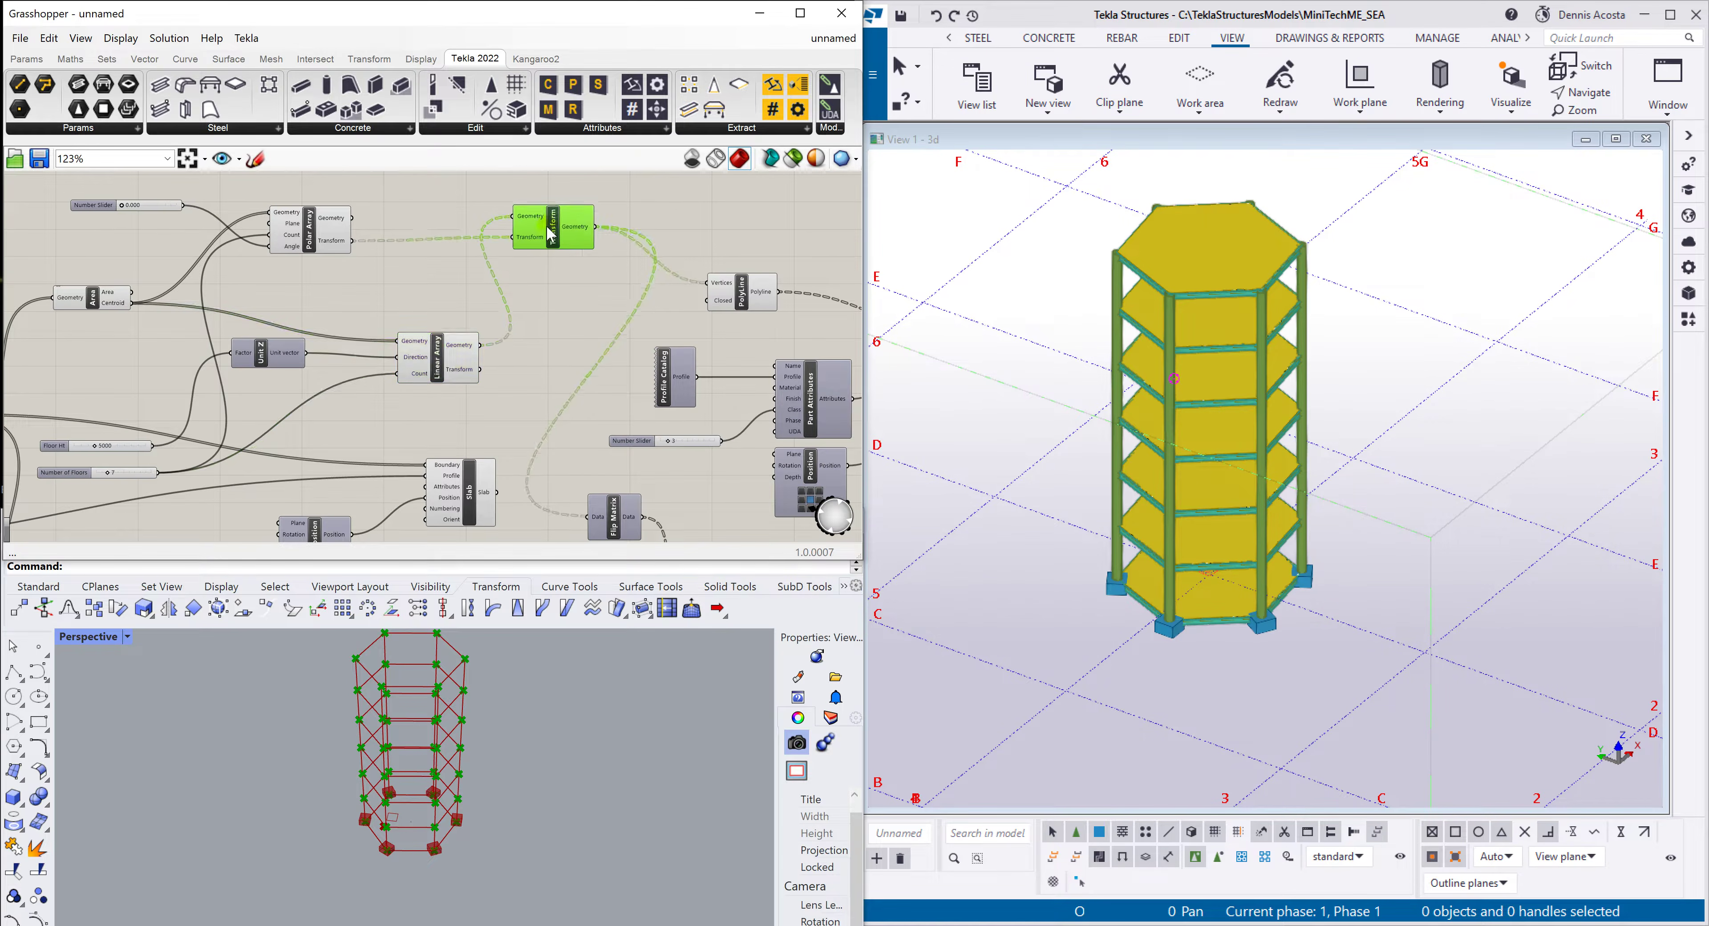
left_click_drag(550, 231, 522, 236)
left_click_drag(441, 366, 414, 361)
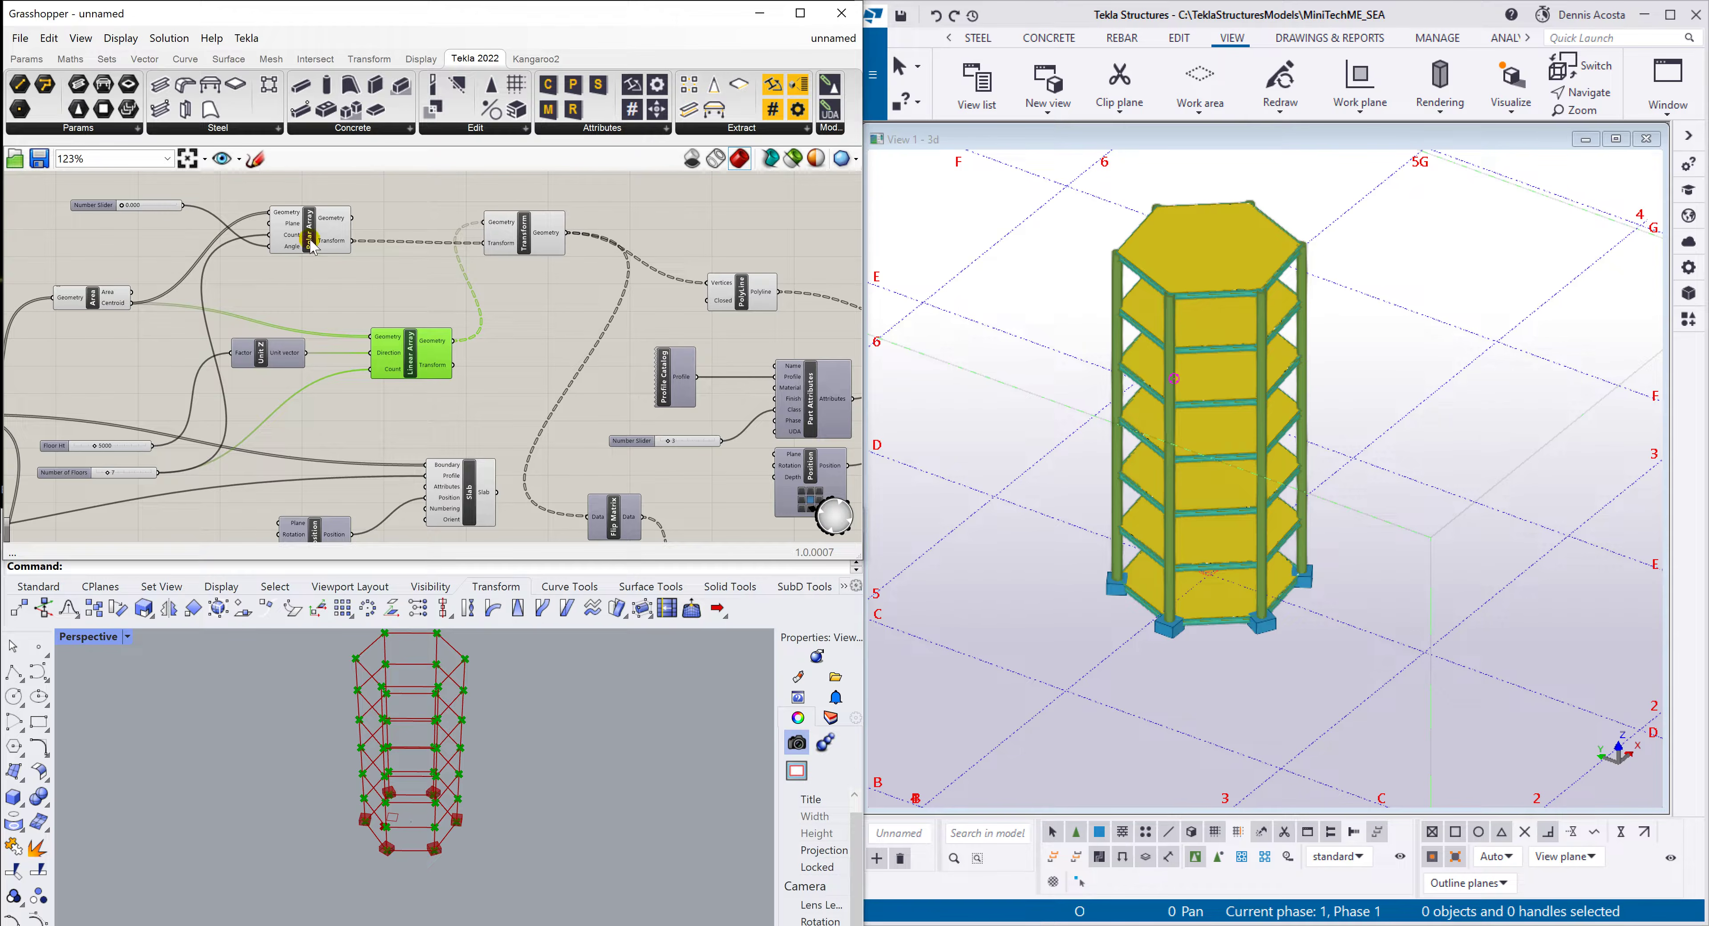
mouse_move(131, 308)
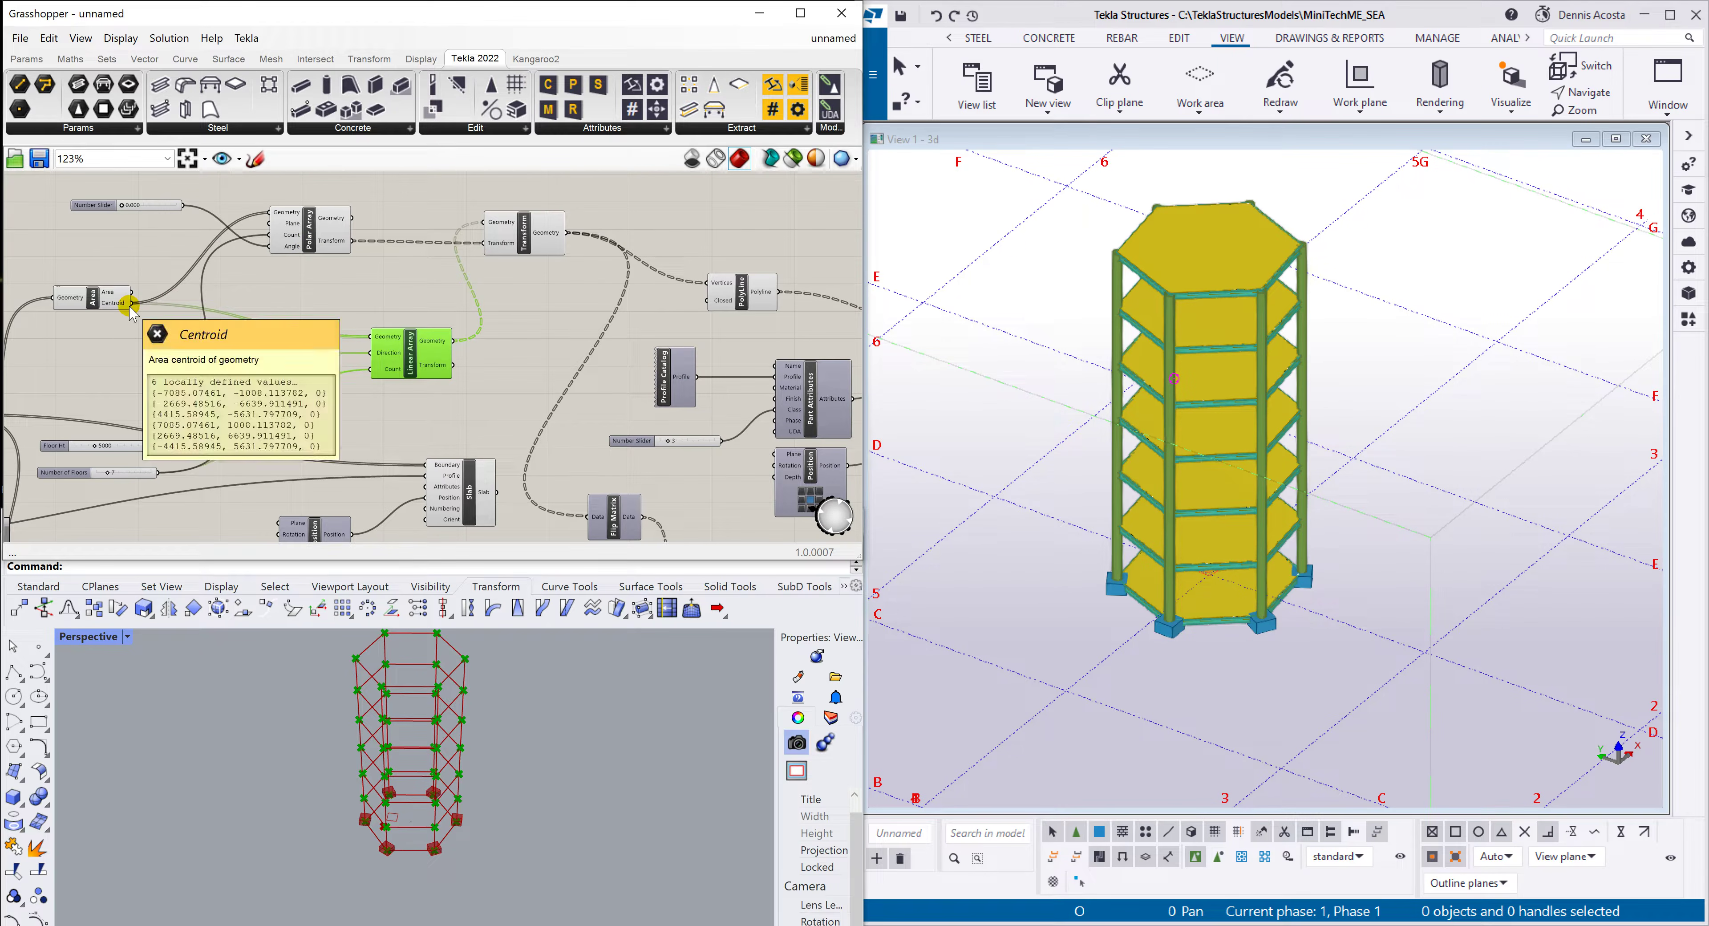
mouse_move(418, 371)
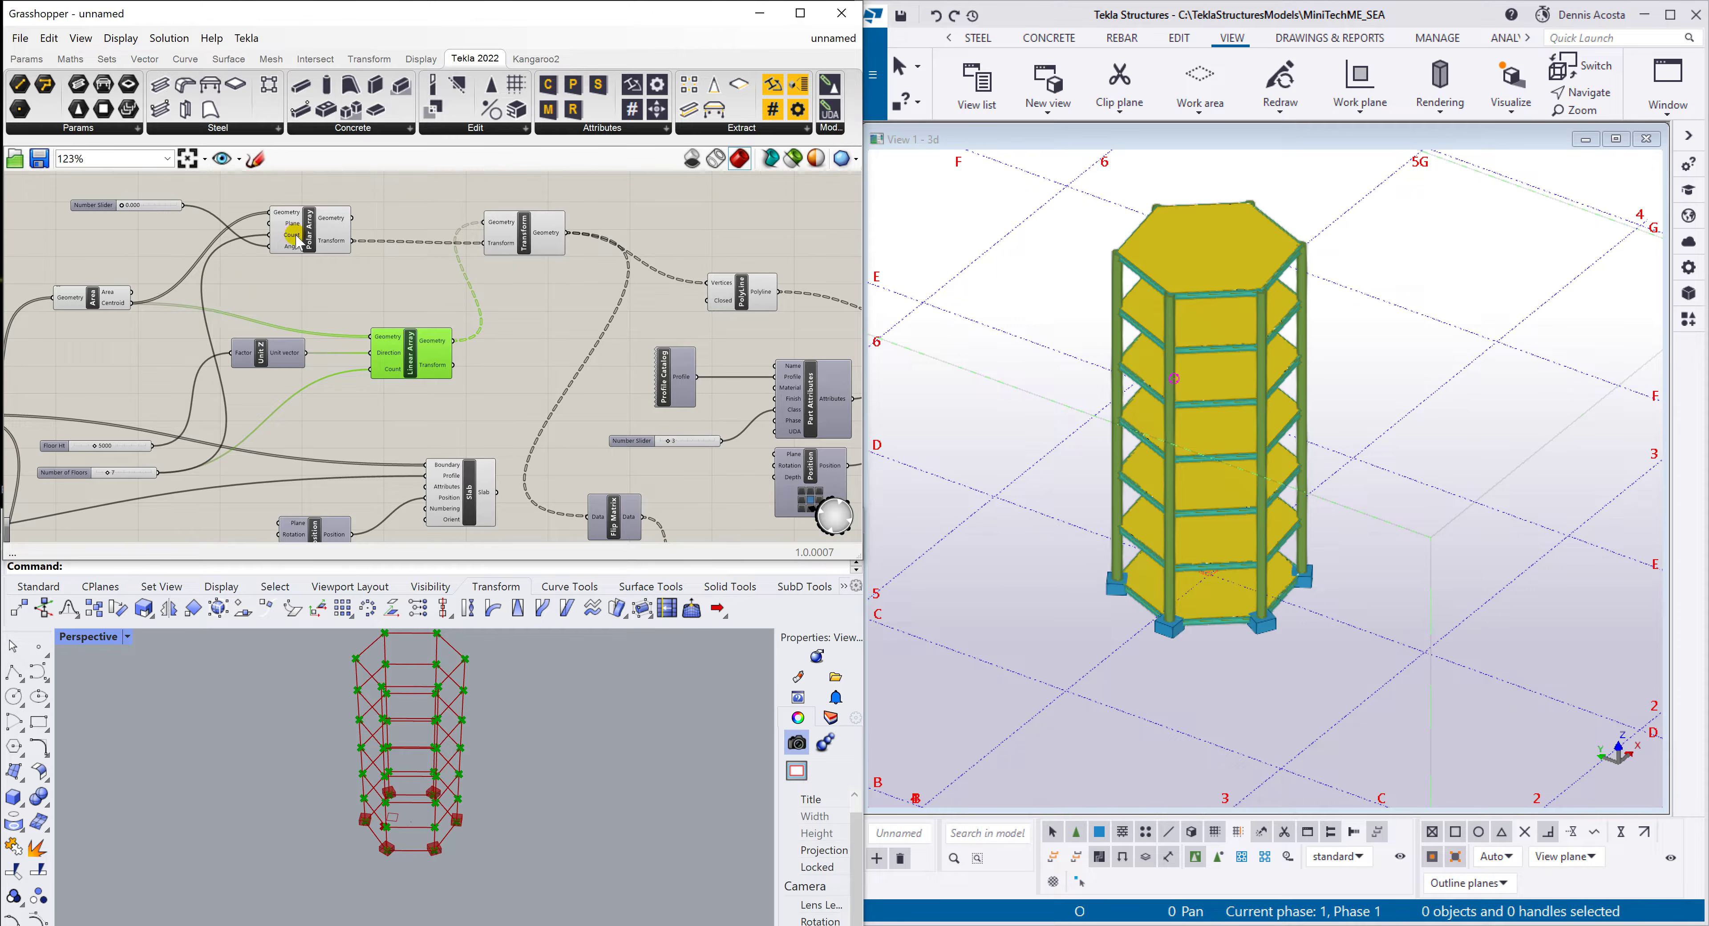
left_click_drag(310, 234, 358, 251)
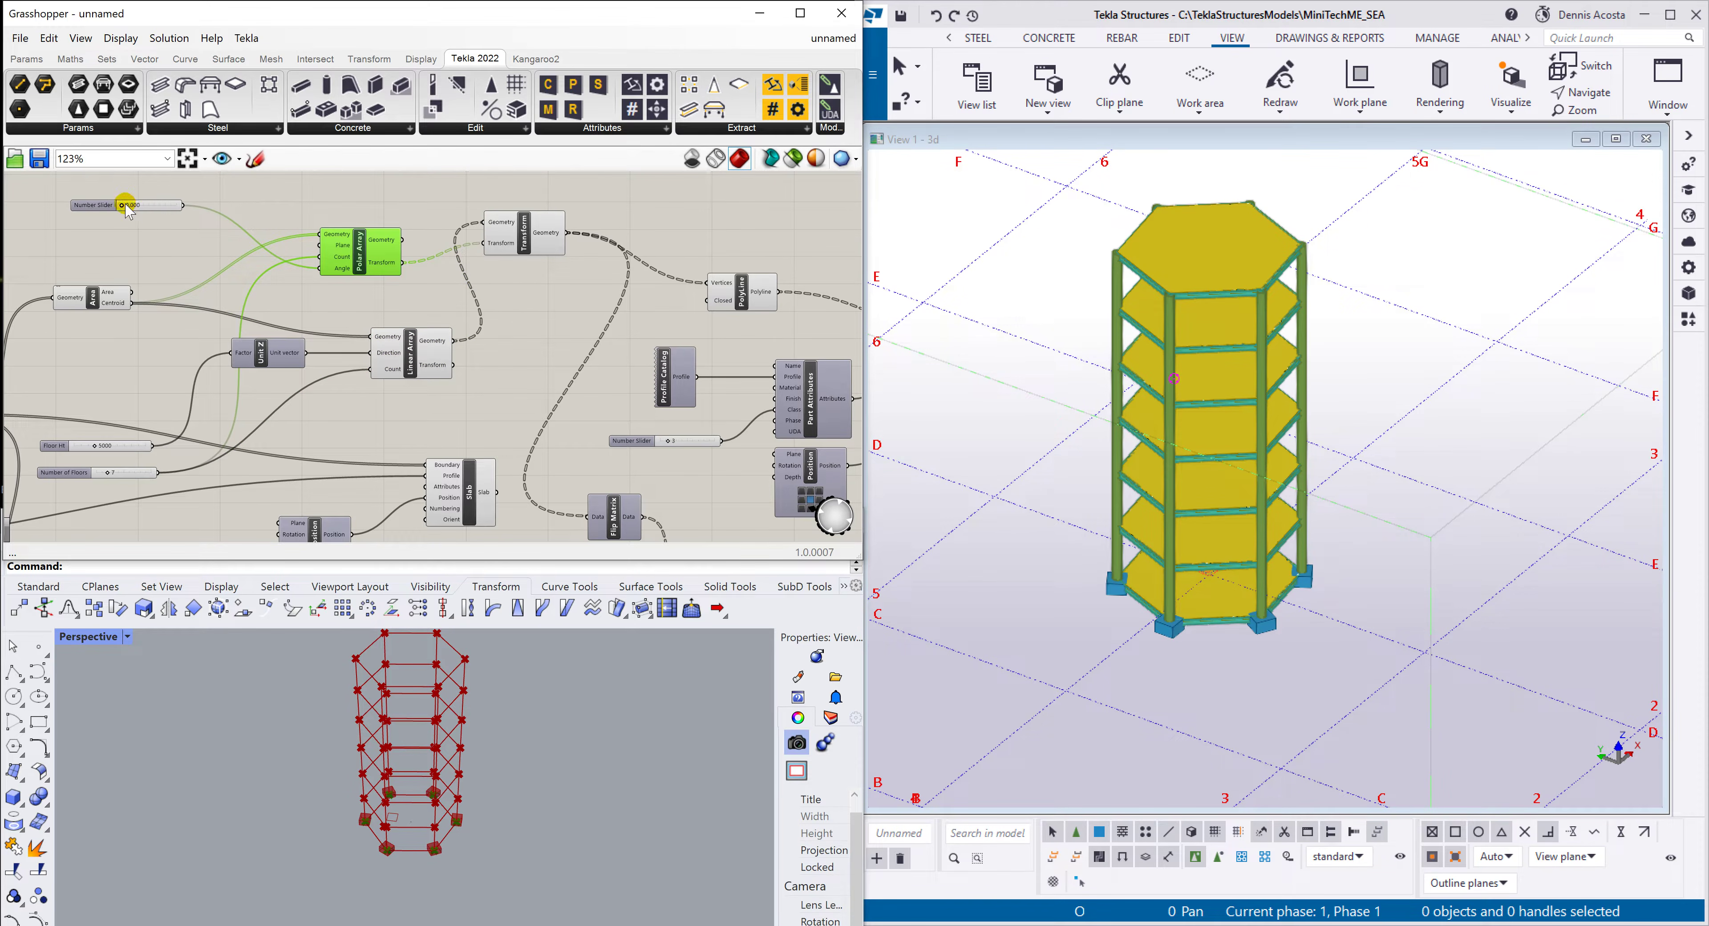
Increase the rotation slider to twist the tower, and move the layout's base Point in Rhino to widen the plan
left_click_drag(128, 208, 140, 207)
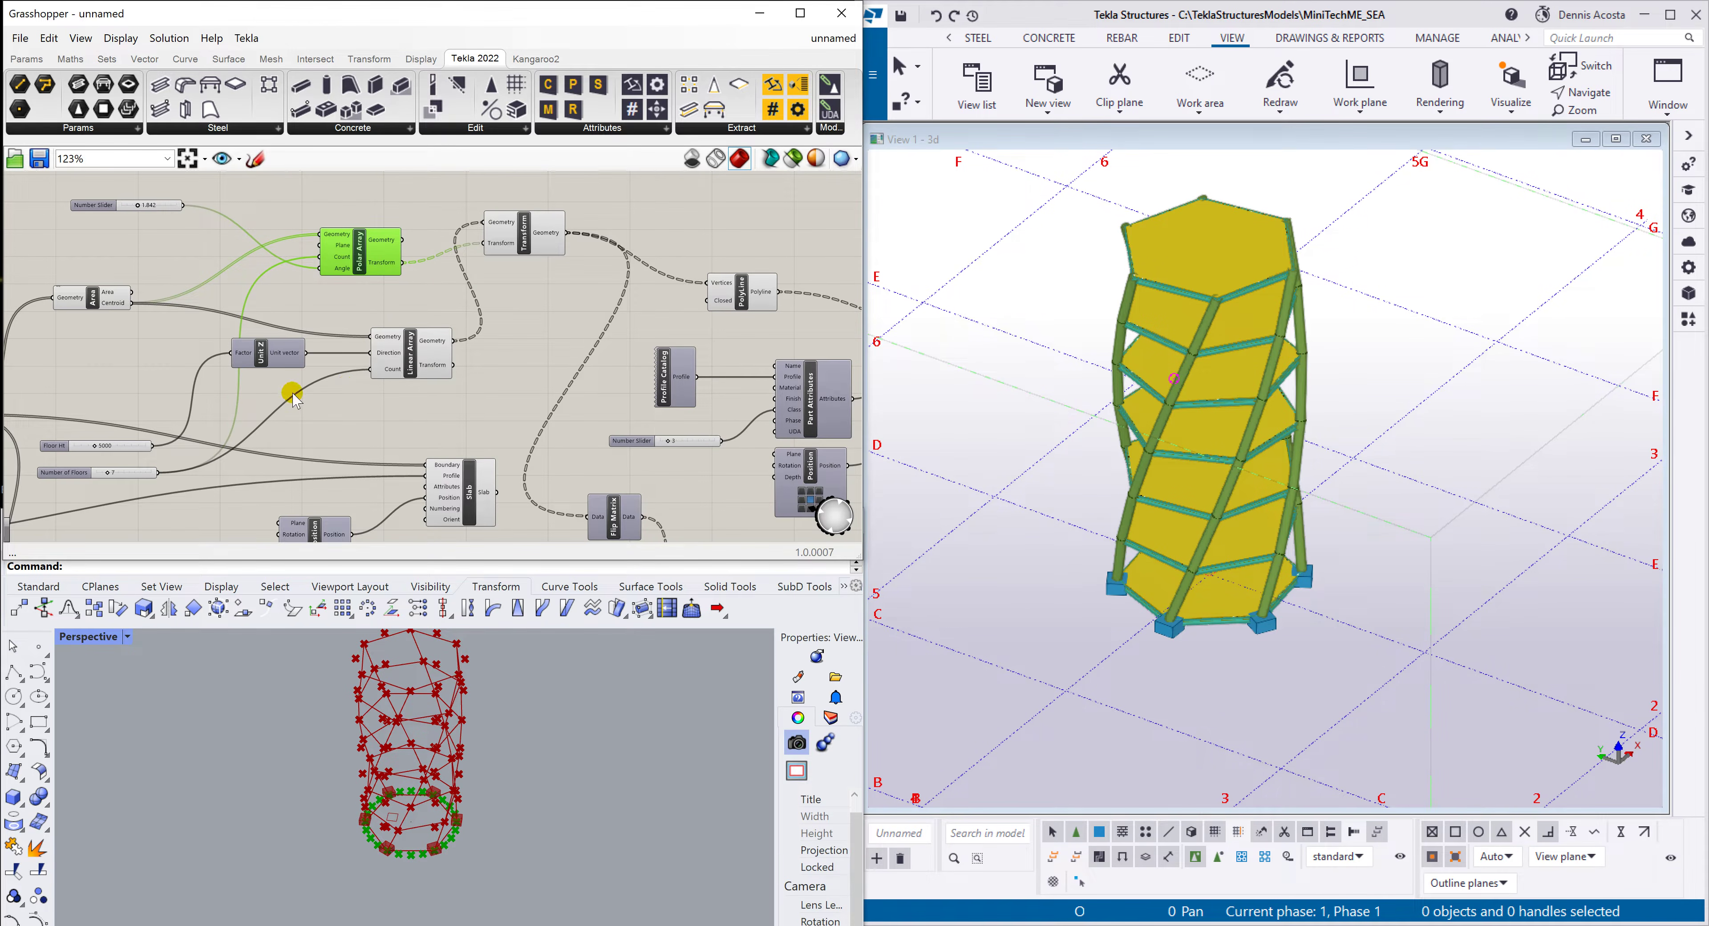
right_click_drag(202, 444, 376, 423)
mouse_move(77, 459)
right_mouse_down()
mouse_move(358, 427)
mouse_move(347, 434)
right_mouse_up()
left_click(89, 401)
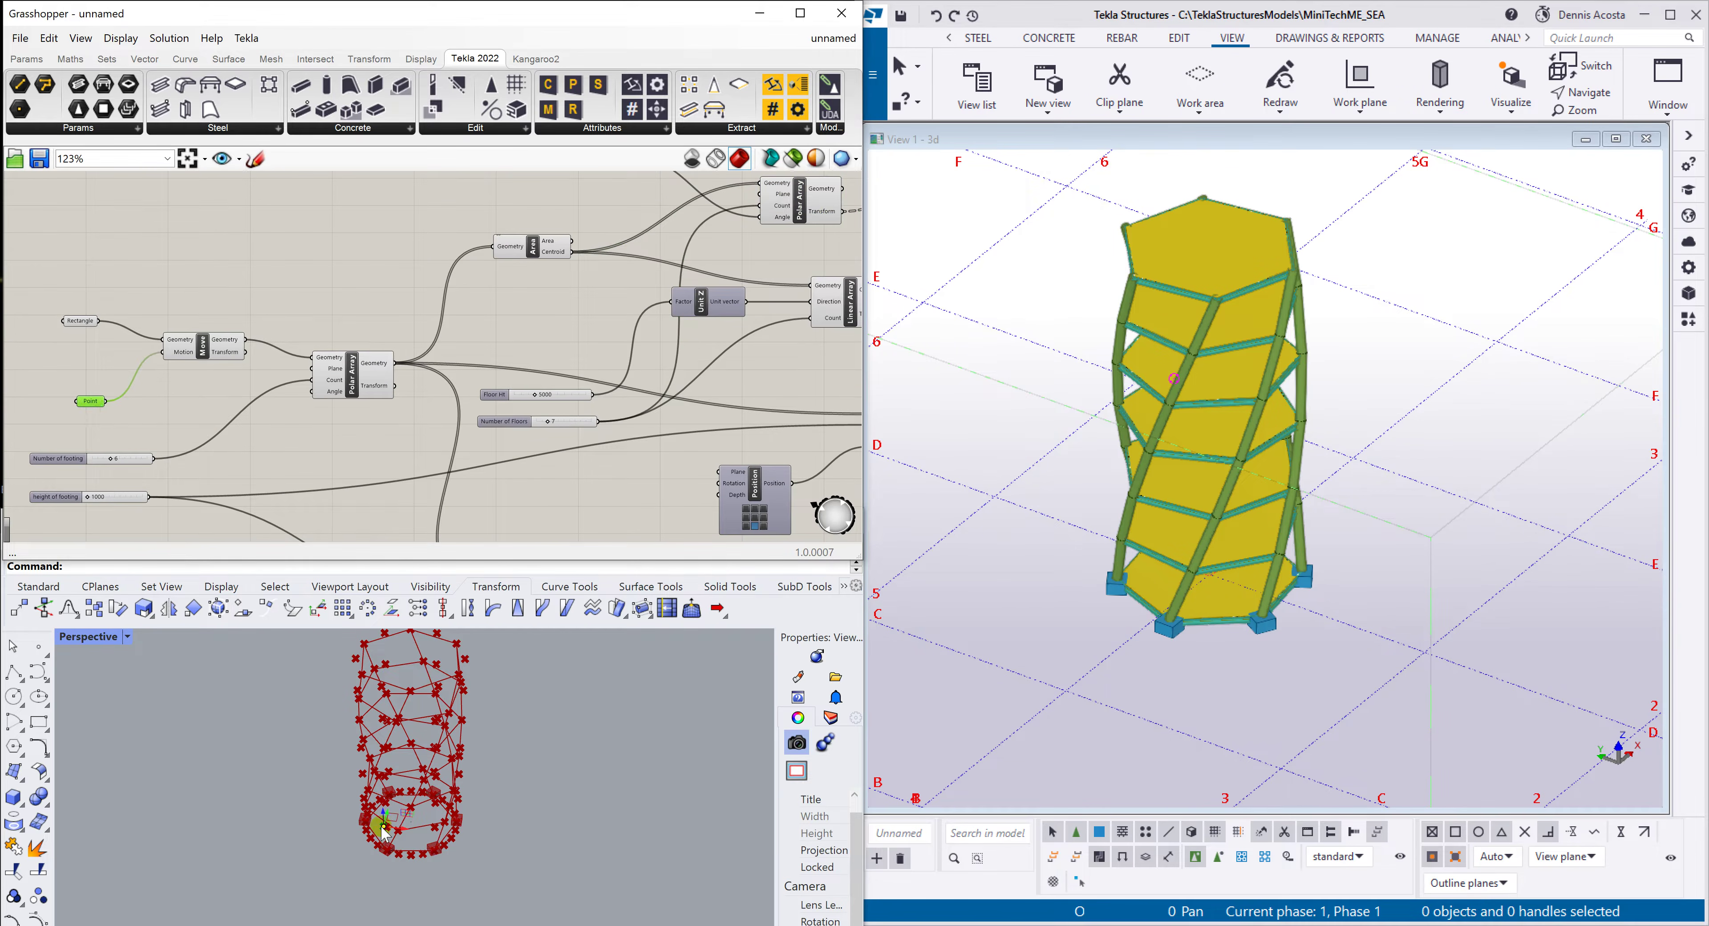
mouse_move(385, 833)
left_mouse_down()
mouse_move(348, 814)
mouse_move(363, 817)
left_mouse_up()
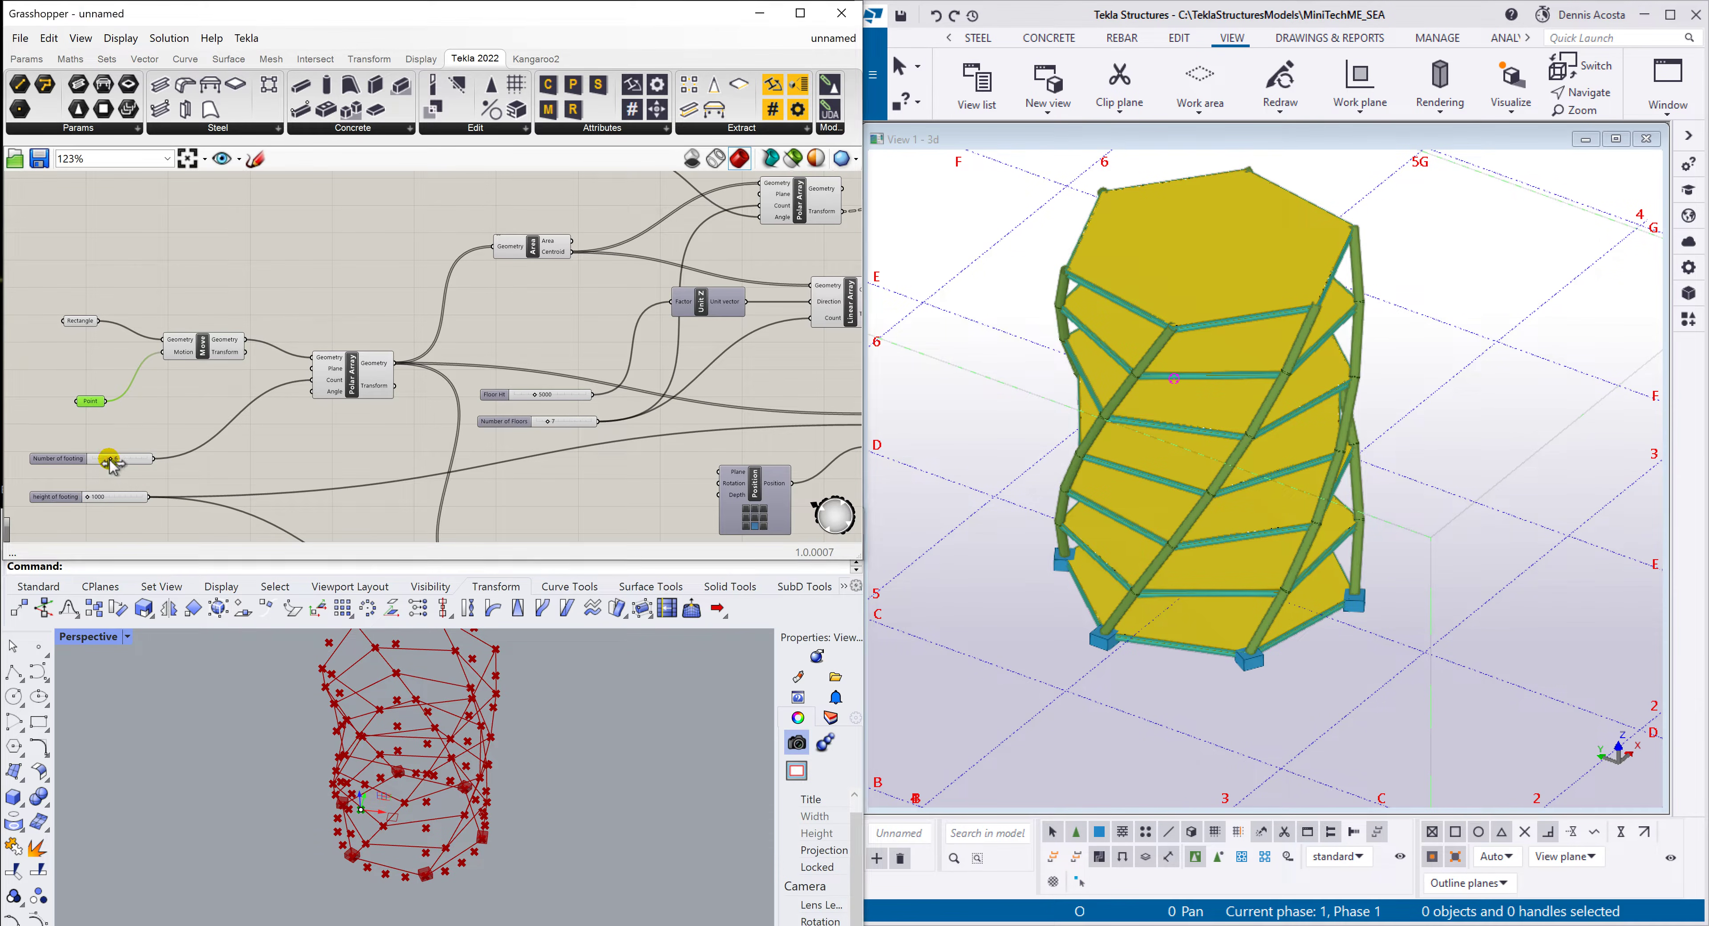
Increase the number of footings and the floor height, and set the number of floors to 11
left_click_drag(112, 463, 135, 462)
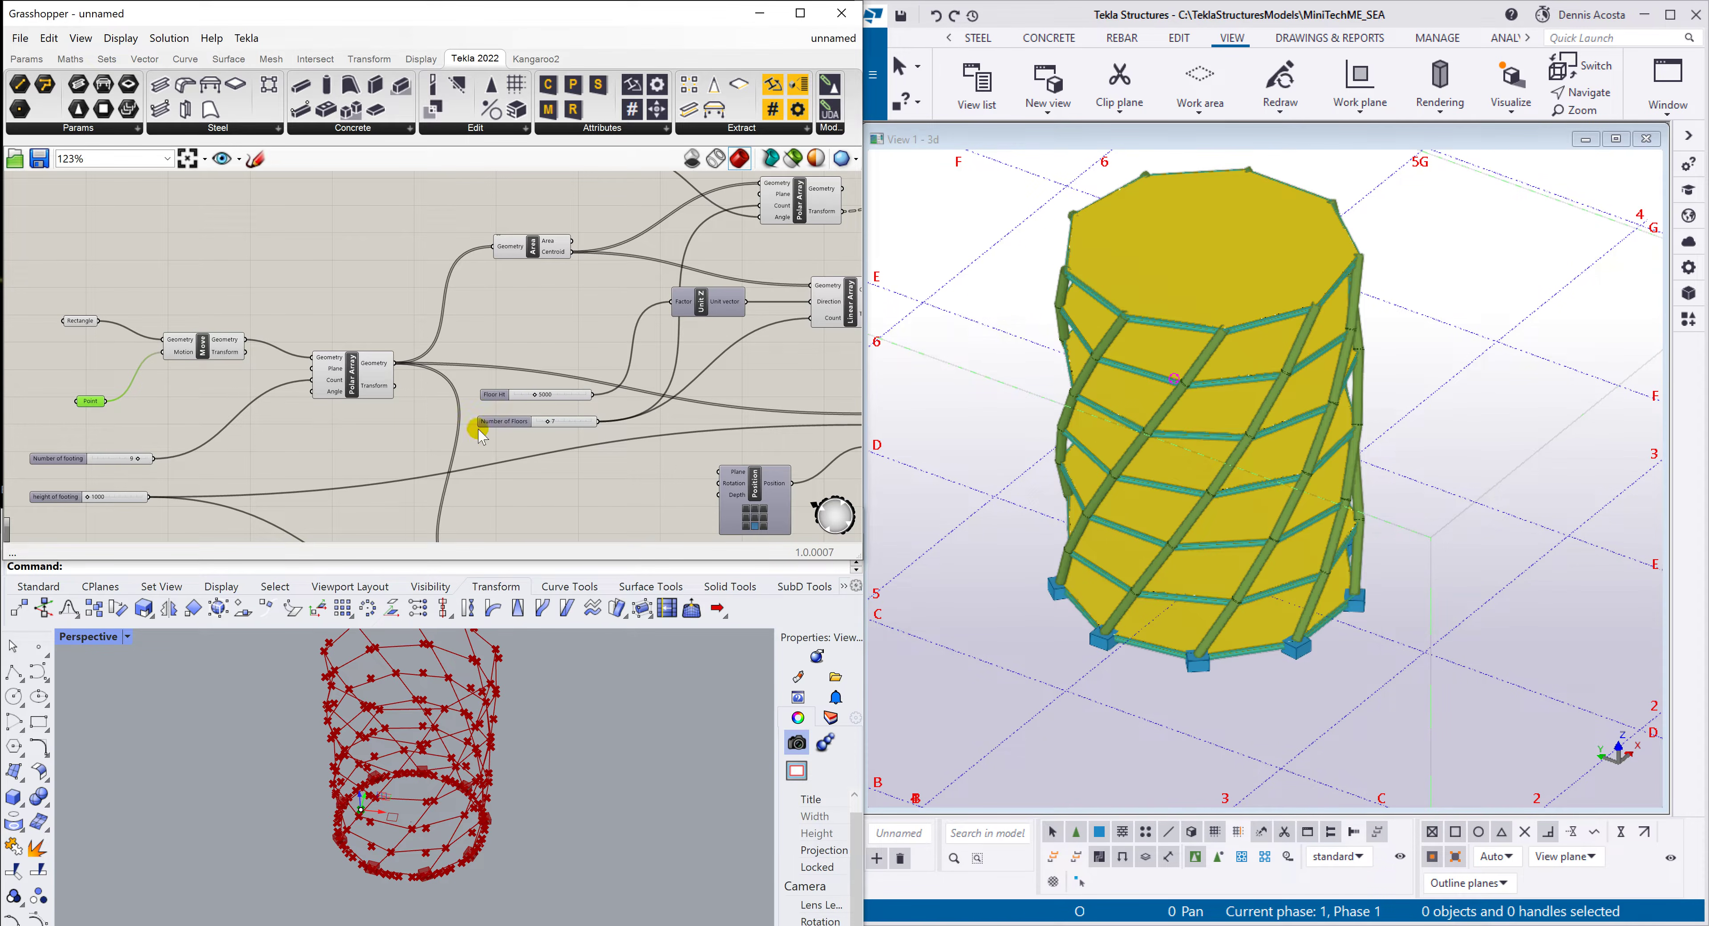
left_click_drag(534, 398, 569, 421)
scroll(1349, 541, "down", 5)
scroll(1349, 540, "up", 5)
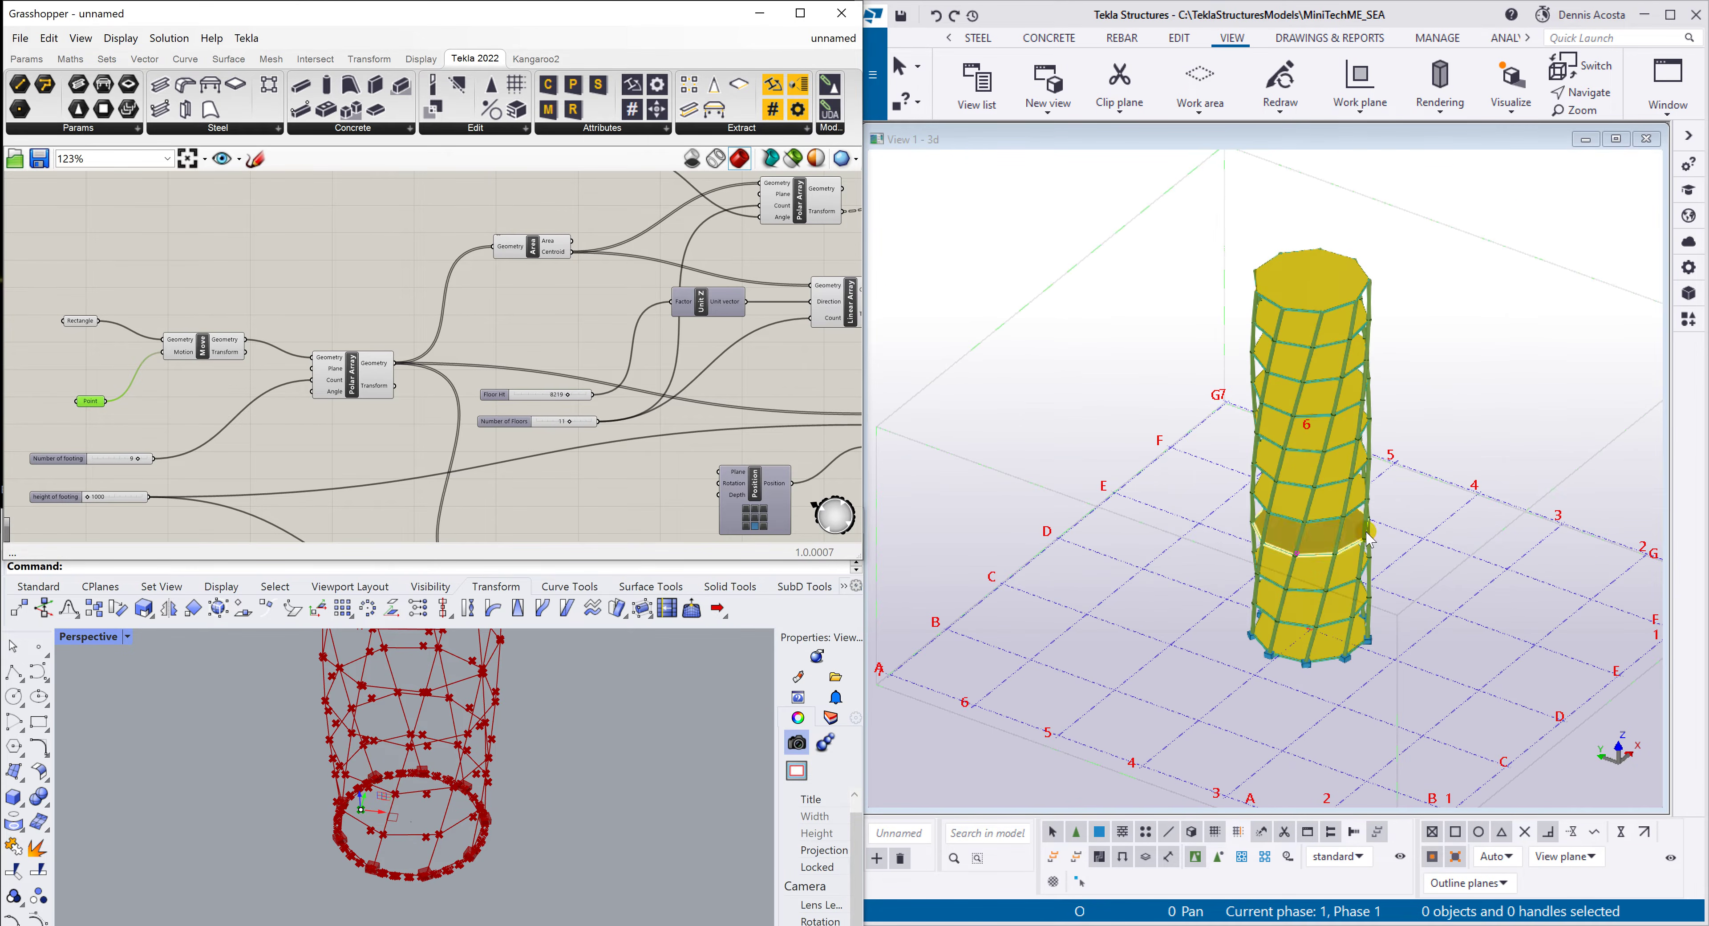
Set the rotation slider to 2.269
scroll(472, 479, "down", 3)
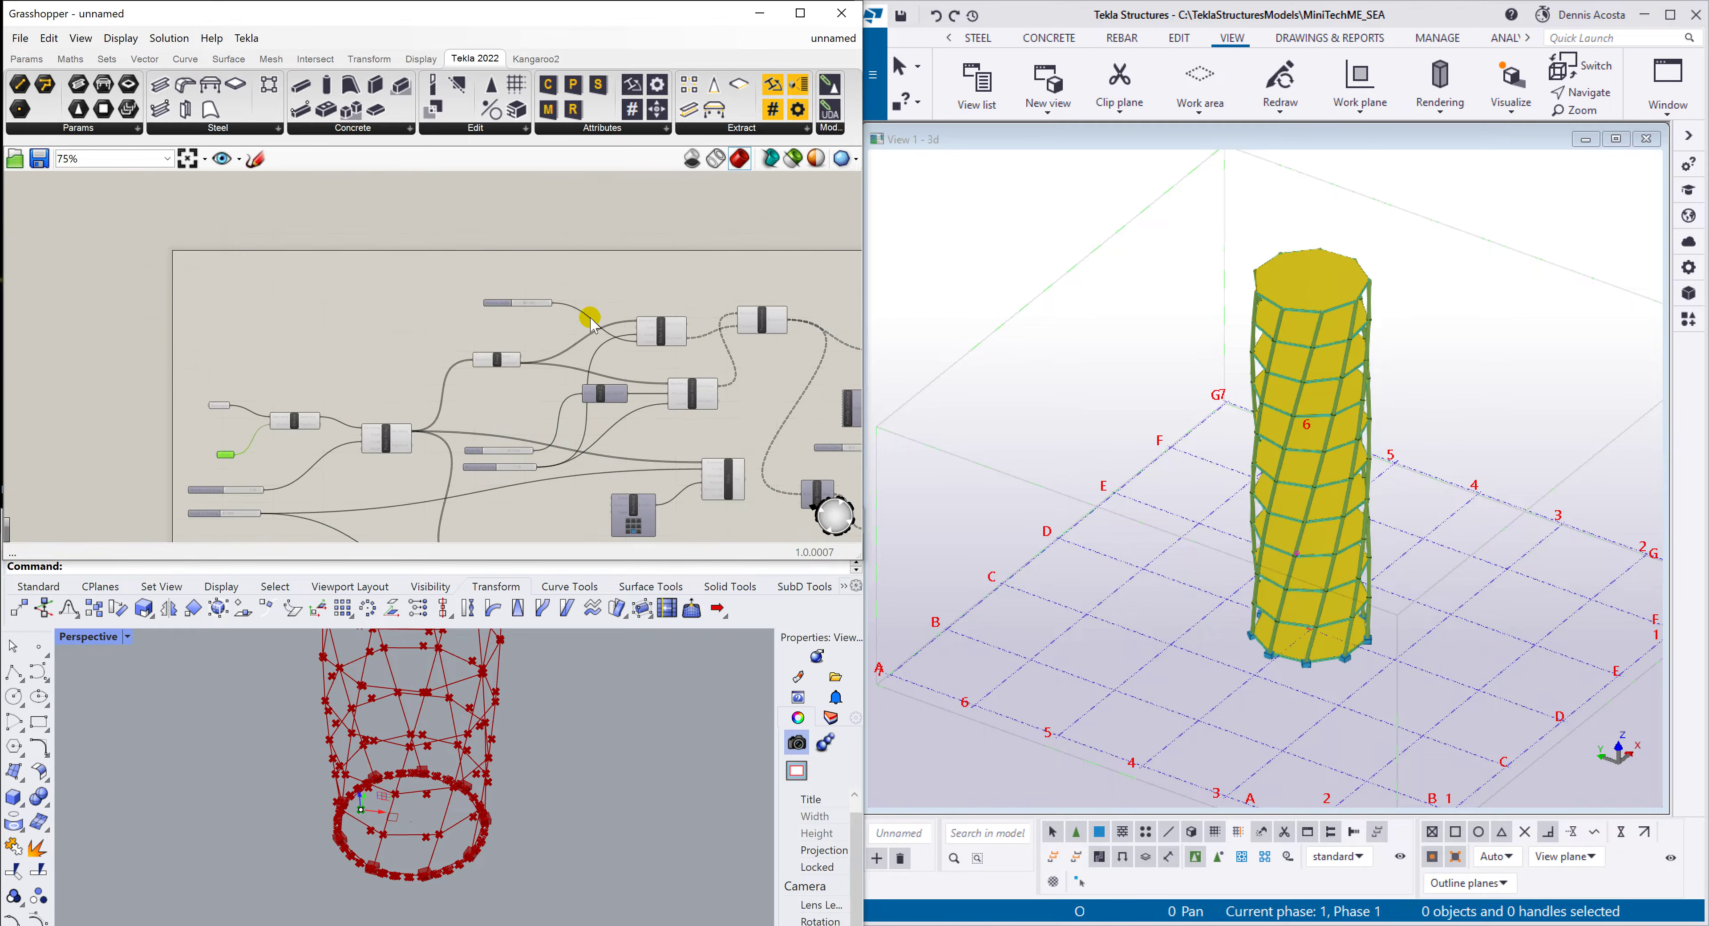
scroll(576, 317, "up", 6)
left_click_drag(487, 286, 494, 285)
scroll(1381, 500, "up", 4)
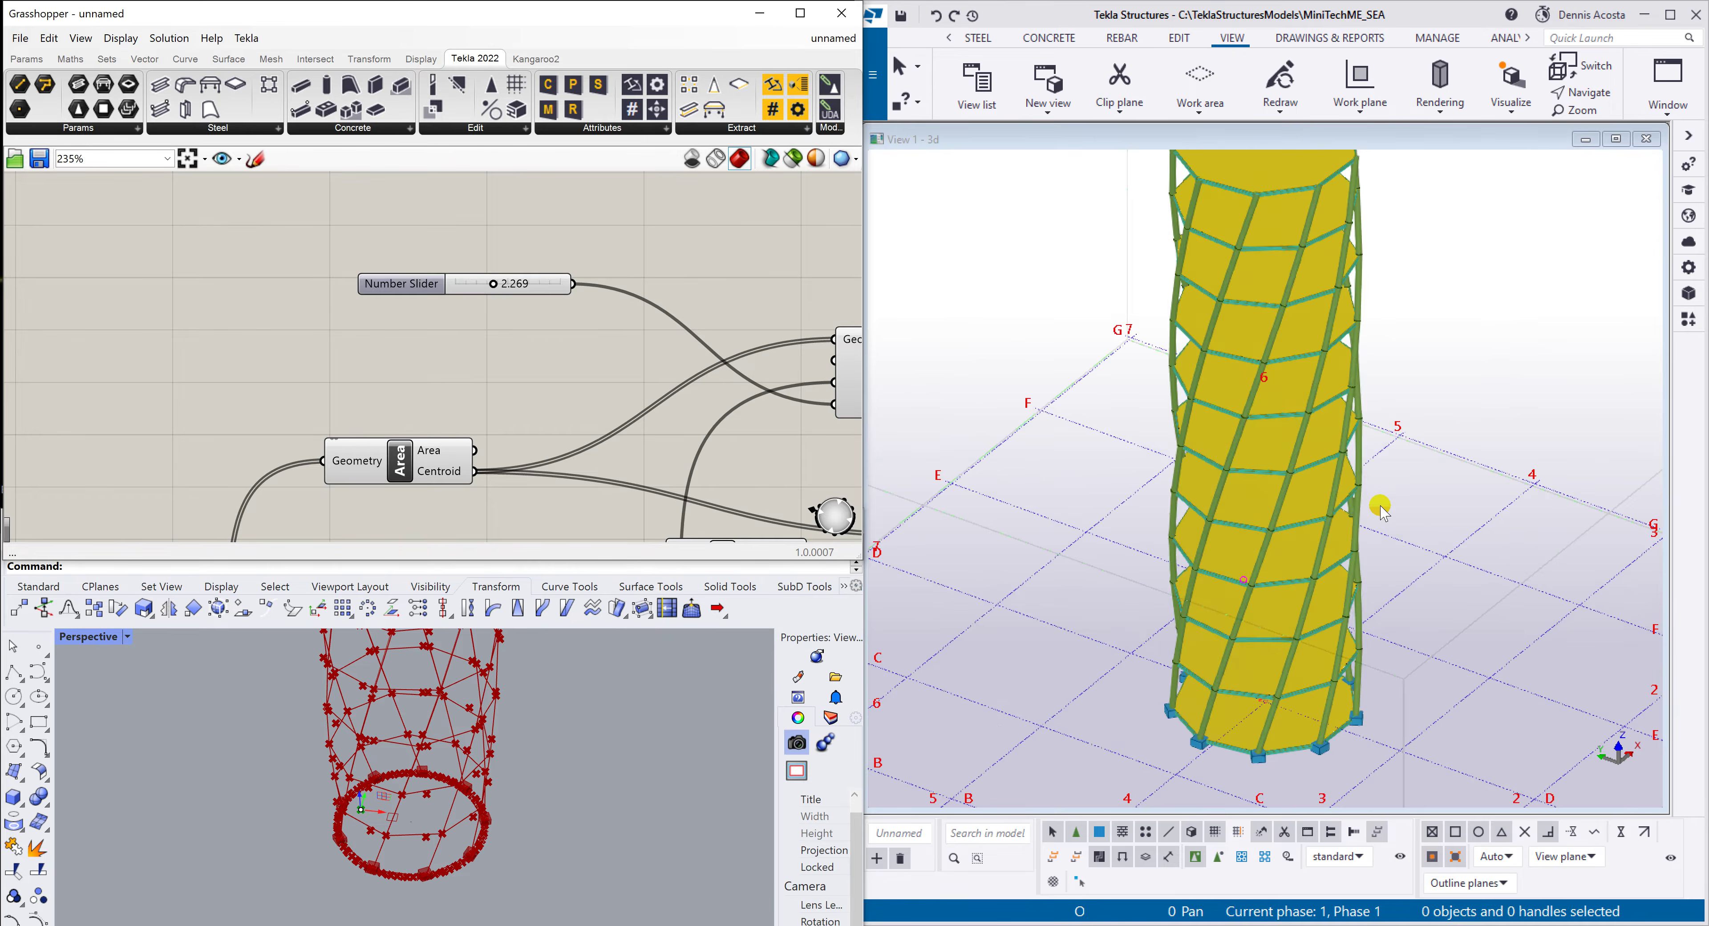
Review the twisted tower in Tekla Structures and the complete component layout in Grasshopper
scroll(1382, 500, "down", 4)
scroll(454, 377, "down", 4)
scroll(454, 377, "down", 2)
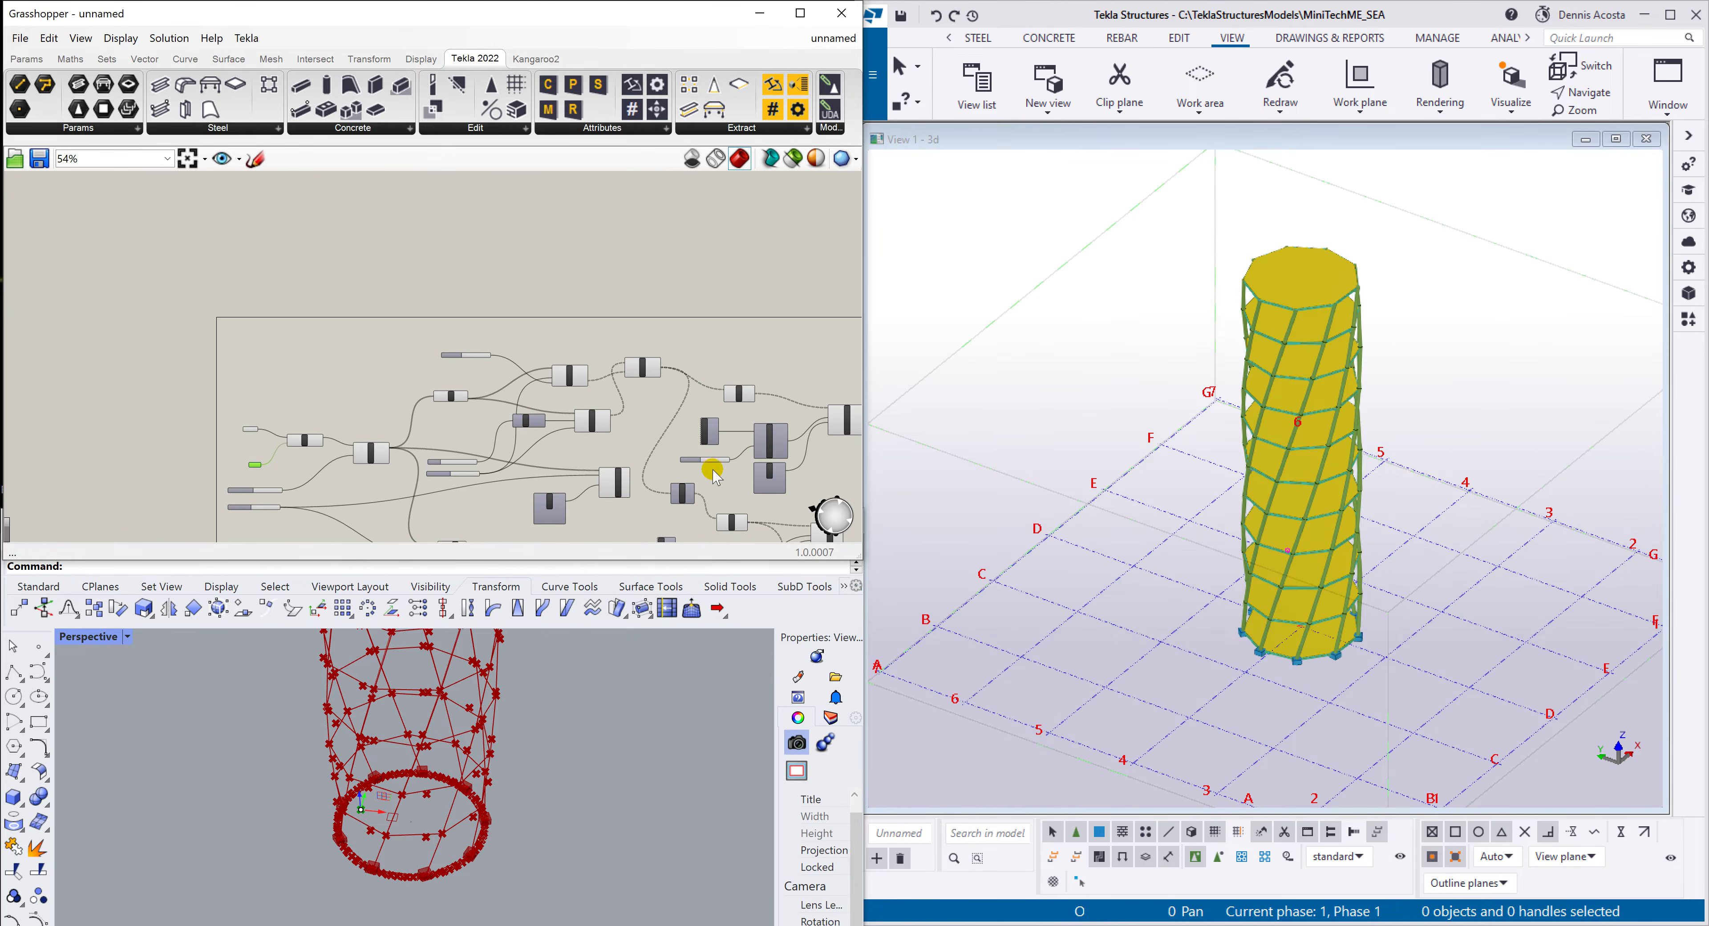
scroll(548, 435, "down", 4)
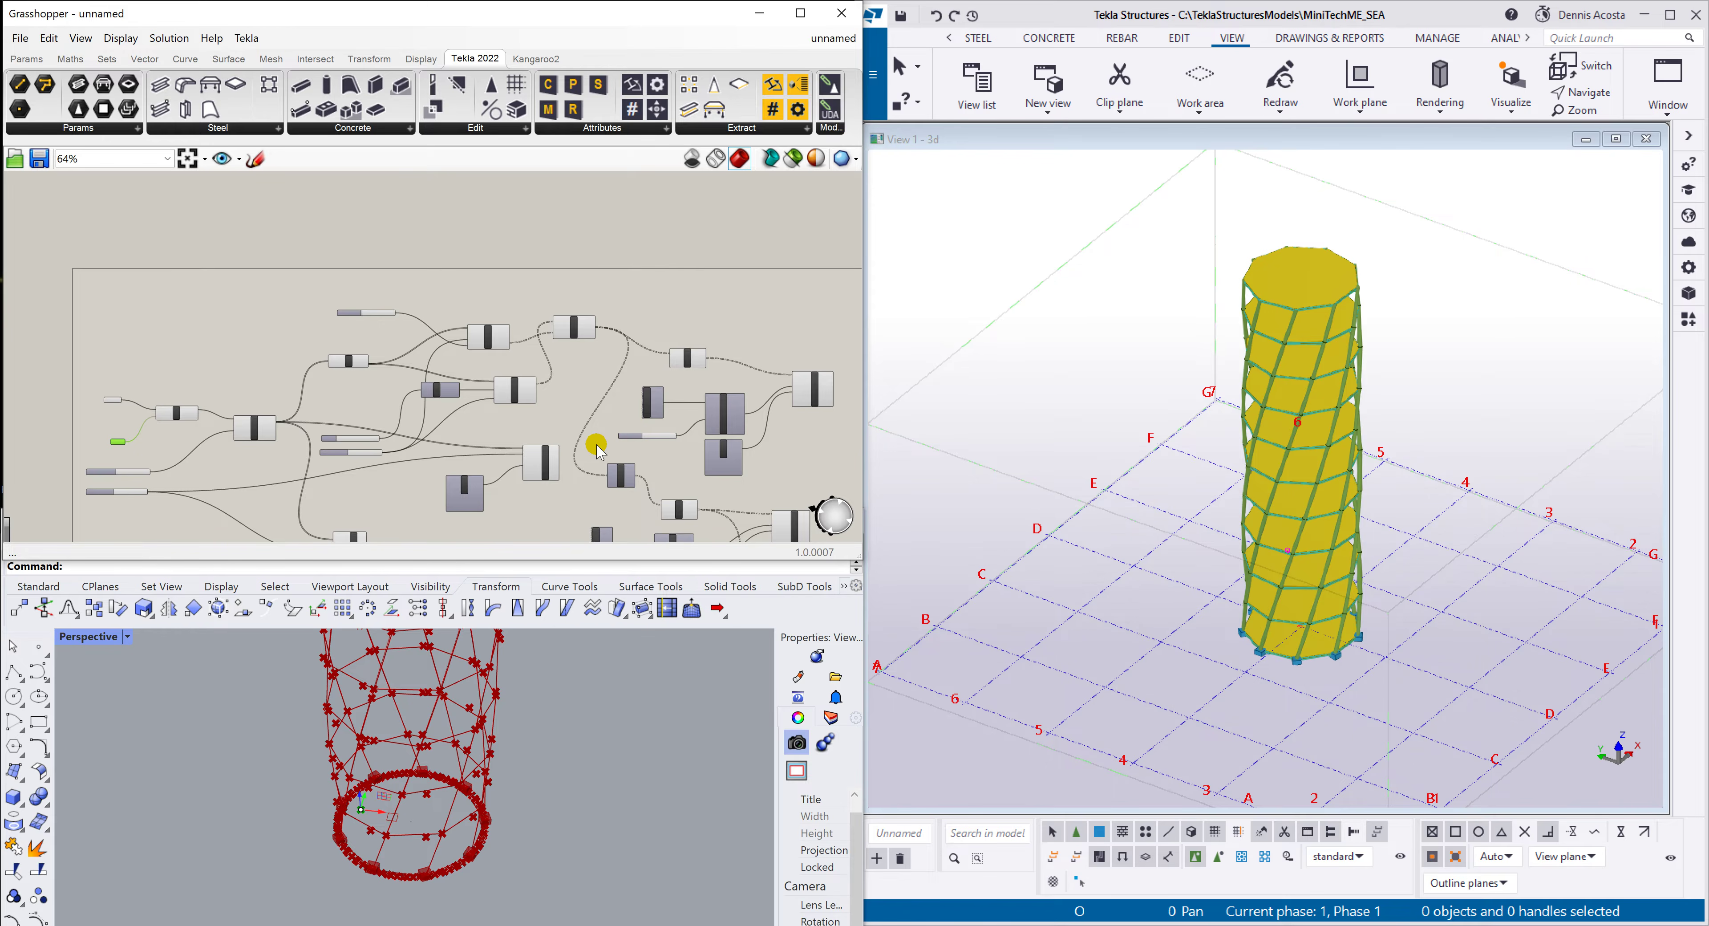
scroll(596, 445, "down", 2)
right_click_drag(648, 468, 562, 353)
scroll(530, 352, "up", 1)
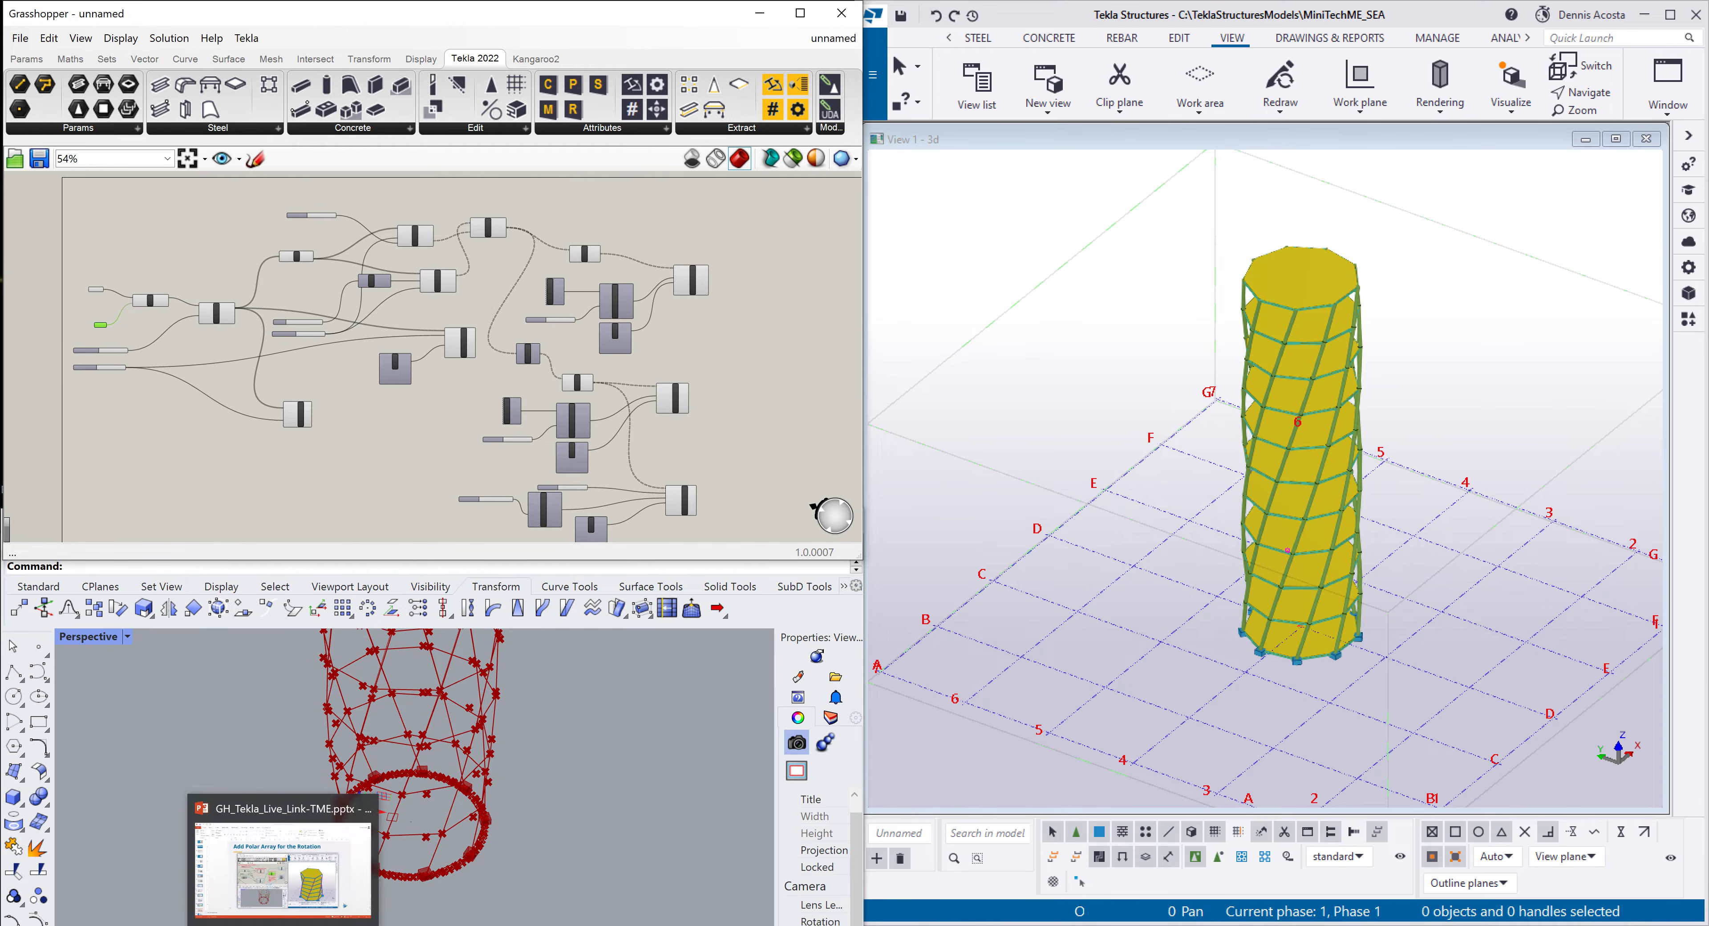
Switch to the PowerPoint presentation and select slide 16
left_click(292, 849)
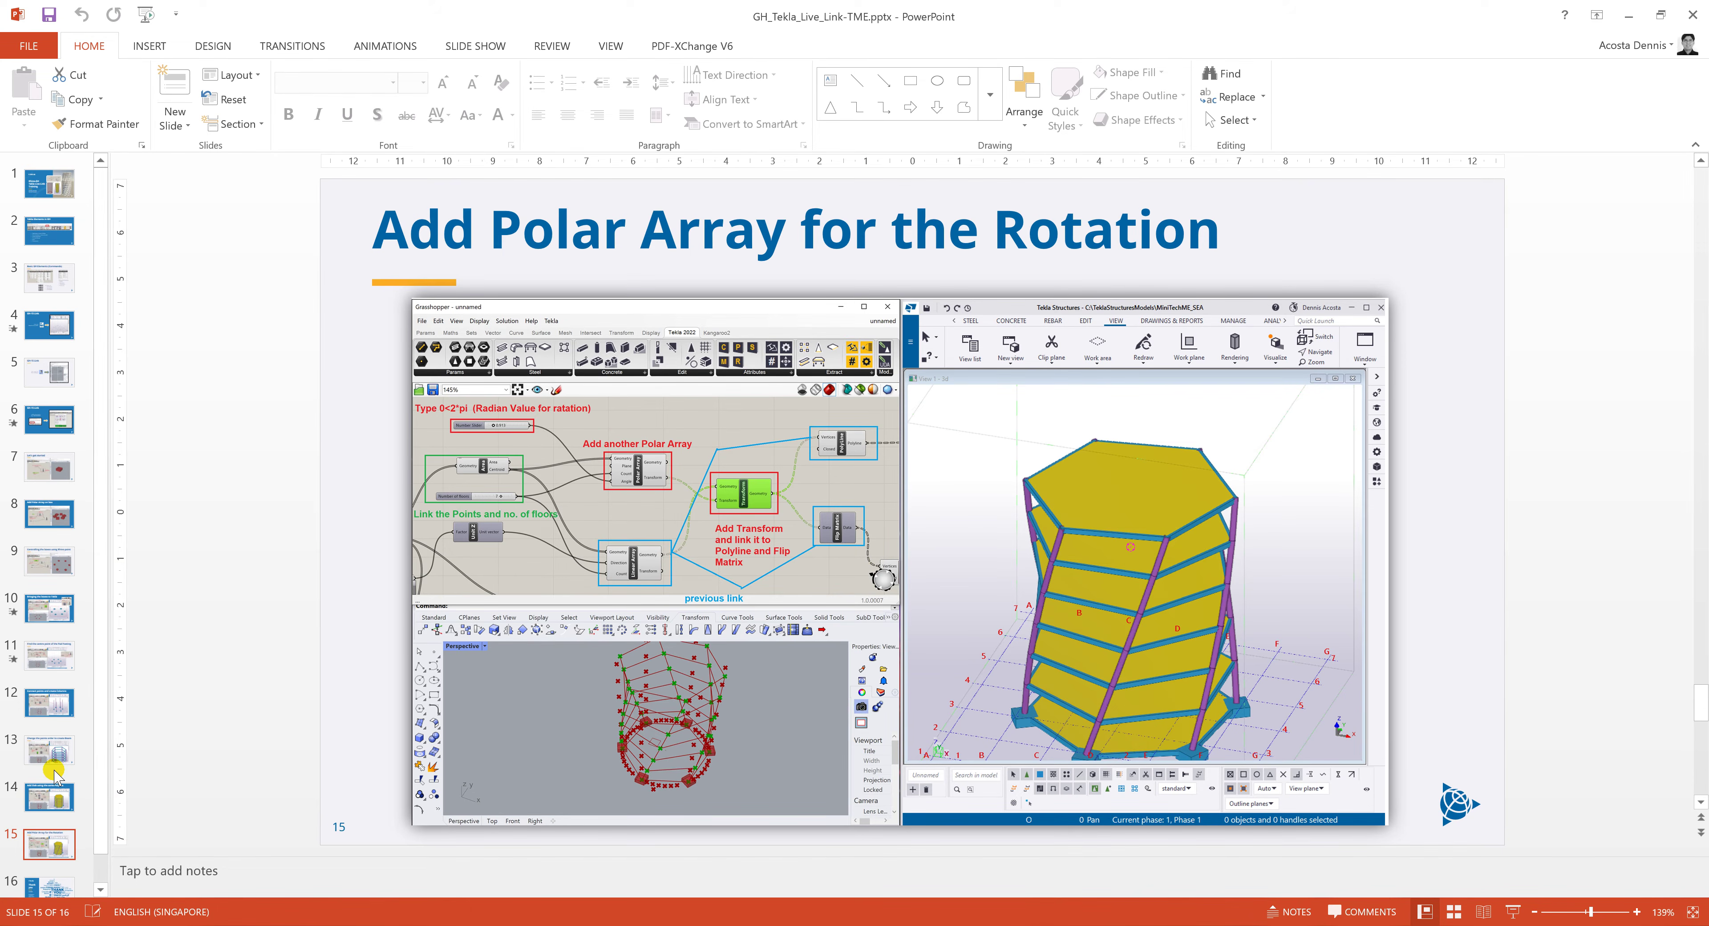
scroll(57, 776, "down", 2)
left_click(52, 861)
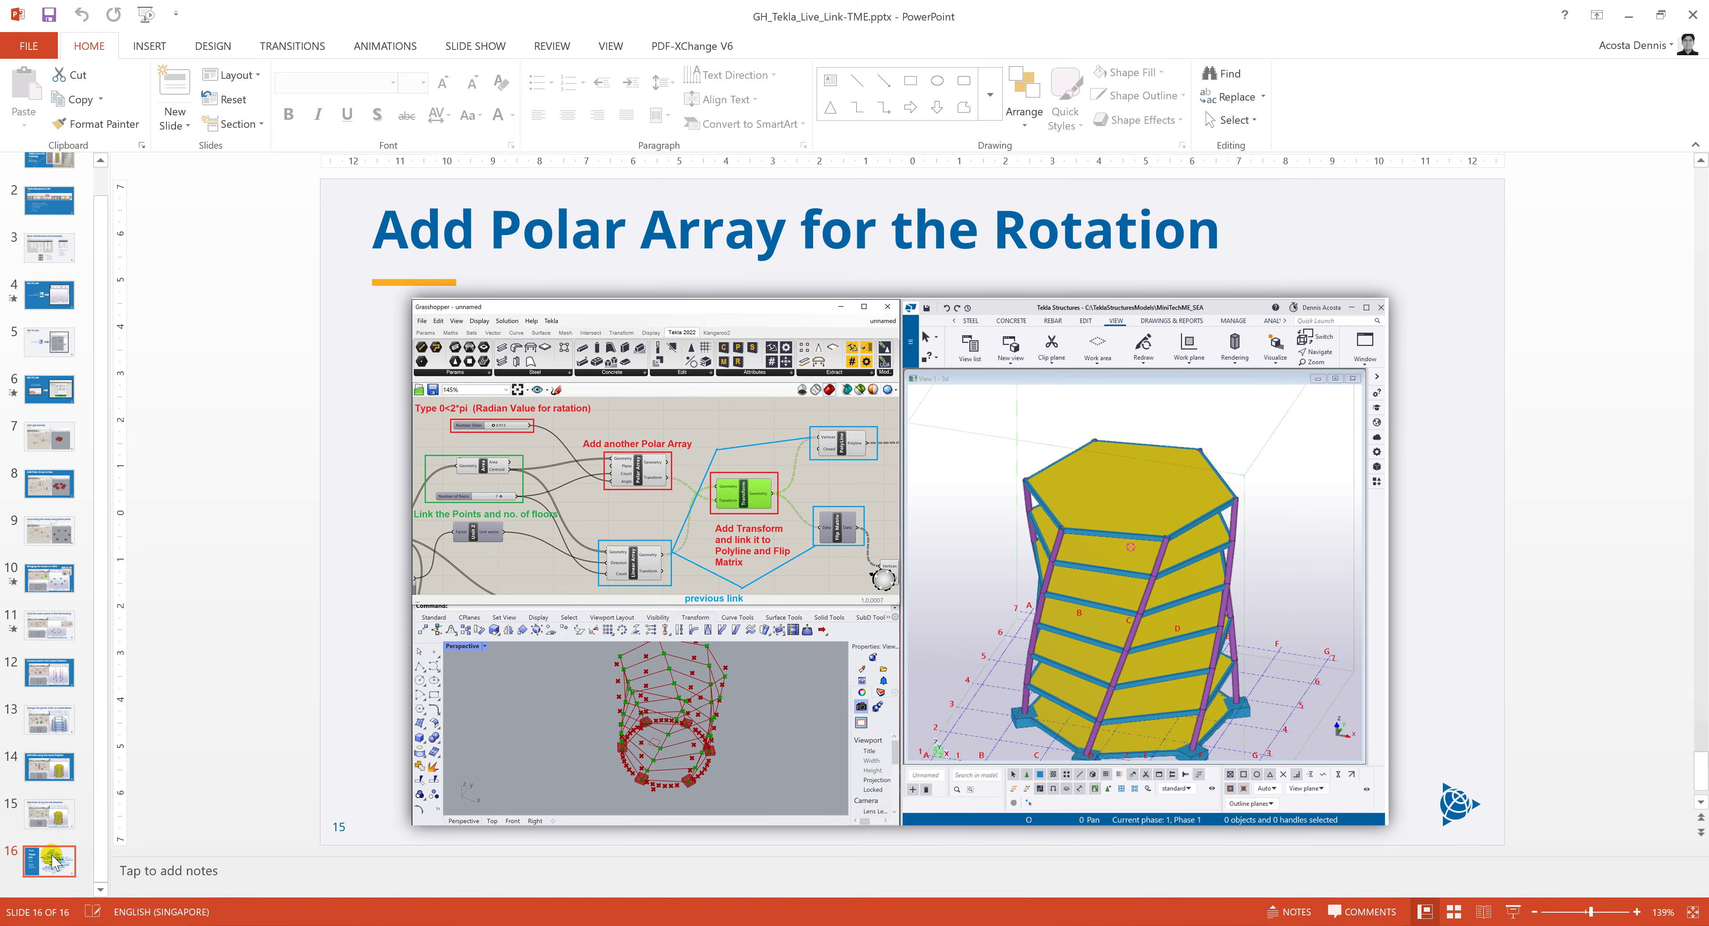